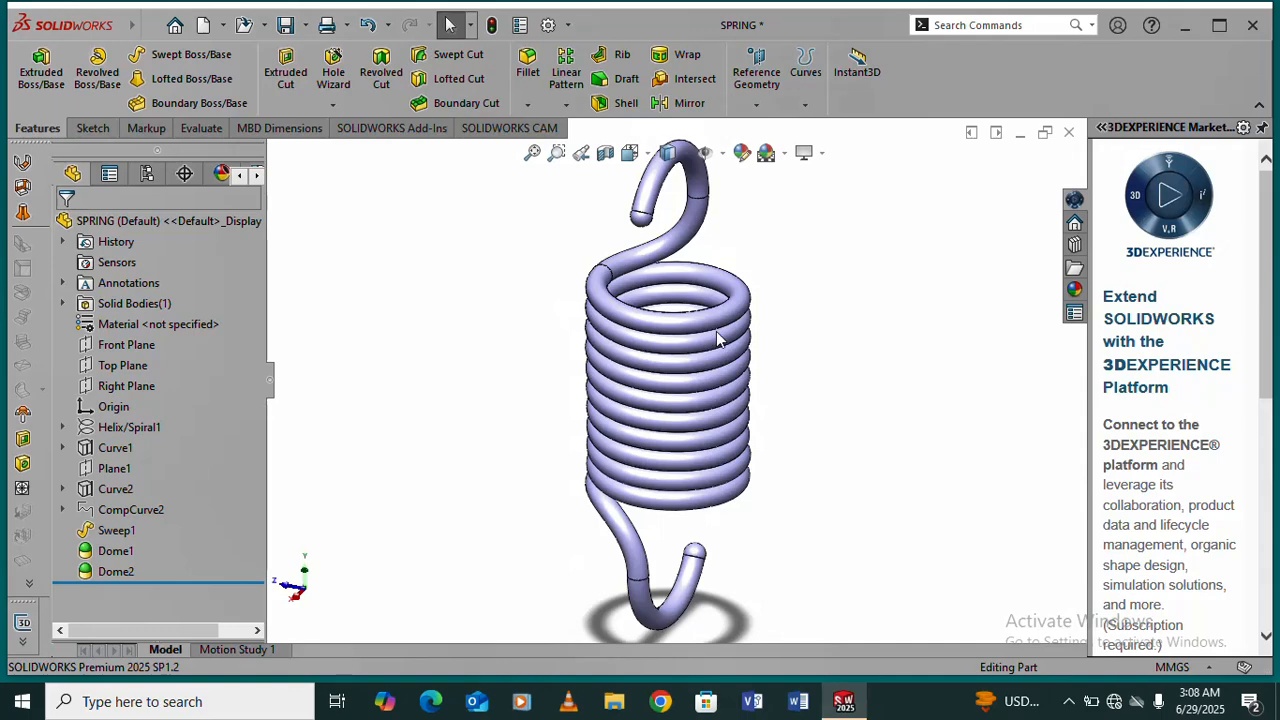
scroll(697, 388, up, 4)
scroll(697, 388, down, 5)
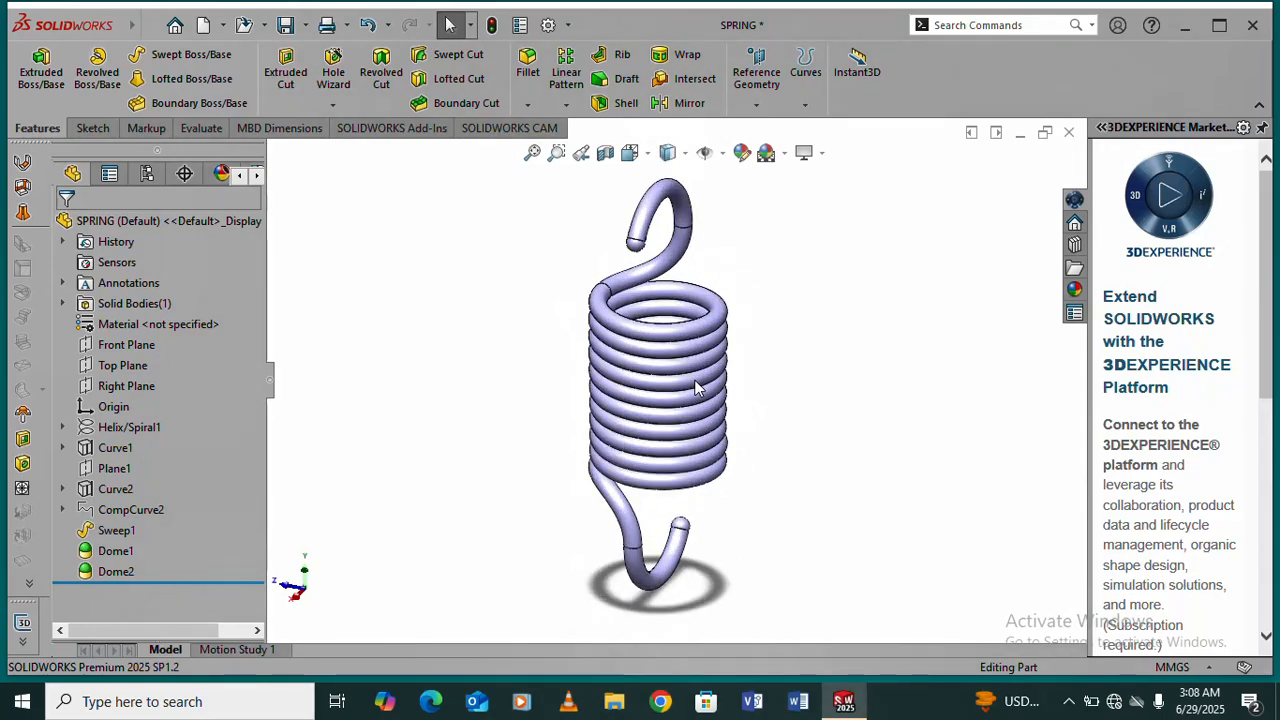
middle_drag(694, 386, 686, 486)
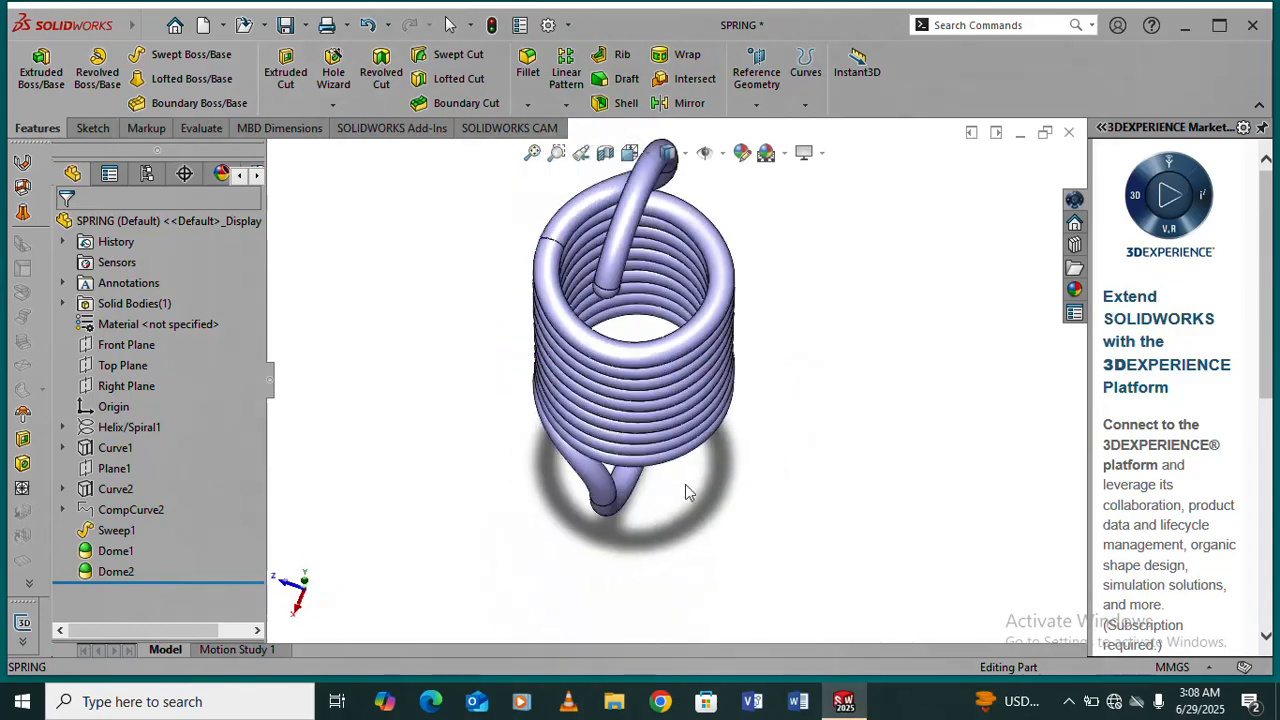
middle_drag(648, 376, 549, 345)
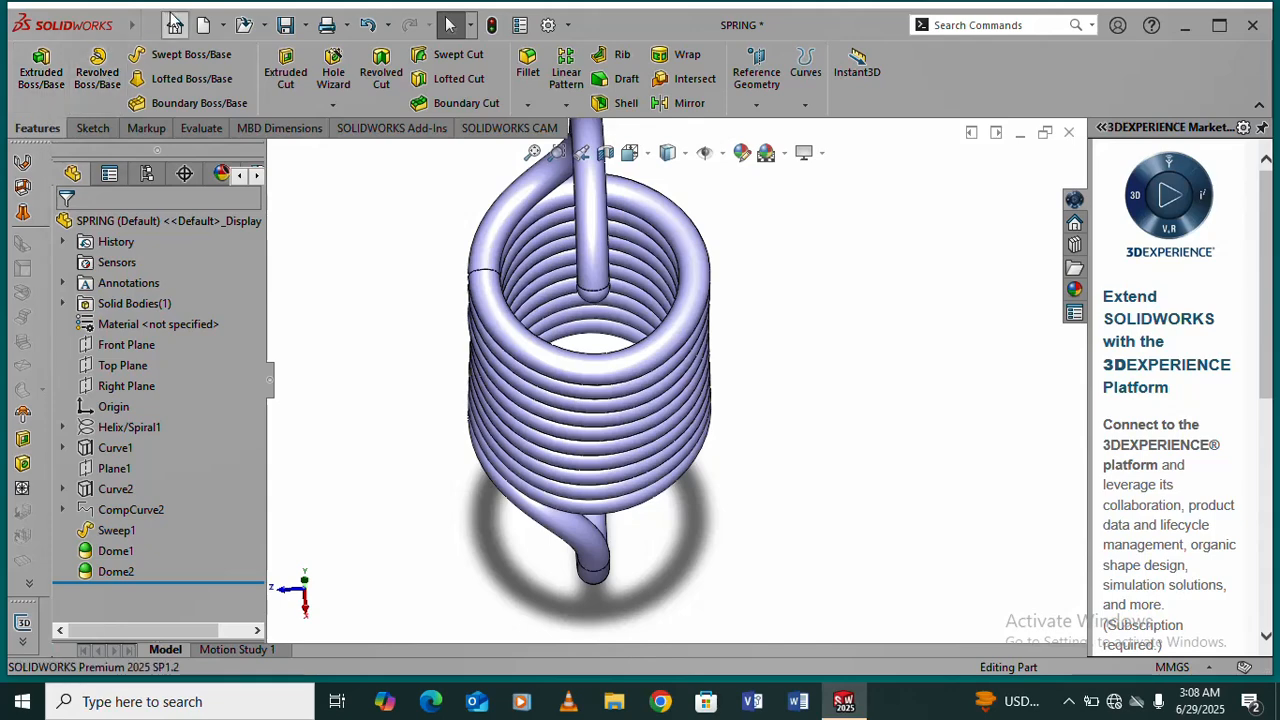
- Create a new document from the Part template with the Y-up orientation
click(203, 25)
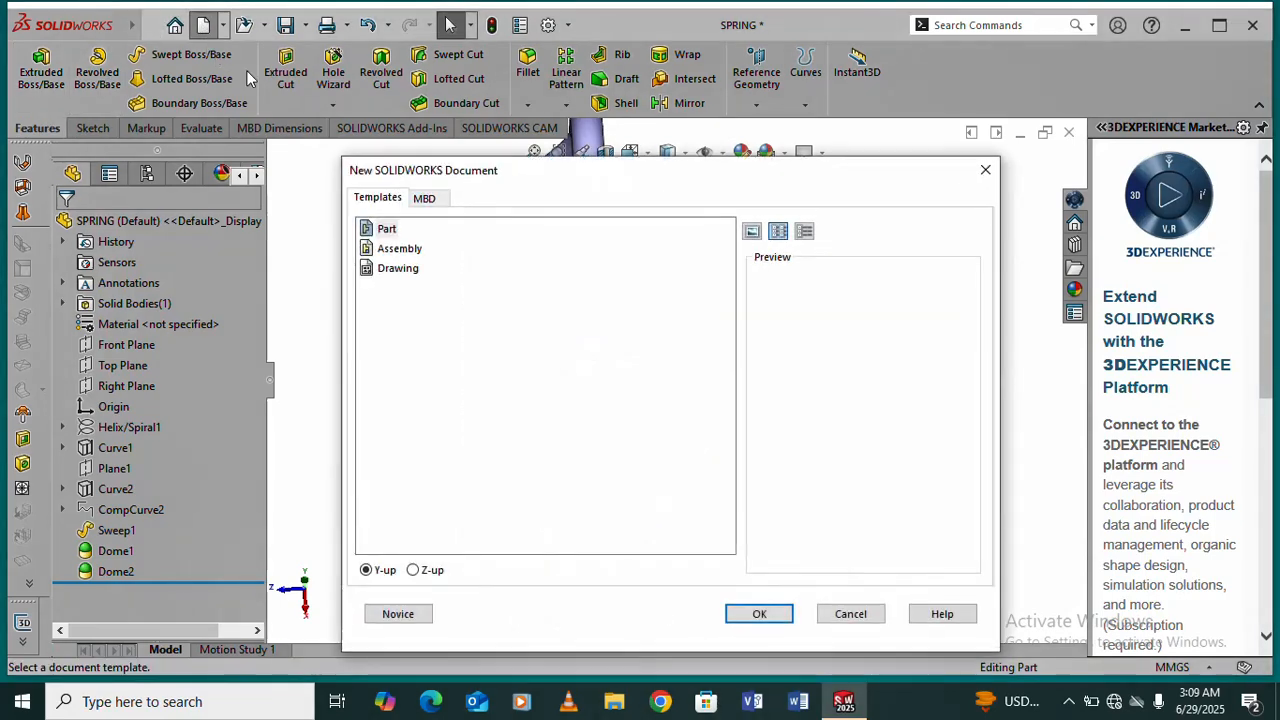
click(402, 231)
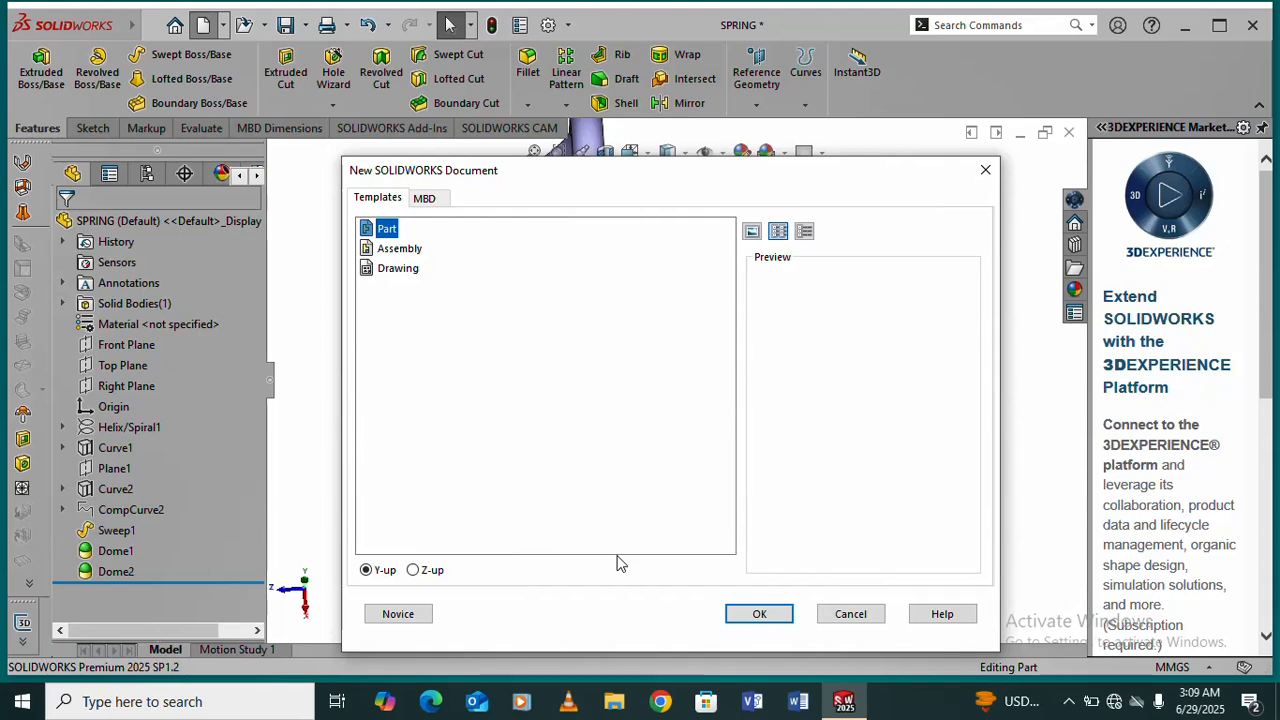
click(751, 614)
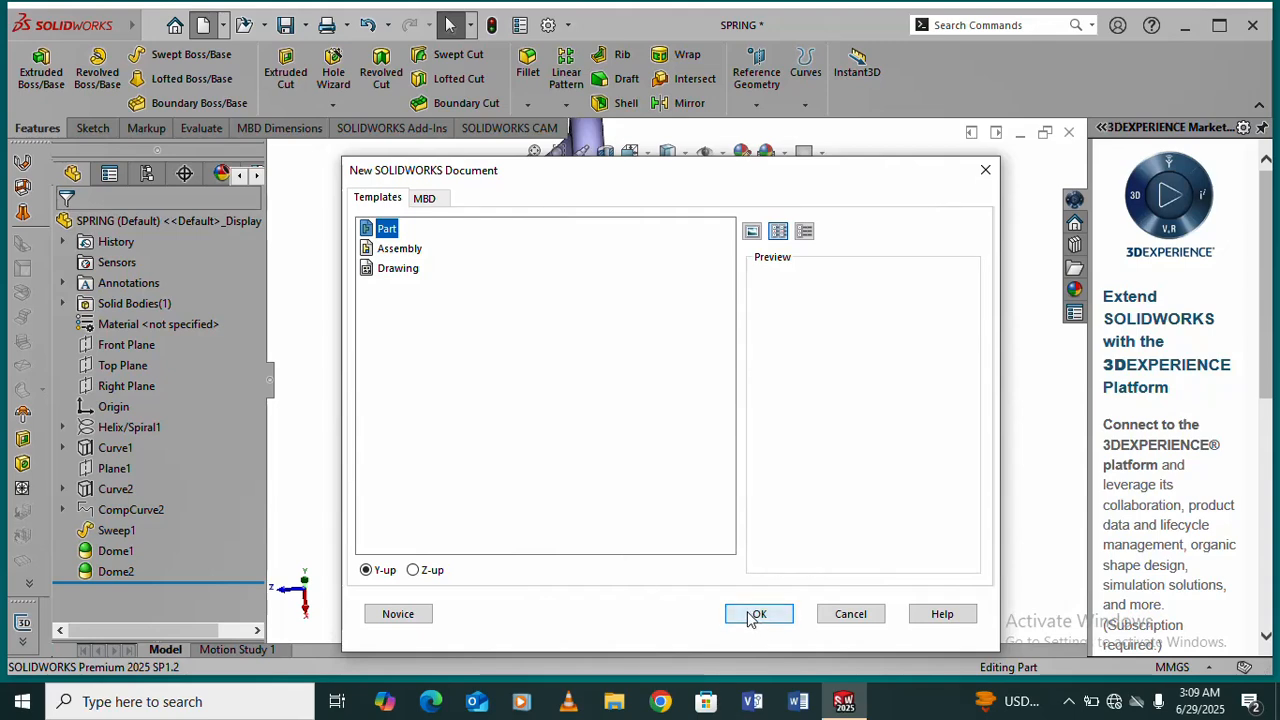
click(763, 615)
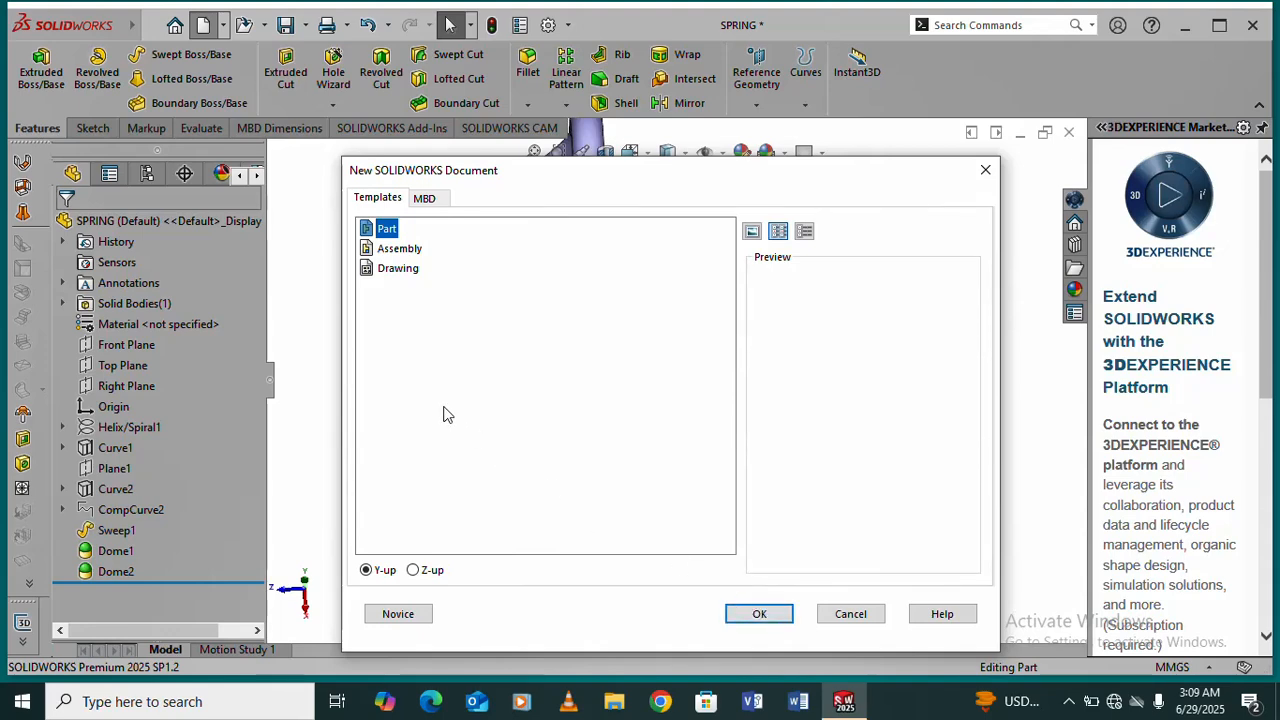
click(386, 230)
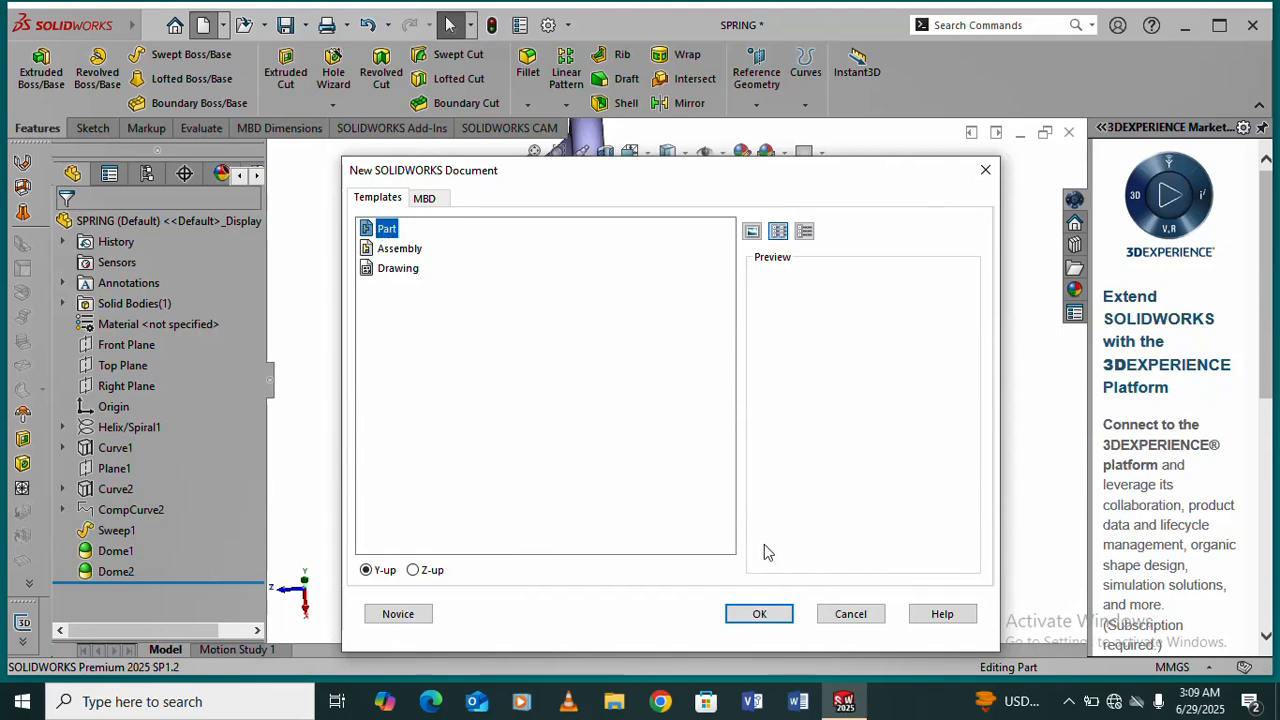
click(760, 616)
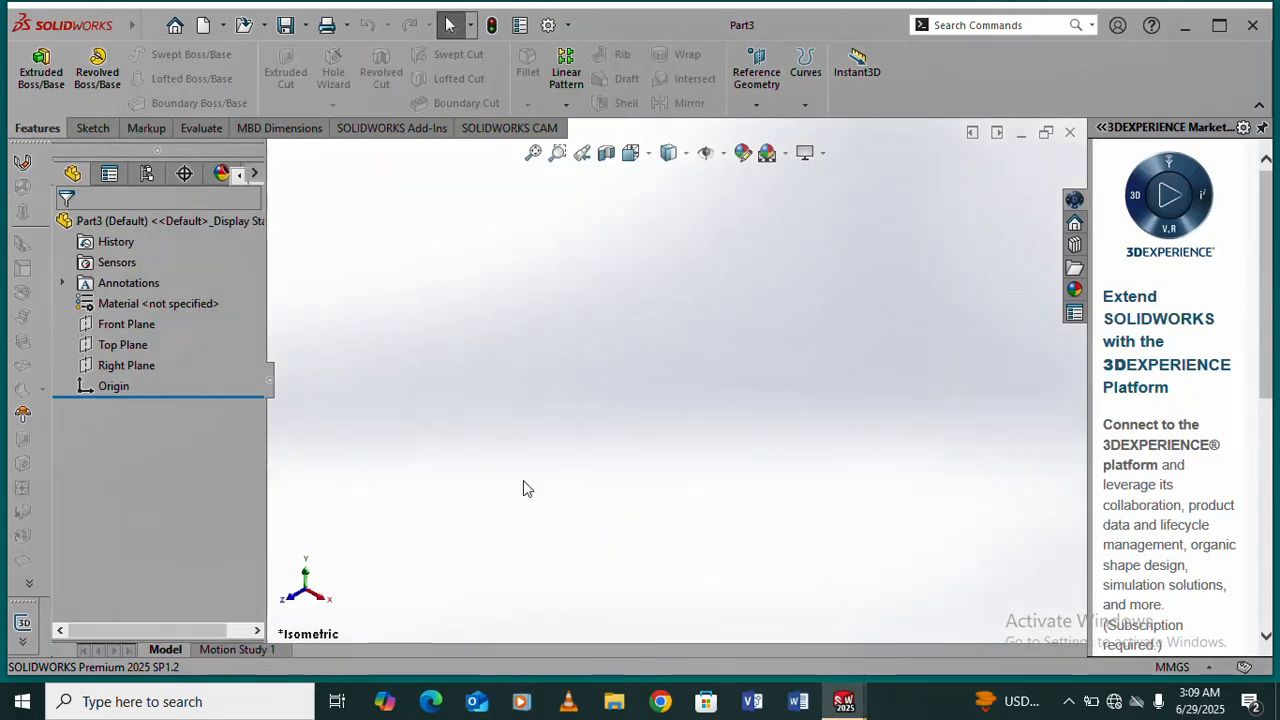
- Sketch a circle about 102 mm in diameter on the Top Plane, centred on the origin
click(121, 345)
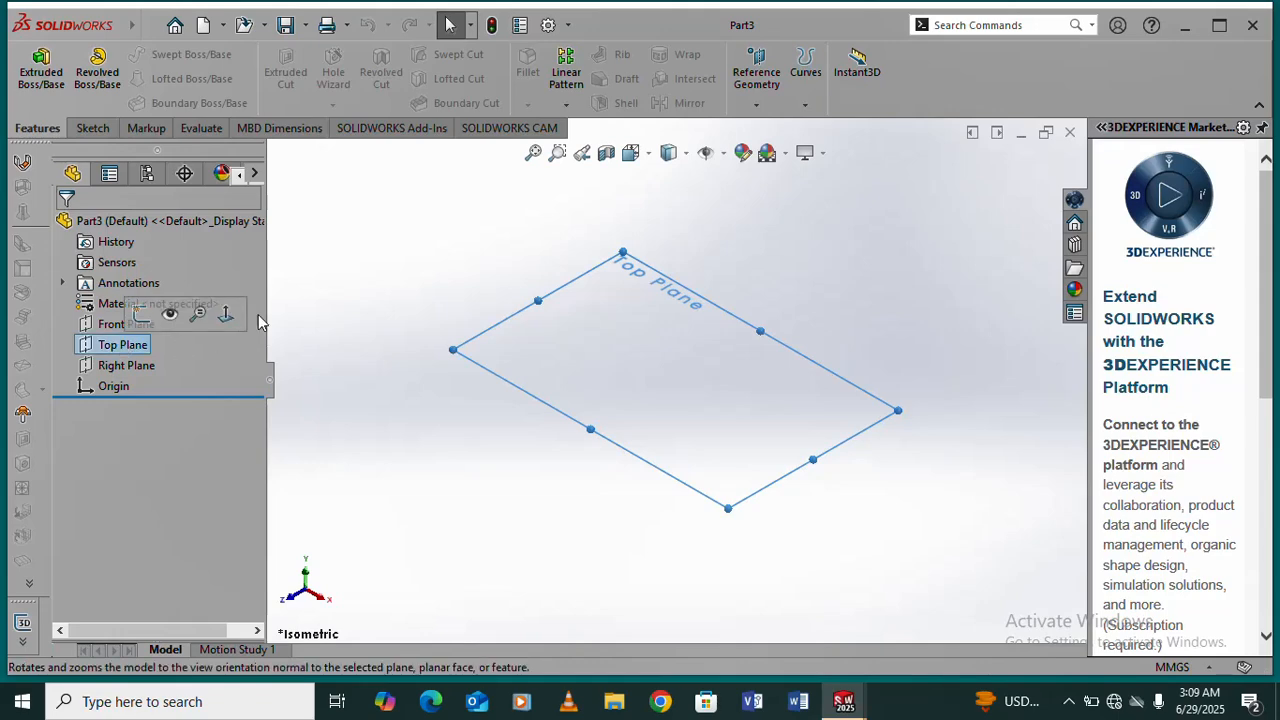
click(230, 315)
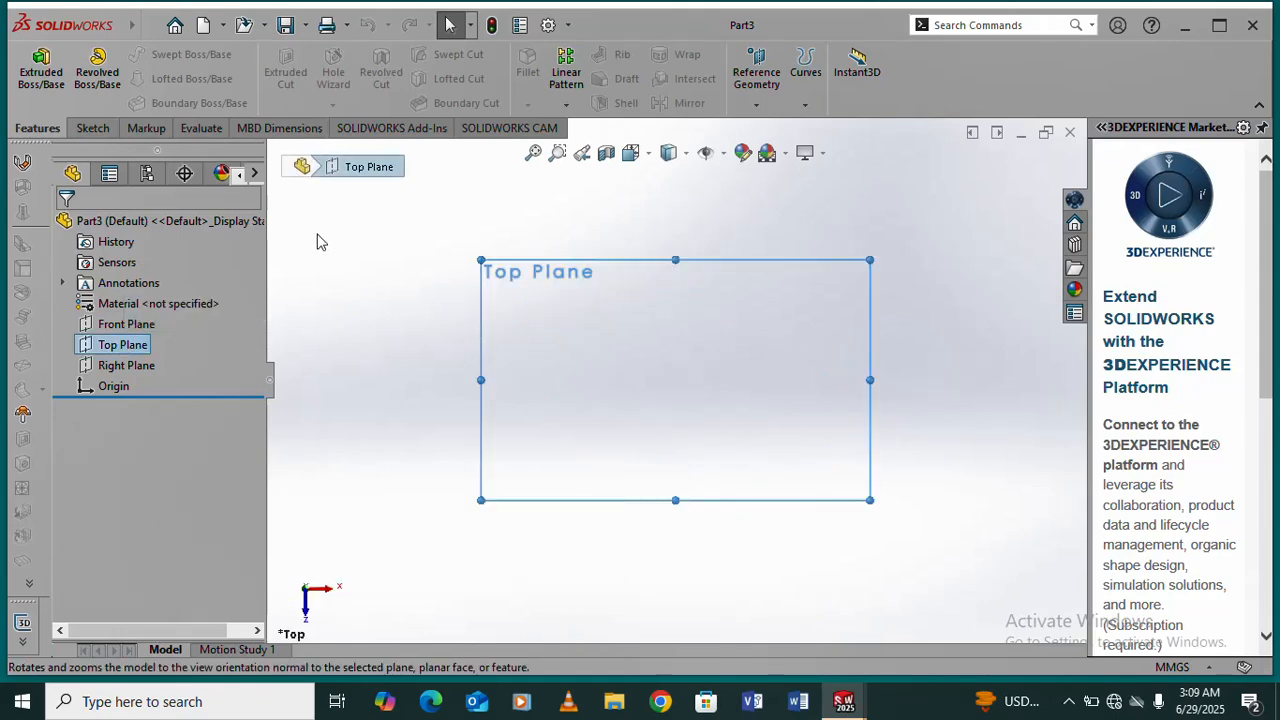
click(98, 128)
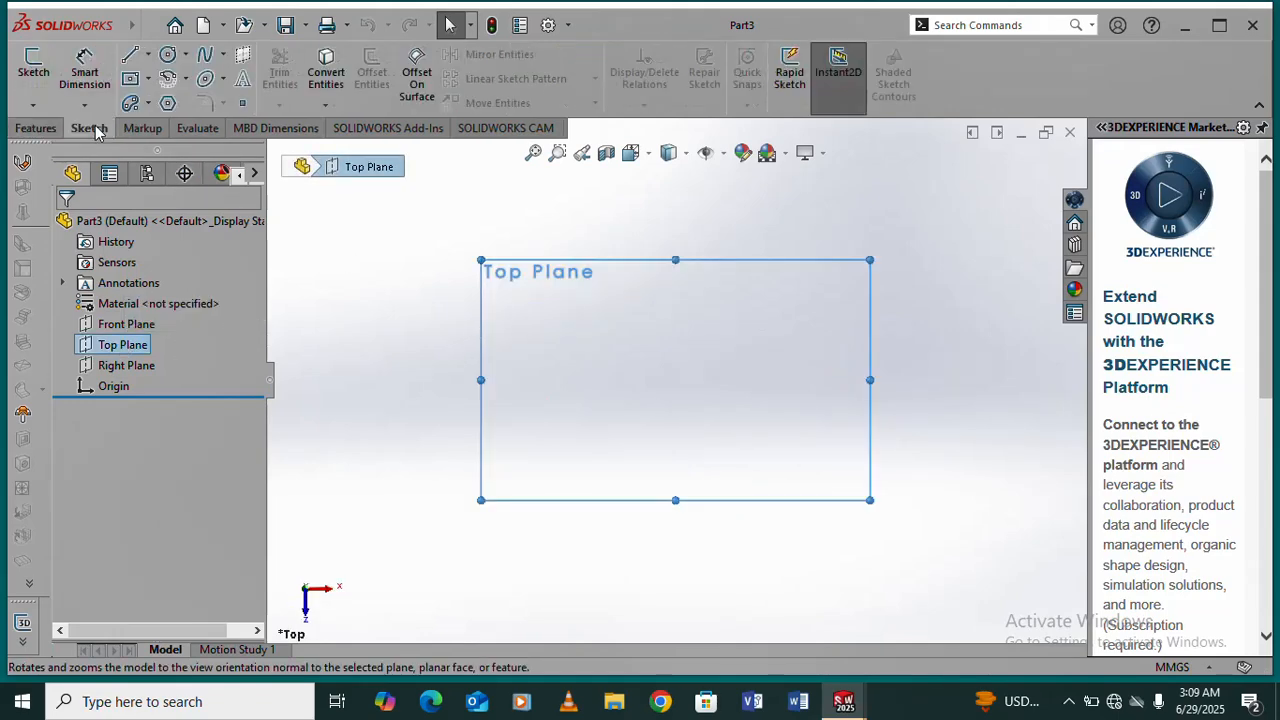
click(169, 55)
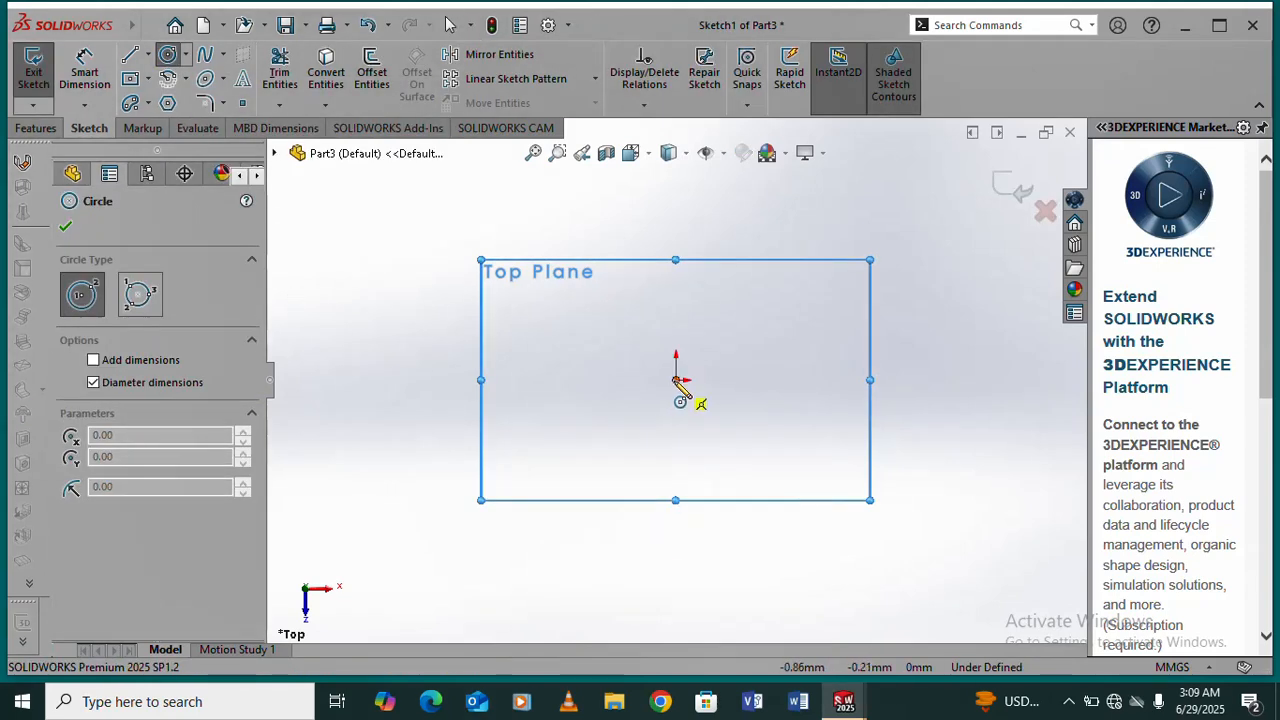
click(676, 380)
click(784, 362)
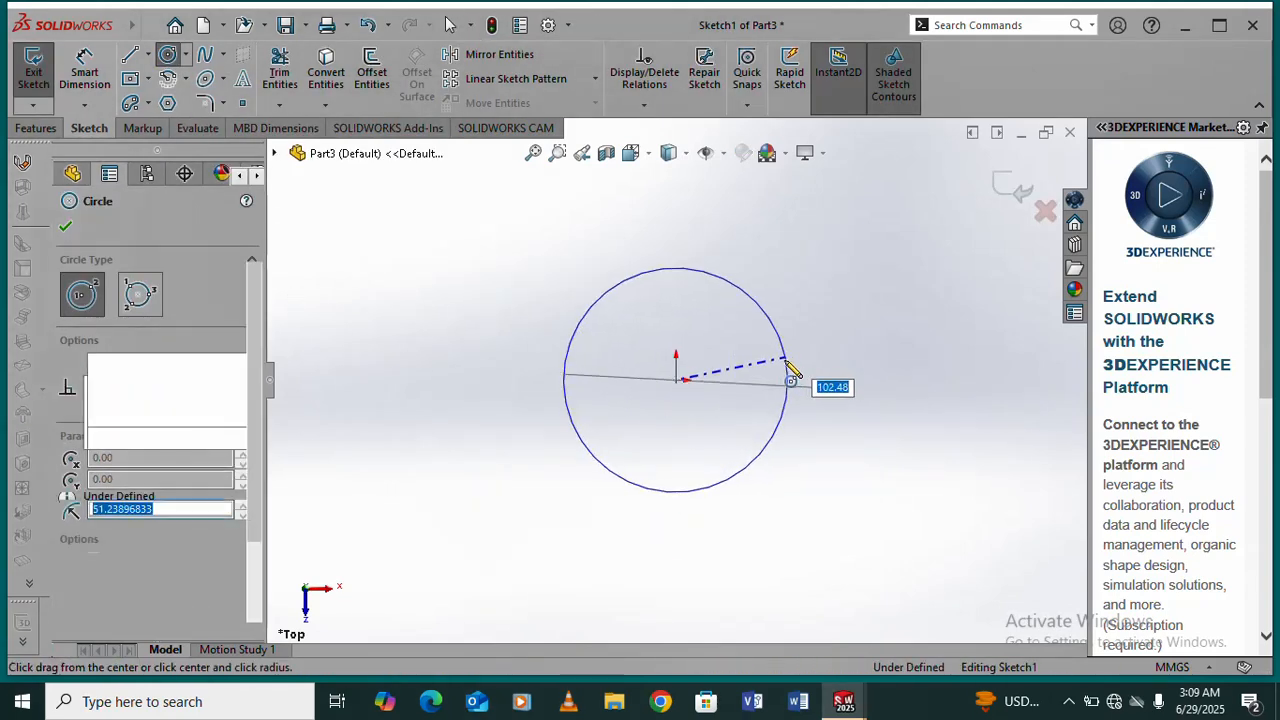
- Dimension the circle's diameter as 100 mm and exit the sketch
click(84, 62)
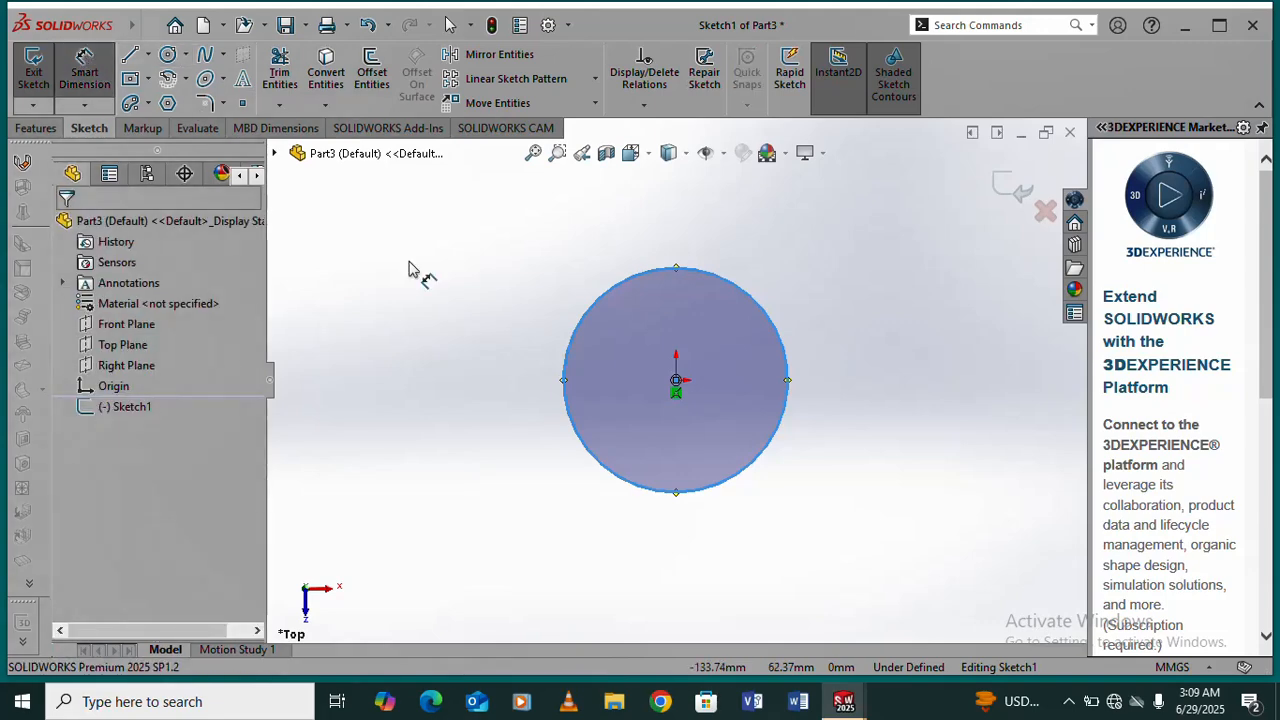
click(718, 284)
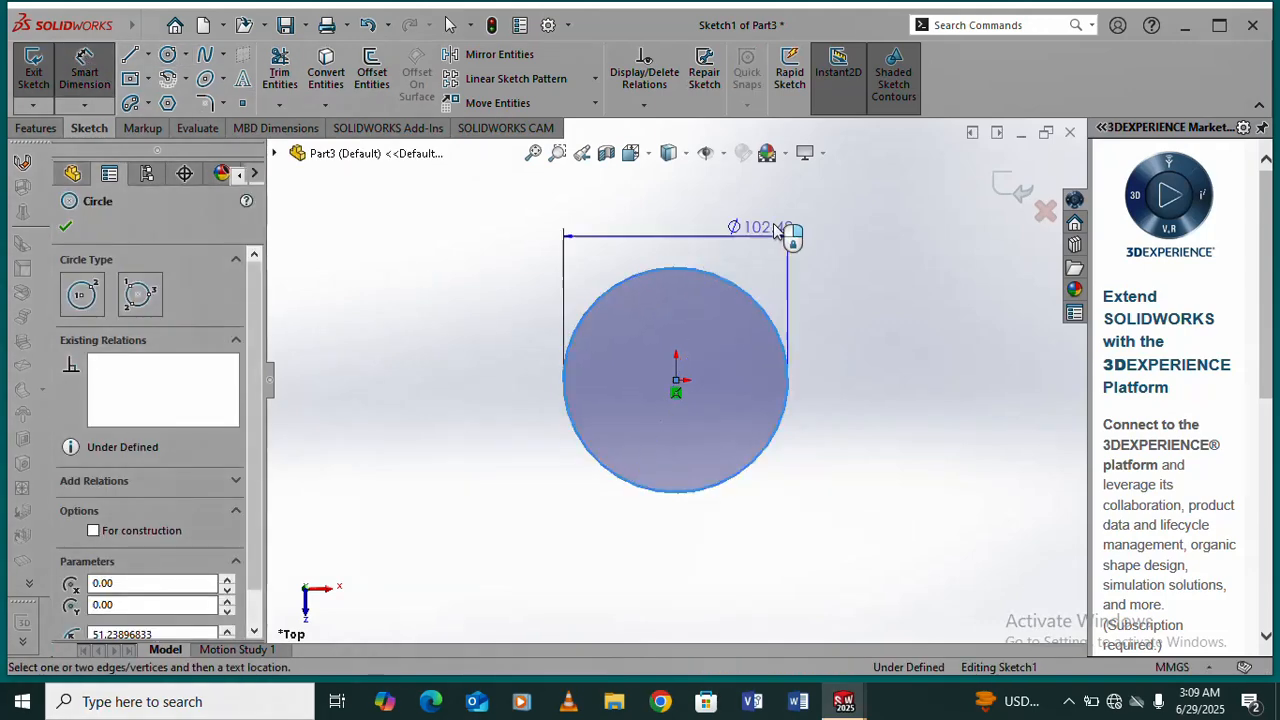
click(785, 230)
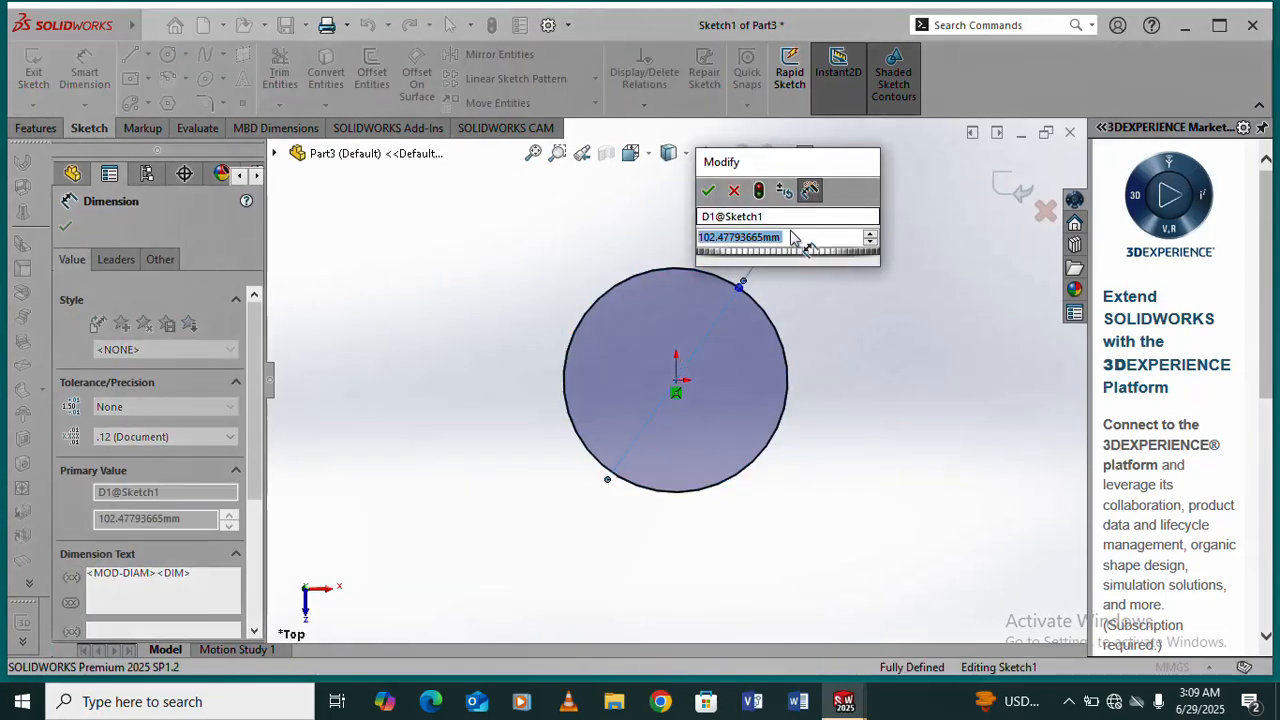
text(100)
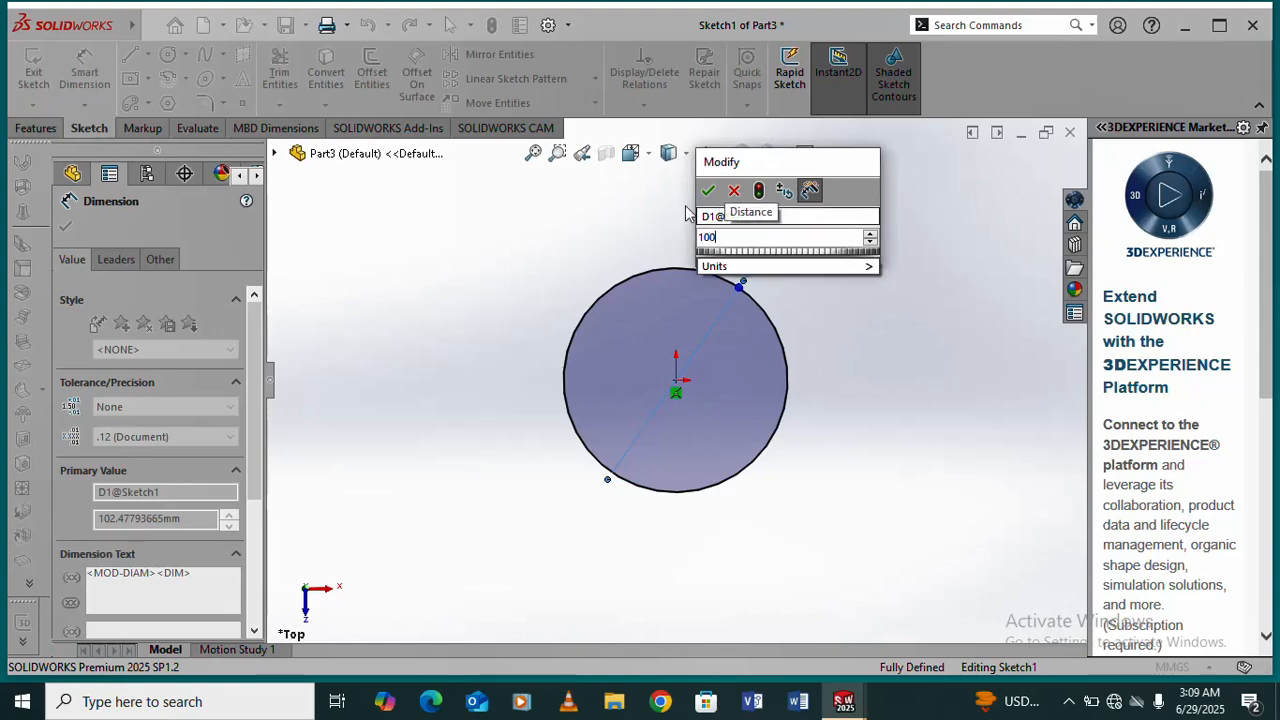
click(708, 190)
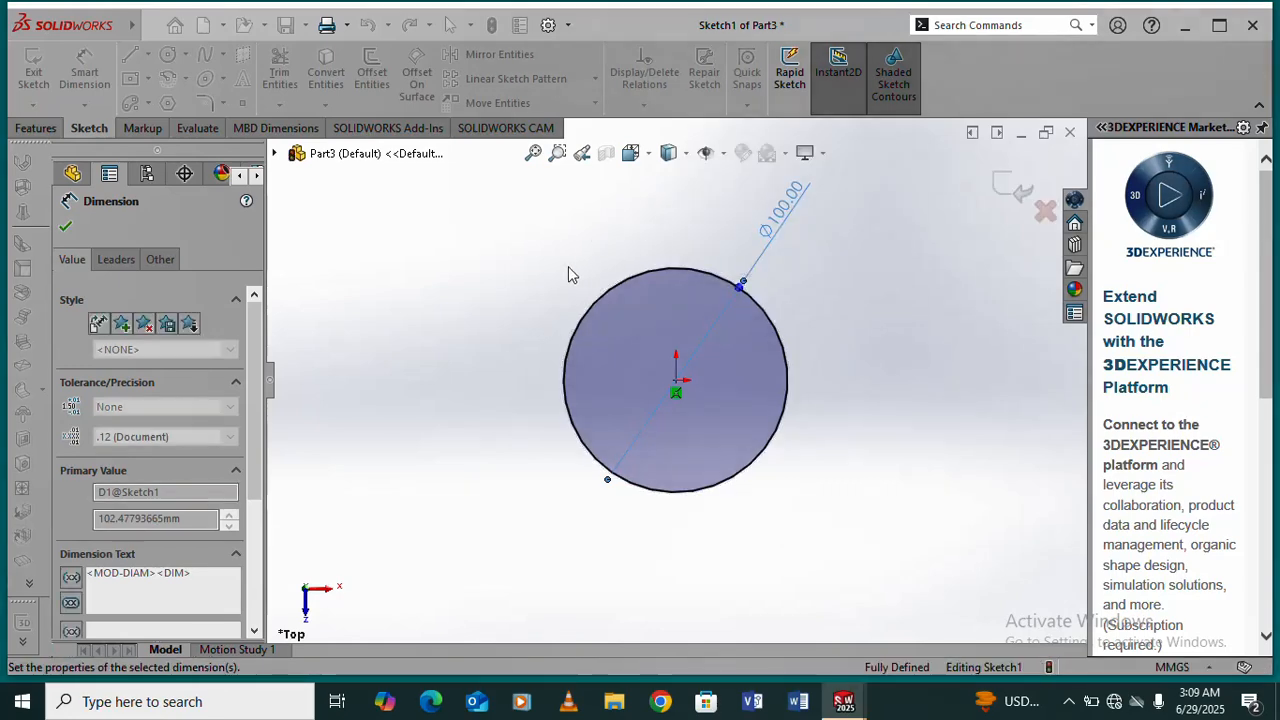
click(67, 229)
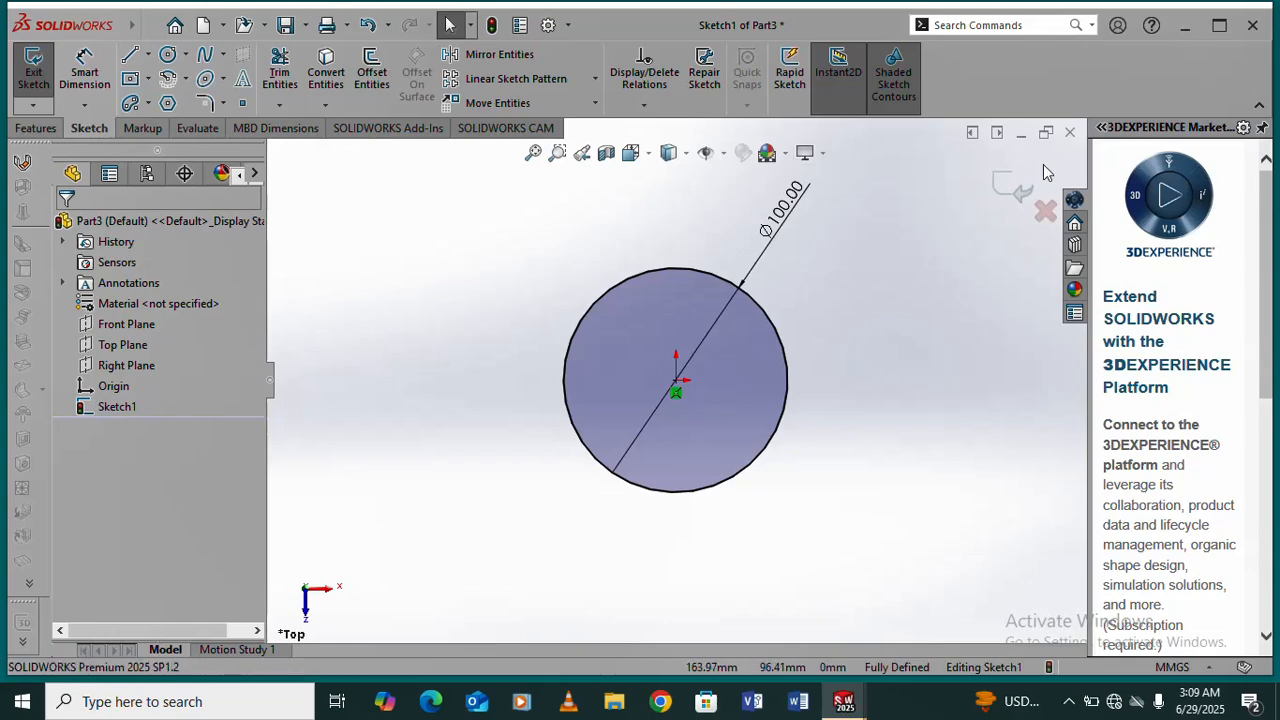
click(1006, 185)
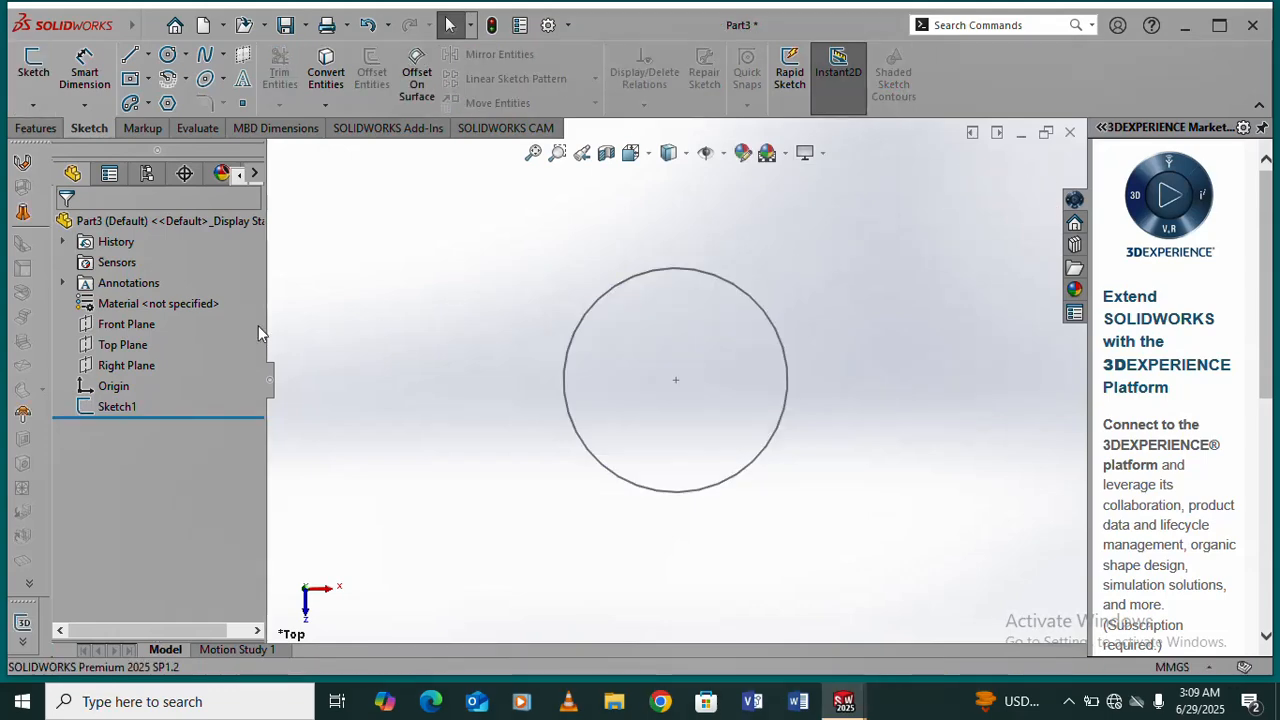
- Create a clockwise constant-pitch helix from the circle, defined by Height and Pitch, with 150 mm height, 15 mm pitch and 0° start angle
click(35, 128)
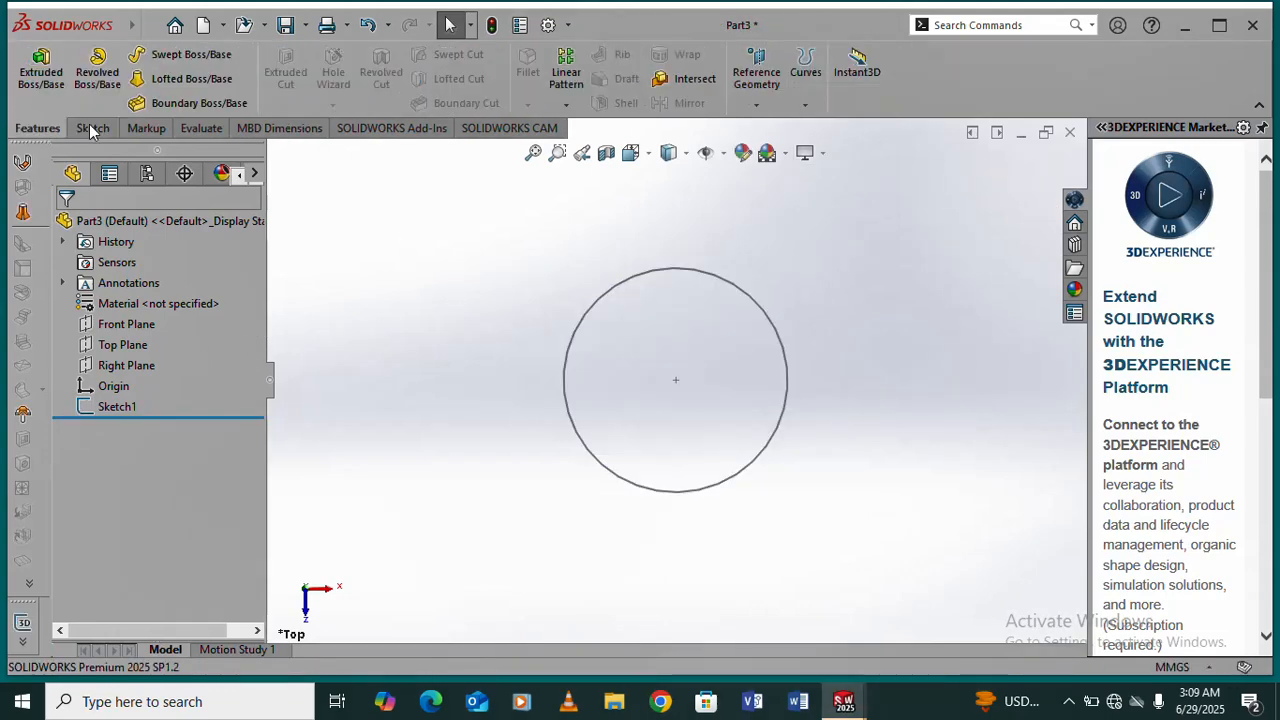
click(811, 104)
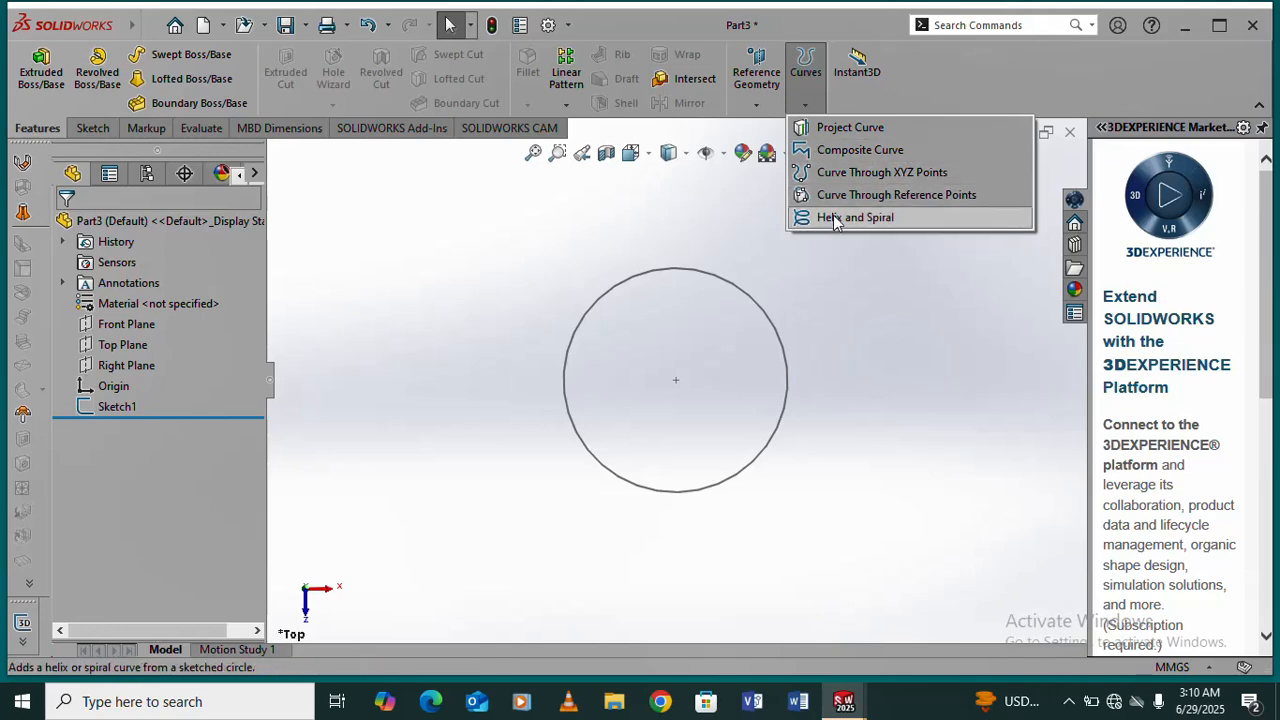
click(858, 218)
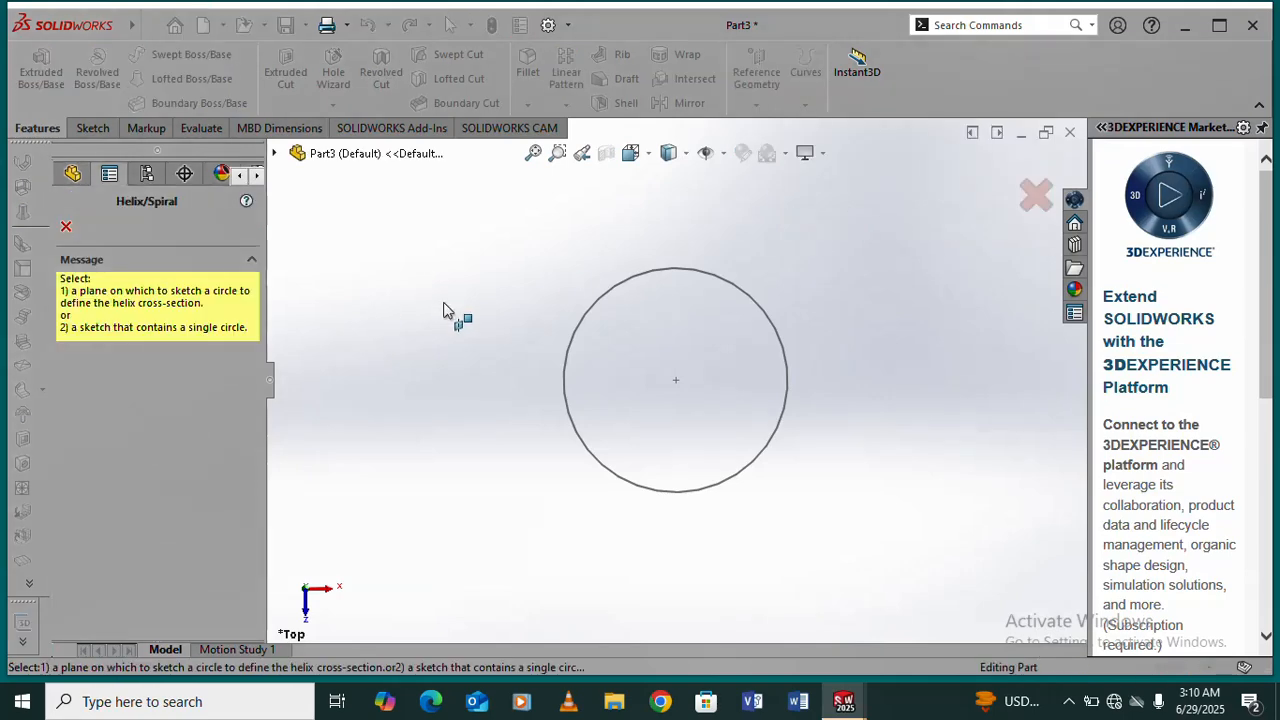
click(654, 268)
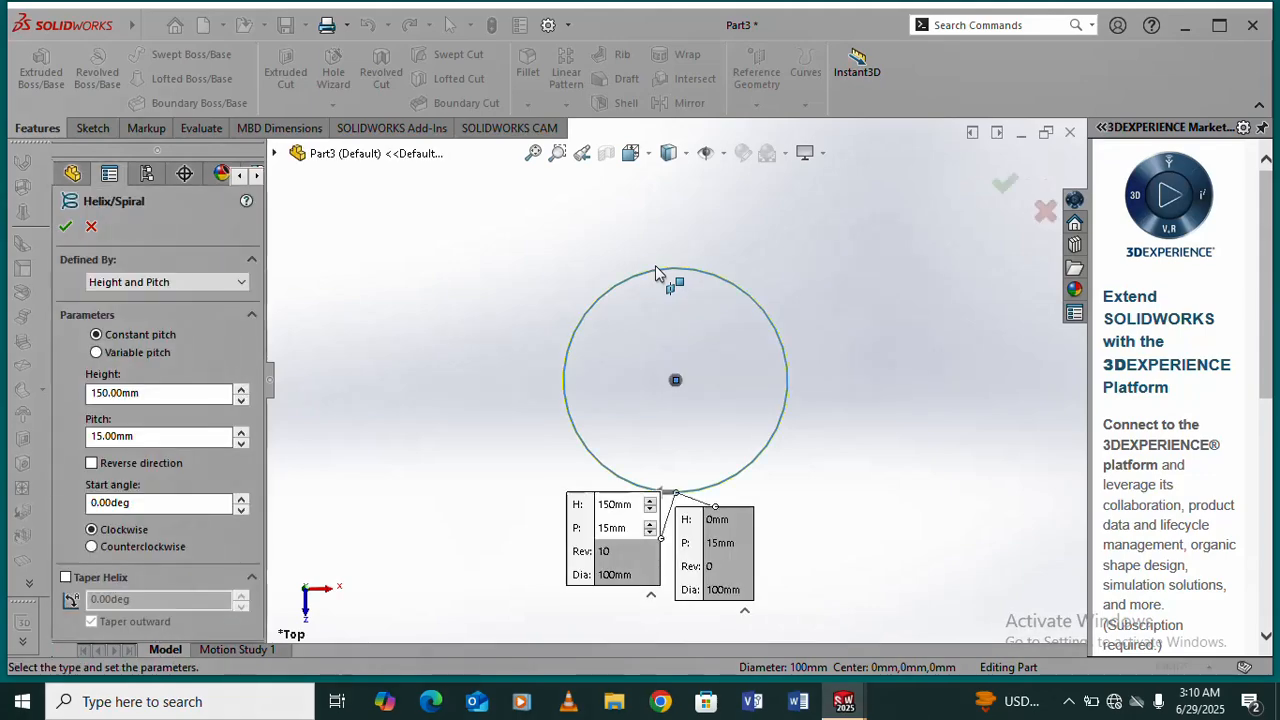
middle_drag(730, 326, 760, 260)
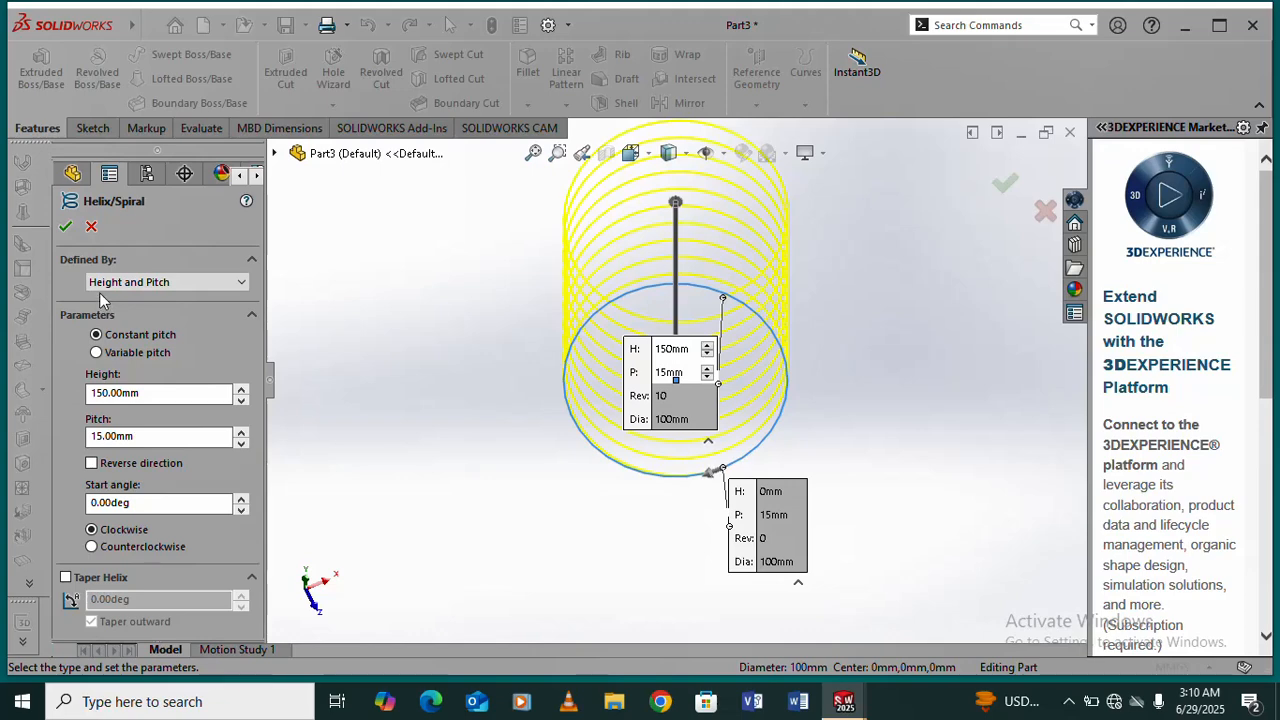
click(243, 283)
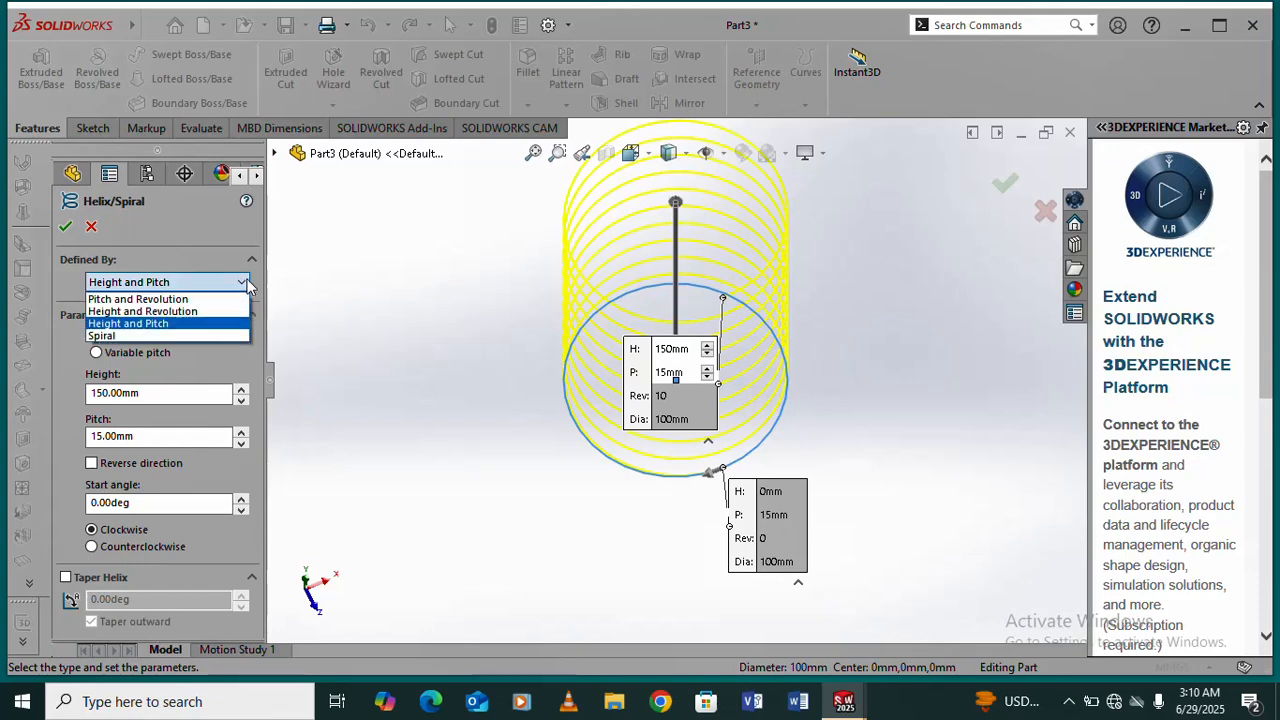
click(133, 326)
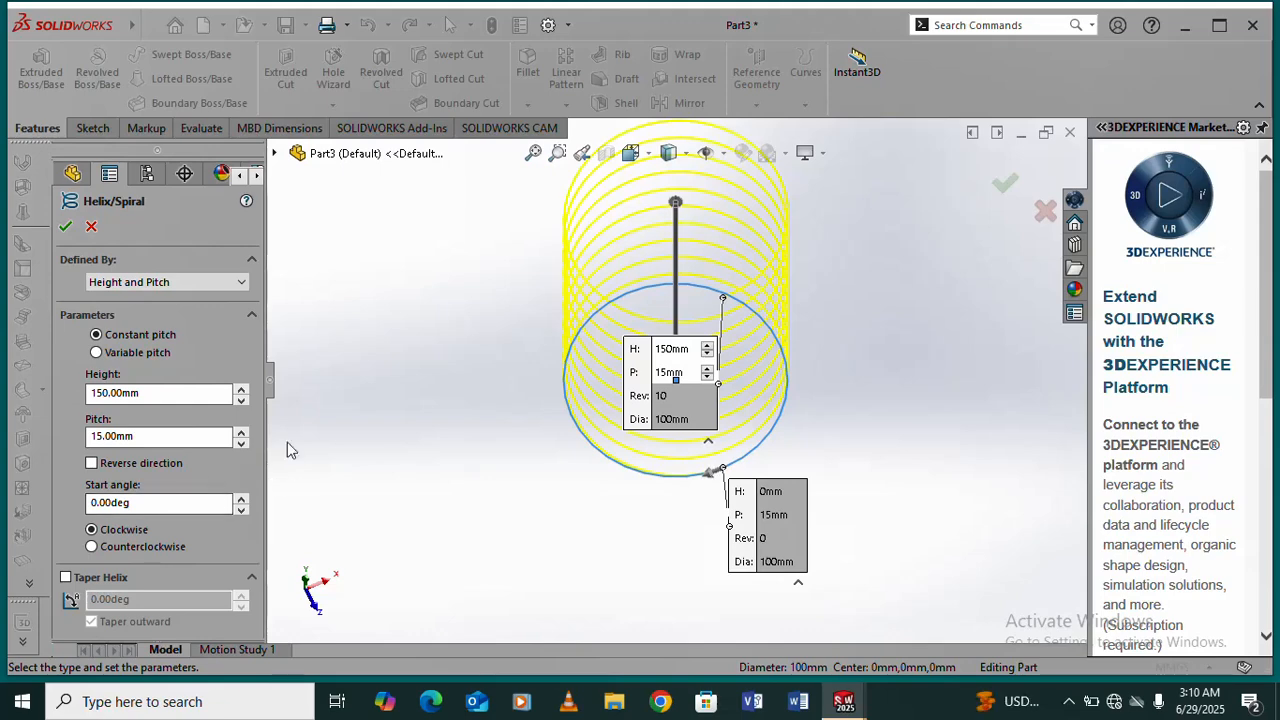
click(68, 227)
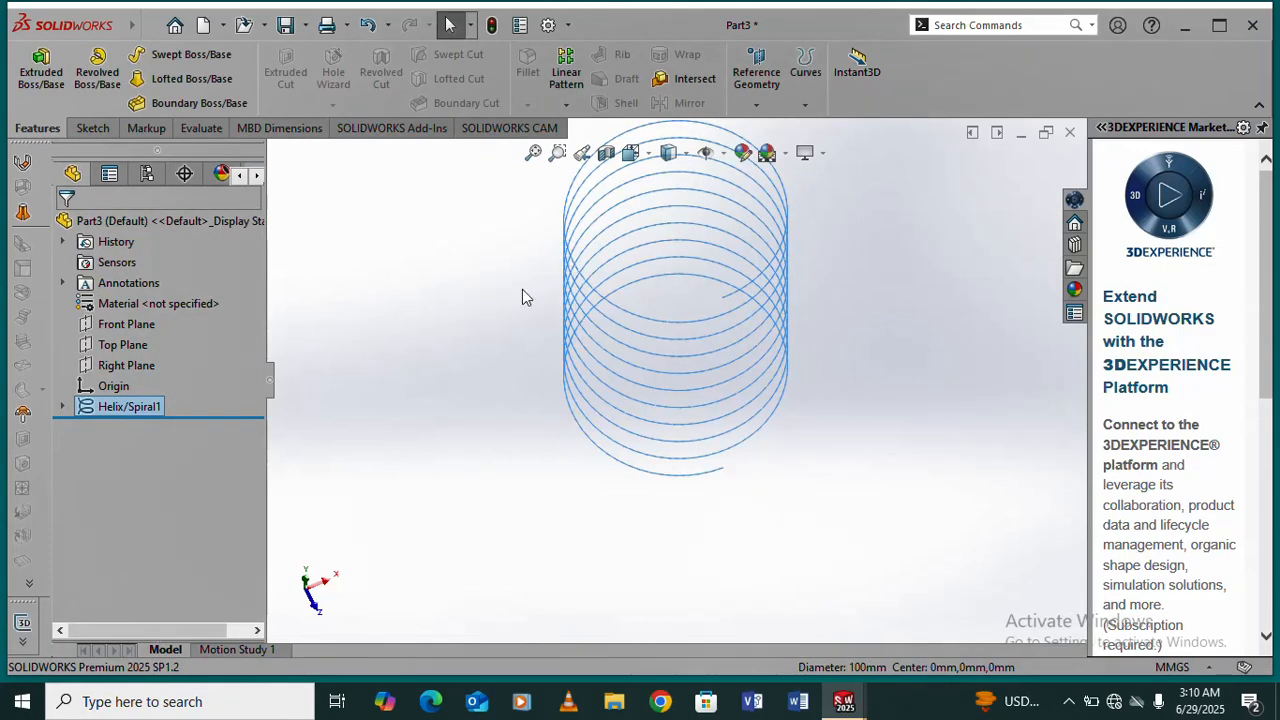
- Sketch a centrepoint arc on the Top Plane centred on the origin, spanning about 112°, and enlarge its radius to about 62 mm
scroll(850, 220, down, 2)
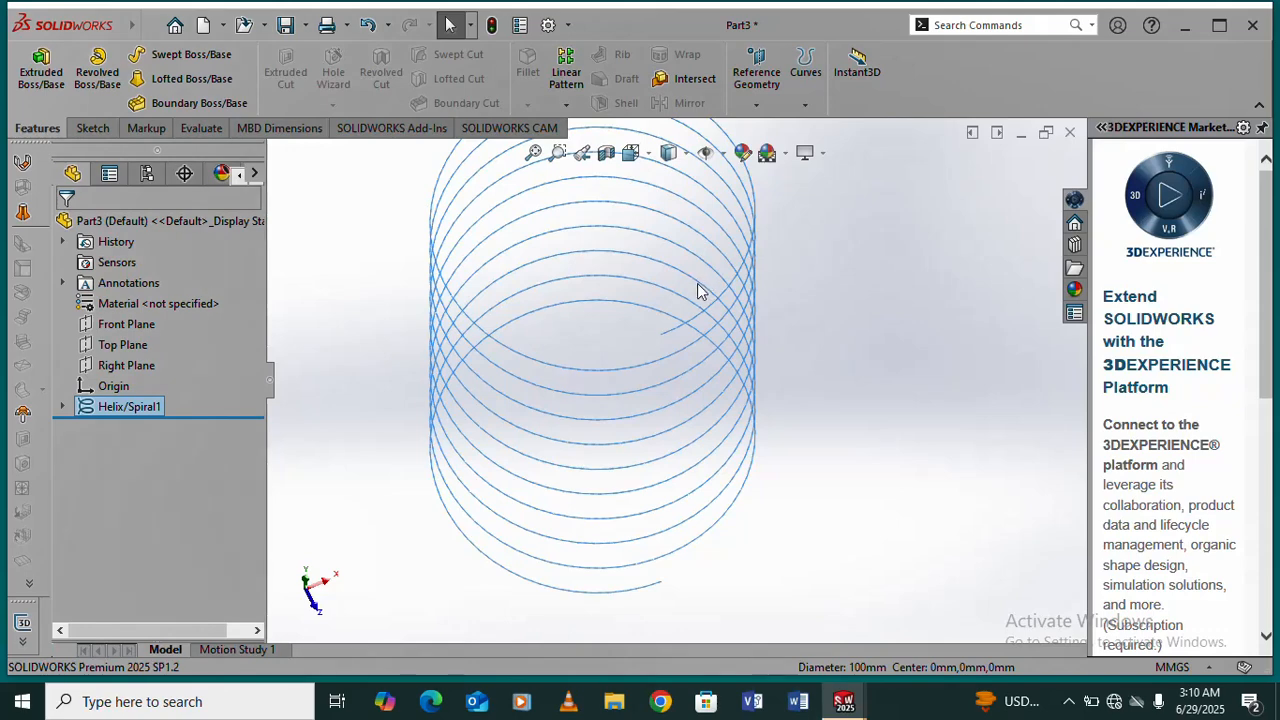
middle_drag(733, 302, 708, 301)
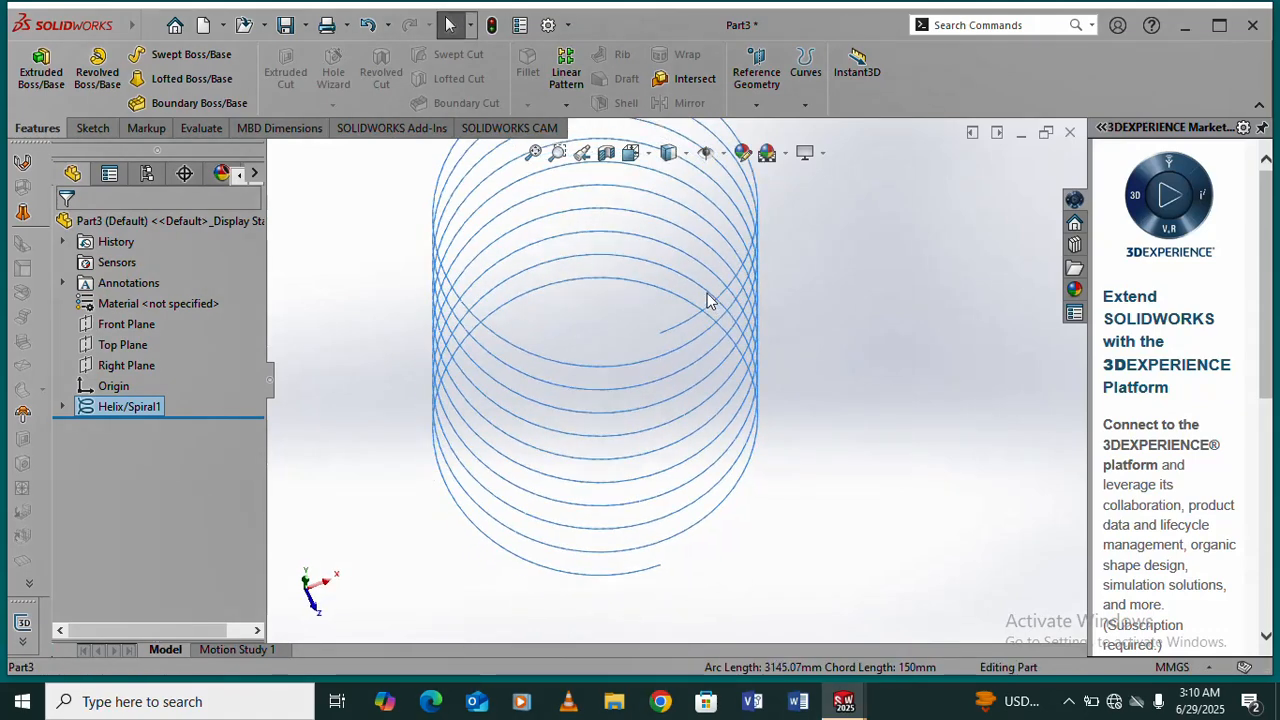
click(112, 348)
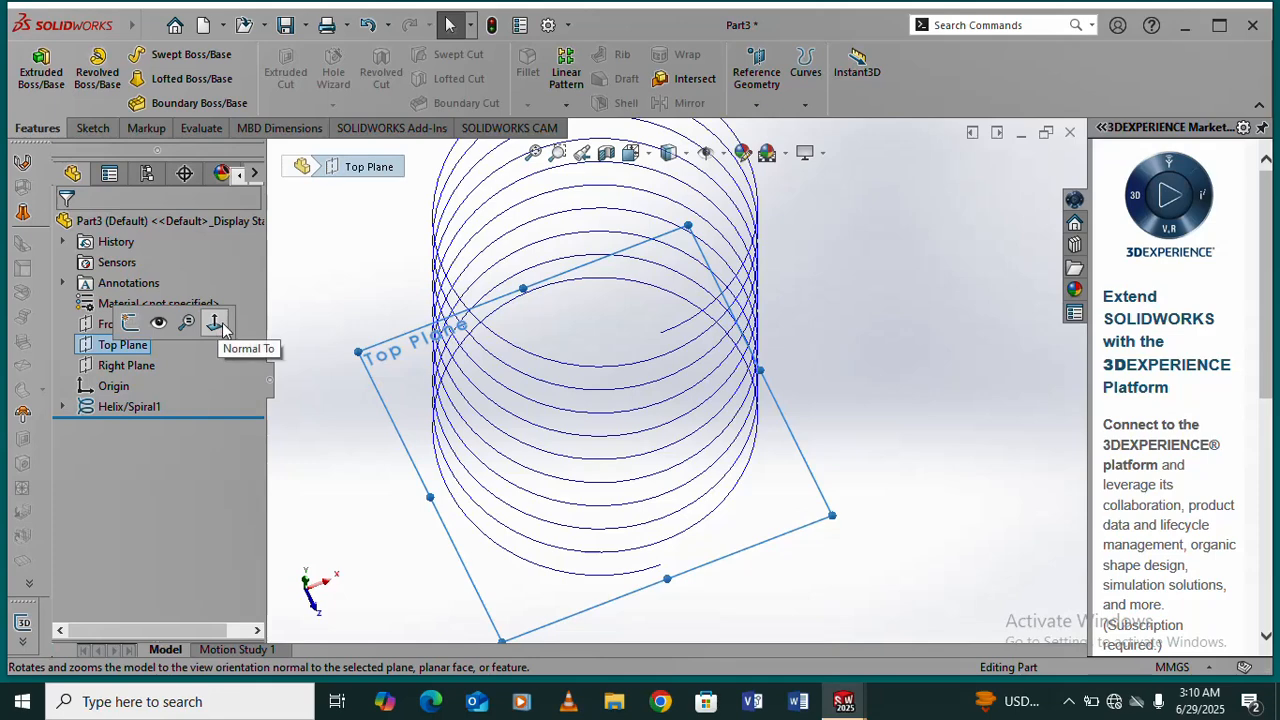
click(215, 323)
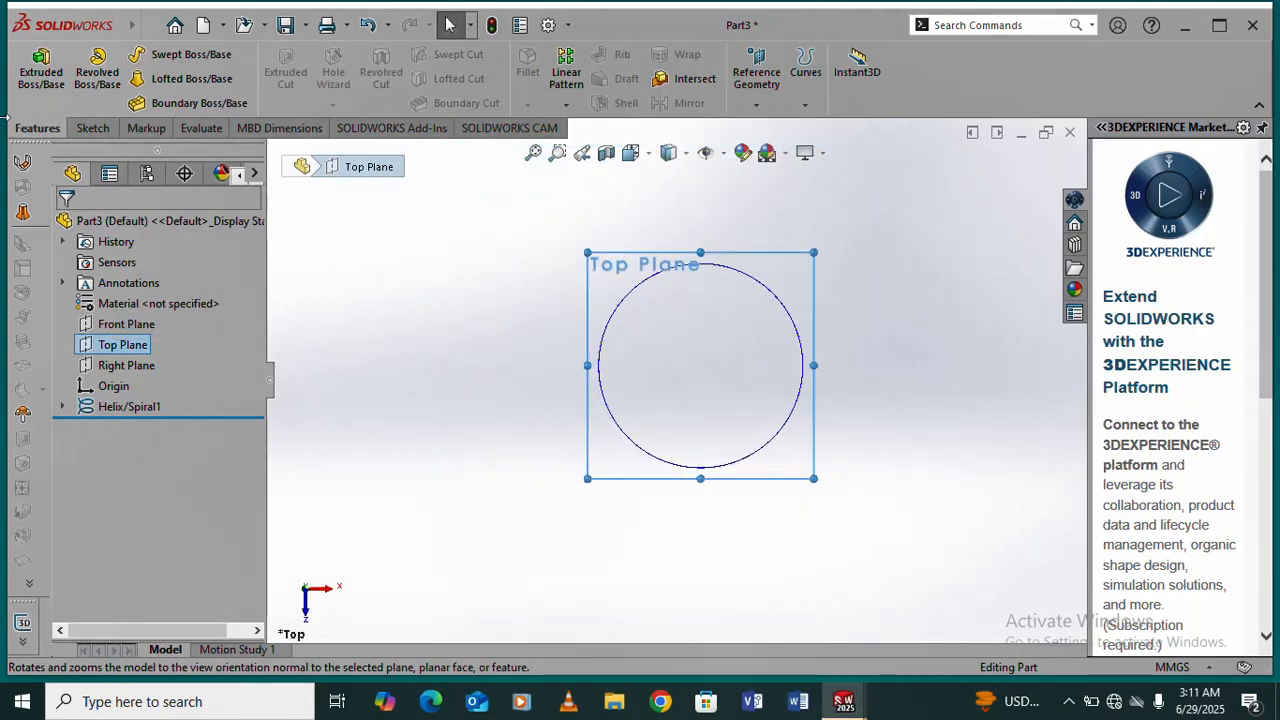
click(100, 134)
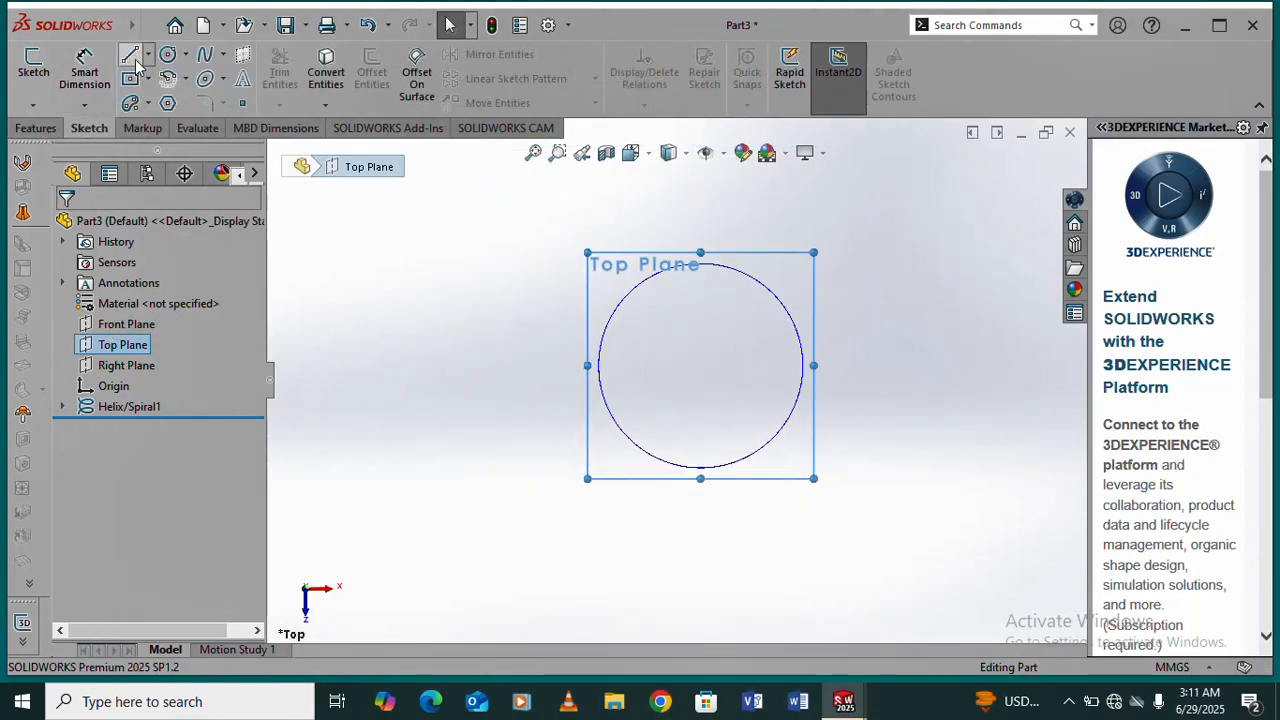
click(167, 80)
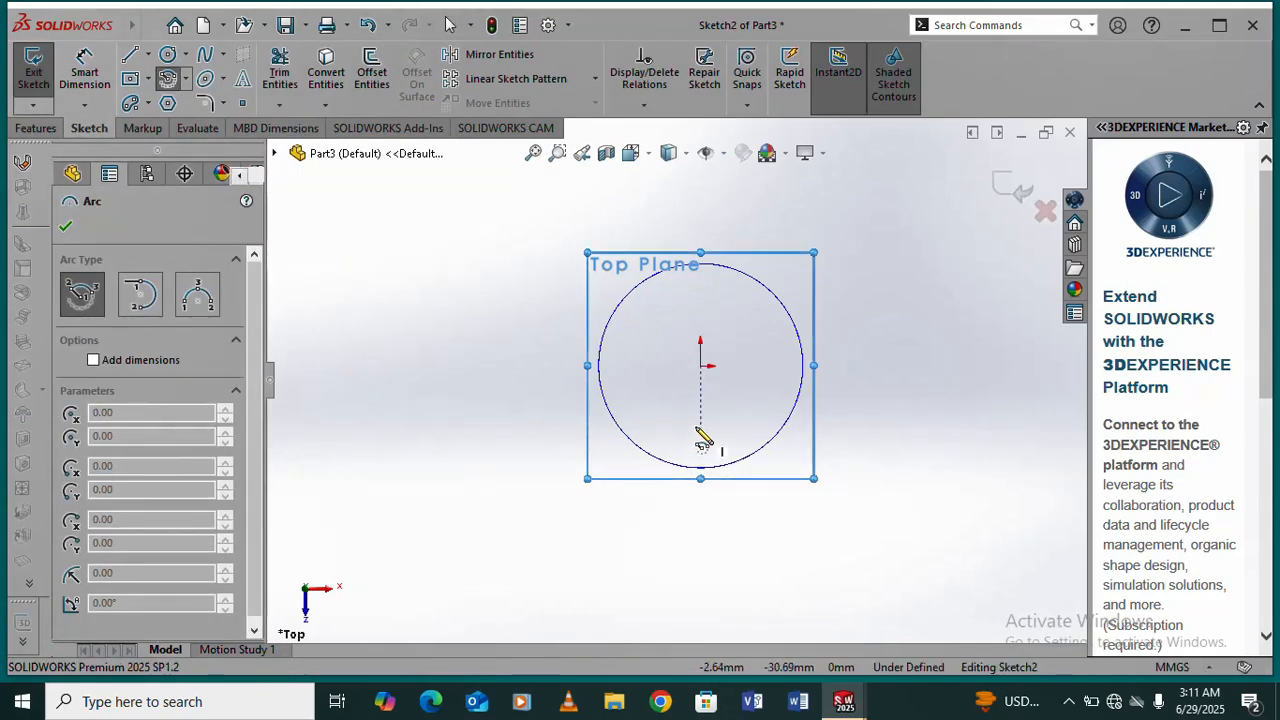
click(701, 367)
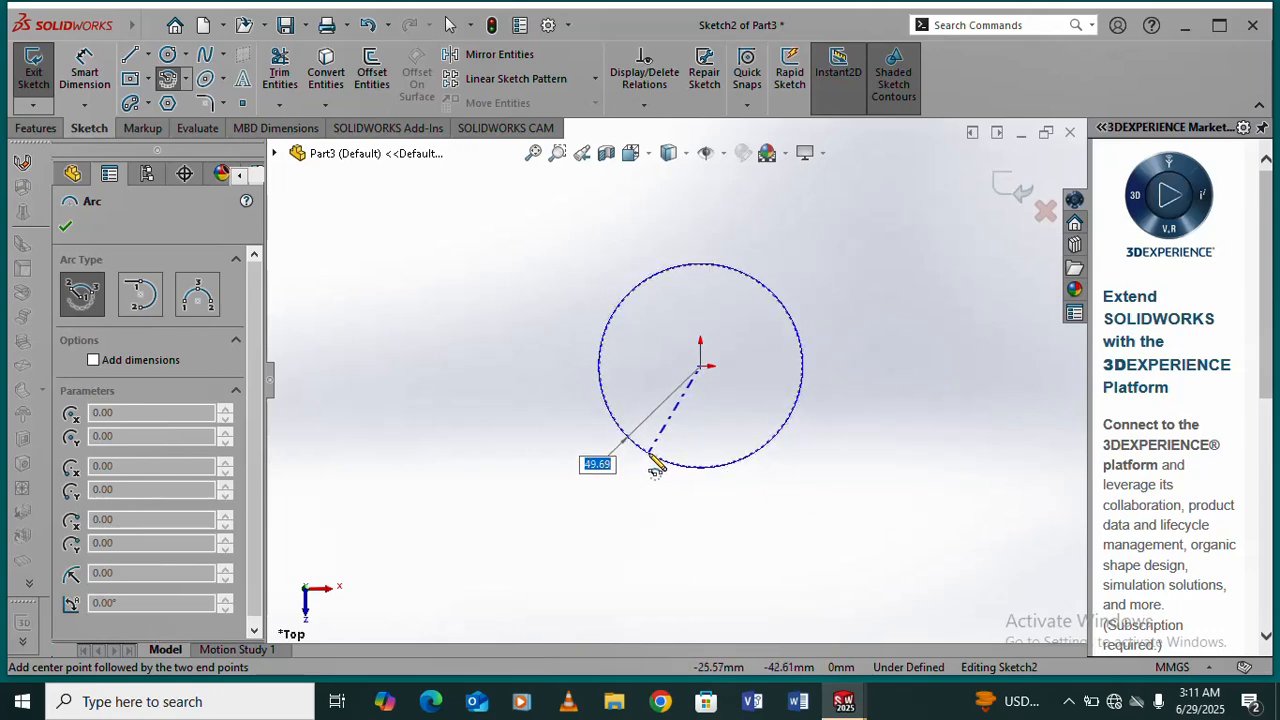
click(651, 461)
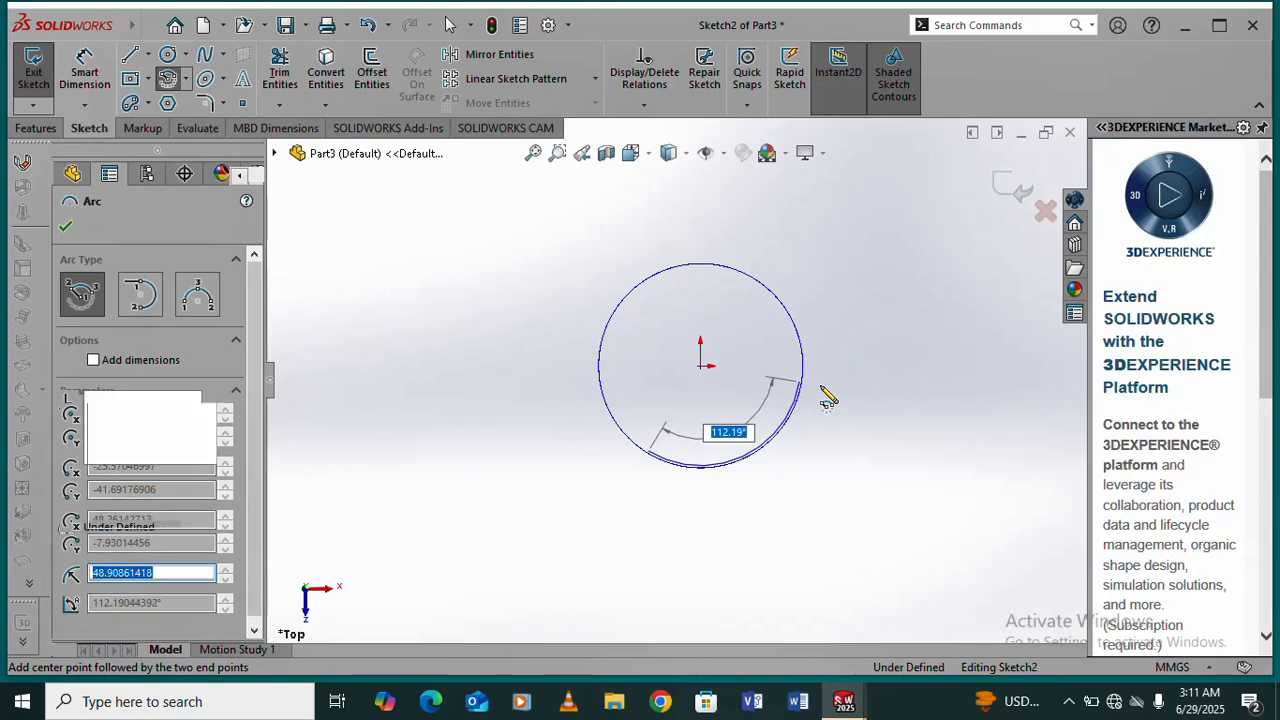
click(823, 394)
right_click(877, 349)
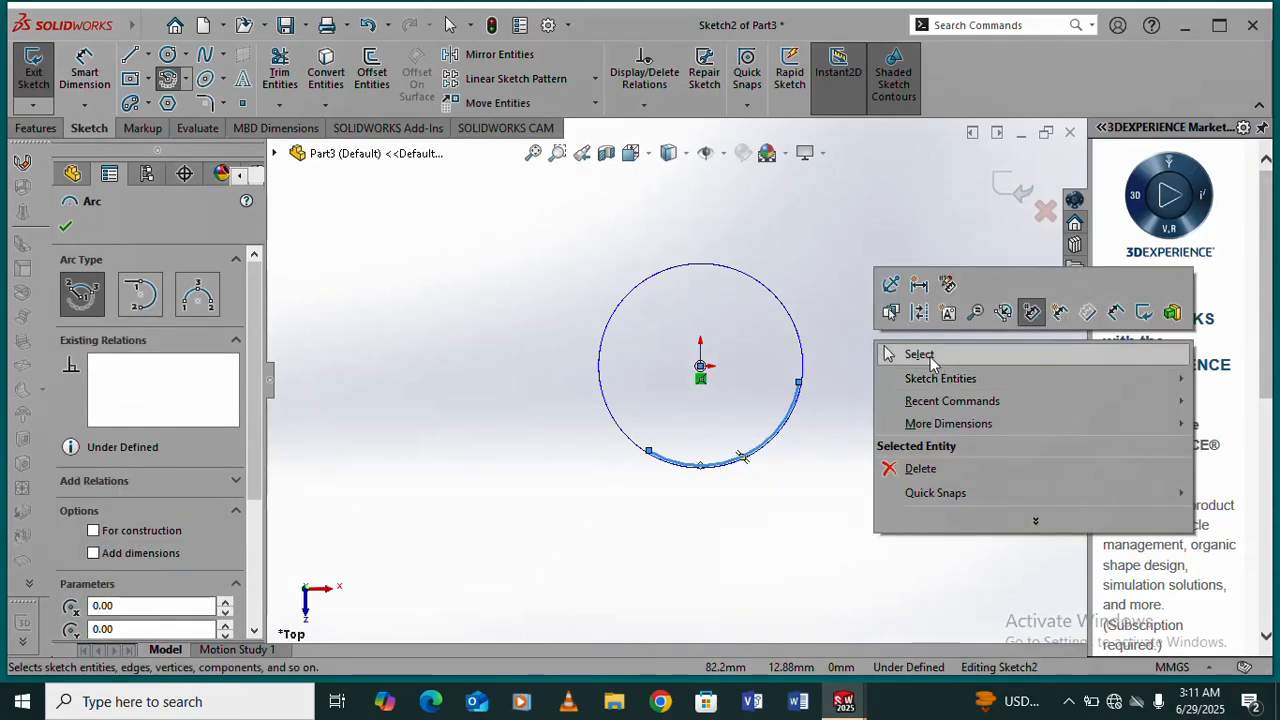
click(925, 355)
drag(740, 462, 814, 473)
click(876, 466)
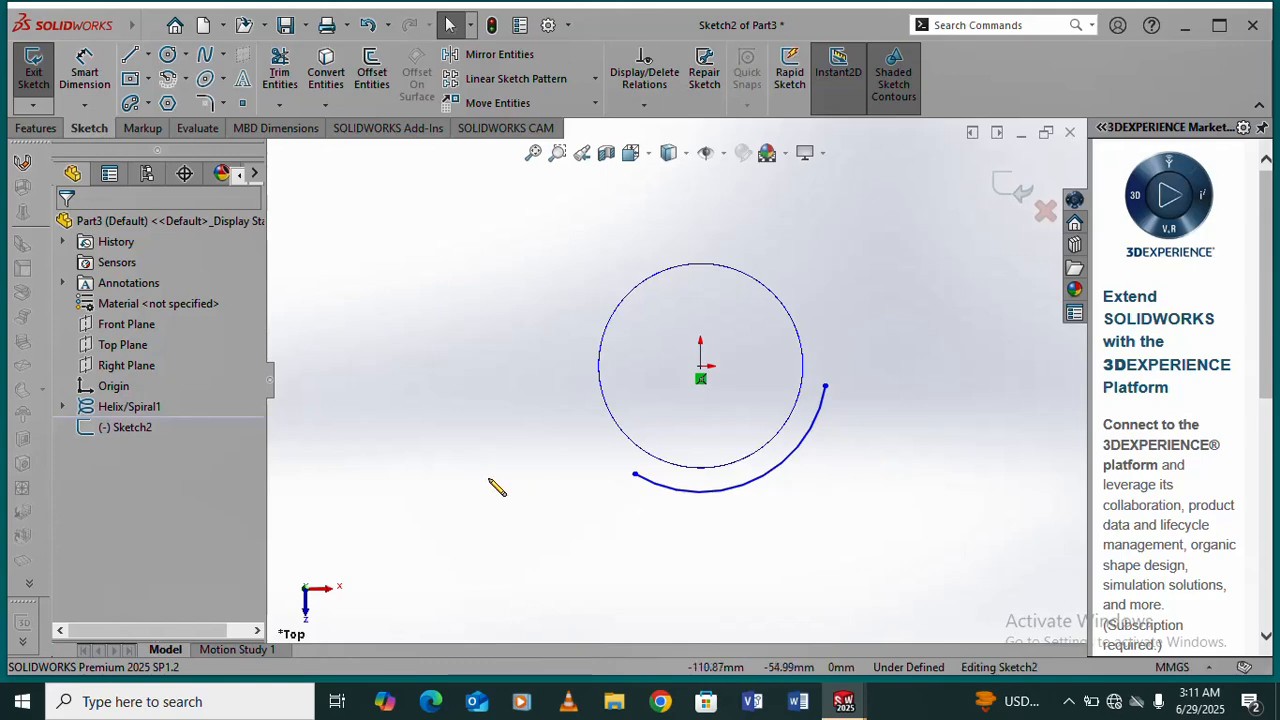
- Add a Vertical relation between the arc's start point and the origin, and a Horizontal relation between its other endpoint and the origin
click(635, 476)
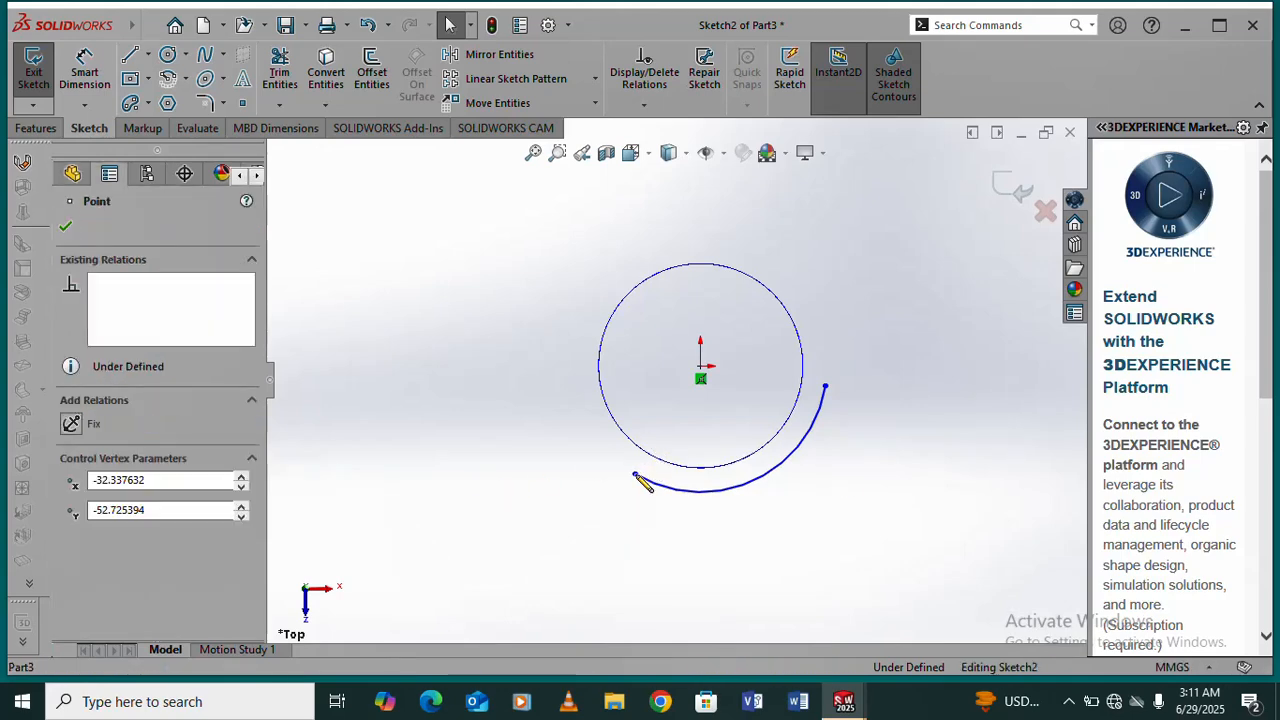
ctrl+click(701, 373)
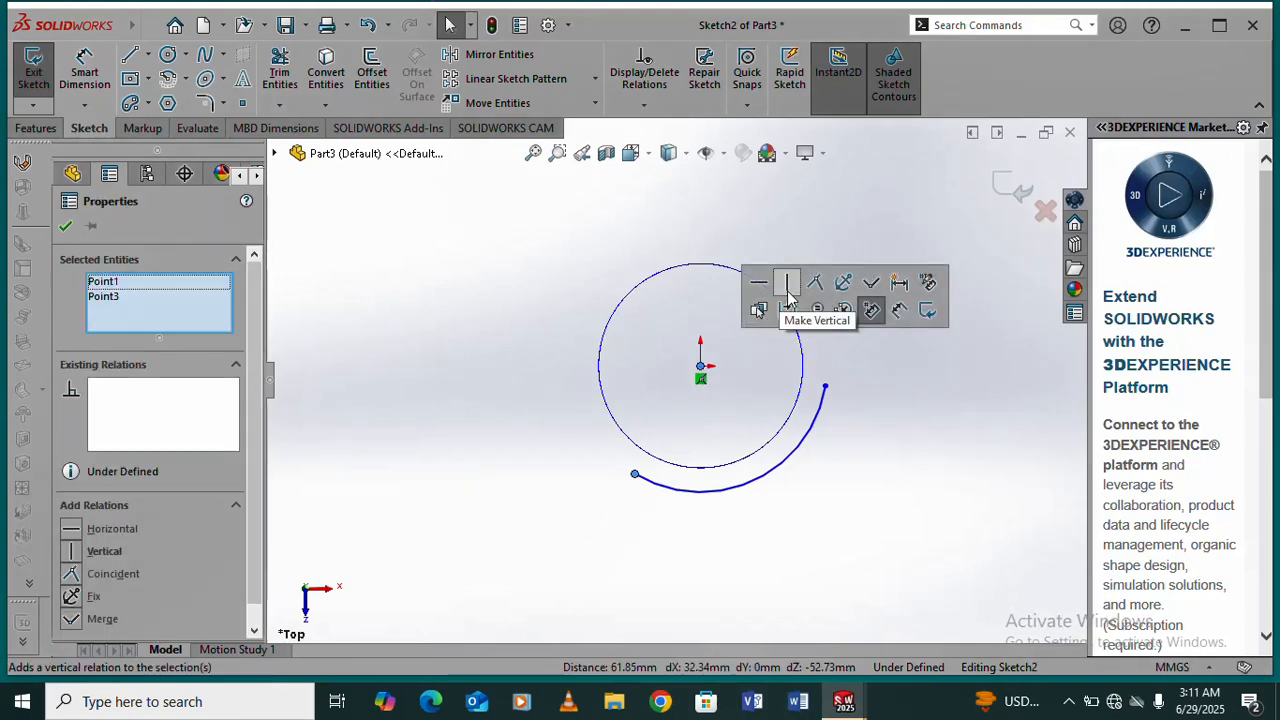
click(787, 288)
key(Escape)
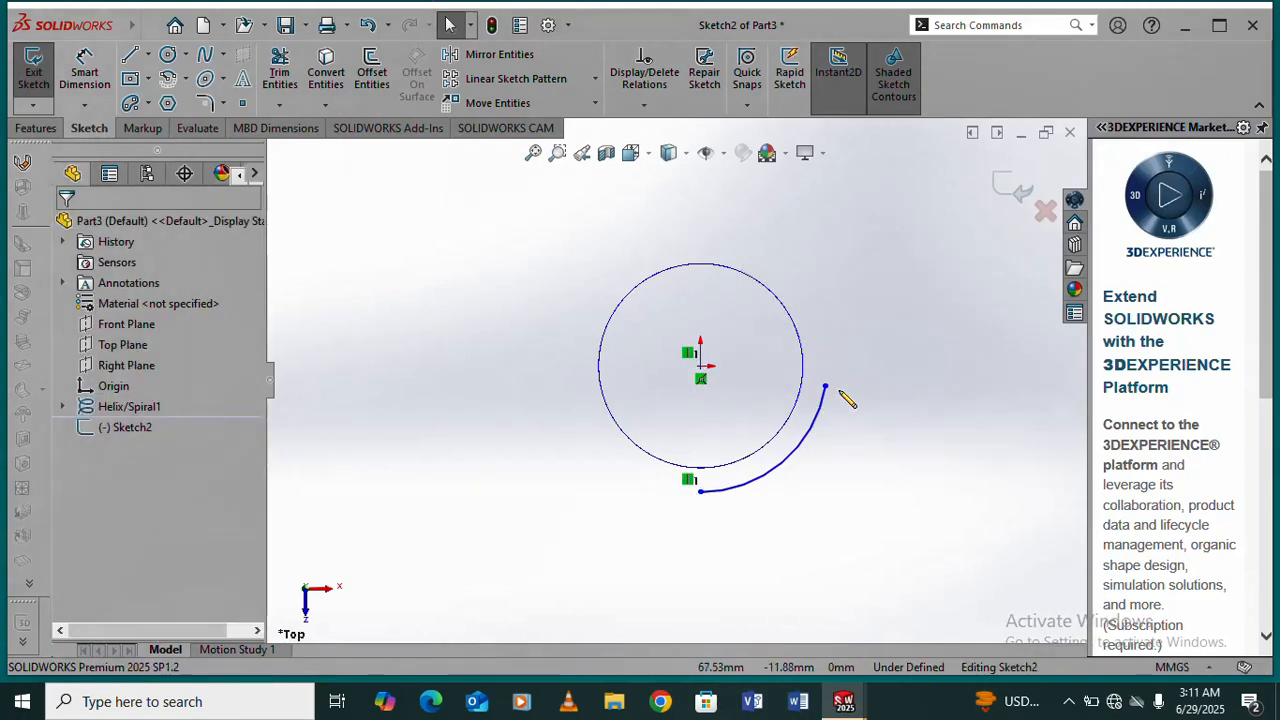
click(826, 387)
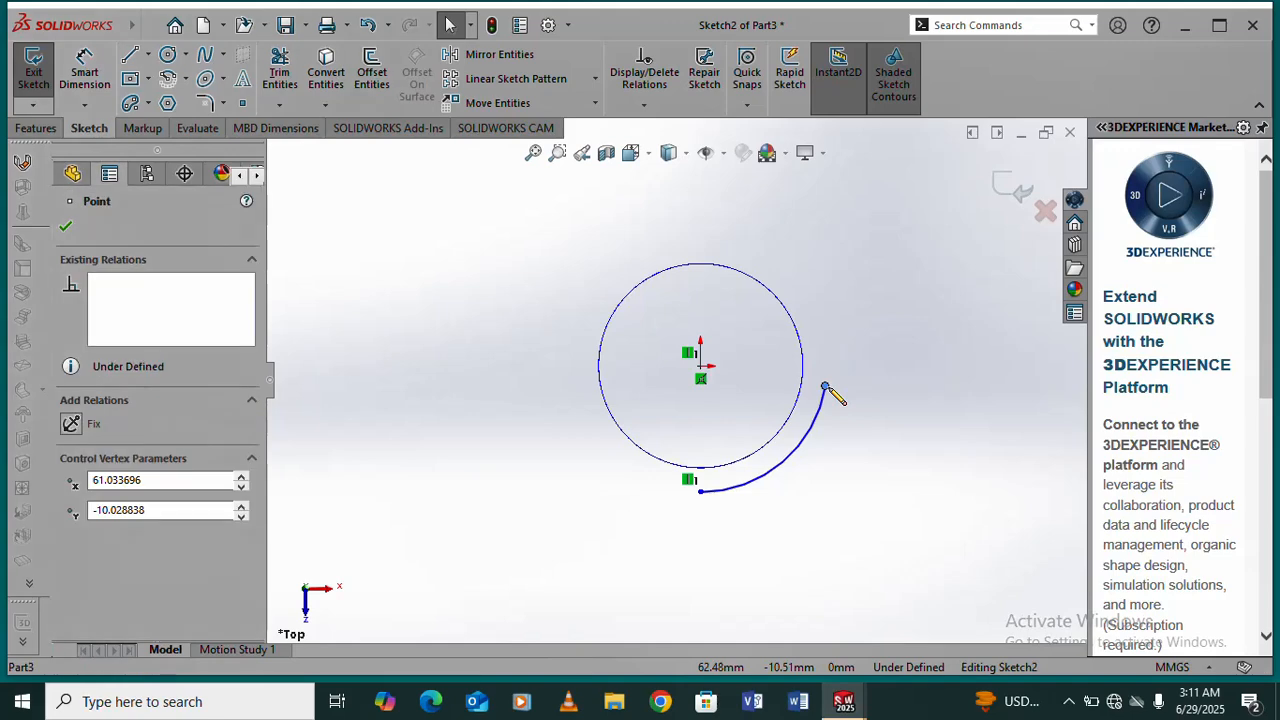
ctrl+click(702, 377)
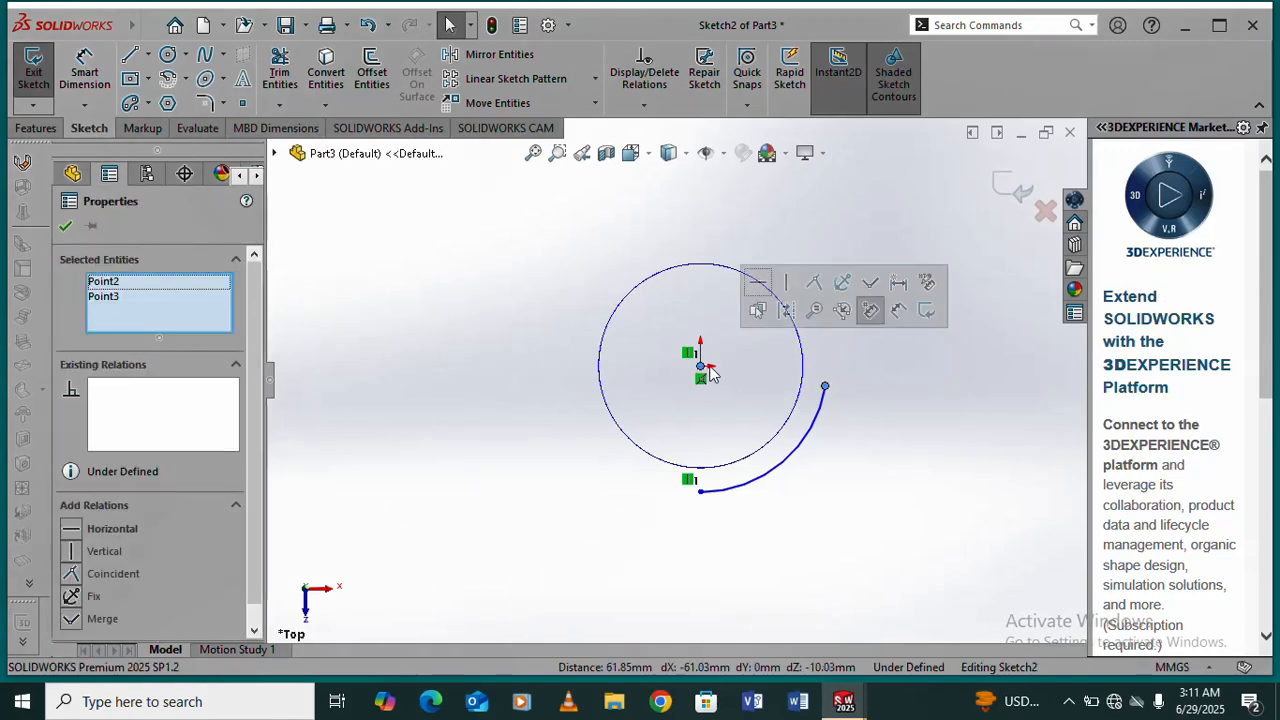
click(757, 287)
click(892, 438)
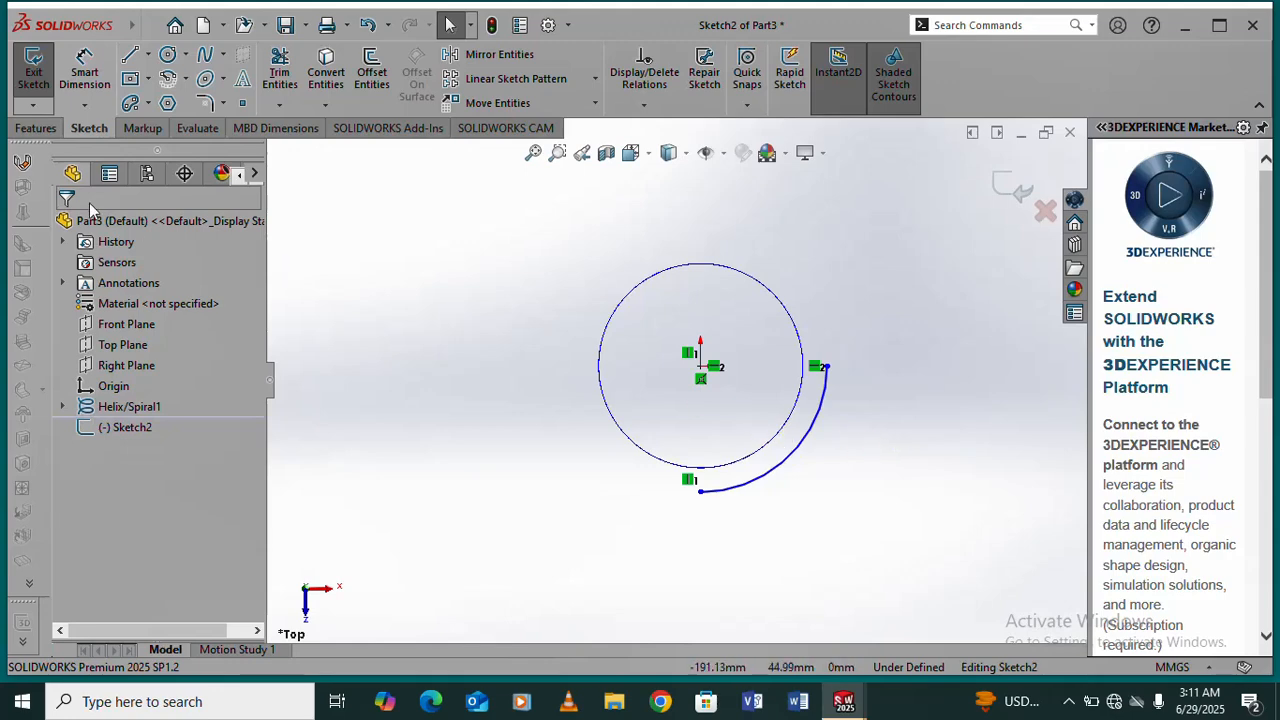
- Dimension the arc's radius as 50 mm and exit the sketch
click(90, 74)
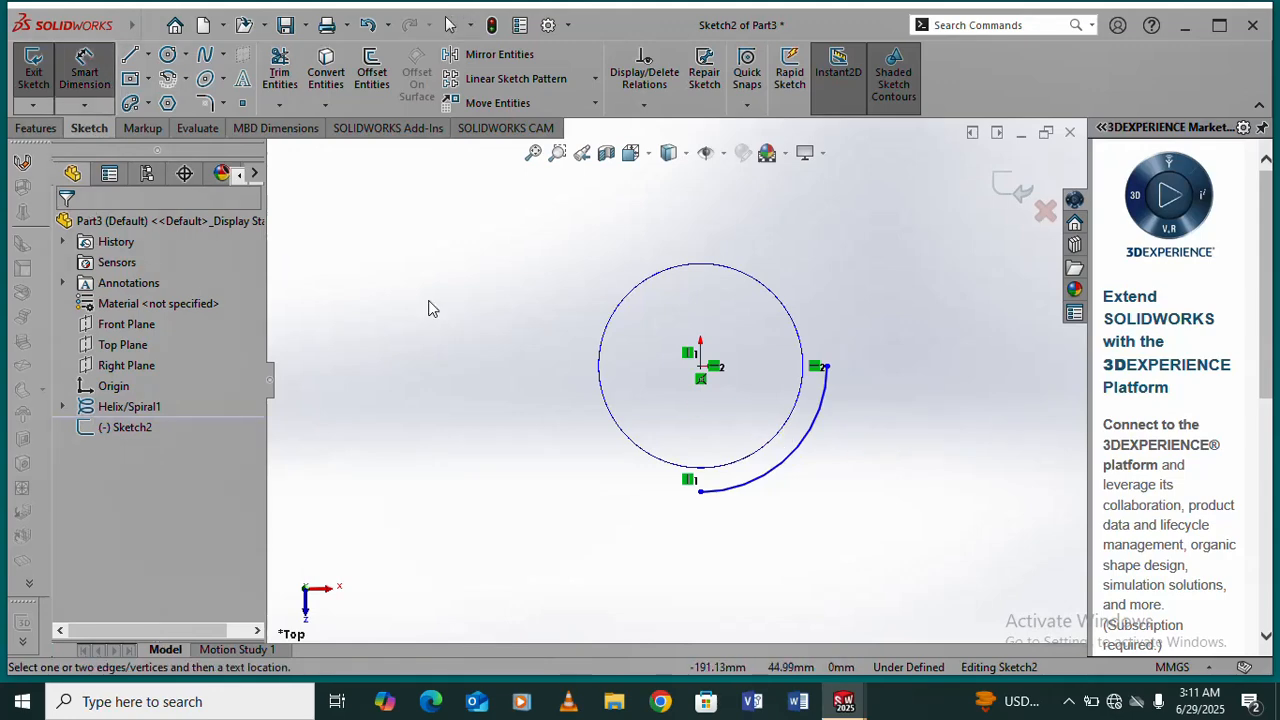
click(796, 453)
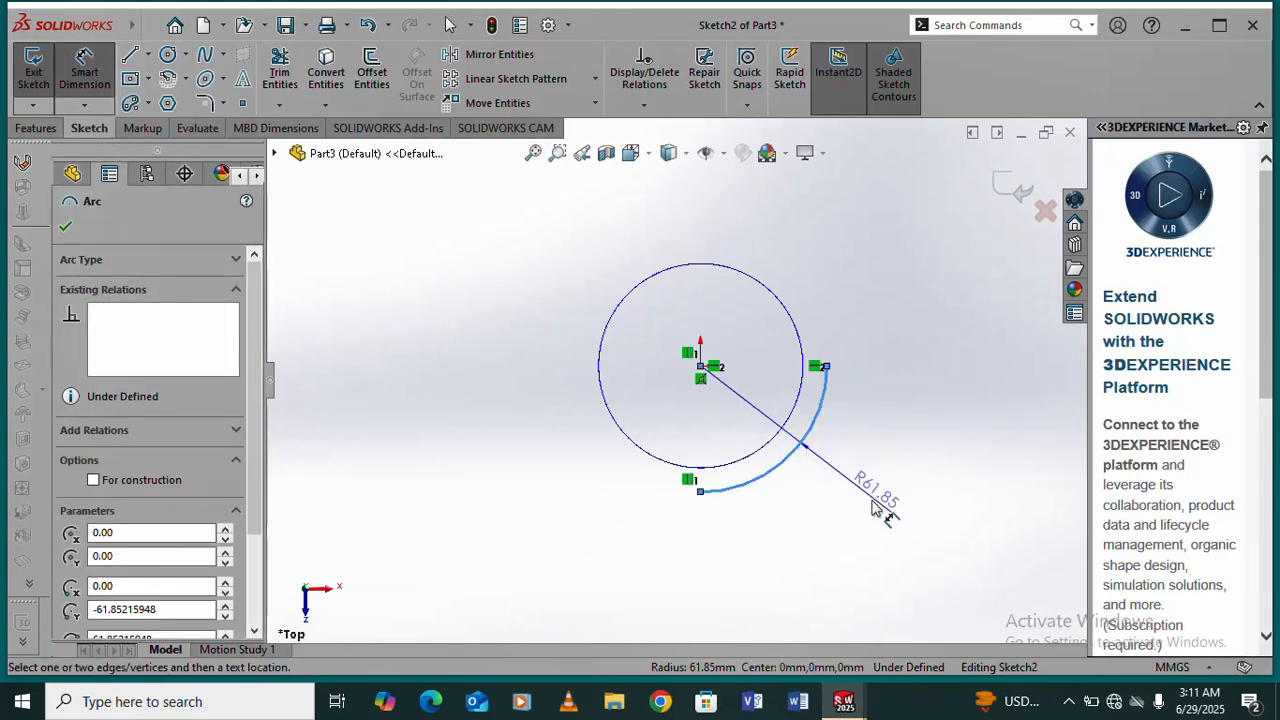
click(872, 508)
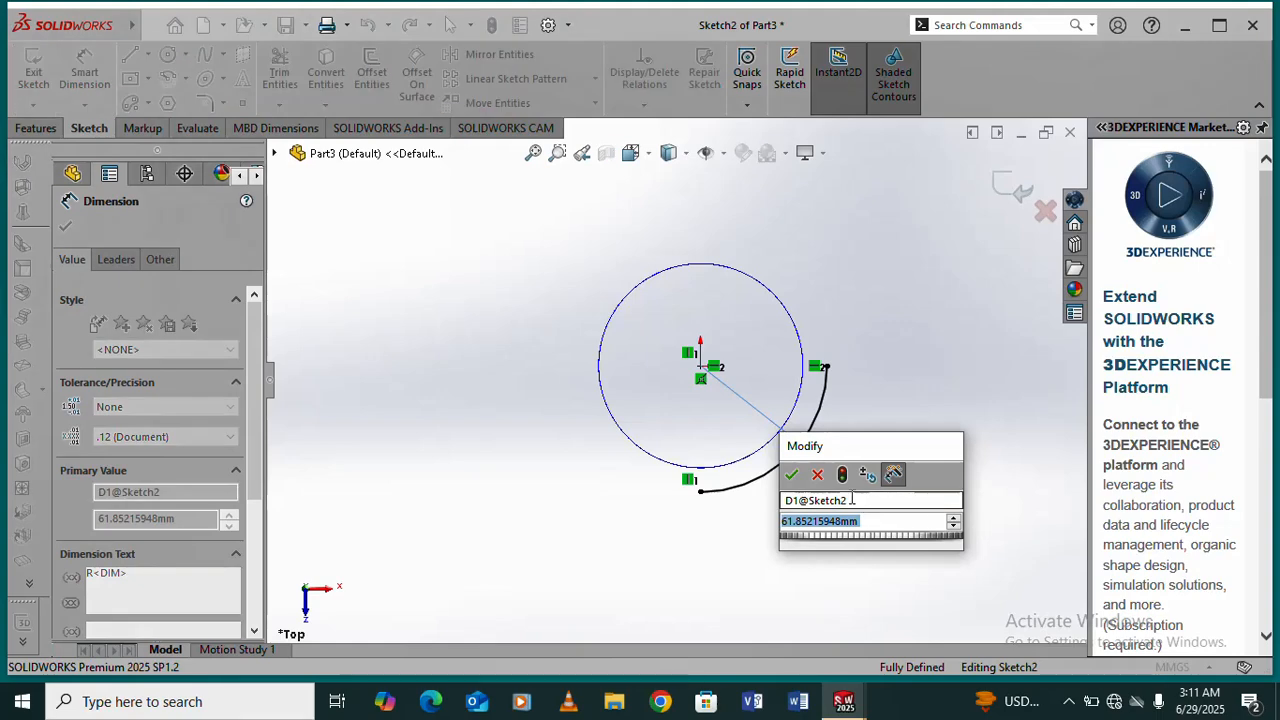
text(50)
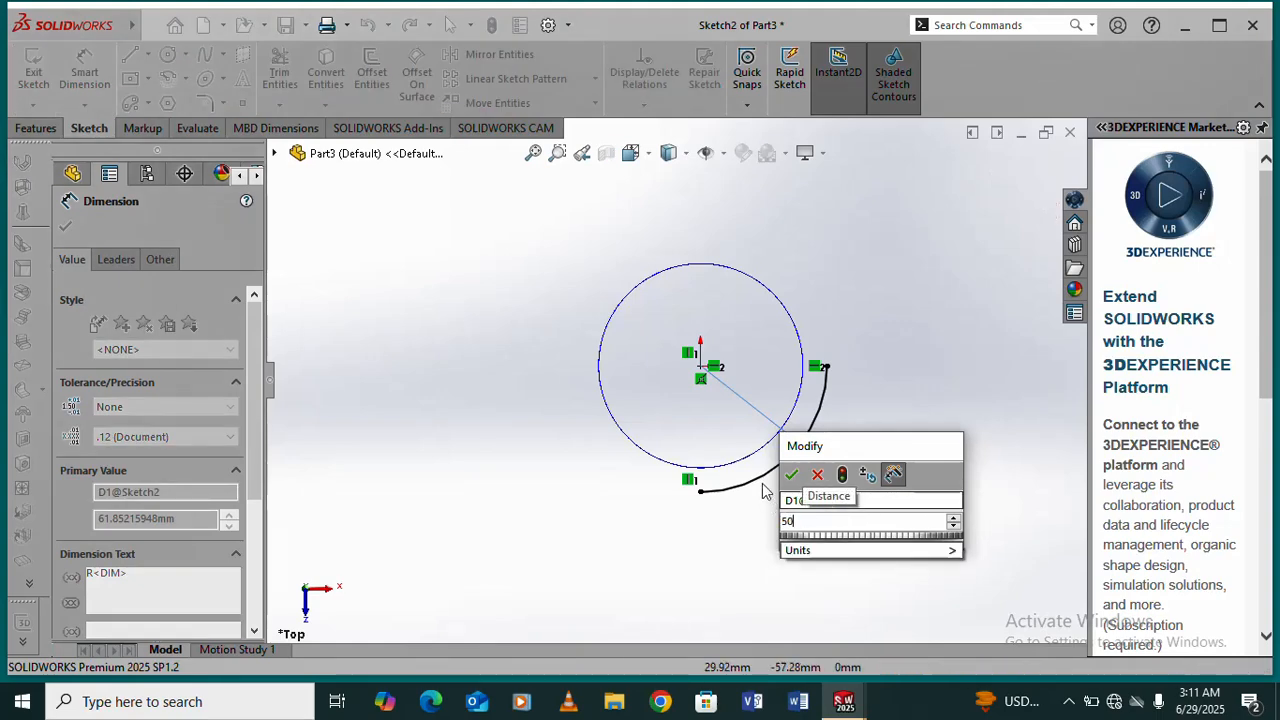
click(792, 476)
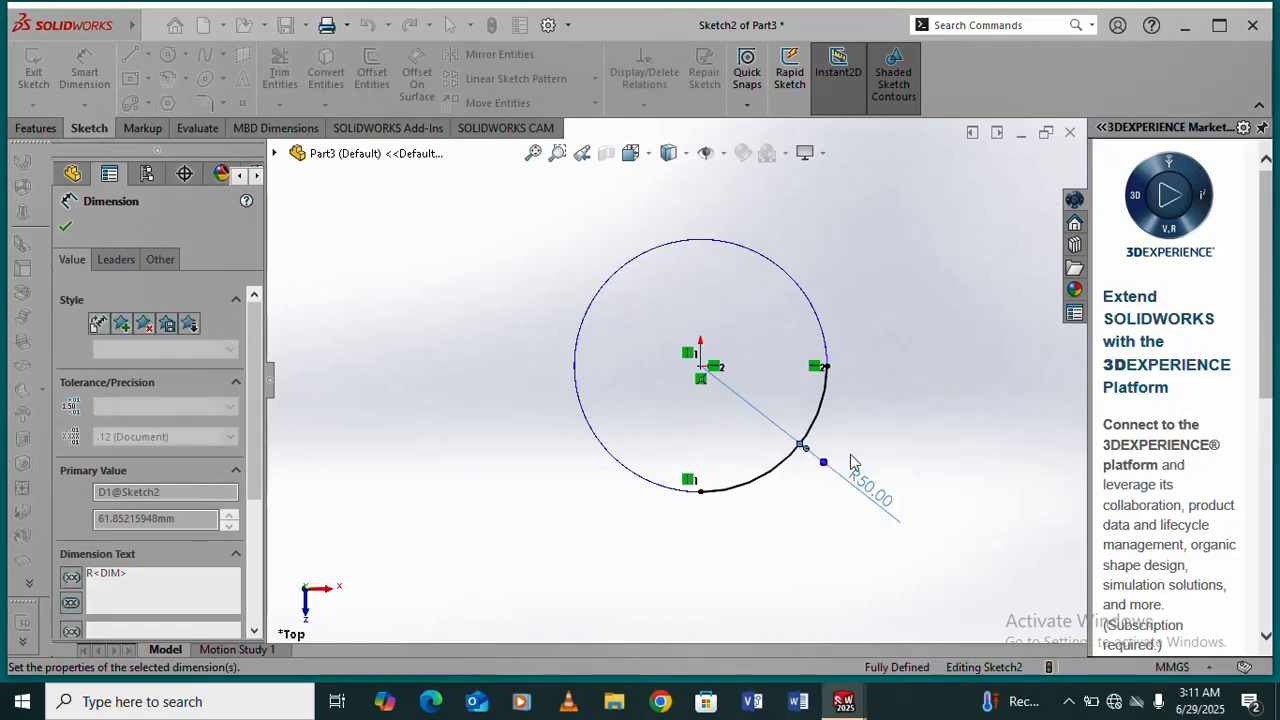
right_click(908, 388)
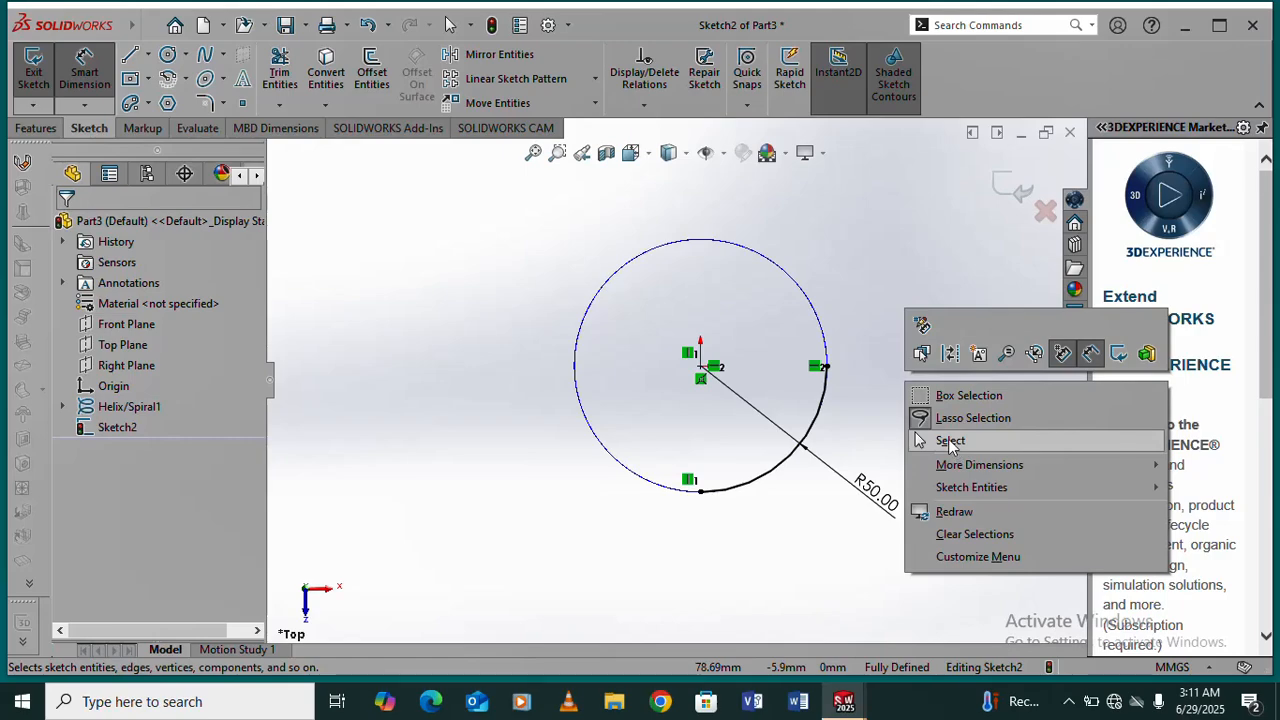
click(948, 439)
drag(811, 394, 803, 416)
mouse_move(803, 416)
middle_down()
mouse_move(780, 306)
mouse_move(814, 309)
mouse_move(806, 434)
mouse_move(791, 437)
middle_up()
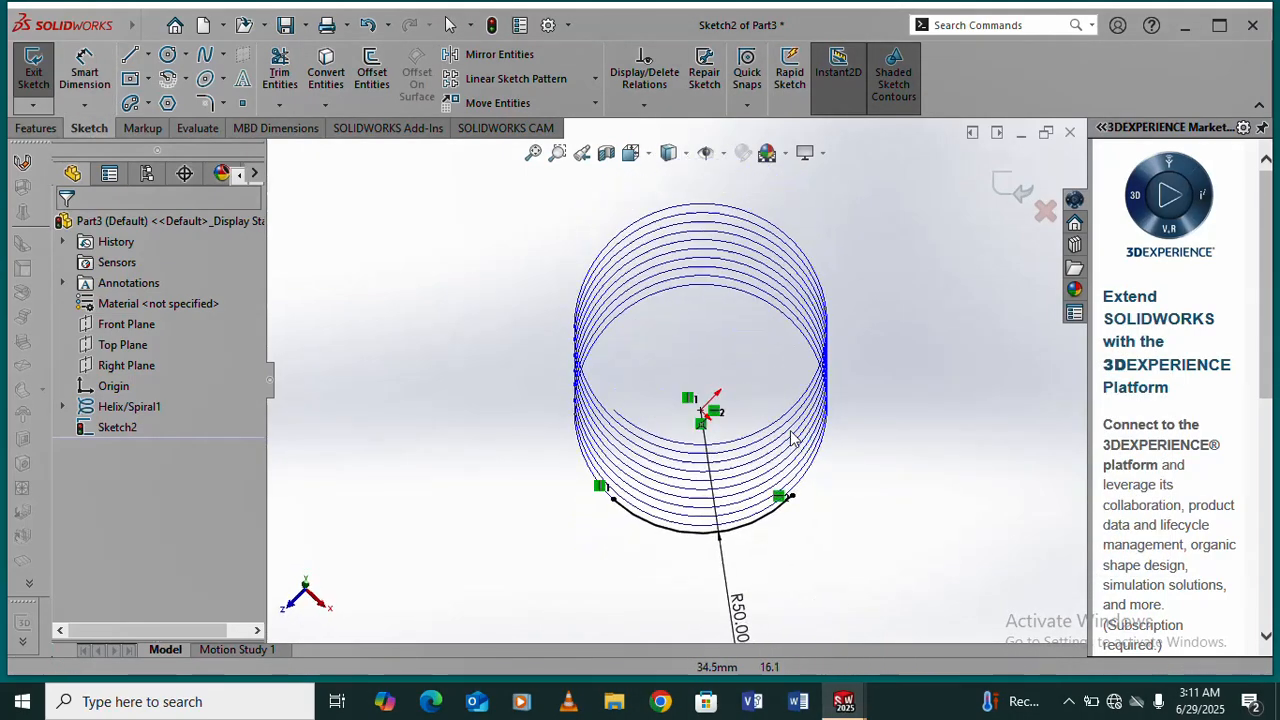
click(1010, 190)
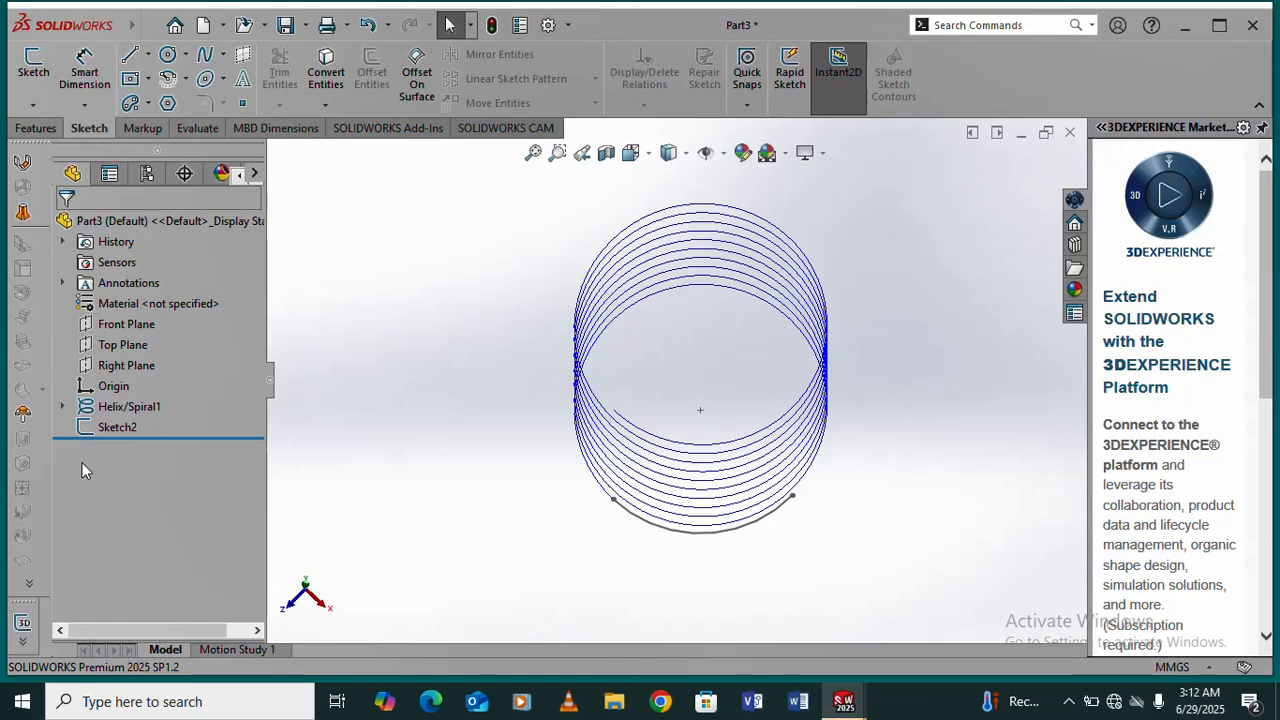
- Sketch a centrepoint arc of about 52 mm radius on the Right Plane, starting at the helix's lower end and curving downward away from the coil
click(124, 364)
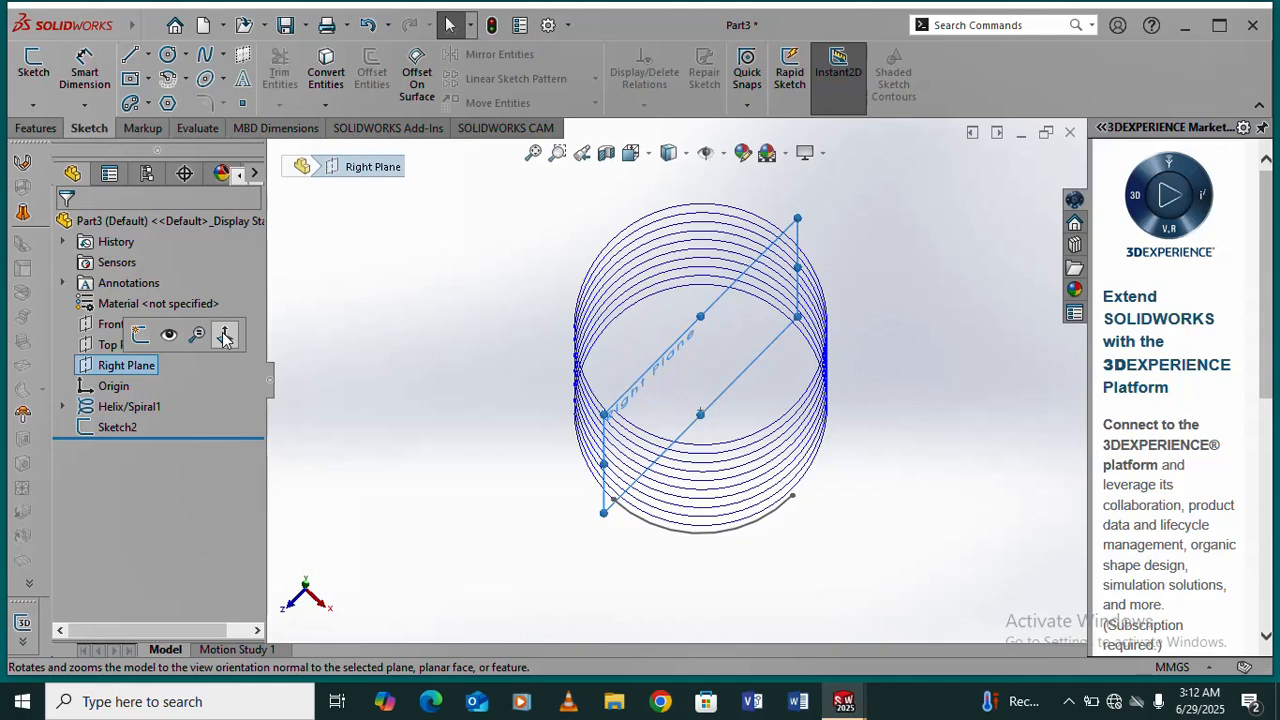
click(225, 338)
scroll(640, 460, down, 1)
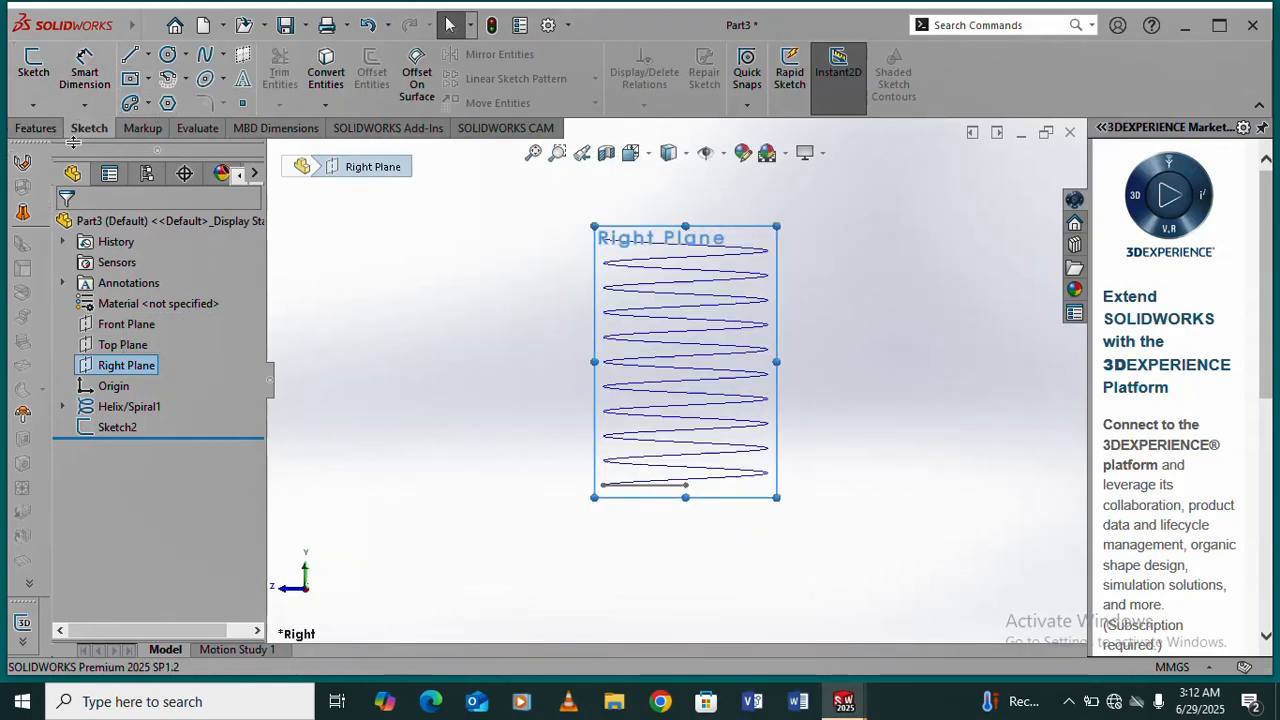
click(168, 80)
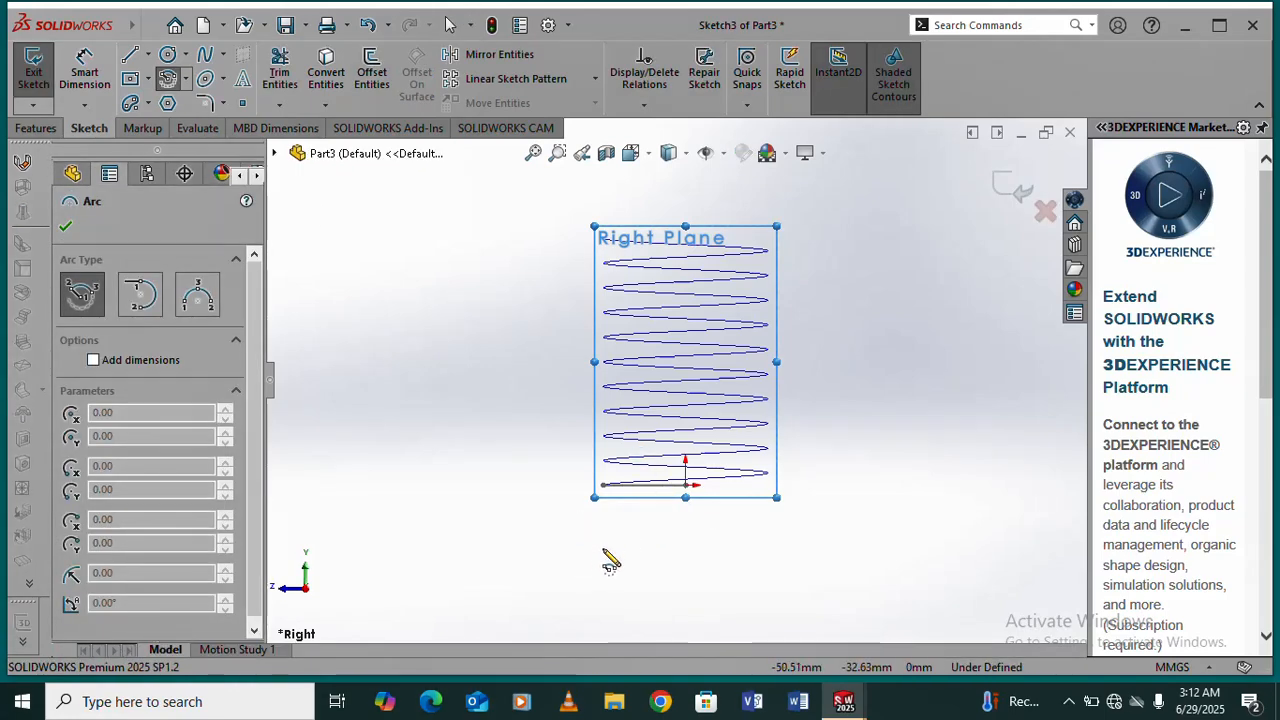
click(600, 570)
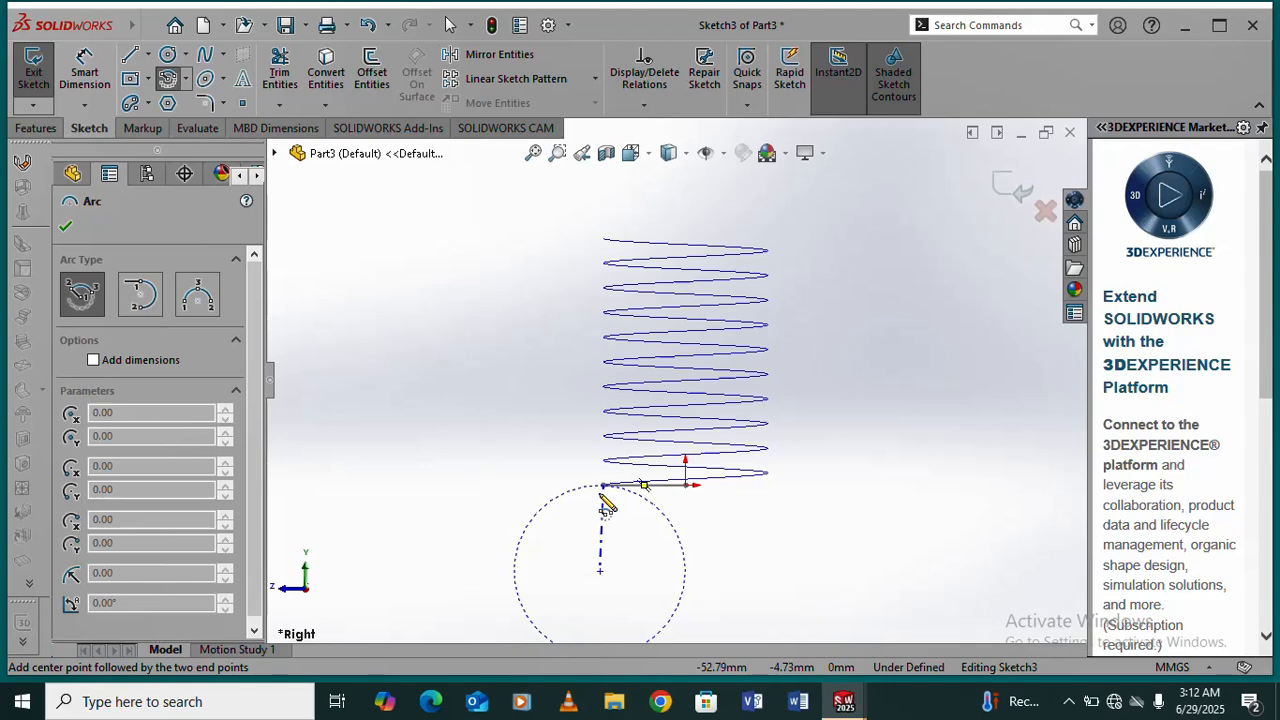
click(602, 487)
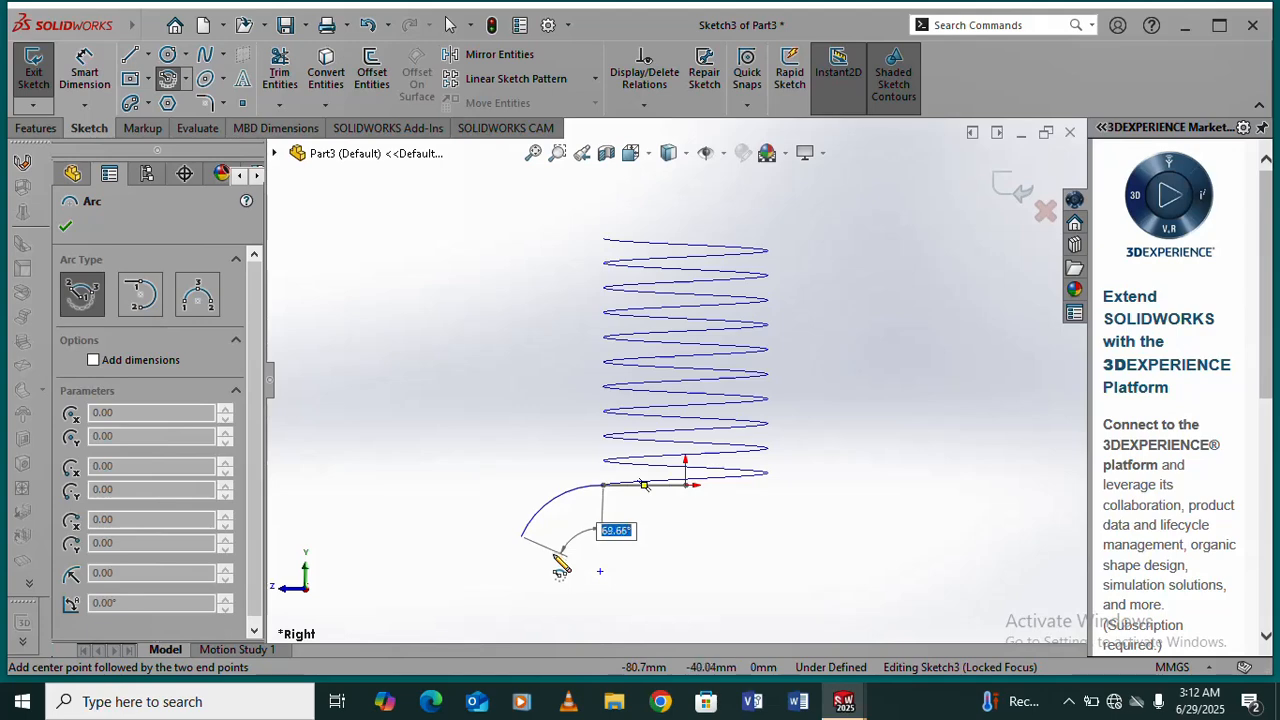
click(560, 565)
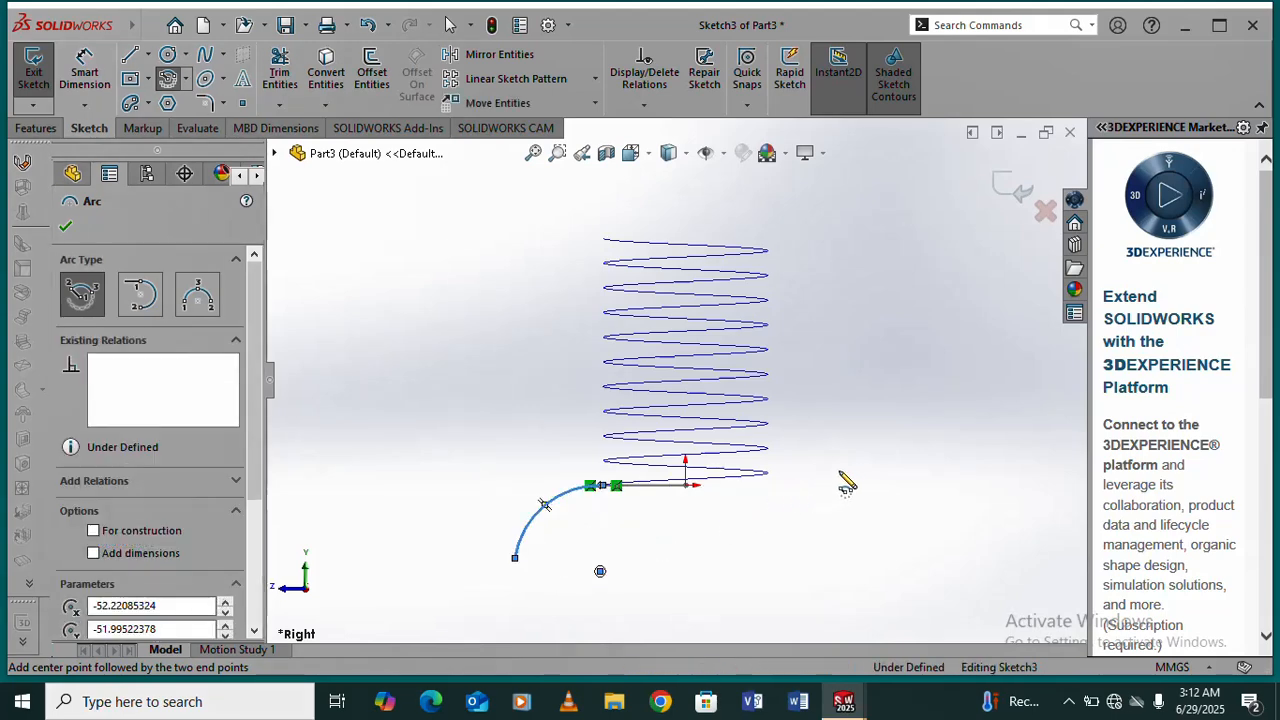
right_click(898, 474)
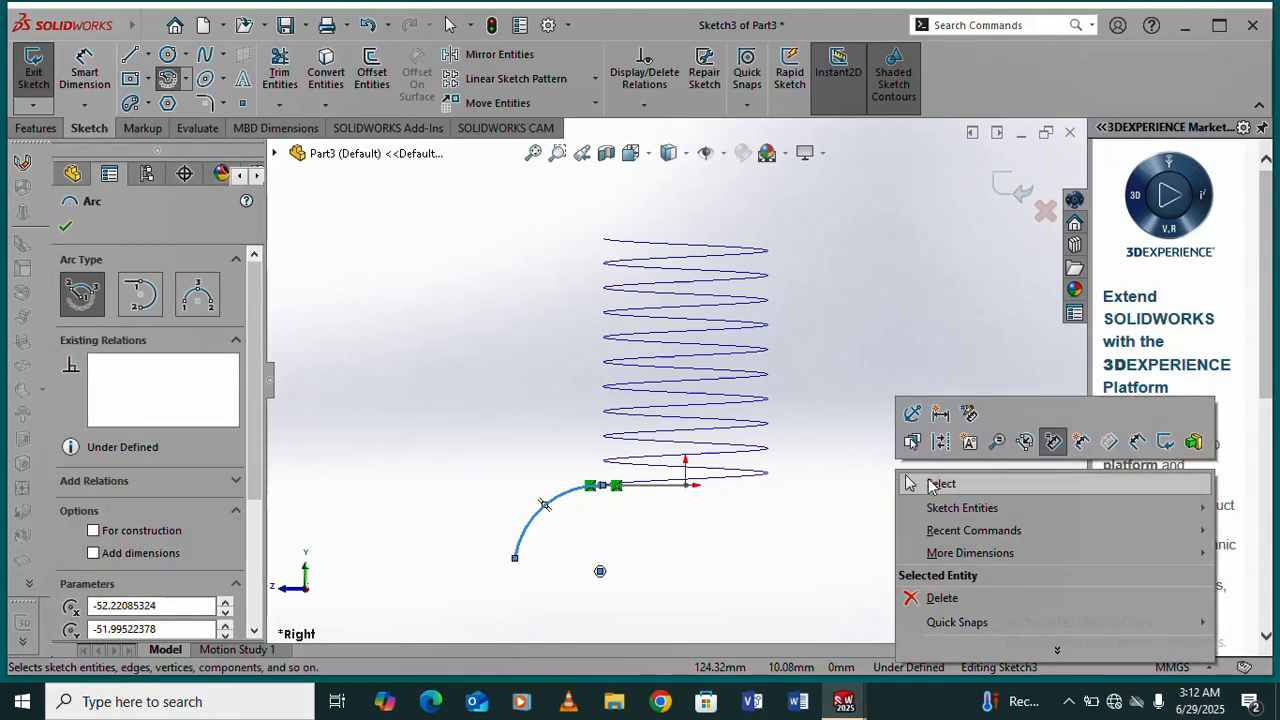
click(935, 484)
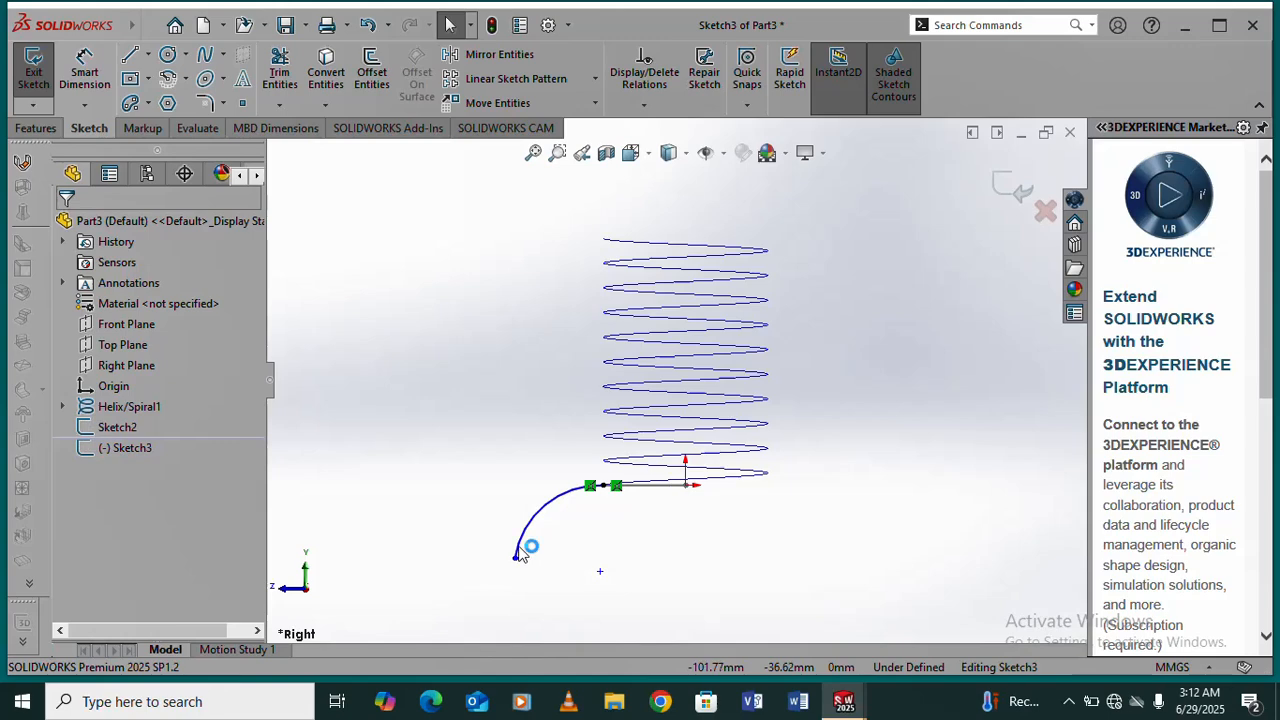
- Reshape the hook arc to curve beneath the coil, placing its free end about 64 mm below and 13 mm beside the origin
drag(533, 554, 613, 567)
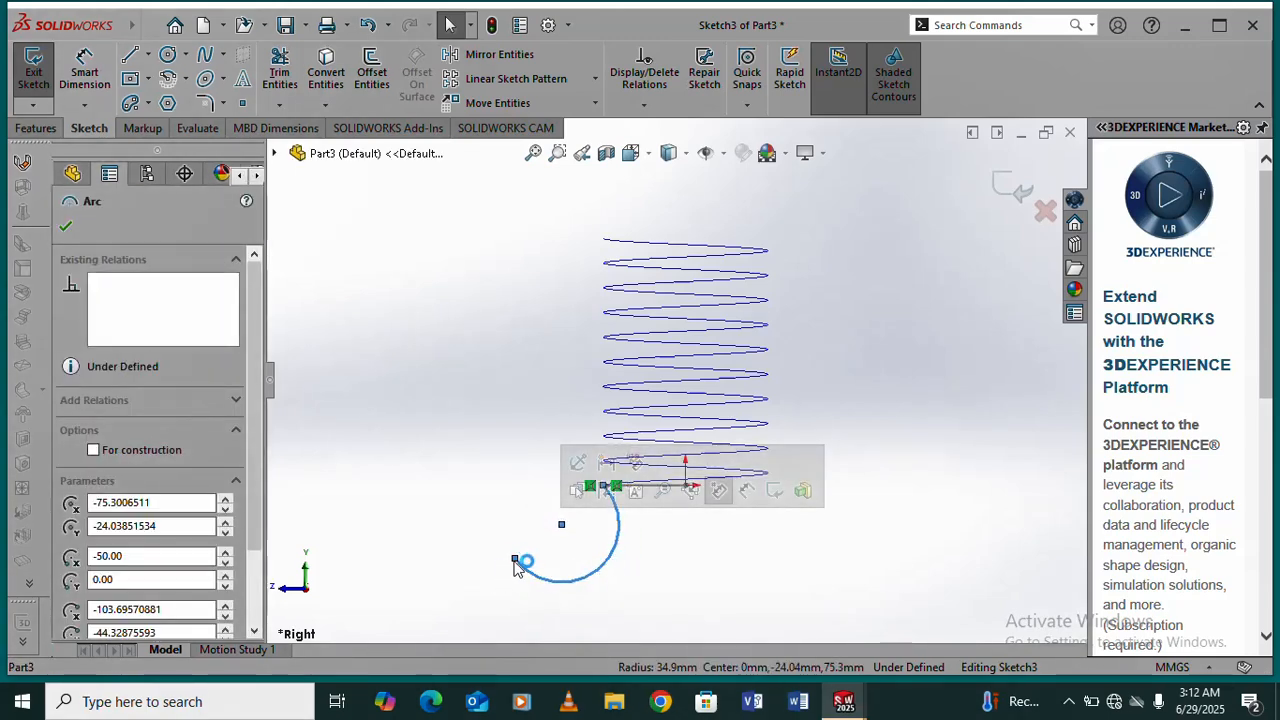
drag(524, 556, 665, 590)
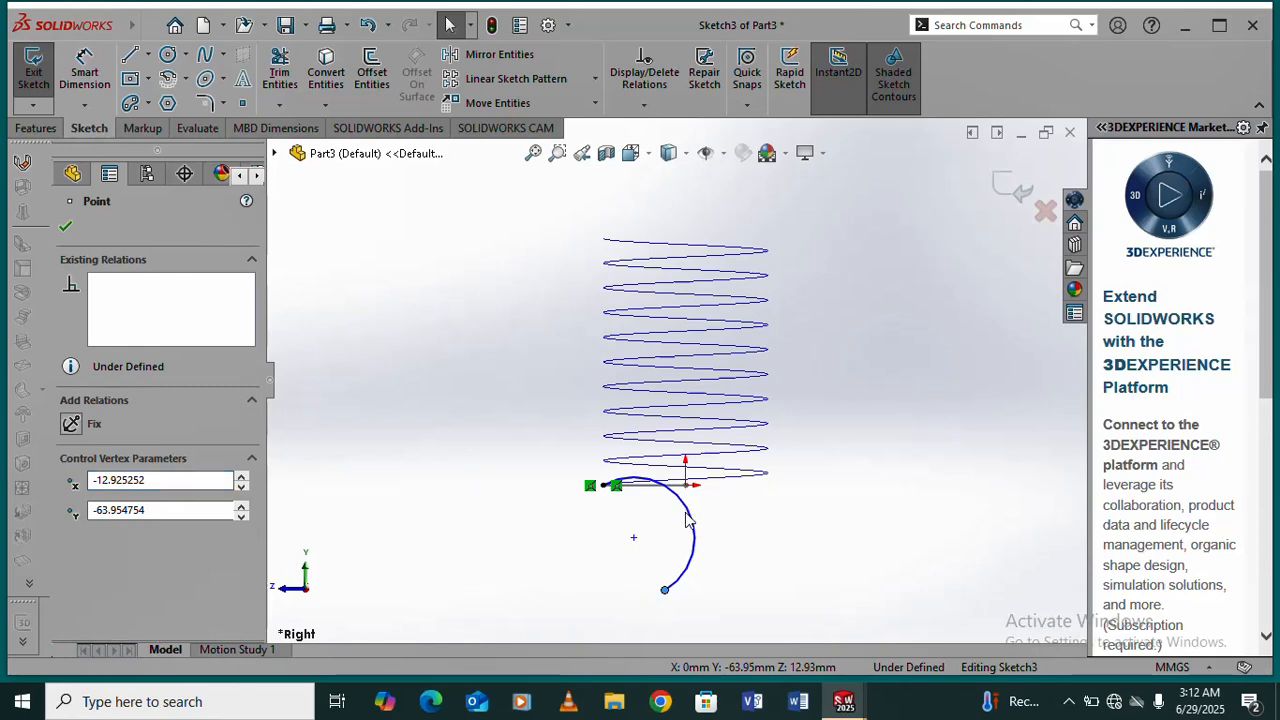
drag(688, 519, 670, 578)
click(774, 540)
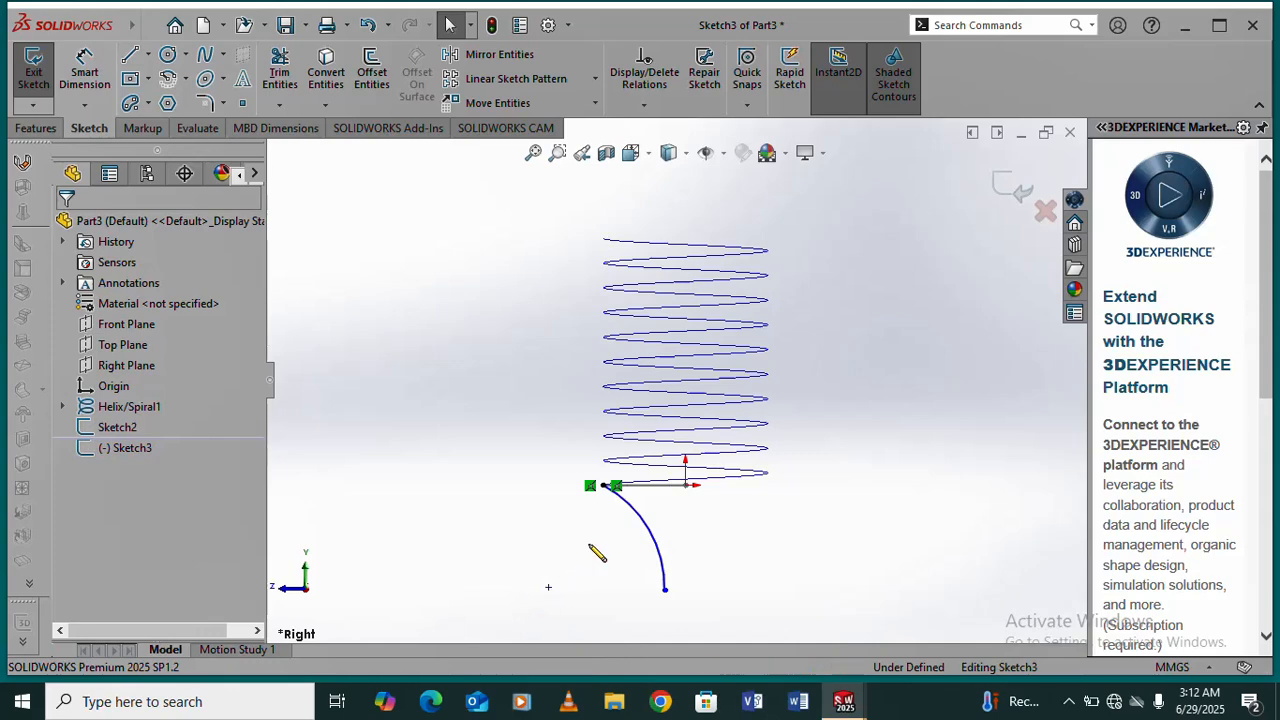
- Dimension the radius of the hook arc below the coil as 50 mm
scroll(597, 553, down, 10)
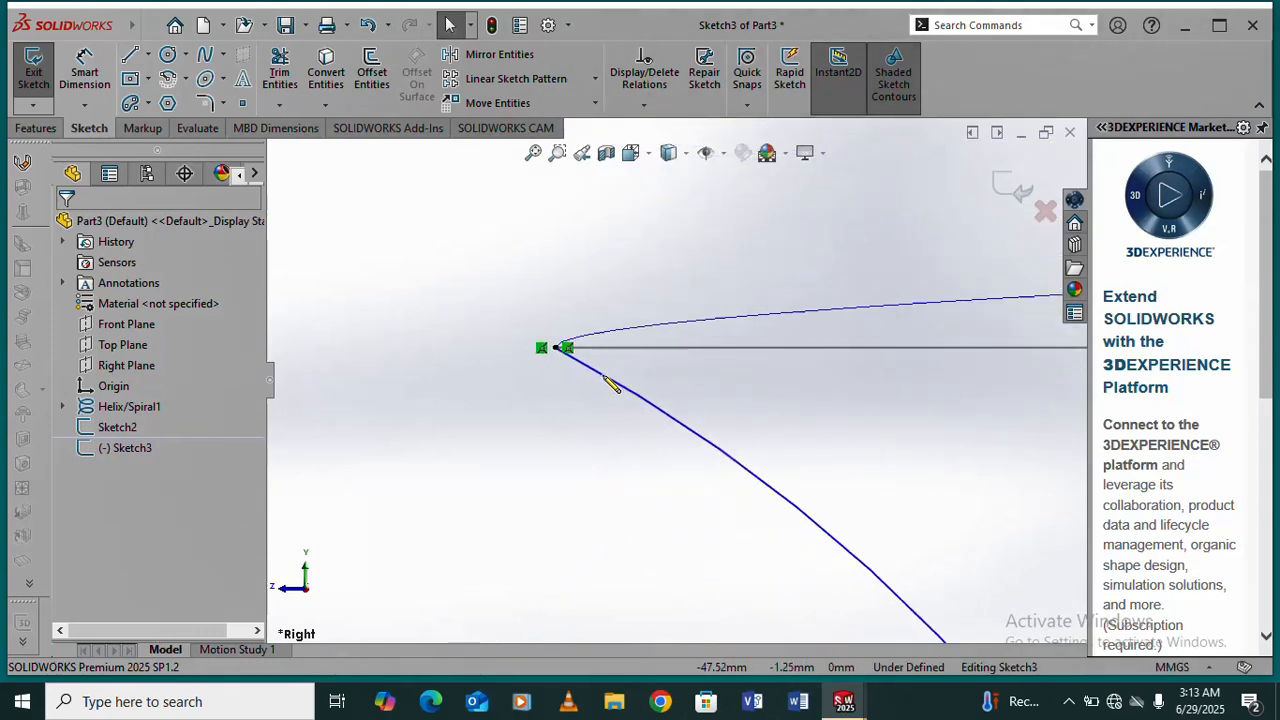
scroll(604, 376, down, 2)
scroll(612, 350, up, 10)
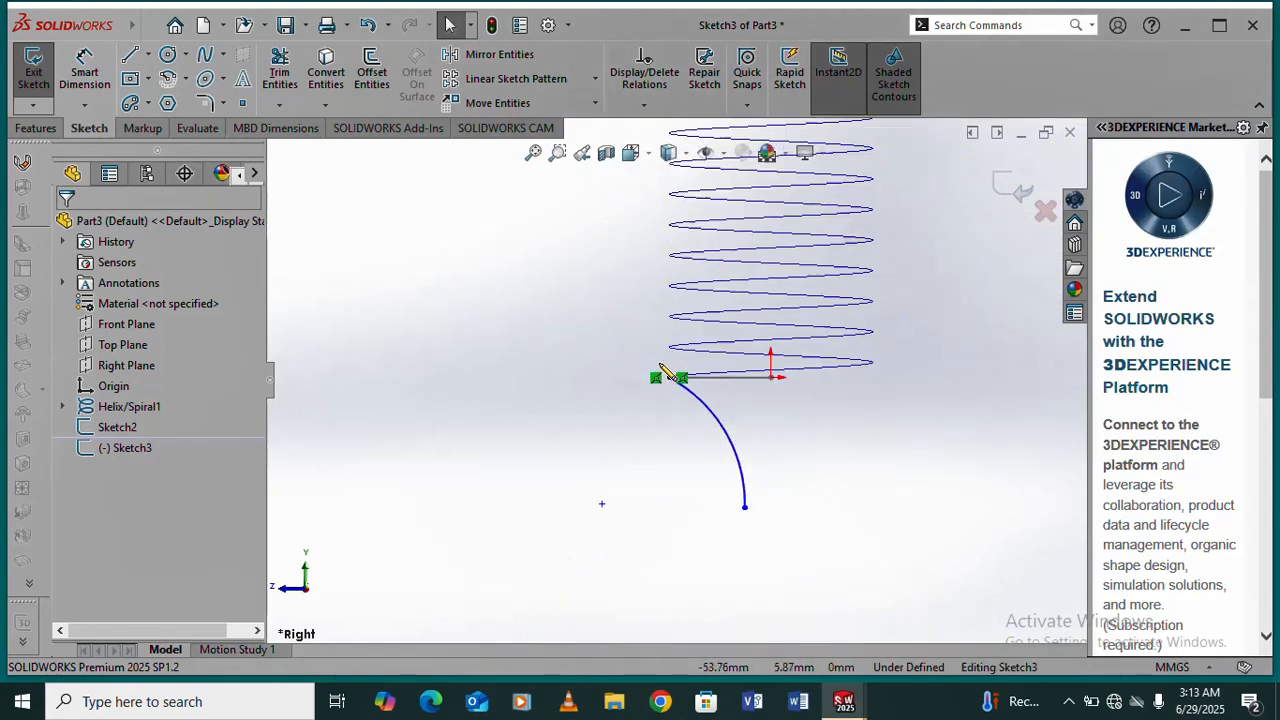
click(100, 68)
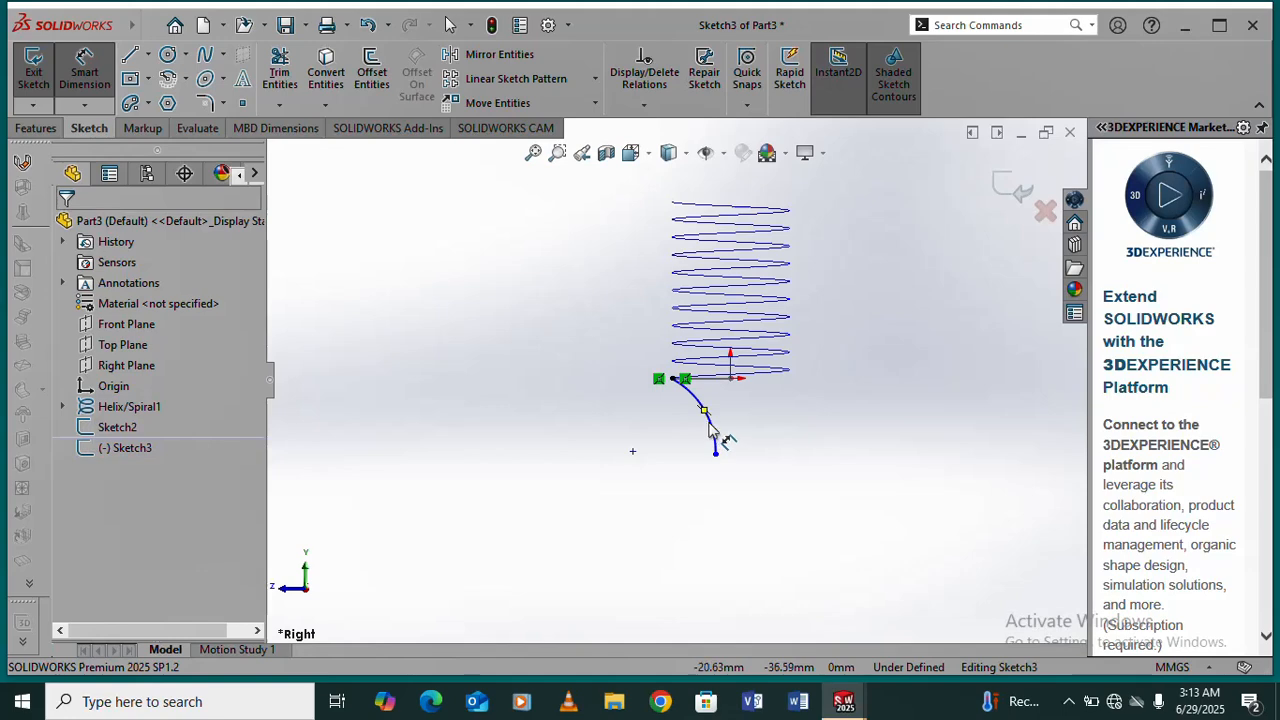
click(708, 426)
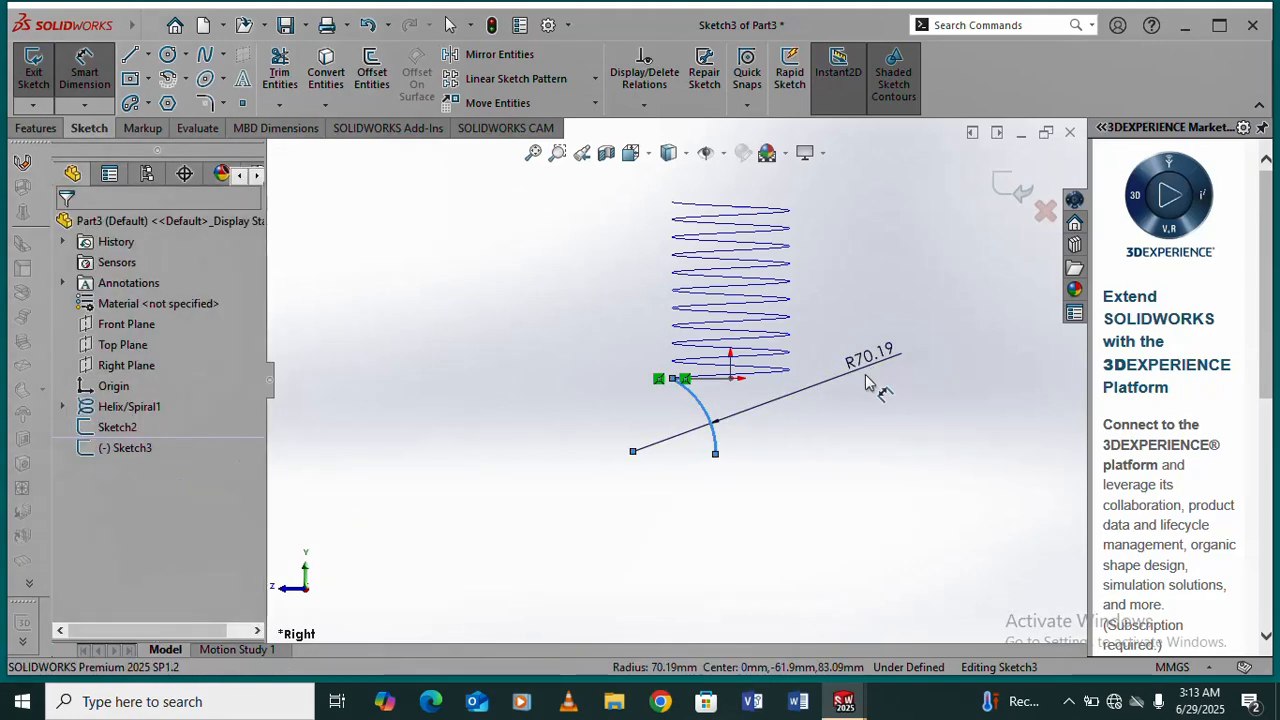
click(868, 383)
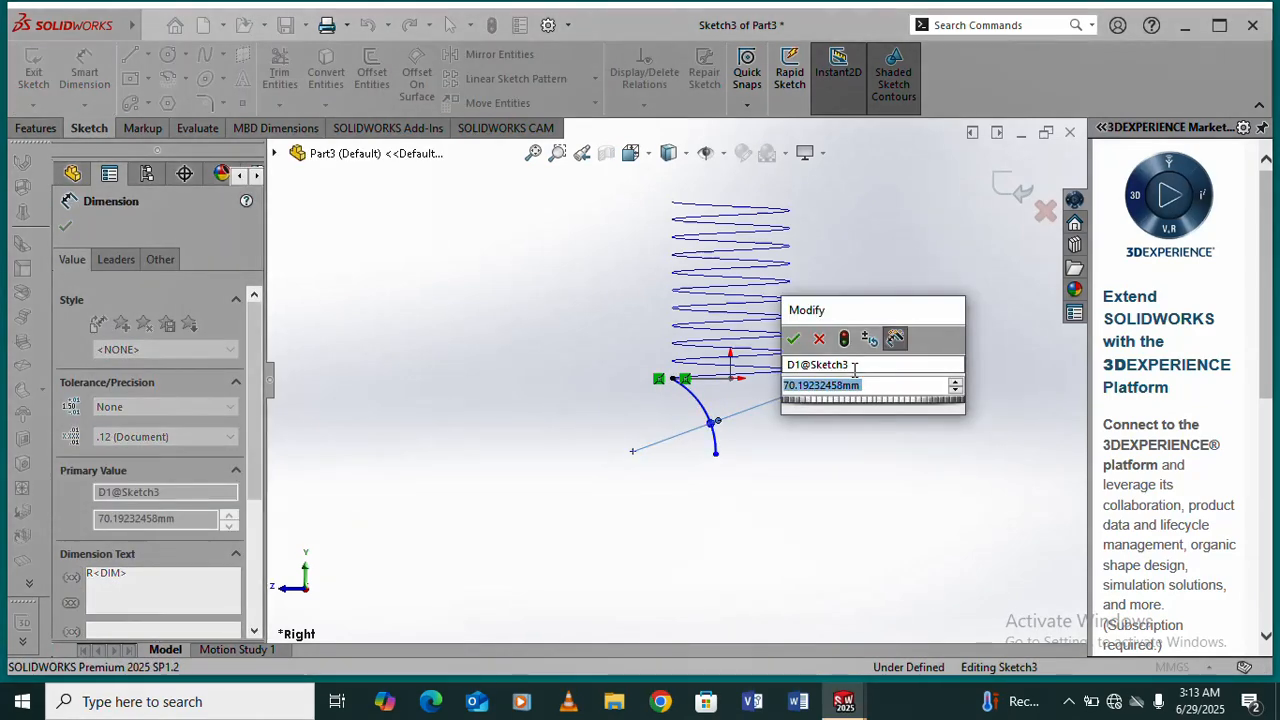
text(50)
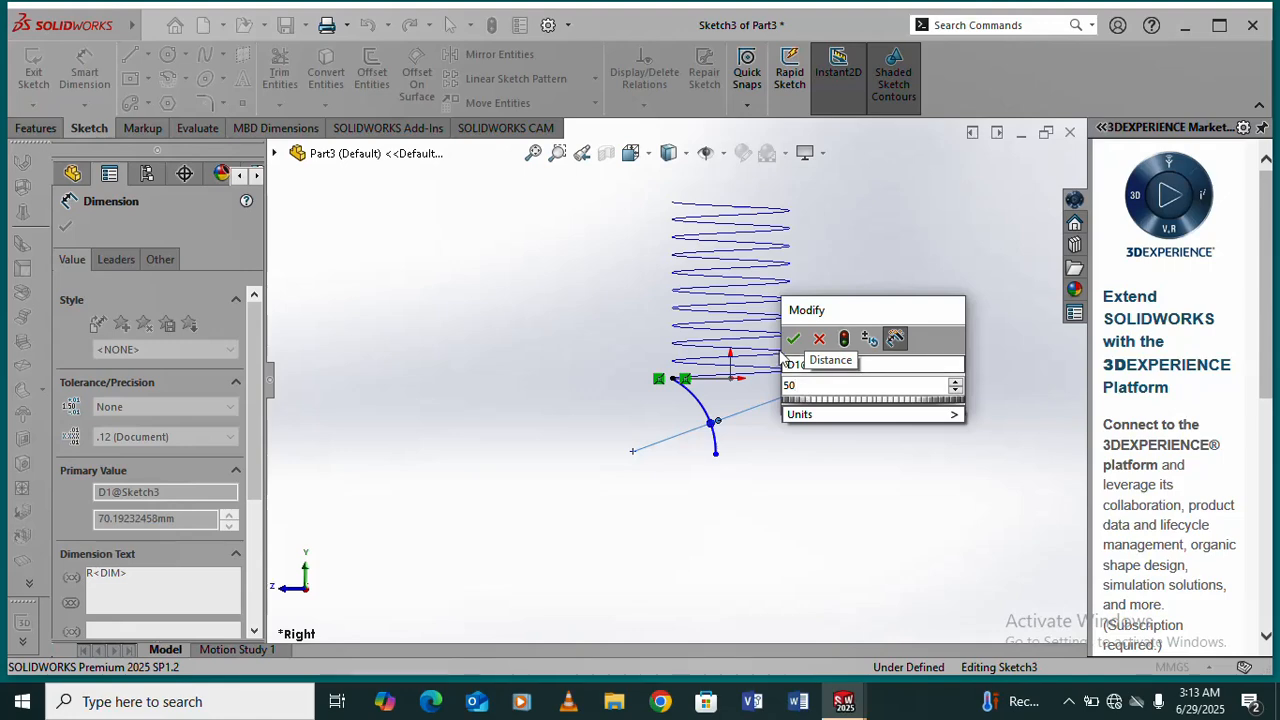
click(793, 341)
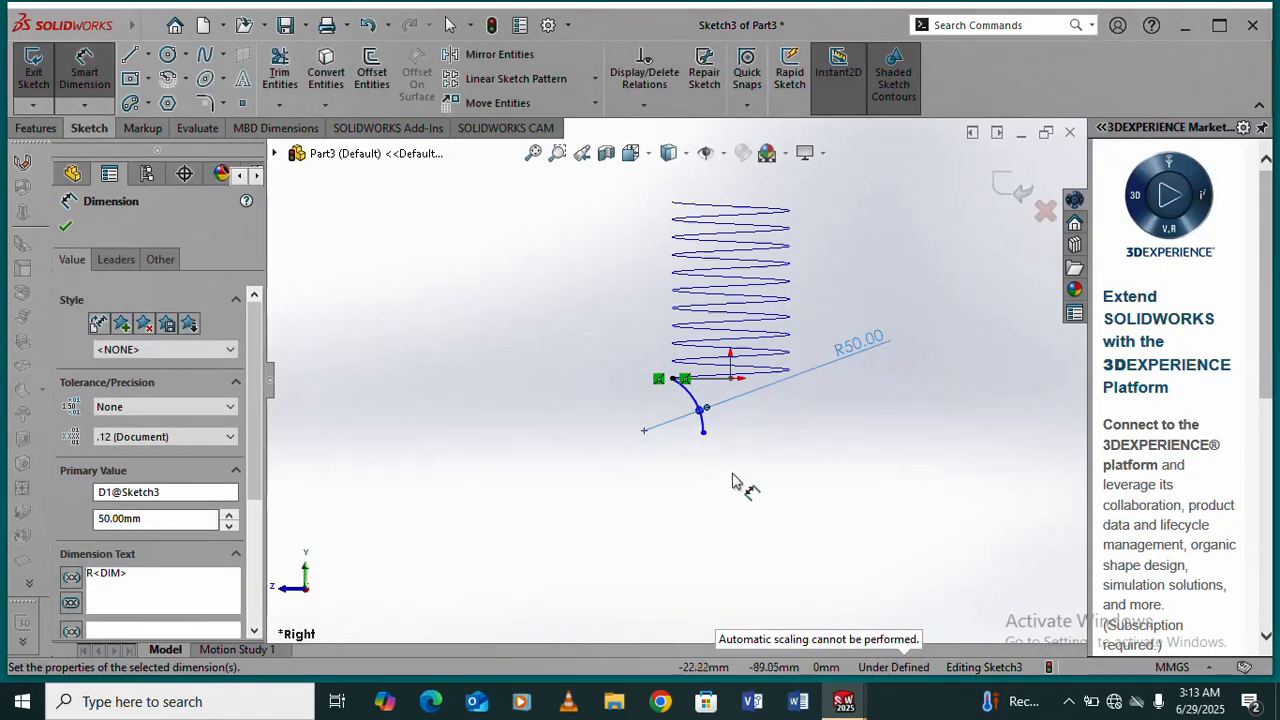
right_click(776, 446)
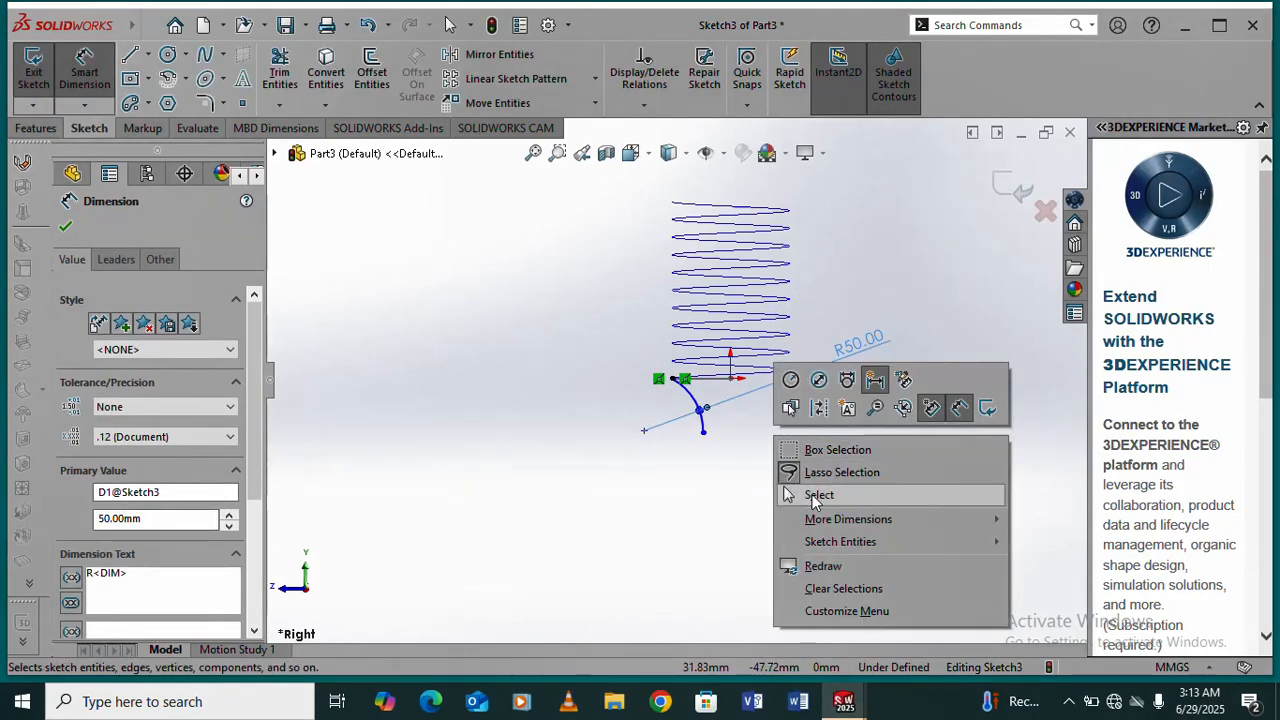
click(817, 495)
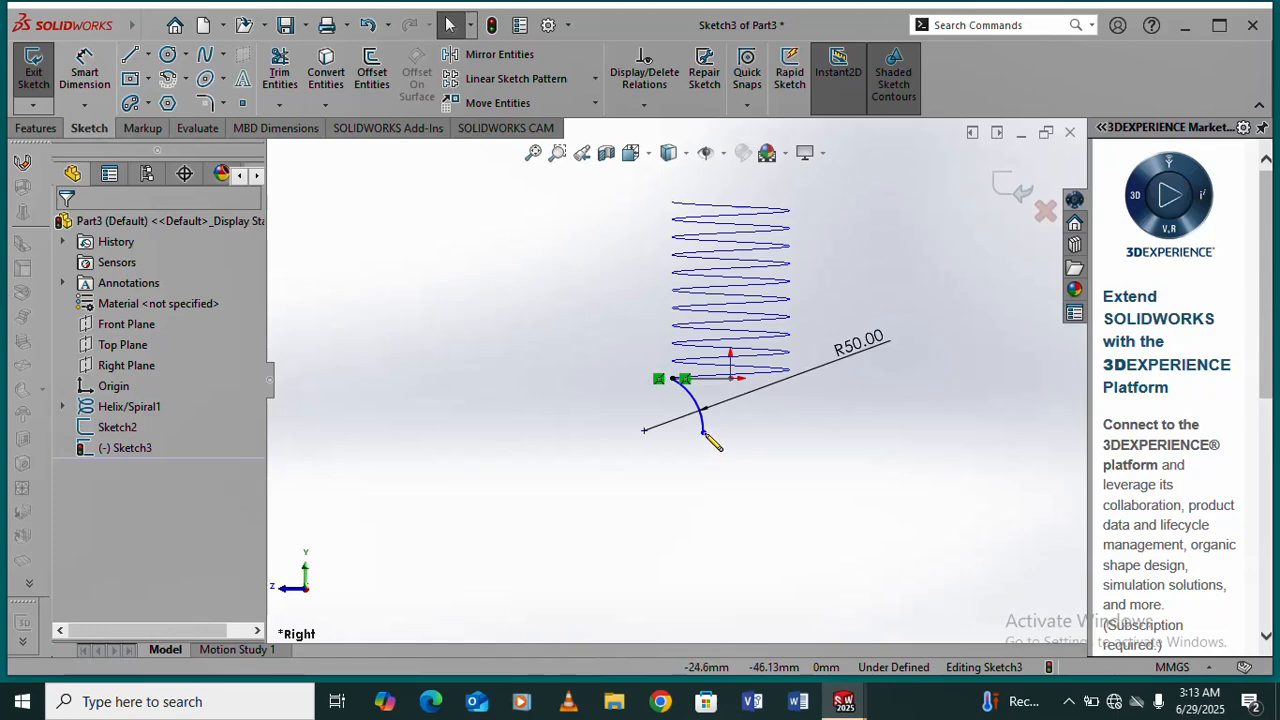
- Add a Vertical relation between the hook arc's free lower end and the origin
click(704, 434)
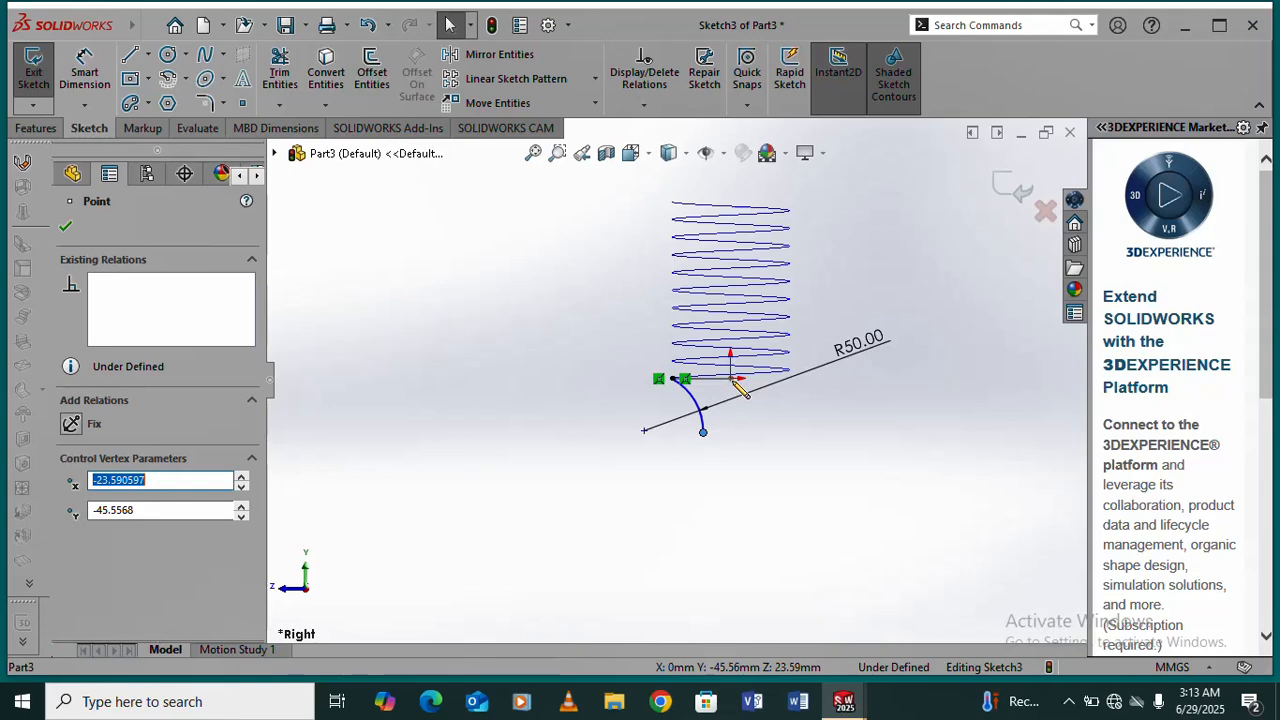
ctrl+click(732, 379)
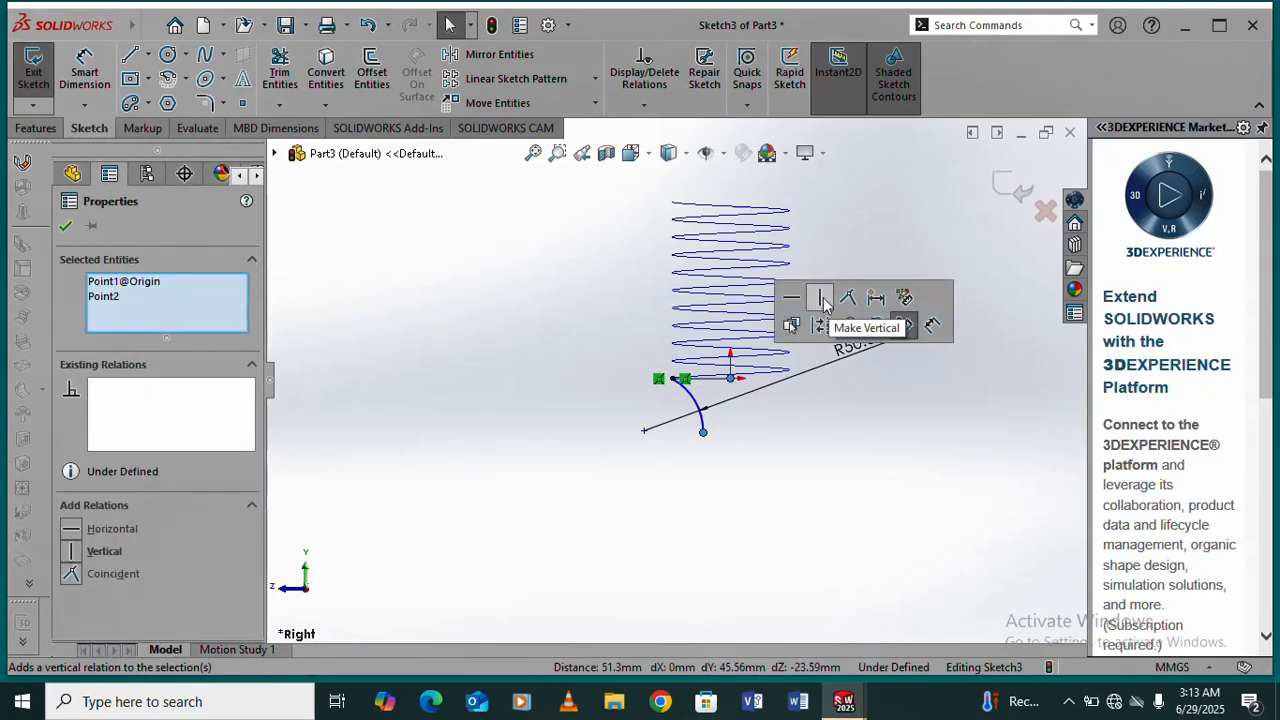
click(821, 299)
click(800, 452)
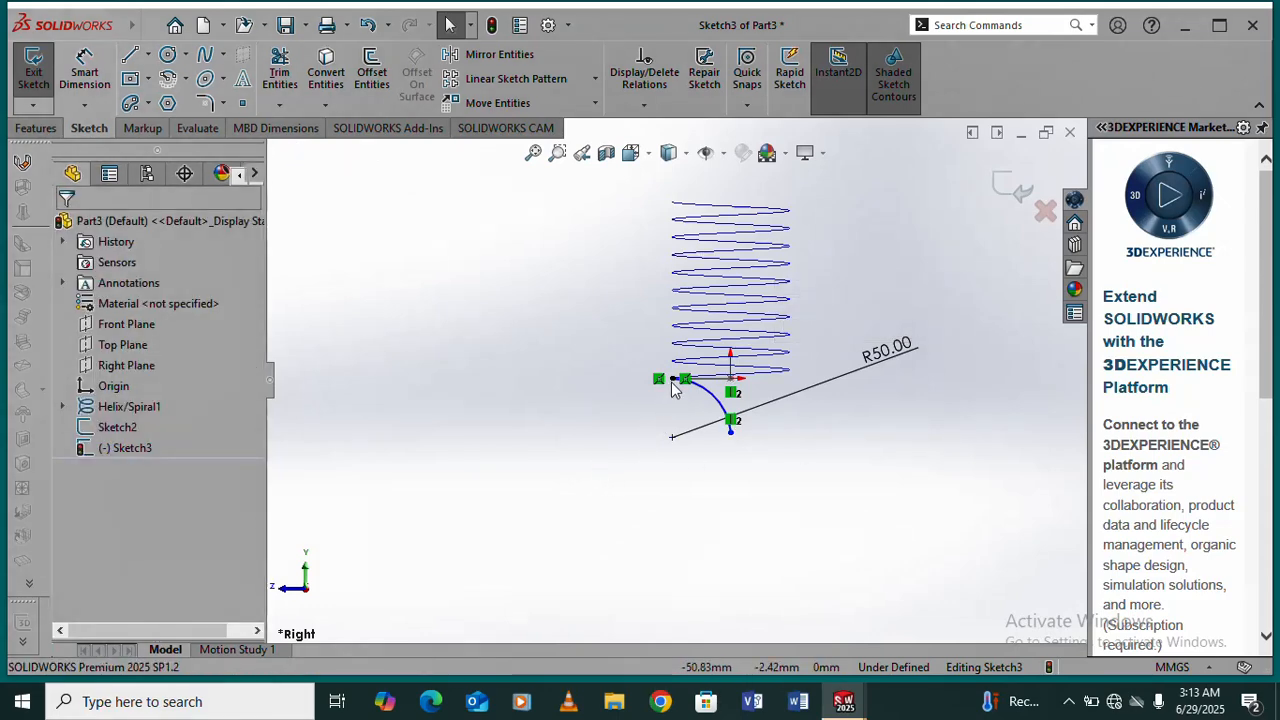
- Add a Horizontal relation between the hook arc's centre point and its free lower end
click(673, 438)
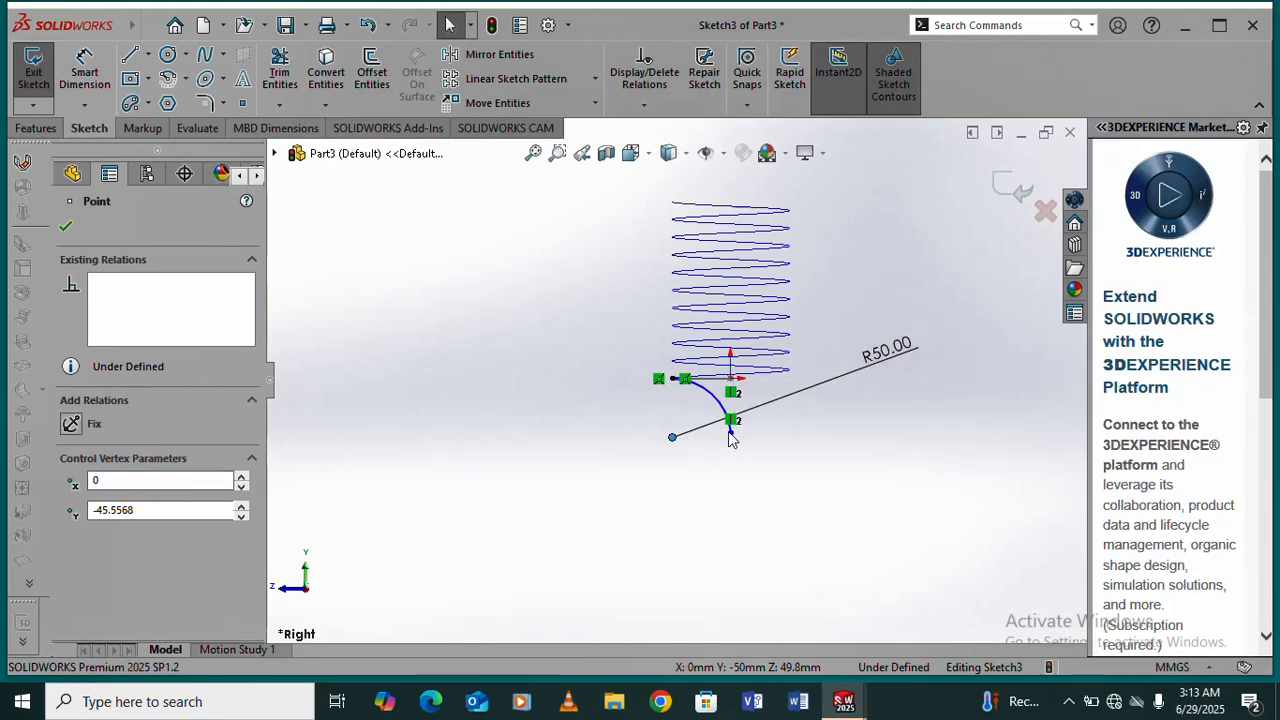
ctrl+click(731, 432)
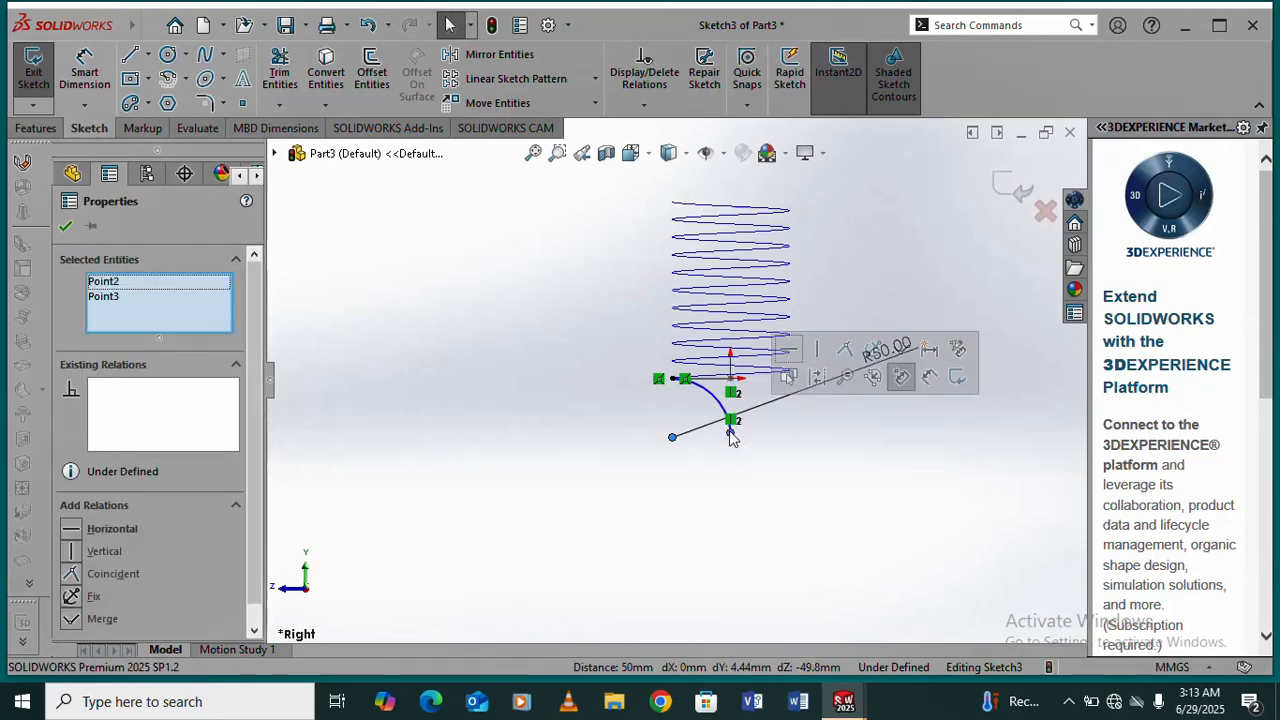
click(787, 351)
click(814, 443)
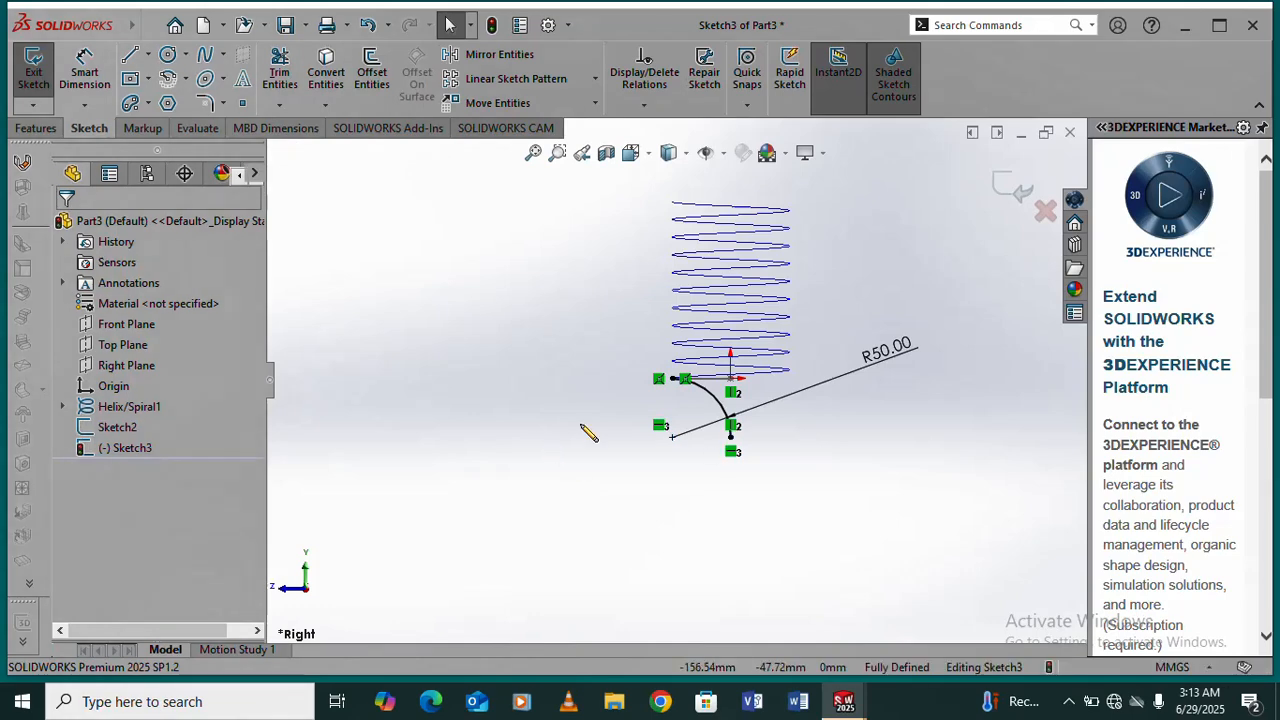
- Try adding a Vertical relation between the arc's start point on the helix and its centre point, and undo it
click(676, 382)
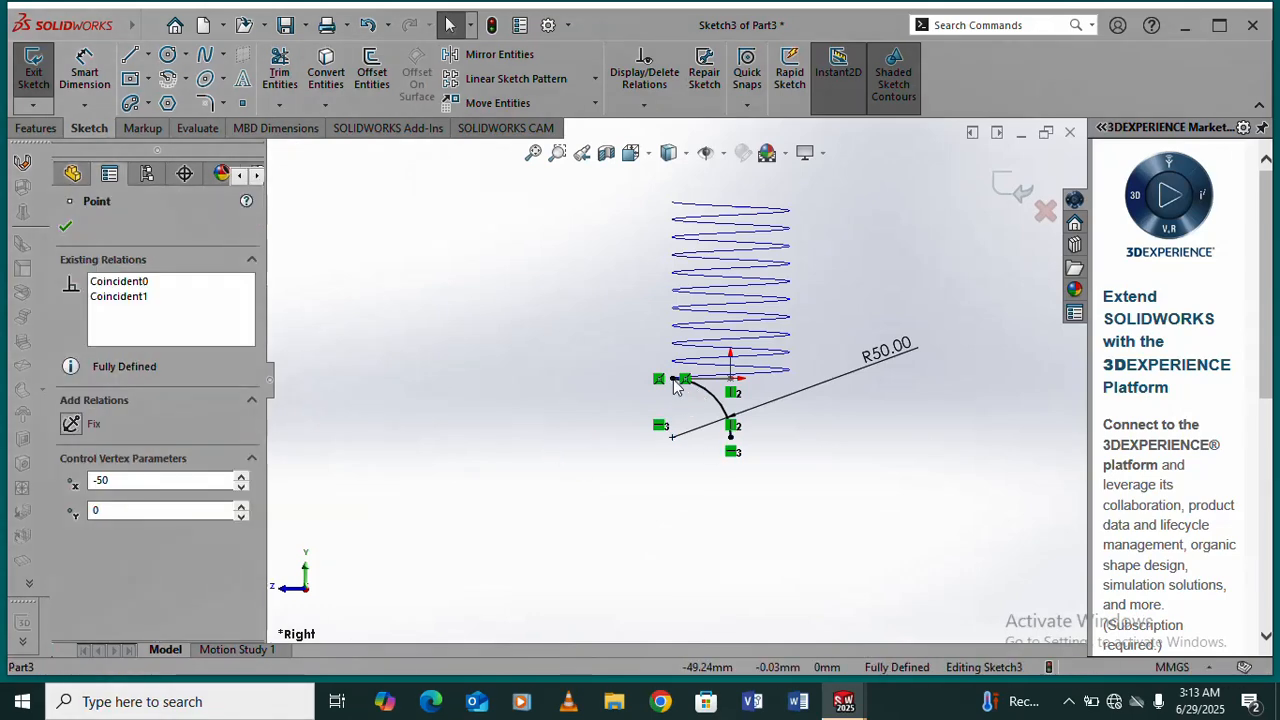
ctrl+click(672, 436)
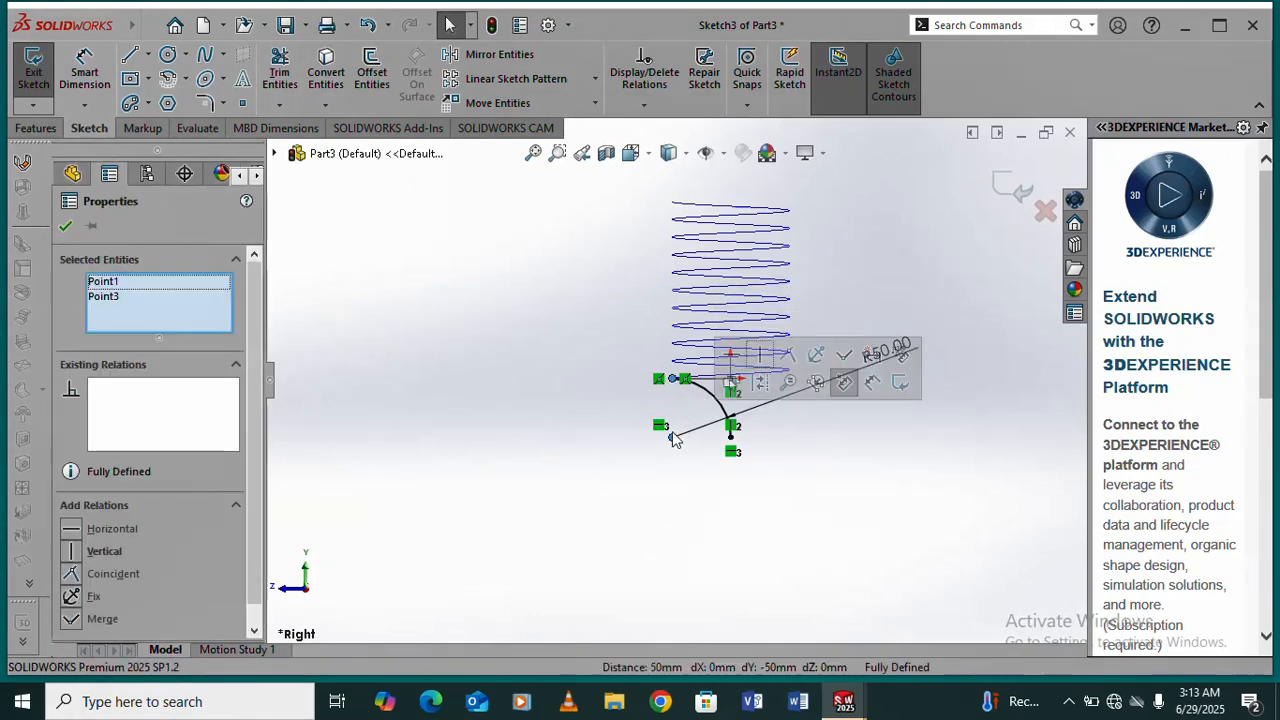
click(762, 358)
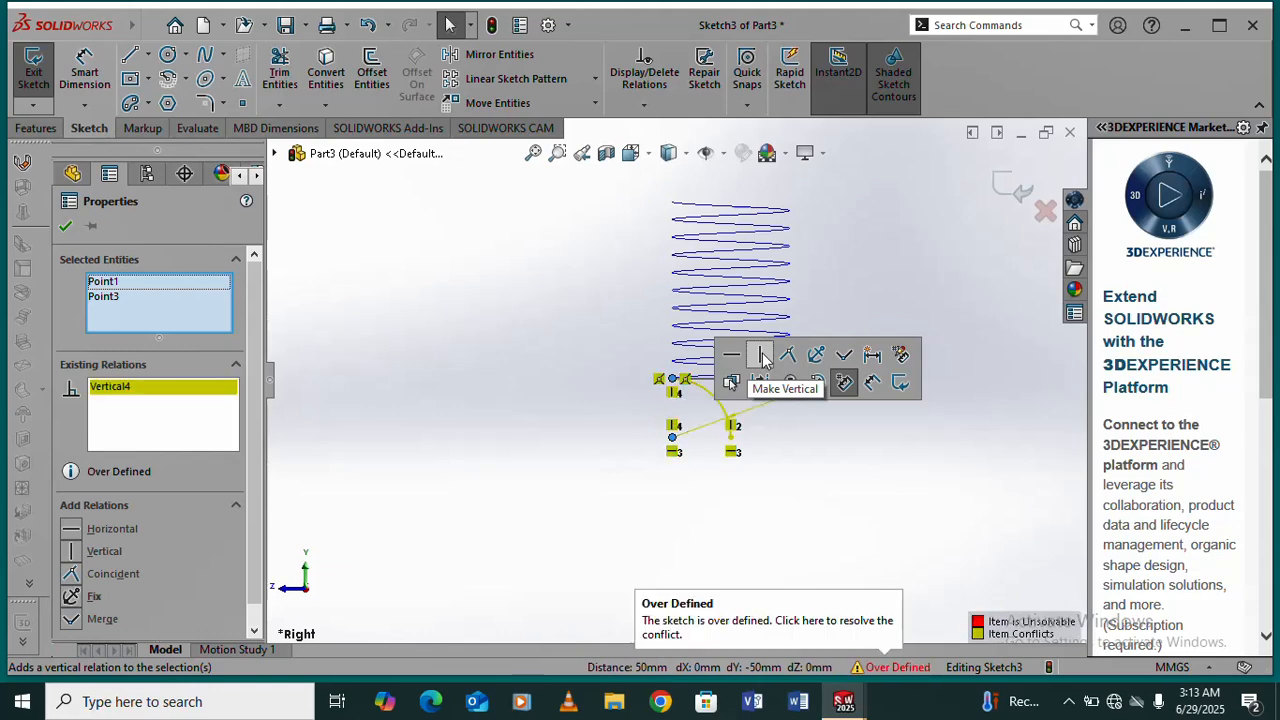
click(392, 440)
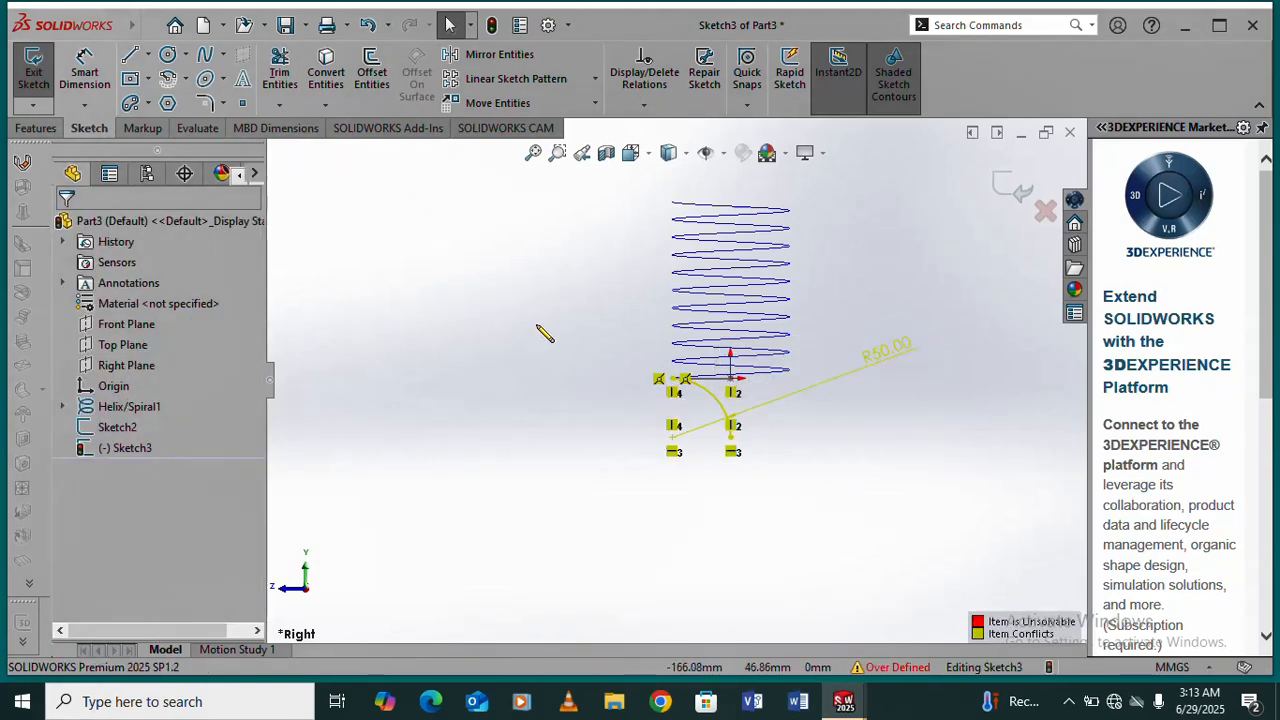
key(ctrl+z)
click(780, 477)
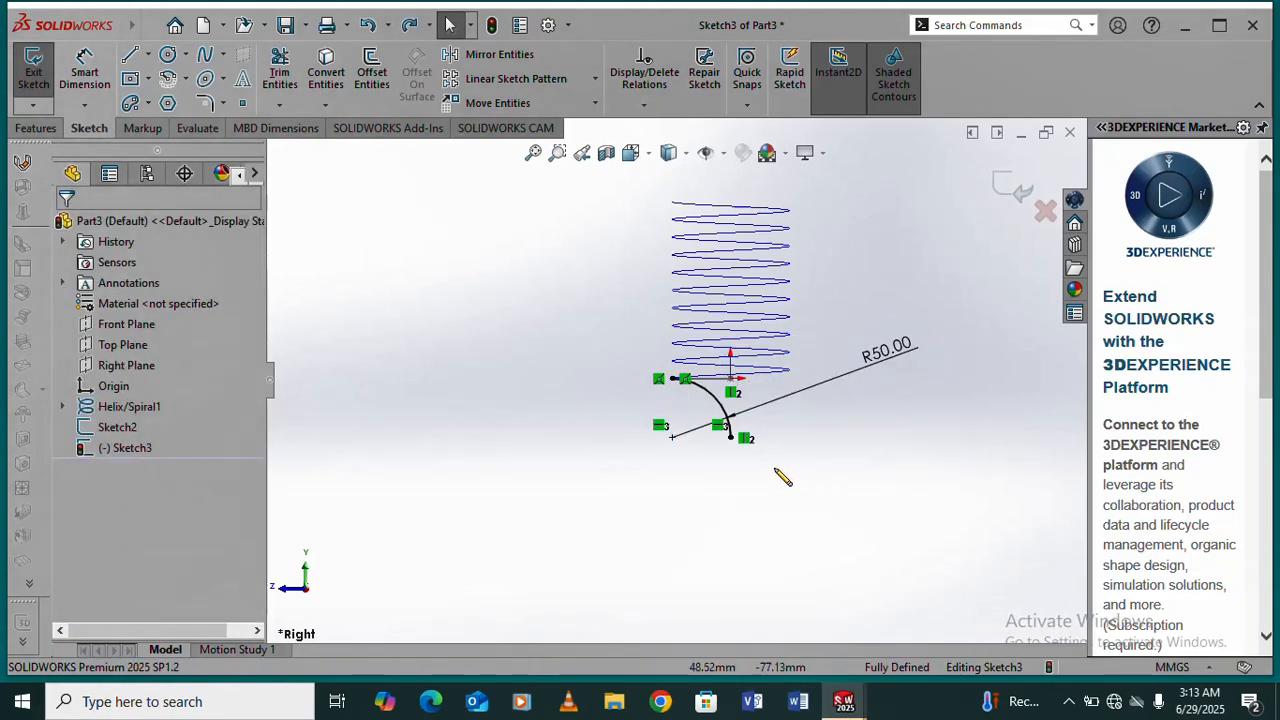
- Exit the hook arc sketch on the Right Plane
scroll(776, 428, down, 3)
mouse_move(776, 428)
middle_down()
mouse_move(797, 405)
mouse_move(763, 434)
mouse_move(726, 340)
mouse_move(806, 357)
mouse_move(814, 408)
mouse_move(794, 381)
middle_up()
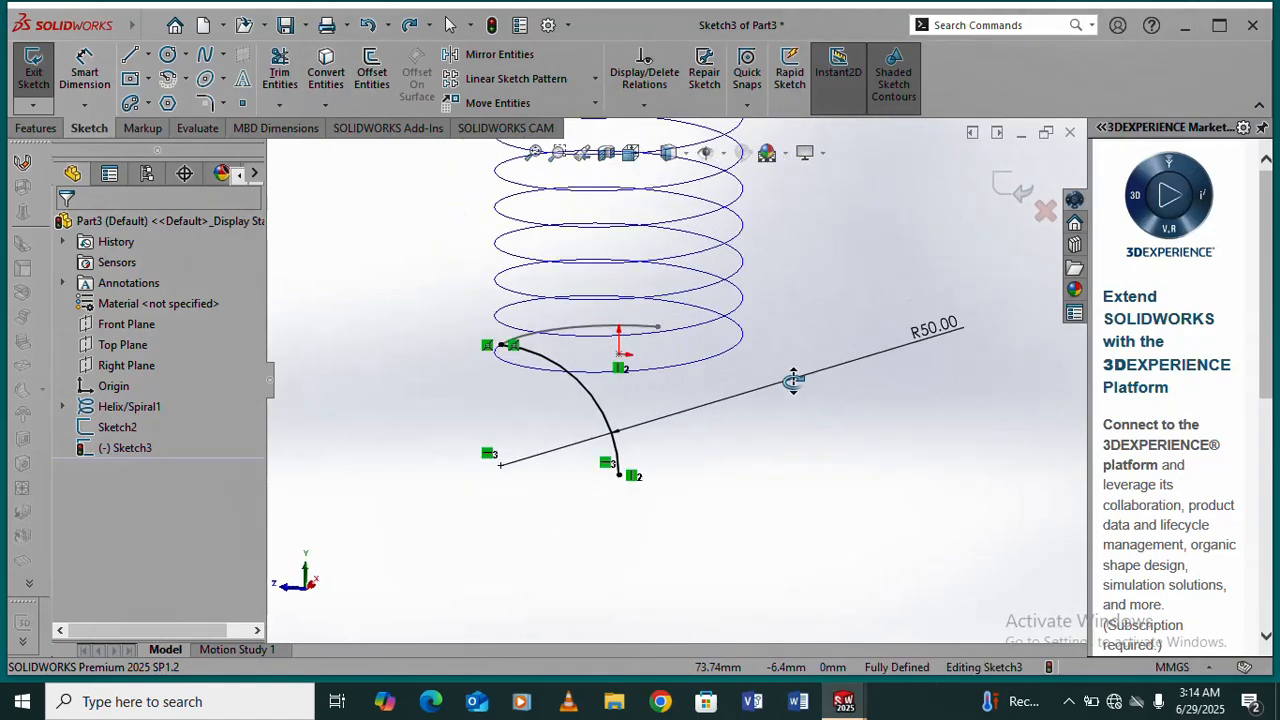
click(1016, 188)
- Create a sketch-on-sketch projected curve from the 50 mm hook arc and the connecting arc at the helix's lower end
mouse_move(808, 394)
middle_down()
mouse_move(775, 372)
mouse_move(766, 251)
mouse_move(799, 230)
middle_up()
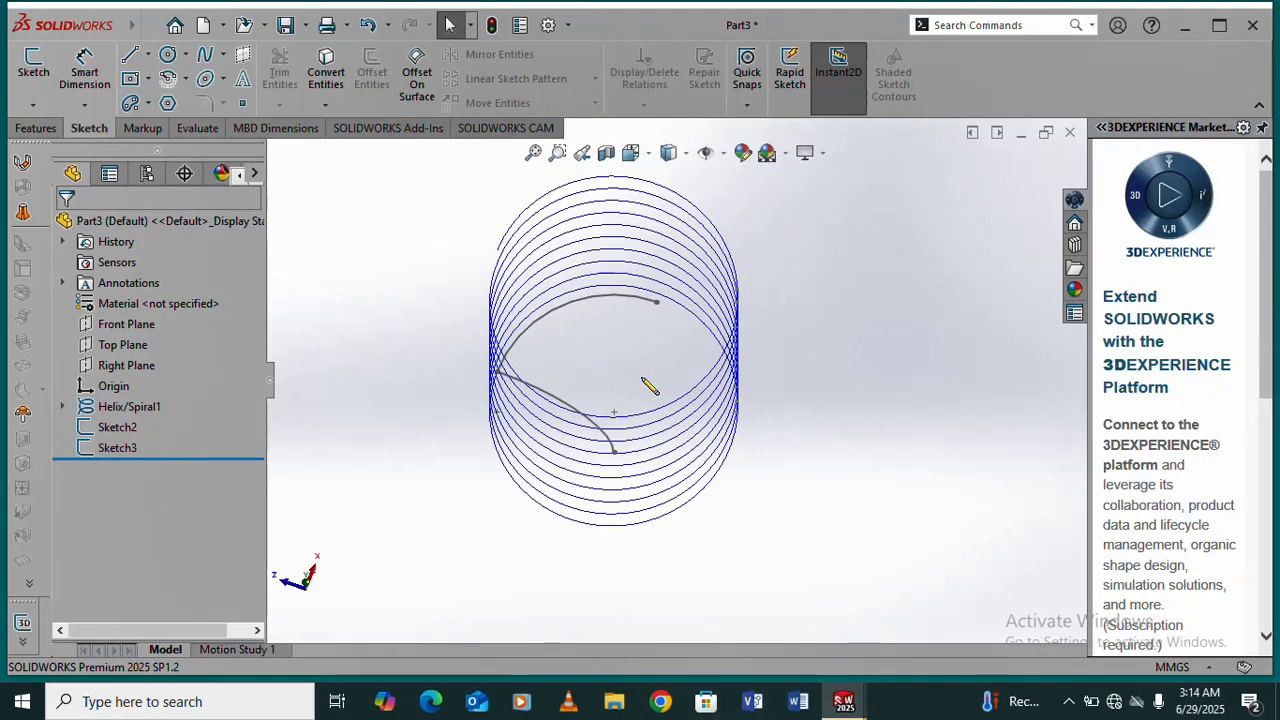
mouse_move(640, 397)
middle_down()
mouse_move(643, 349)
mouse_move(720, 354)
mouse_move(728, 398)
mouse_move(686, 337)
mouse_move(583, 391)
mouse_move(600, 500)
mouse_move(583, 532)
mouse_move(589, 371)
mouse_move(614, 466)
mouse_move(530, 520)
middle_up()
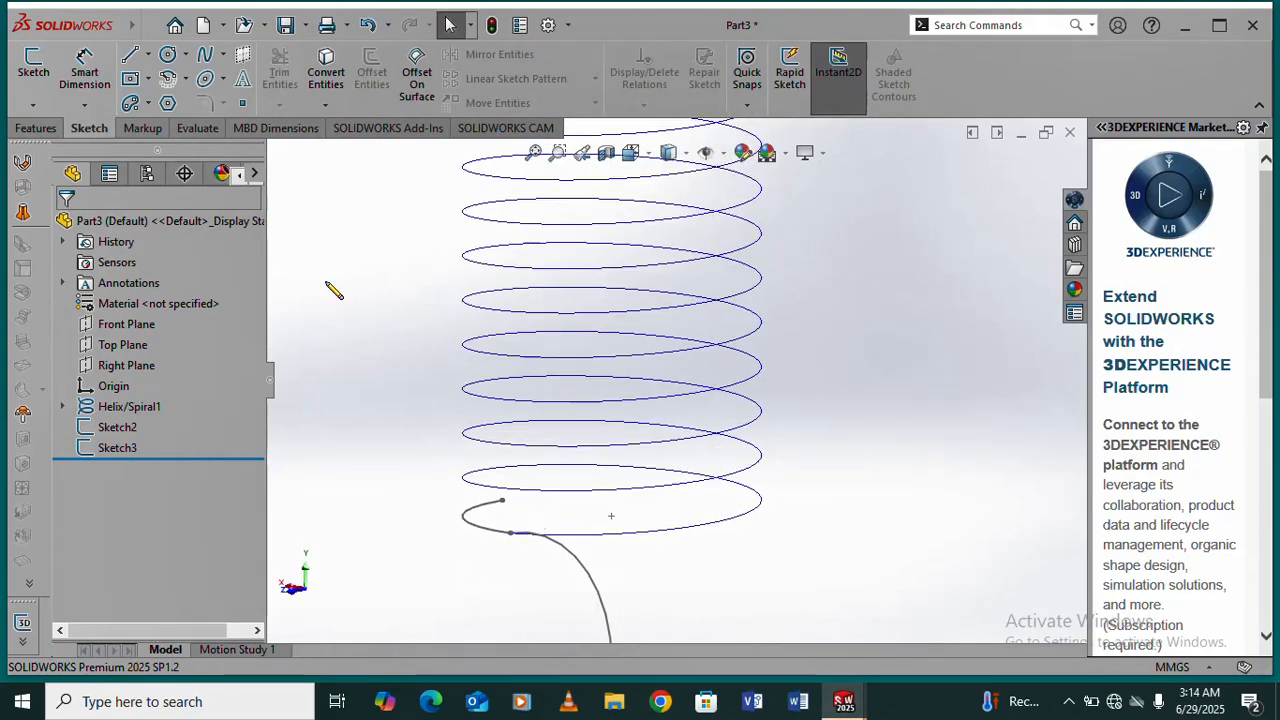
click(36, 129)
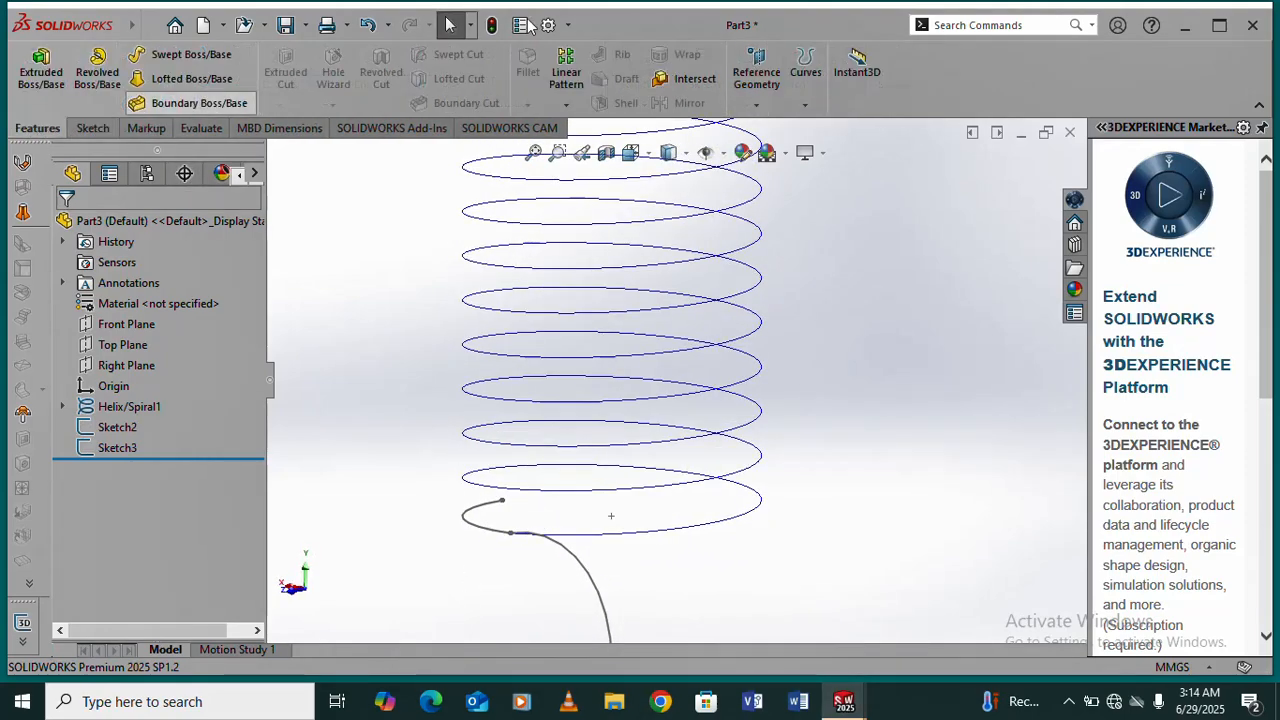
click(804, 106)
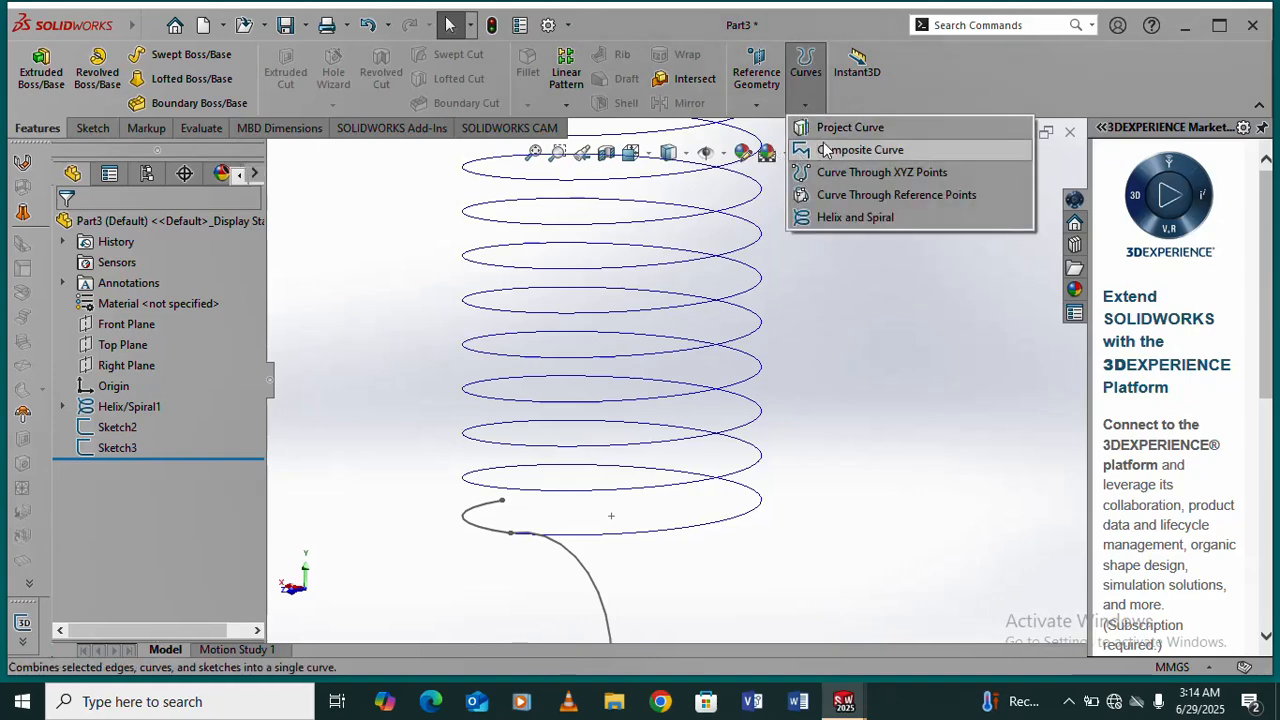
click(841, 130)
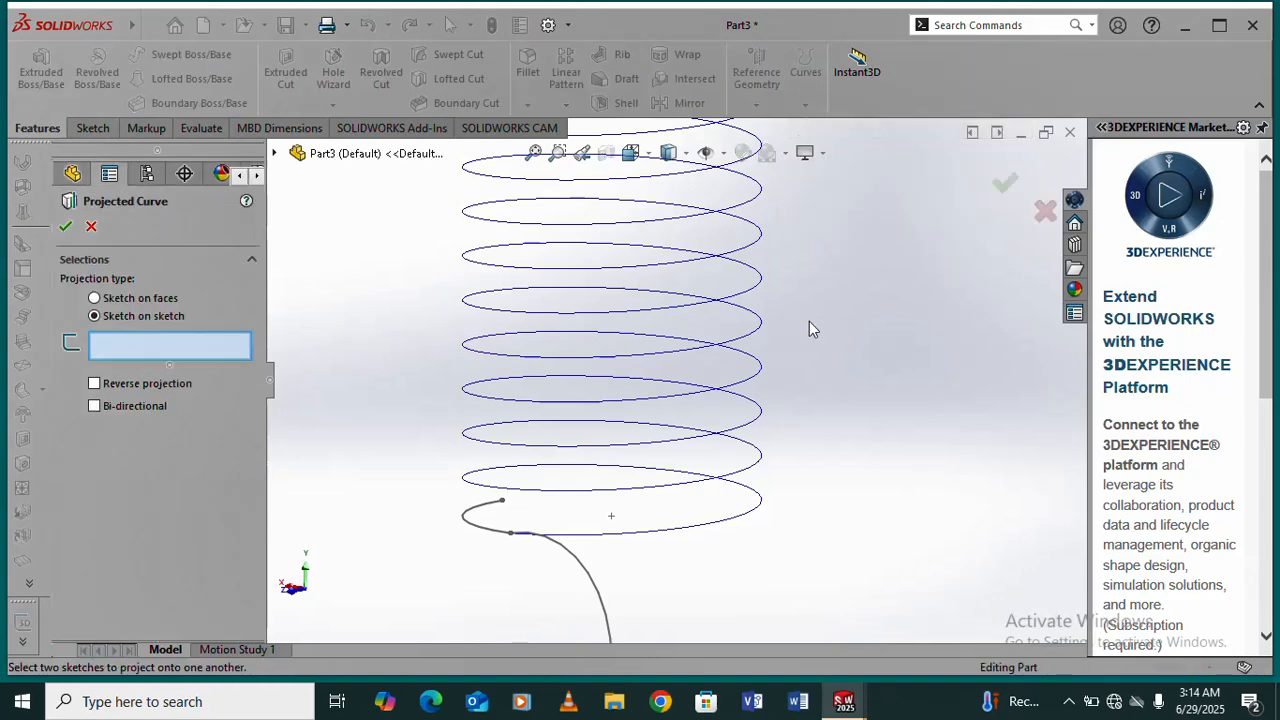
scroll(590, 495, down, 3)
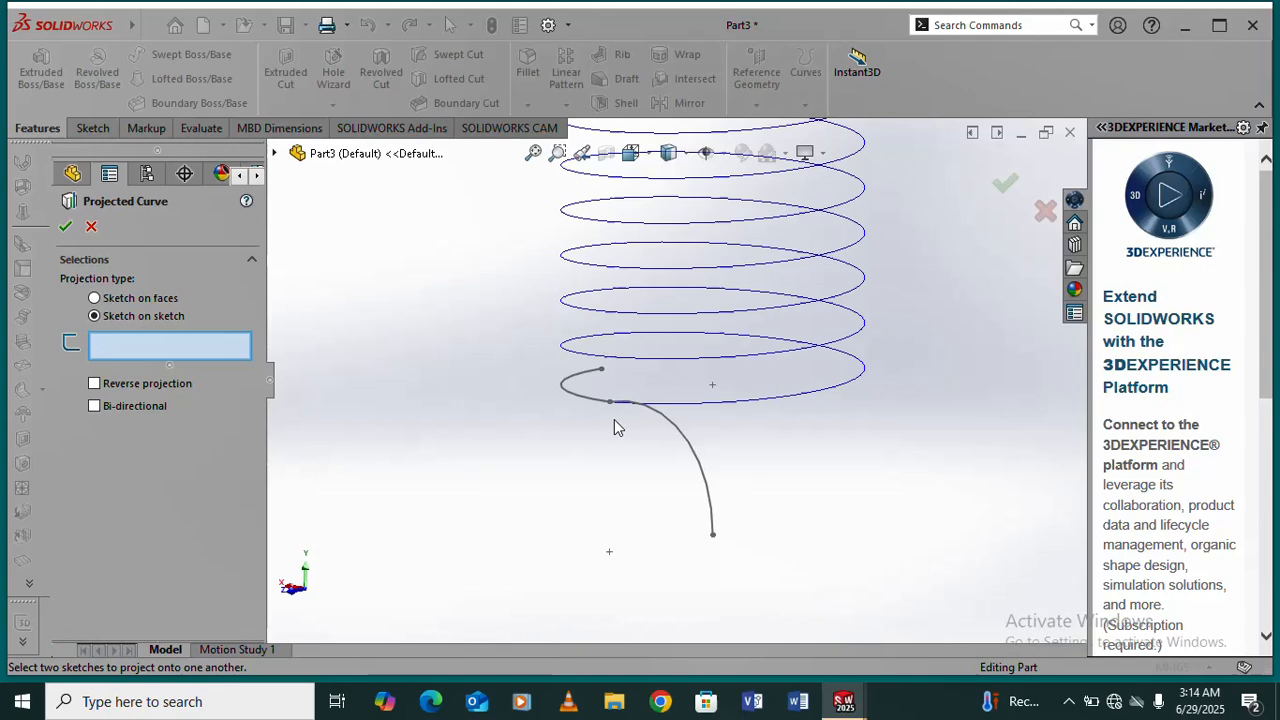
click(698, 466)
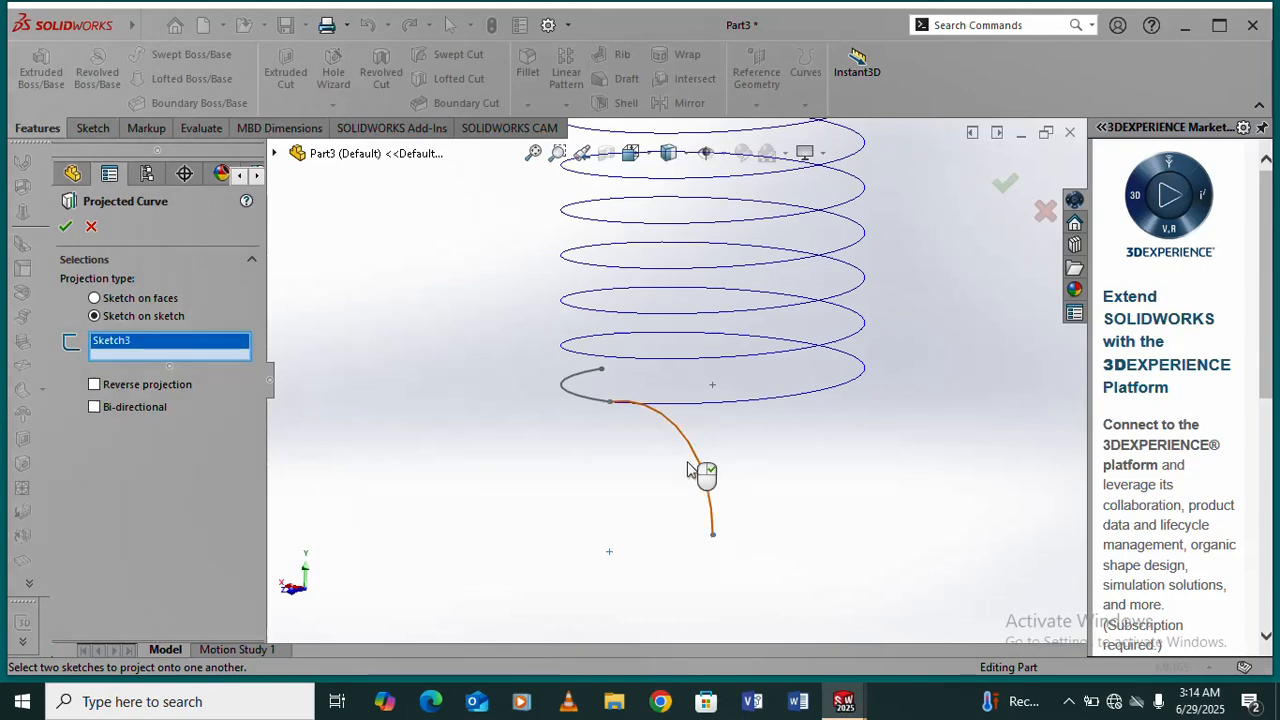
click(575, 396)
middle_drag(673, 428, 563, 430)
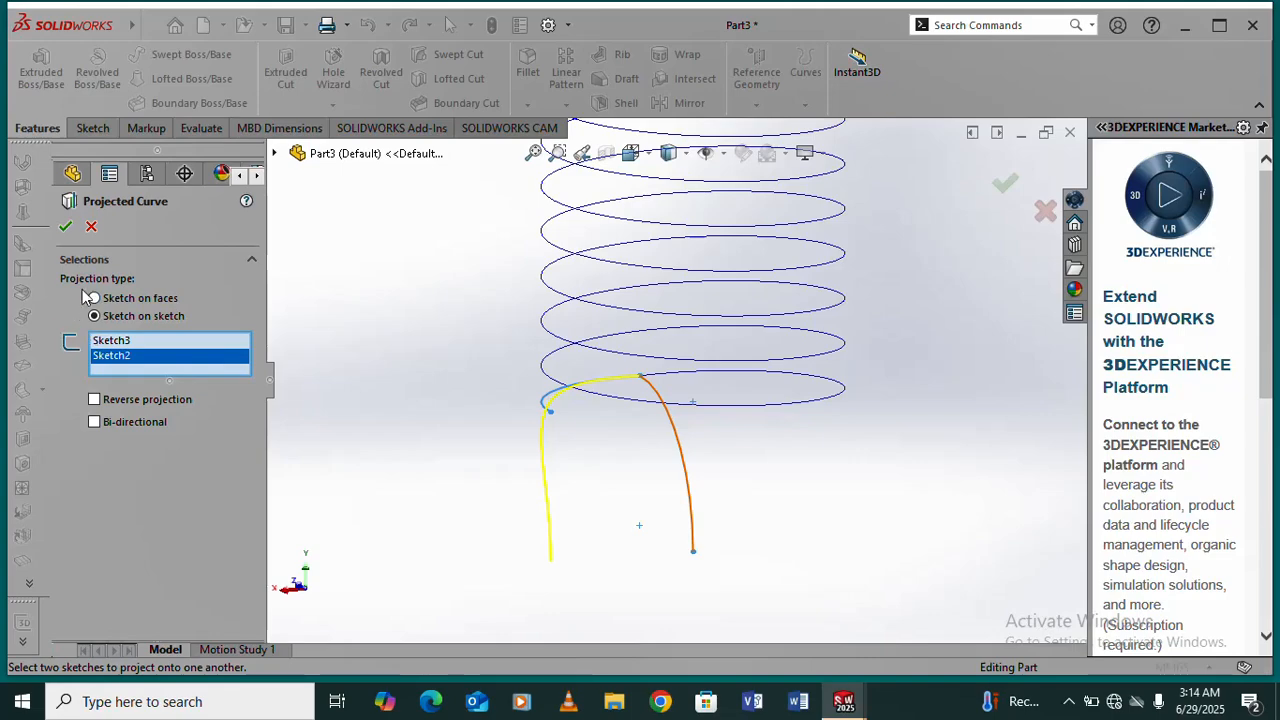
click(65, 227)
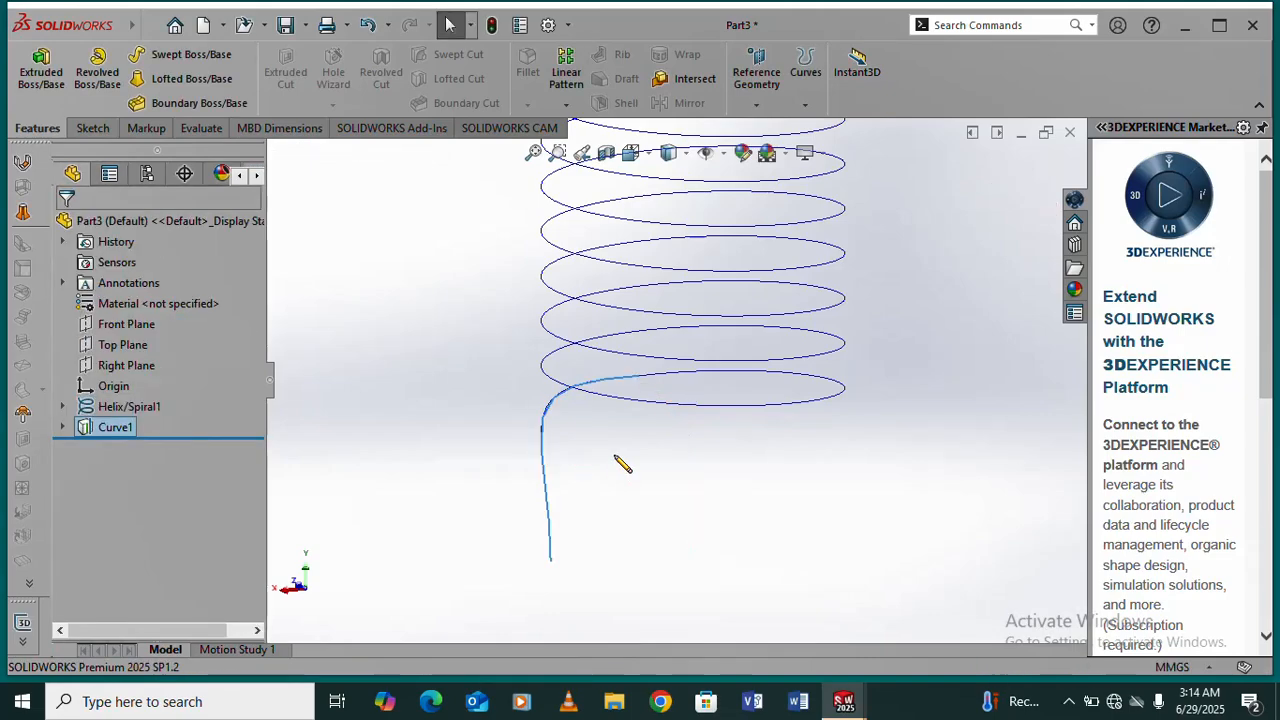
- Sketch a quarter-circle centre-point arc on the Front Plane below the helix, with its centre directly beneath the origin
middle_drag(620, 460, 579, 376)
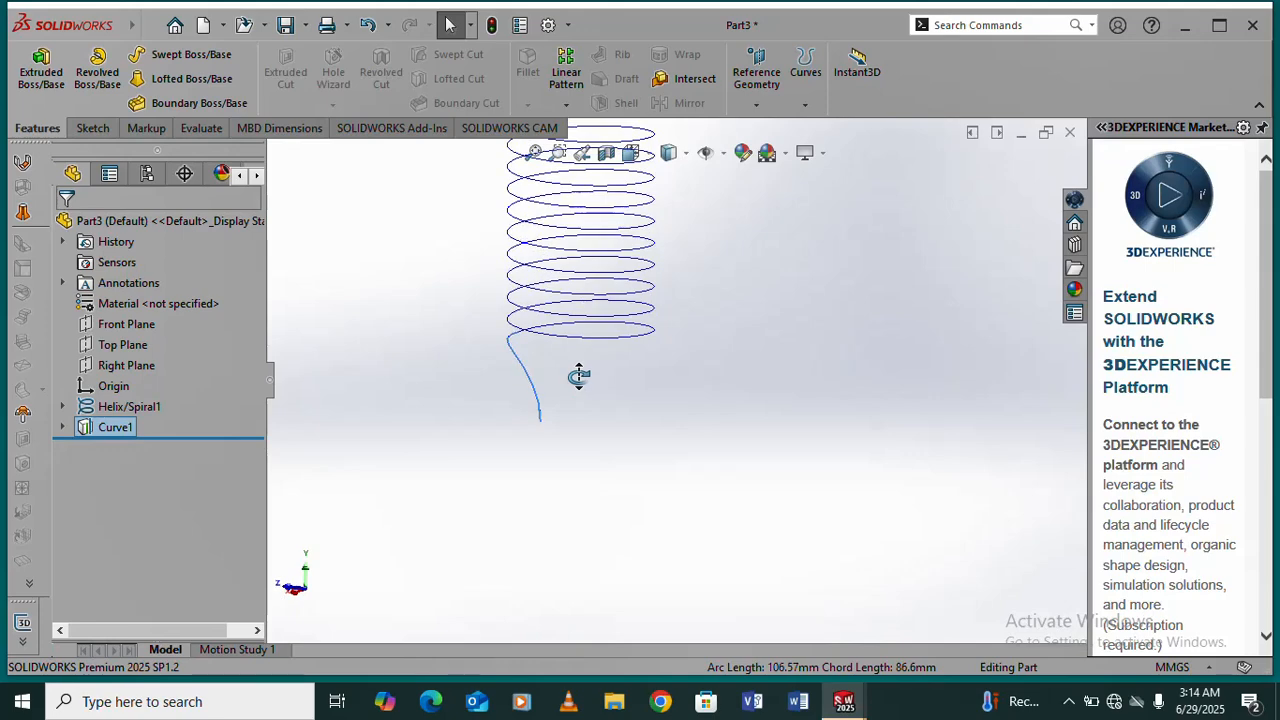
click(127, 333)
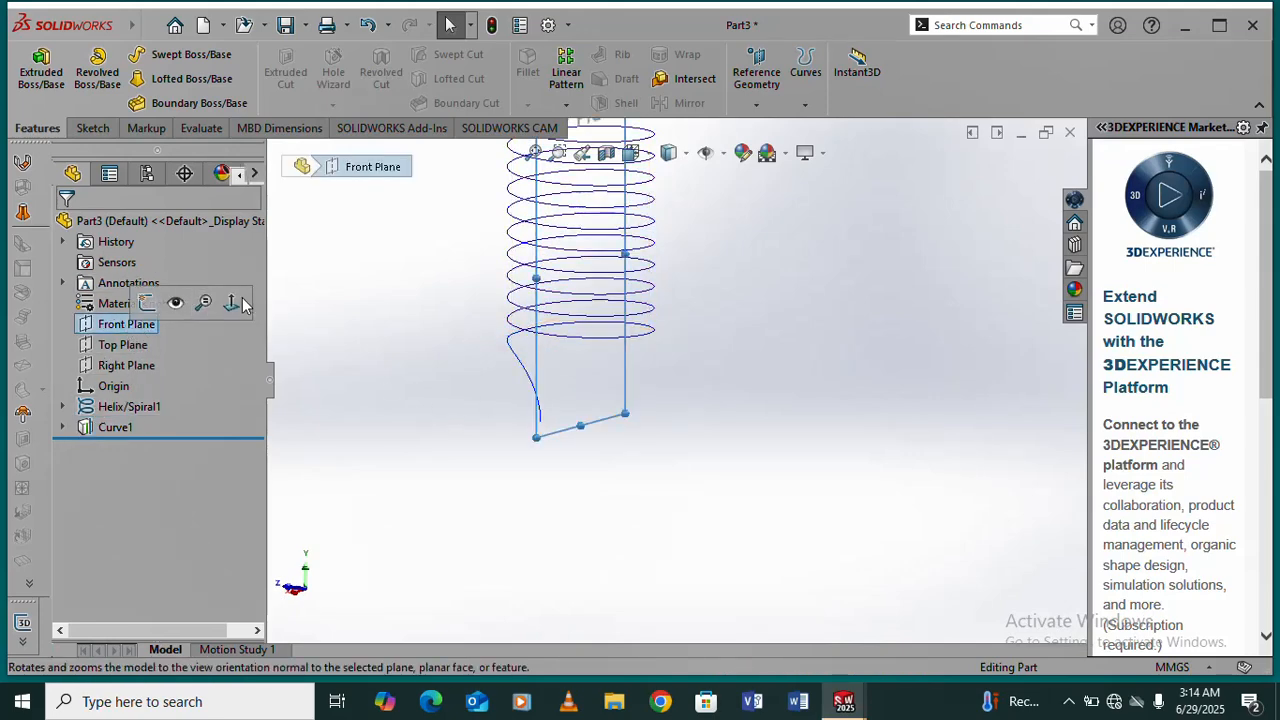
click(231, 305)
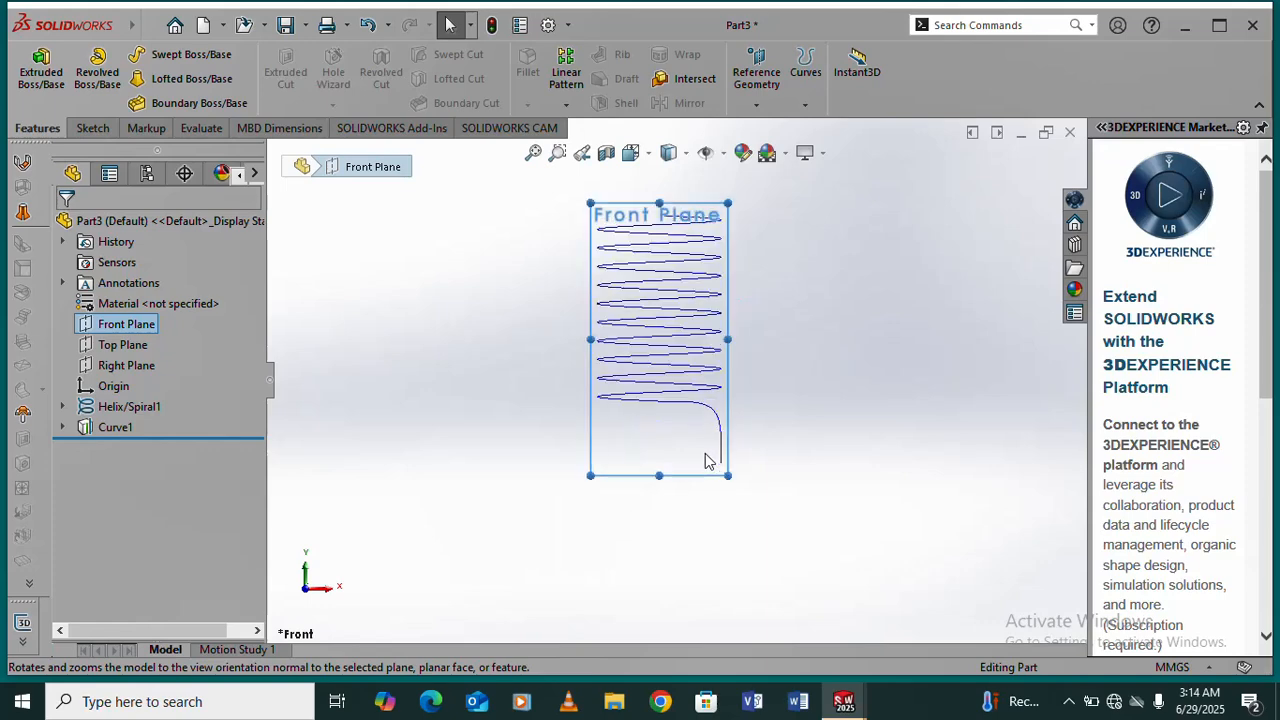
click(93, 129)
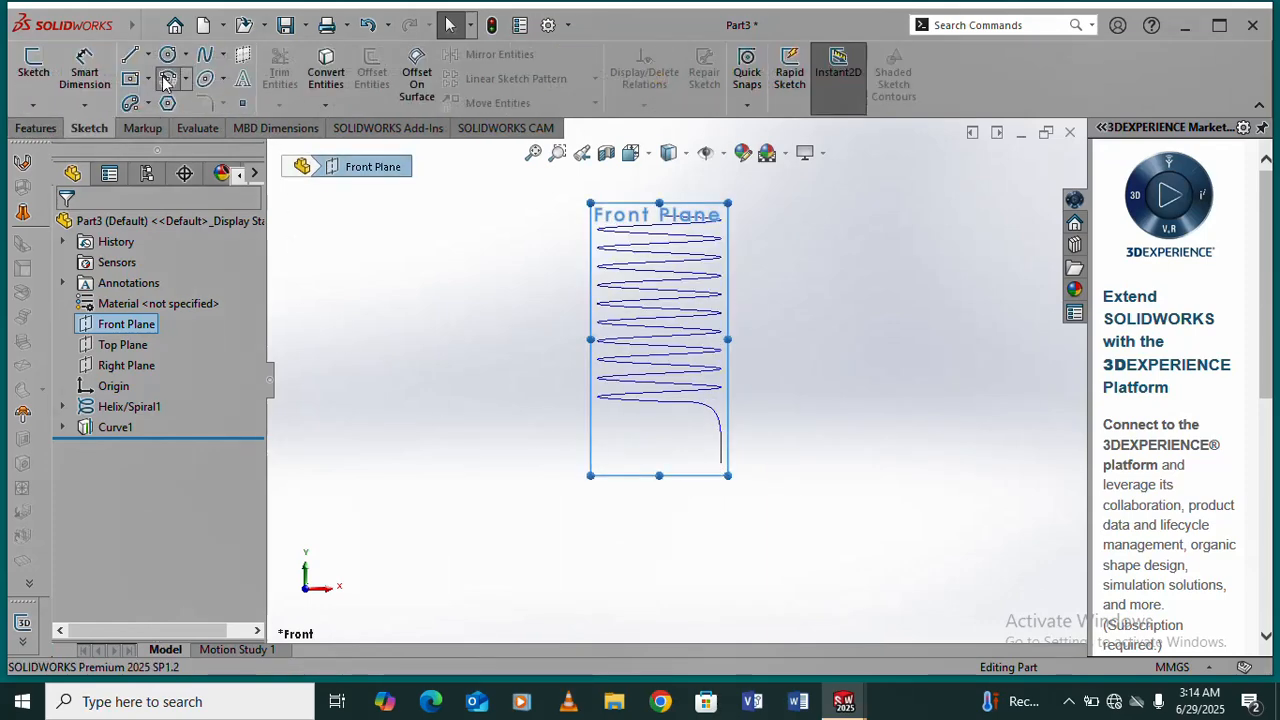
click(167, 80)
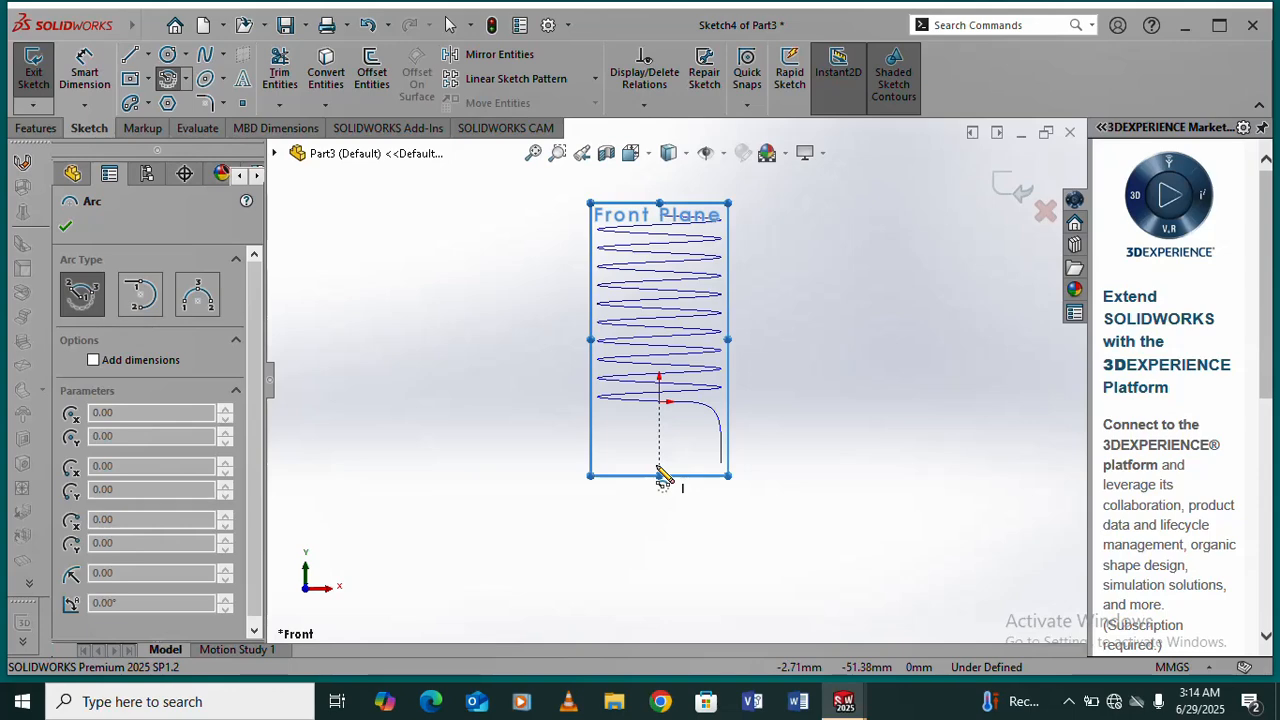
click(659, 465)
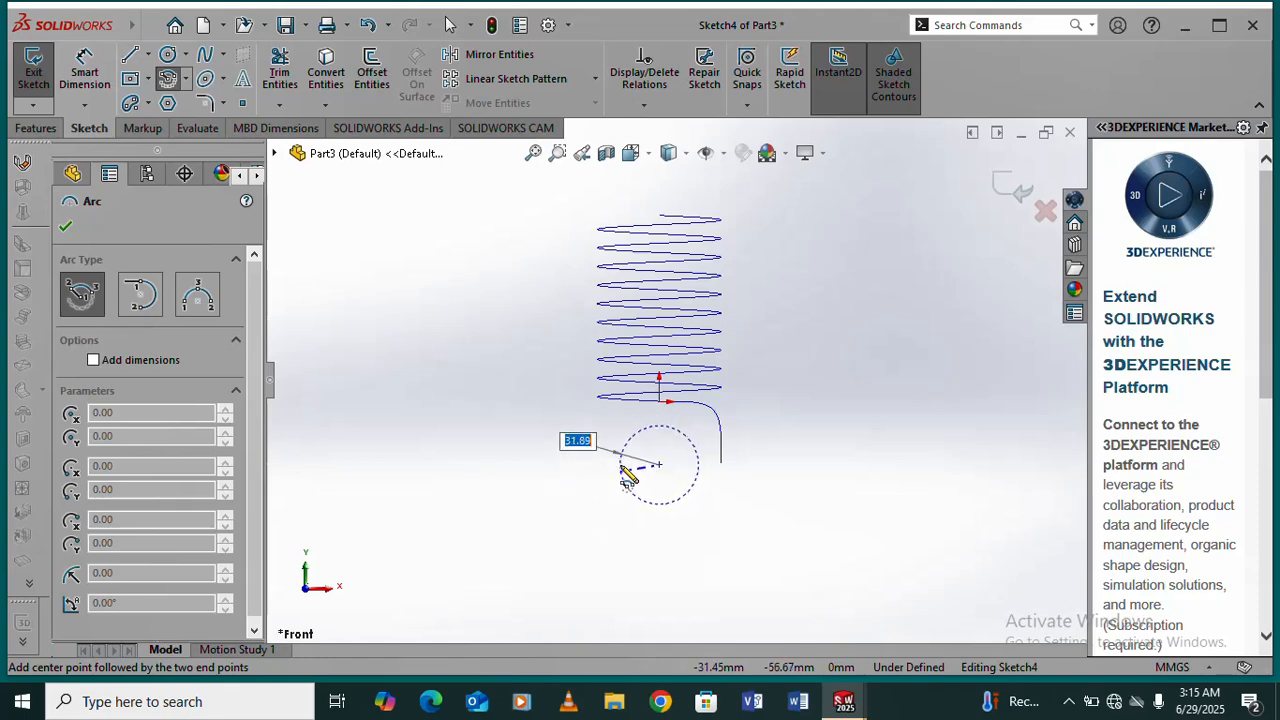
click(713, 474)
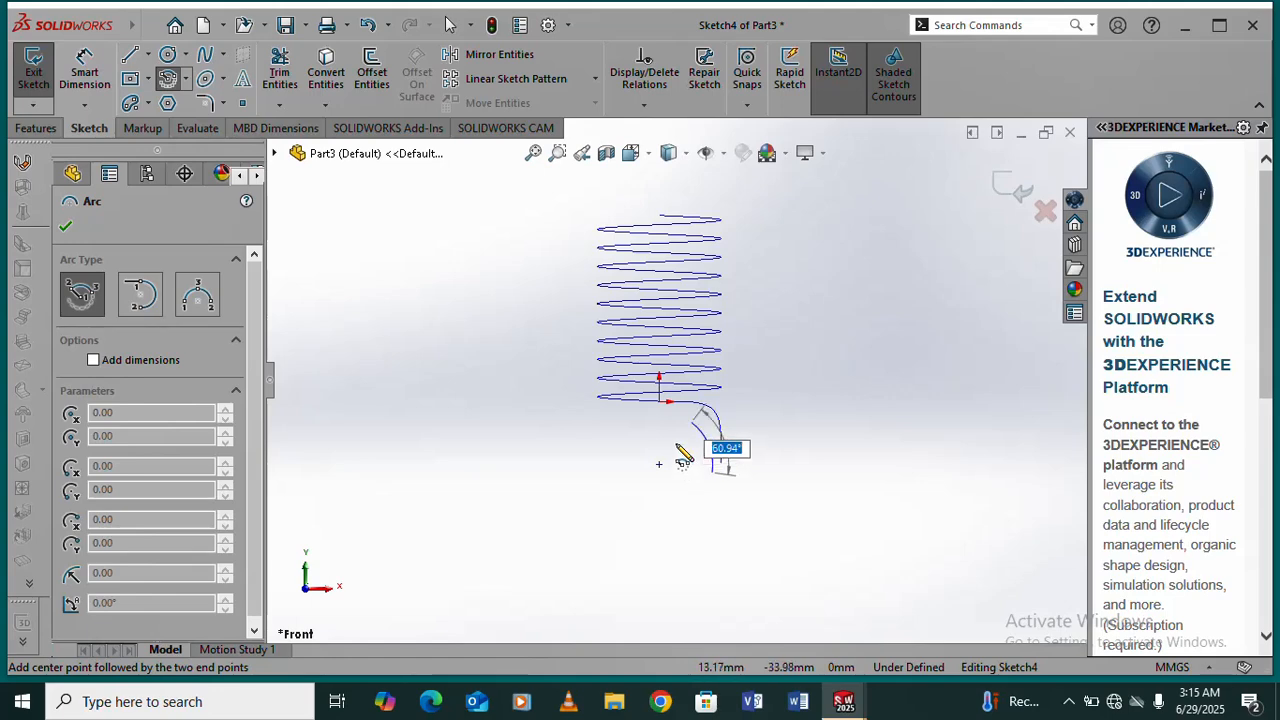
click(659, 412)
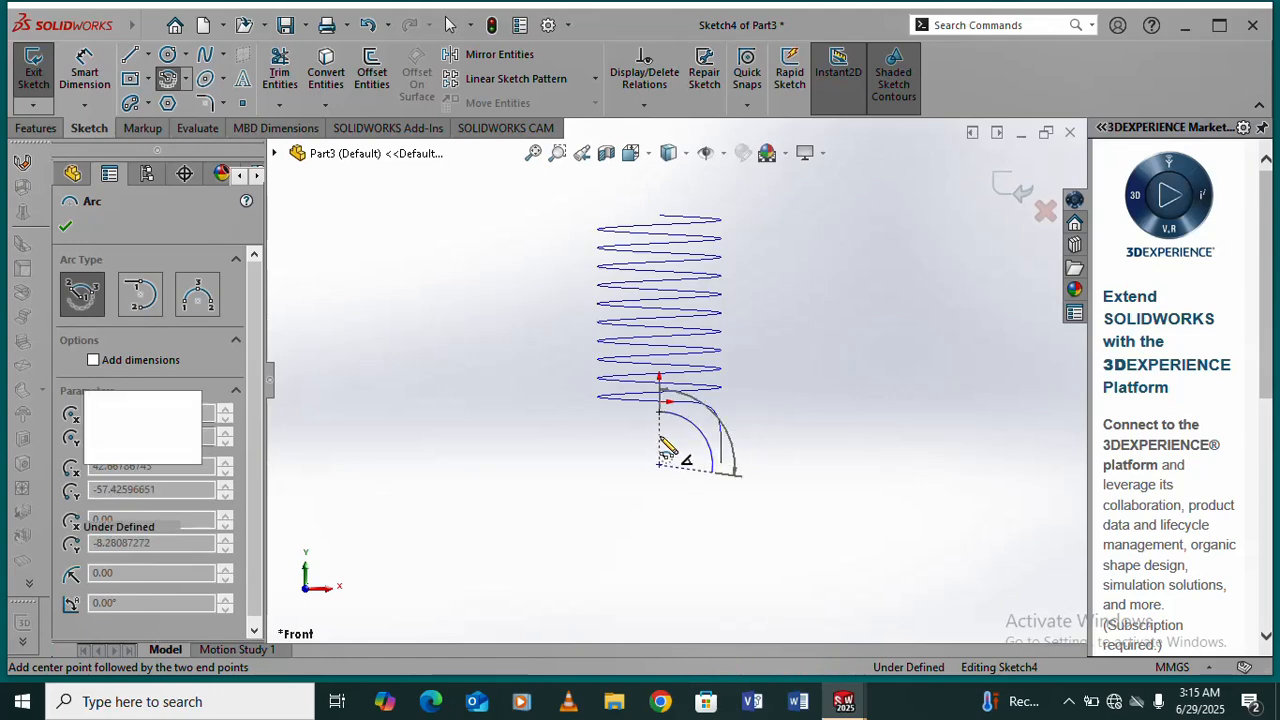
right_click(872, 414)
click(918, 424)
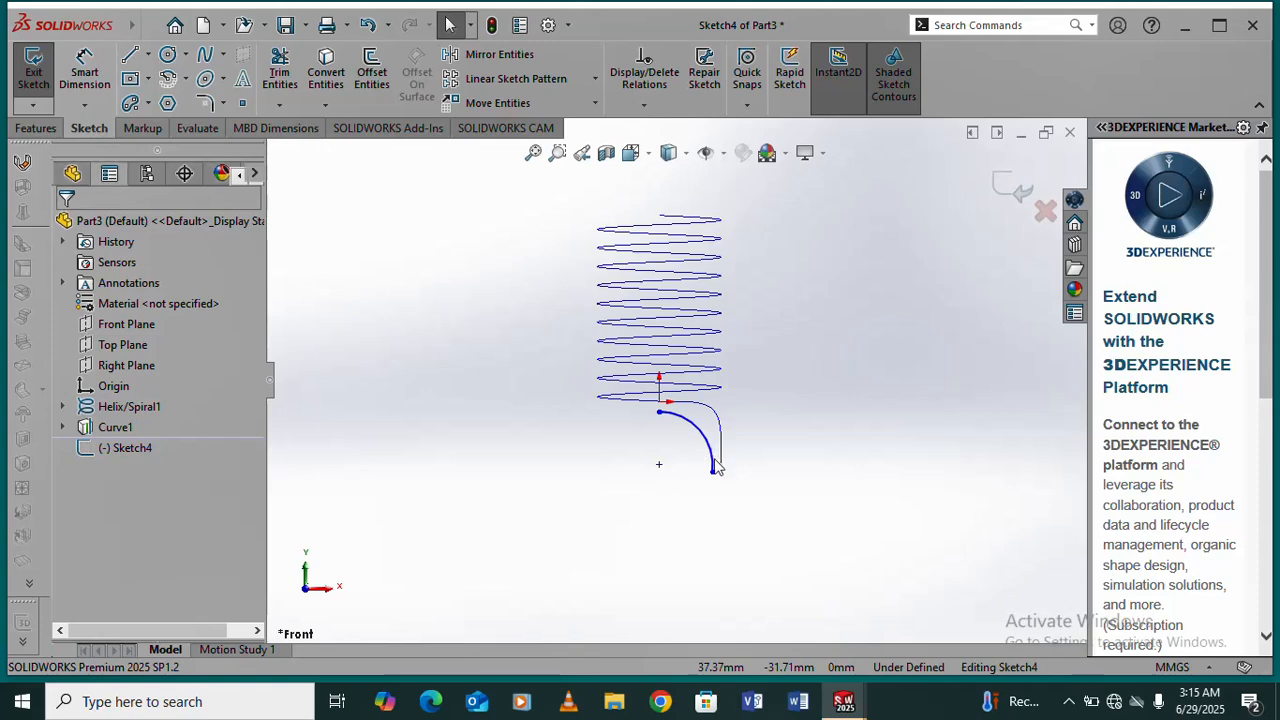
- Reshape the arc freehand into a large open hook below the projected curve, with its centre about 94 mm below the origin
drag(710, 450, 651, 553)
drag(635, 541, 629, 536)
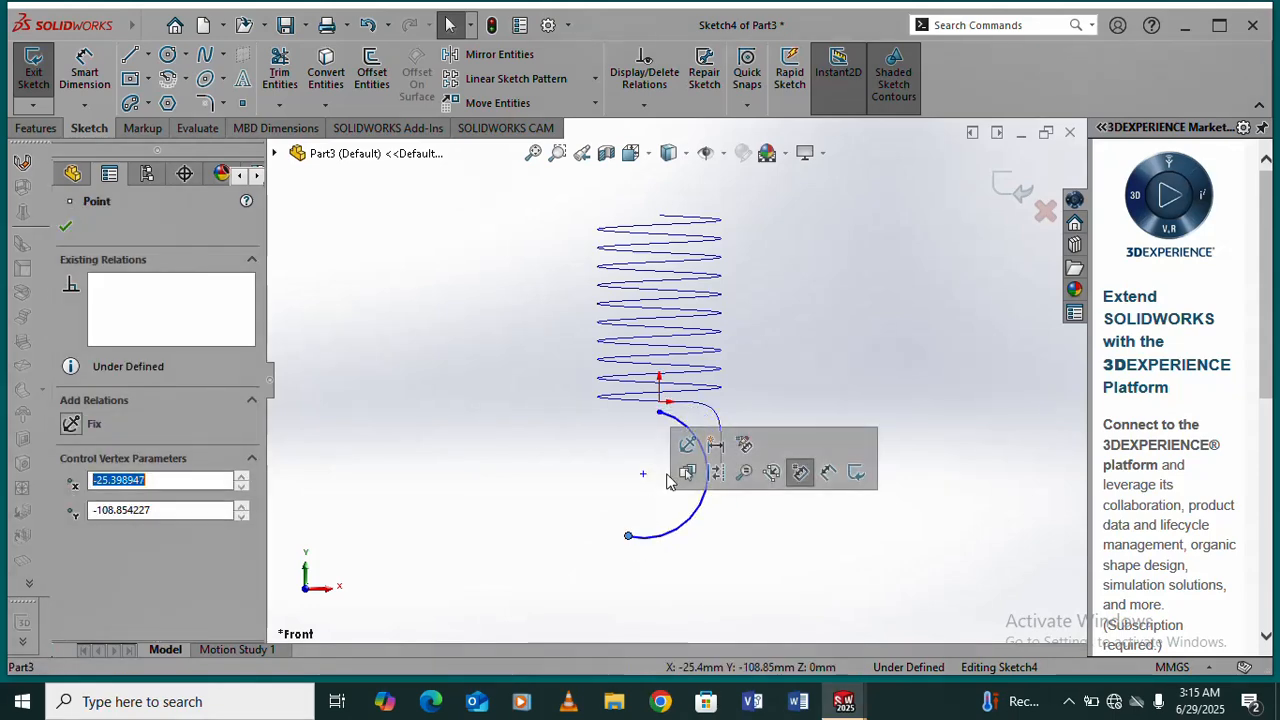
drag(660, 418, 719, 467)
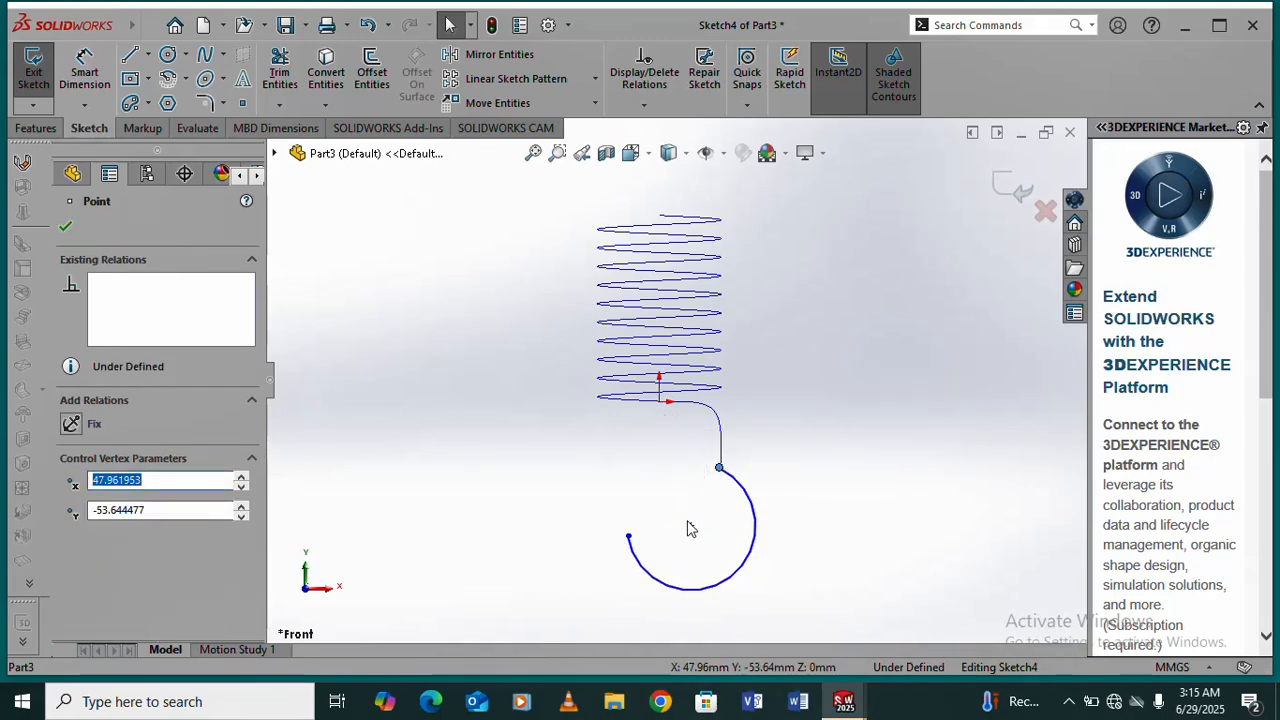
drag(690, 529, 660, 521)
click(886, 491)
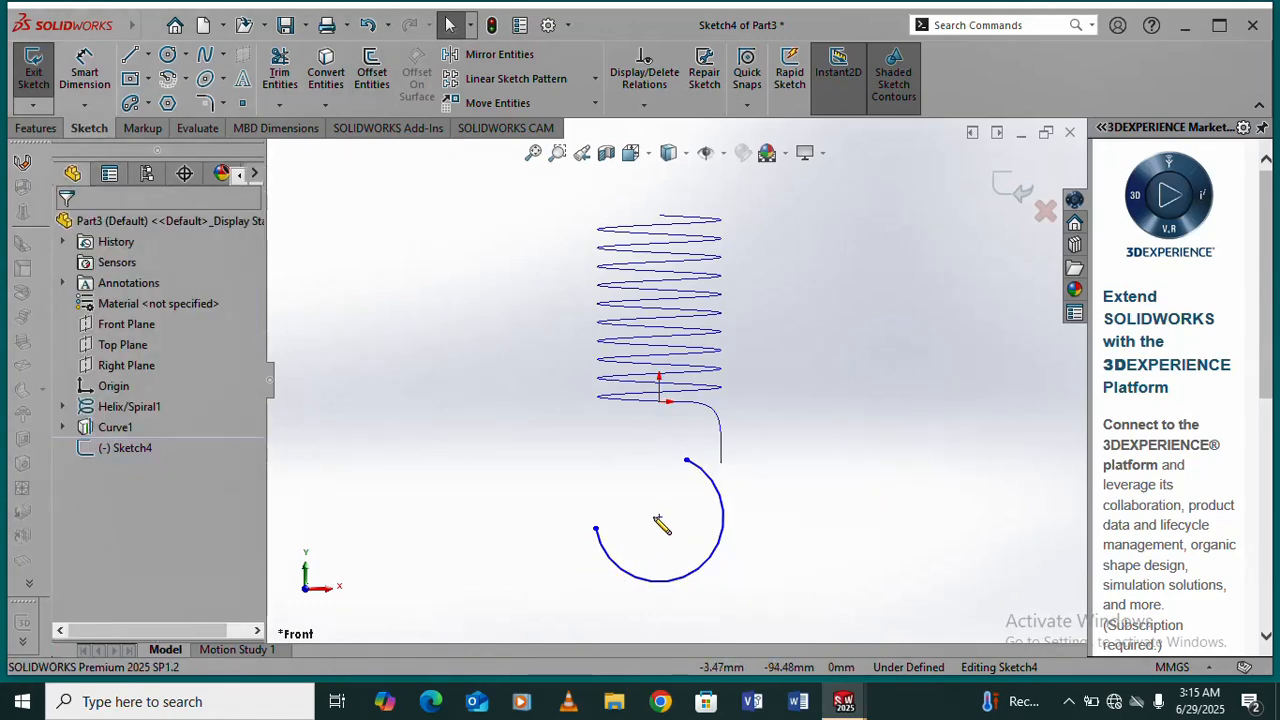
- Try to add a Vertical relation between the hook arc's centre point and the origin
click(660, 519)
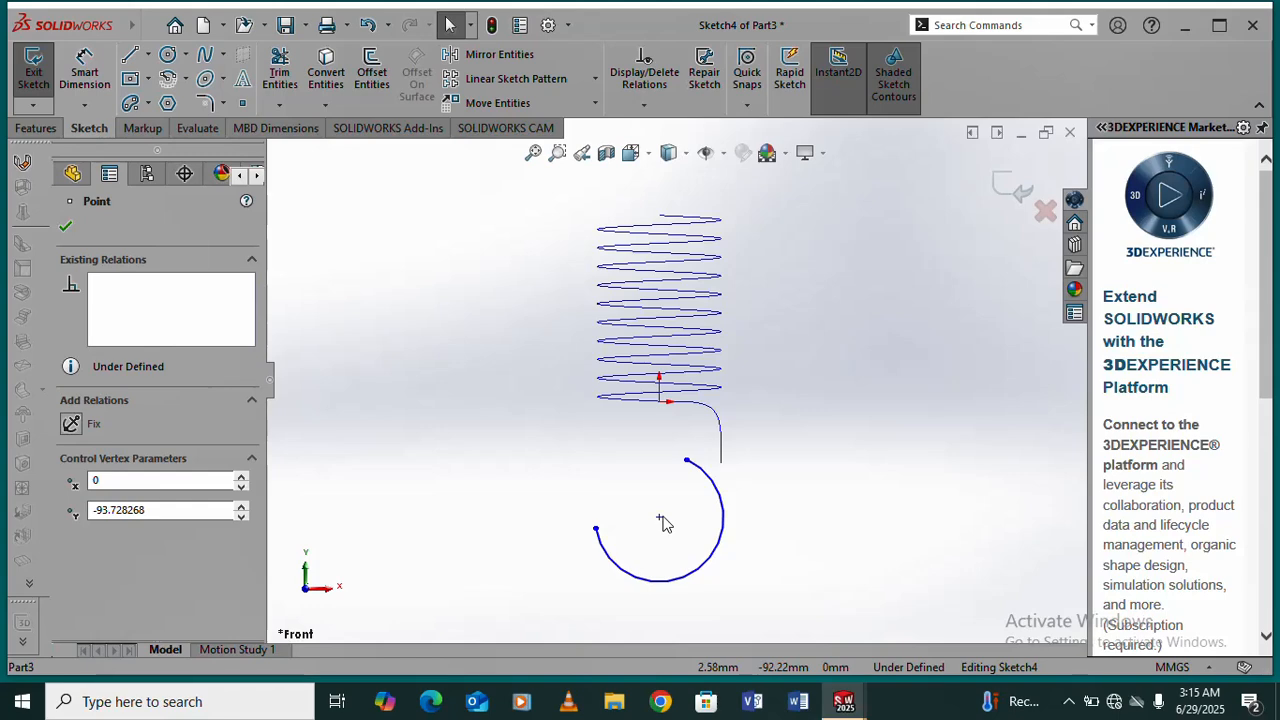
ctrl+click(660, 402)
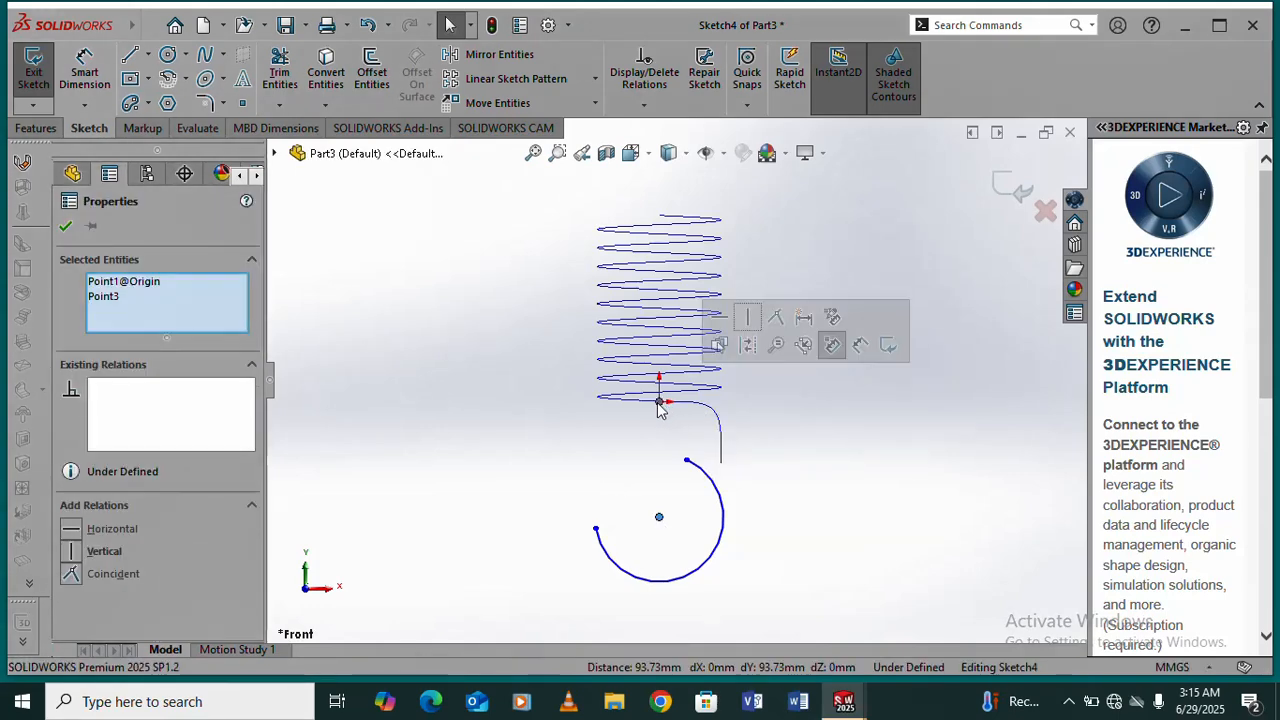
click(750, 320)
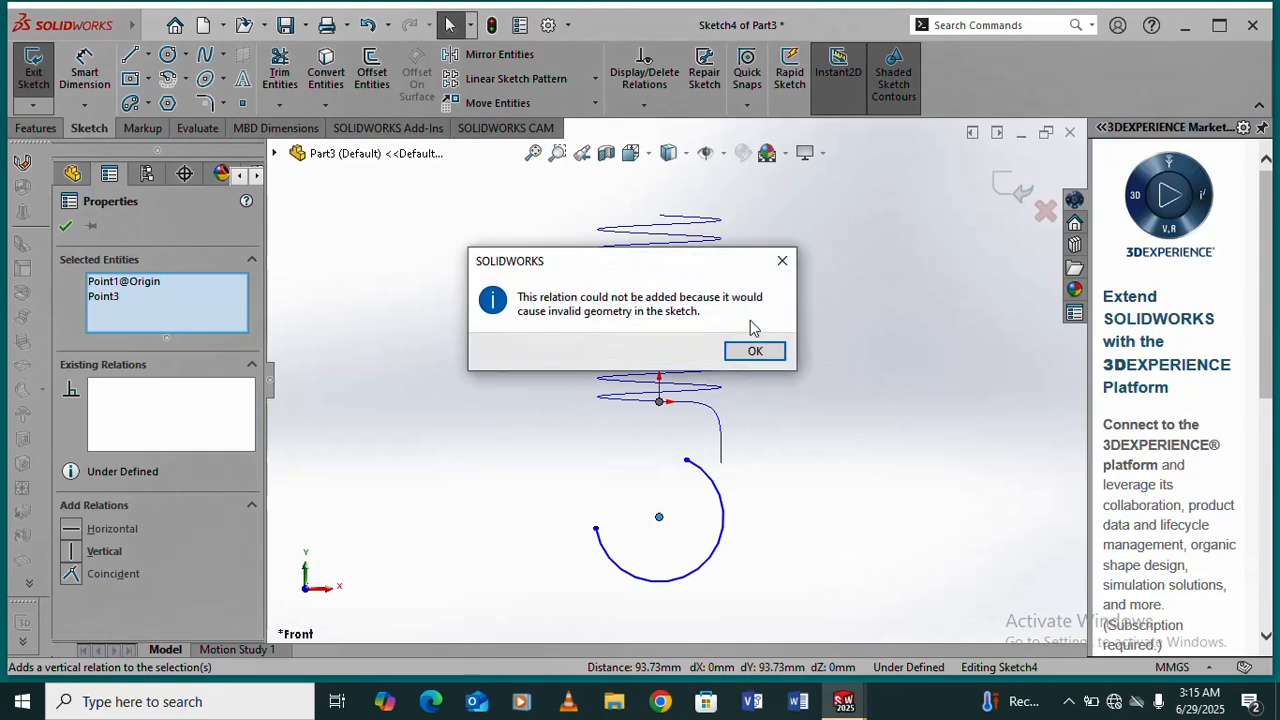
click(782, 262)
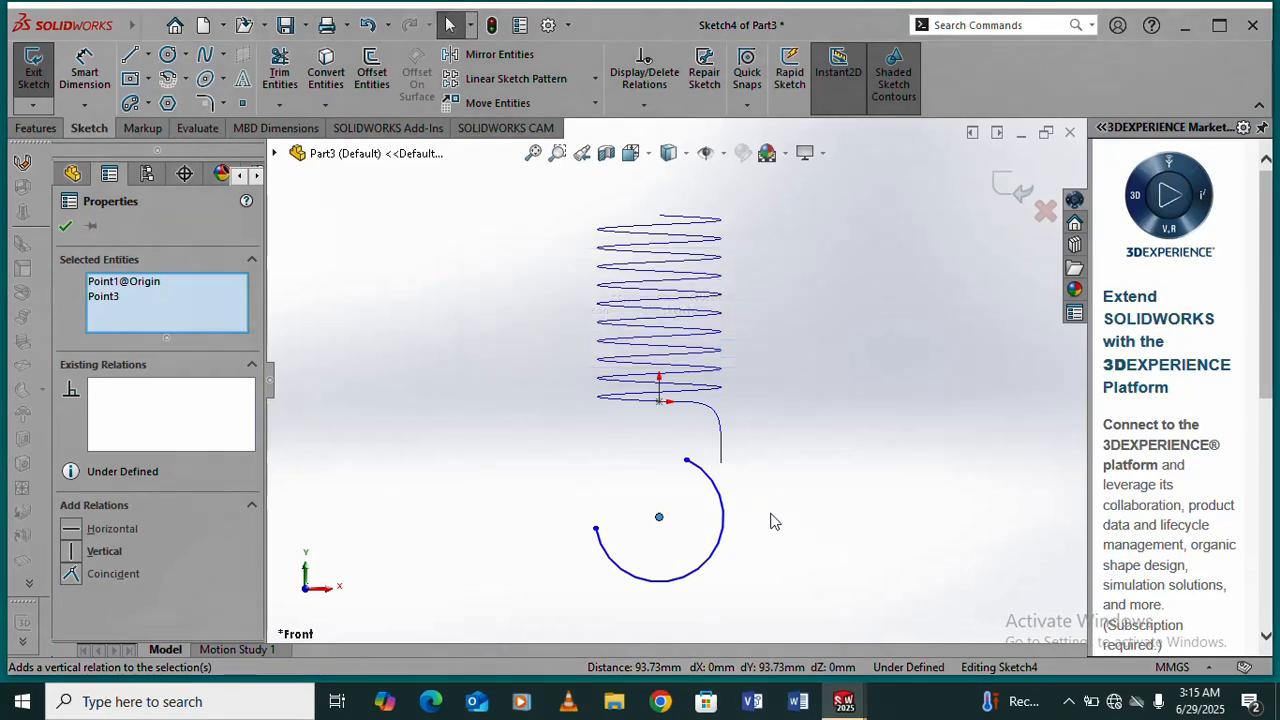
- Move the arc's upper end beneath the projected curve's free end and dimension the arc's radius as 50 mm
drag(688, 462, 721, 496)
click(817, 453)
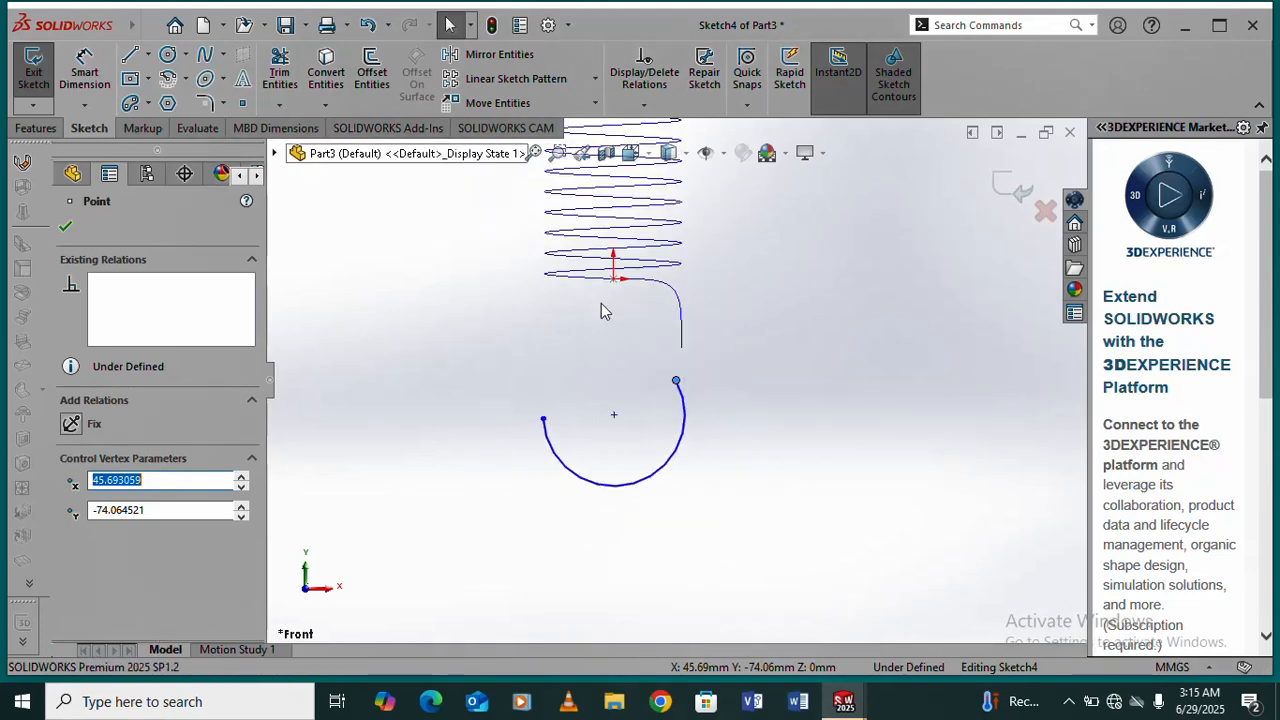
click(84, 72)
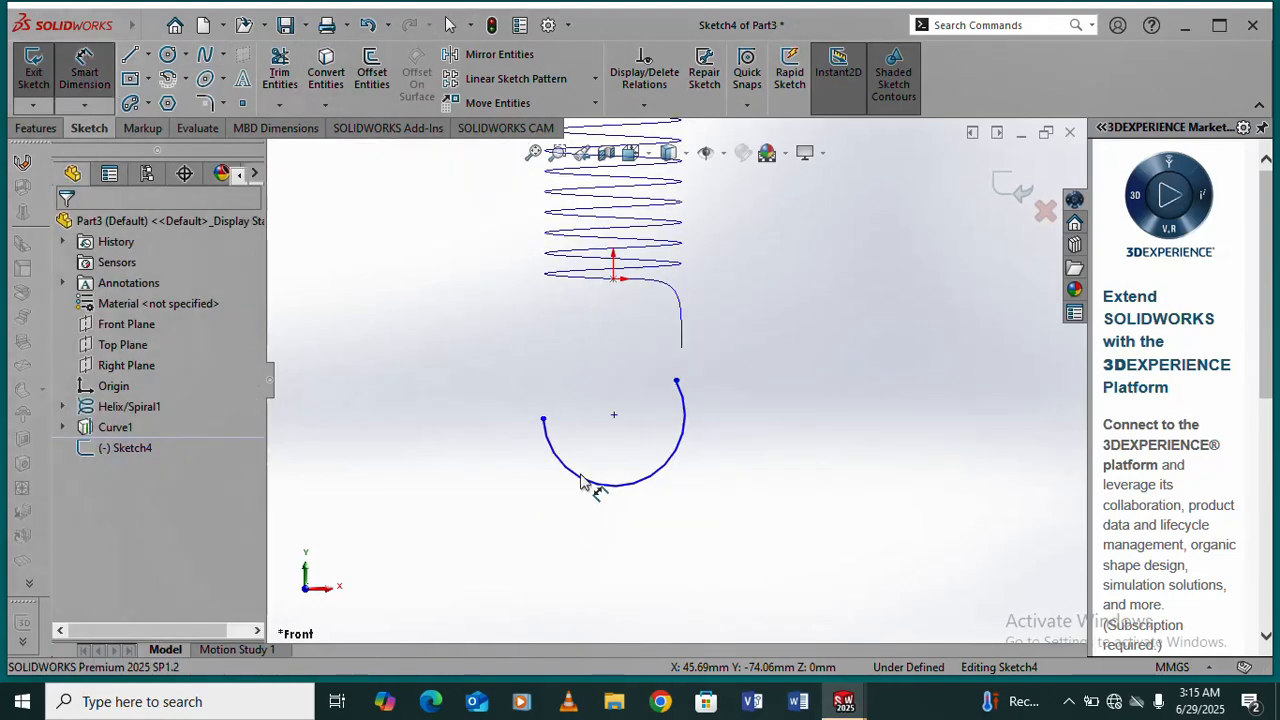
click(660, 470)
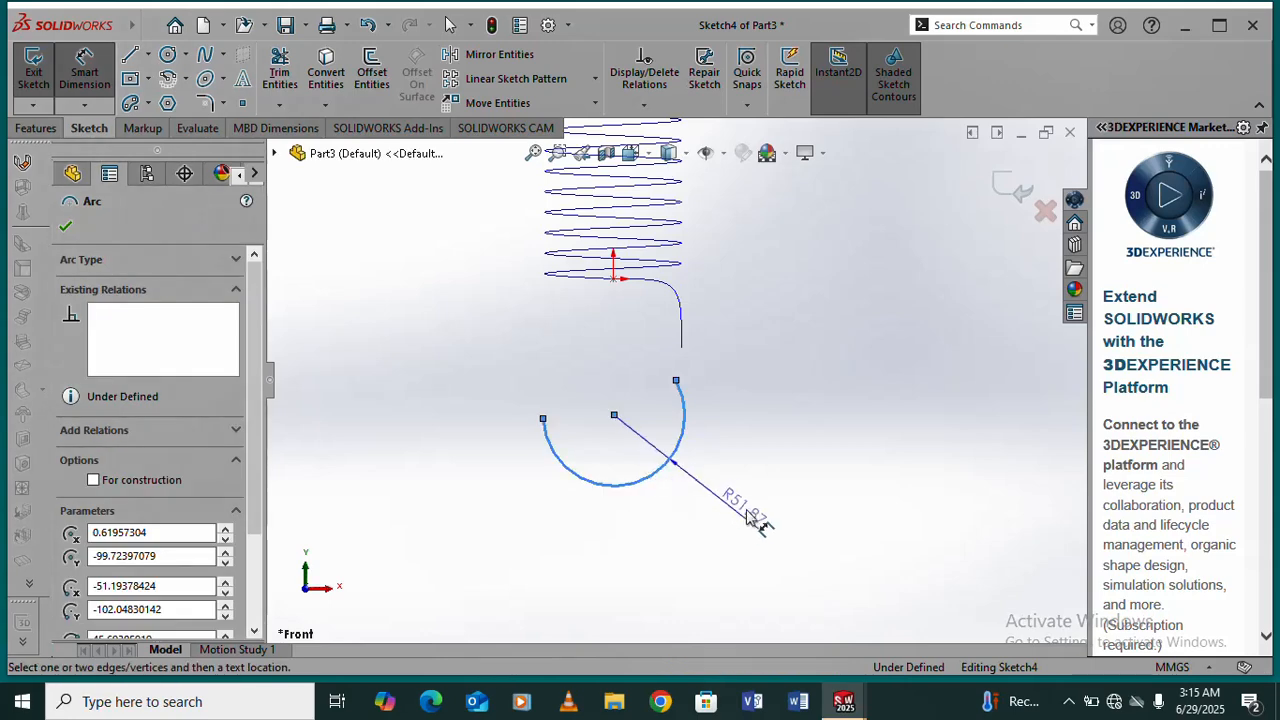
click(793, 510)
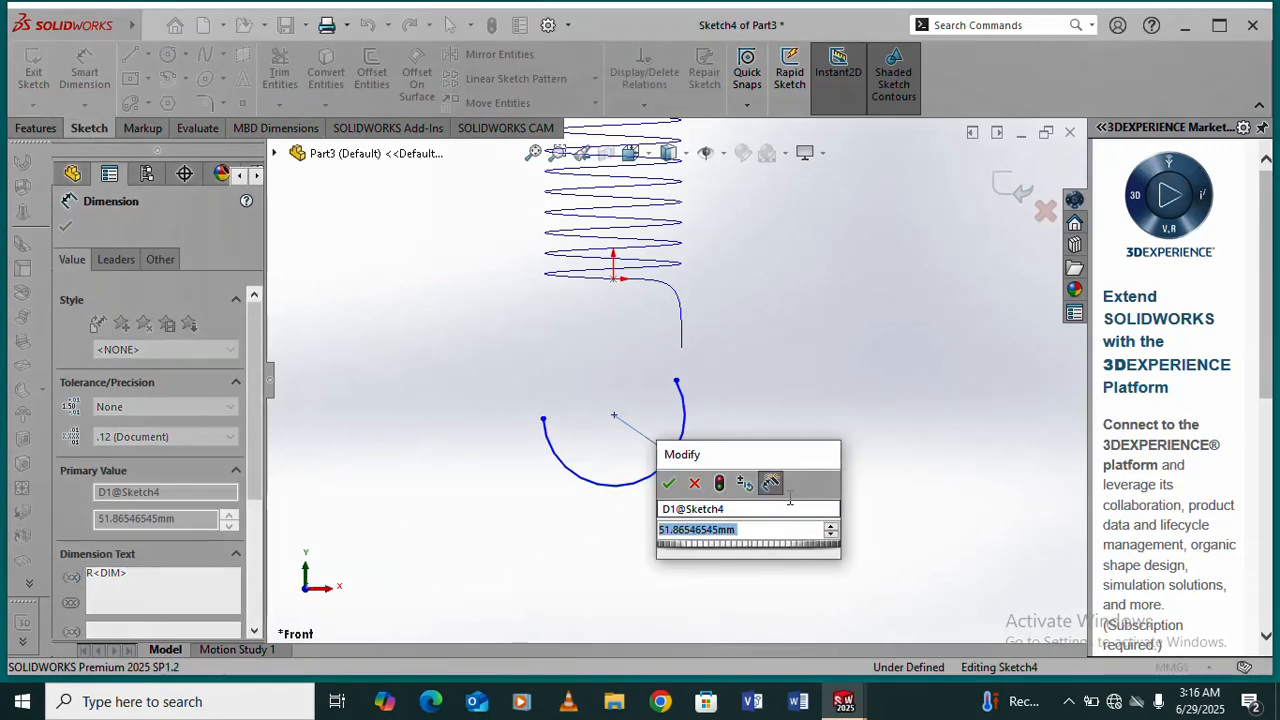
text(50)
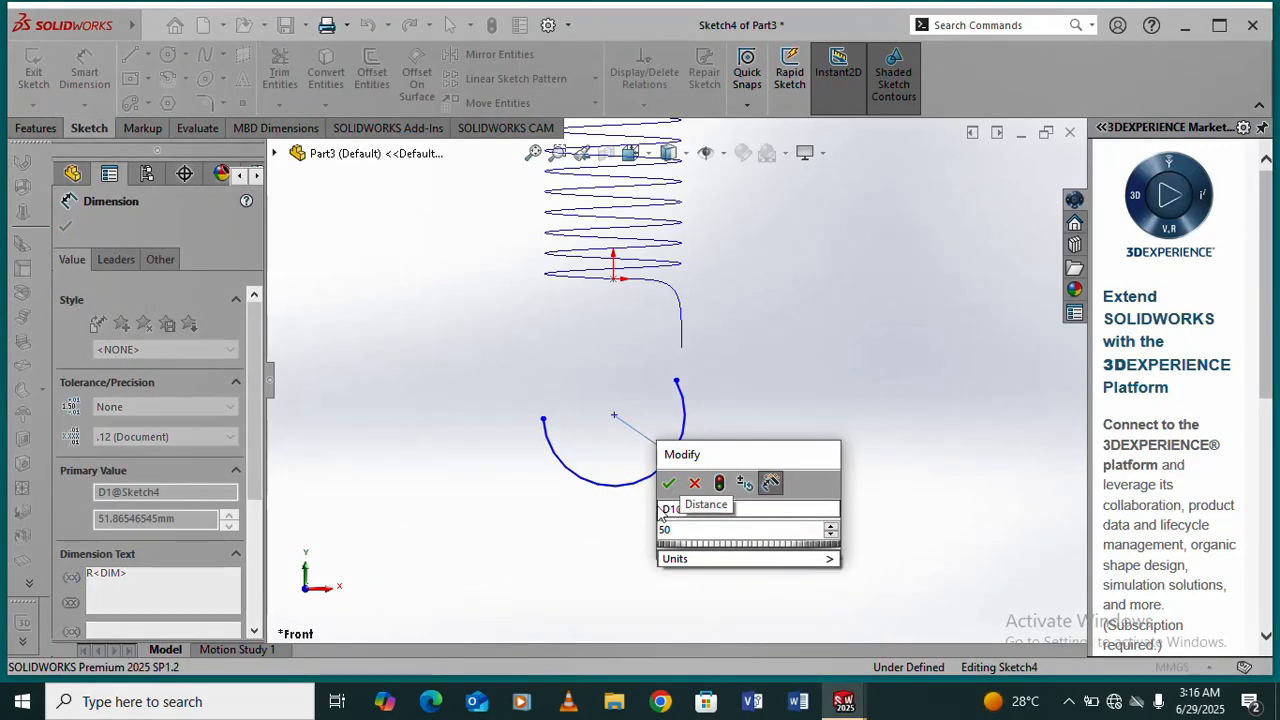
click(669, 484)
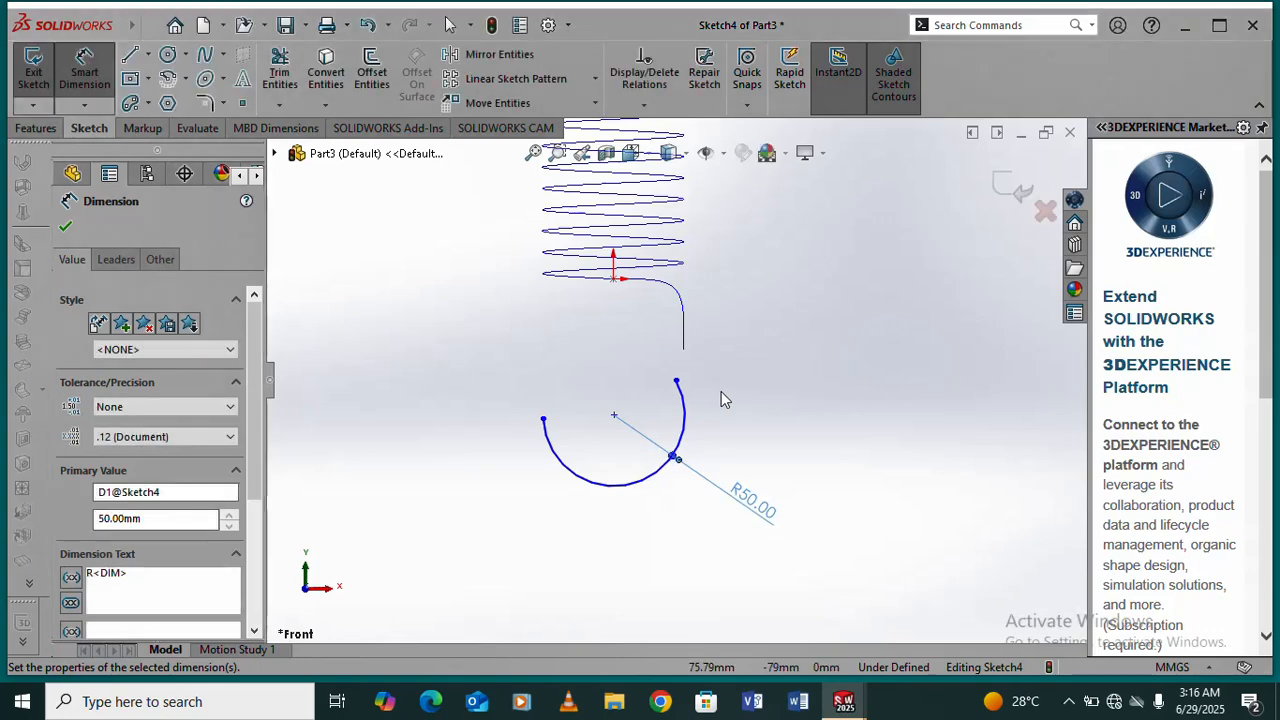
- Dimension the vertical distance from the origin to the arc's centre point as 50 mm
click(613, 280)
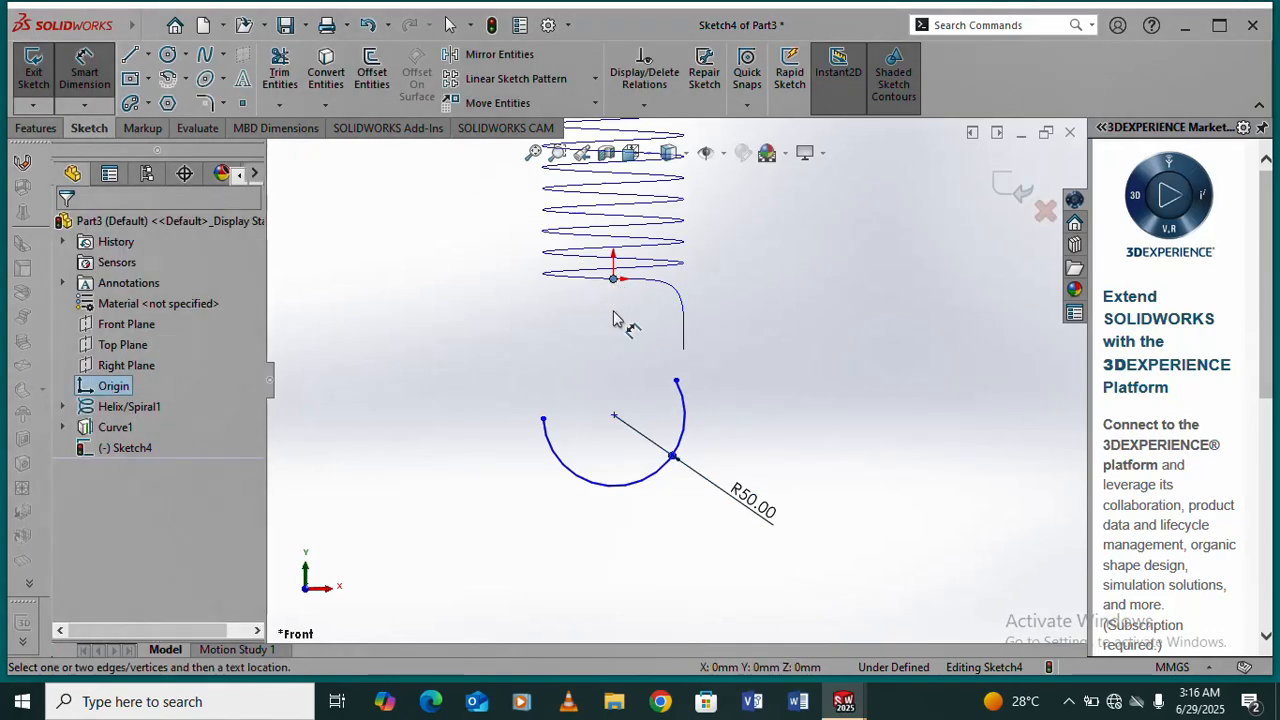
click(614, 416)
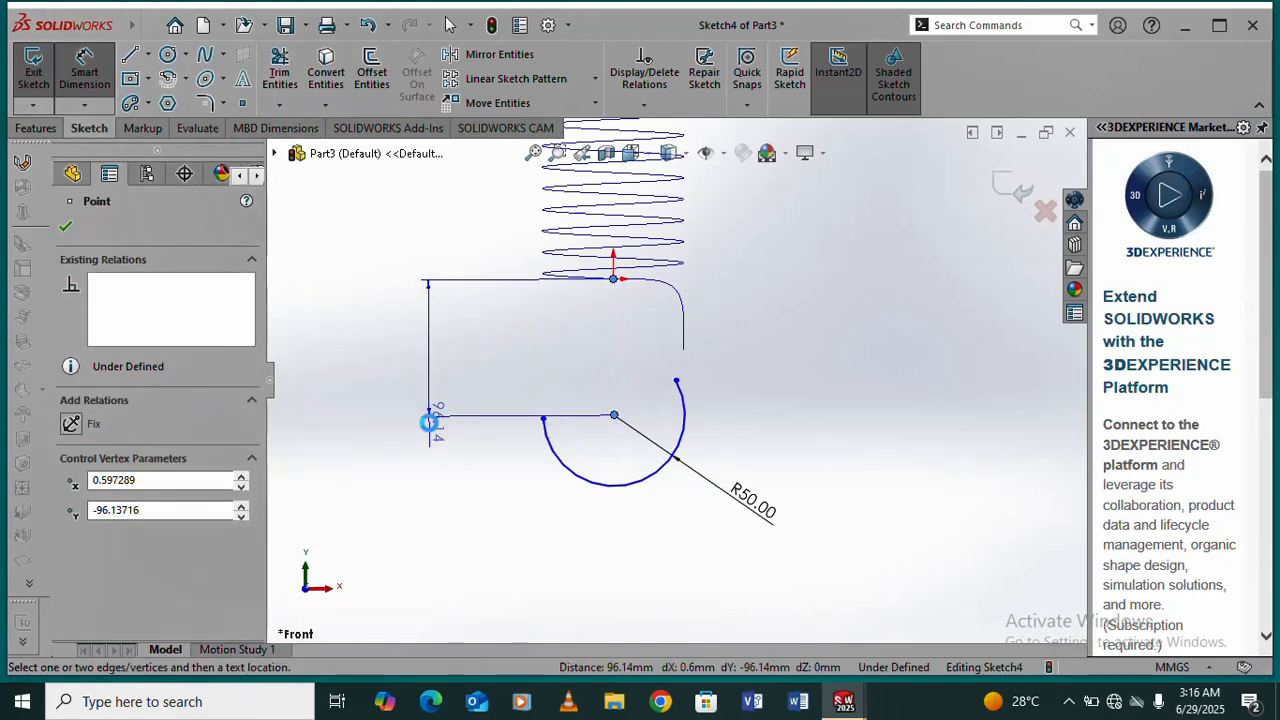
click(429, 428)
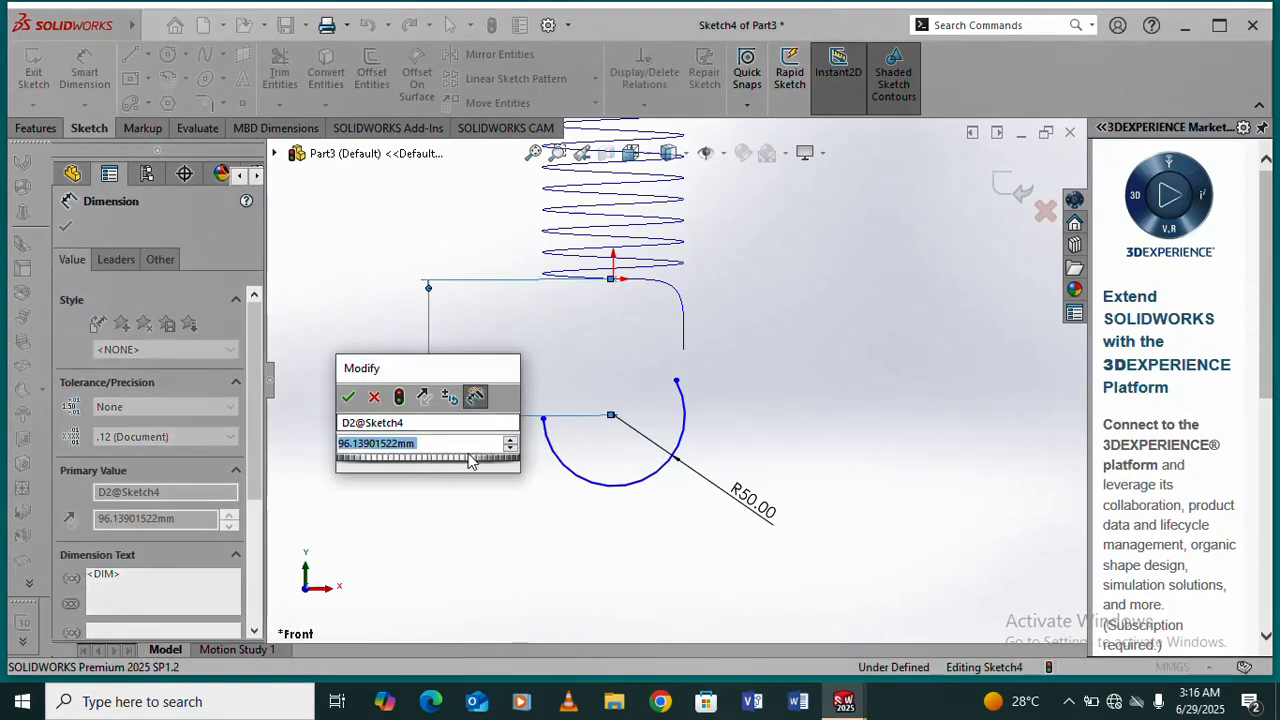
text(50)
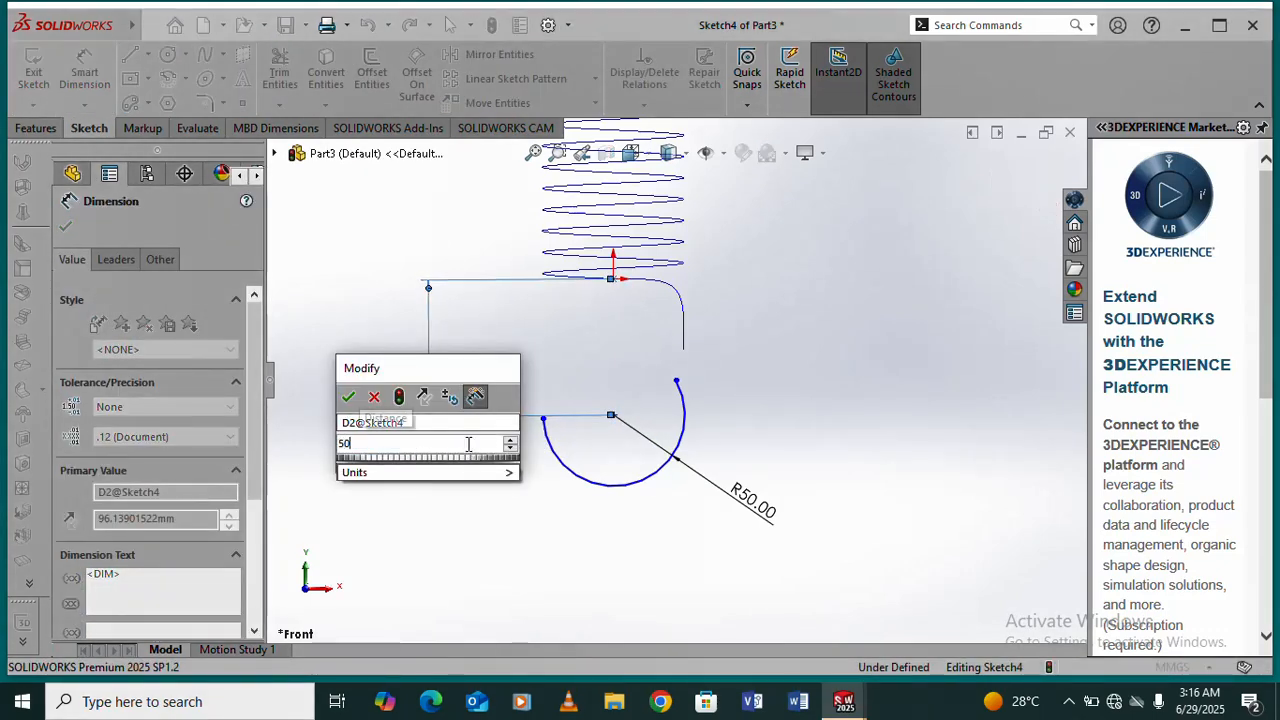
click(349, 397)
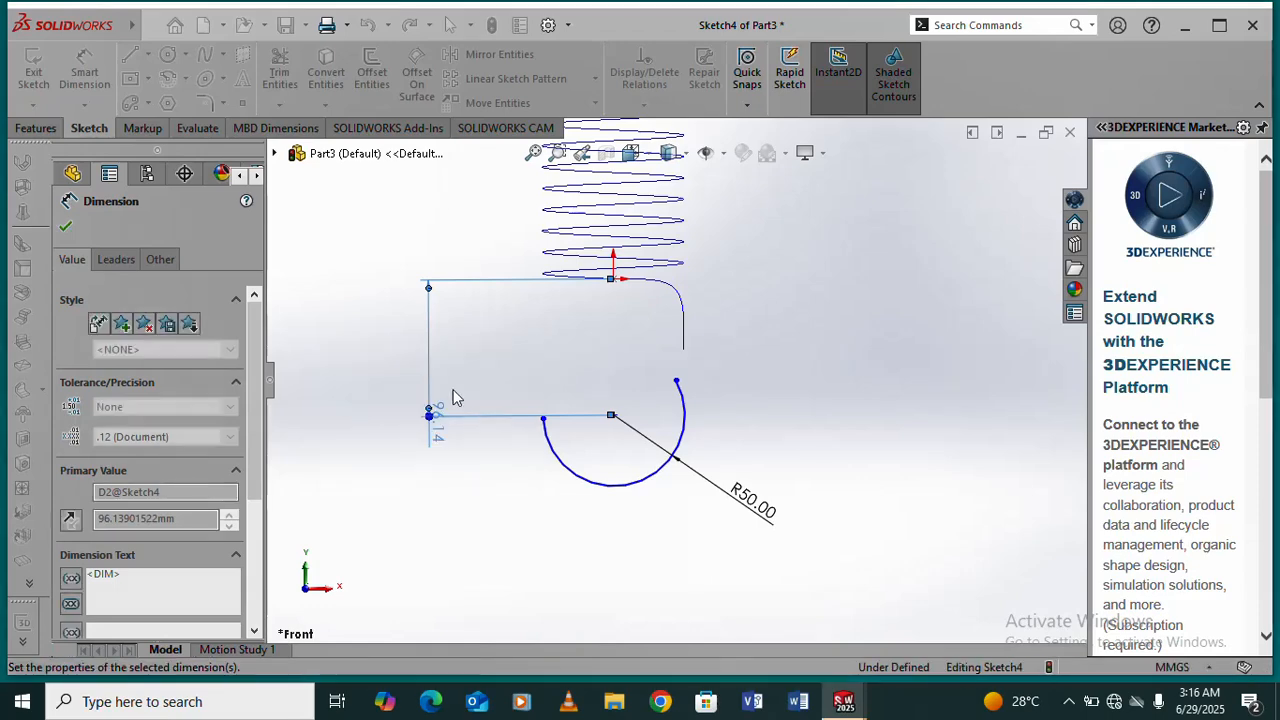
click(766, 310)
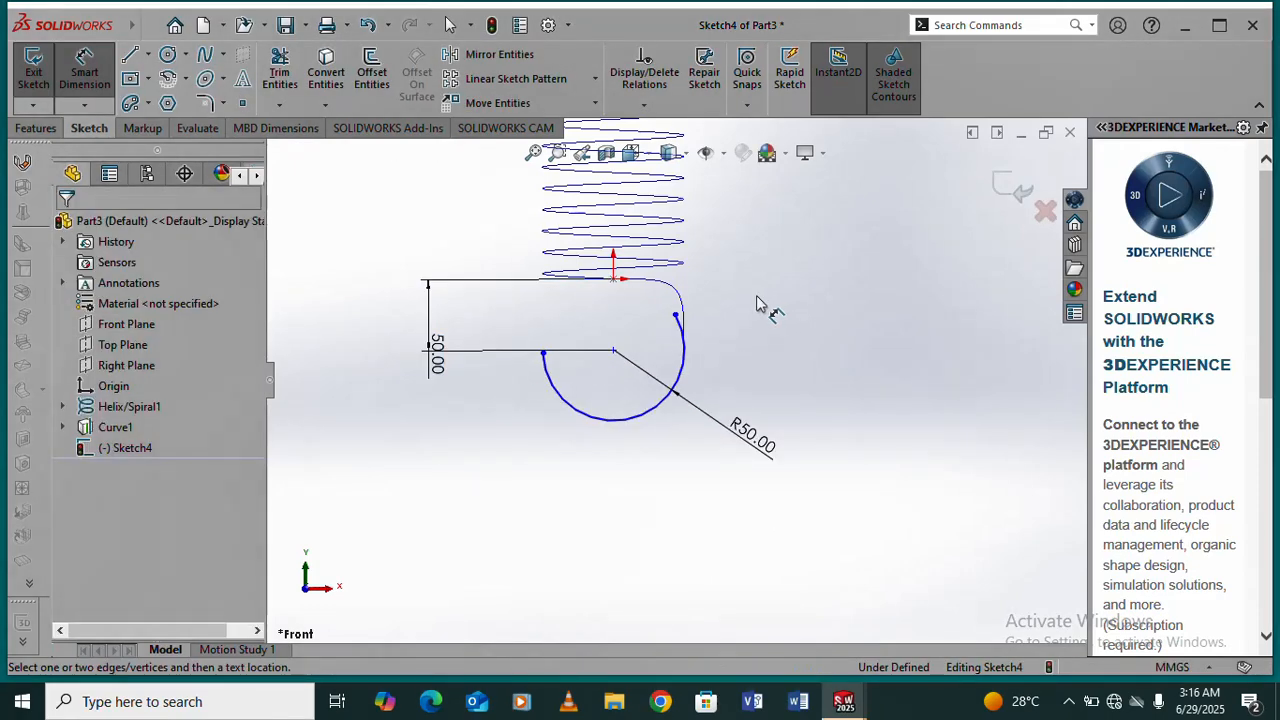
- Add a Horizontal relation between the arc's centre point and its end nearest the projected curve, and check how the two ends meet
right_click(820, 304)
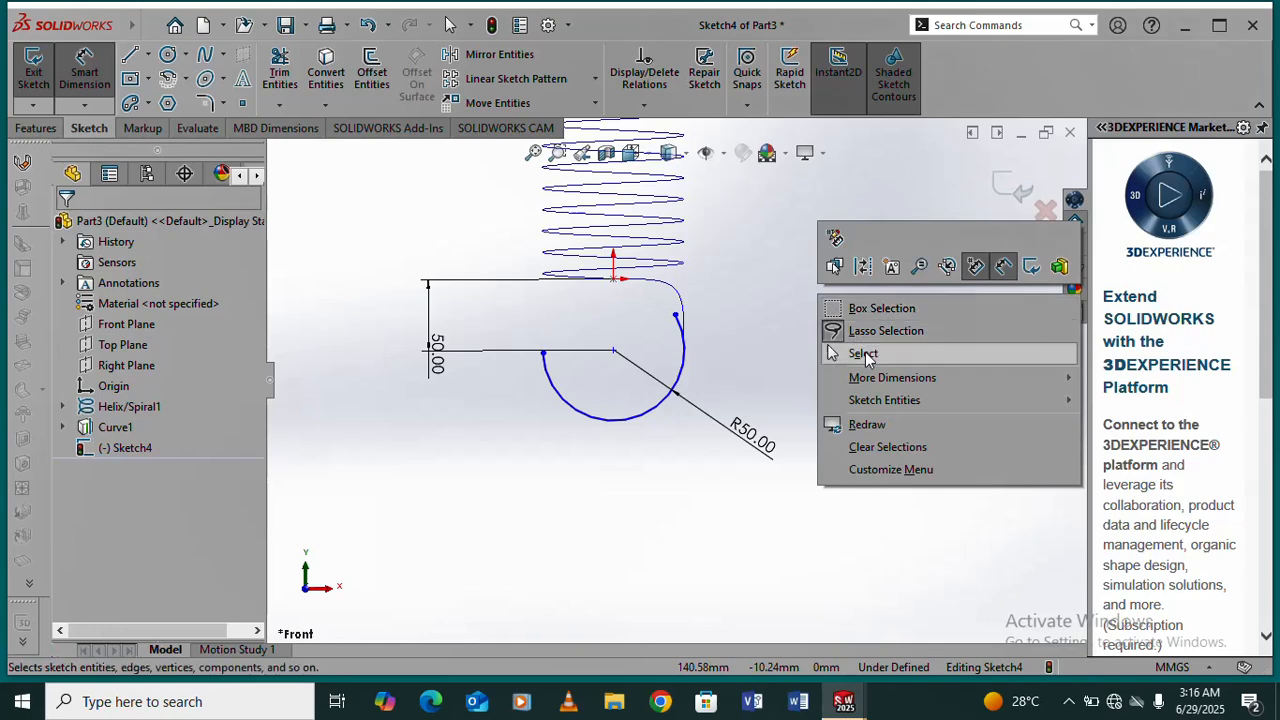
click(864, 350)
click(676, 316)
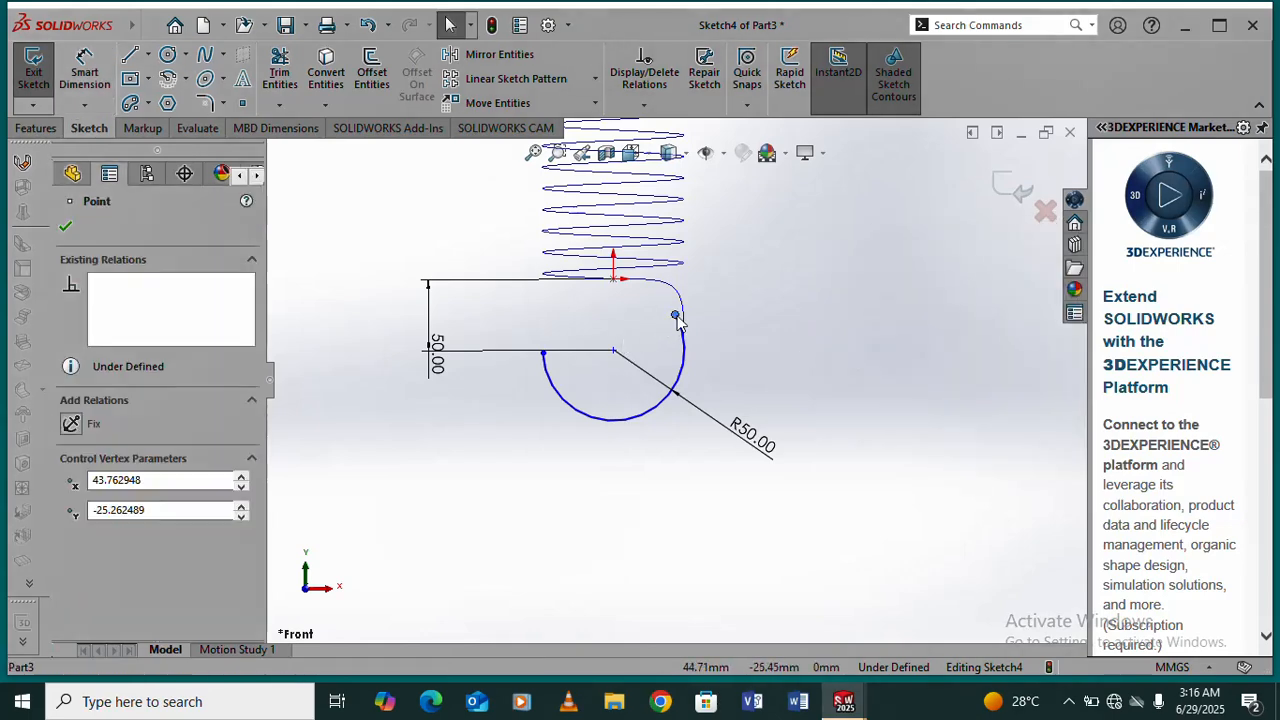
ctrl+click(614, 350)
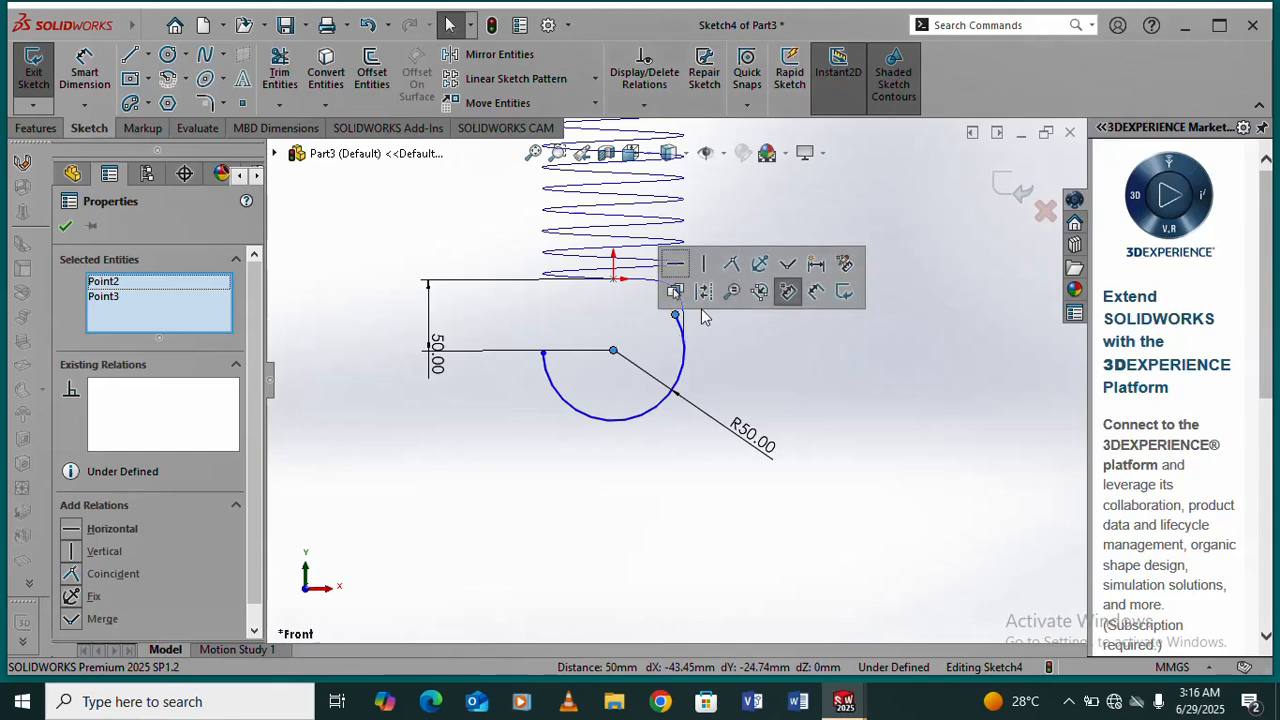
click(677, 266)
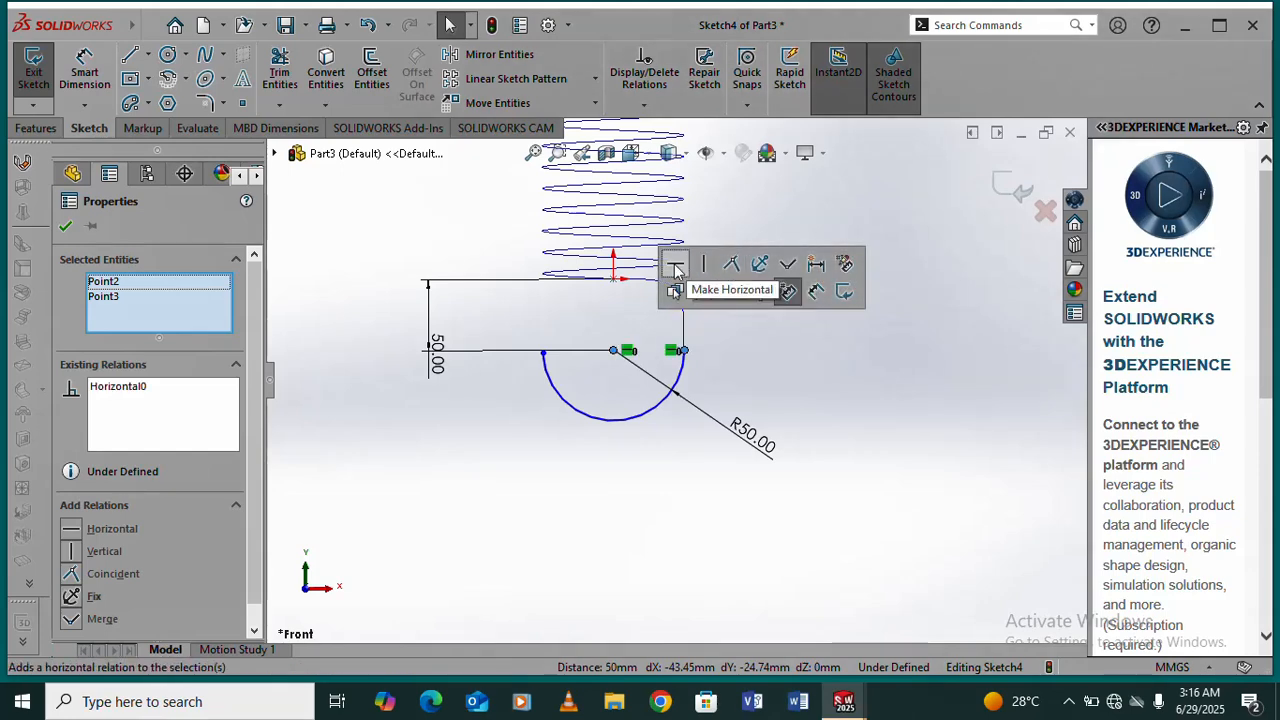
click(742, 373)
scroll(689, 357, down, 10)
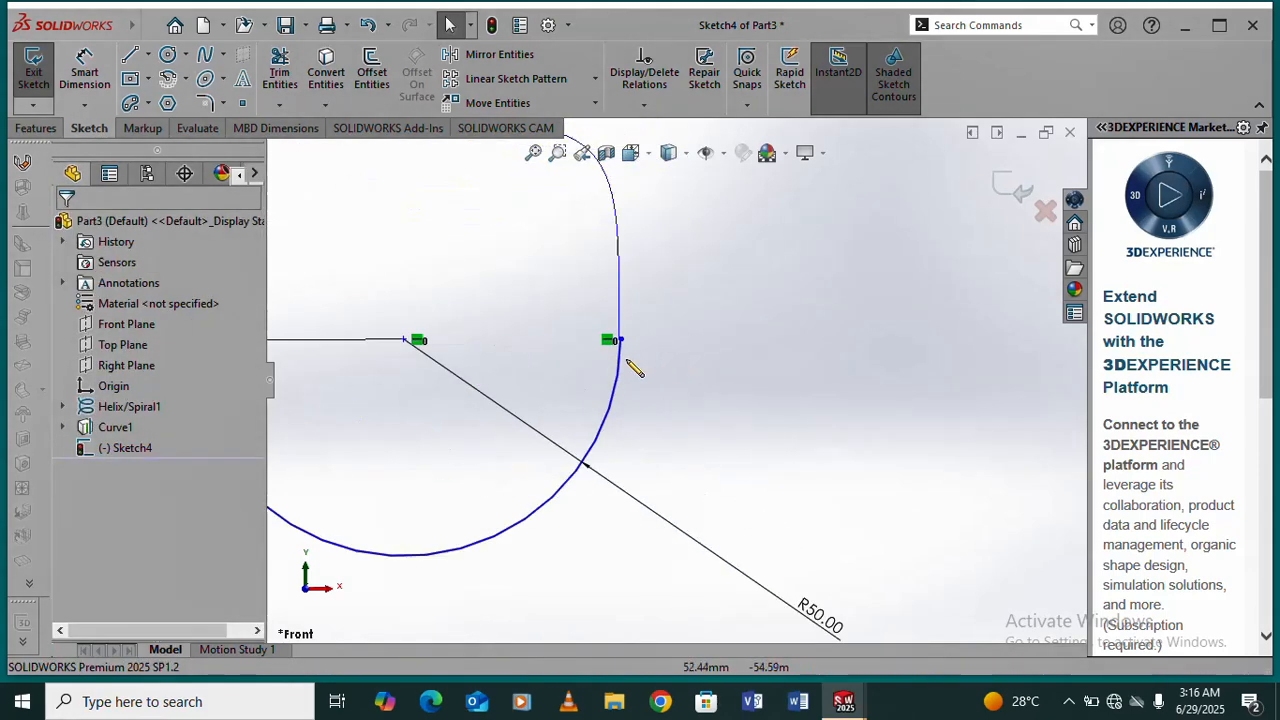
scroll(698, 376, down, 6)
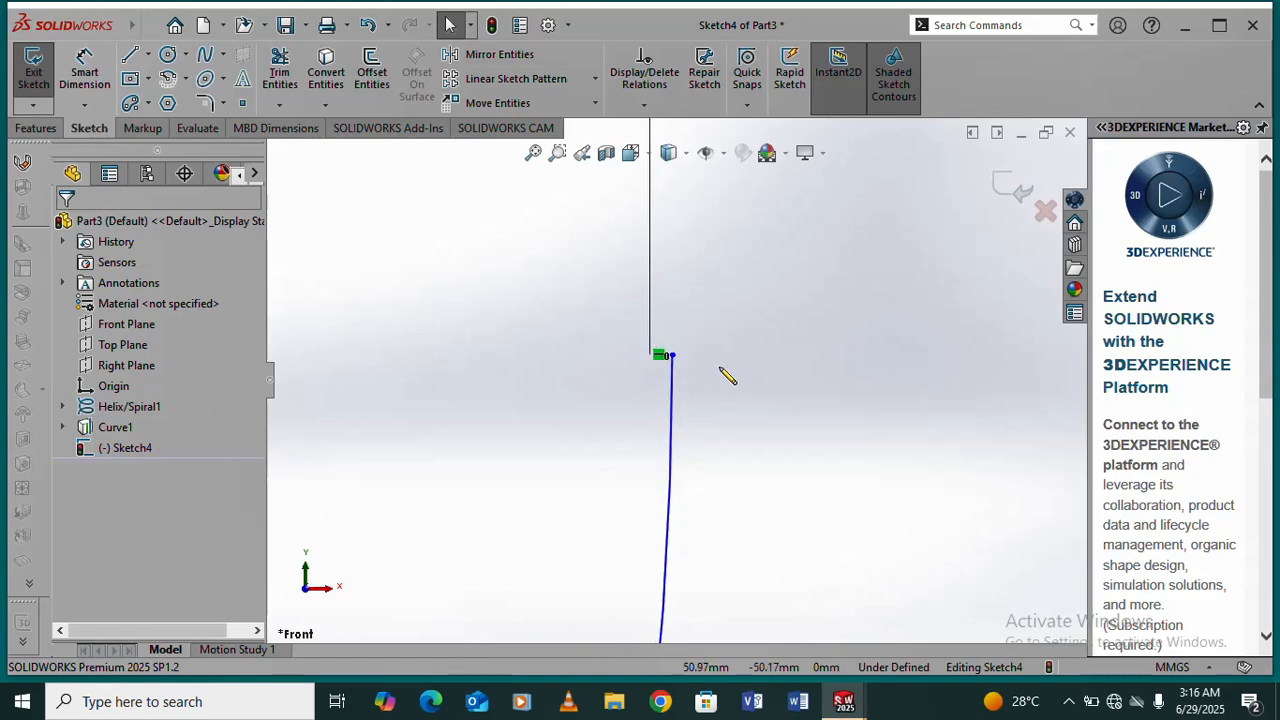
scroll(775, 337, up, 10)
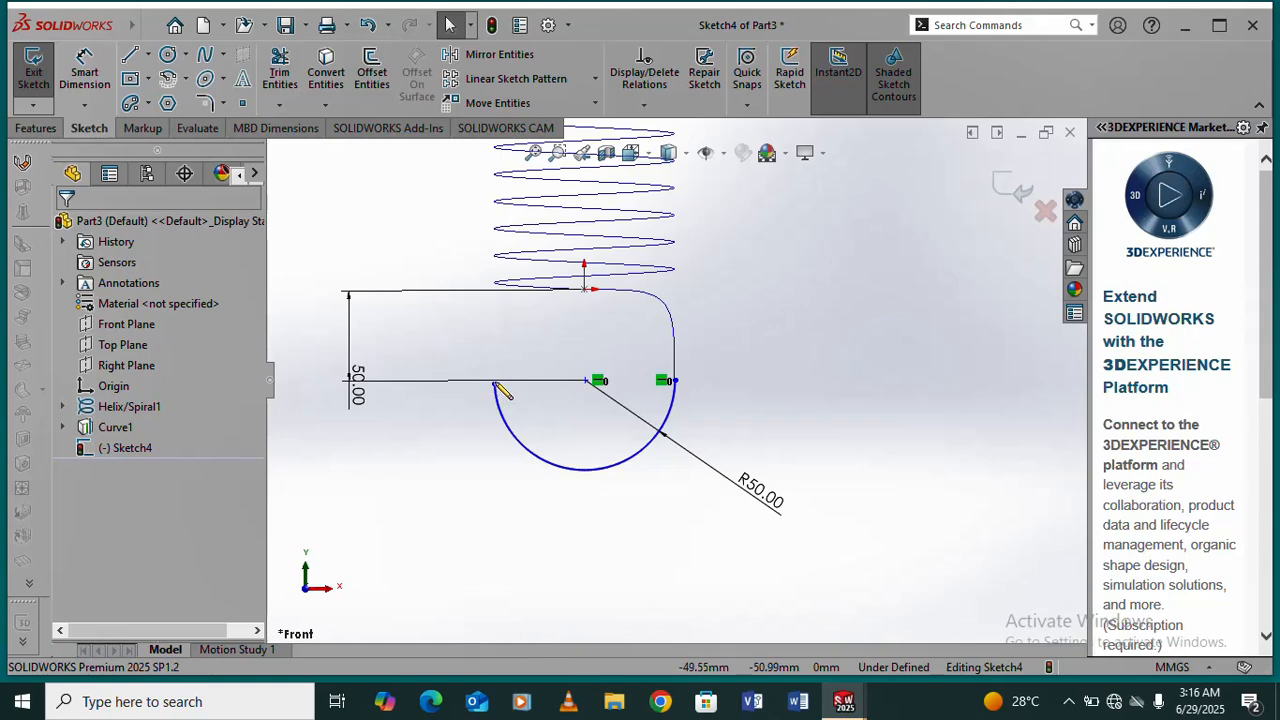
- Shorten the hook arc from its free end, and dimension the horizontal distance from the origin to its other end as 50 mm
drag(496, 385, 503, 420)
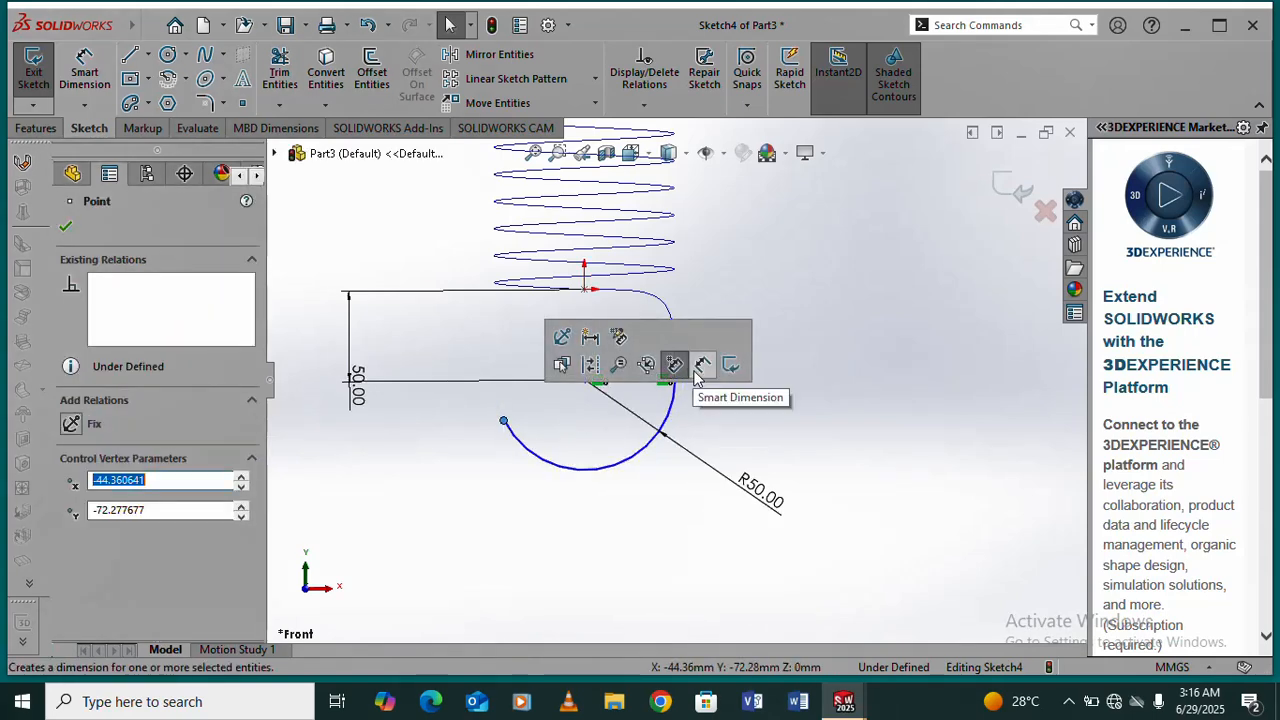
click(873, 331)
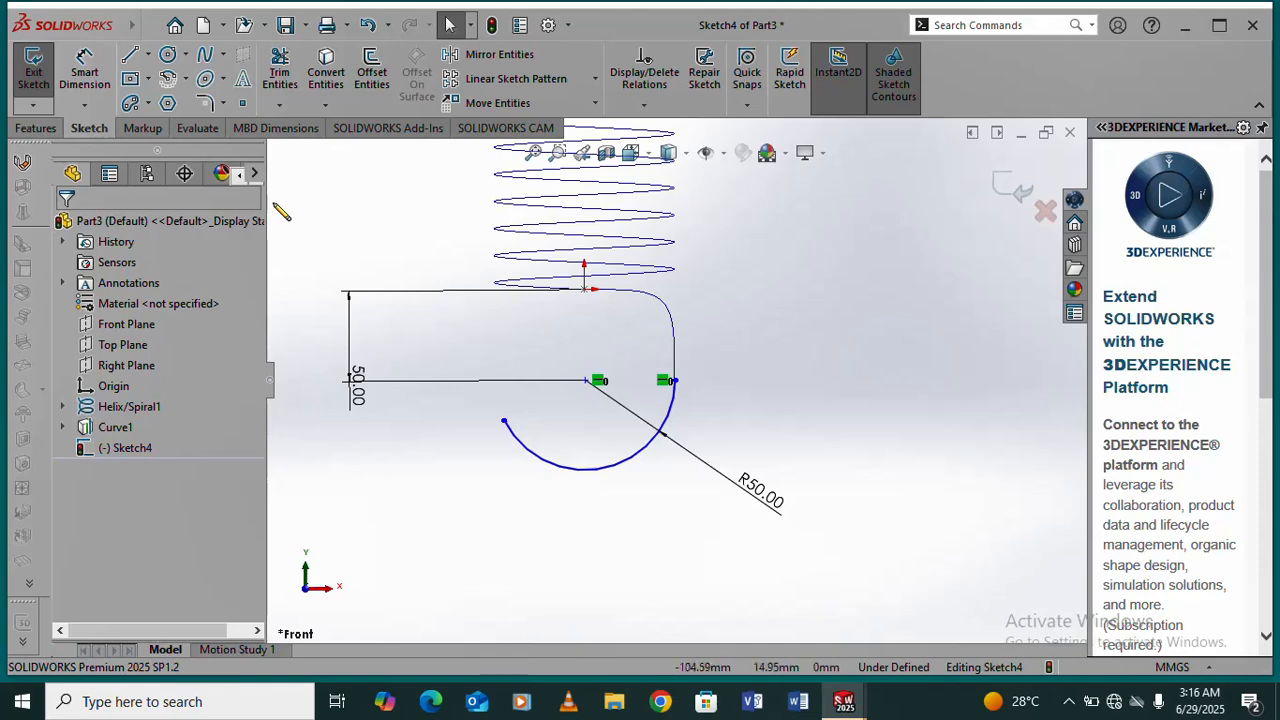
click(84, 72)
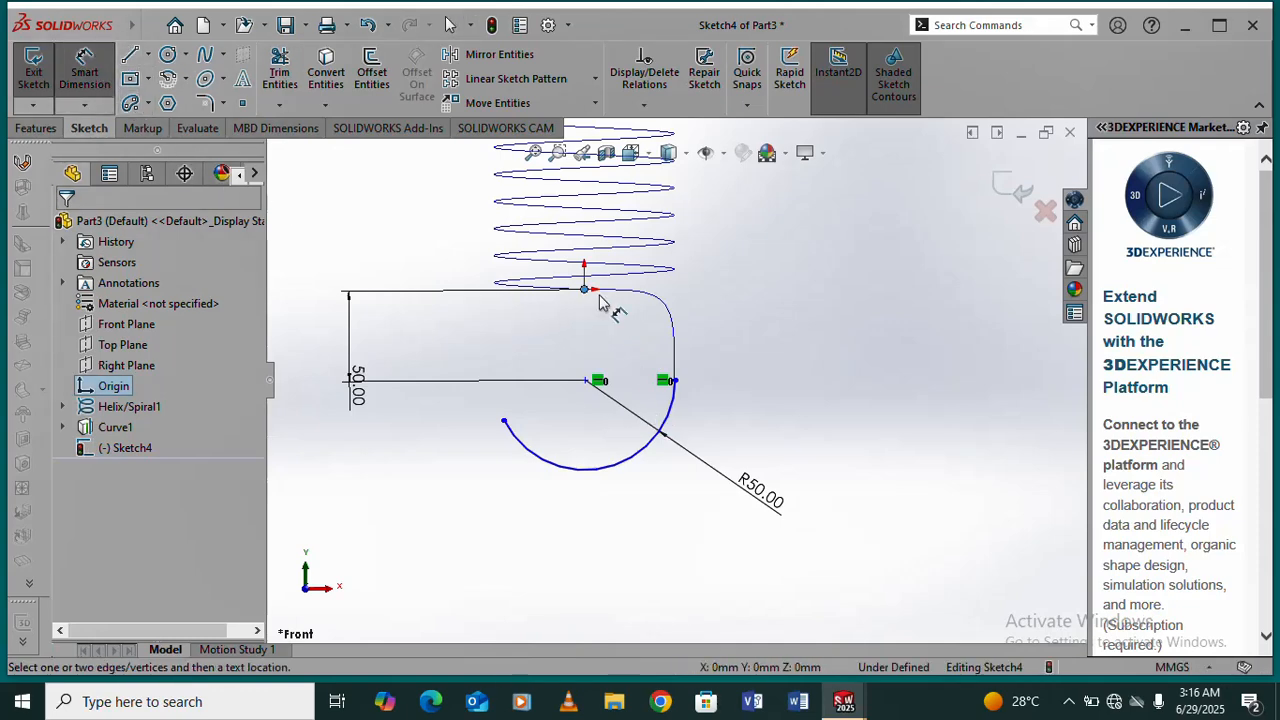
click(675, 382)
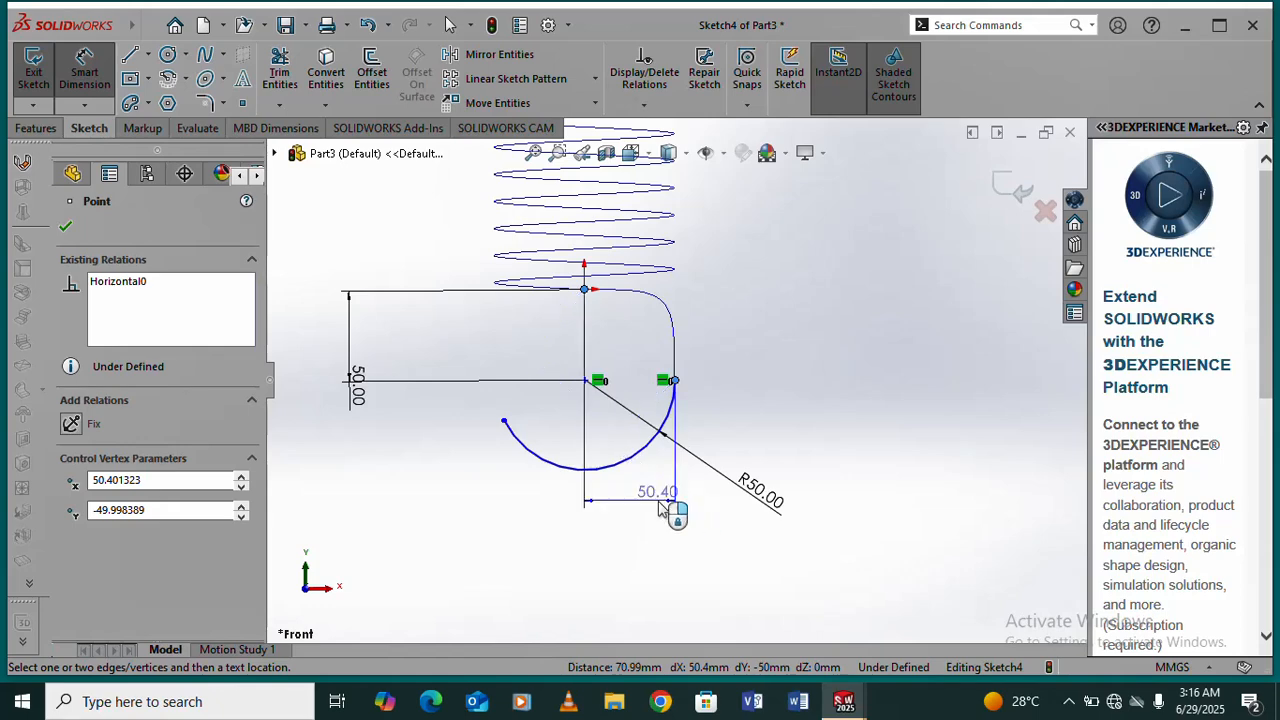
click(648, 534)
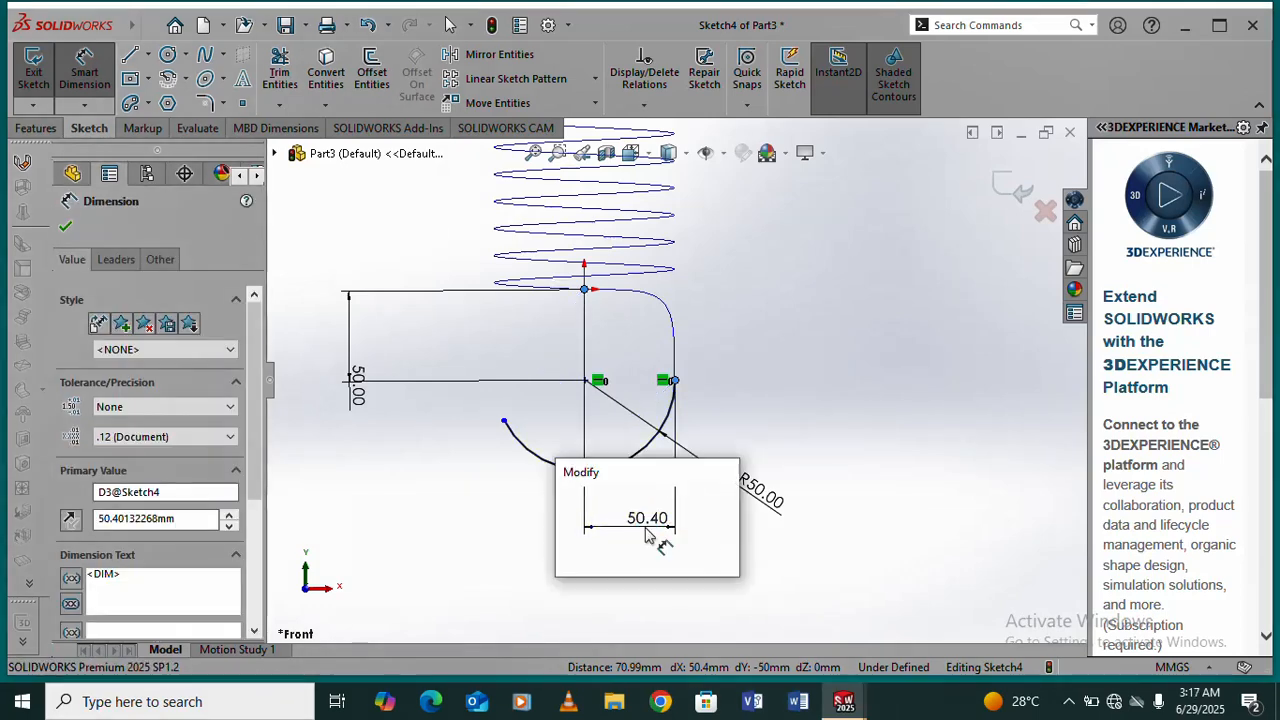
text(50)
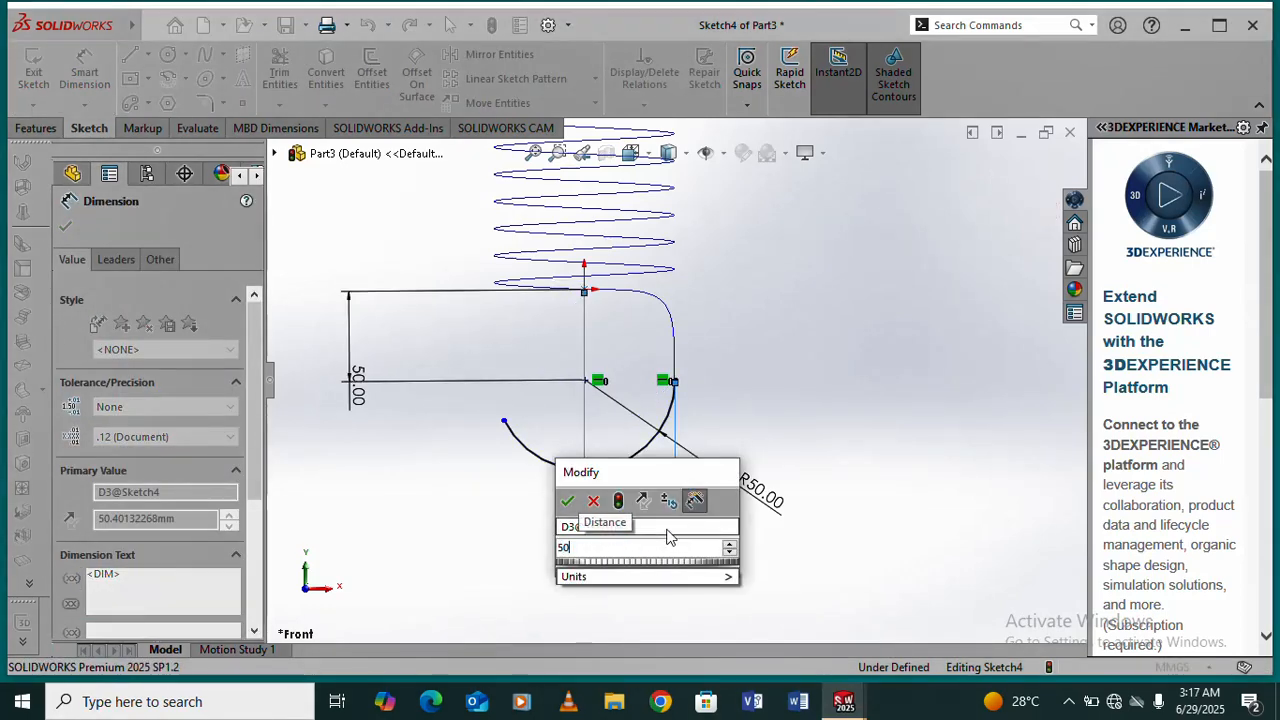
click(568, 502)
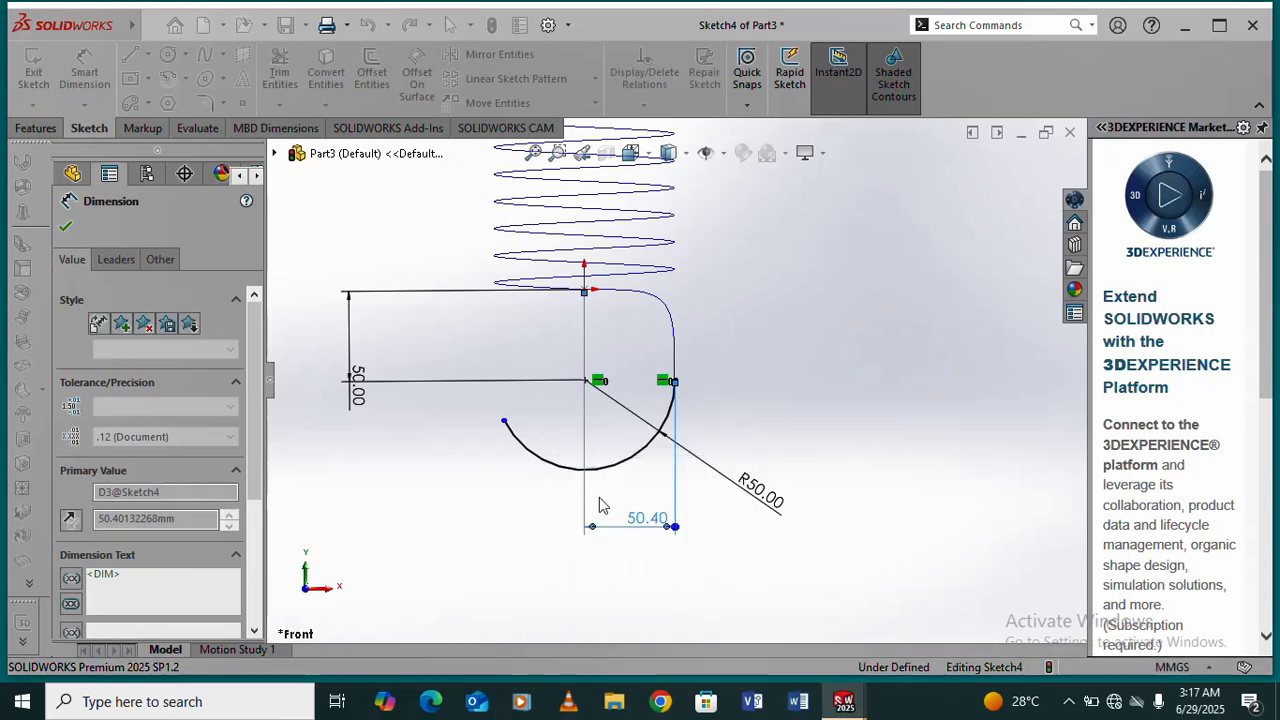
- Dimension the angle between the arc's two ends about its centre point as 150°
scroll(658, 408, down, 5)
scroll(685, 371, down, 5)
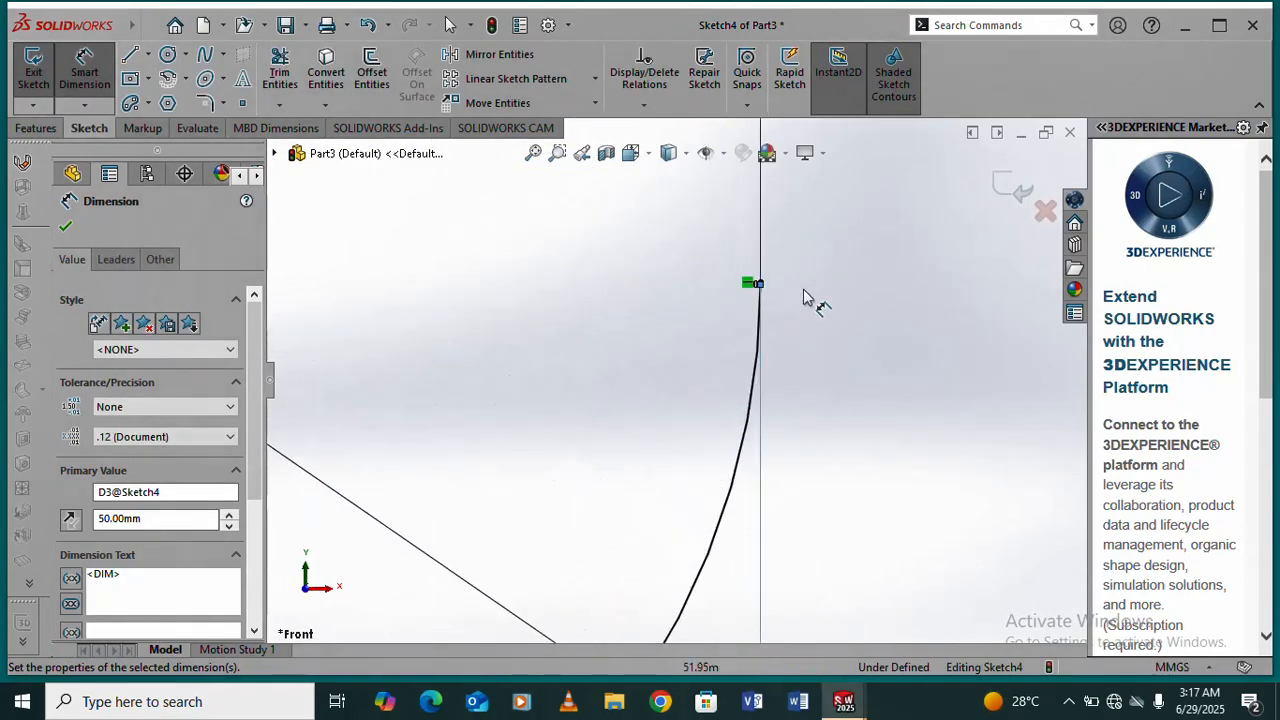
scroll(805, 290, down, 5)
scroll(672, 352, down, 4)
scroll(676, 350, up, 15)
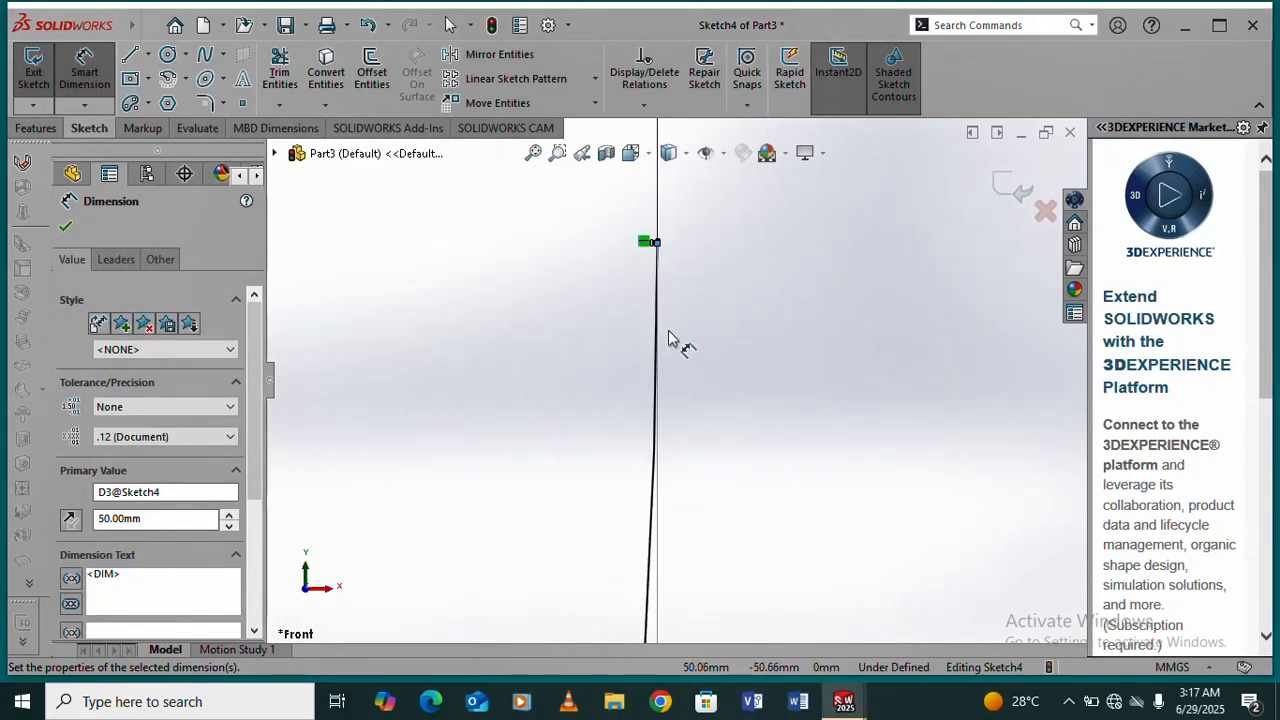
scroll(605, 417, down, 3)
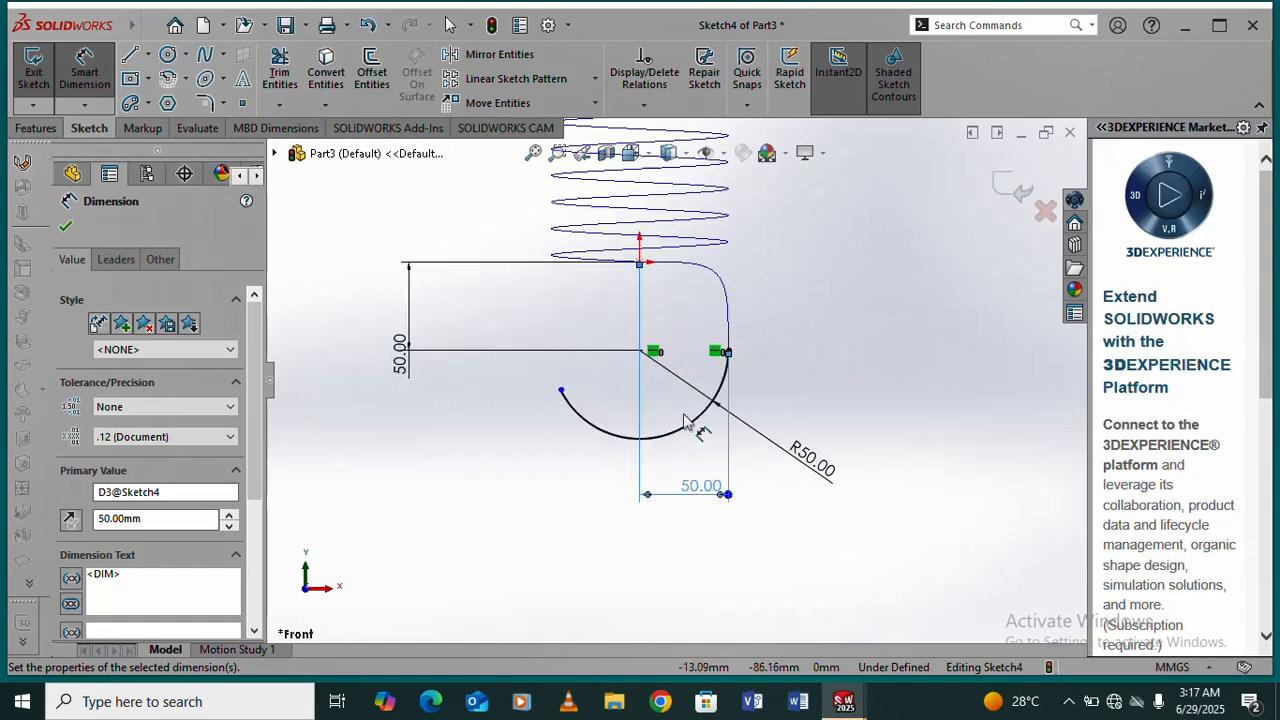
click(562, 391)
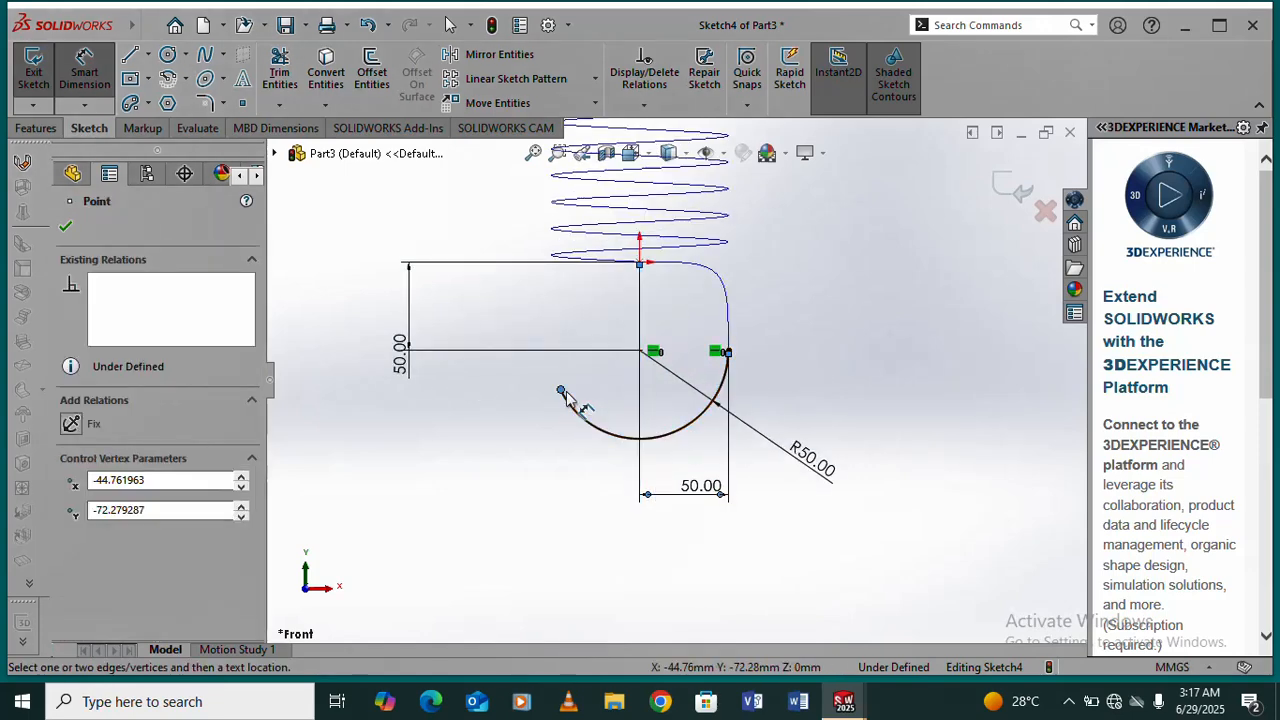
click(640, 351)
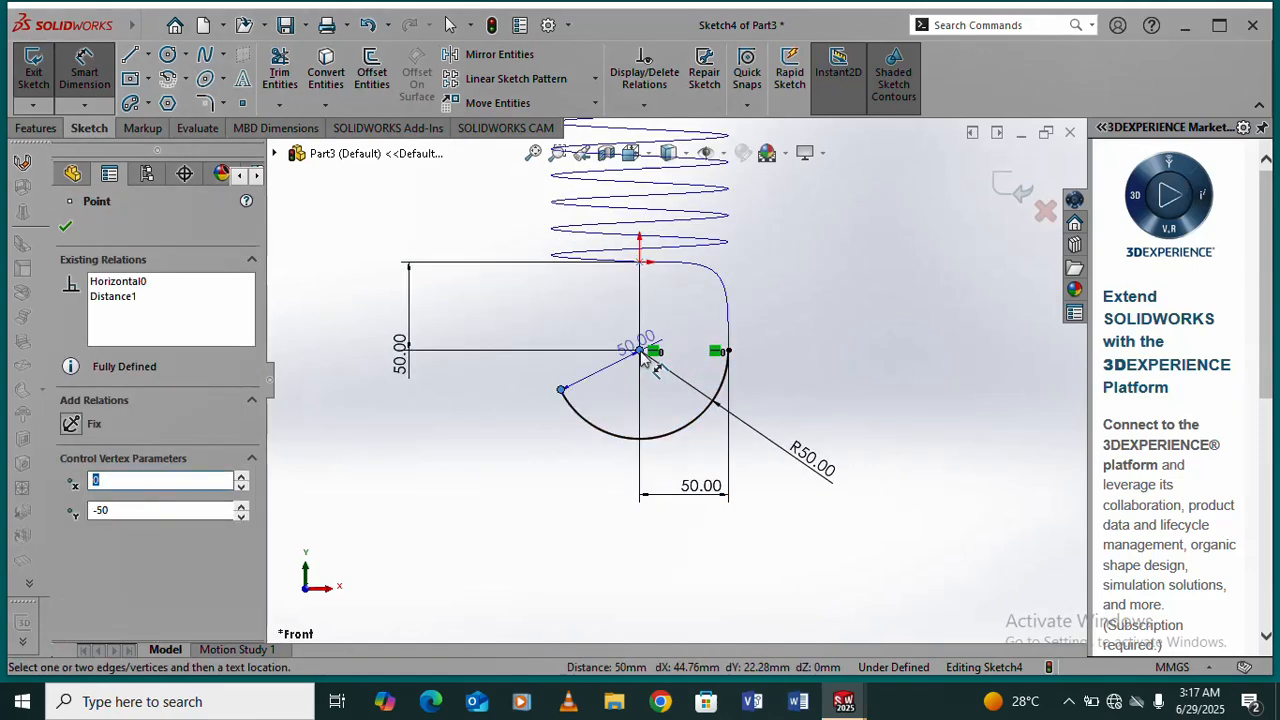
click(728, 352)
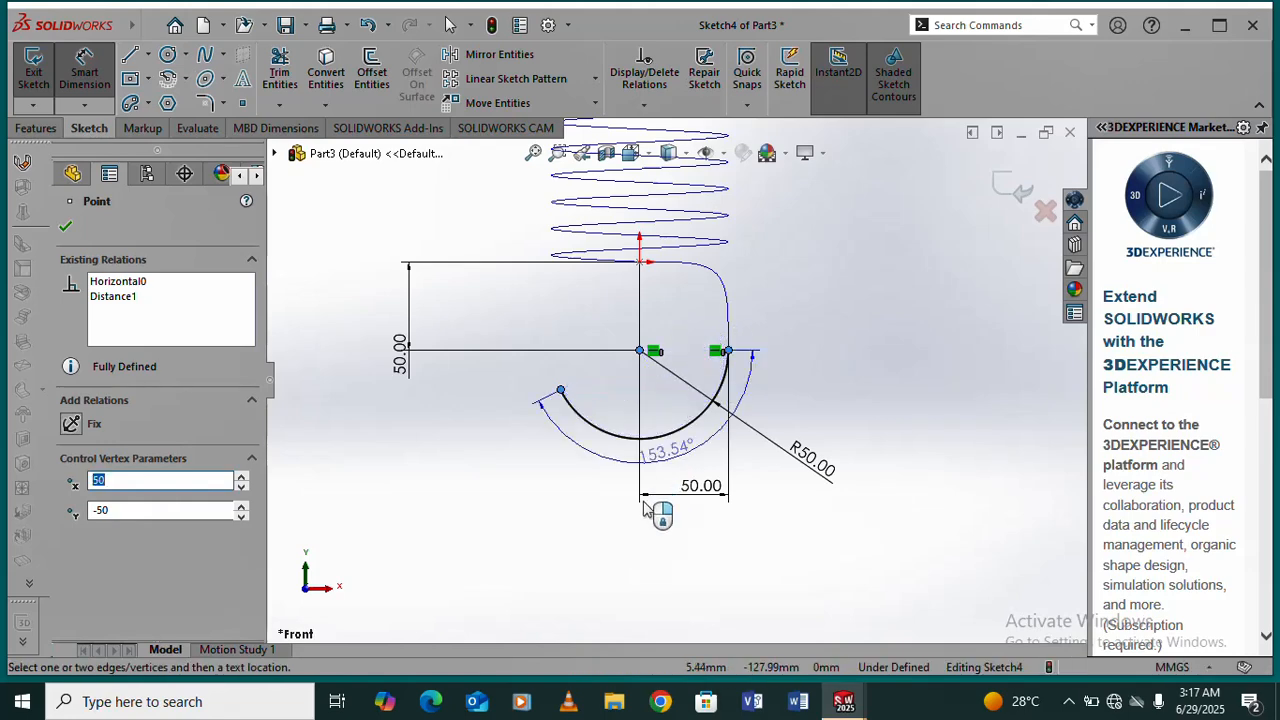
click(689, 517)
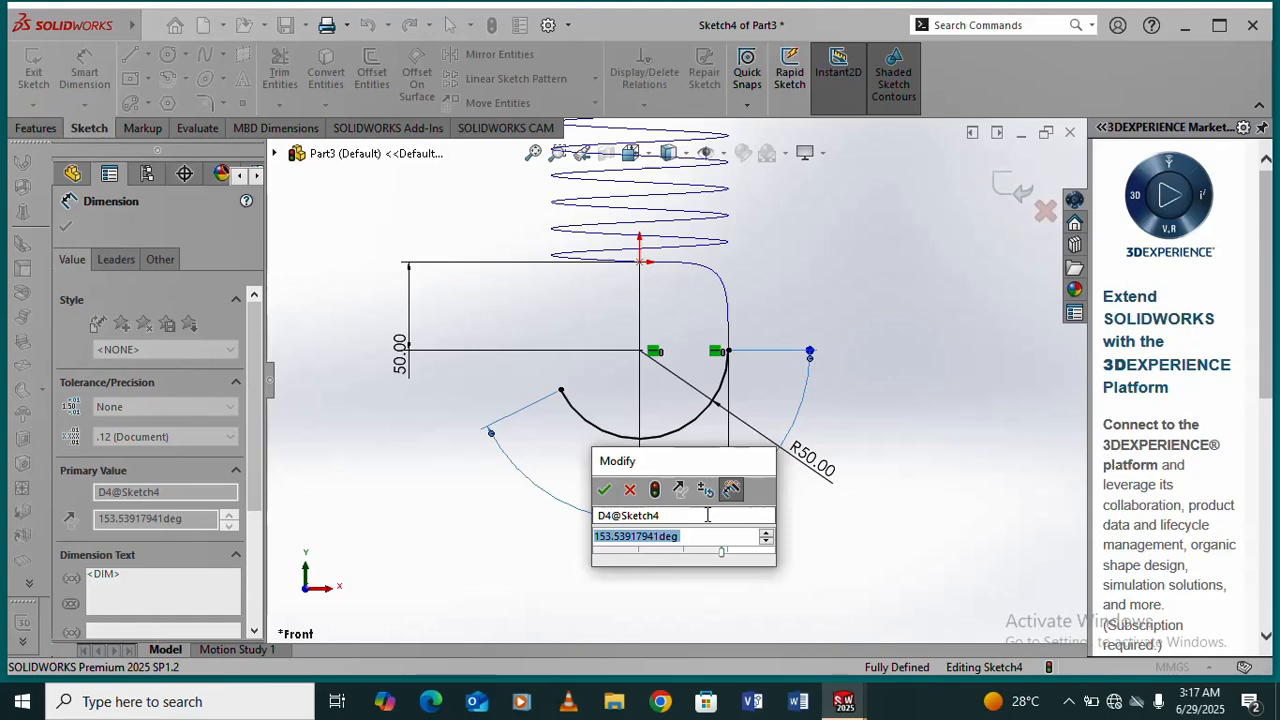
text(150)
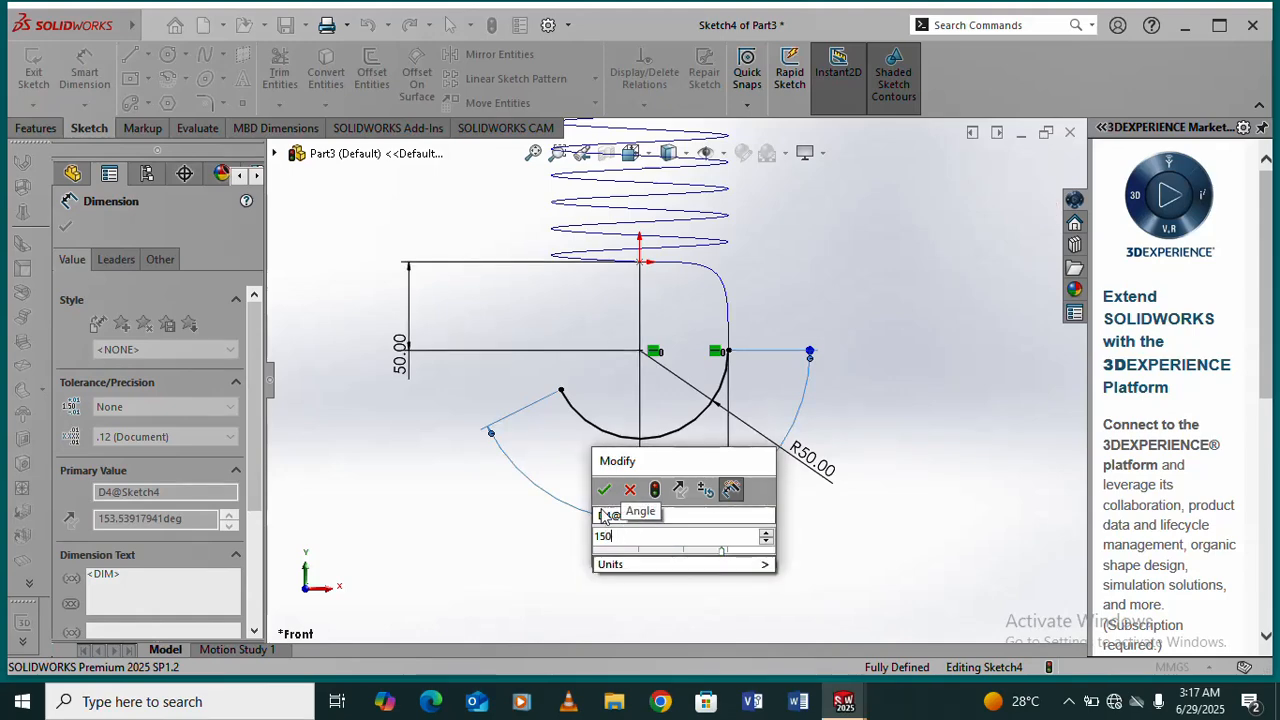
key(Return)
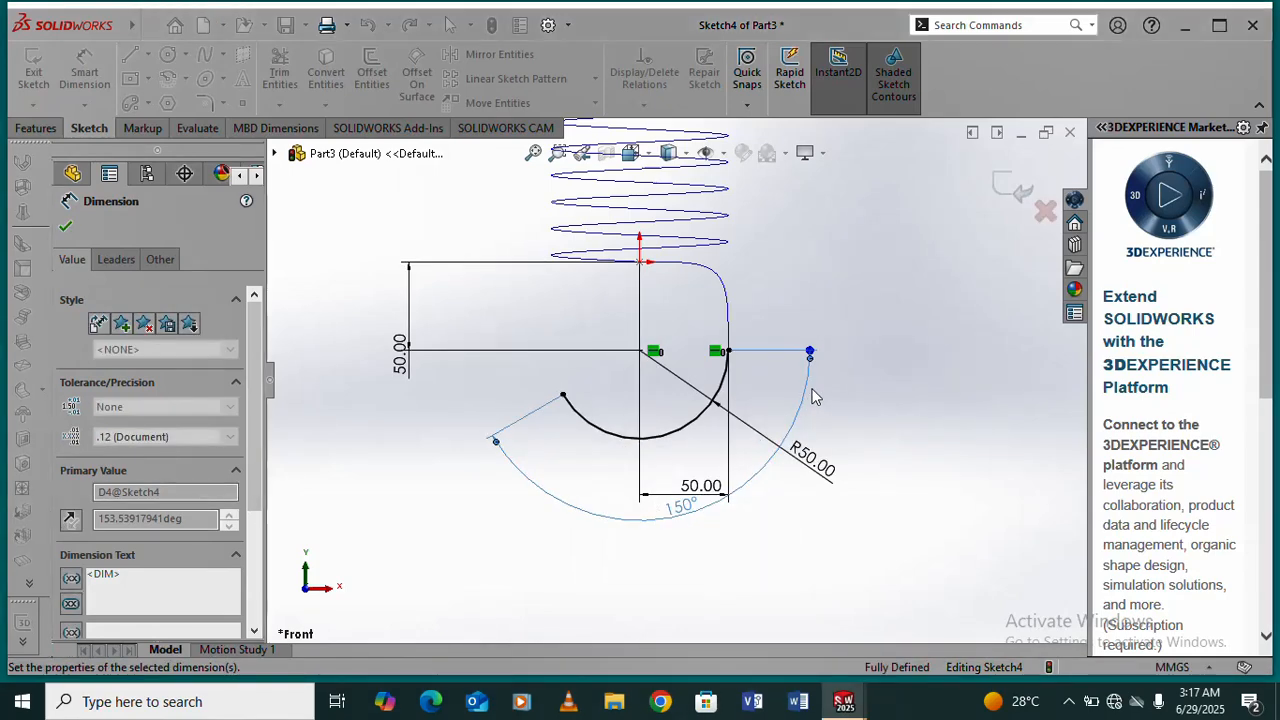
- Finish the hook arc sketch and check the helix, projected curve and arc from an angled view
scroll(805, 390, up, 2)
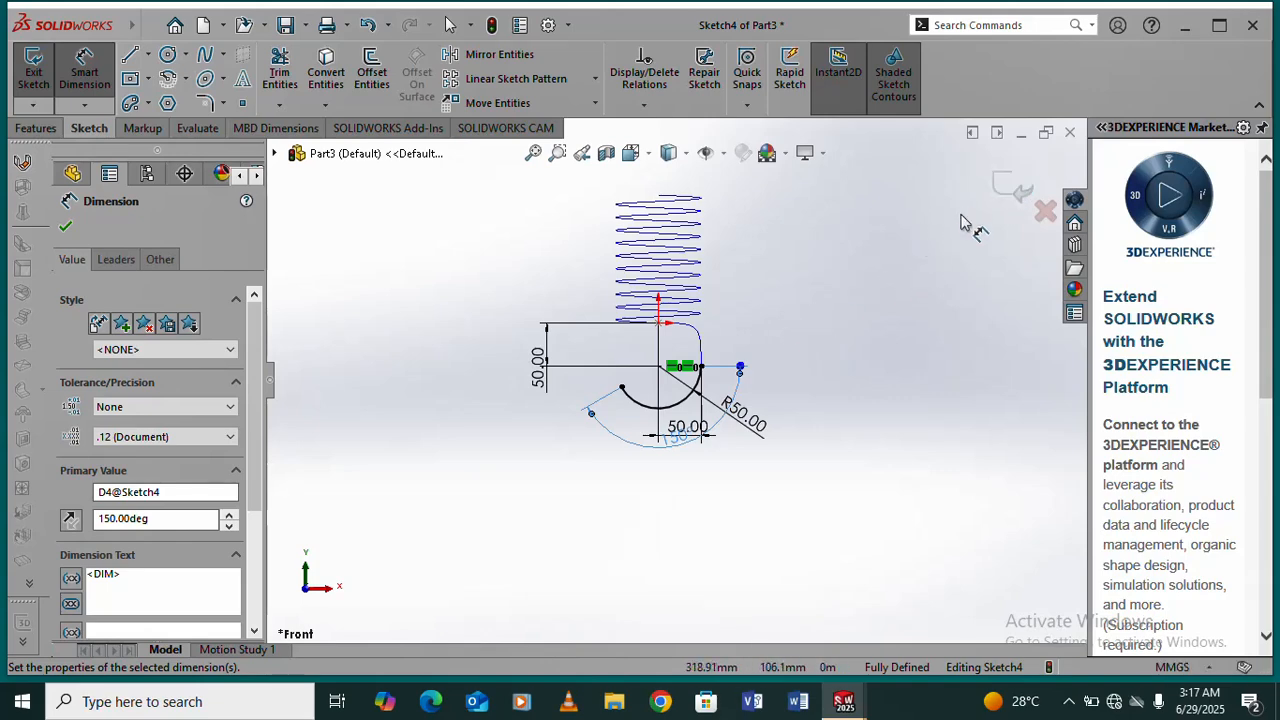
click(1016, 190)
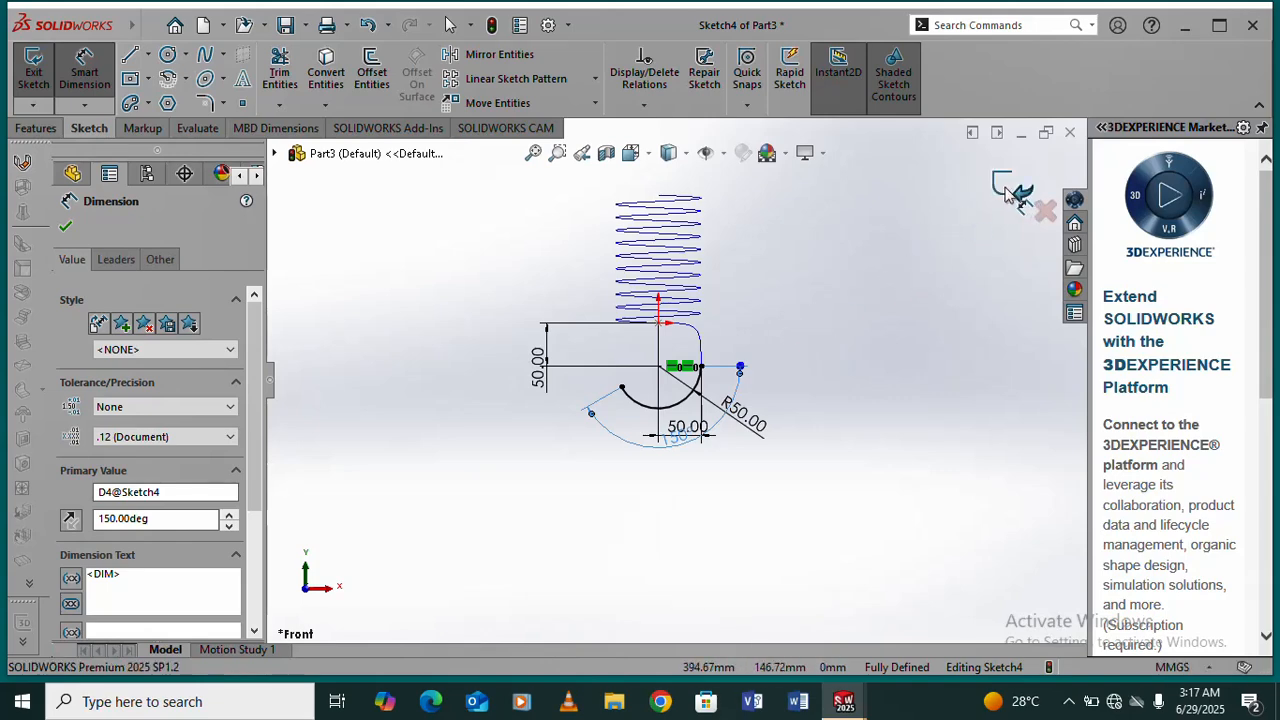
scroll(676, 402, down, 1)
middle_drag(676, 402, 680, 263)
scroll(672, 320, down, 2)
scroll(672, 320, up, 2)
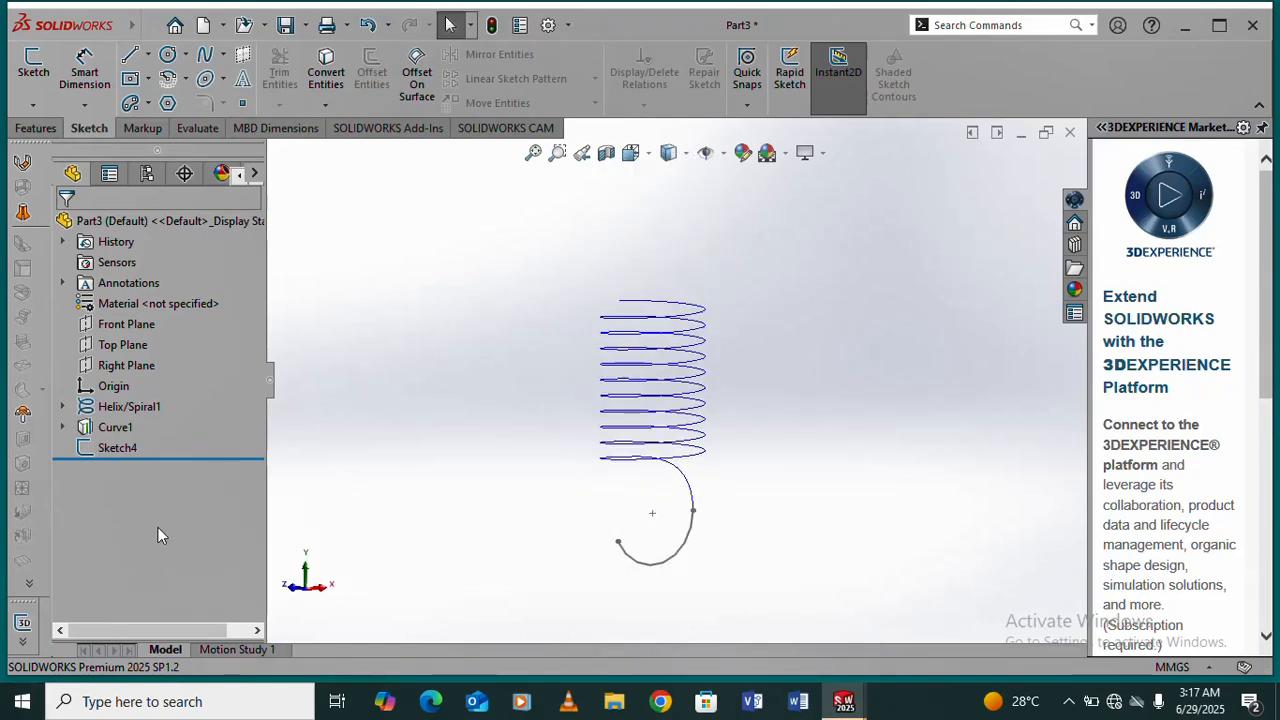
- Create a reference plane offset 150 mm above the Top Plane, at the upper end of the helix
click(118, 345)
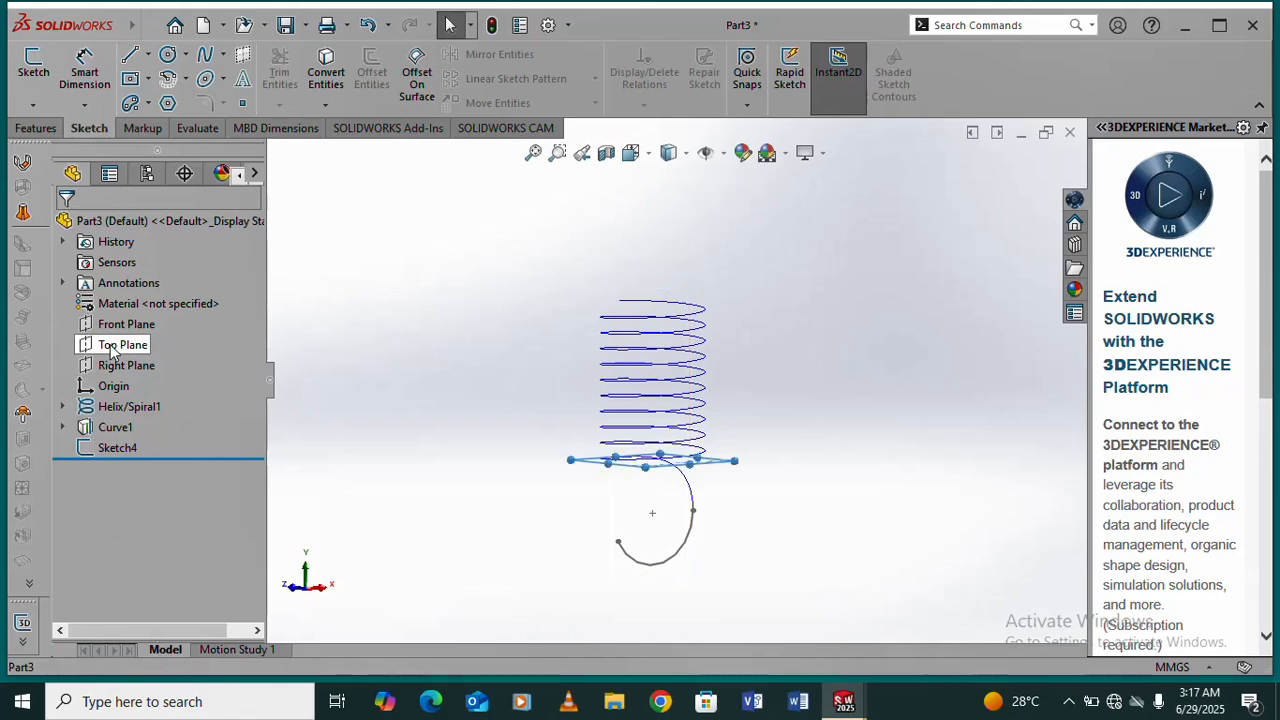
click(30, 128)
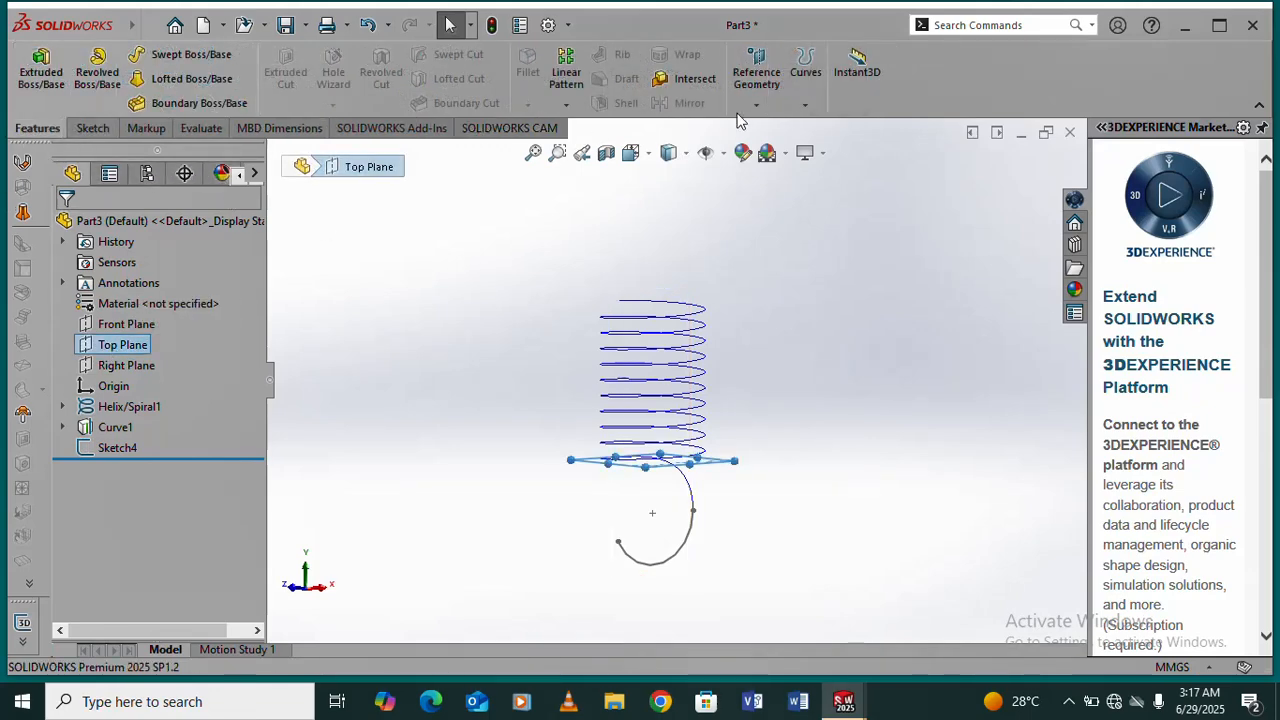
click(757, 106)
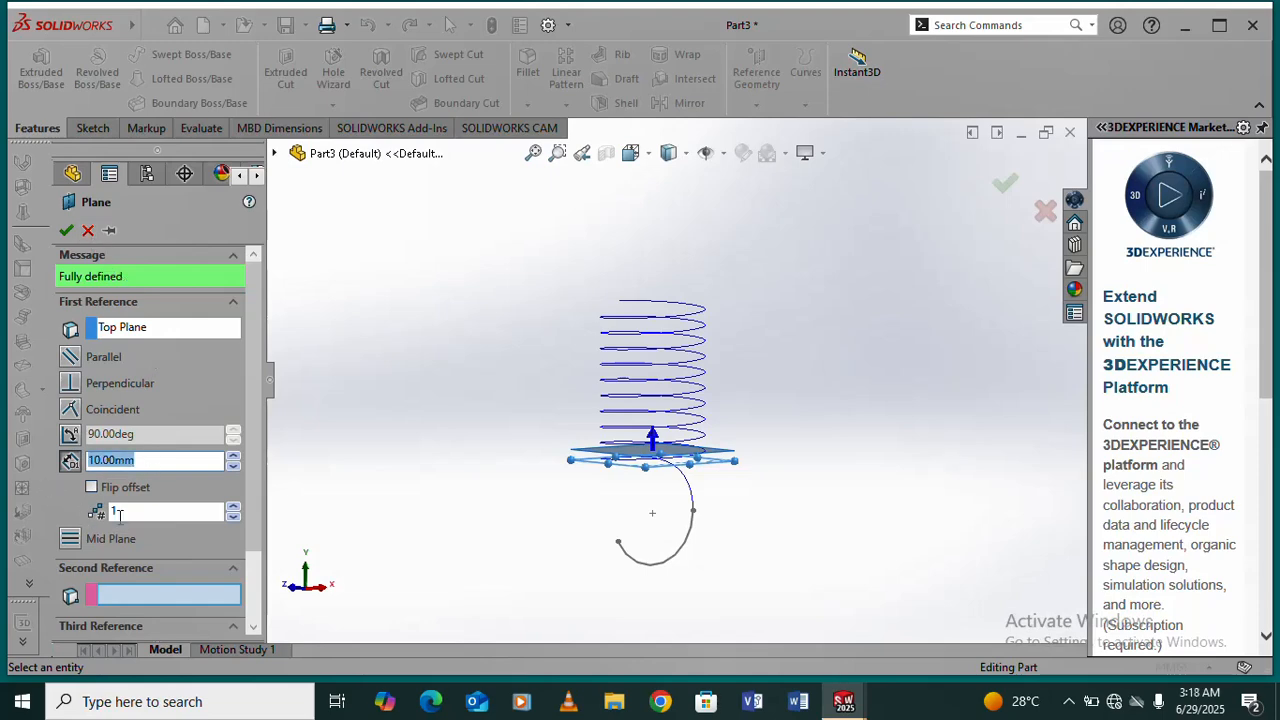
text(50)
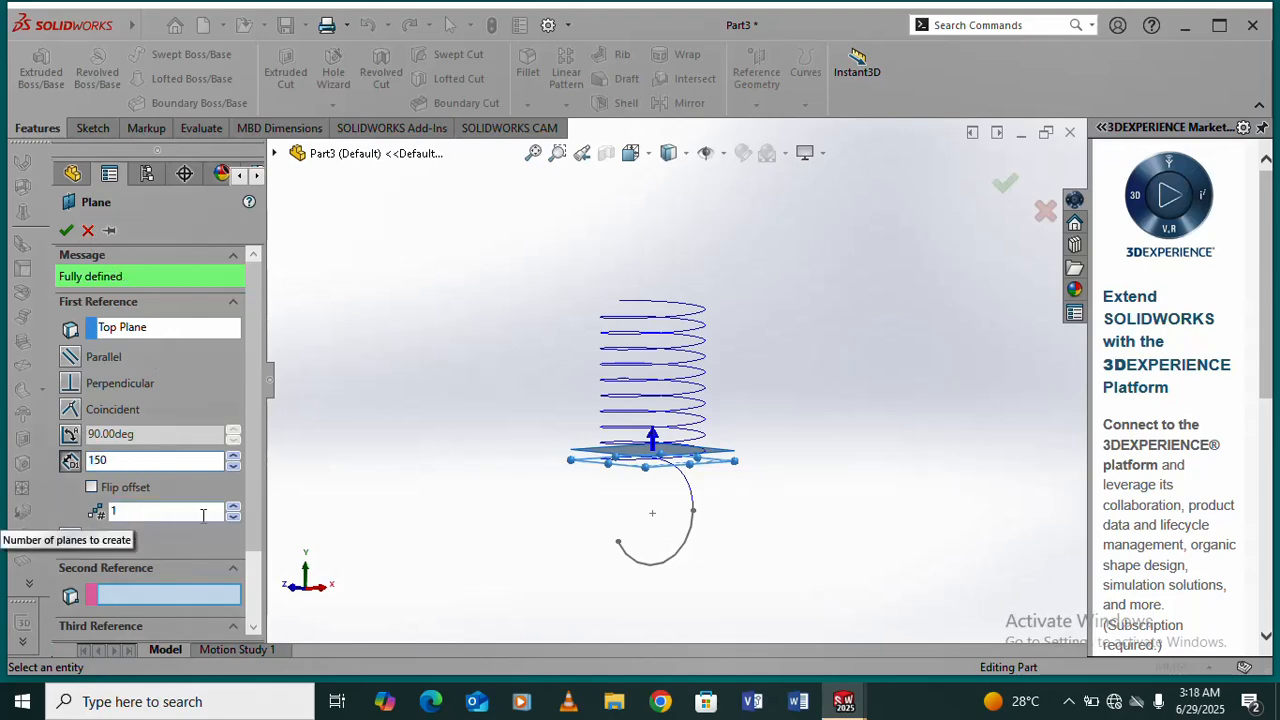
key(Return)
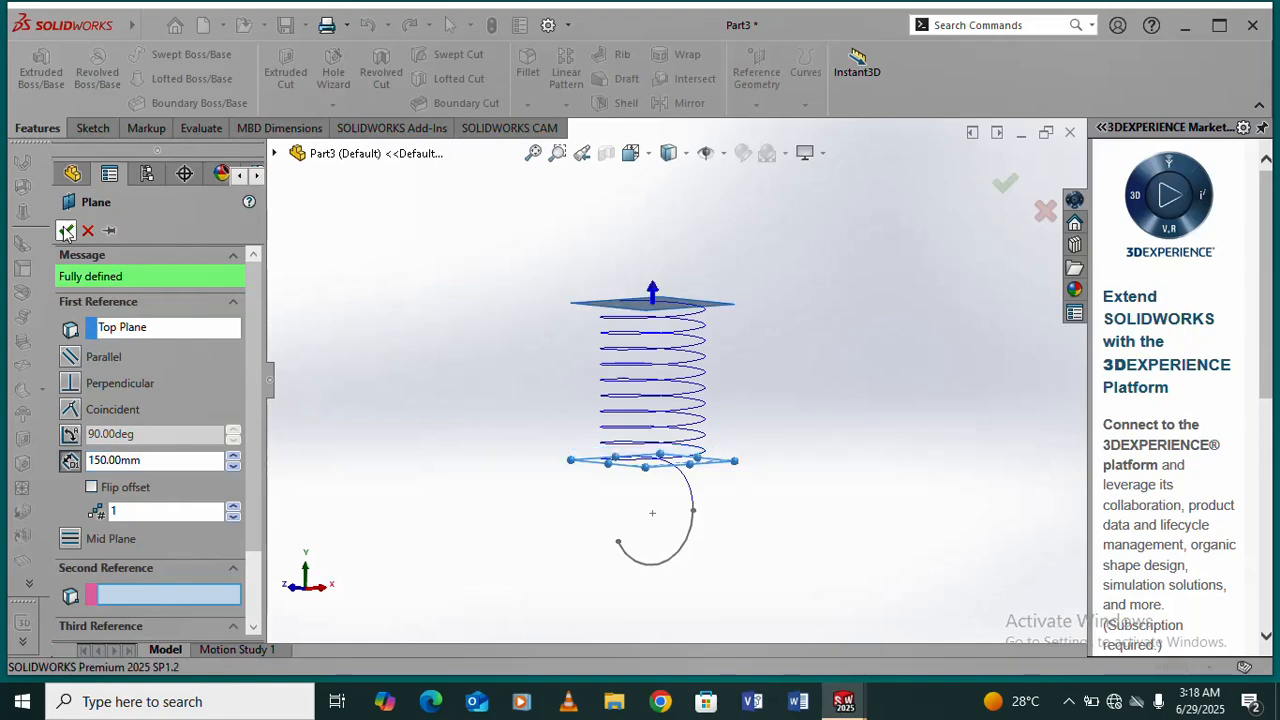
right_click(601, 257)
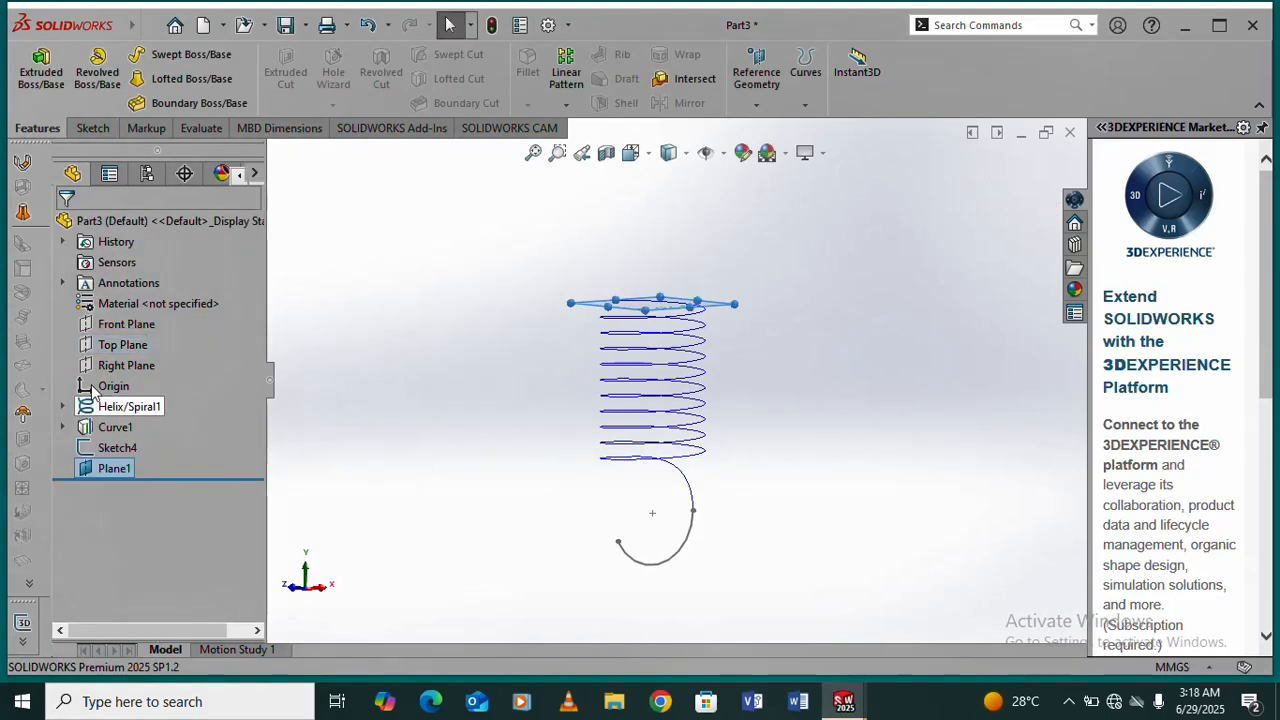
click(114, 468)
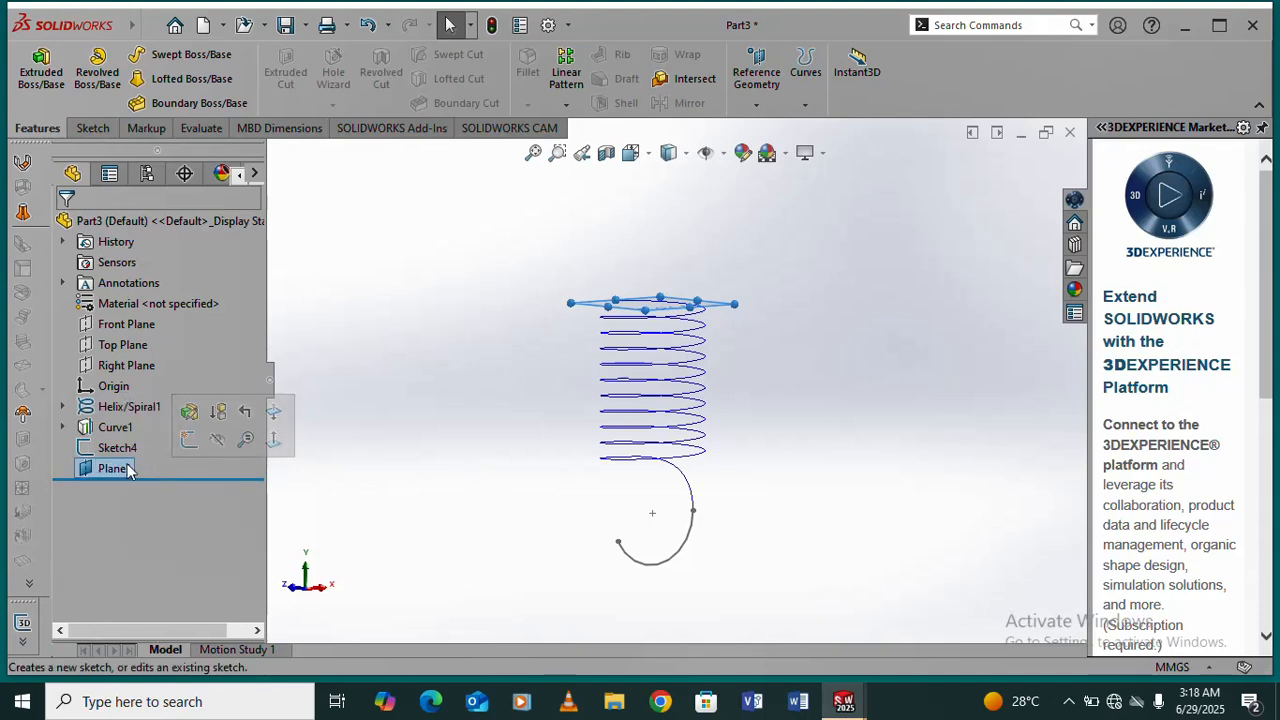
click(124, 465)
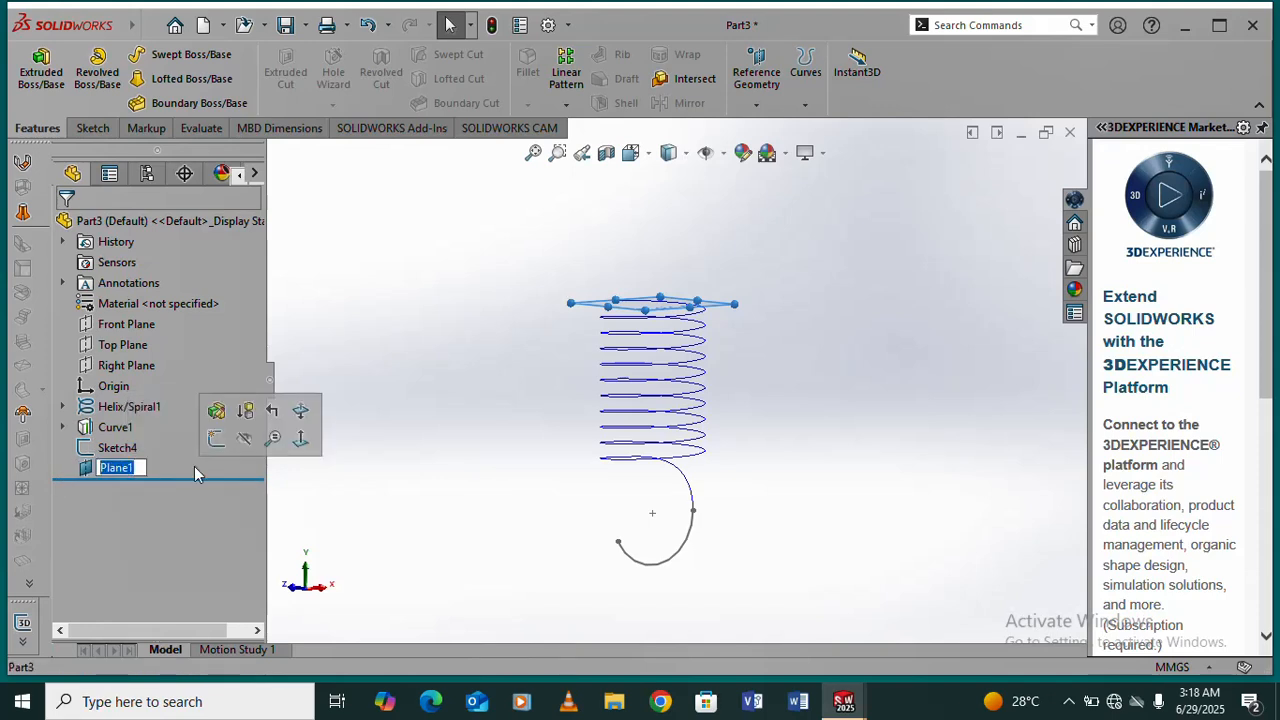
click(194, 467)
click(106, 475)
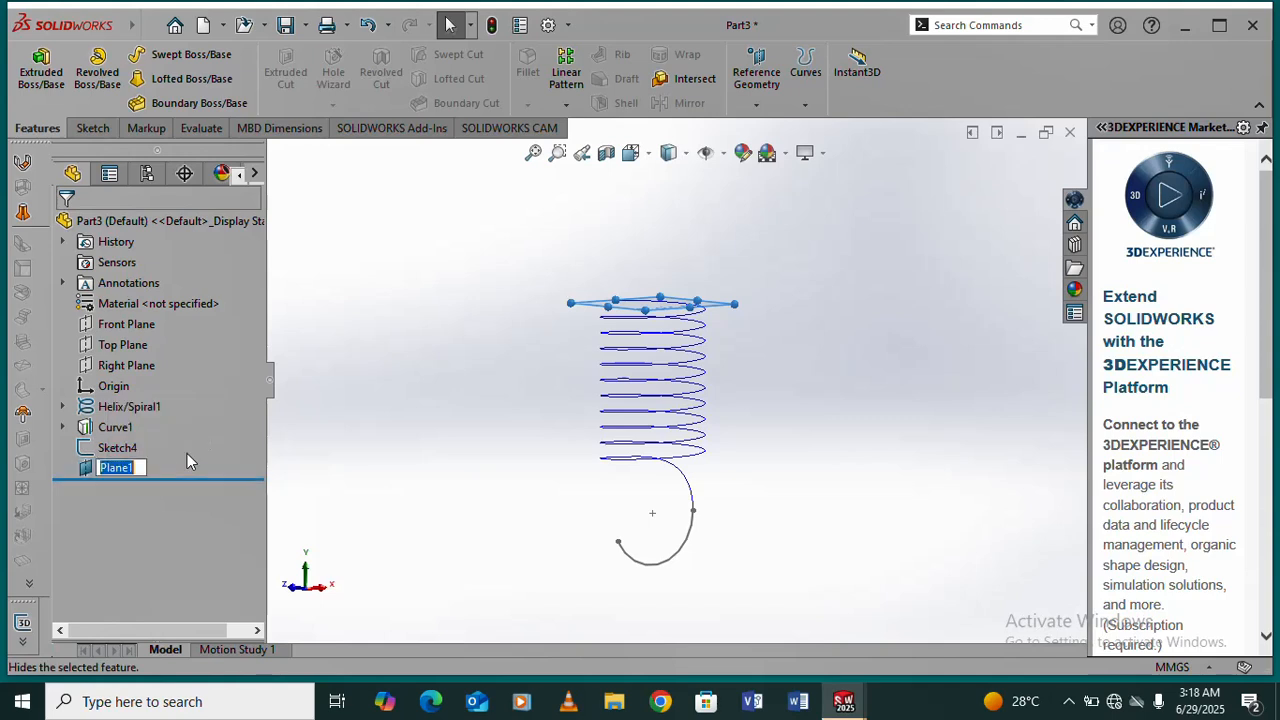
click(197, 456)
click(120, 474)
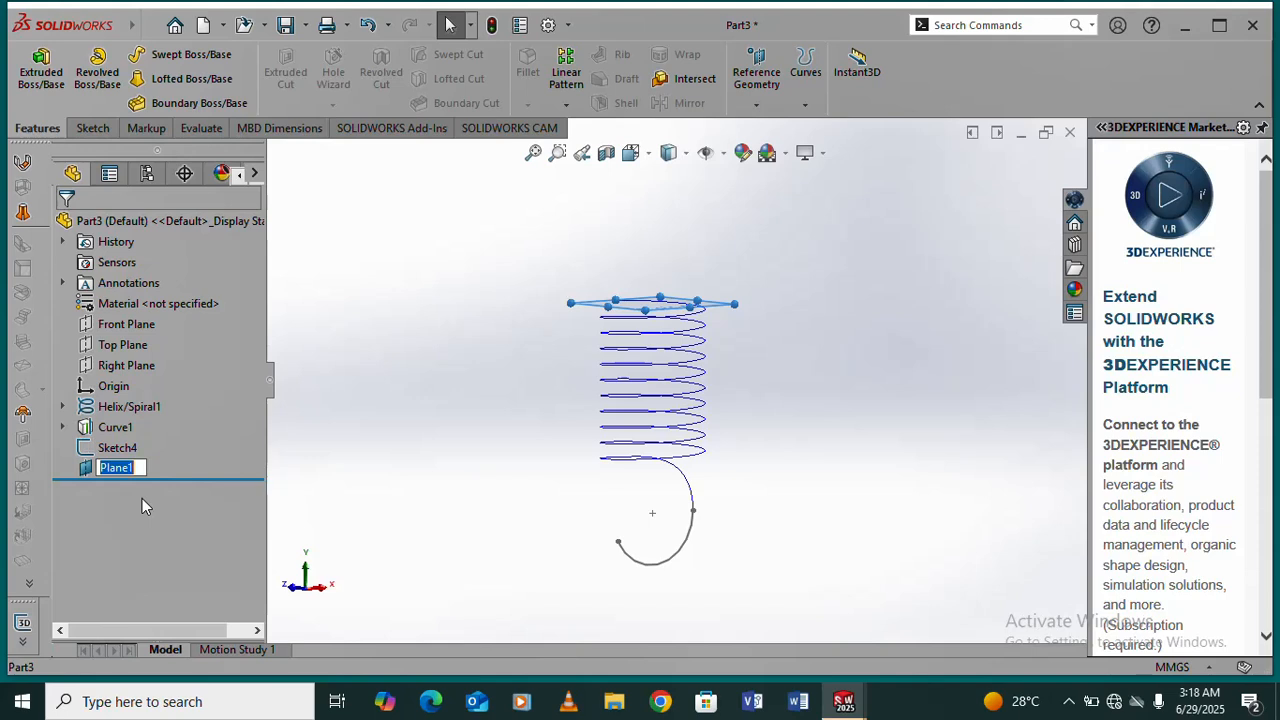
click(400, 476)
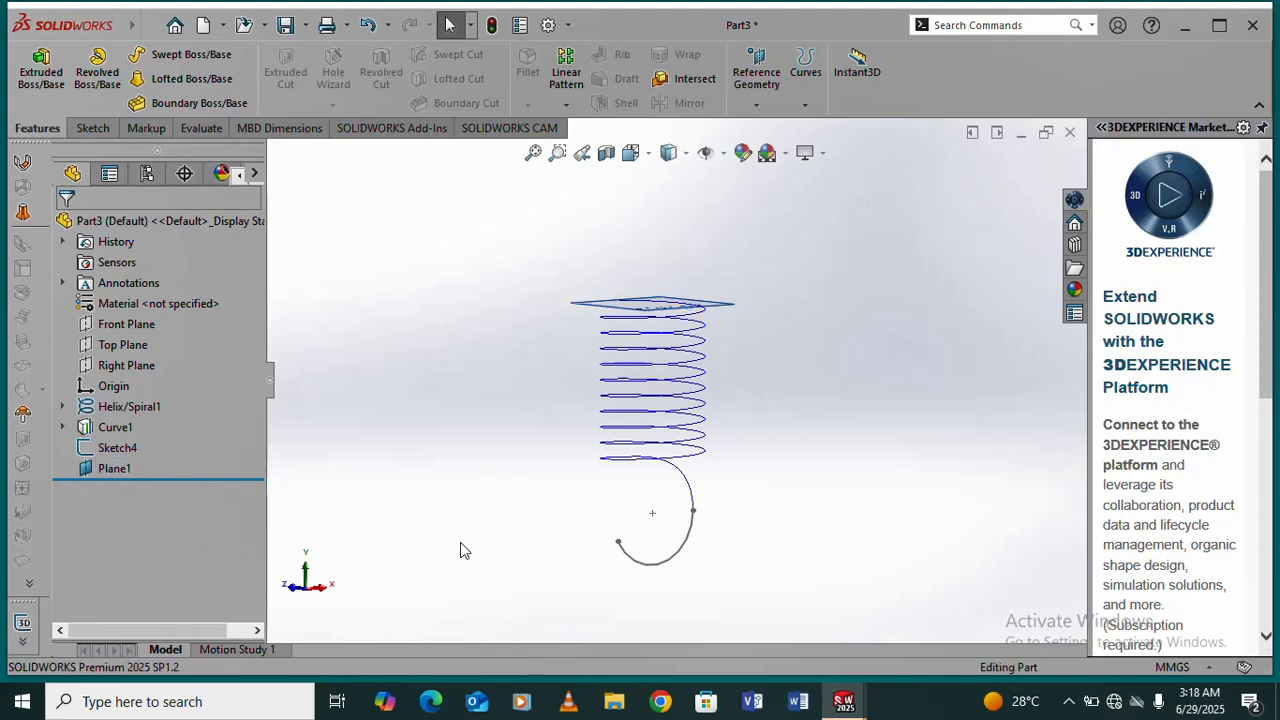
- Sketch a centerpoint arc on the offset plane, centred on the origin, roughly a quarter circle with a radius of about 57 mm
click(111, 472)
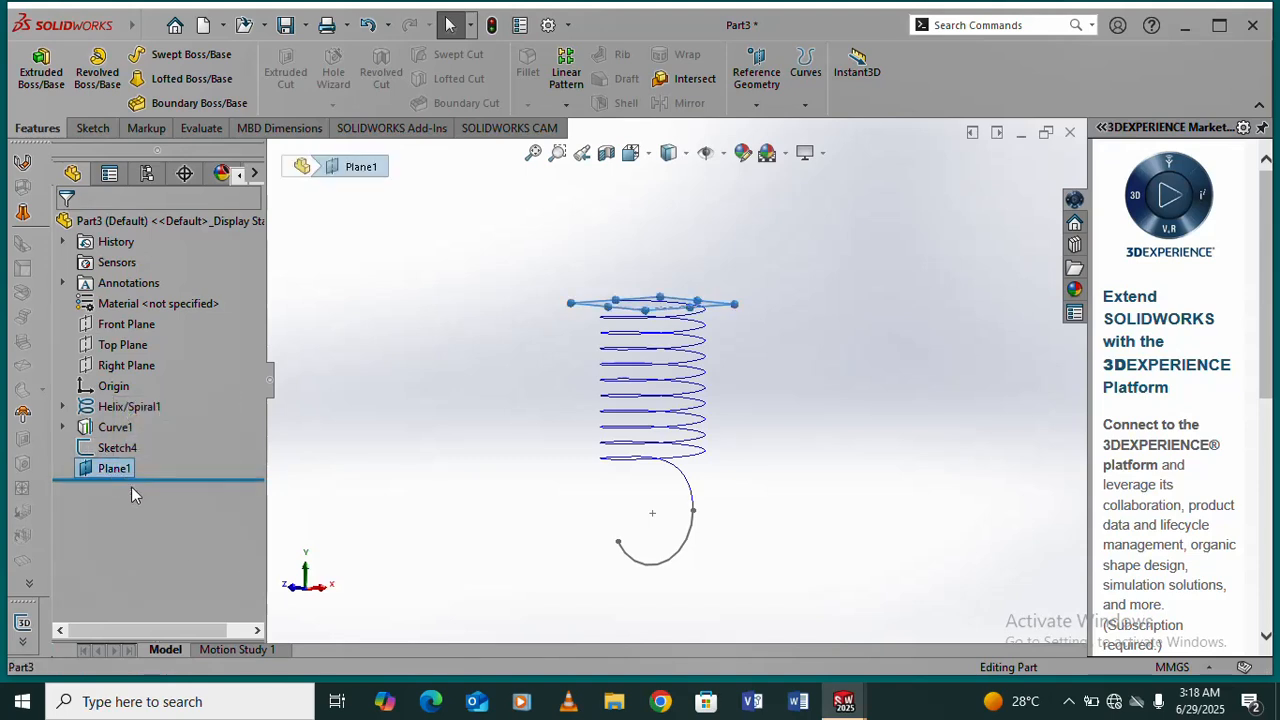
key(ctrl+8)
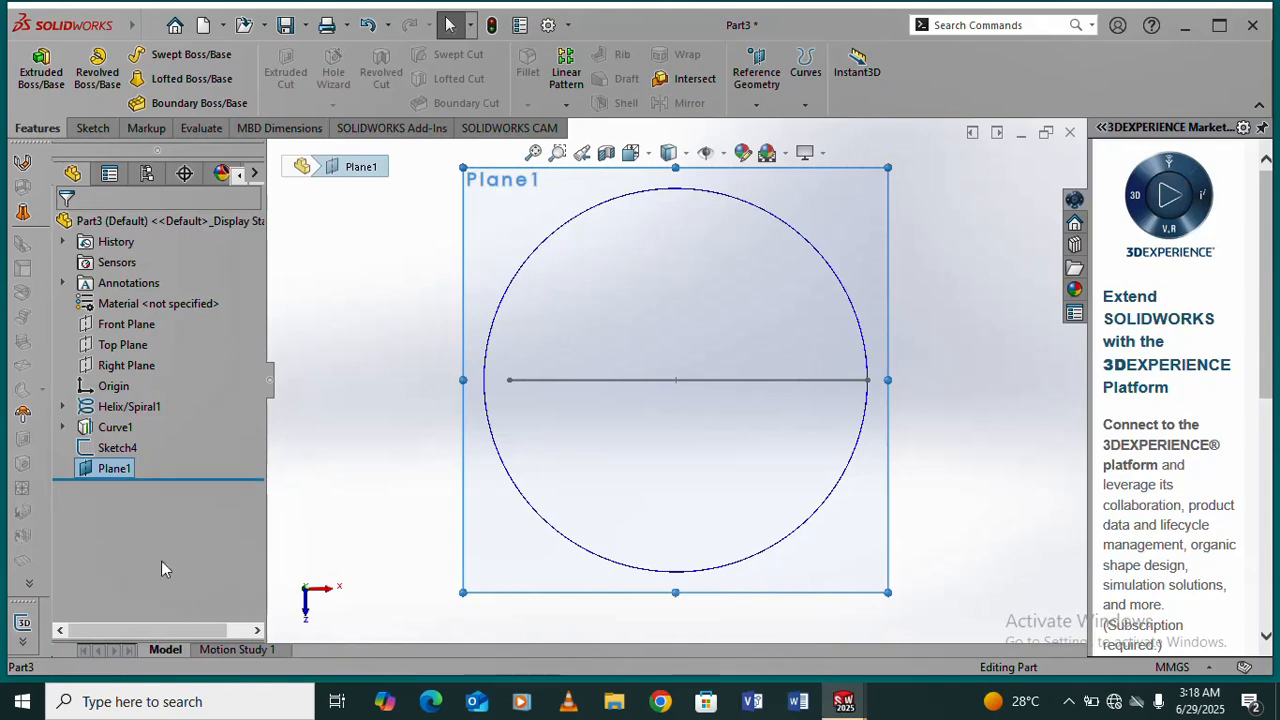
key(f)
click(149, 25)
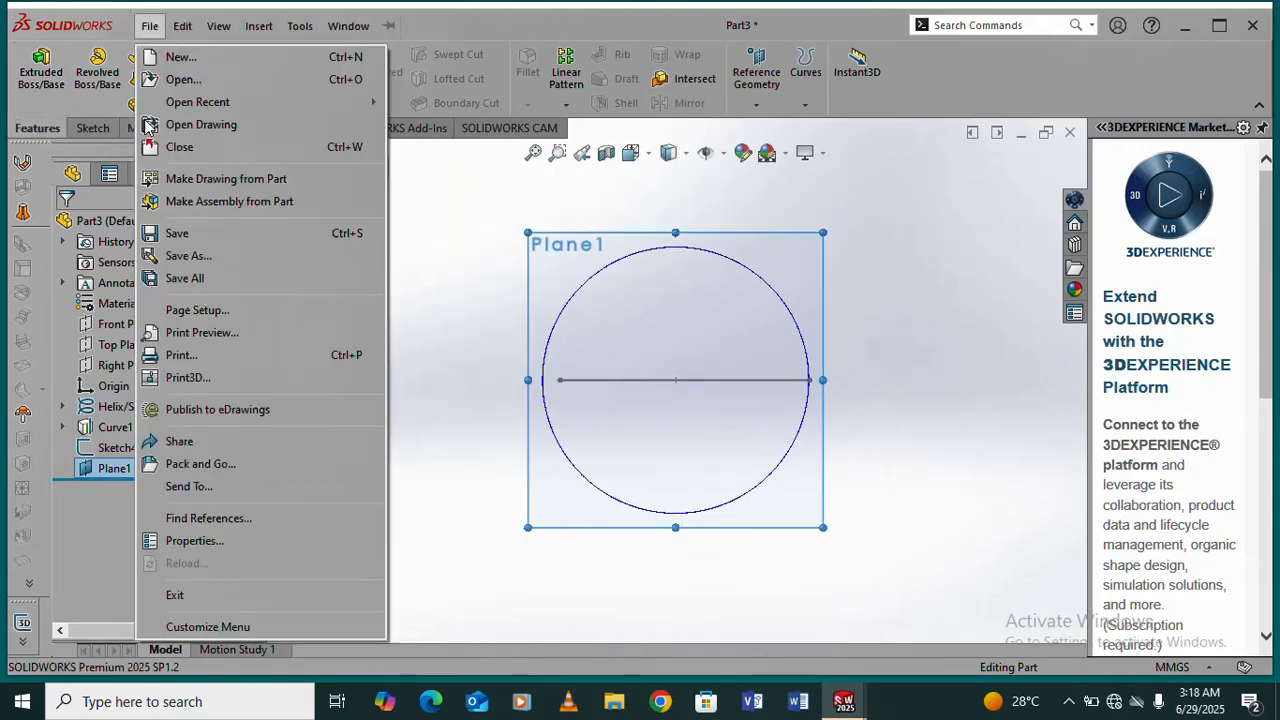
click(85, 128)
click(89, 131)
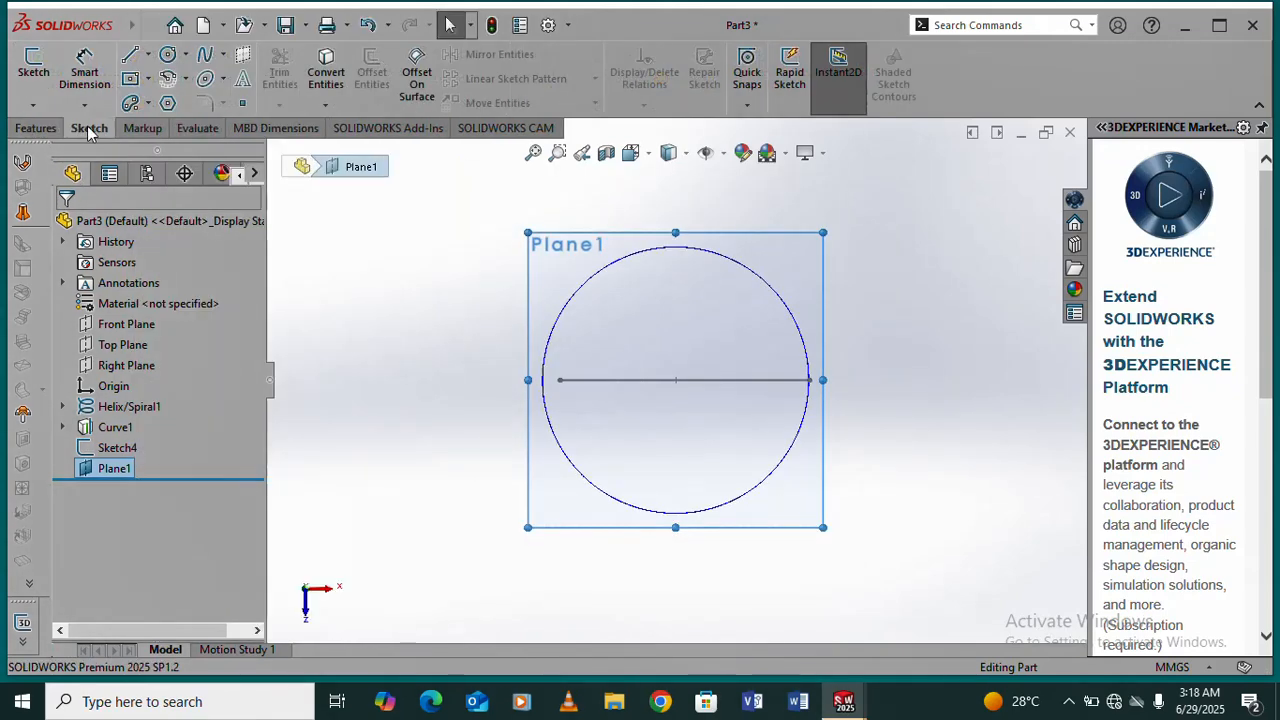
click(168, 78)
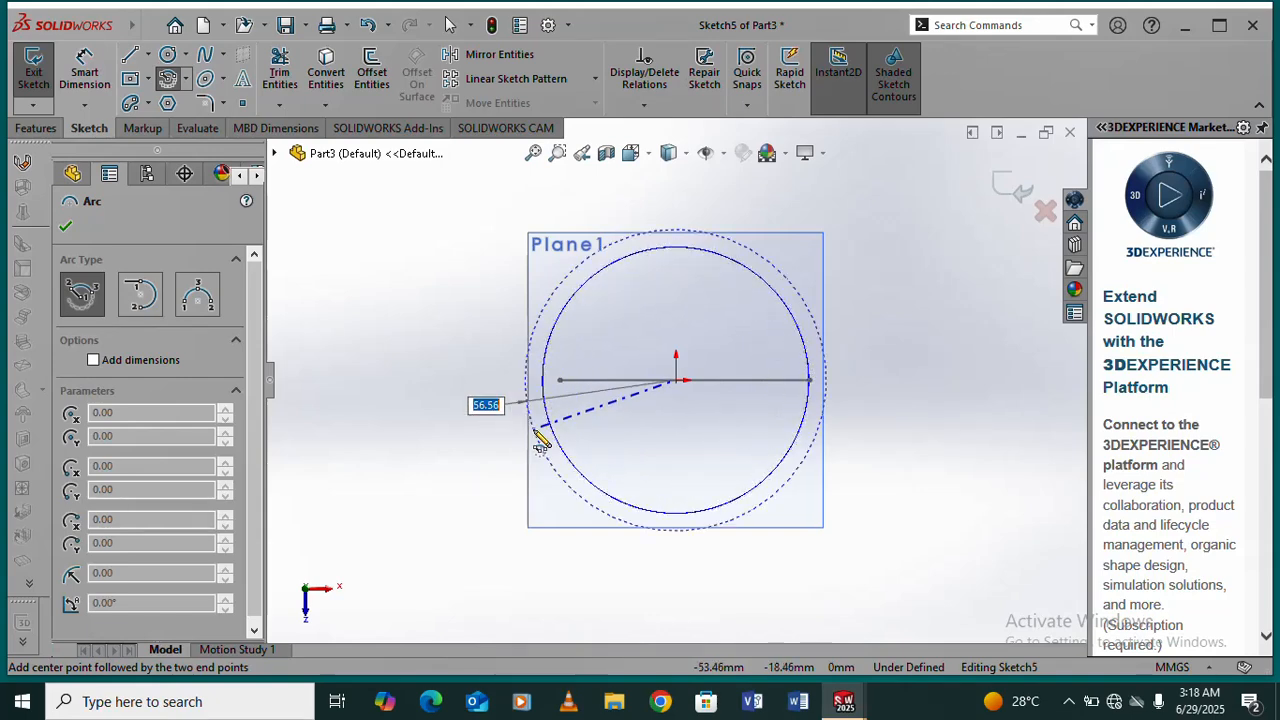
click(540, 440)
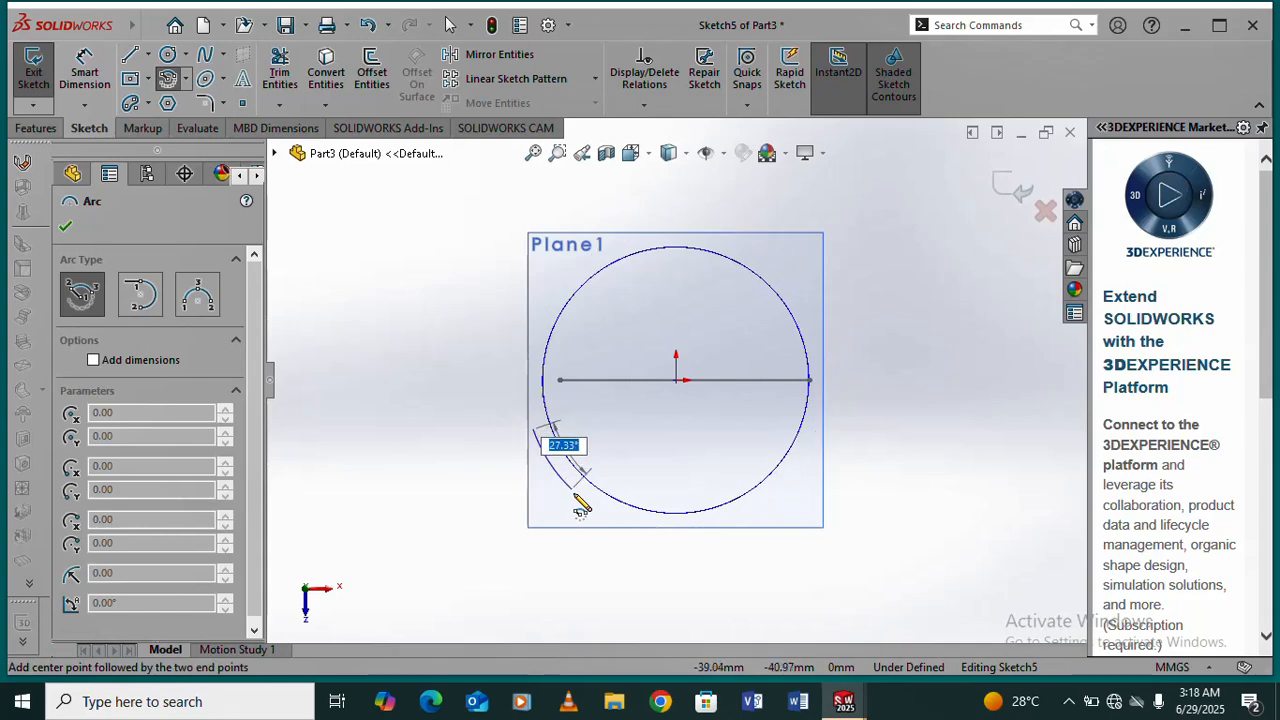
click(693, 535)
right_click(896, 432)
click(930, 437)
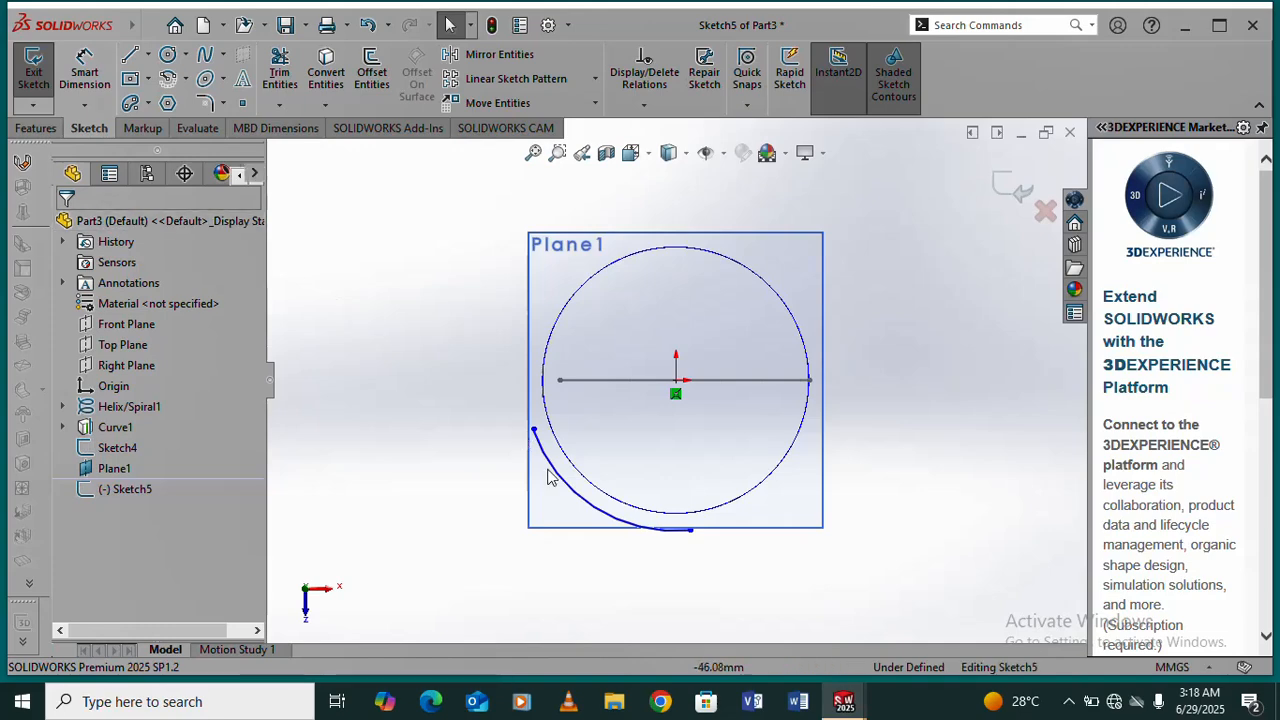
- Add a vertical relation between the arc's end nearest the Z axis and its centre point
click(684, 528)
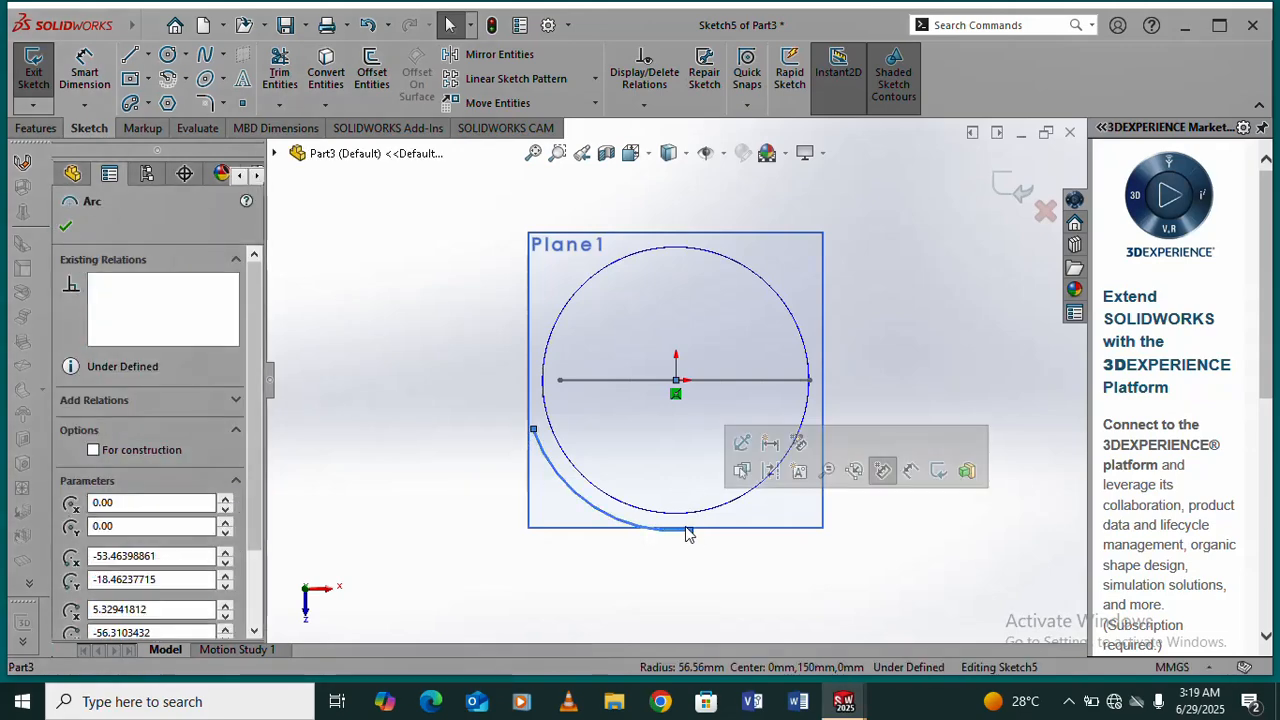
click(820, 586)
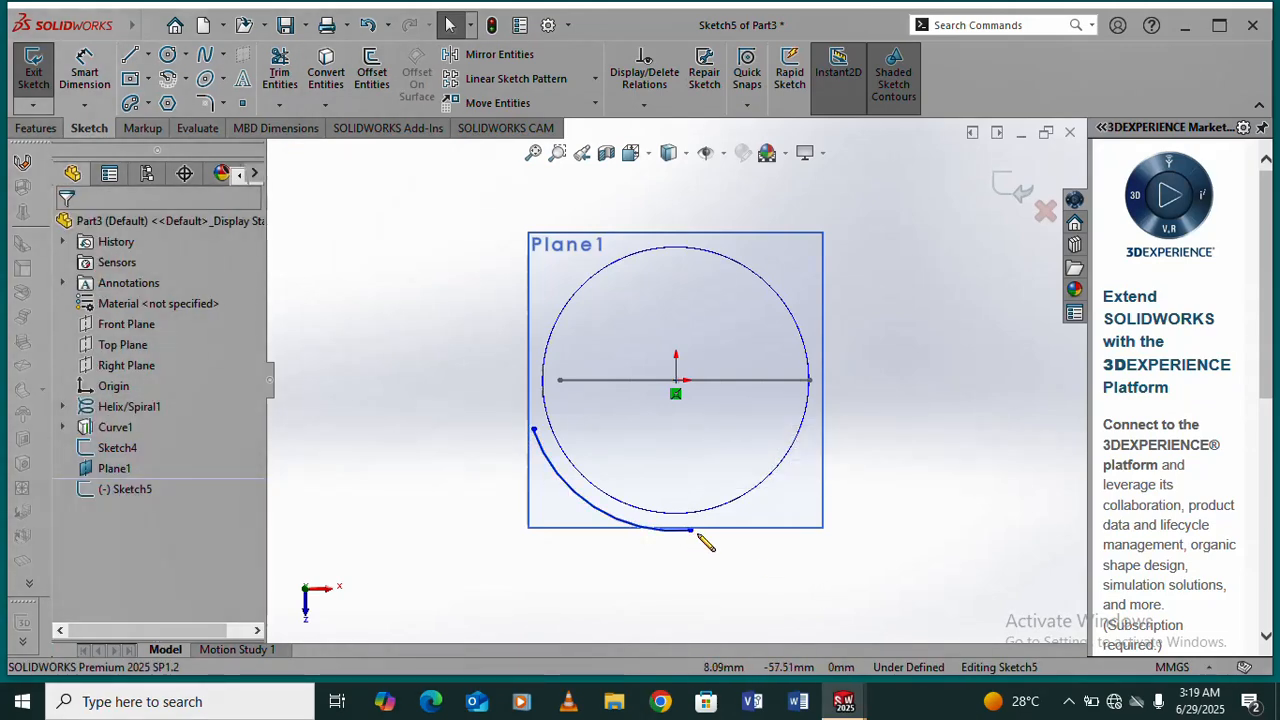
click(693, 532)
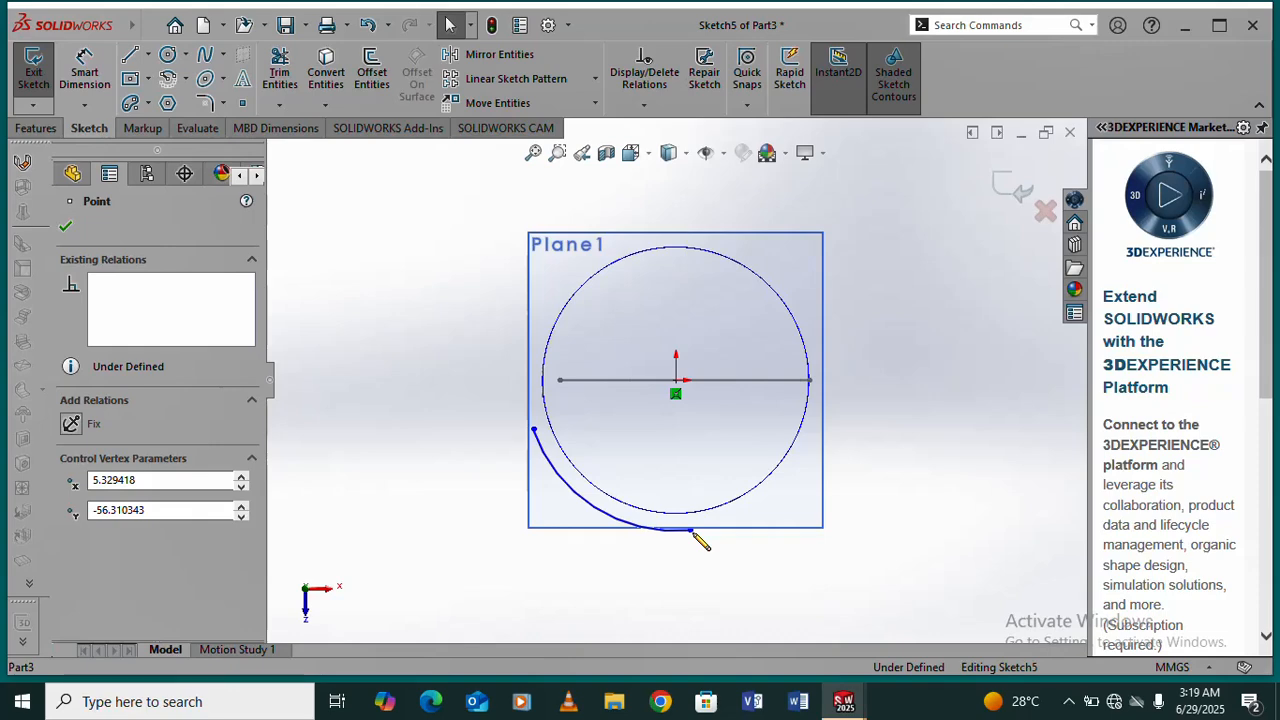
ctrl+click(678, 384)
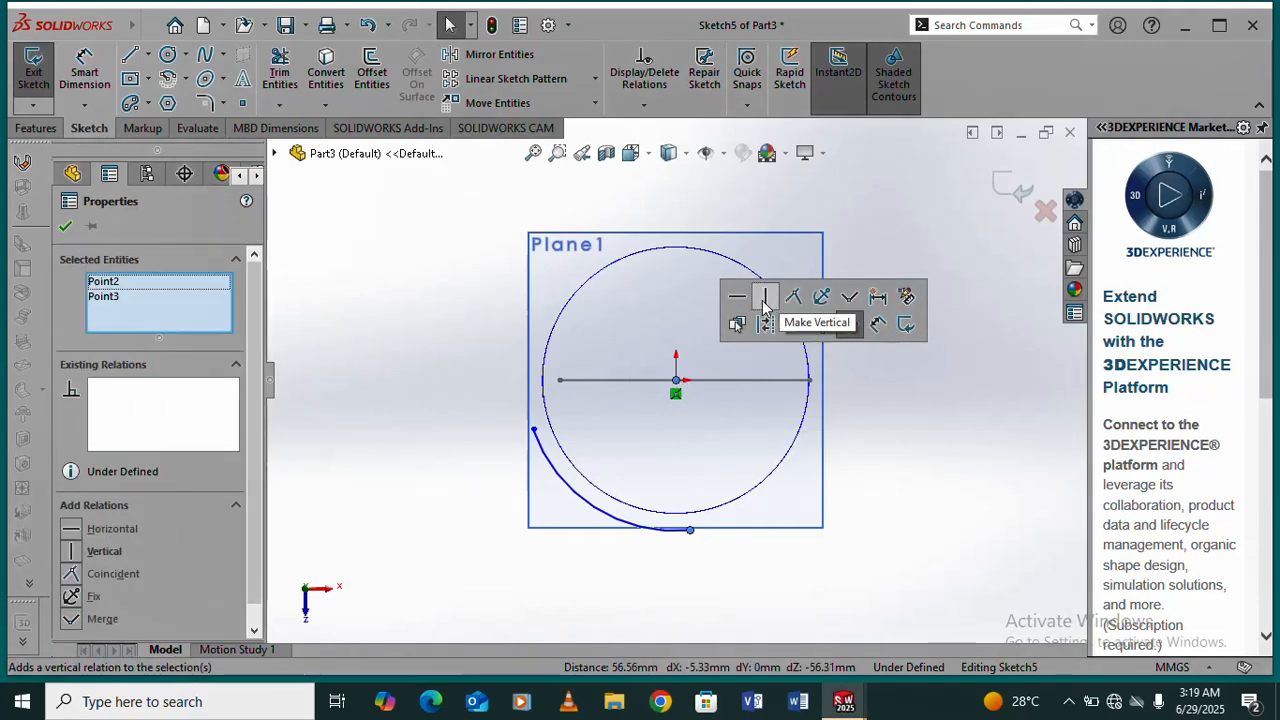
click(851, 454)
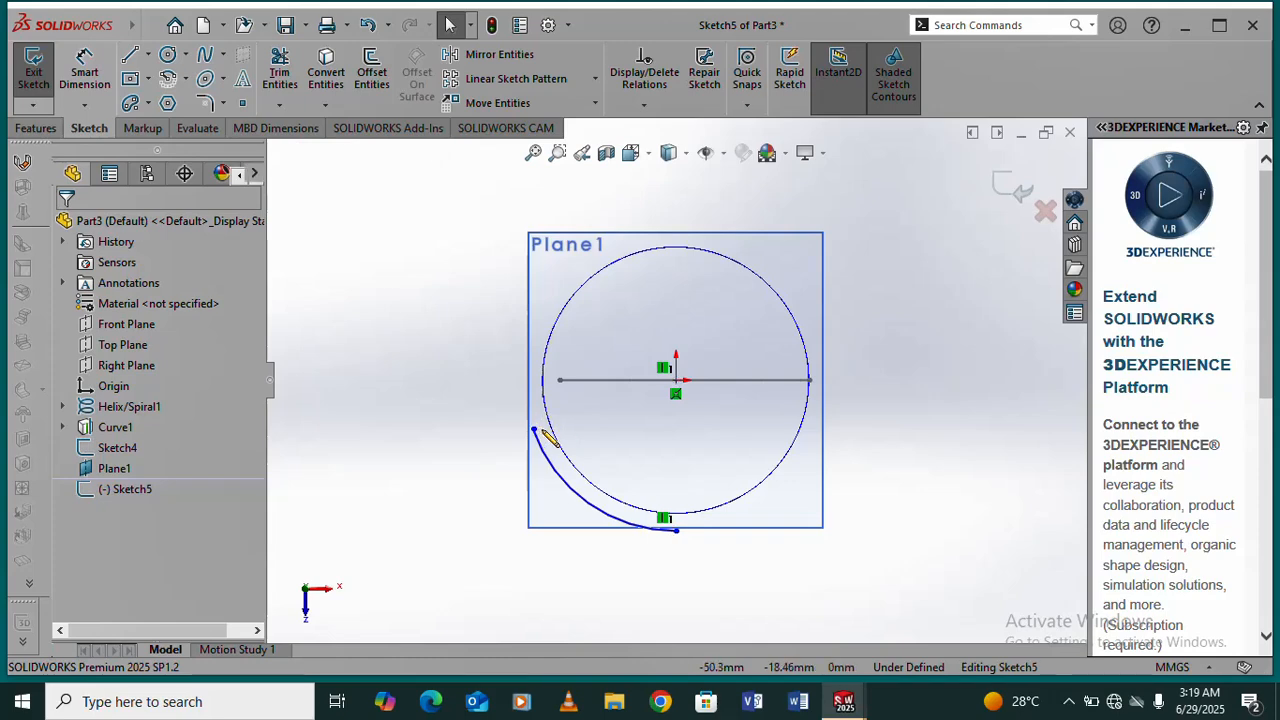
- Add a horizontal relation between the arc's other end and its centre point
click(535, 431)
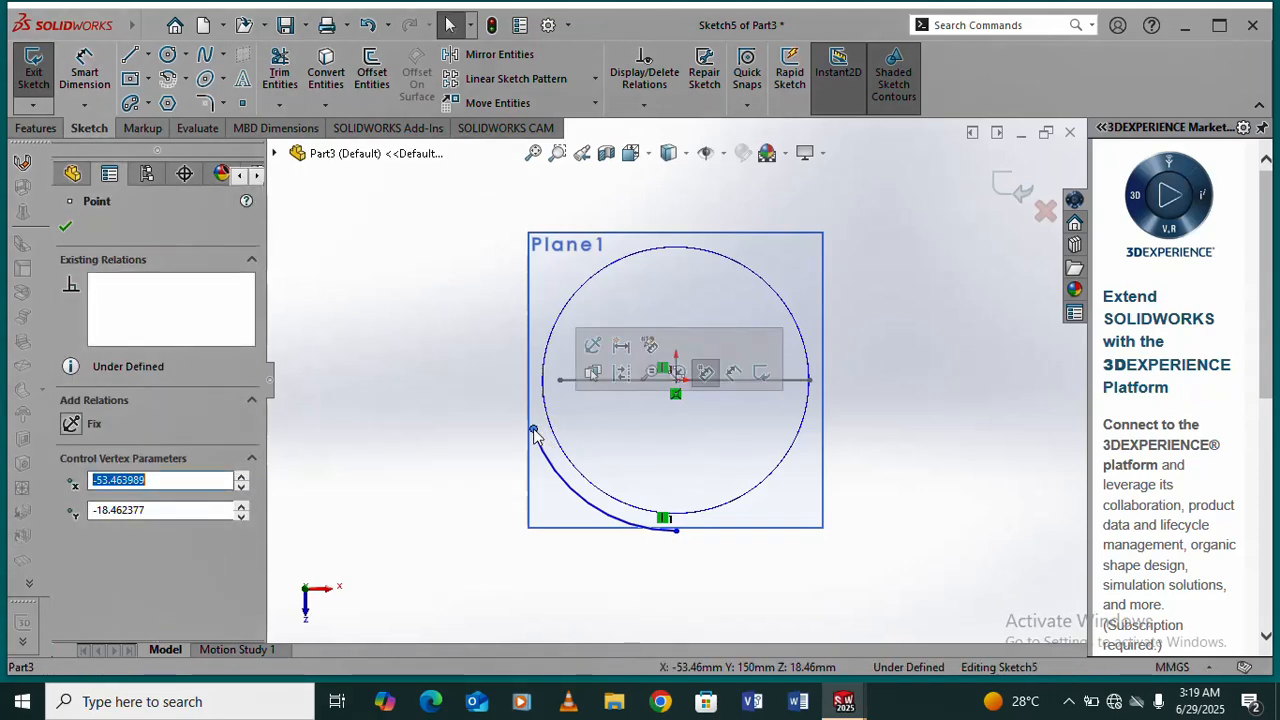
ctrl+click(676, 391)
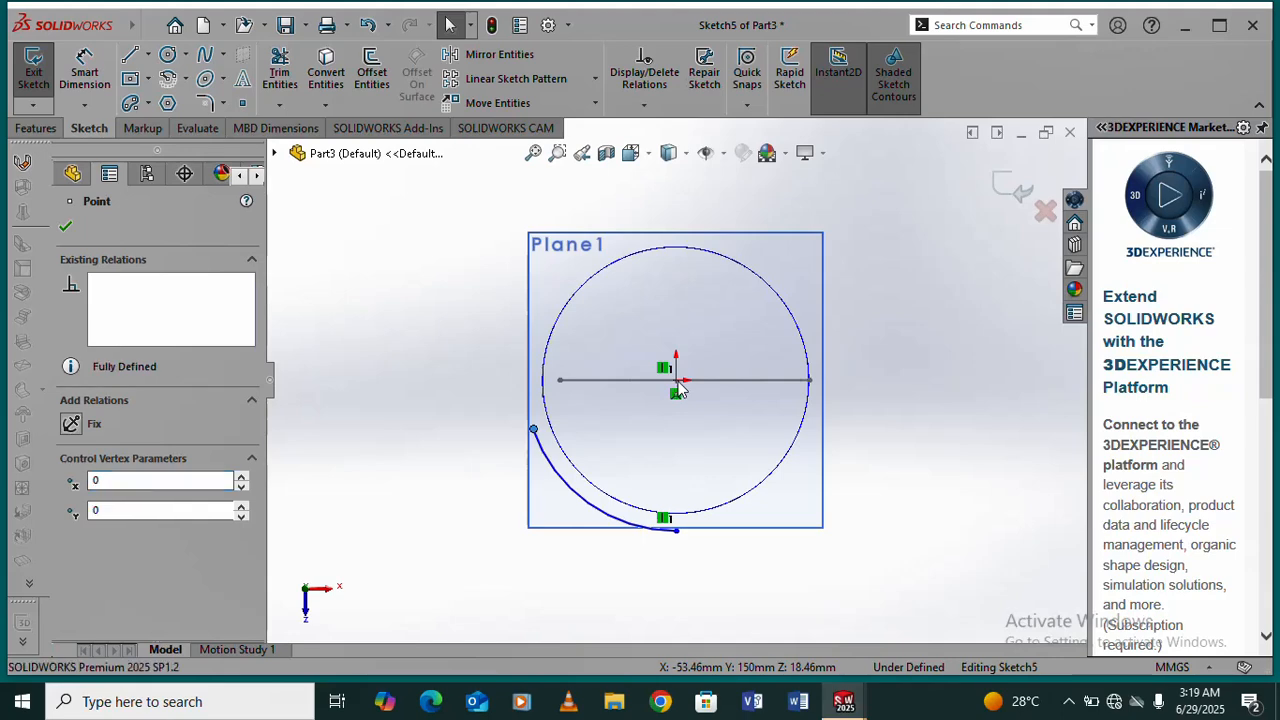
click(737, 304)
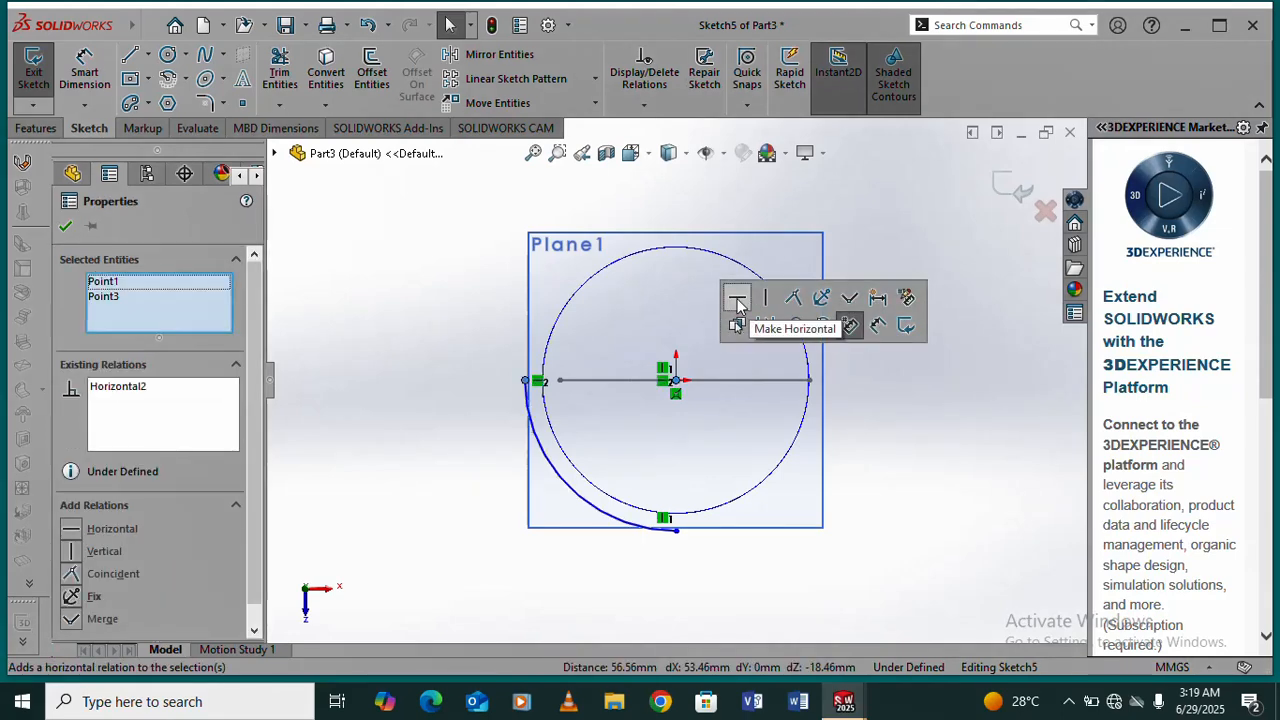
click(871, 466)
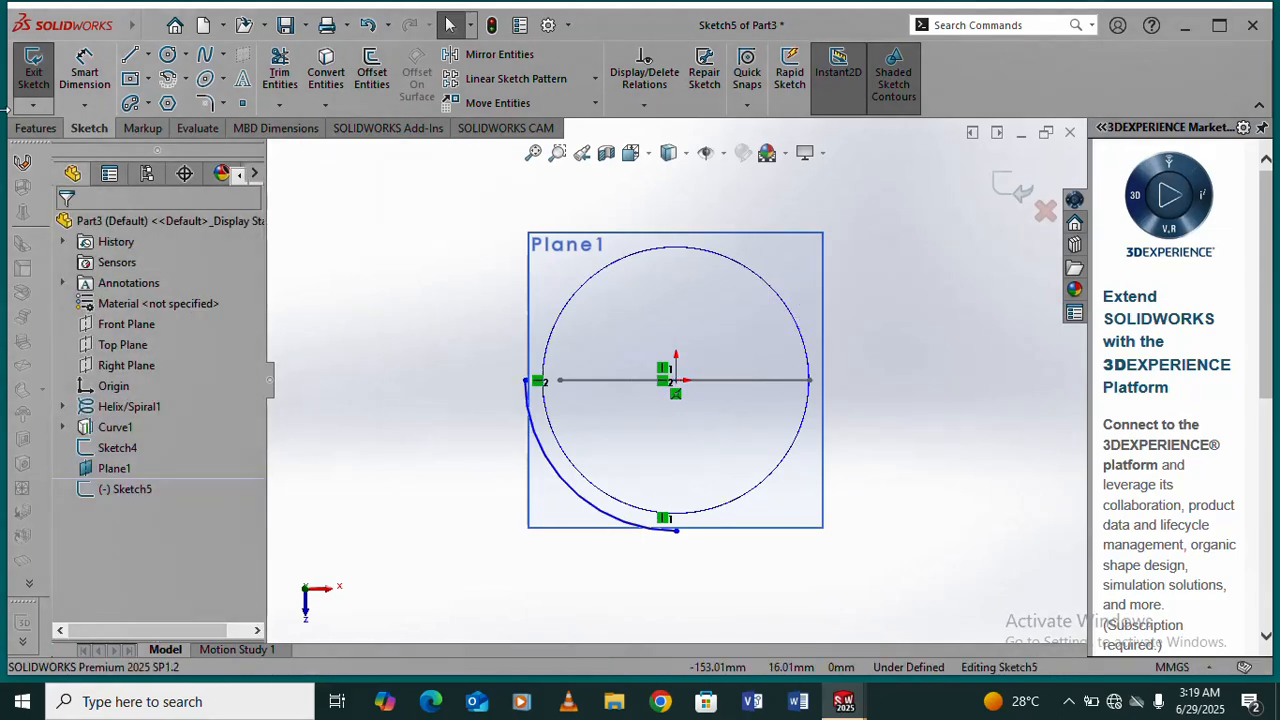
- Dimension the quarter arc's radius as 50 mm
click(82, 58)
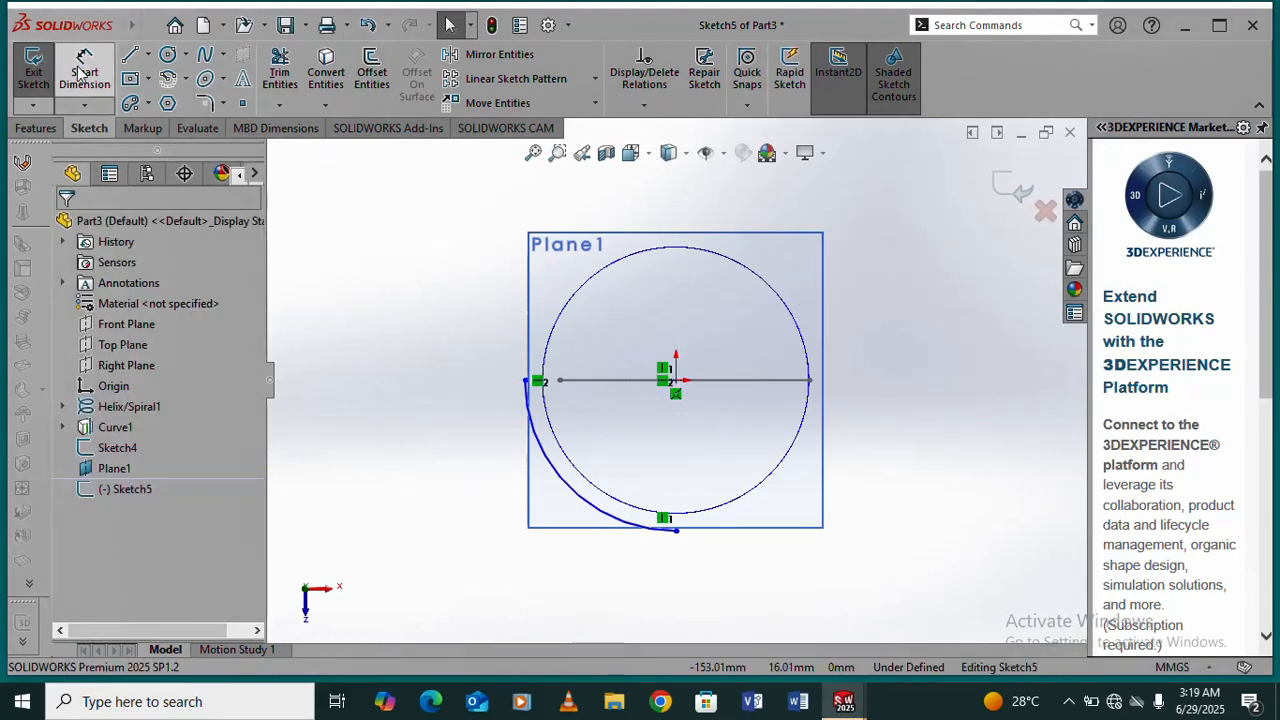
click(578, 500)
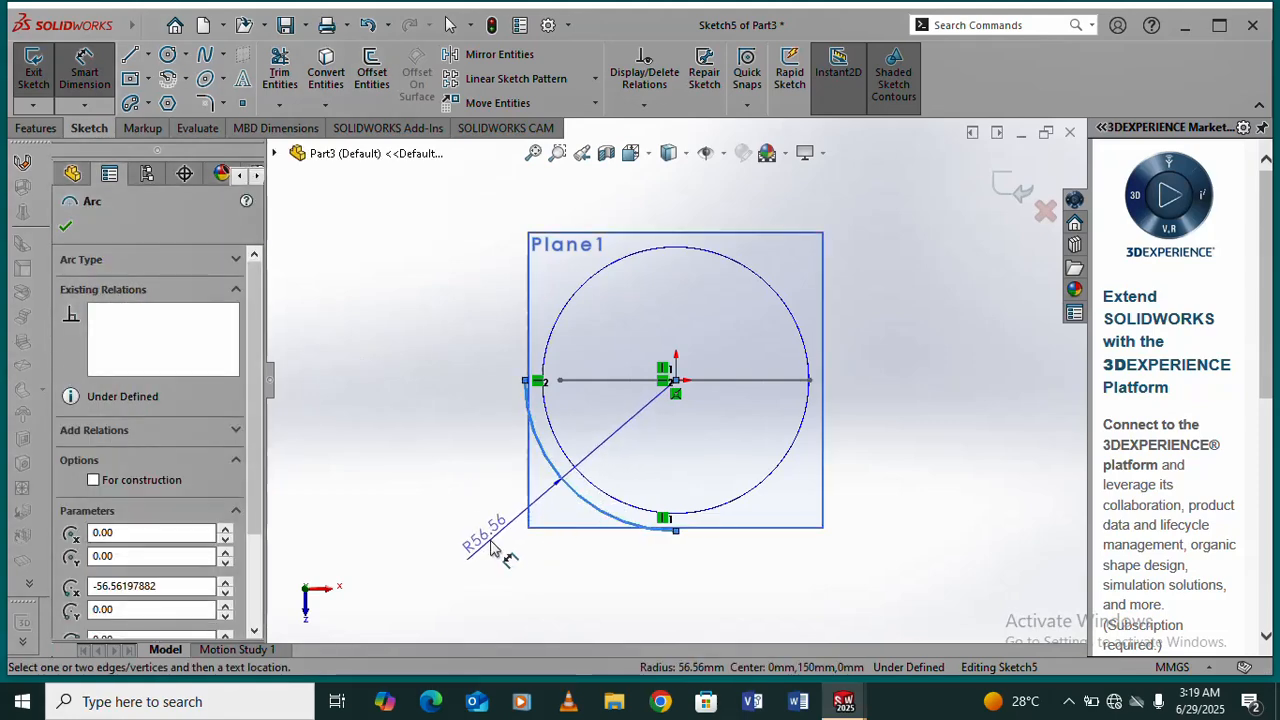
click(497, 550)
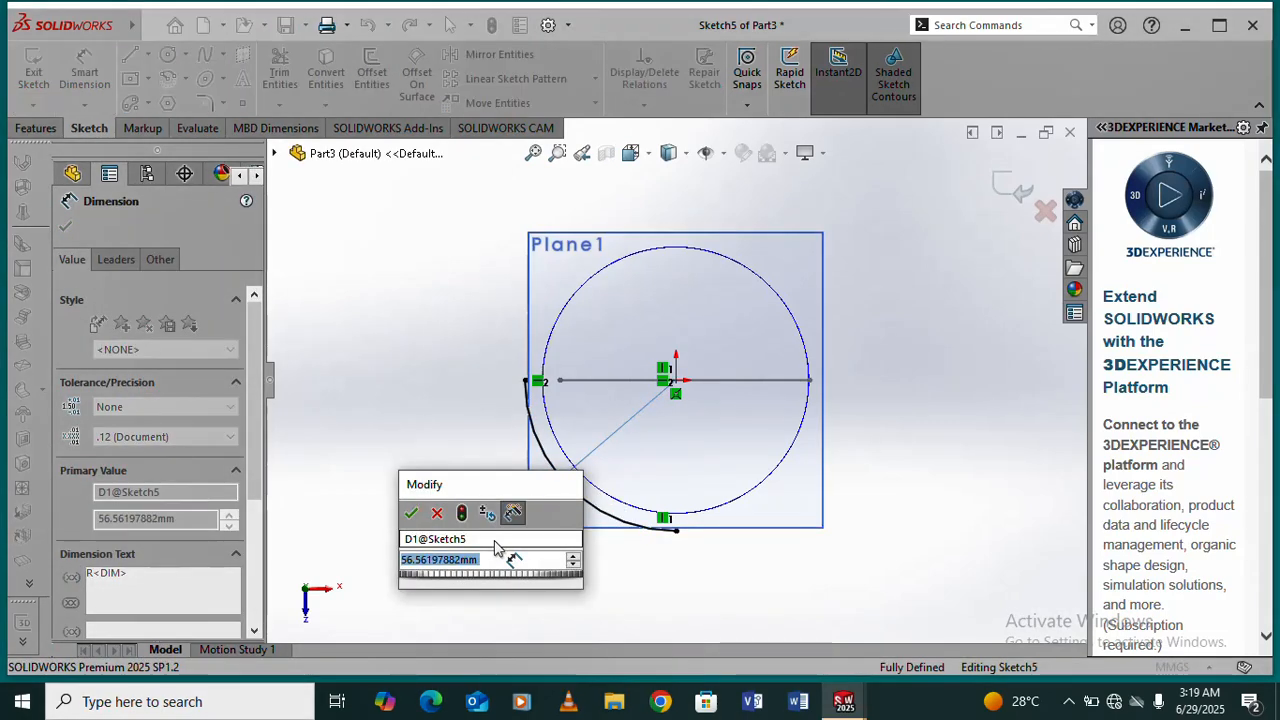
text(50)
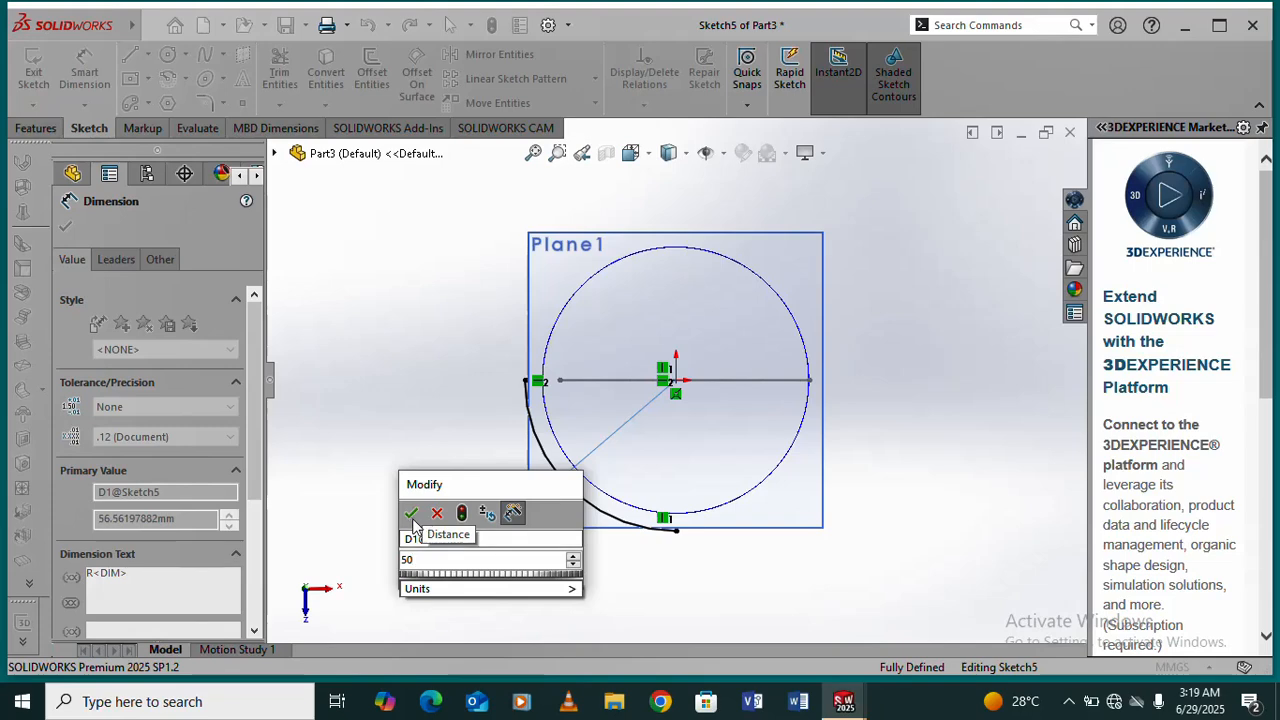
click(411, 514)
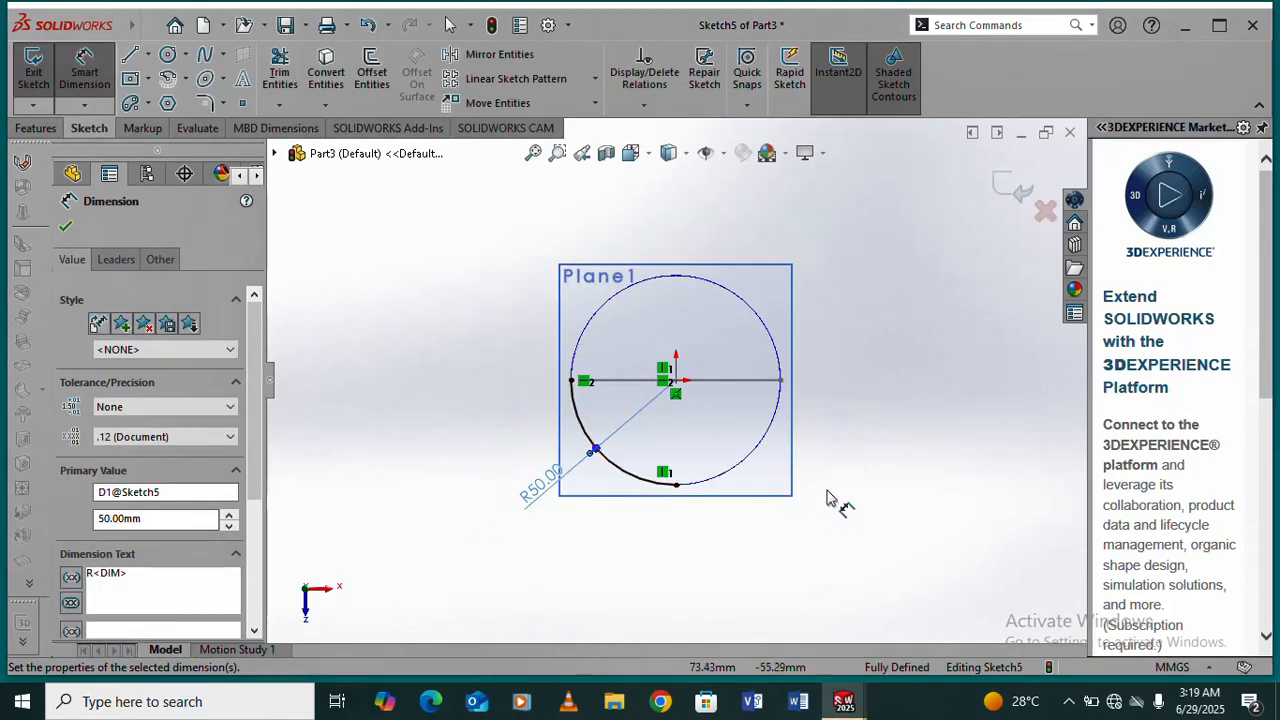
right_click(886, 428)
click(935, 478)
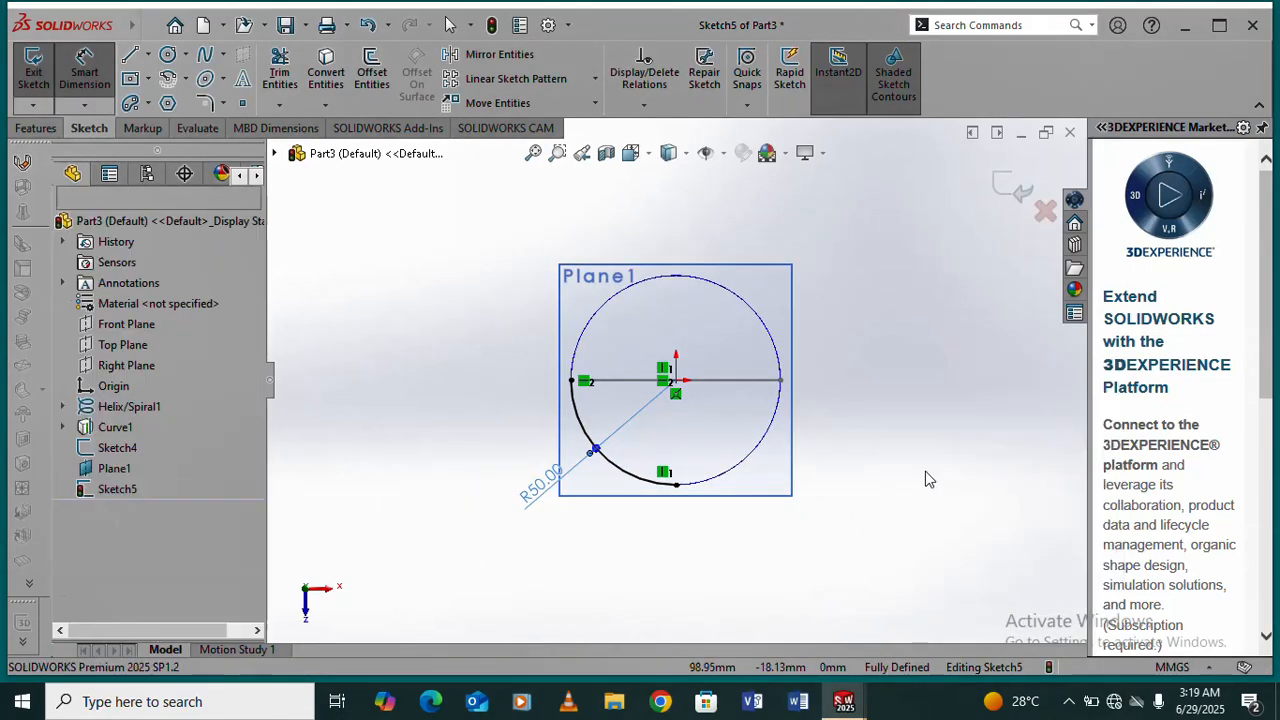
- Finish the quarter-arc sketch on the offset plane after checking it against the helix from an angled view
middle_drag(660, 486, 677, 437)
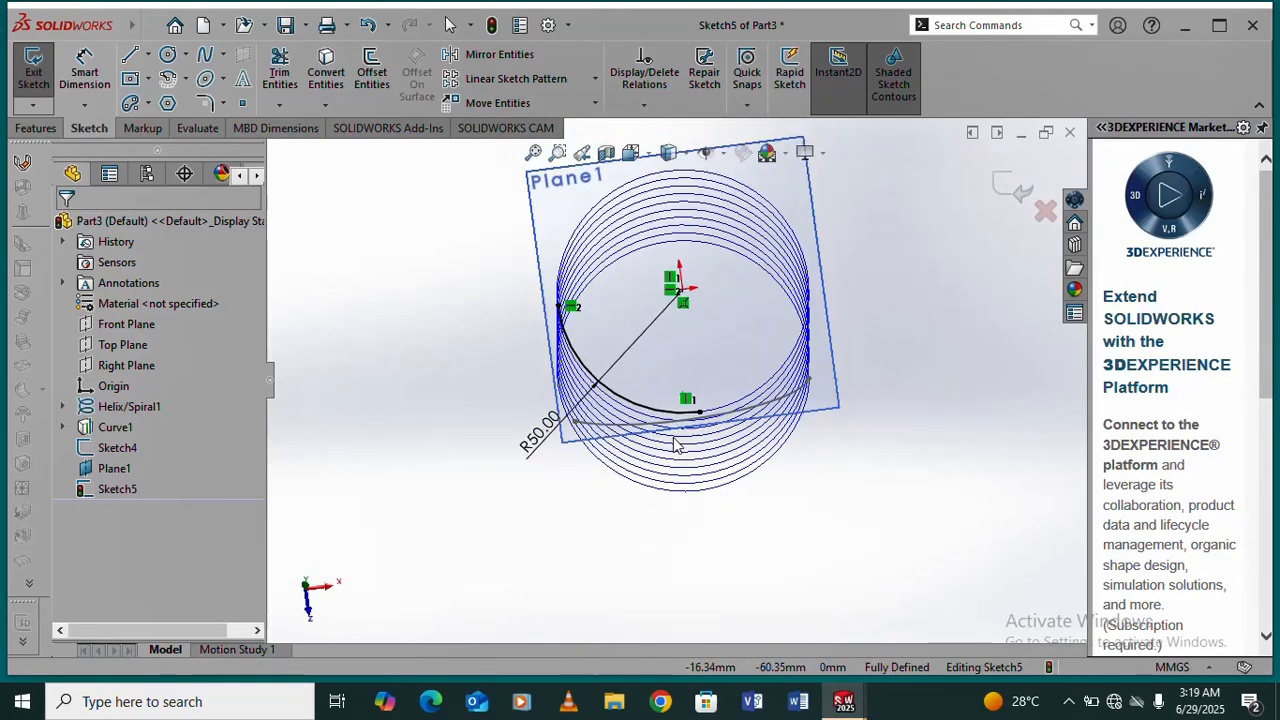
click(1008, 190)
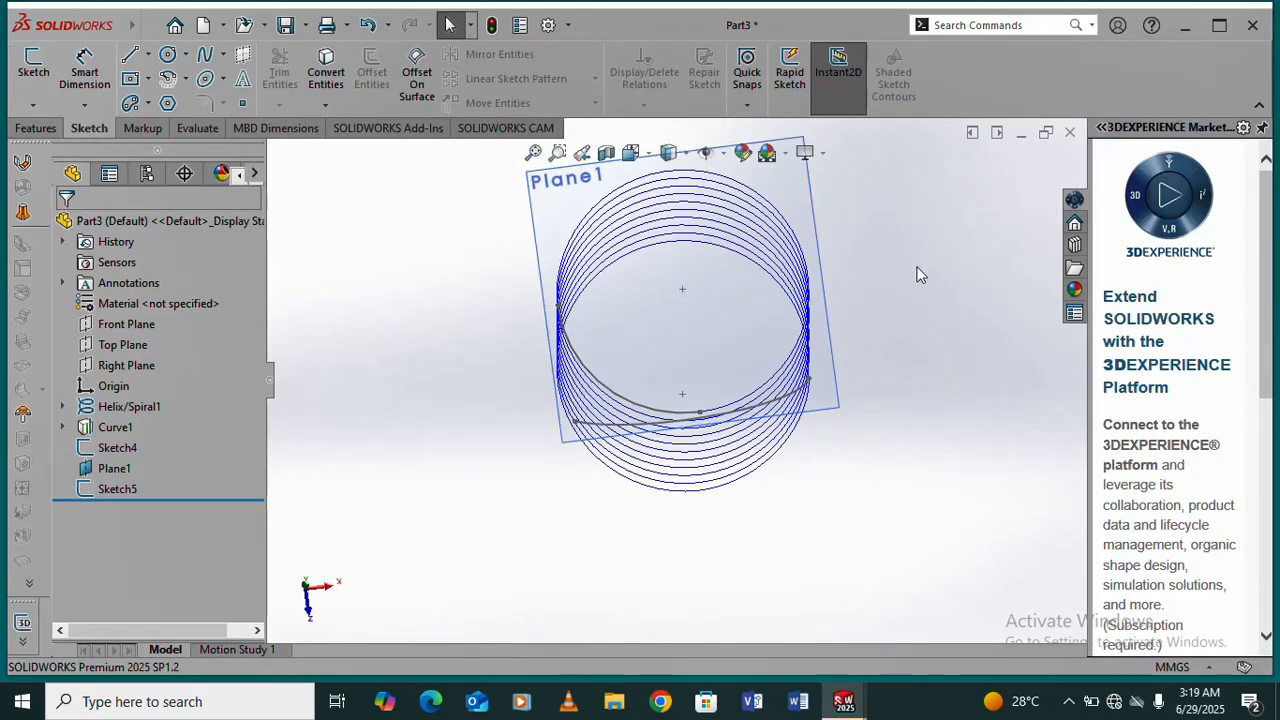
scroll(680, 380, down, 3)
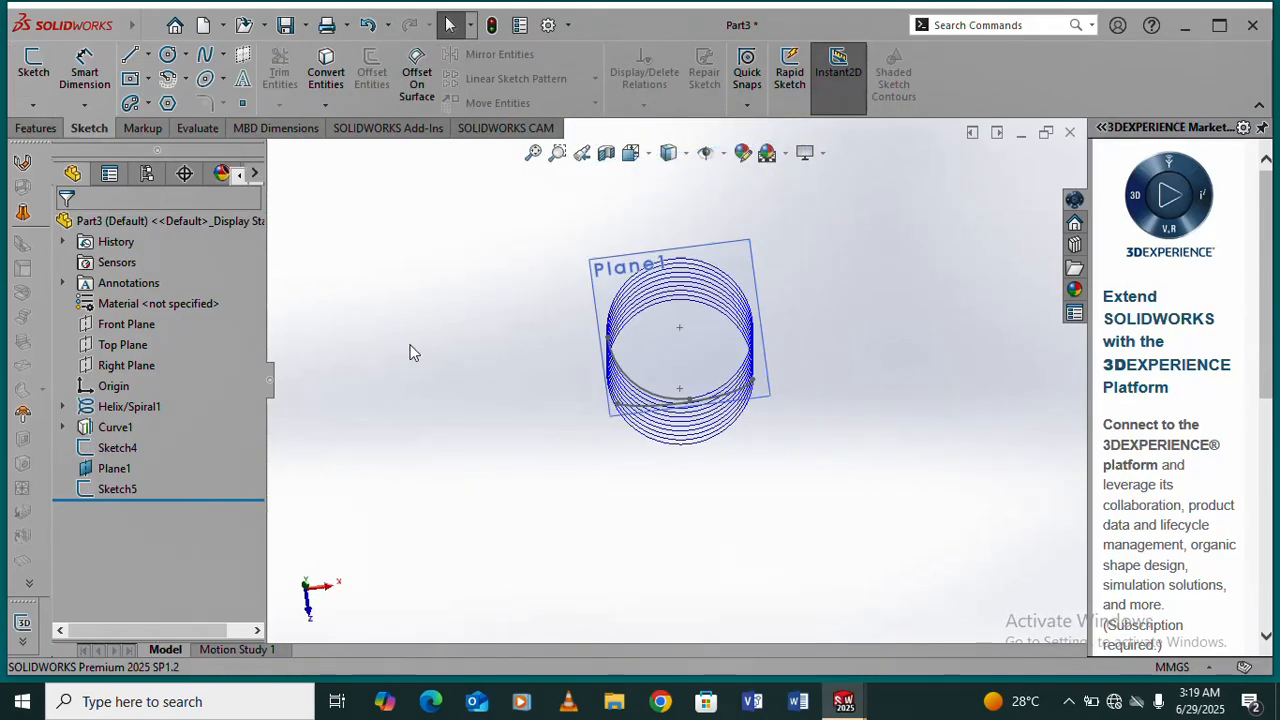
- Hide the offset reference plane at the upper end of the helix
click(145, 366)
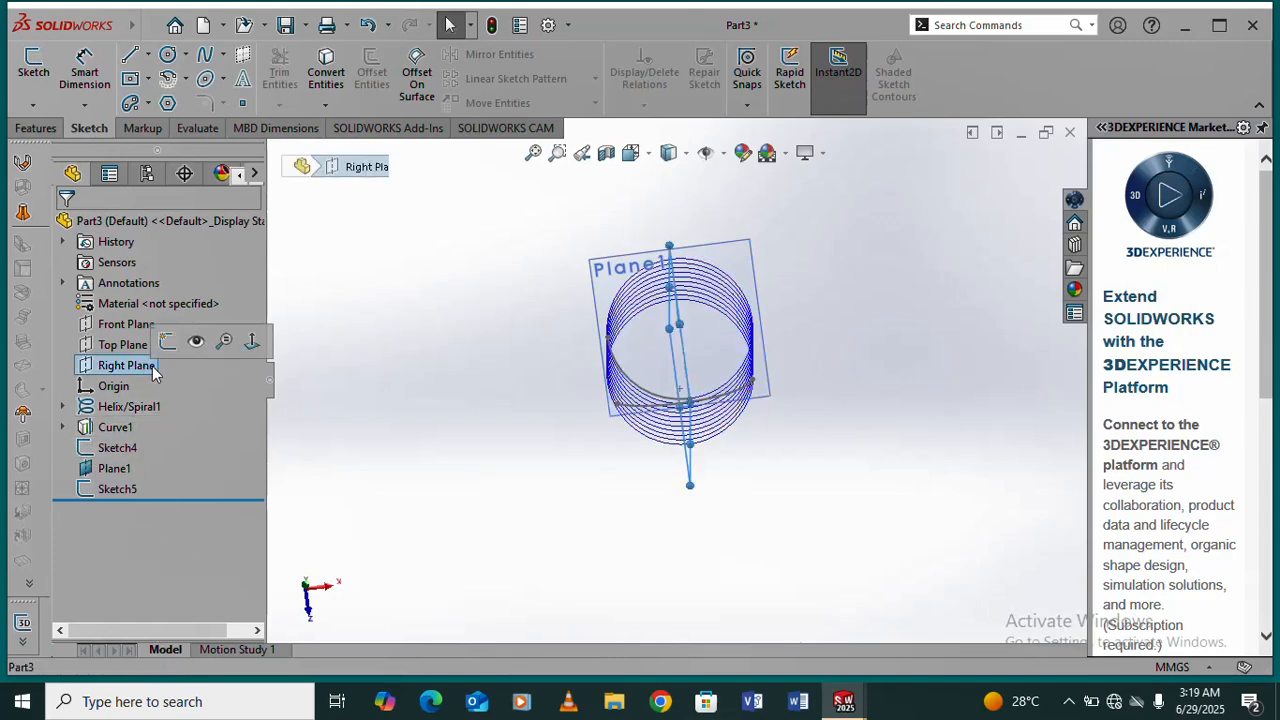
click(251, 341)
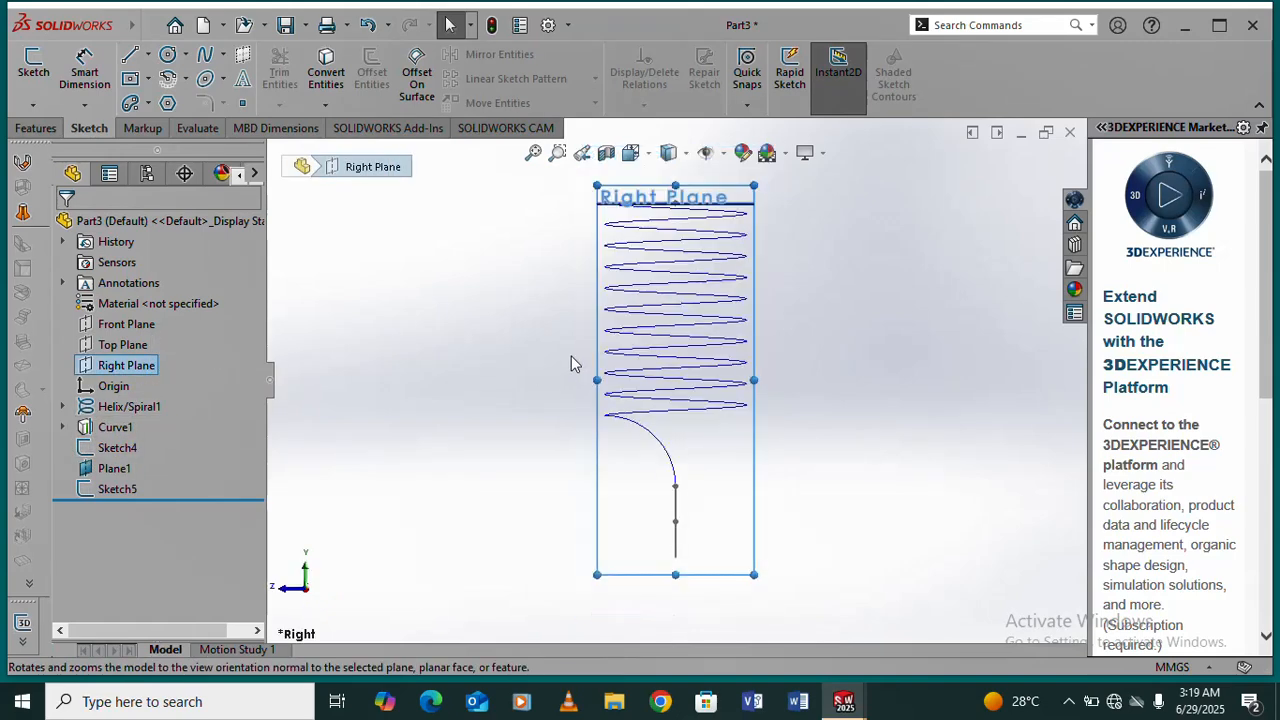
scroll(739, 283, down, 10)
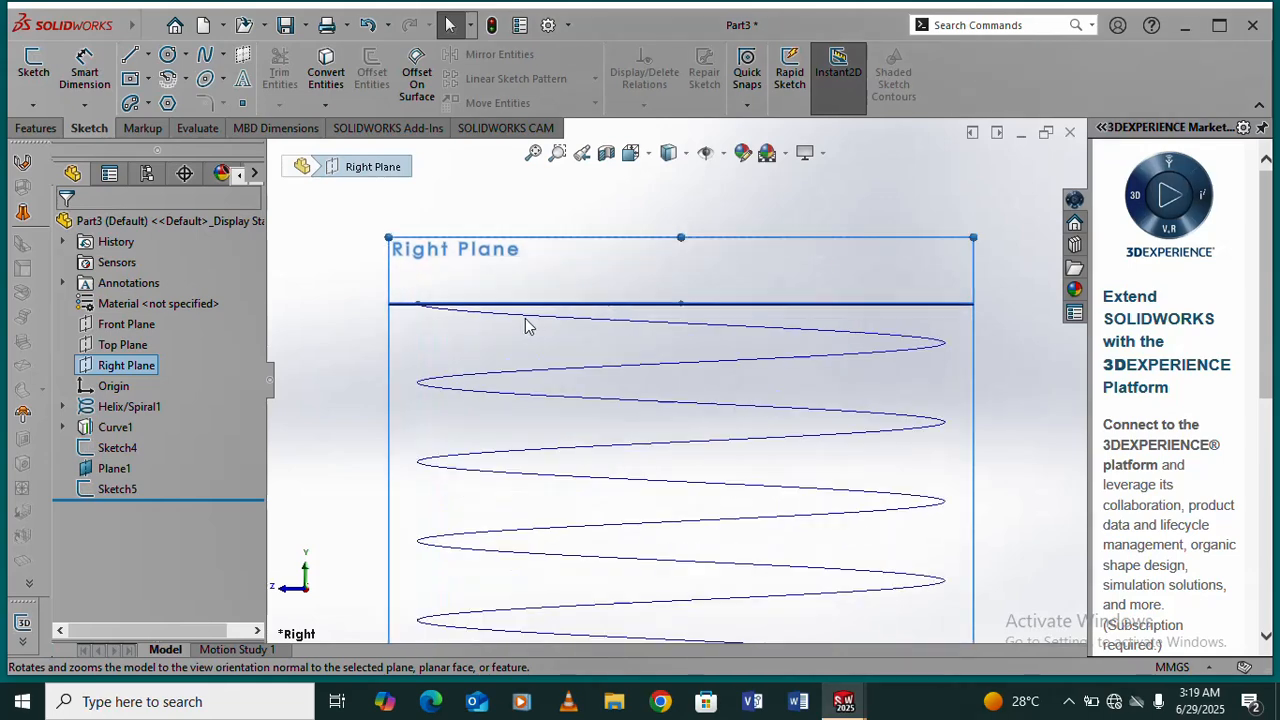
scroll(414, 331, up, 4)
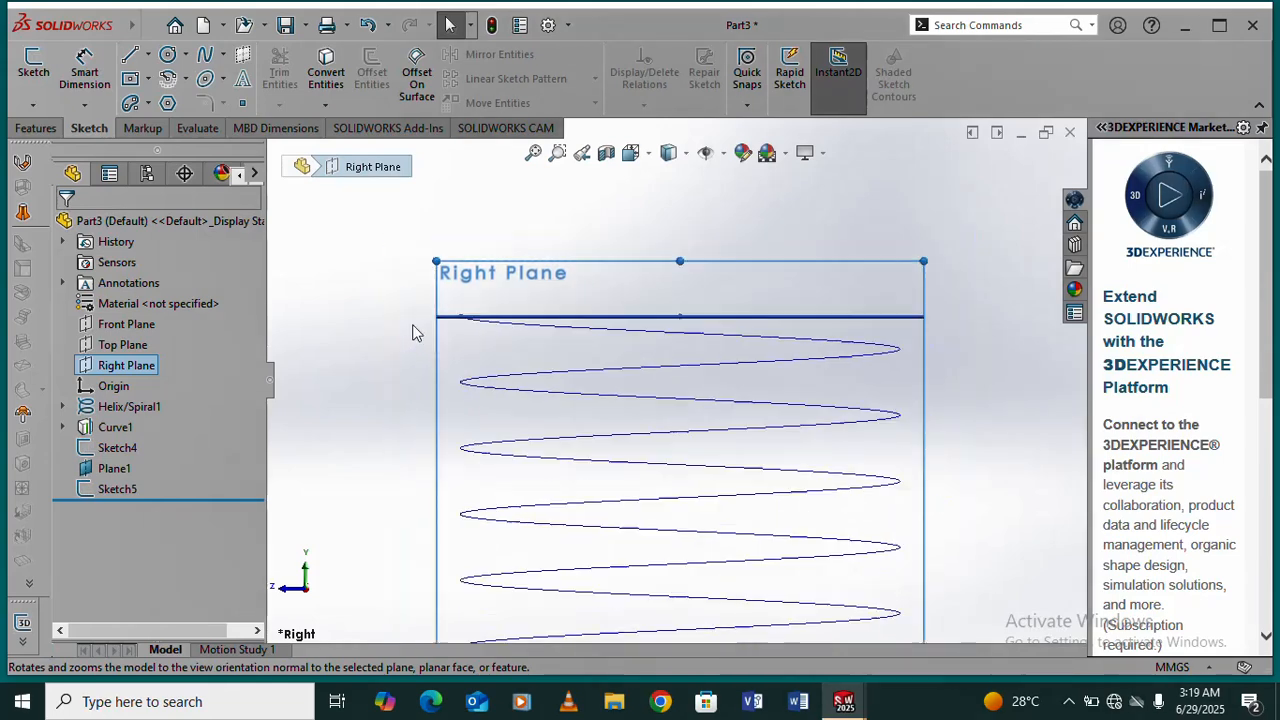
scroll(621, 343, up, 1)
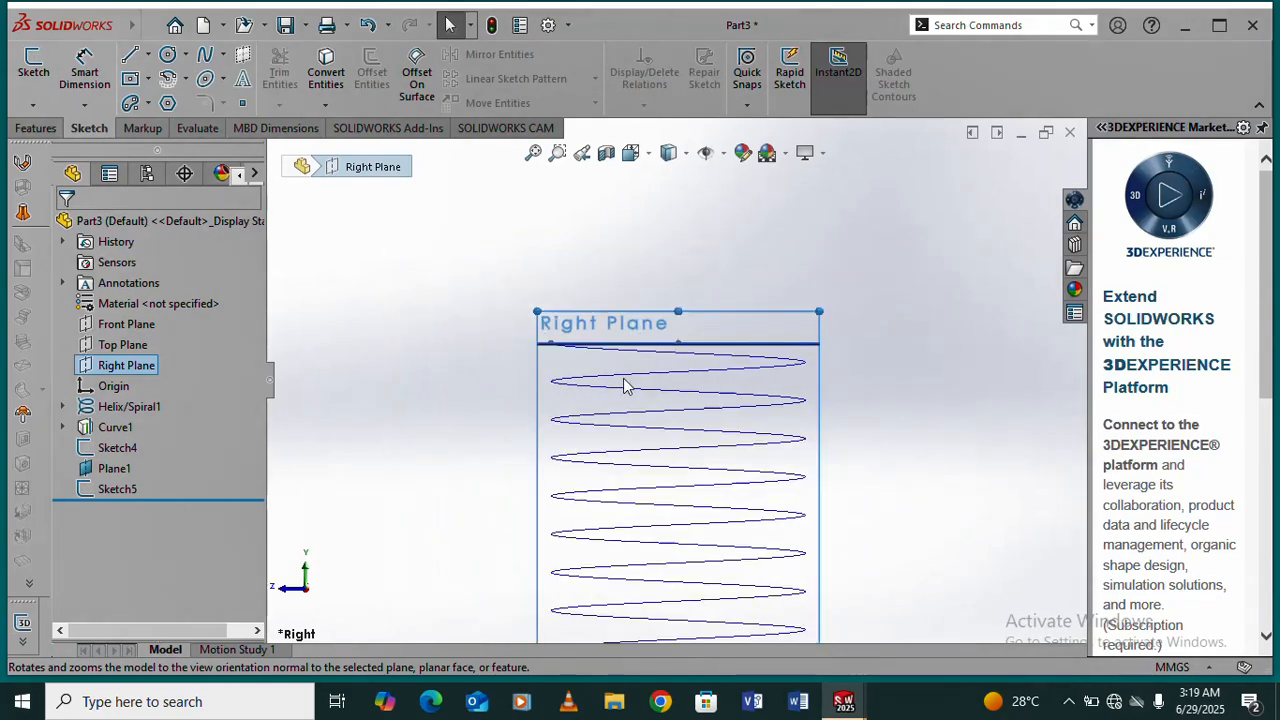
middle_drag(645, 340, 641, 404)
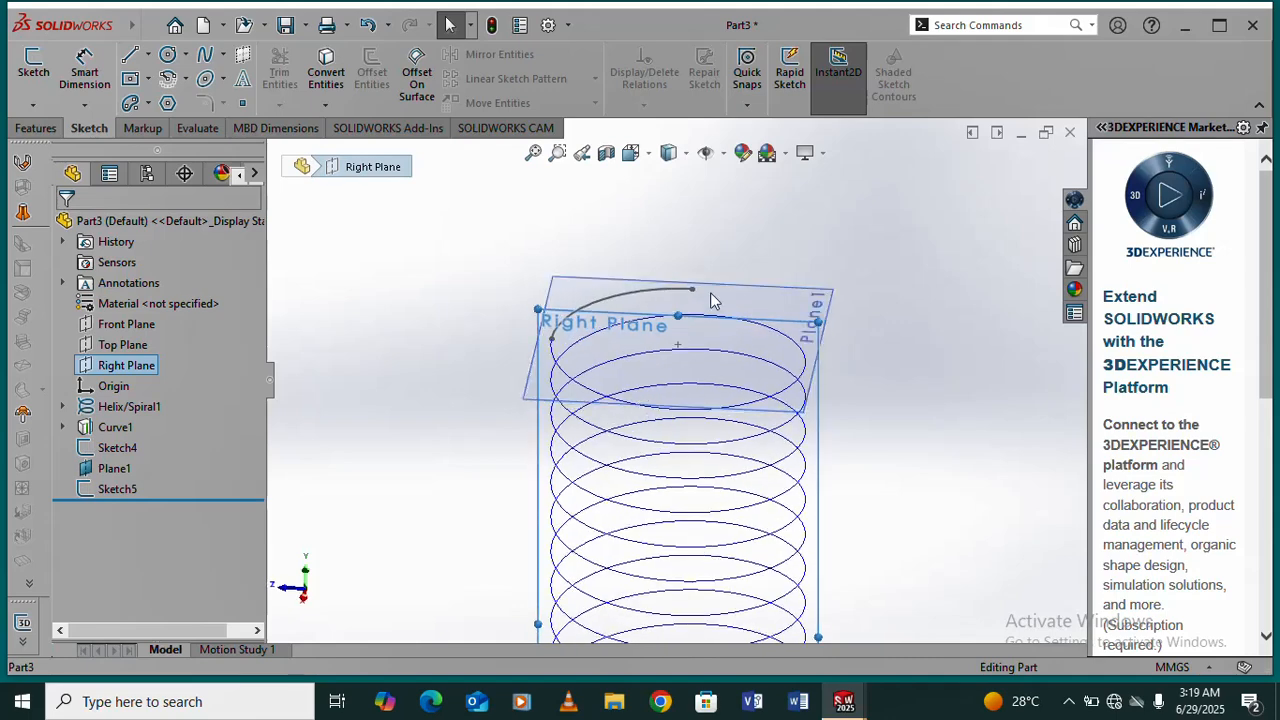
click(722, 285)
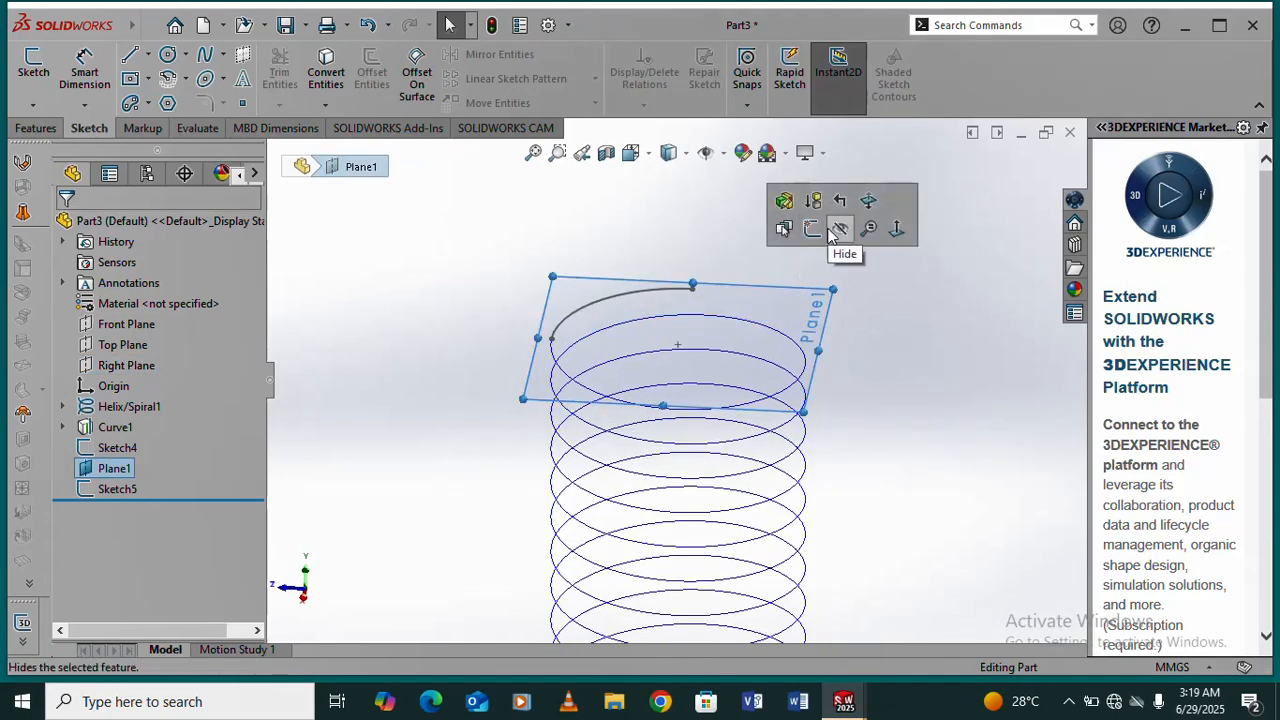
click(844, 233)
scroll(764, 310, up, 4)
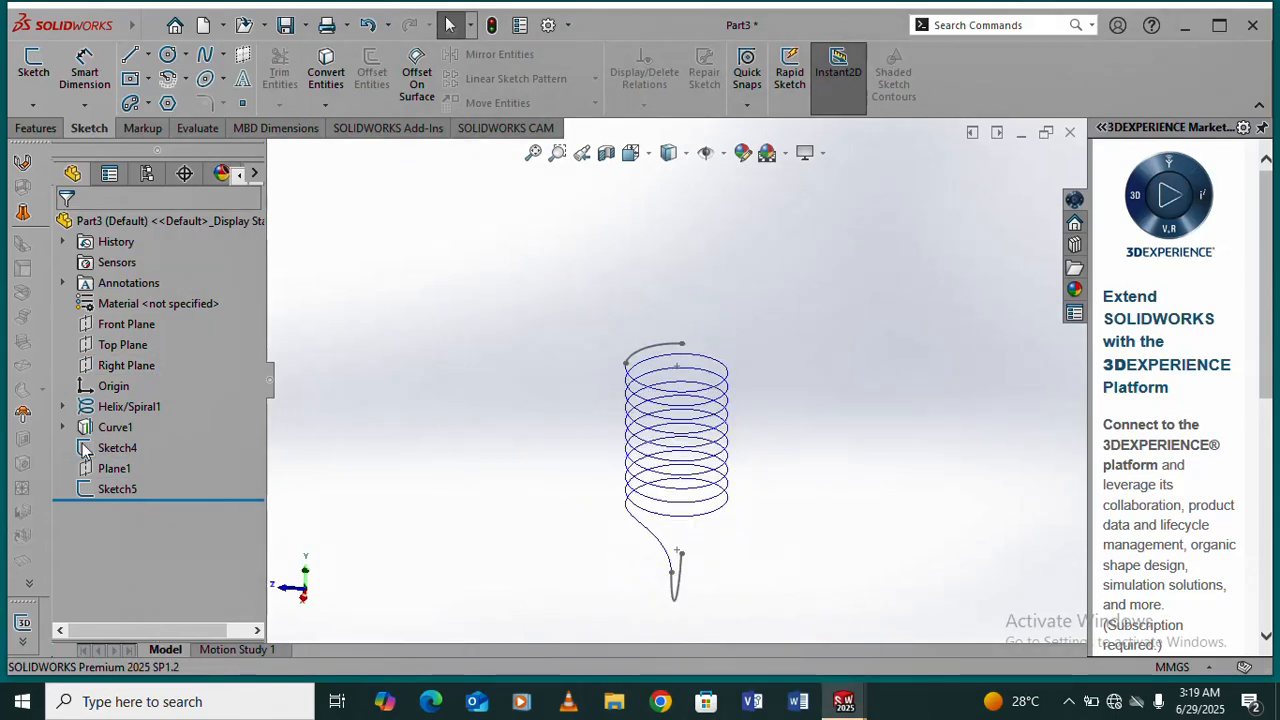
- Sketch a centre-point arc of about 103 degrees on the Right Plane, just above the upper end of the helix
click(120, 366)
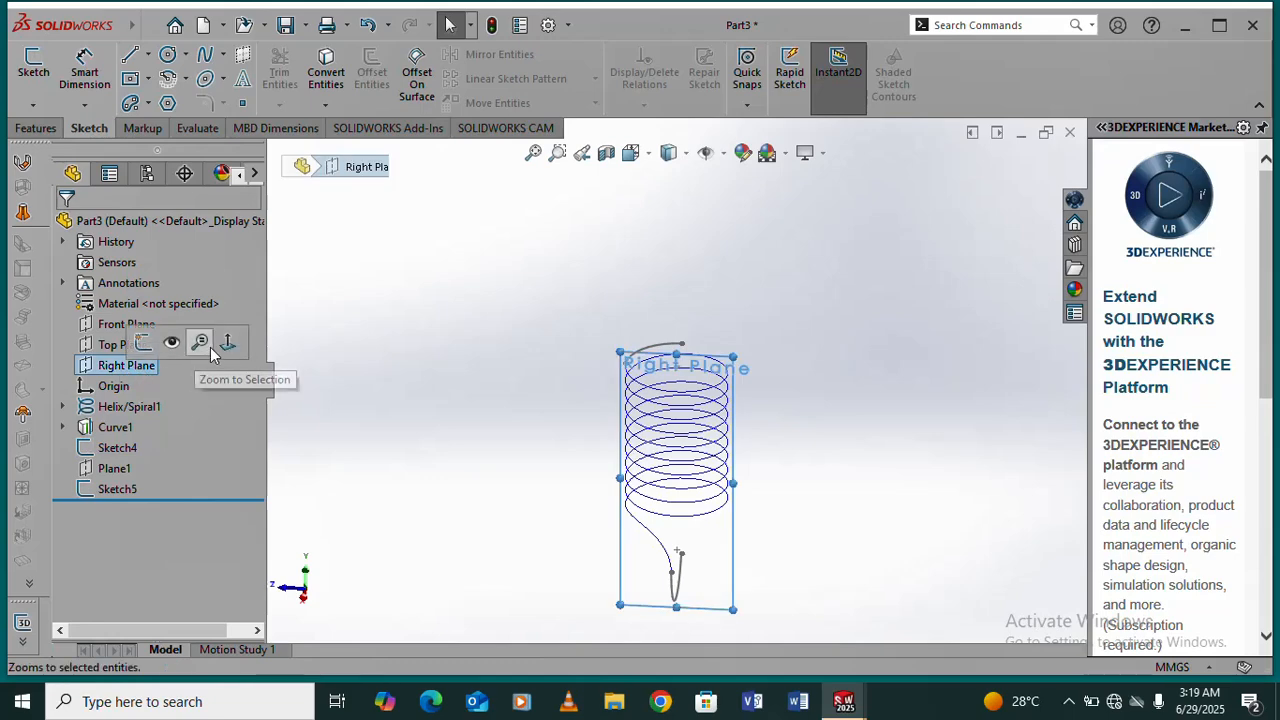
click(228, 342)
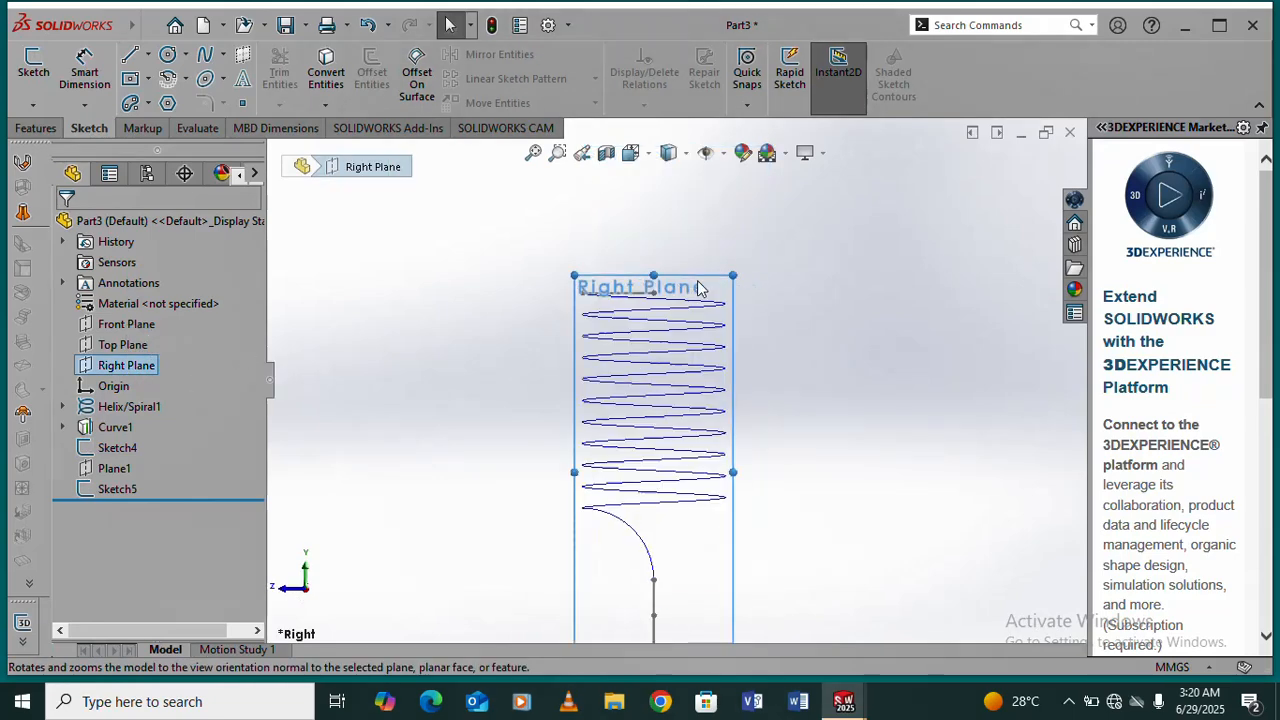
scroll(698, 288, down, 4)
drag(600, 288, 570, 148)
scroll(603, 370, up, 4)
scroll(590, 381, down, 2)
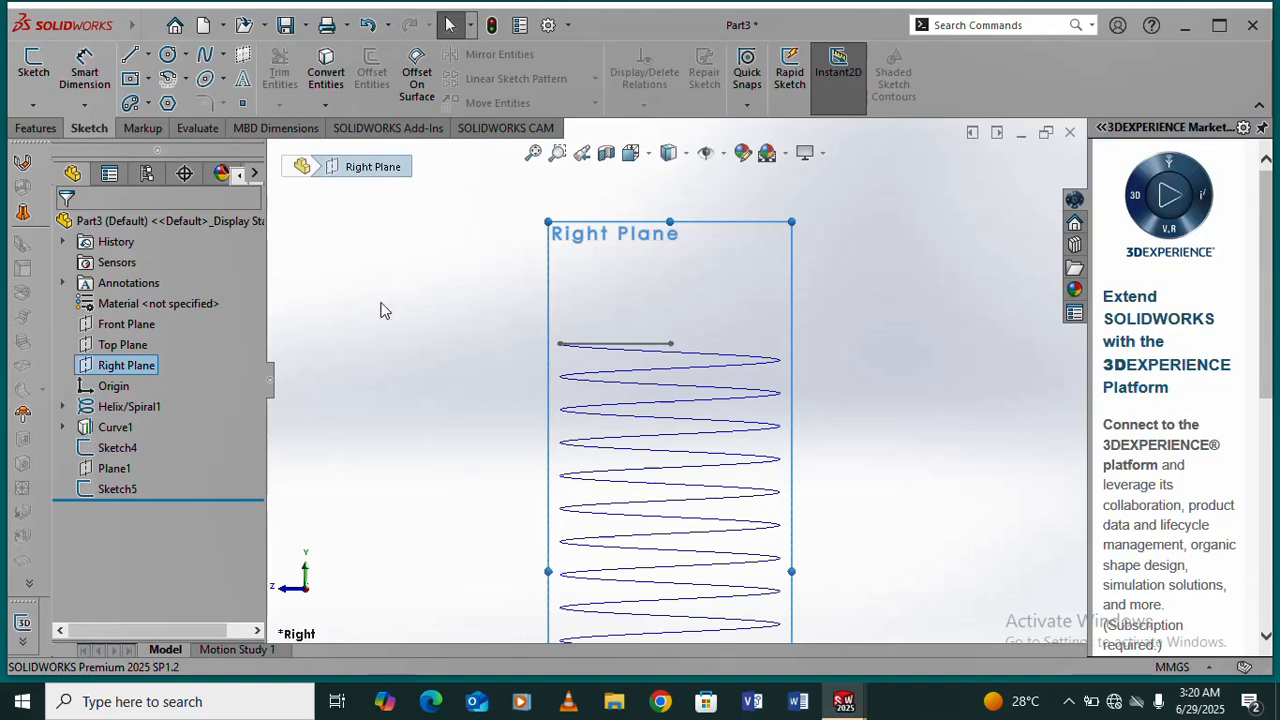
click(169, 79)
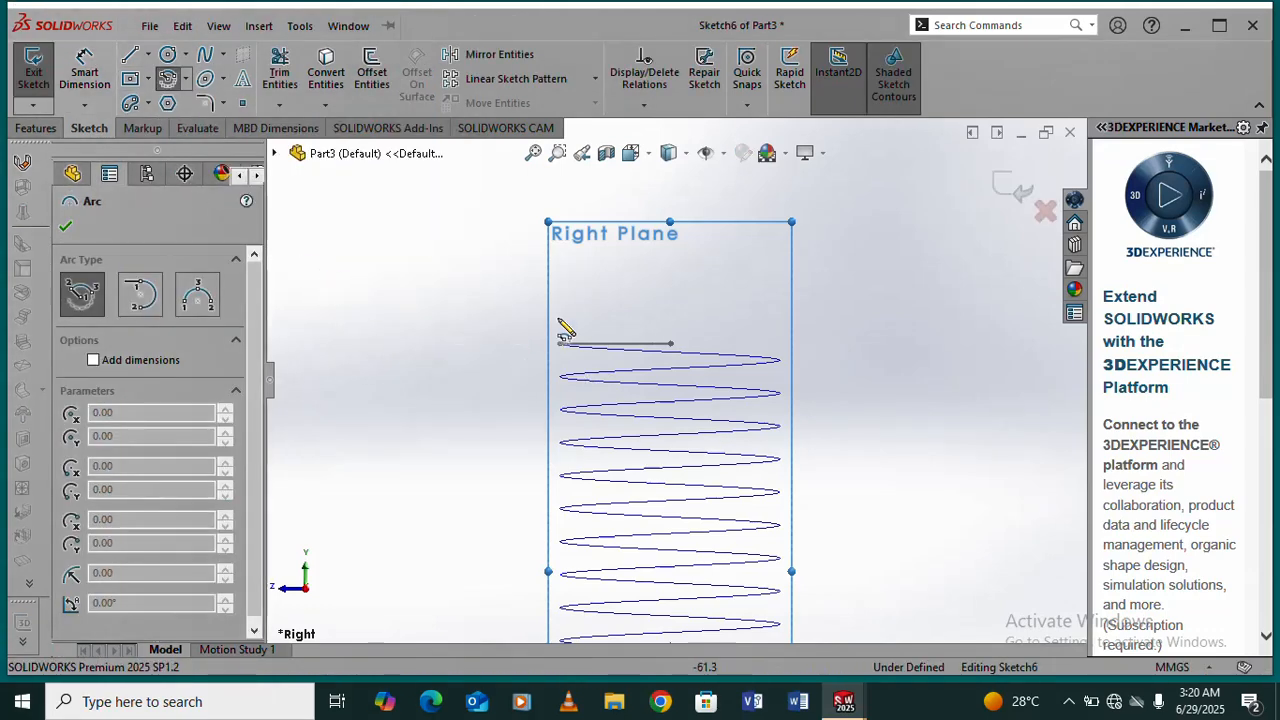
click(555, 267)
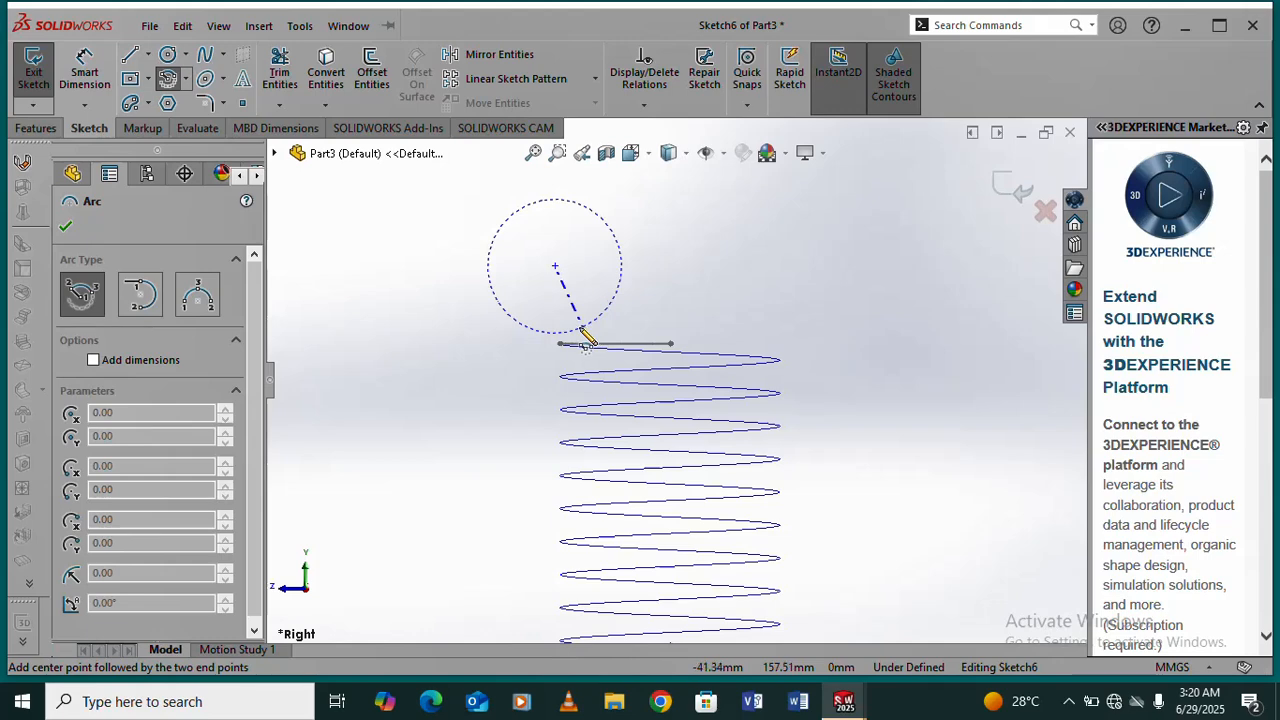
click(581, 334)
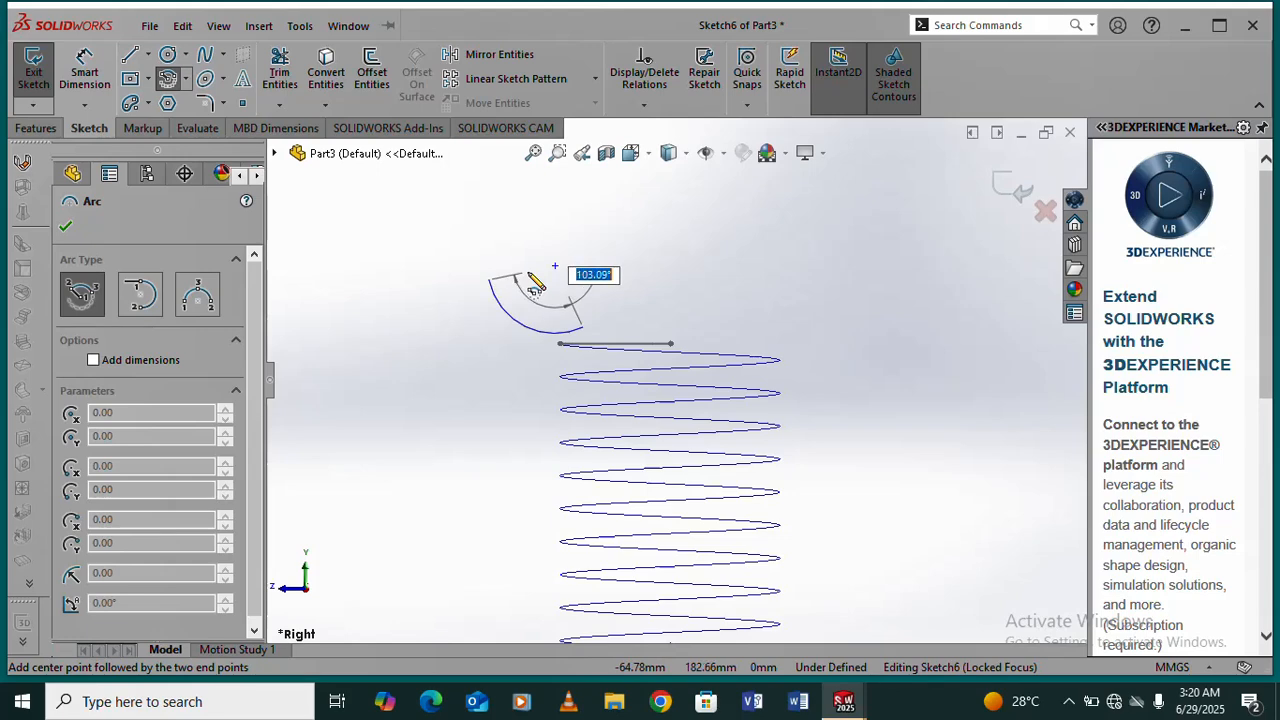
click(575, 290)
right_click(692, 258)
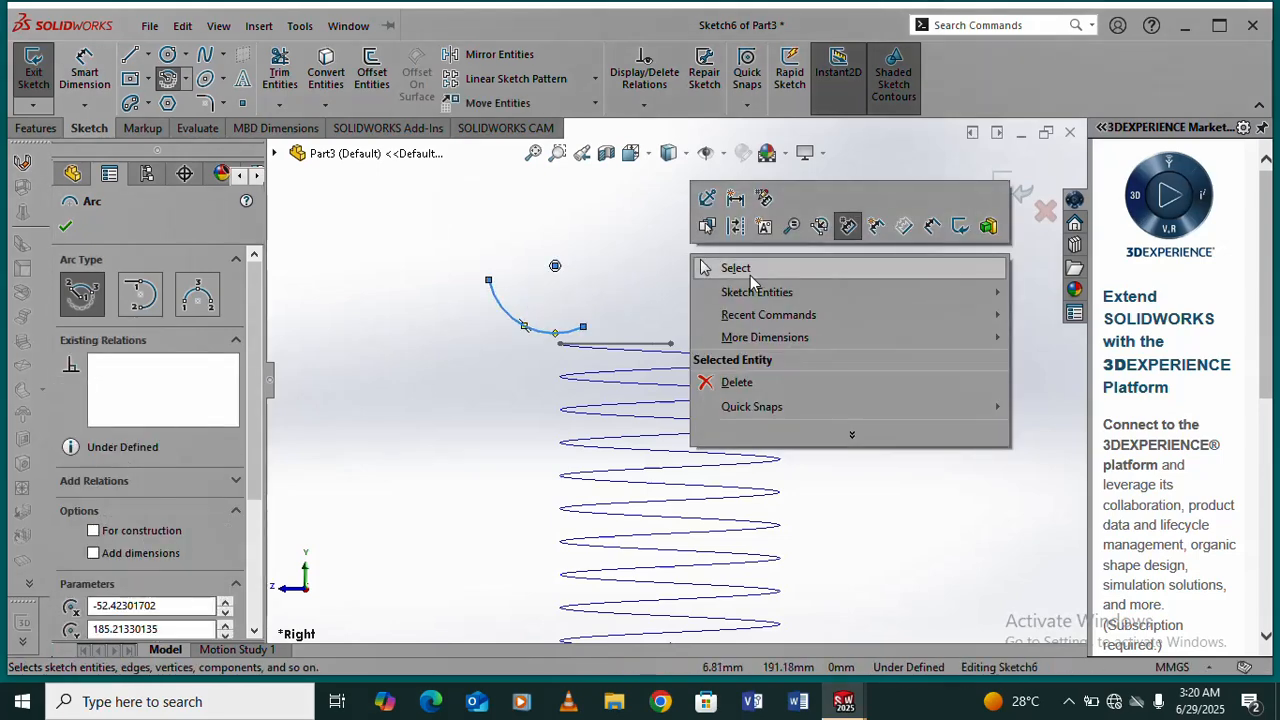
click(745, 264)
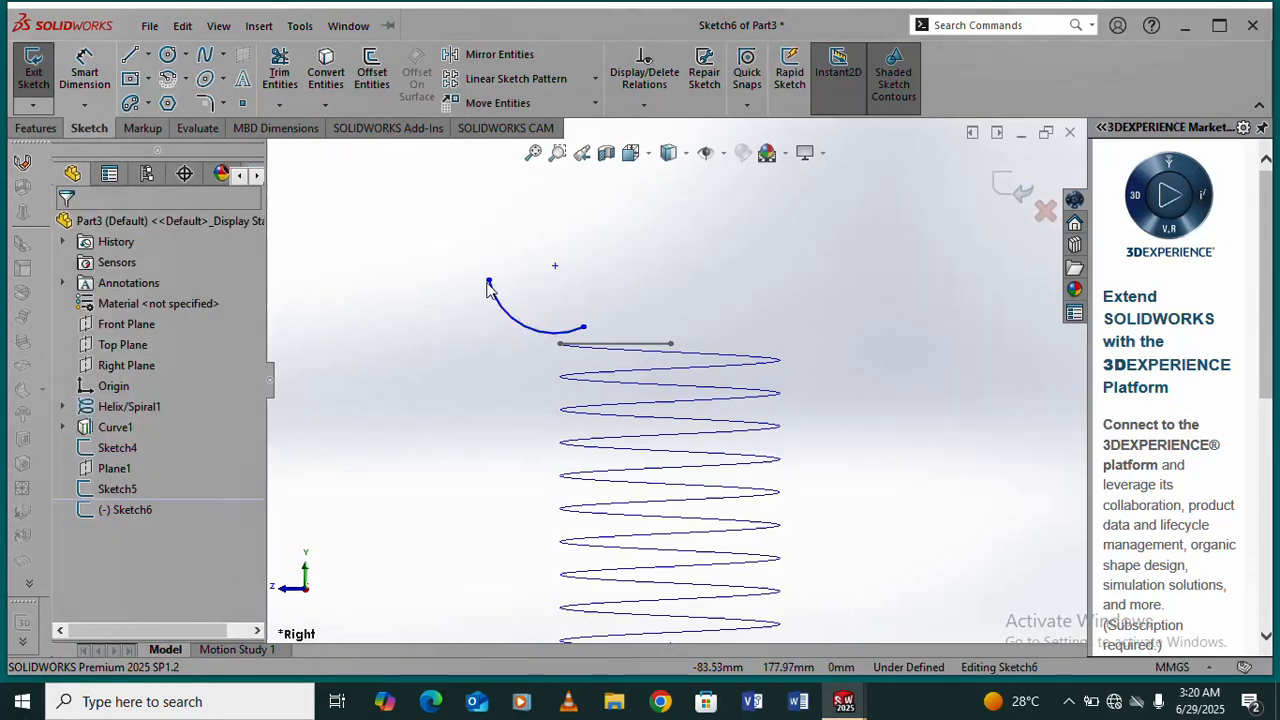
- Reshape the arc so it bulges away from the quarter arc's outer end, with its lower endpoint close to that end
drag(516, 322, 589, 290)
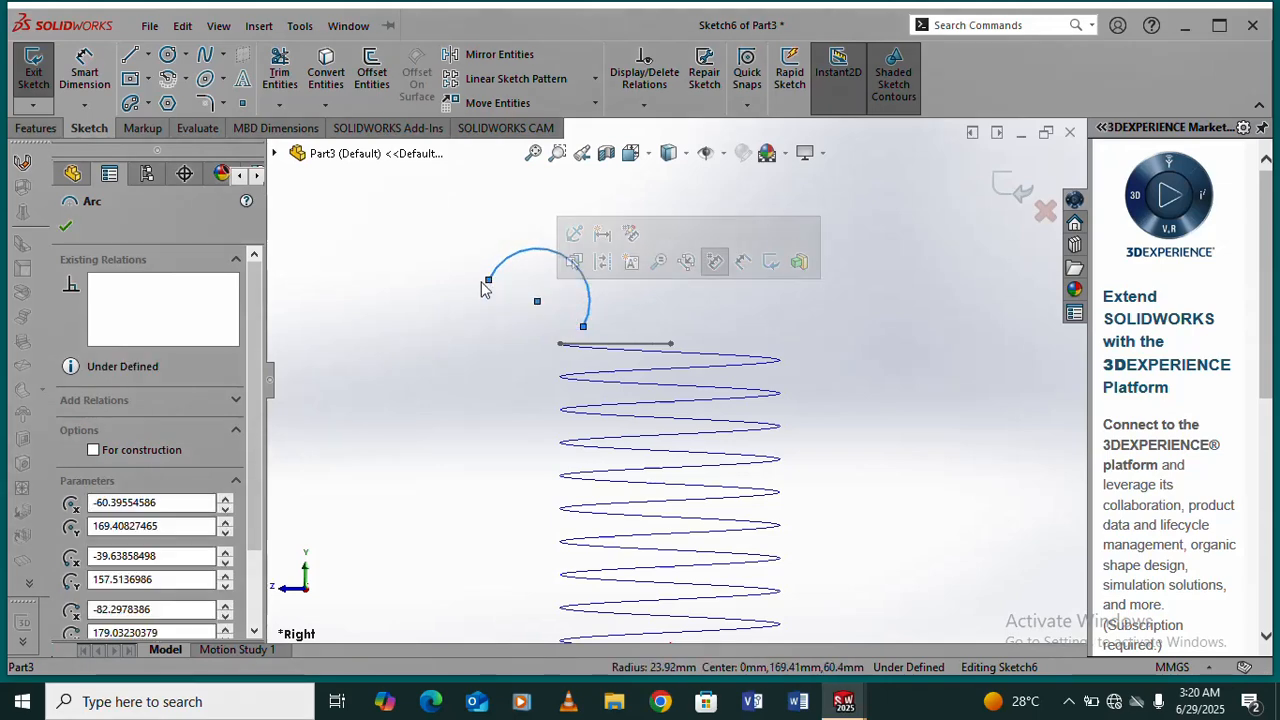
click(484, 288)
click(537, 247)
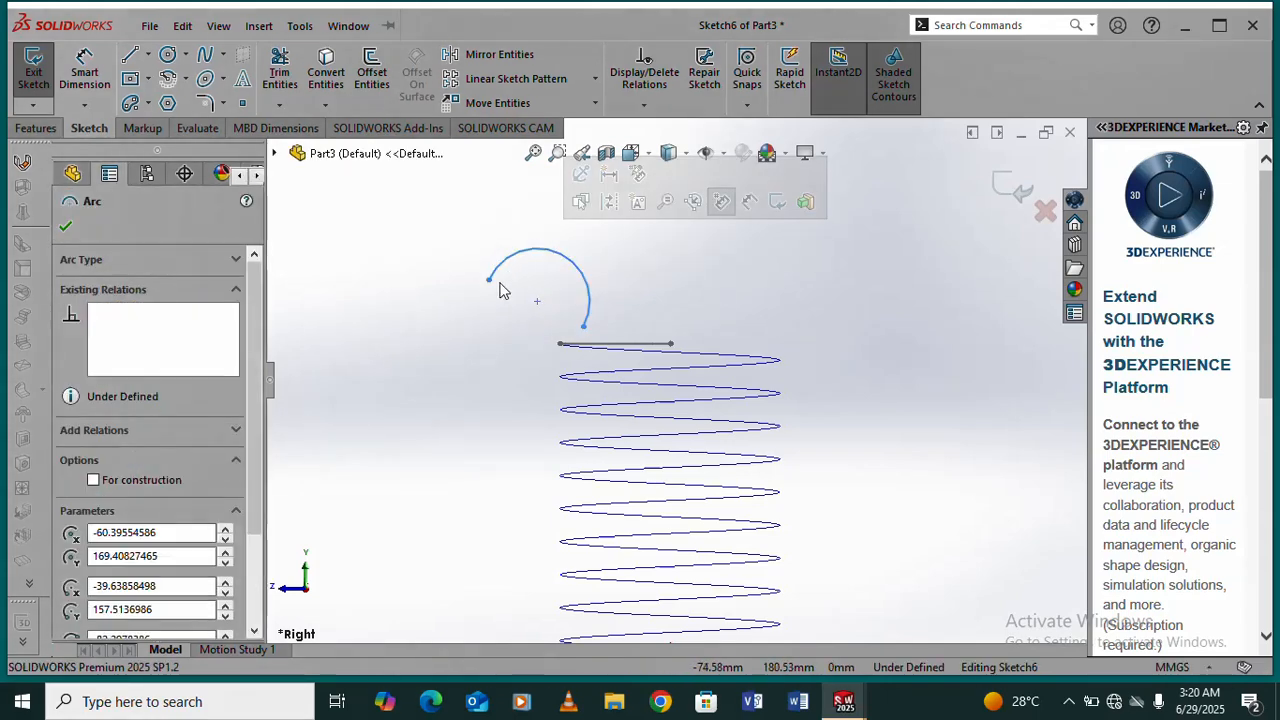
drag(488, 285, 563, 240)
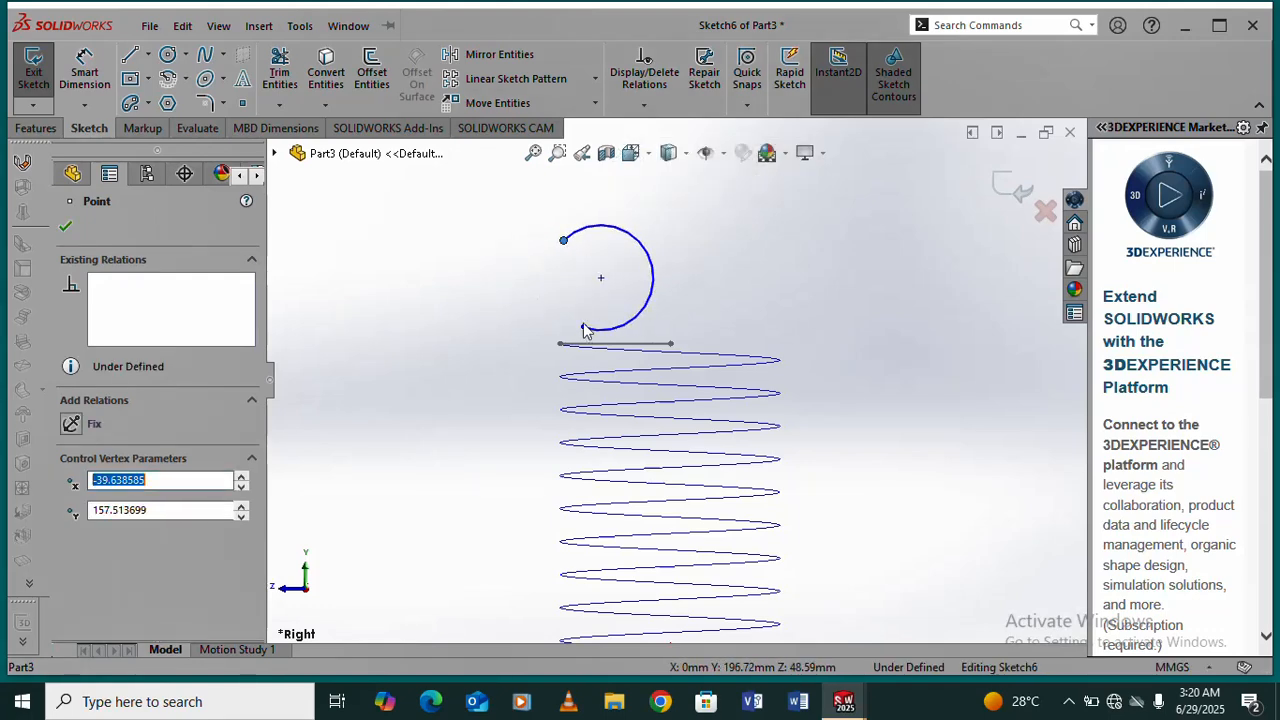
drag(586, 332, 572, 331)
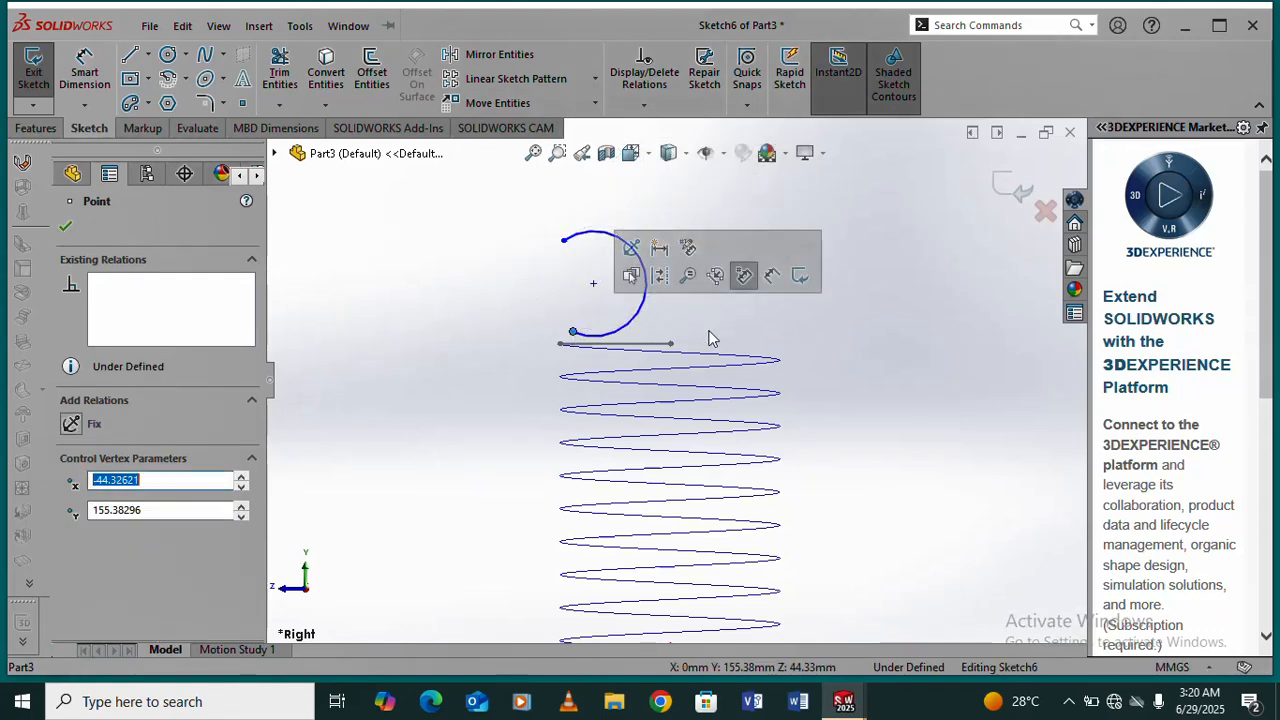
click(733, 320)
- Add a pierce relation between the new arc's lower endpoint and the quarter arc at the helix's upper end
scroll(580, 358, down, 3)
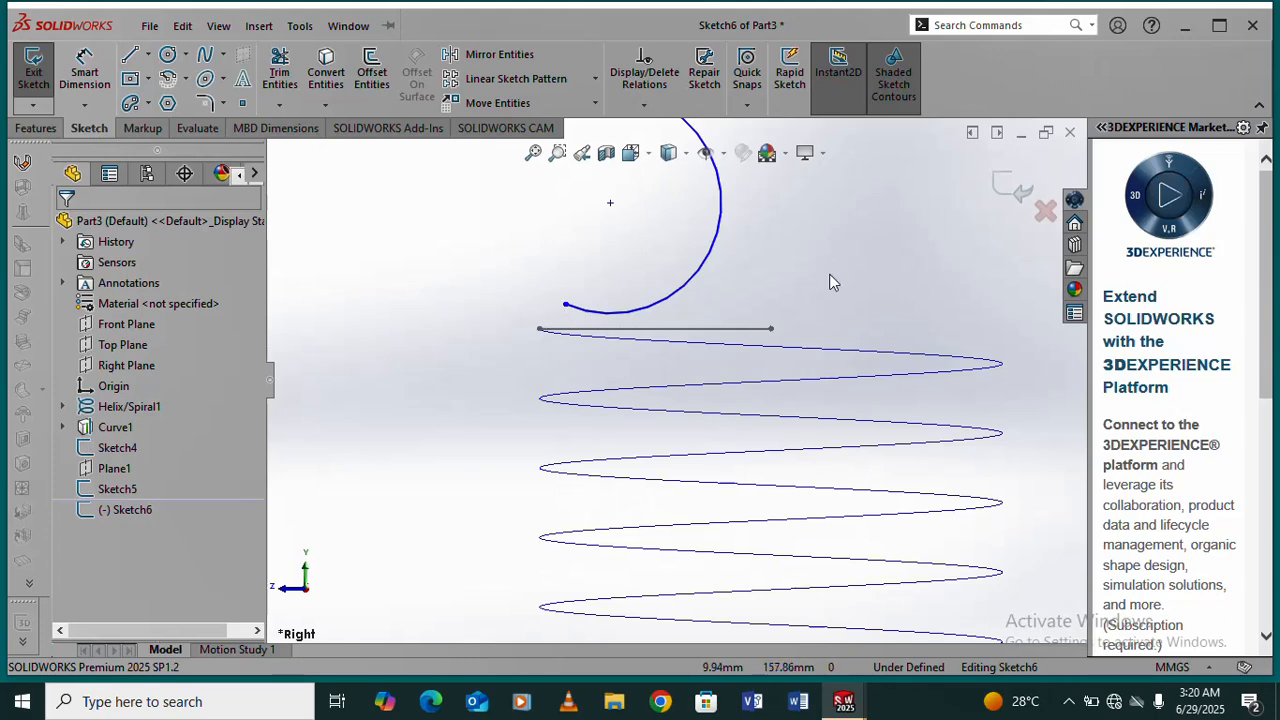
click(566, 307)
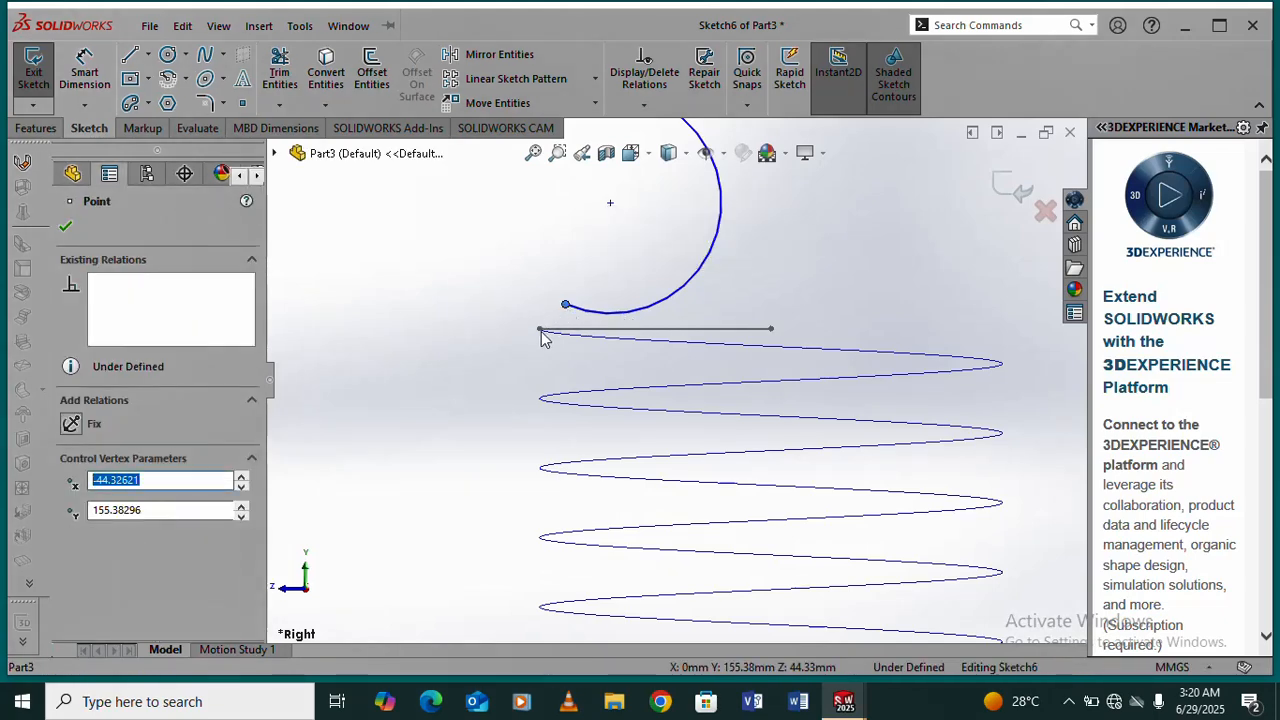
ctrl+click(539, 330)
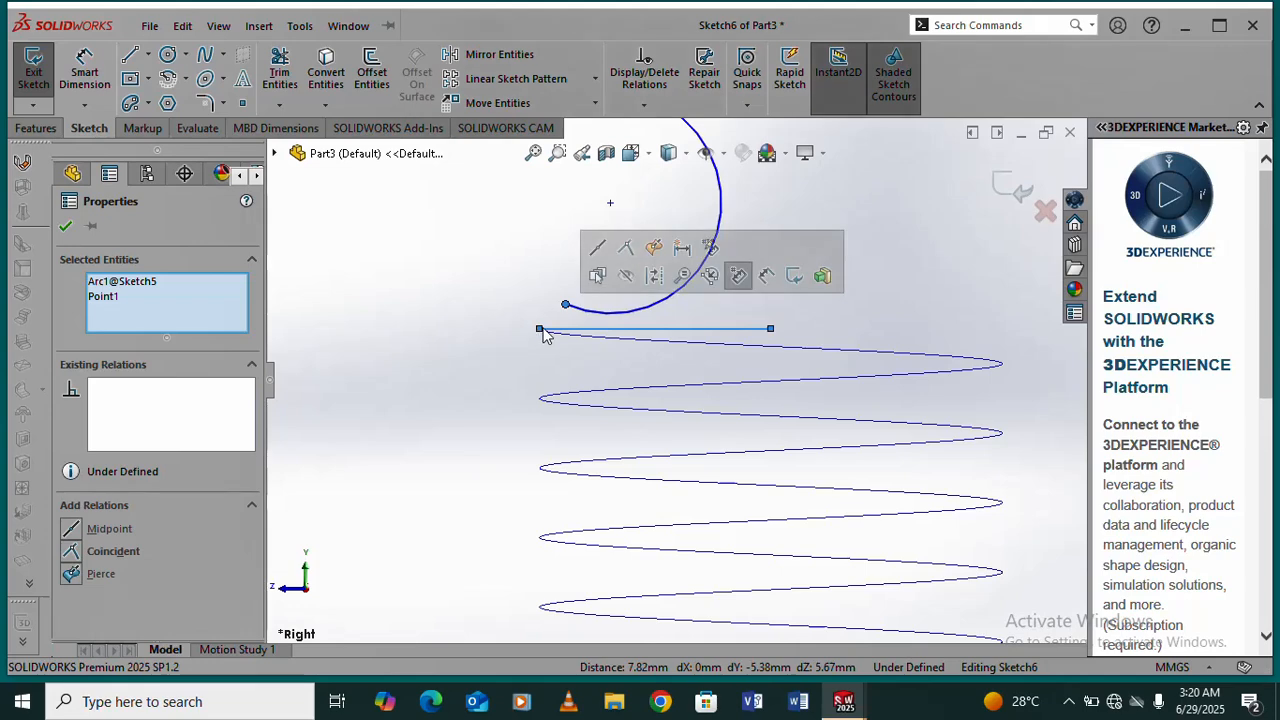
click(654, 249)
click(875, 293)
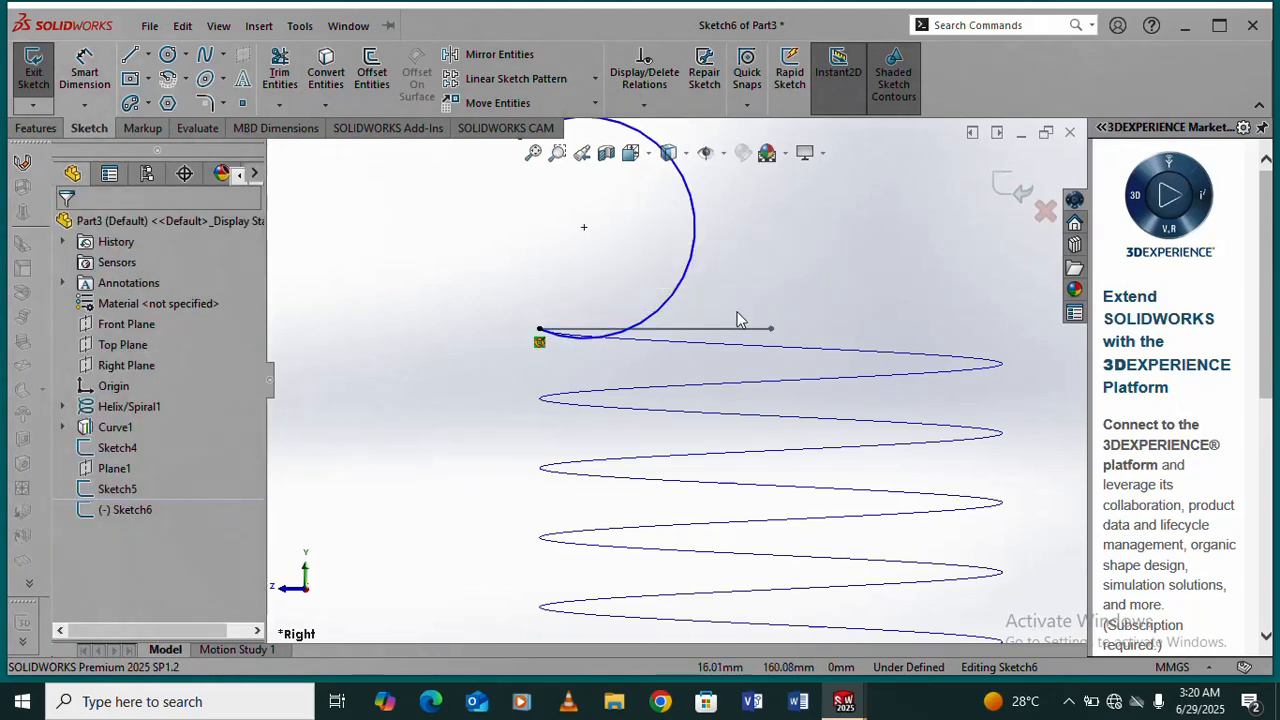
- Move the arc's free upper endpoint up and inward over the helix, opening the arc to a radius of about 32 mm
scroll(670, 318, up, 3)
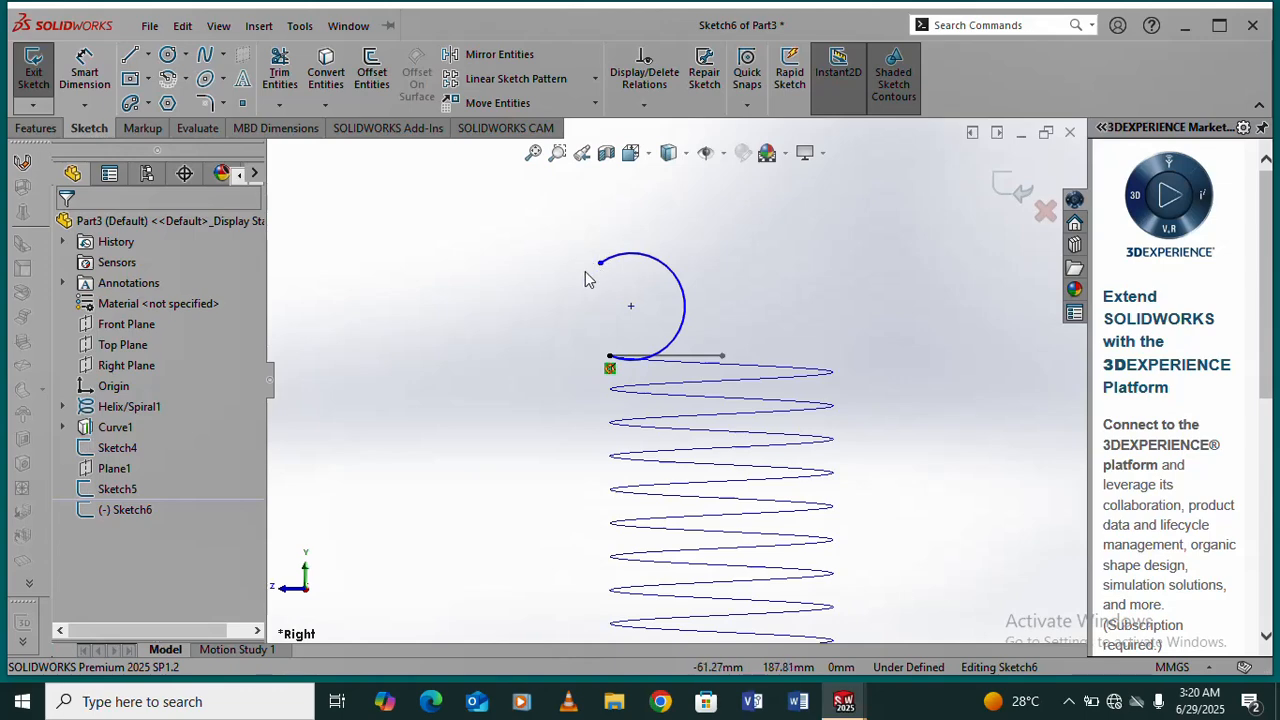
drag(600, 265, 670, 225)
click(740, 257)
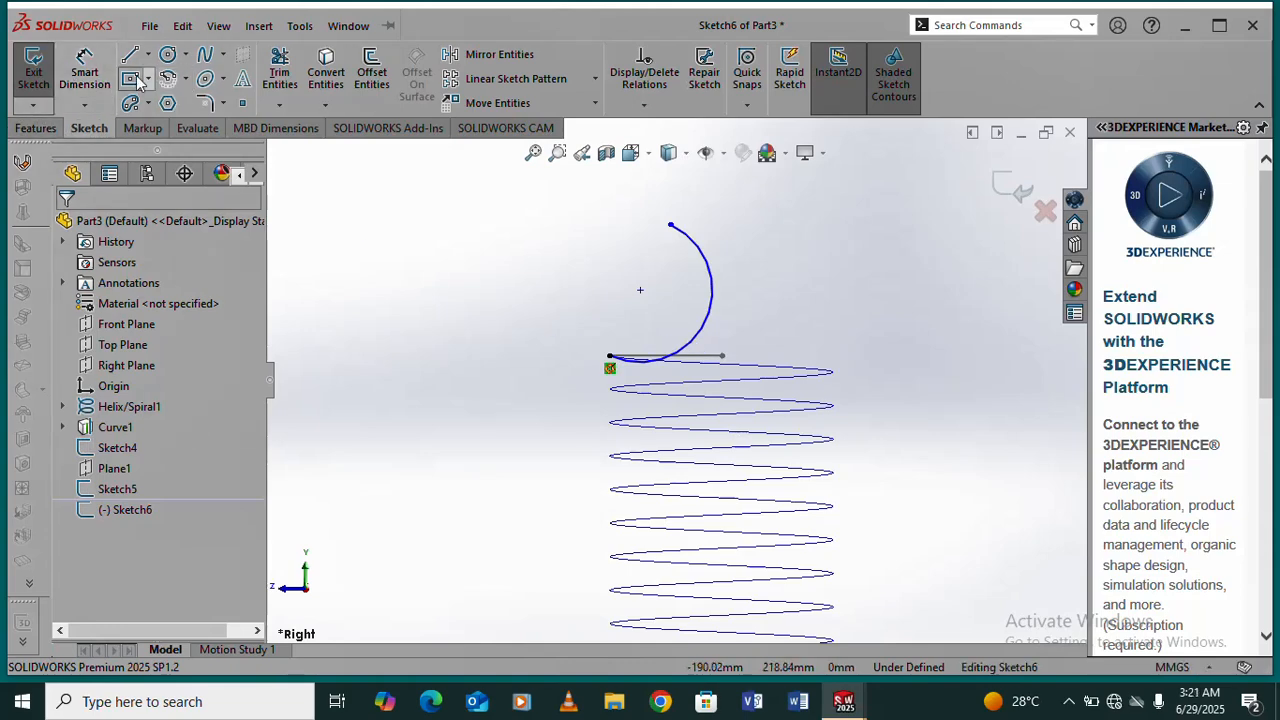
- Dimension the new arc's radius as 50 mm
click(84, 72)
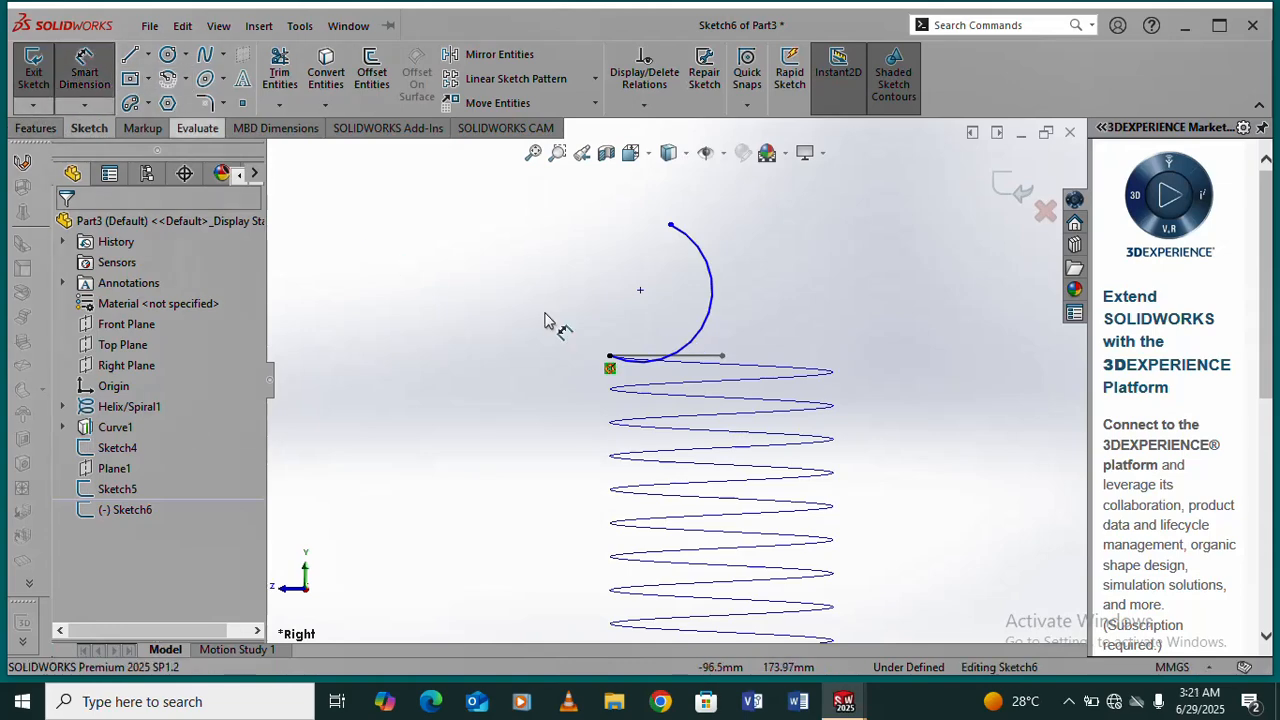
click(706, 321)
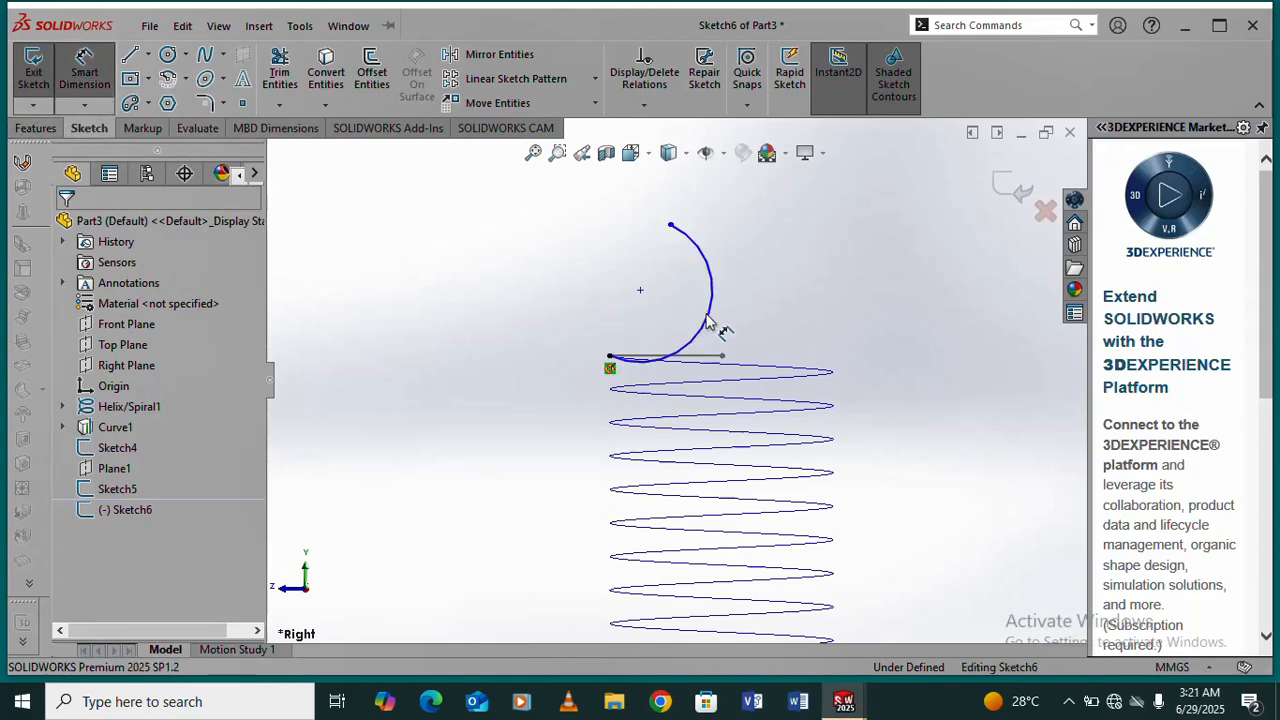
click(838, 302)
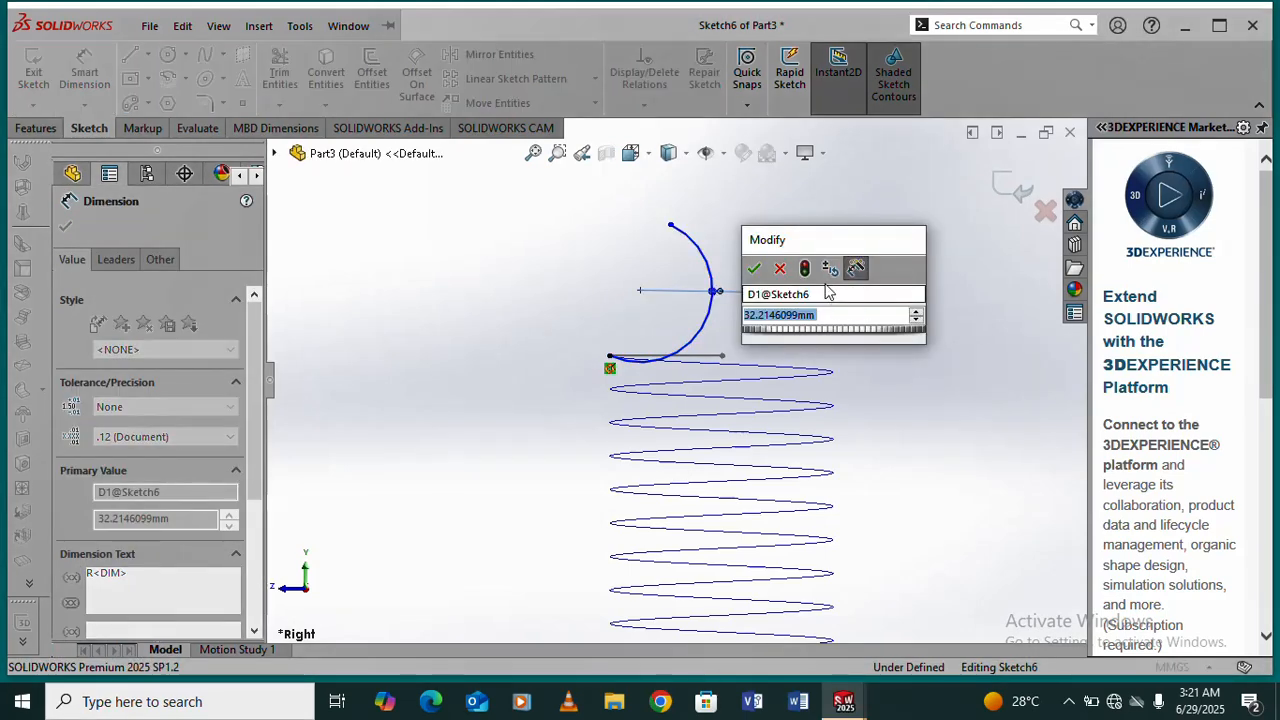
text(50)
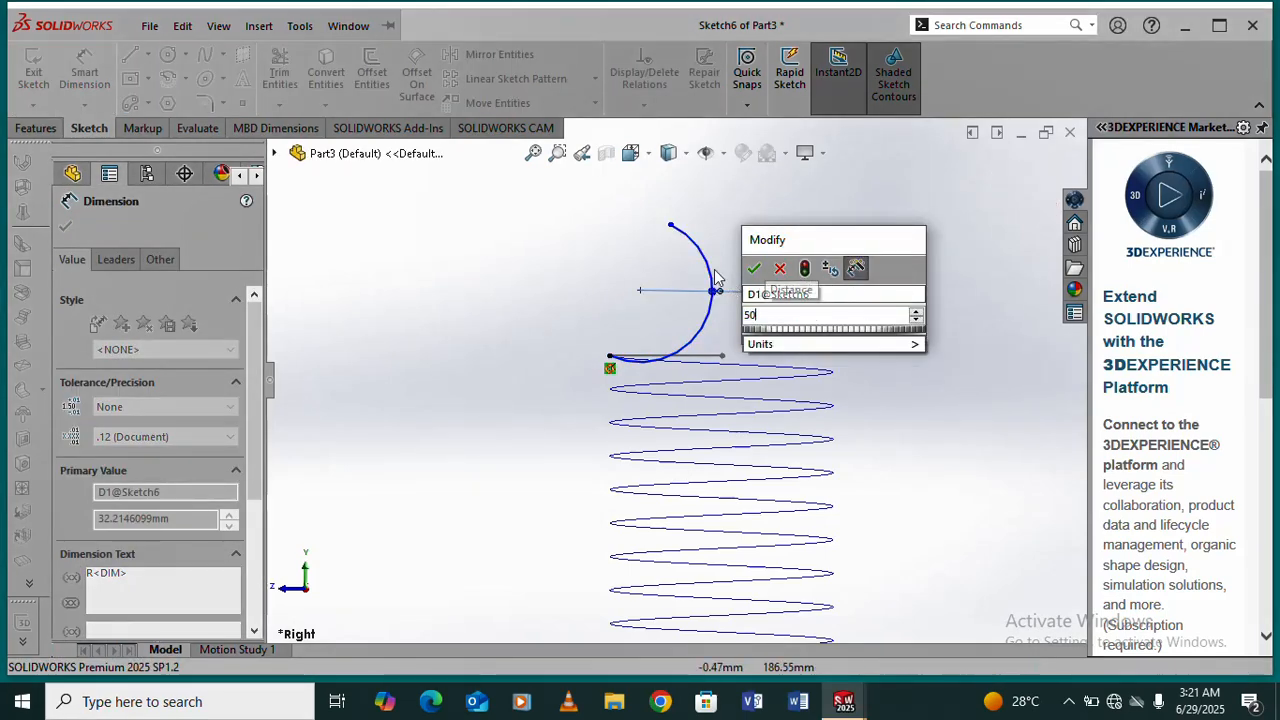
click(753, 269)
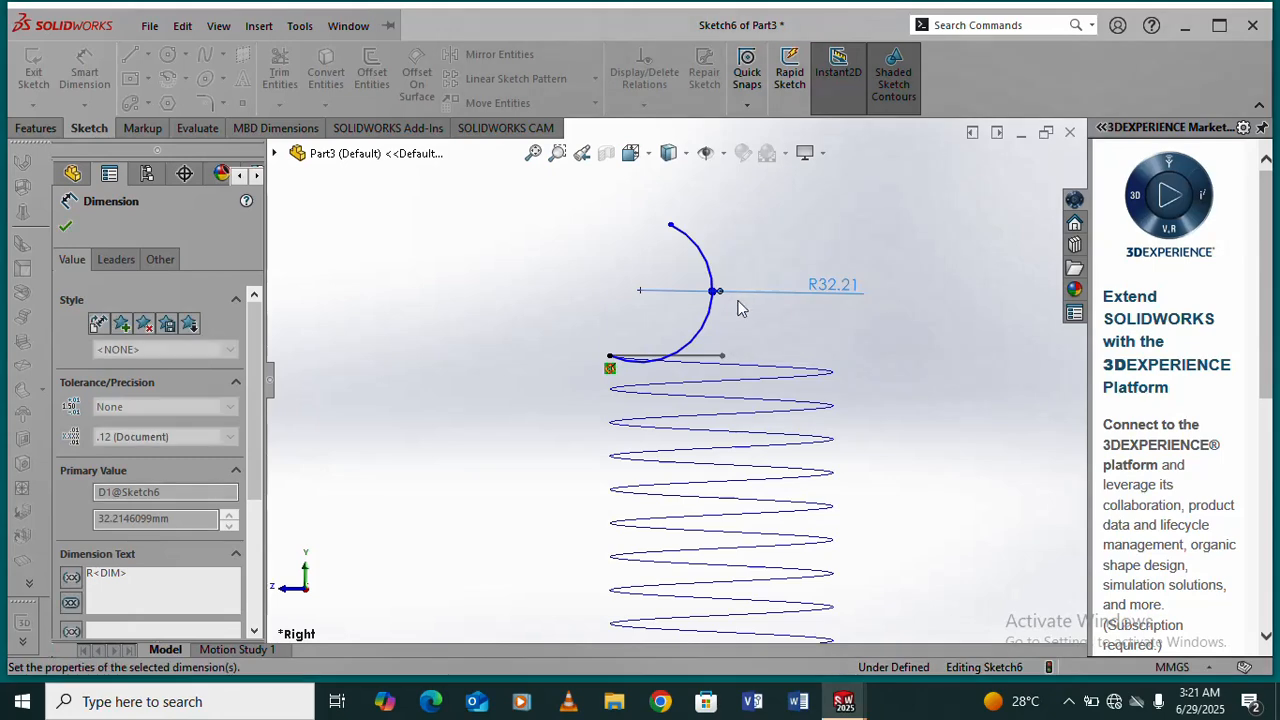
scroll(655, 338, up, 3)
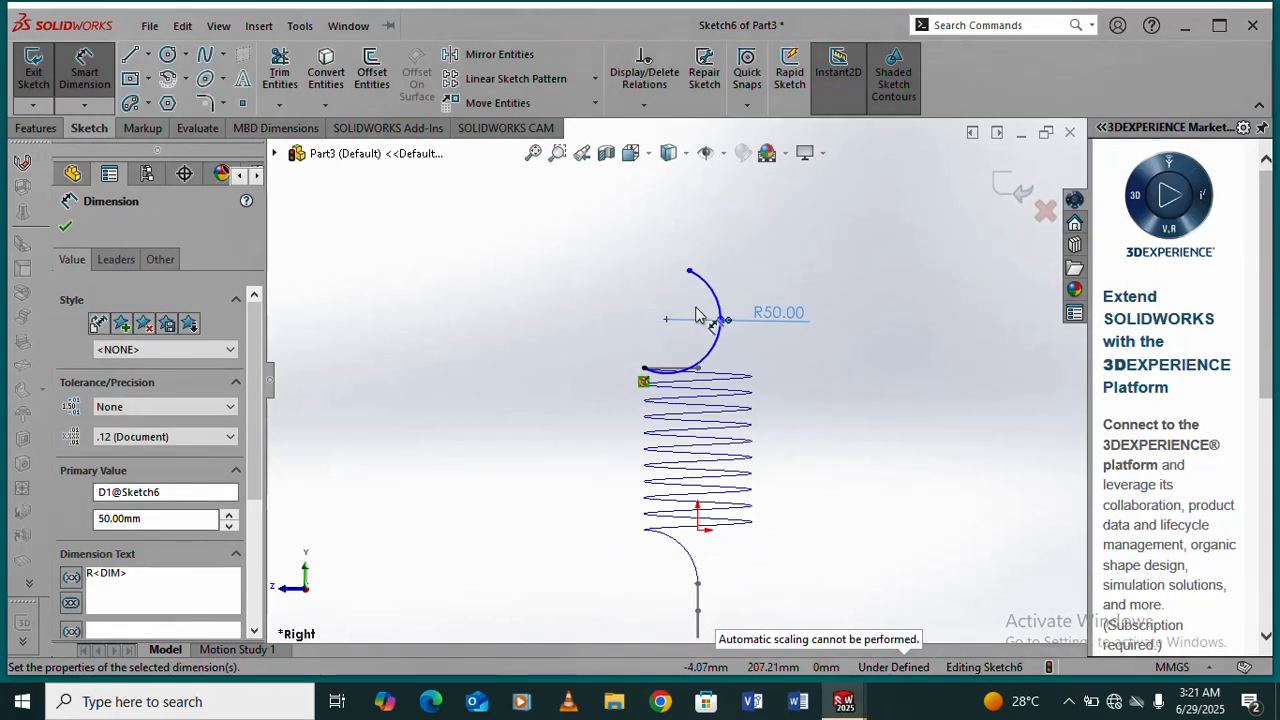
right_click(868, 290)
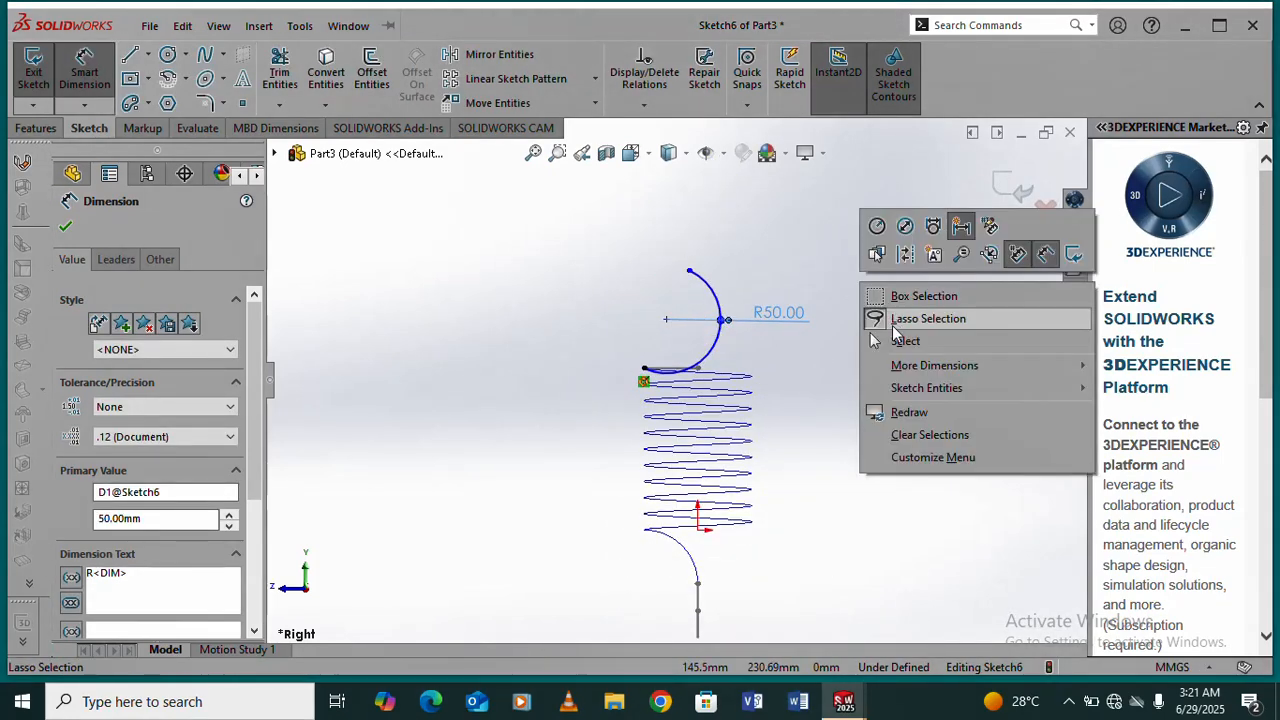
click(905, 341)
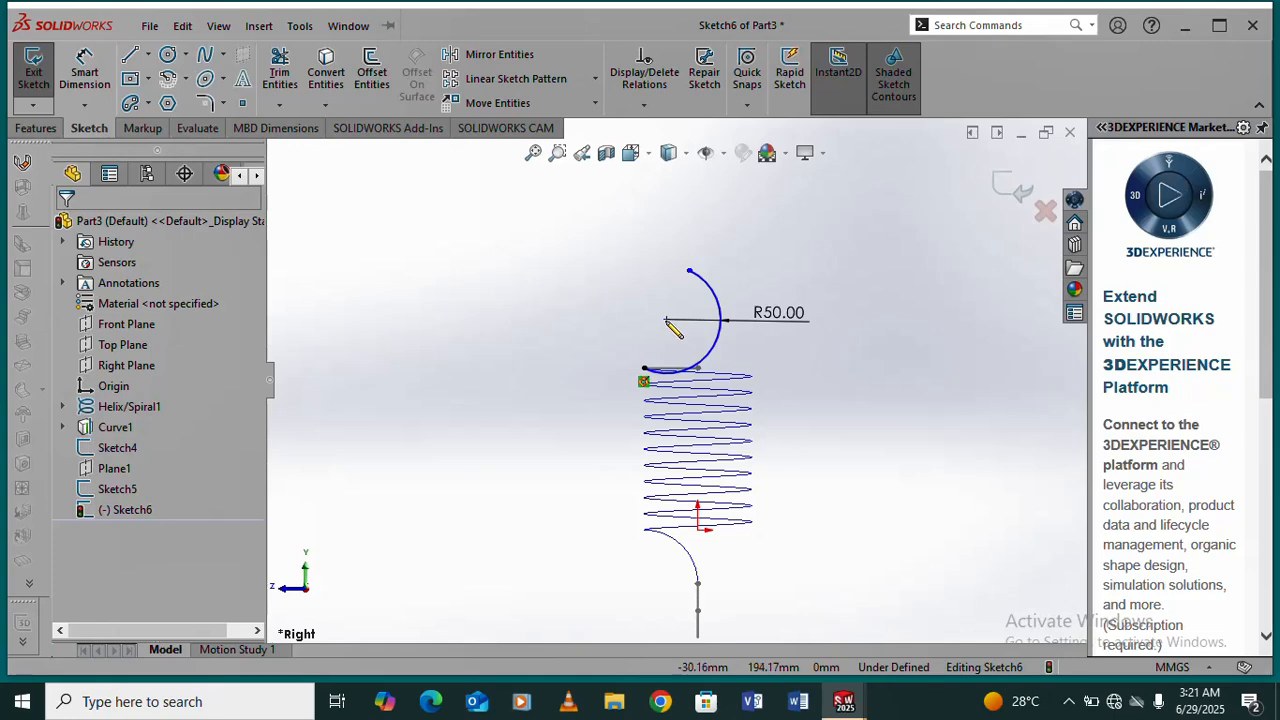
- Add a vertical relation between the arc's centre point and its lower endpoint
click(667, 320)
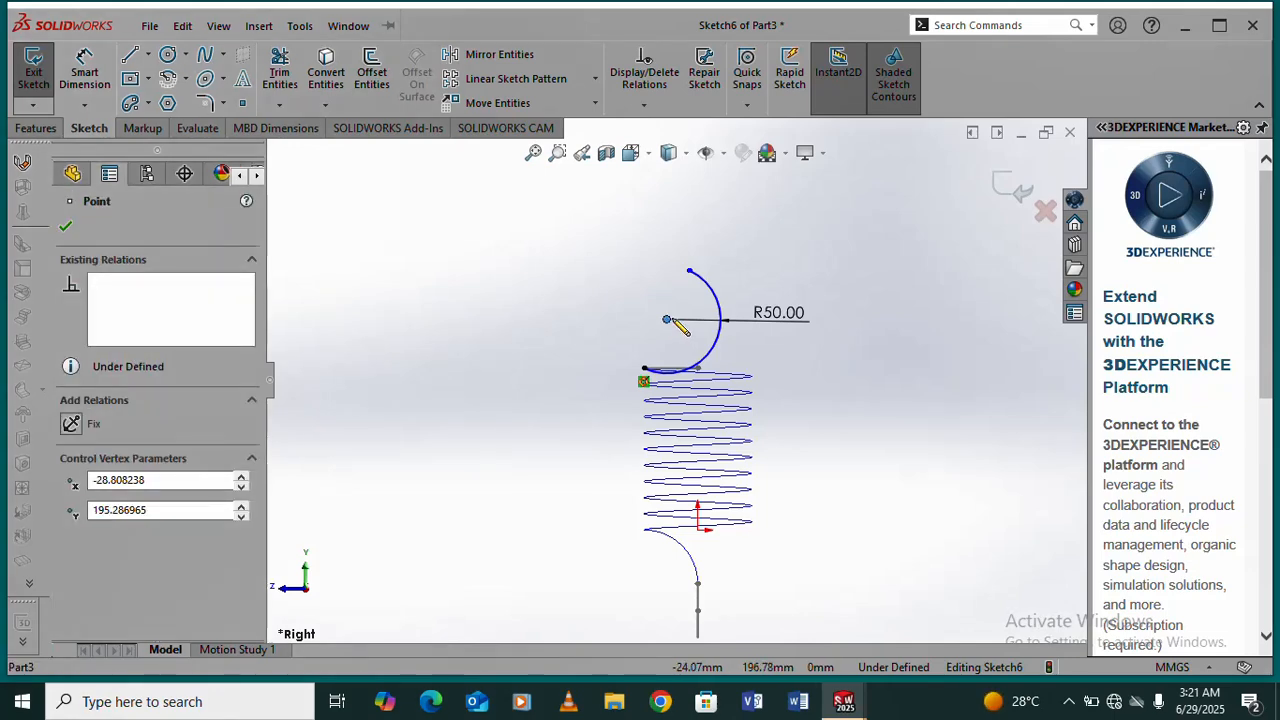
ctrl+click(645, 370)
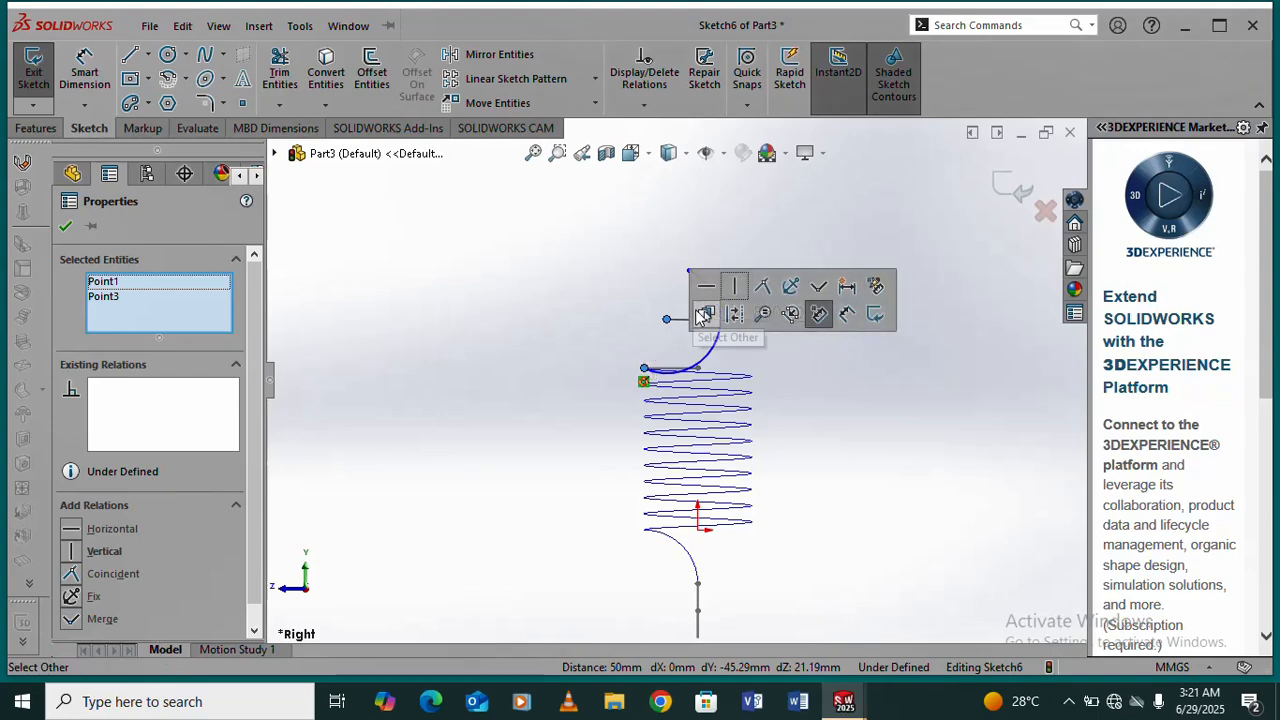
click(734, 289)
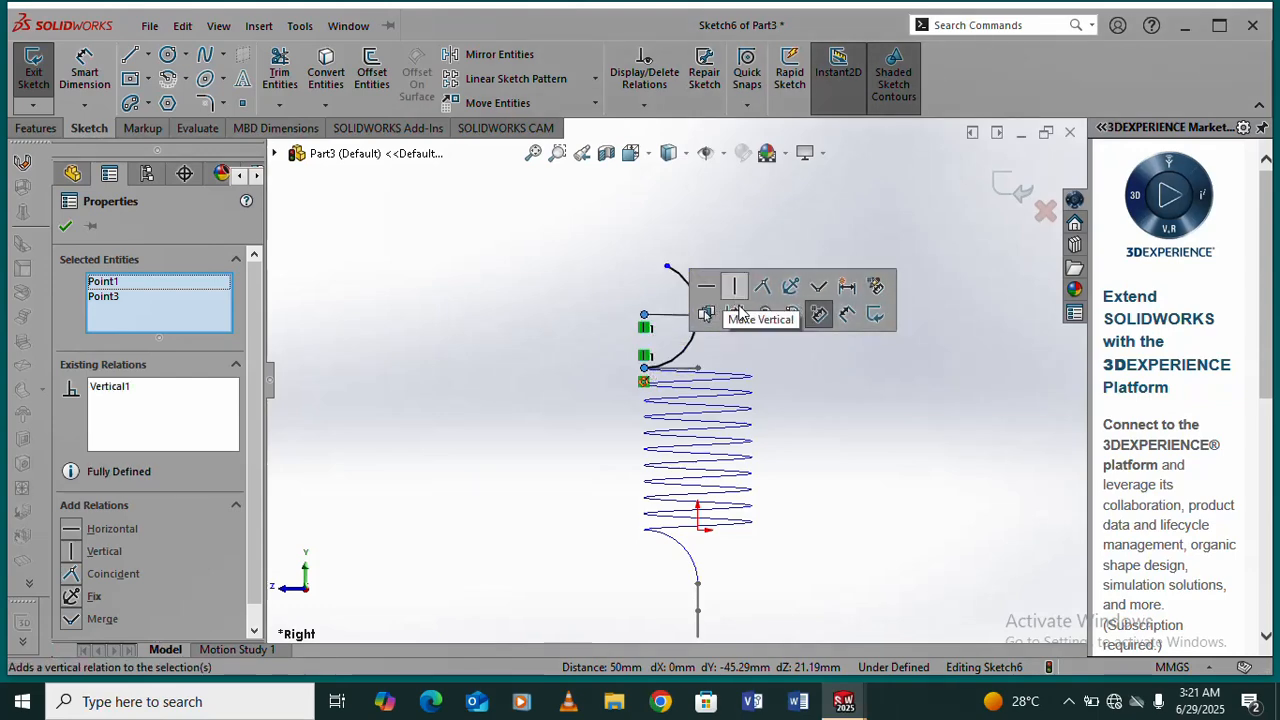
click(767, 362)
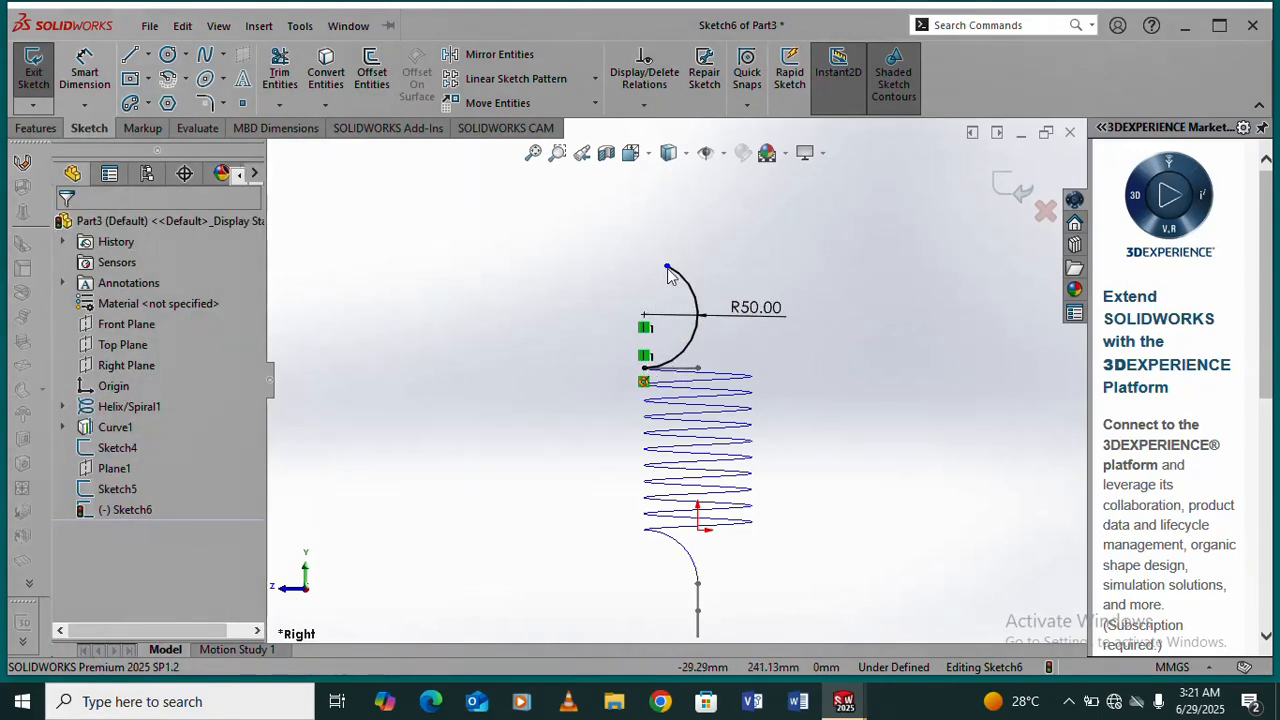
scroll(718, 355, down, 1)
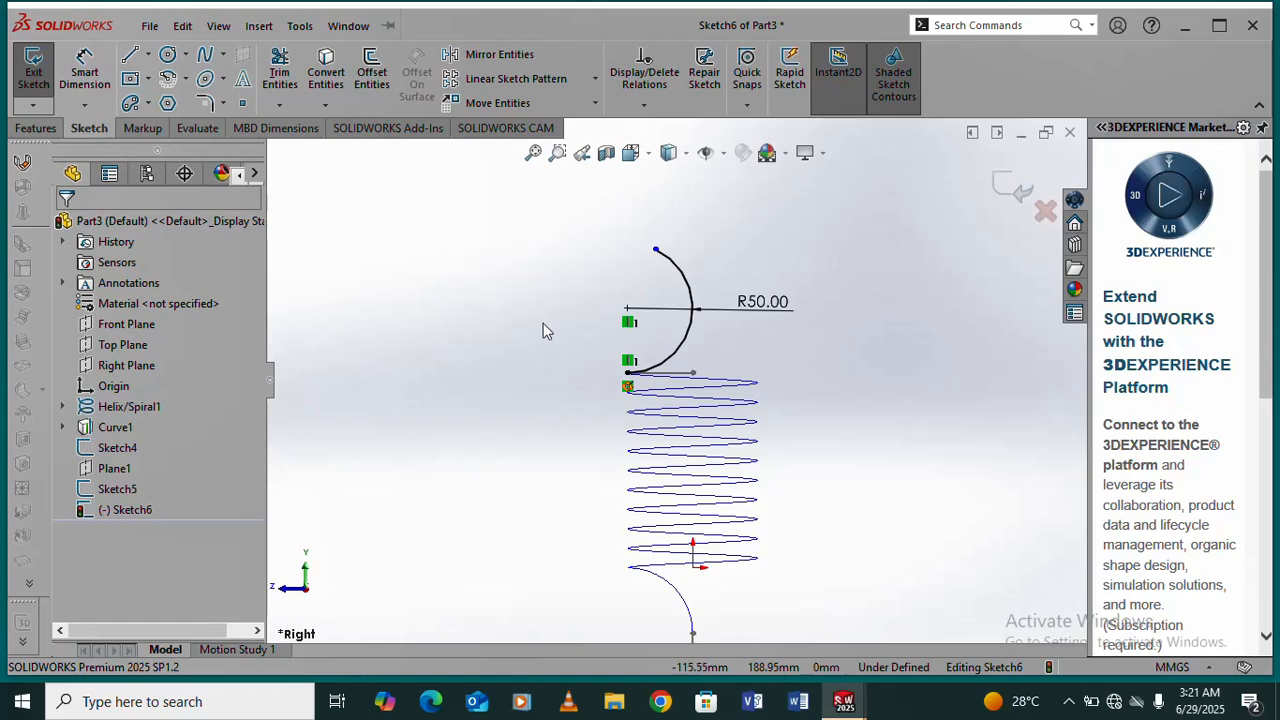
click(656, 251)
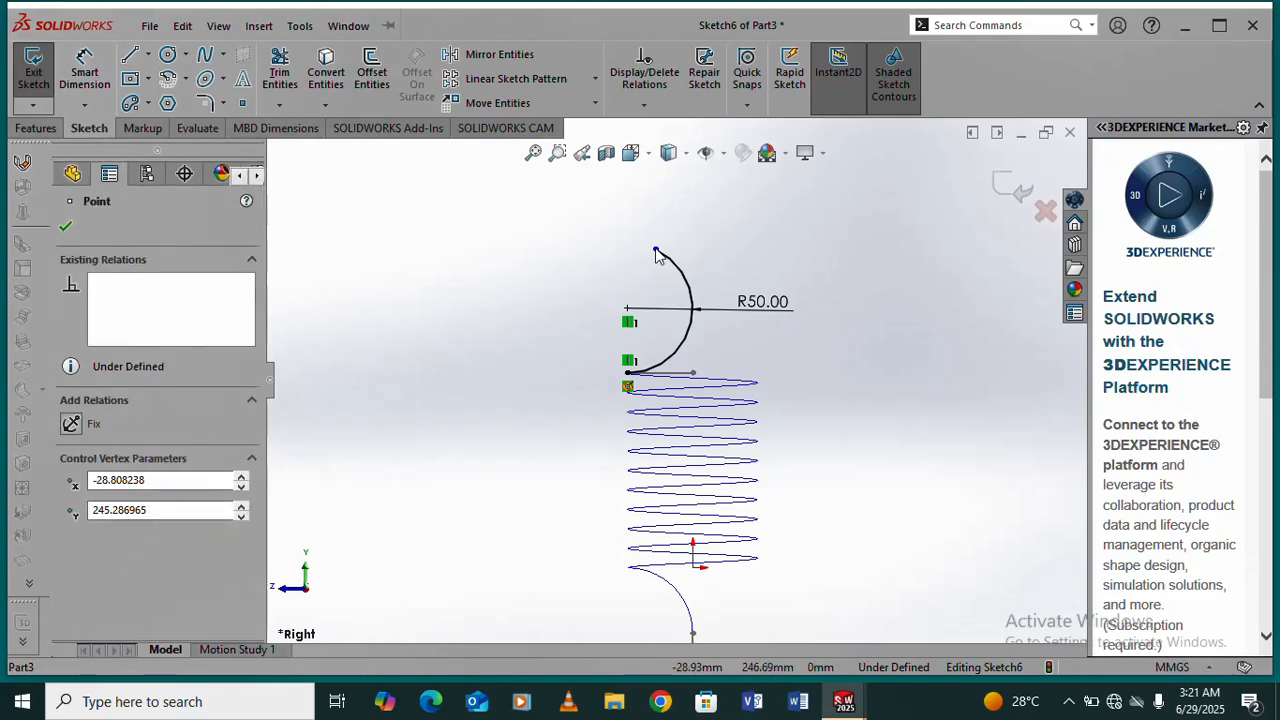
ctrl+click(695, 376)
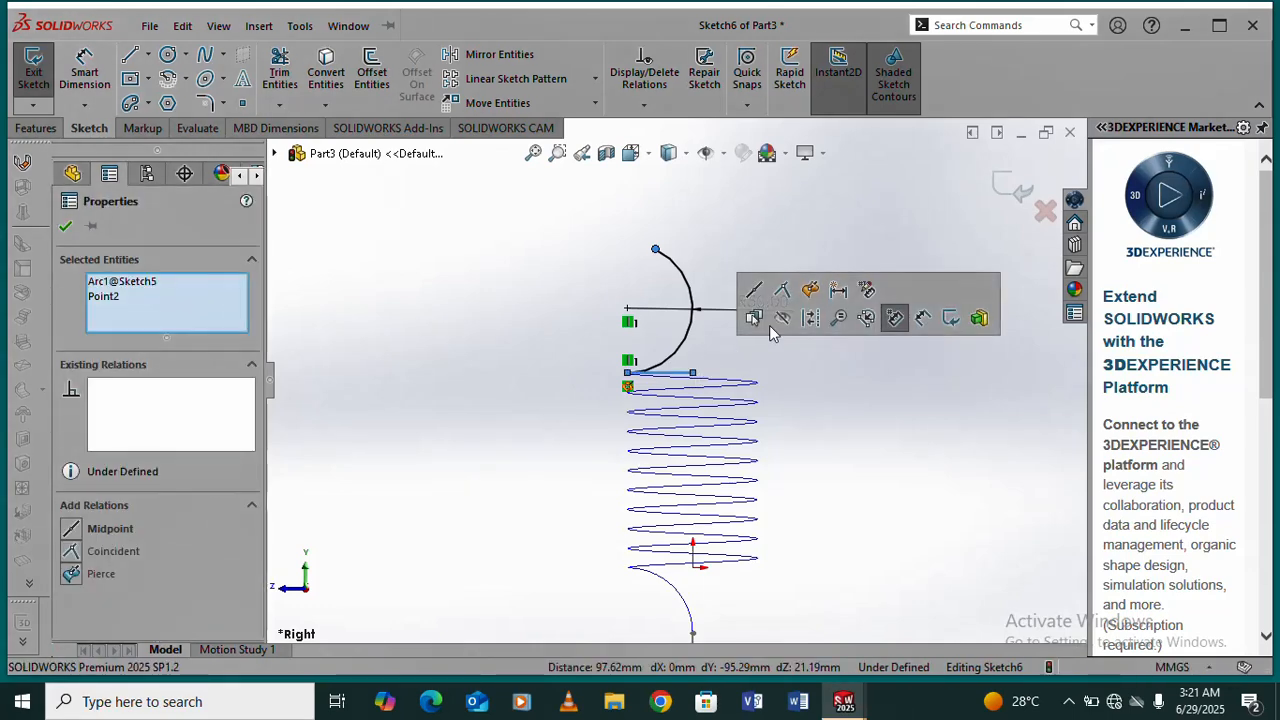
click(820, 400)
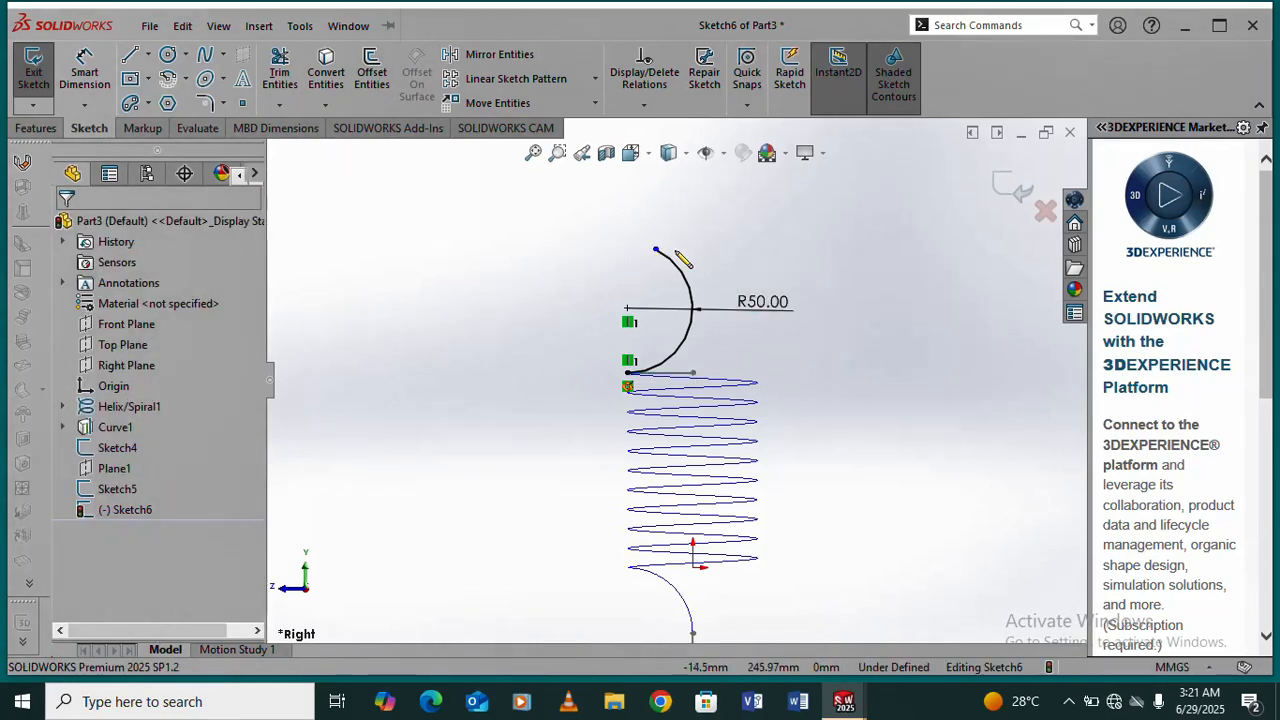
- Move the R50 arc's free endpoint along the arc and add a vertical relation between that endpoint and the origin
drag(656, 250, 677, 266)
click(751, 333)
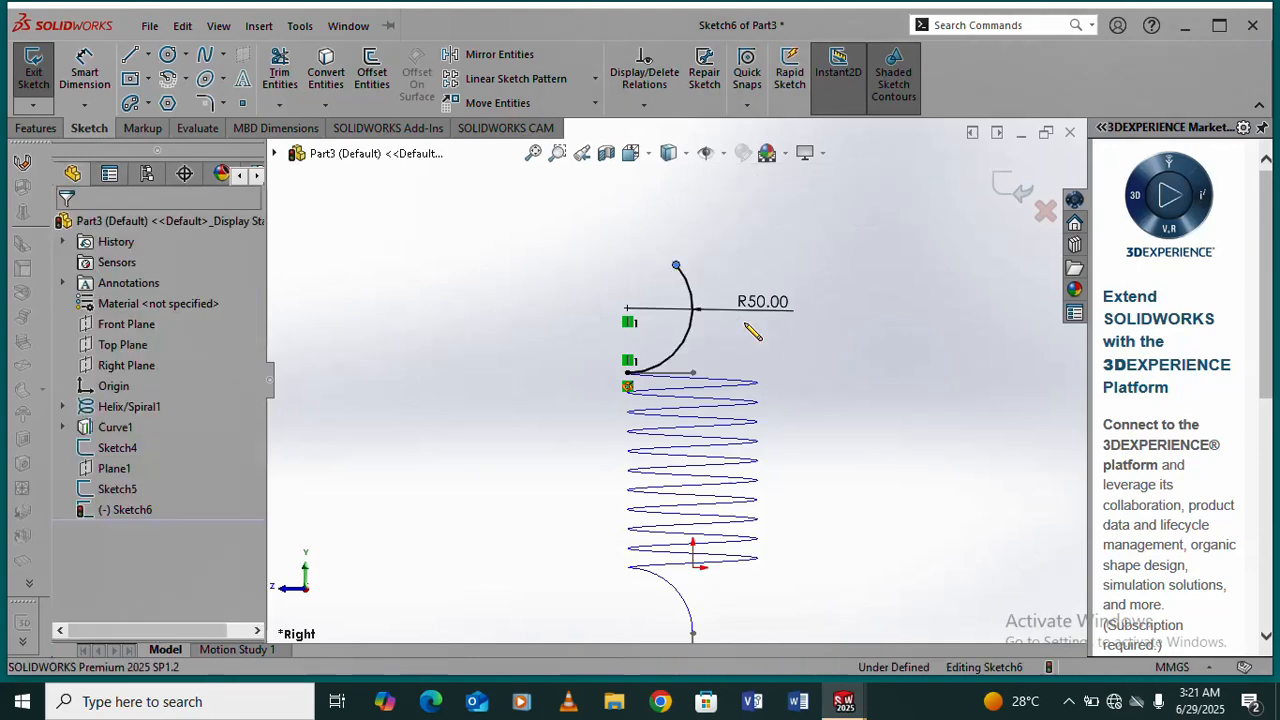
click(677, 266)
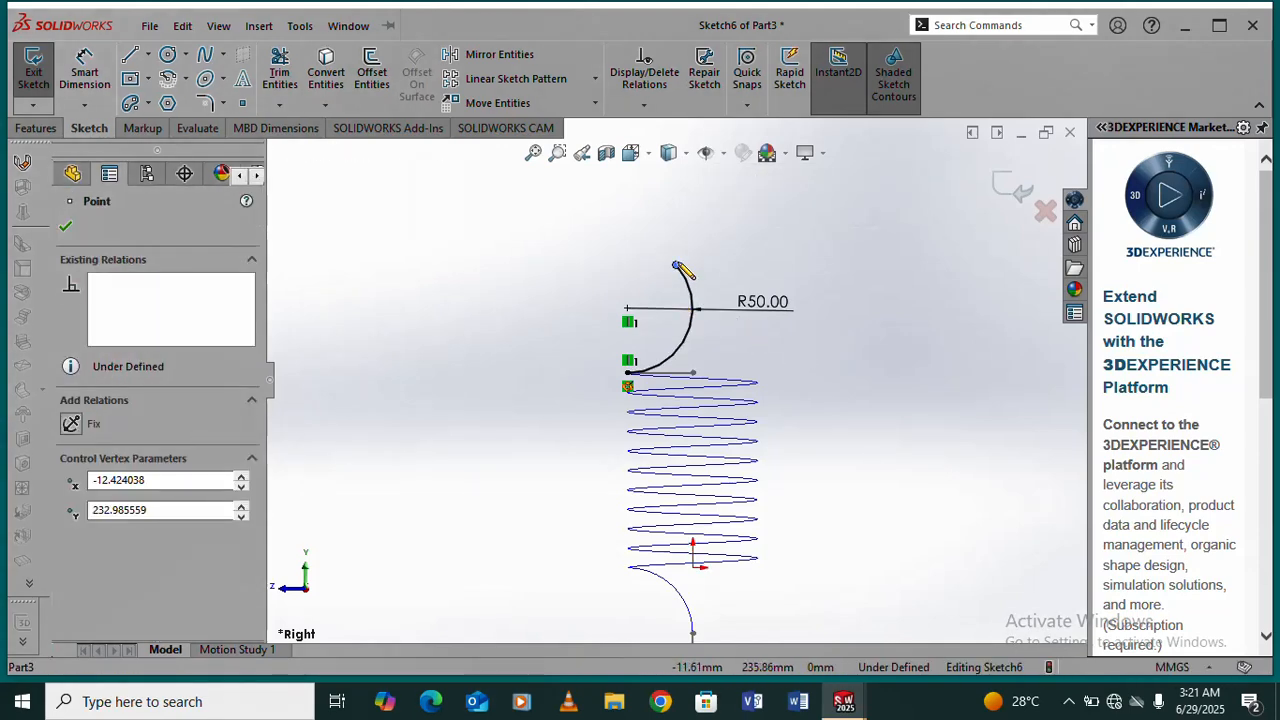
ctrl+click(692, 567)
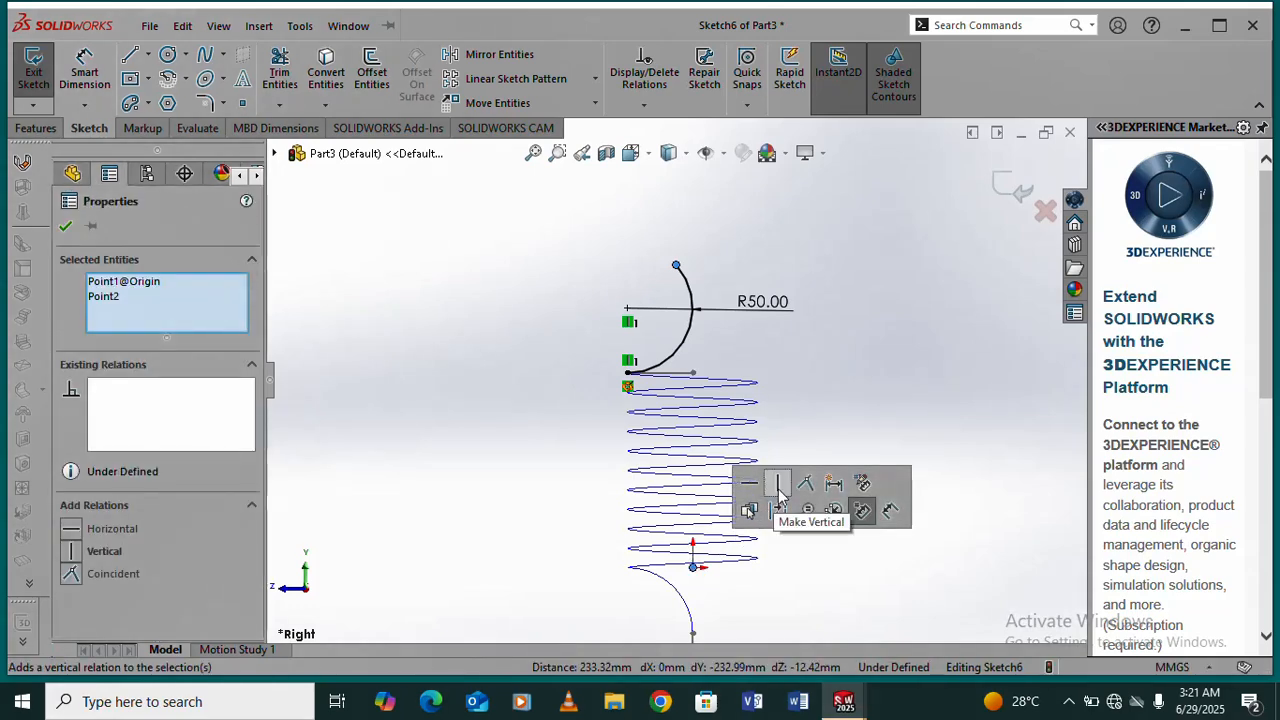
click(781, 488)
click(782, 378)
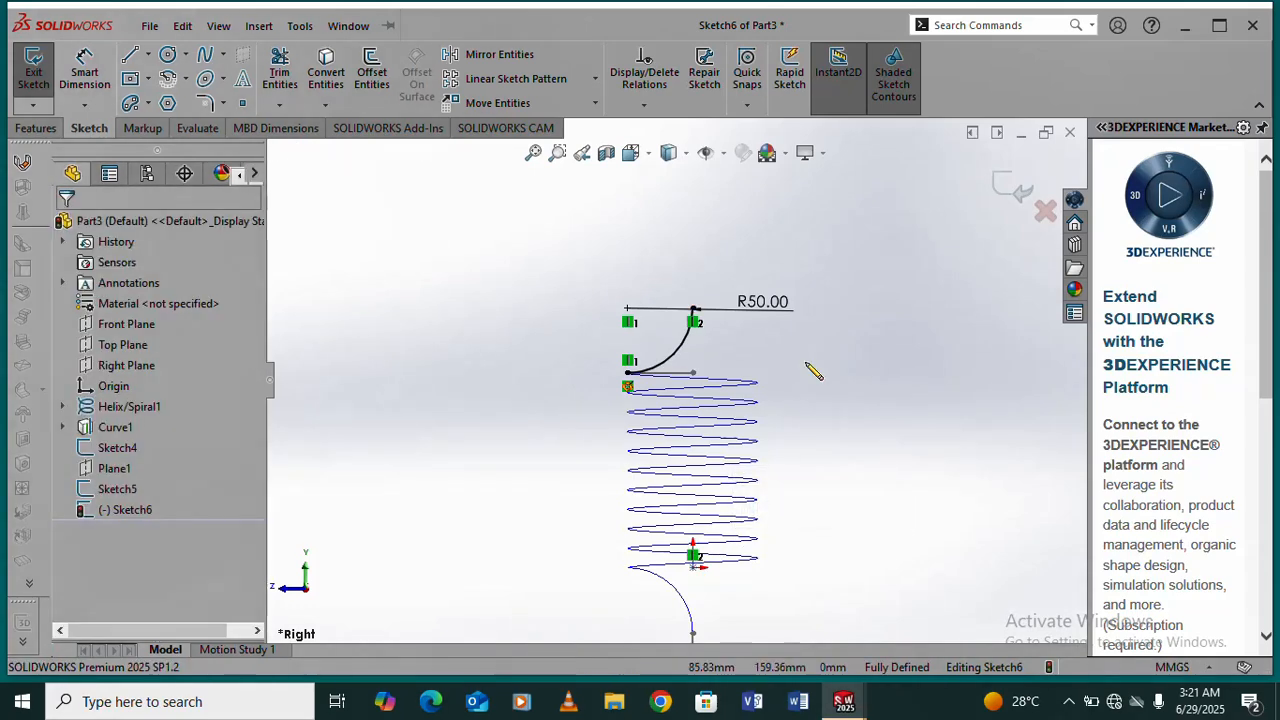
- Try to add a vertical dimension between the R50 arc's upper endpoint and the Sketch5 arc
scroll(738, 373, down, 2)
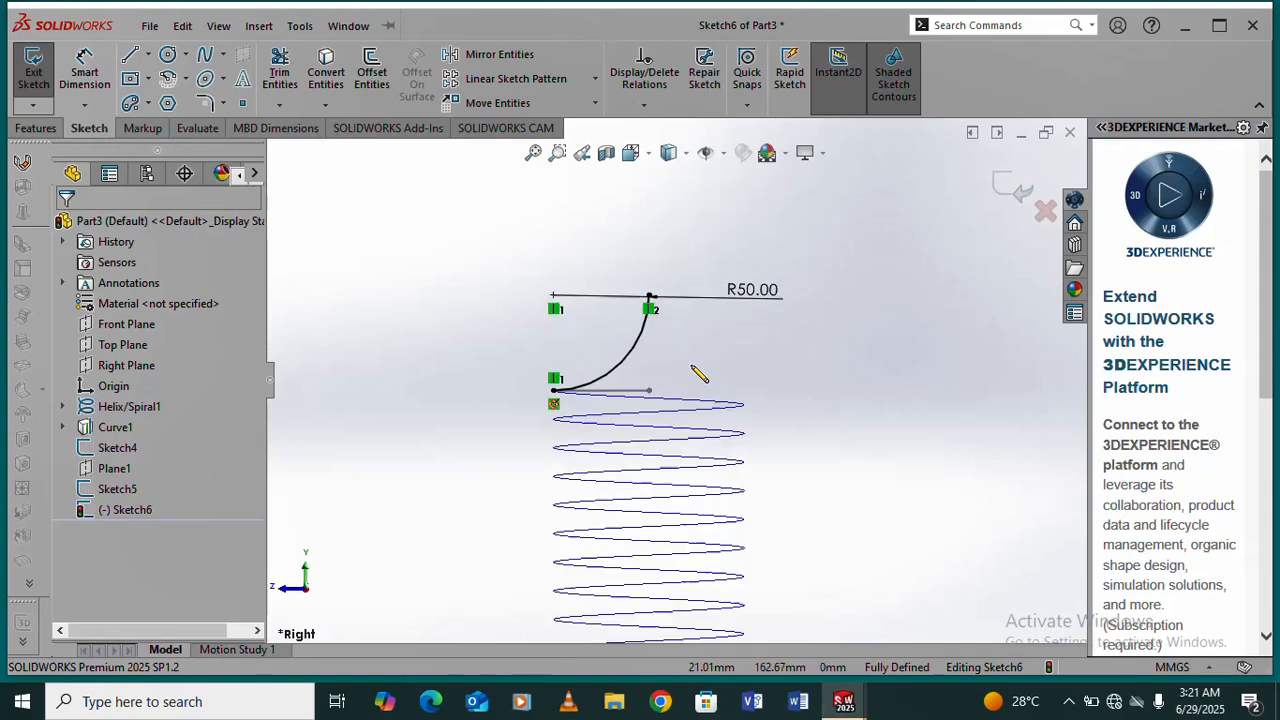
click(84, 74)
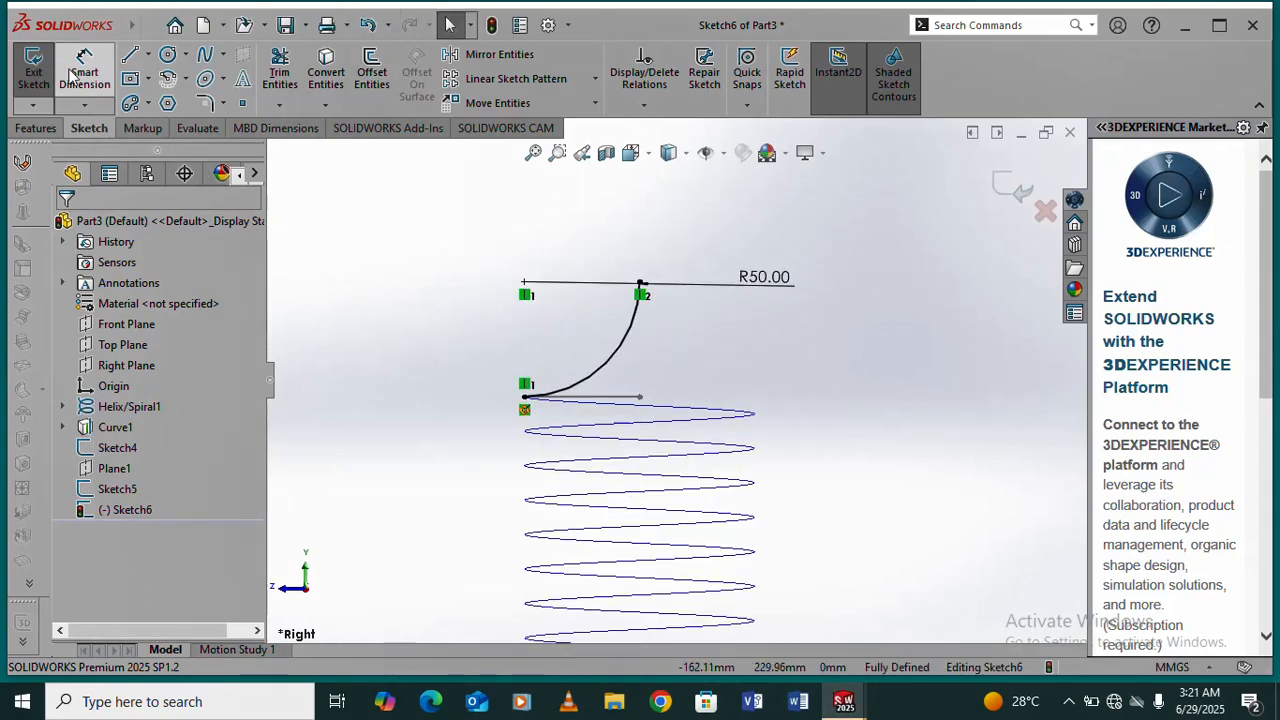
click(640, 284)
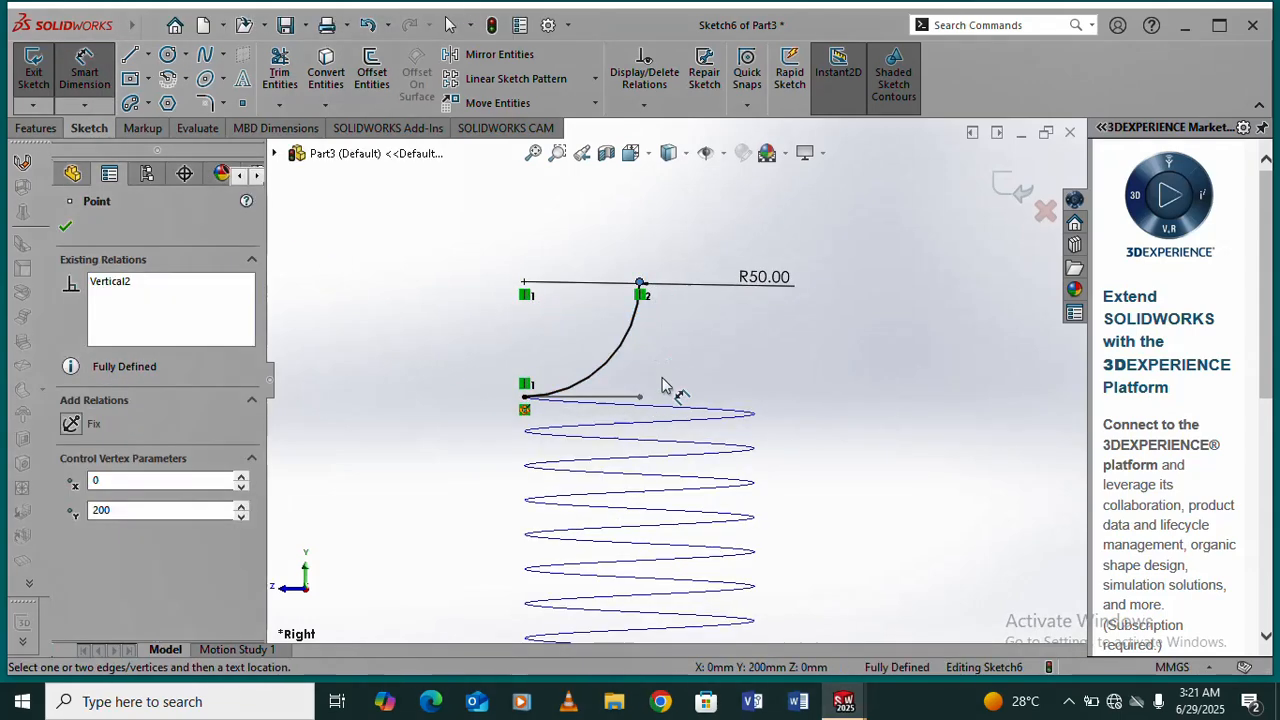
click(645, 399)
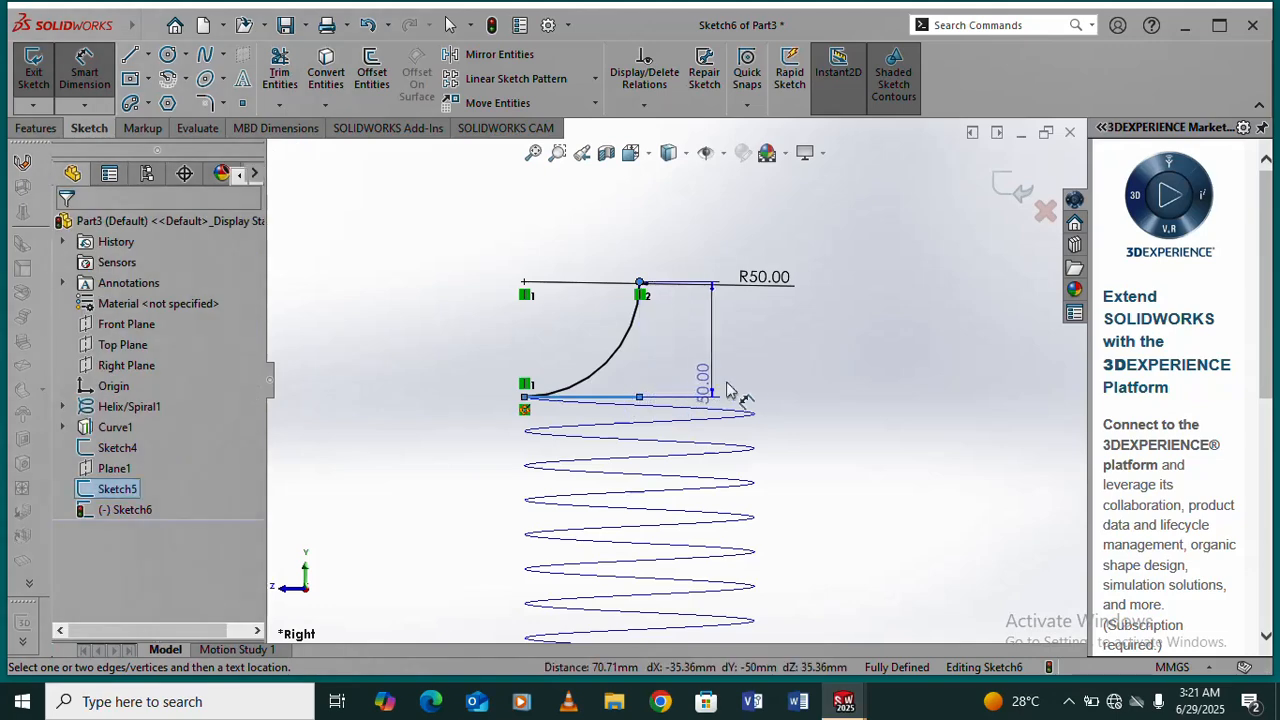
click(790, 380)
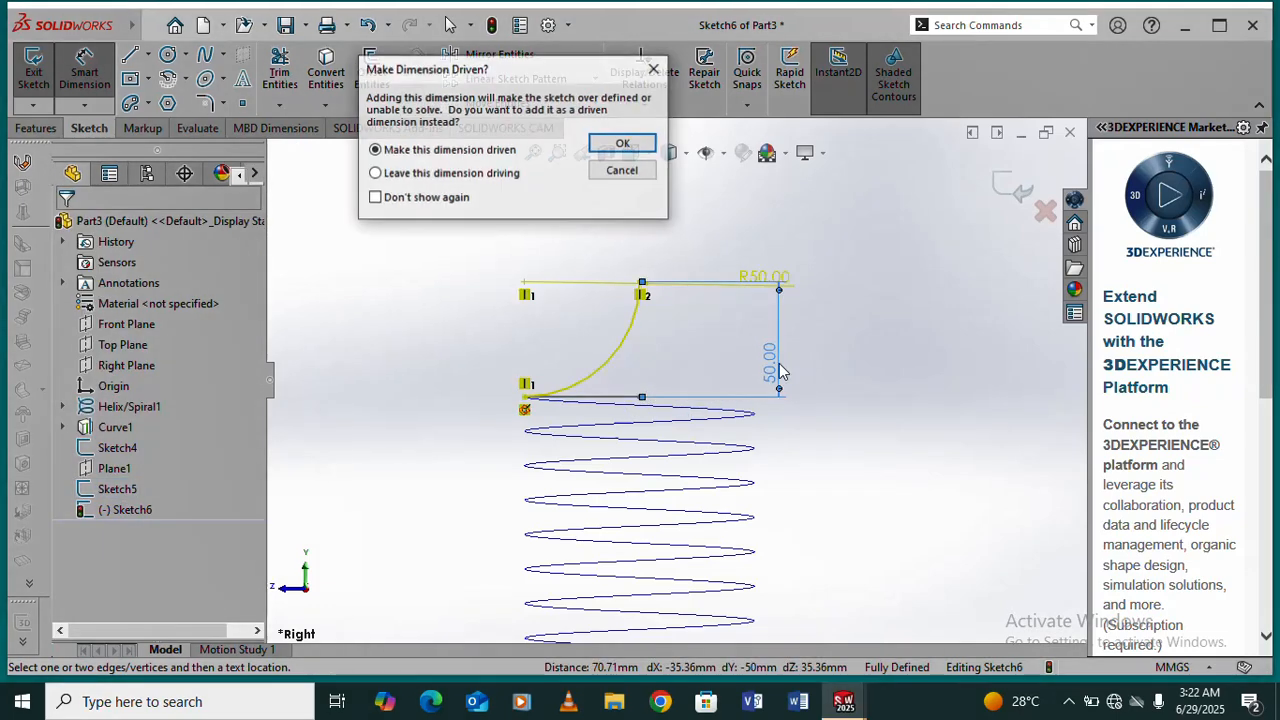
click(622, 171)
scroll(715, 360, up, 5)
scroll(750, 340, down, 3)
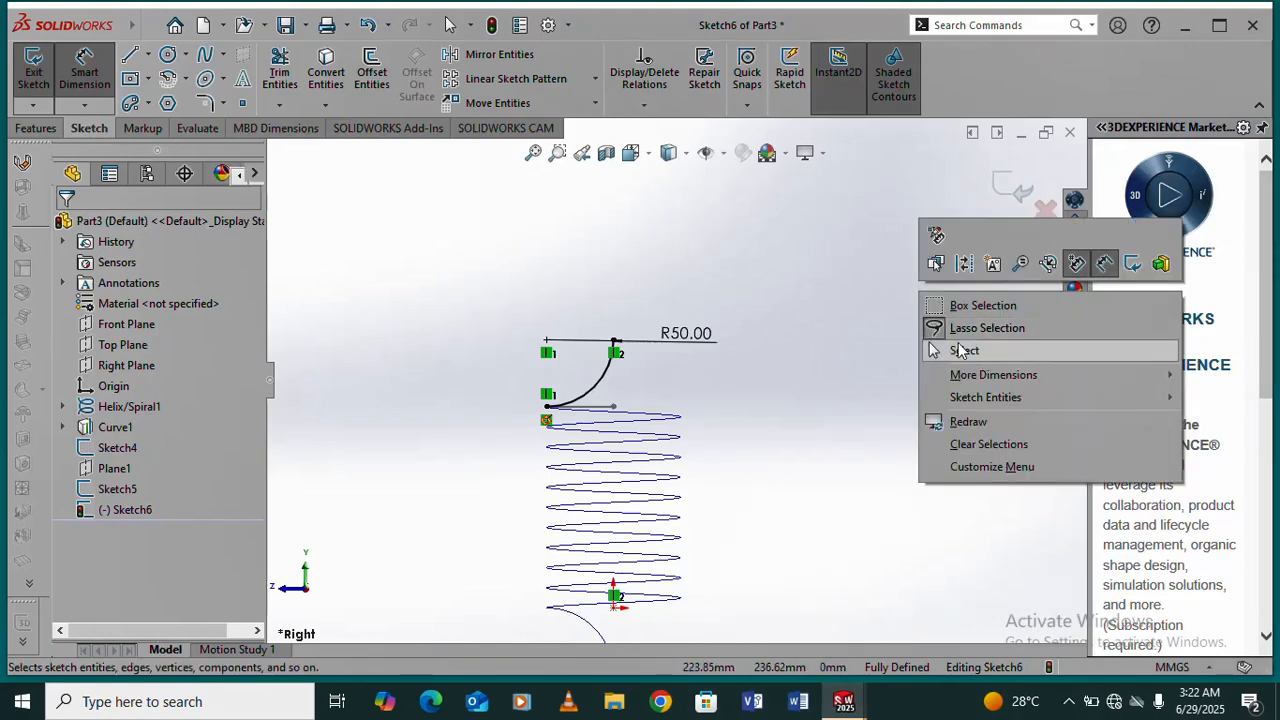
click(970, 350)
- Exit the sketch containing the R50 arc
mouse_move(768, 380)
middle_down()
mouse_move(689, 360)
mouse_move(731, 487)
mouse_move(617, 483)
mouse_move(617, 383)
mouse_move(735, 485)
middle_up()
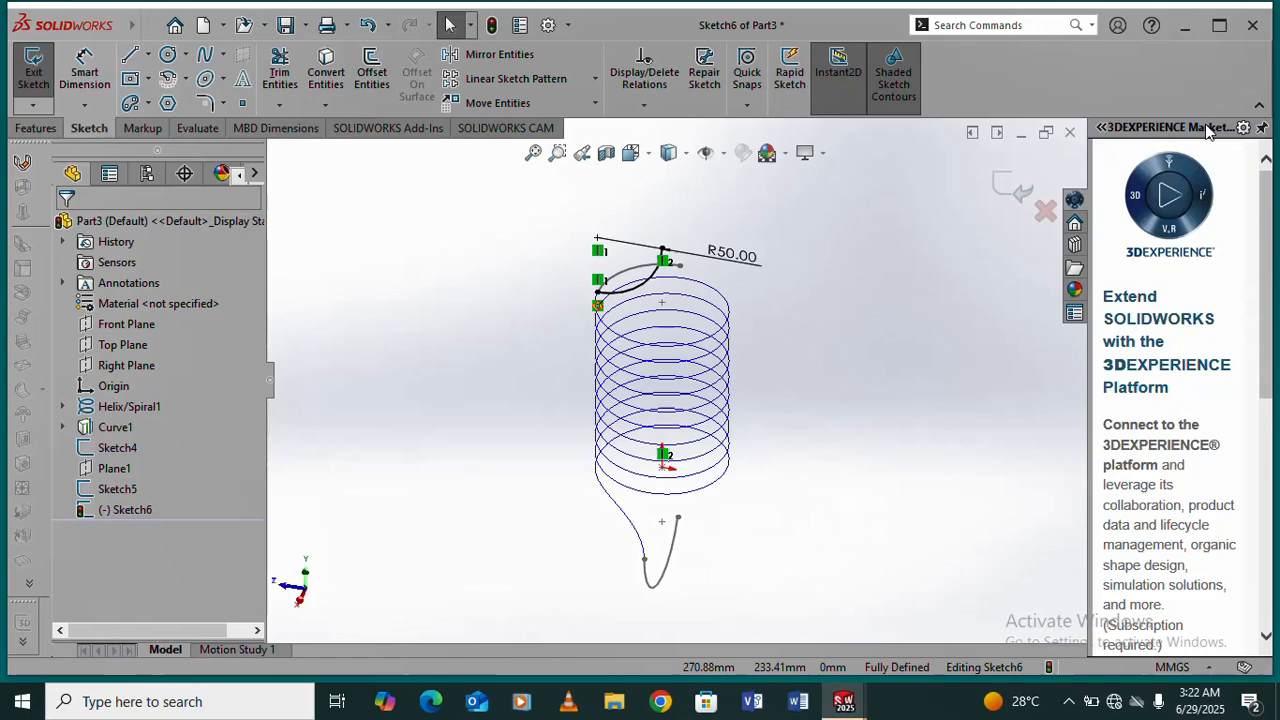
click(1016, 192)
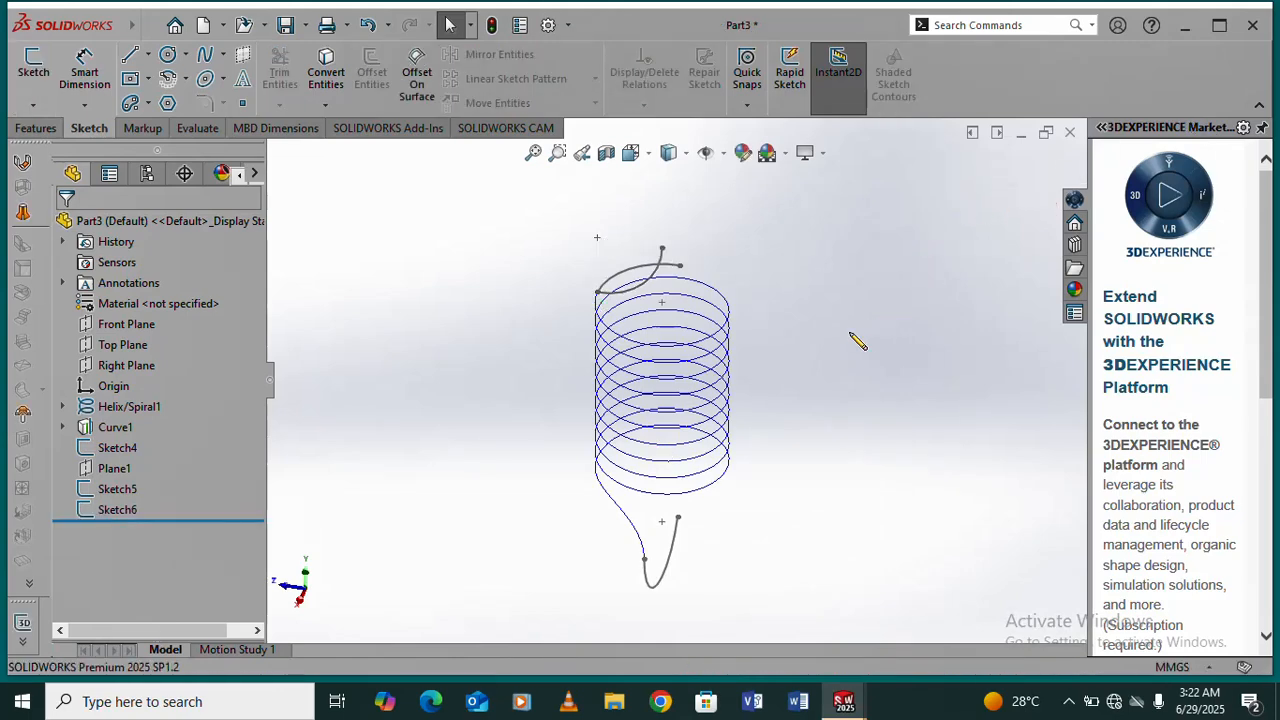
mouse_move(851, 335)
middle_down()
mouse_move(606, 477)
mouse_move(668, 327)
mouse_move(691, 374)
mouse_move(609, 366)
mouse_move(575, 315)
middle_up()
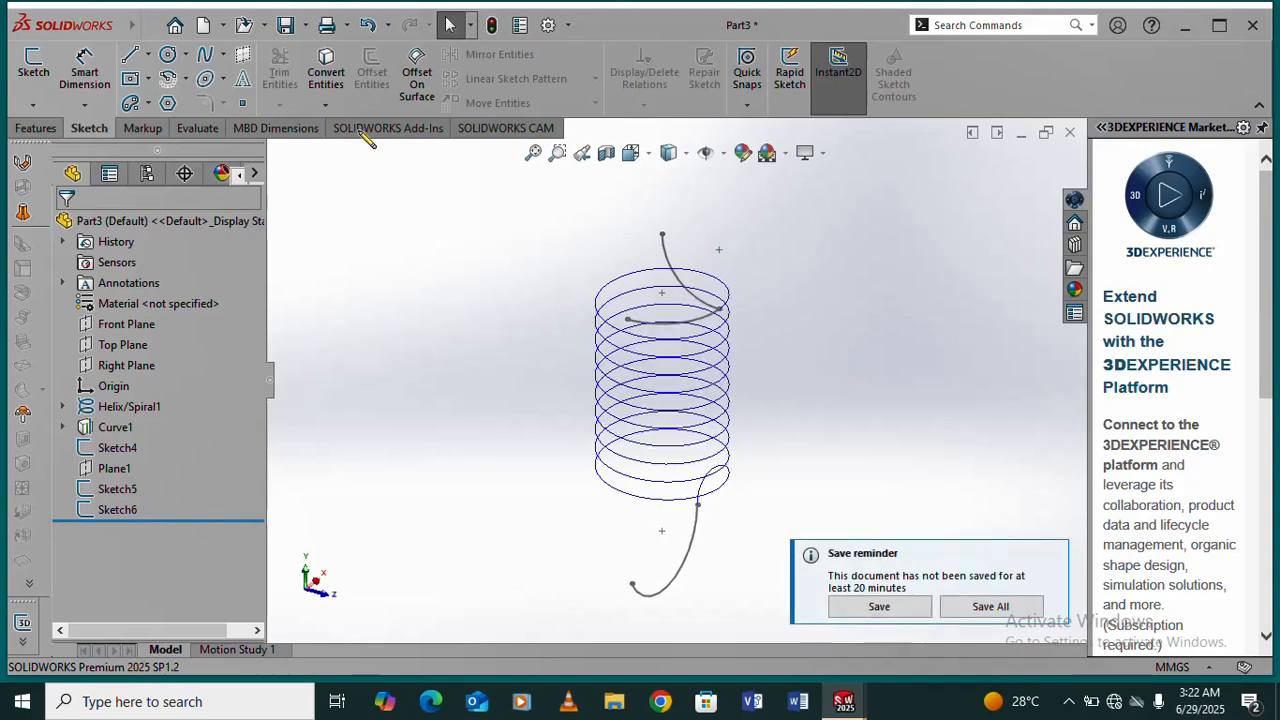
- Create a projected curve of the sketch-on-sketch type from Sketch5 and Sketch6 above the helix
click(50, 127)
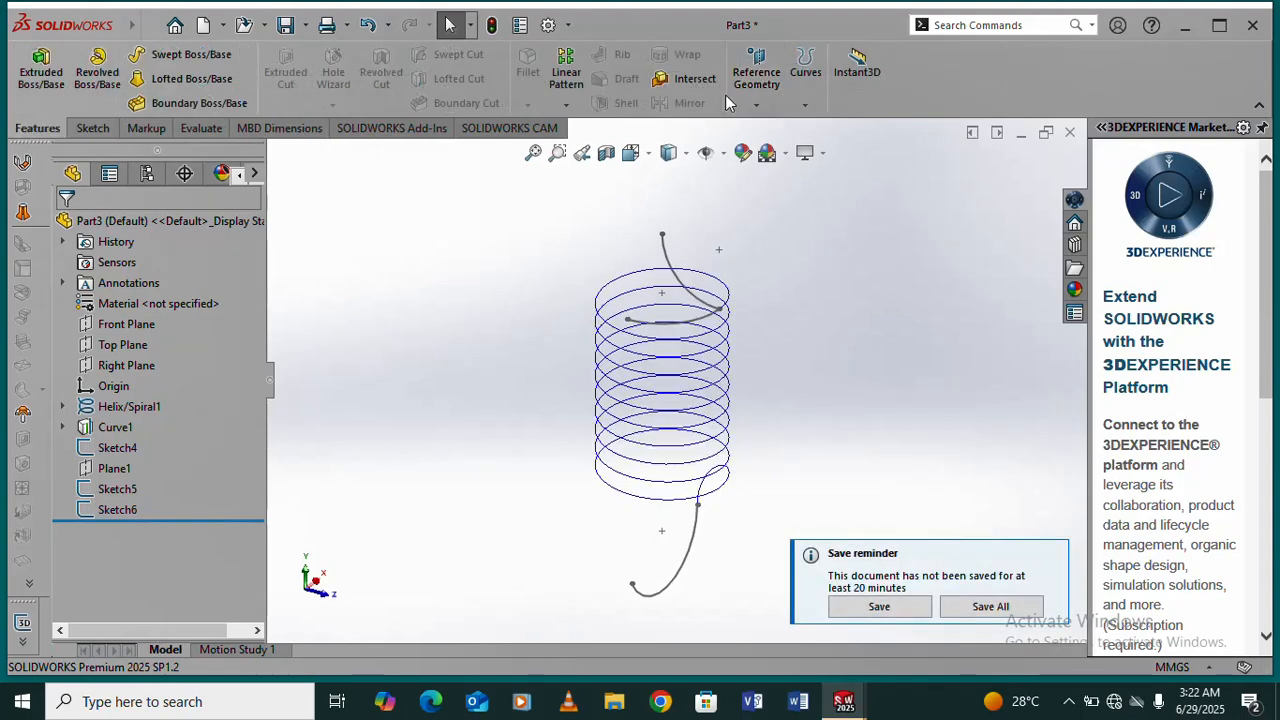
click(804, 105)
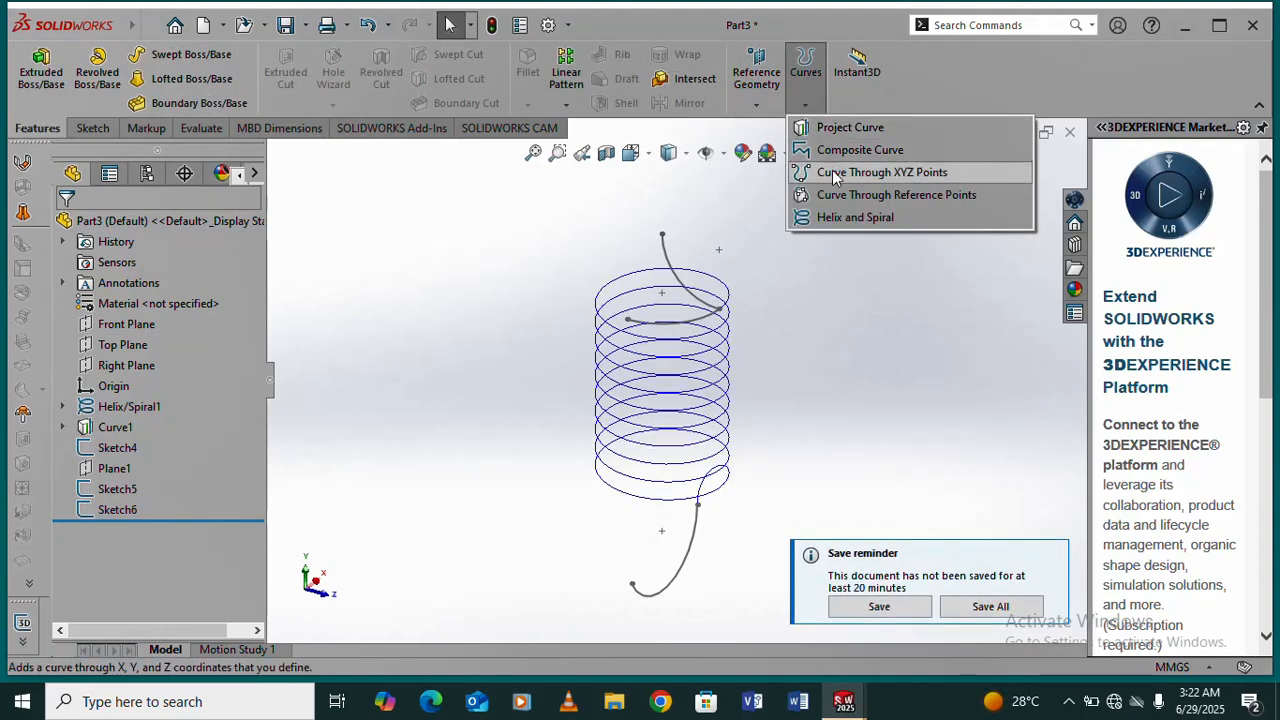
click(822, 133)
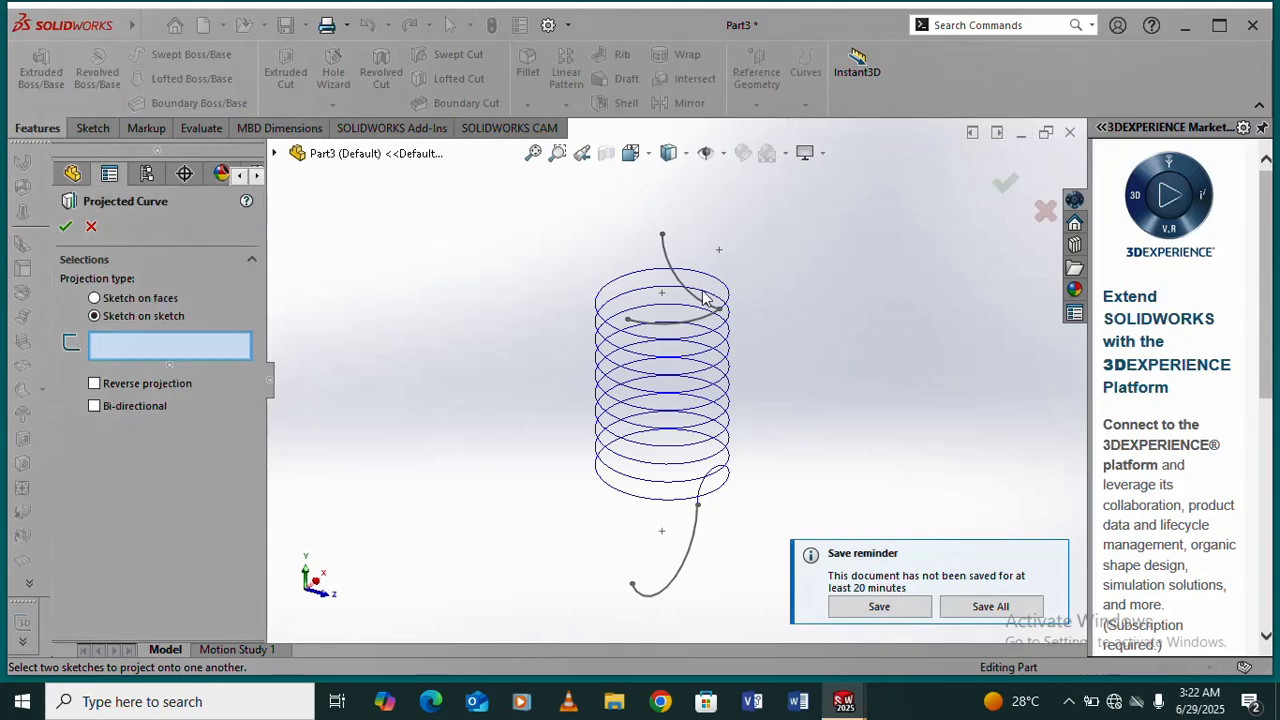
scroll(628, 300, down, 2)
middle_drag(628, 300, 588, 281)
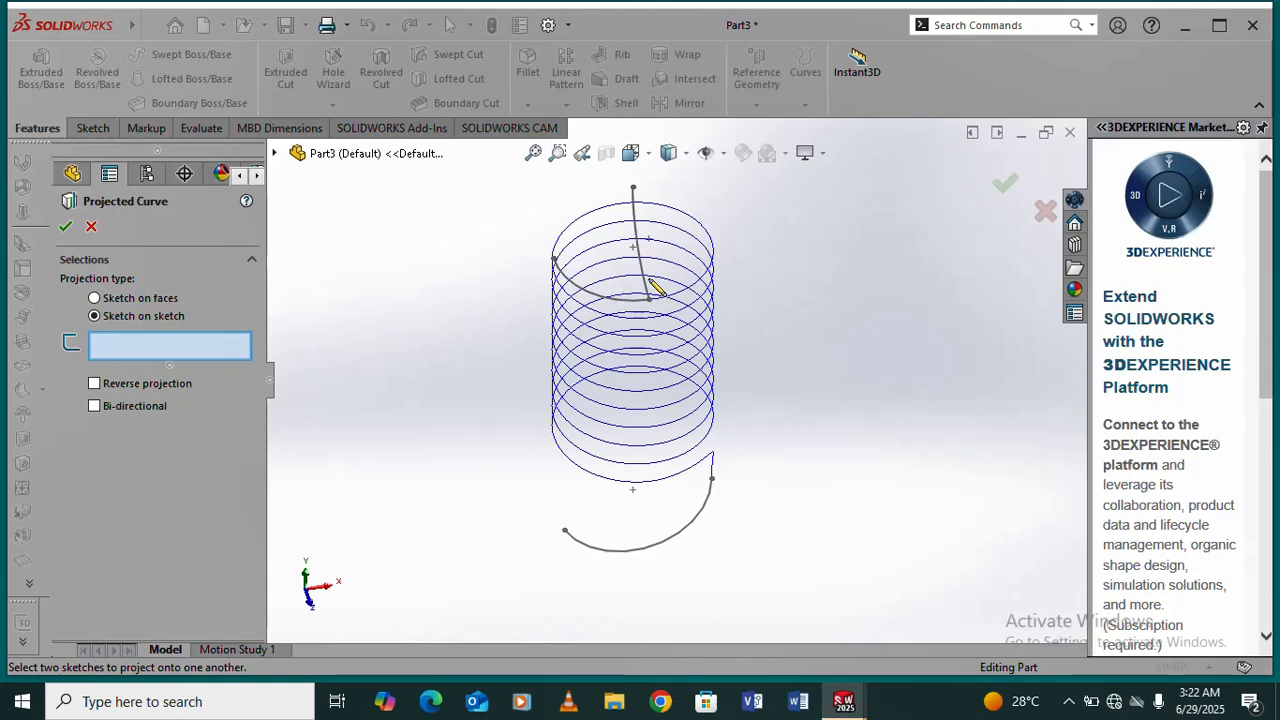
scroll(647, 283, up, 3)
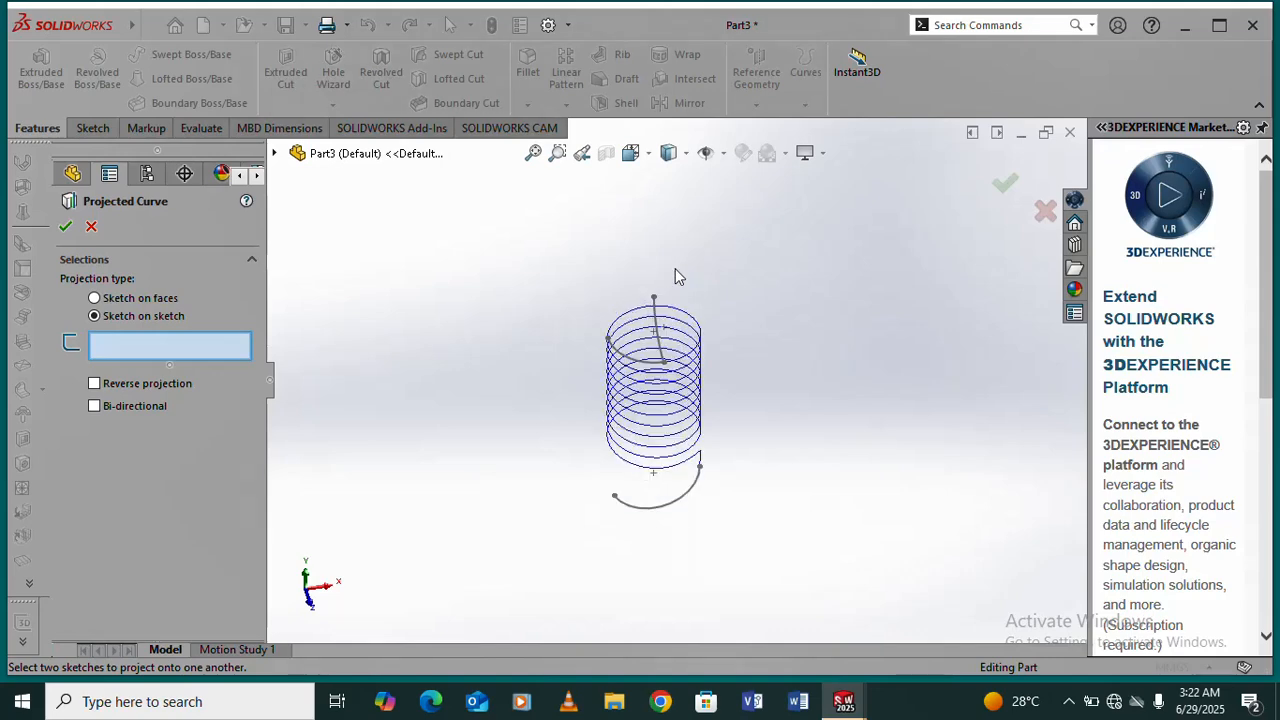
middle_drag(677, 277, 763, 200)
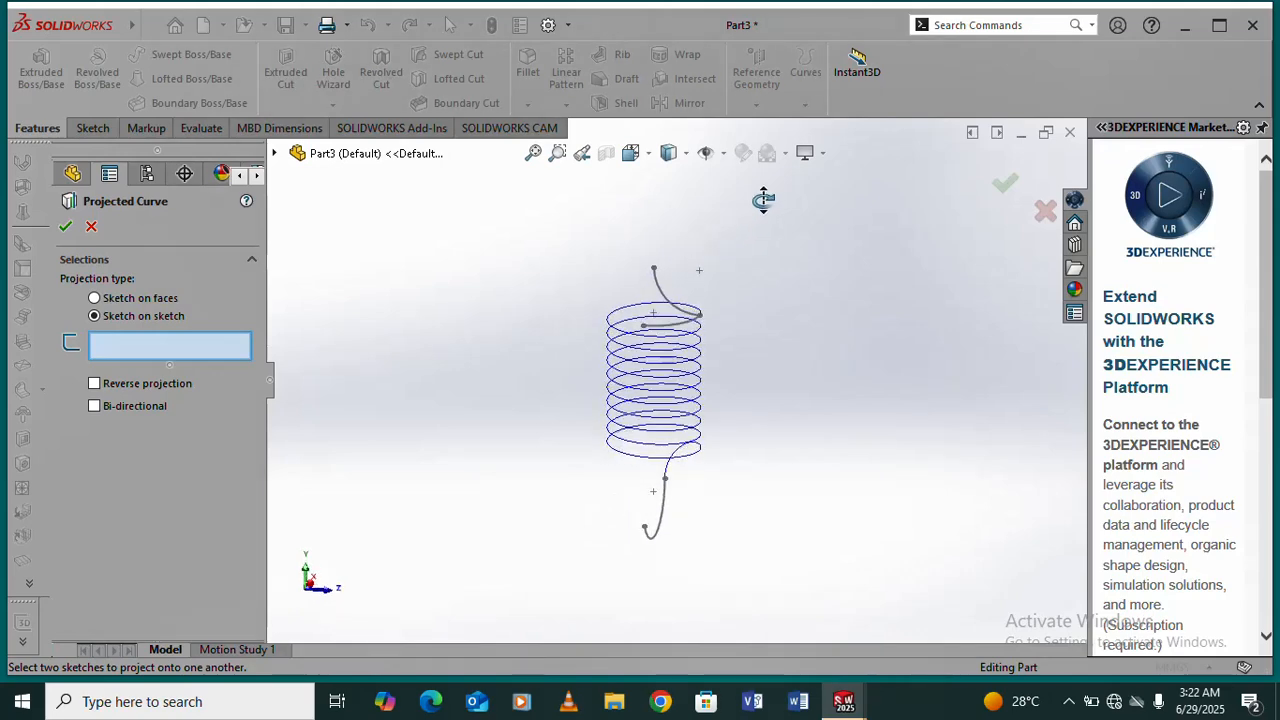
click(666, 330)
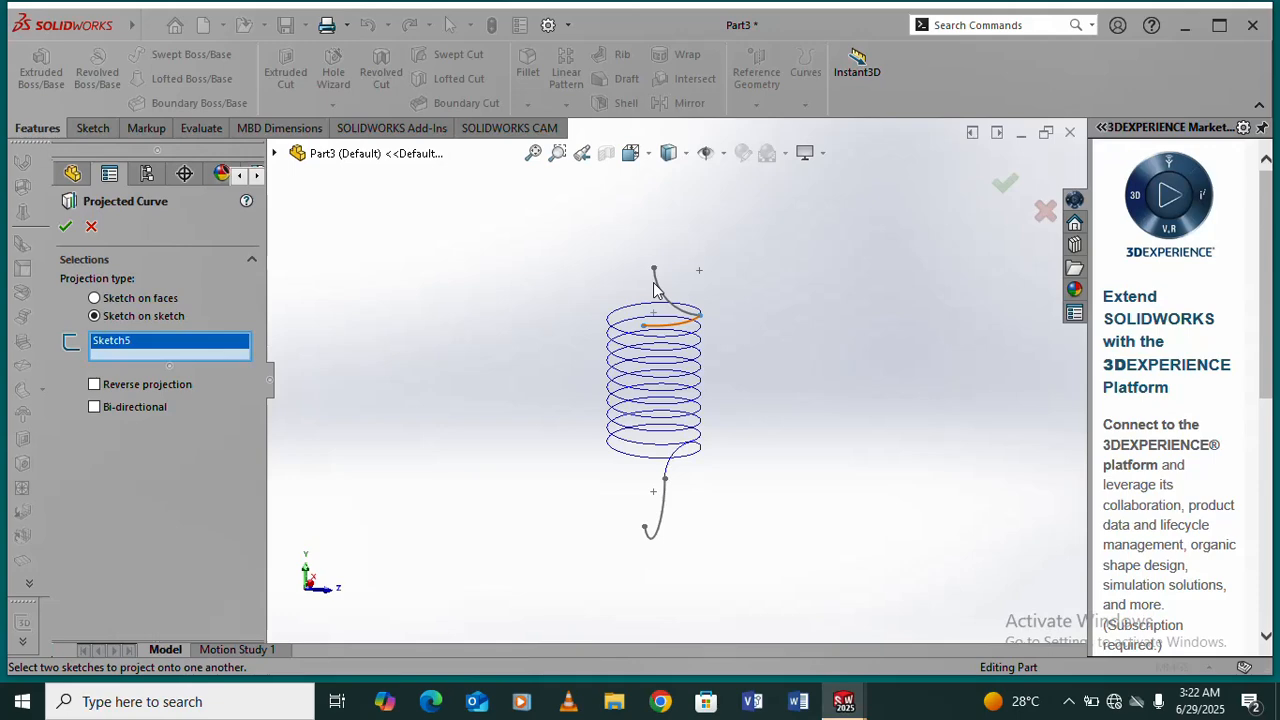
click(656, 289)
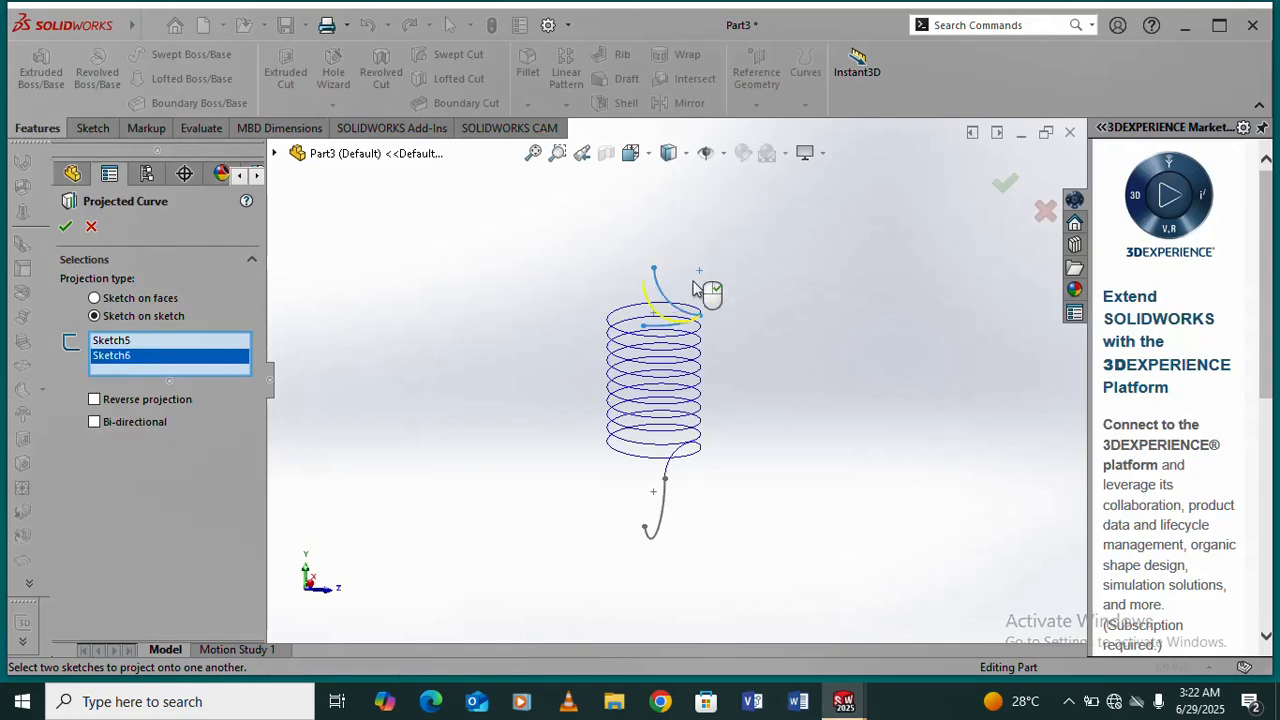
mouse_move(706, 287)
middle_down()
mouse_move(551, 363)
mouse_move(561, 260)
middle_up()
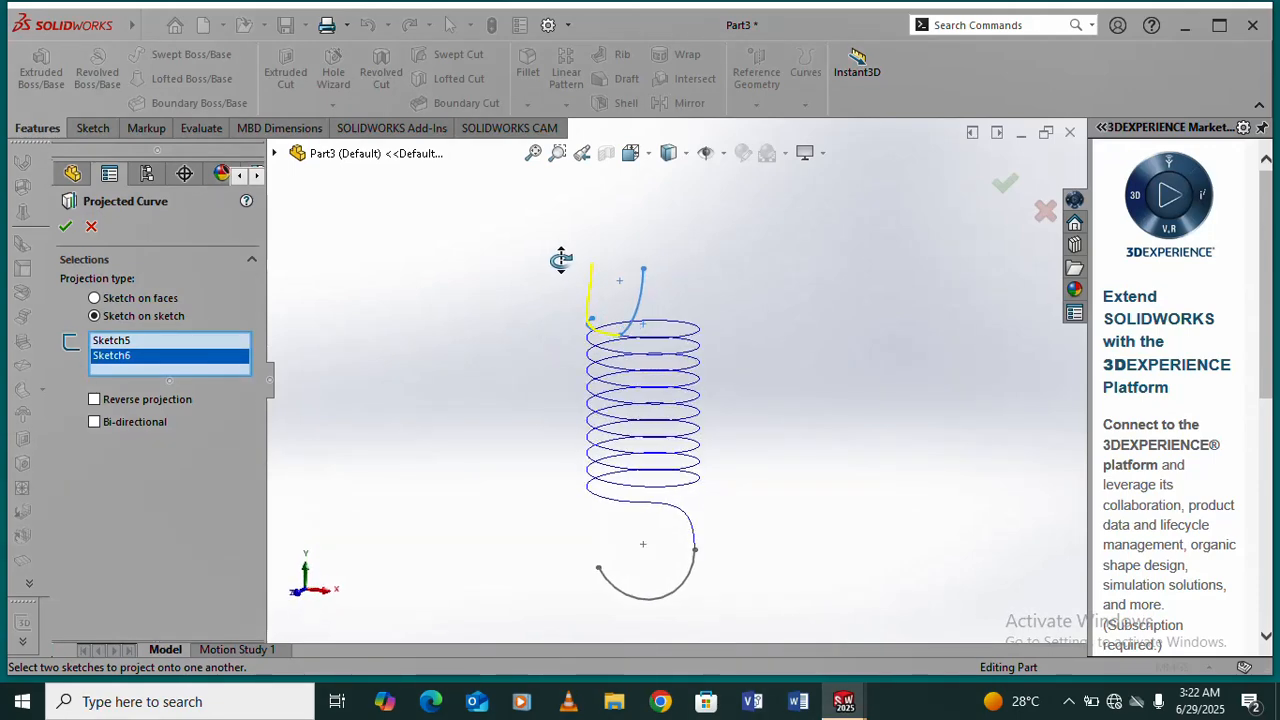
click(65, 226)
middle_drag(565, 396, 418, 432)
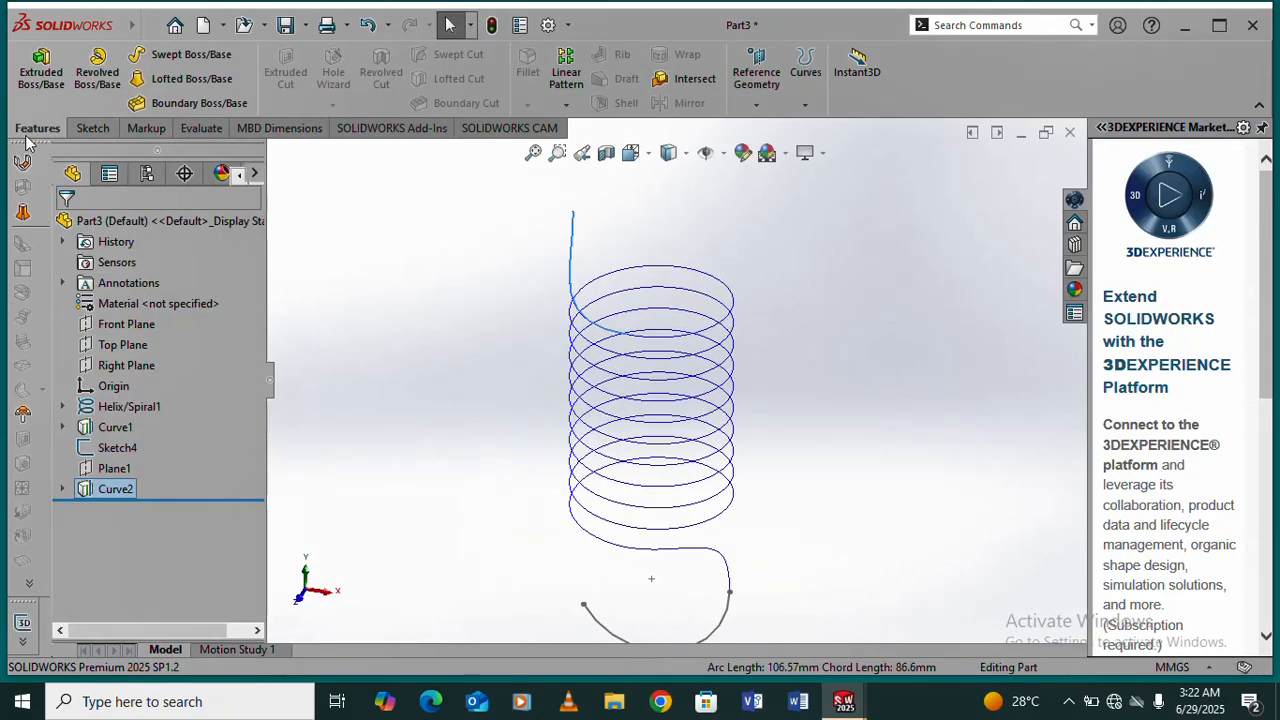
- Start a sketch on the Front Plane and draw a centerpoint arc above the upper projected curve as the spring's top hook
click(126, 324)
click(232, 293)
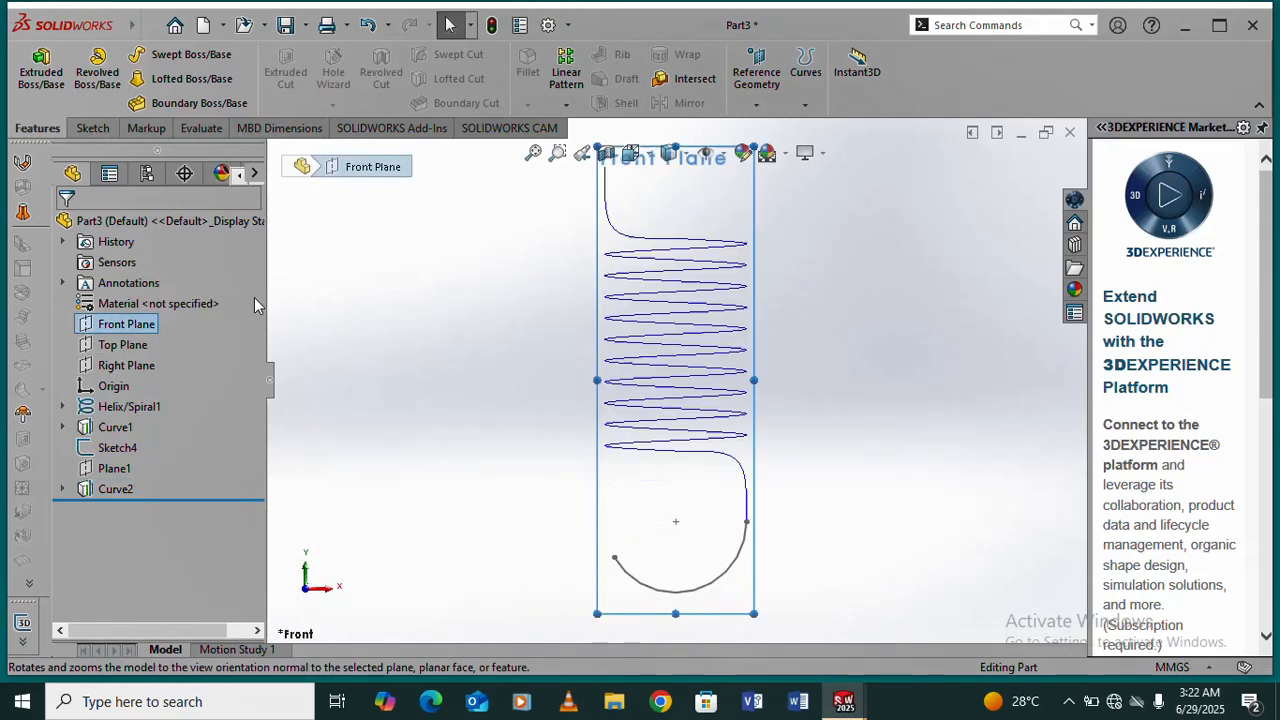
scroll(710, 268, down, 3)
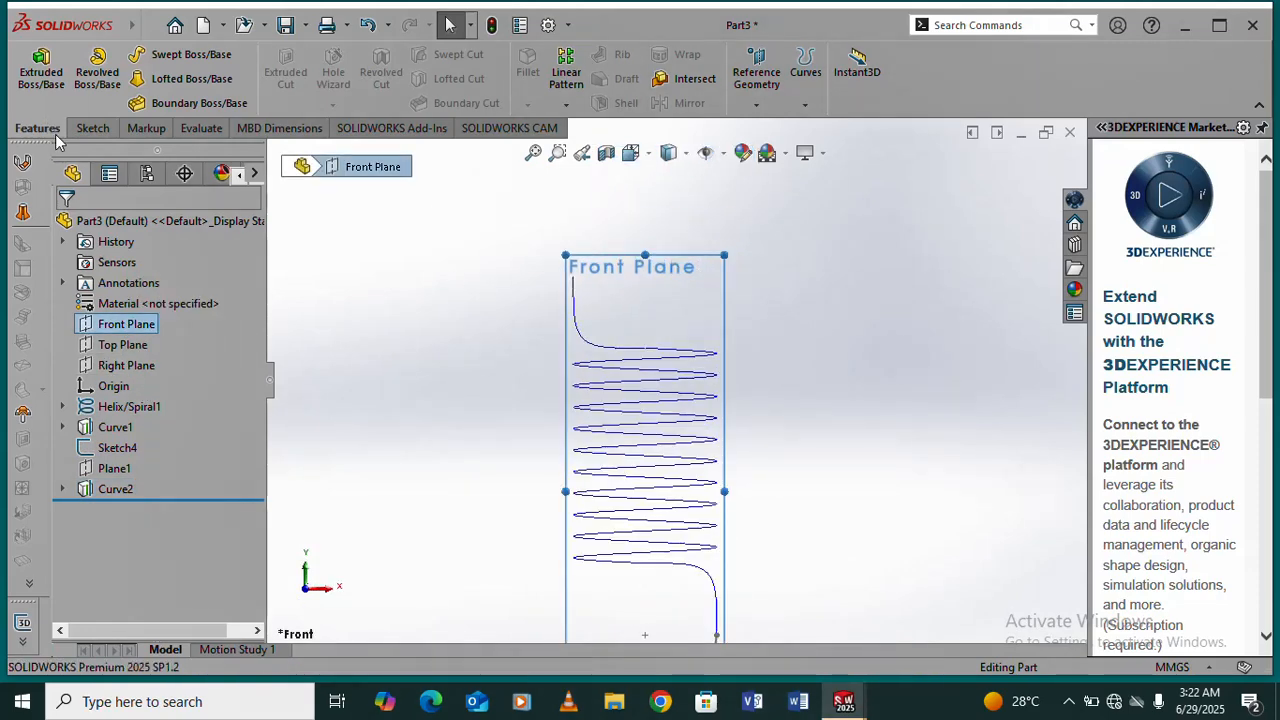
click(93, 128)
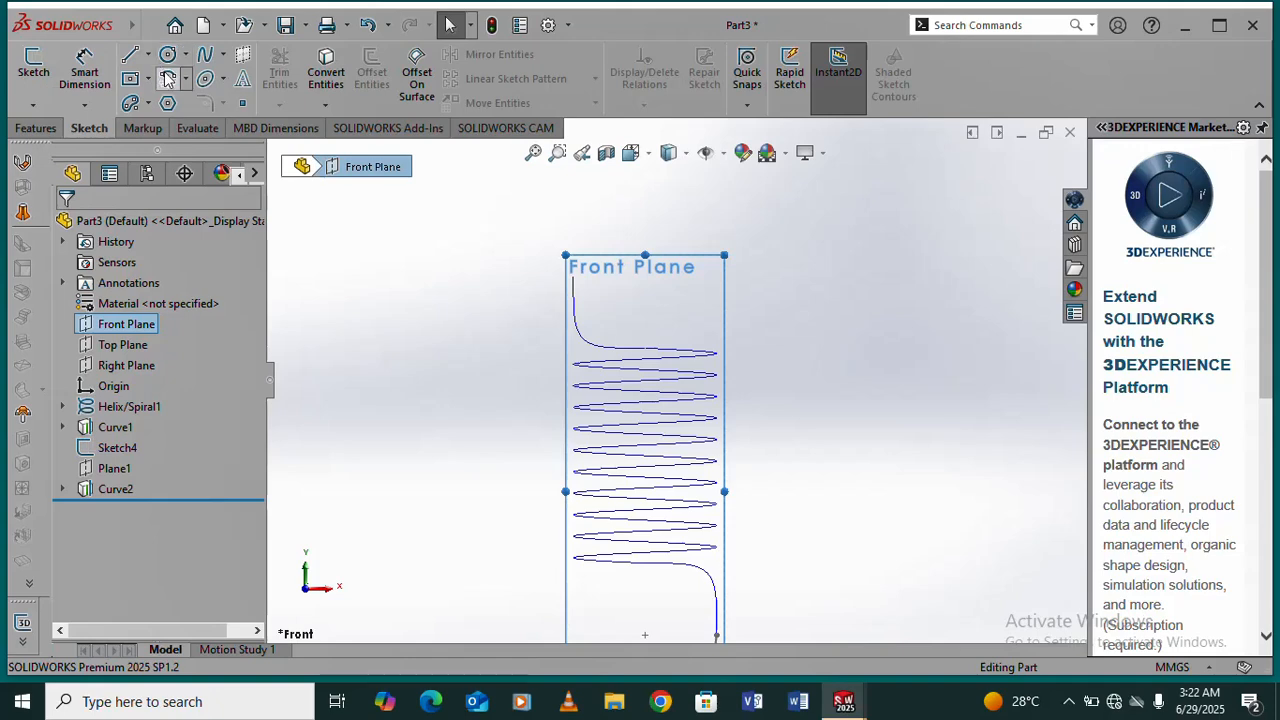
click(168, 79)
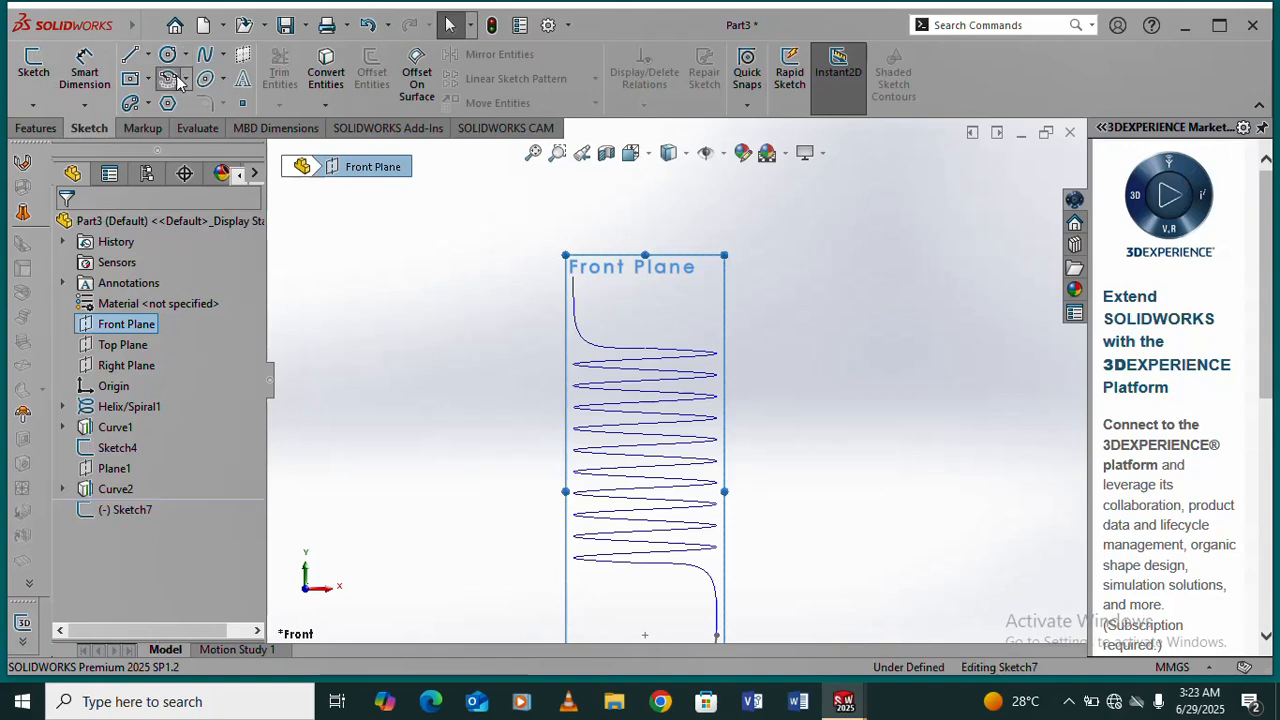
click(651, 273)
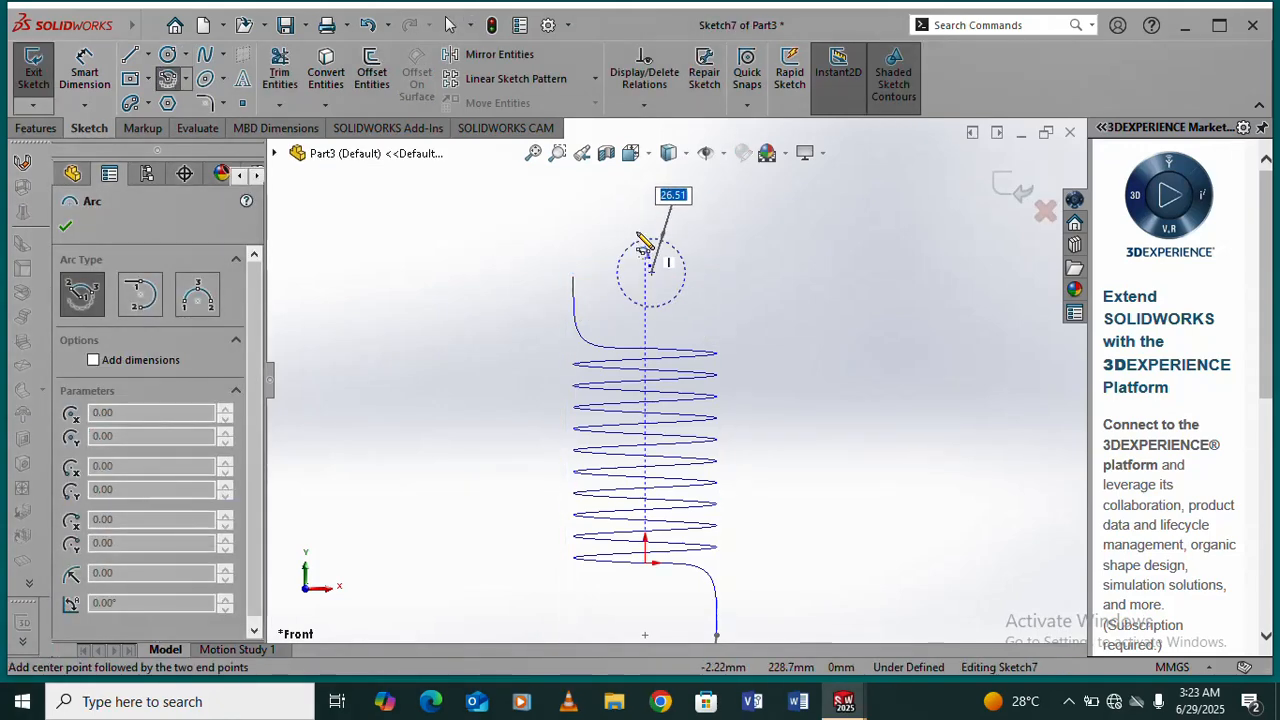
click(574, 260)
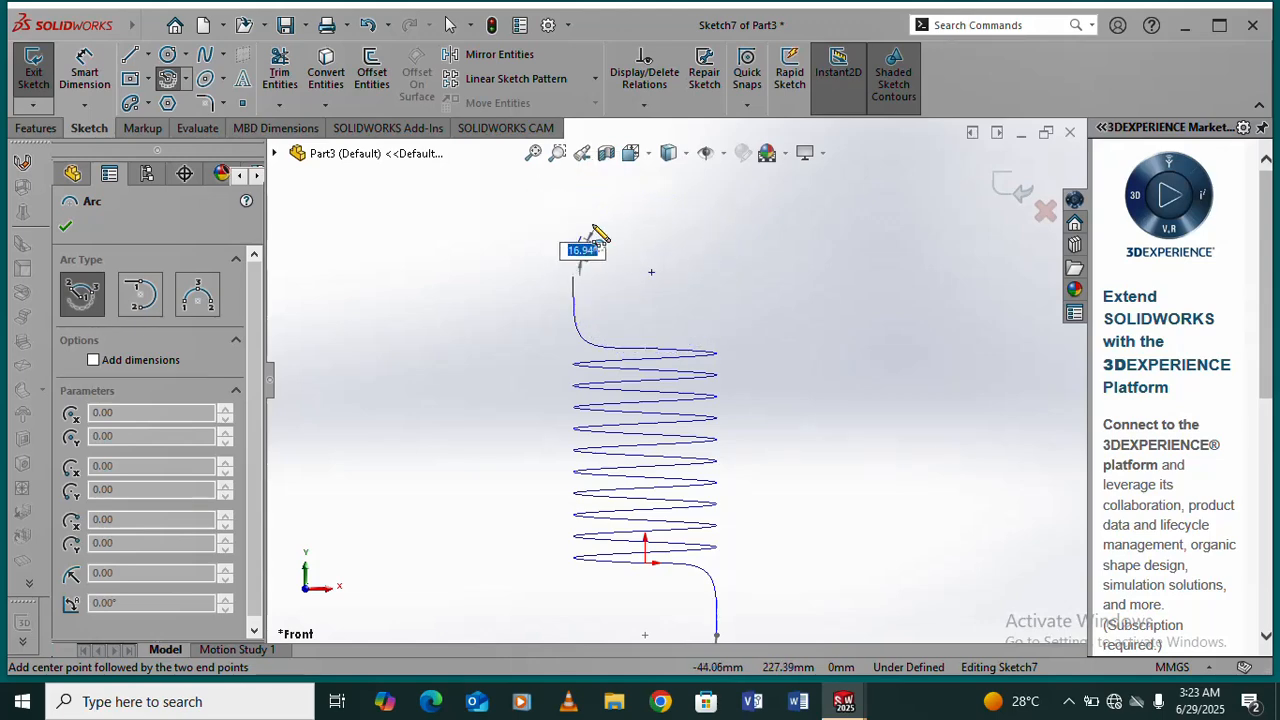
click(766, 233)
right_click(840, 255)
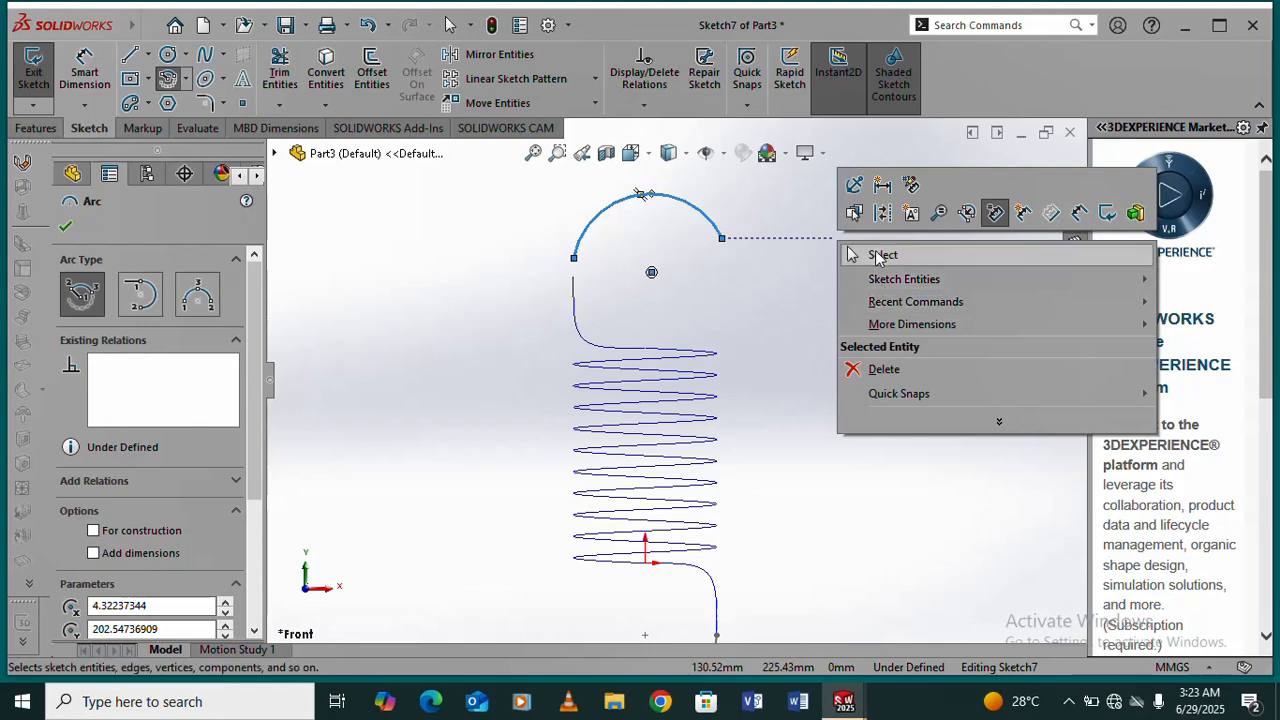
click(878, 256)
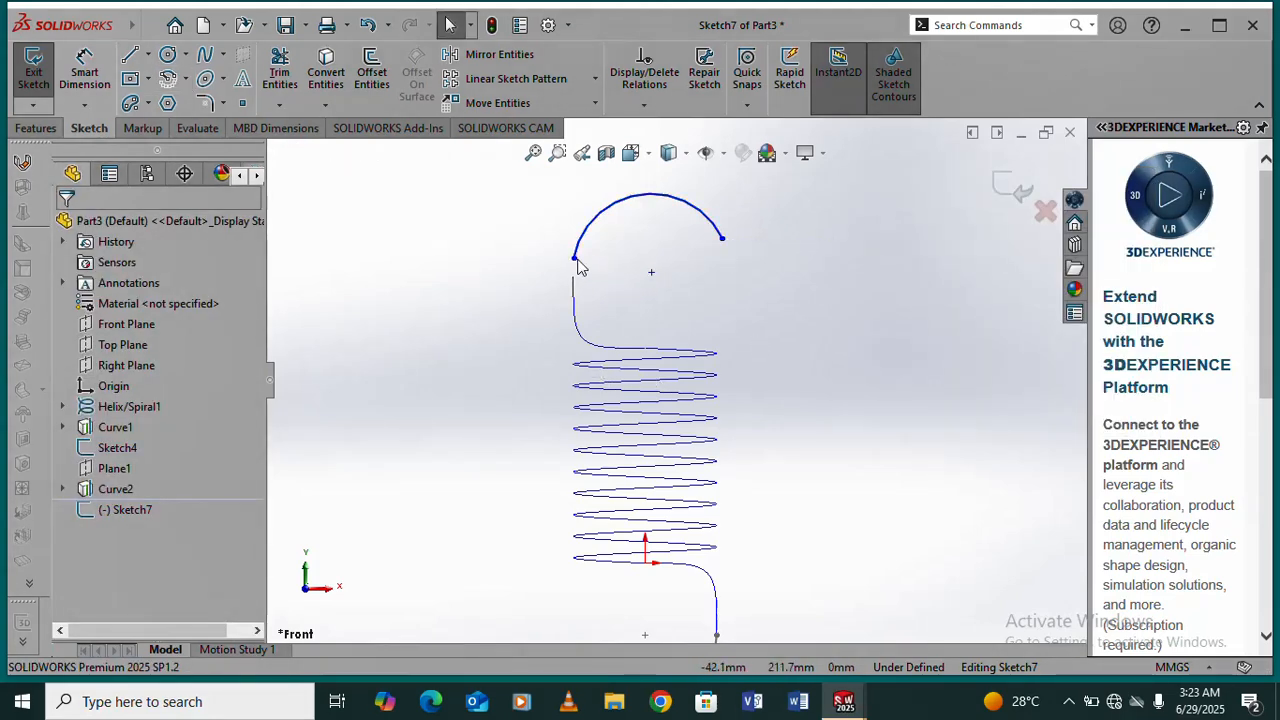
- Add a horizontal relation between the hook arc's center and its endpoint nearest the upper projected curve
click(651, 274)
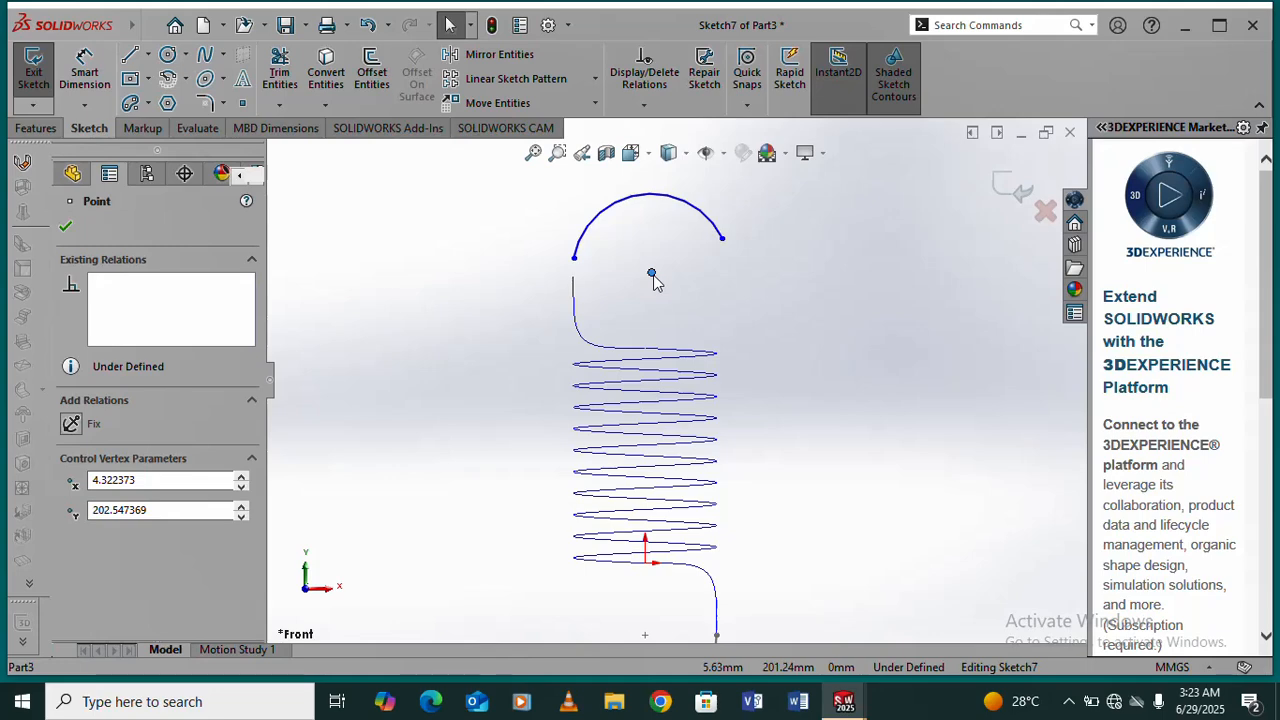
ctrl+click(572, 260)
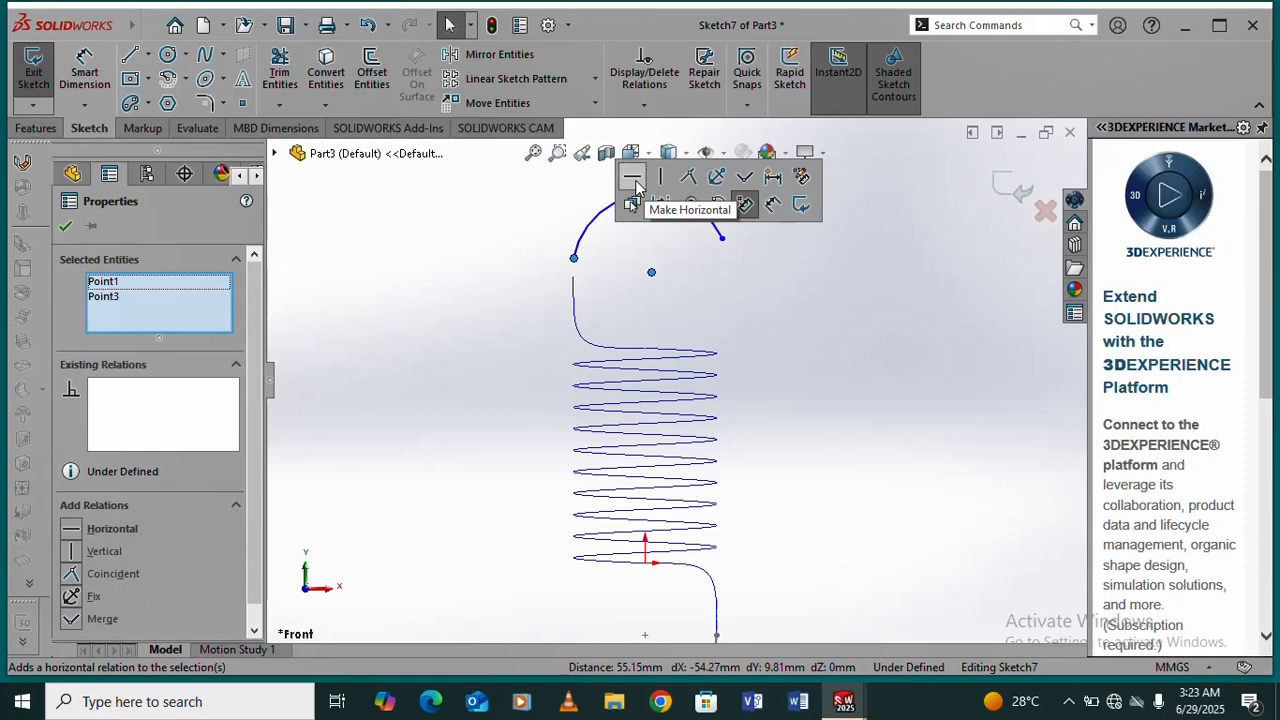
click(636, 188)
click(763, 280)
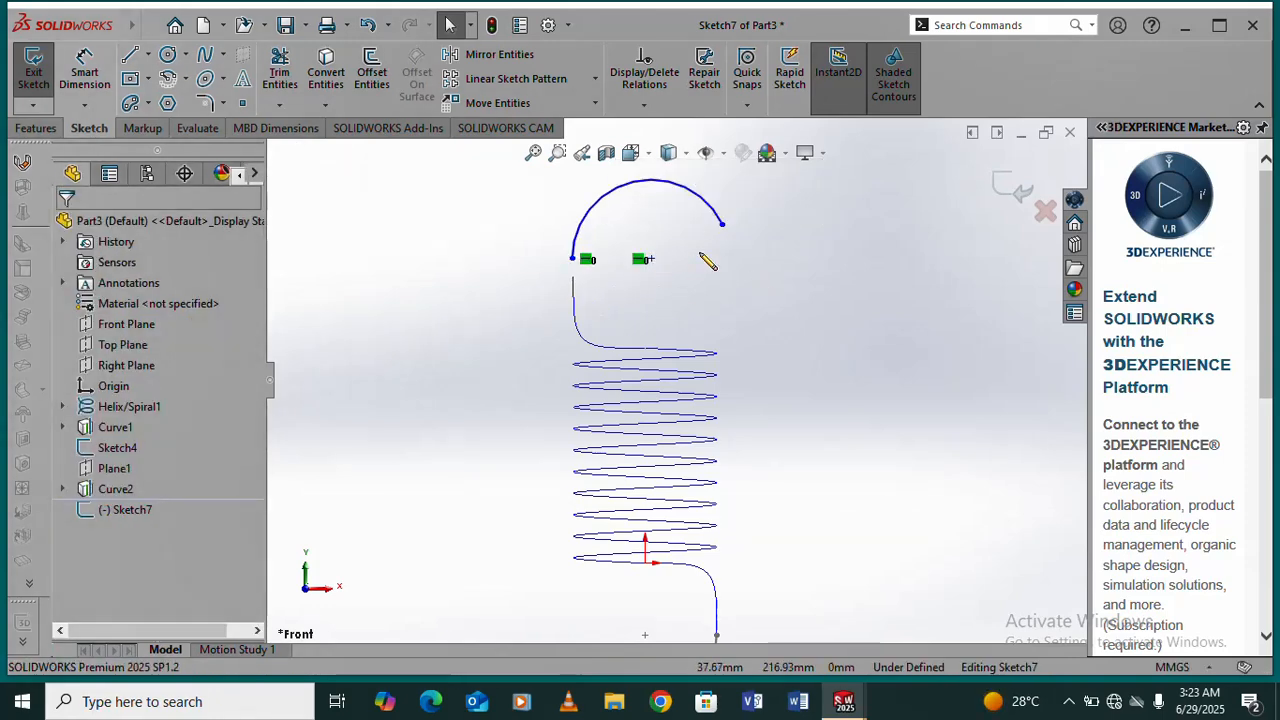
- Try to add a vertical relation between the hook arc's center and the origin
click(650, 260)
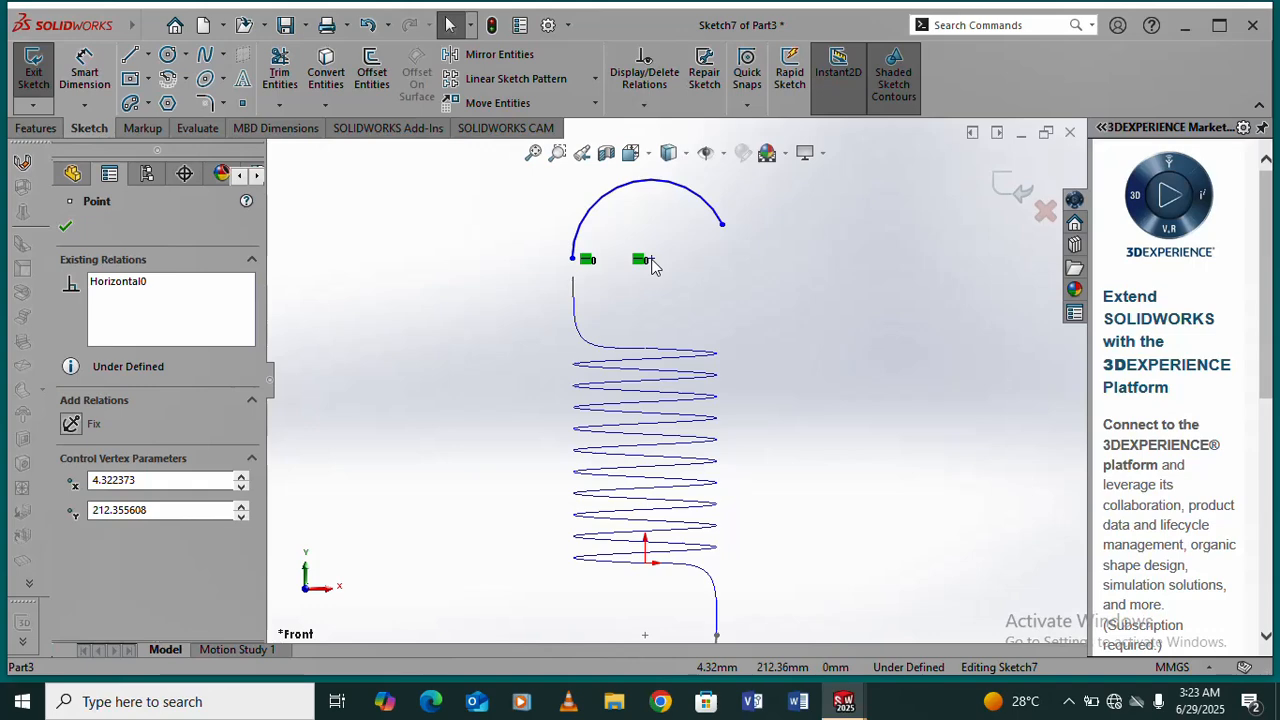
ctrl+click(645, 563)
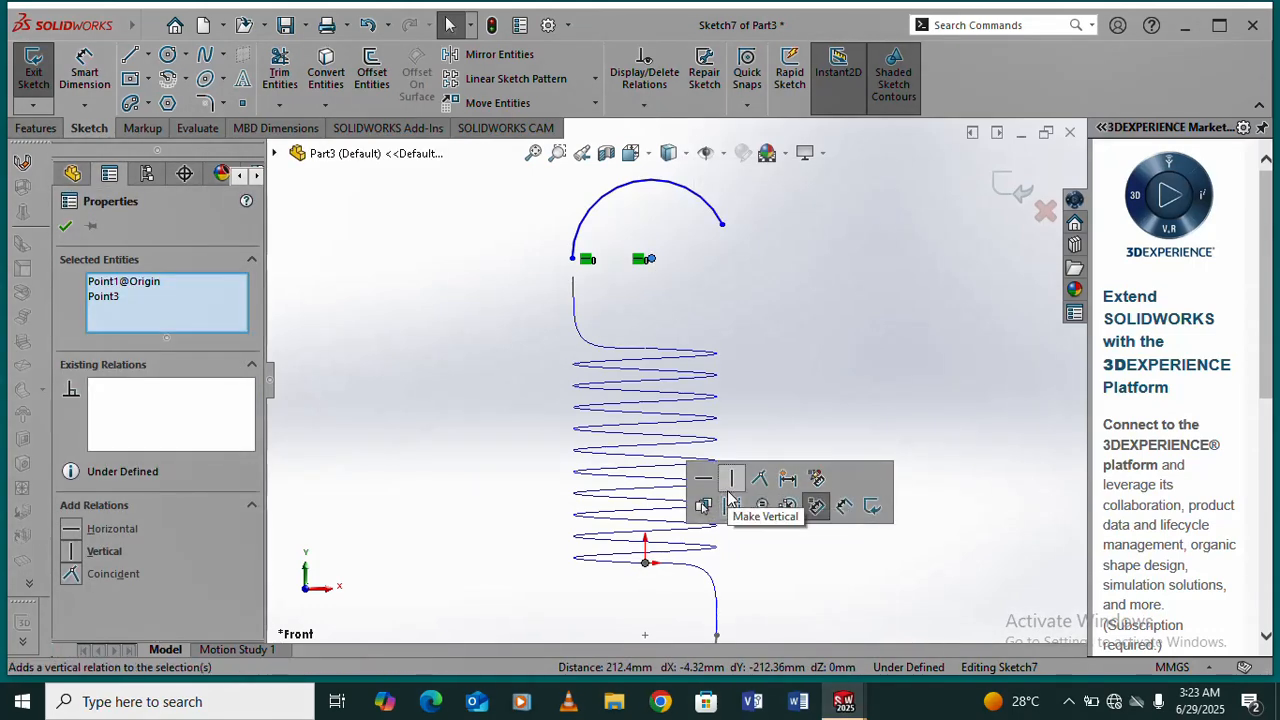
click(731, 481)
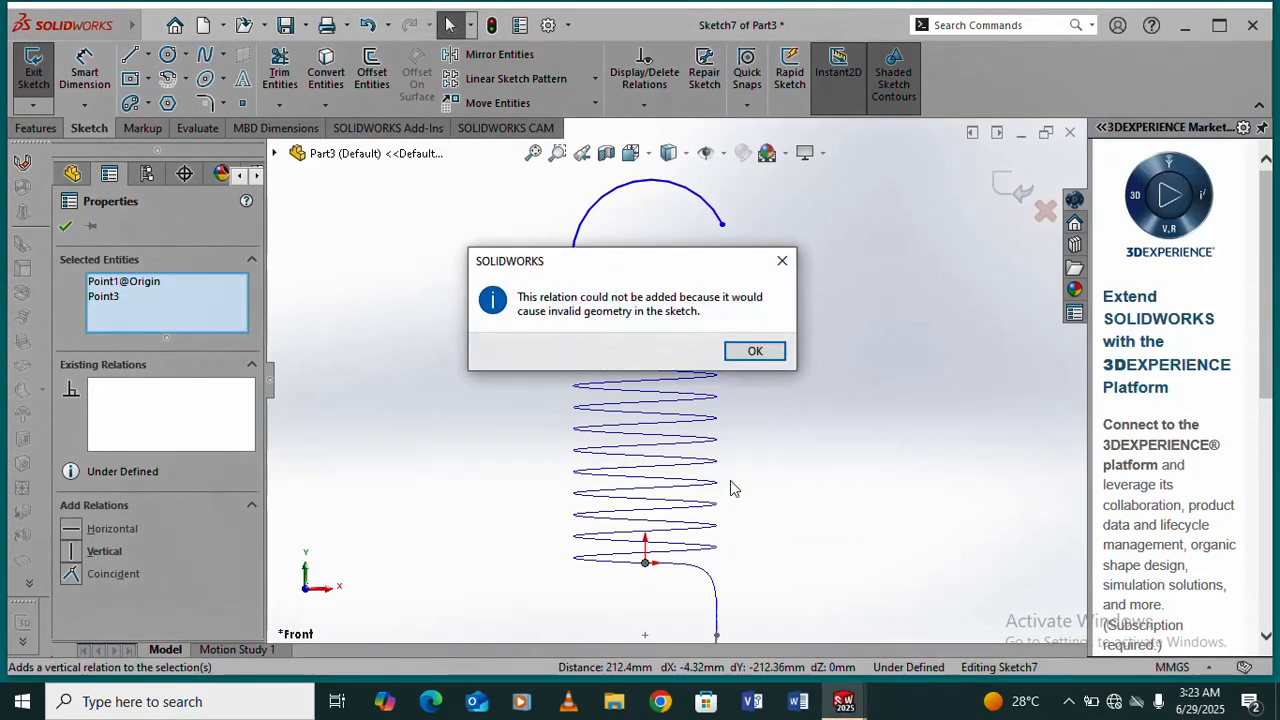
click(760, 352)
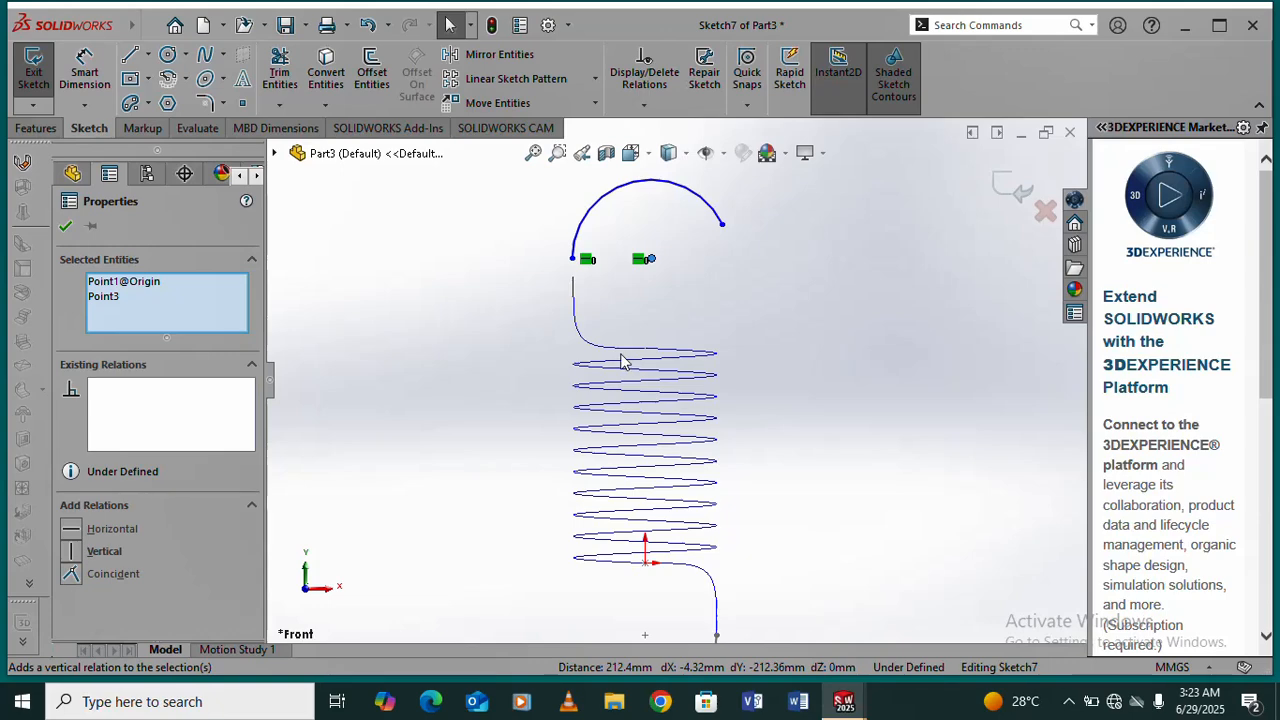
click(89, 228)
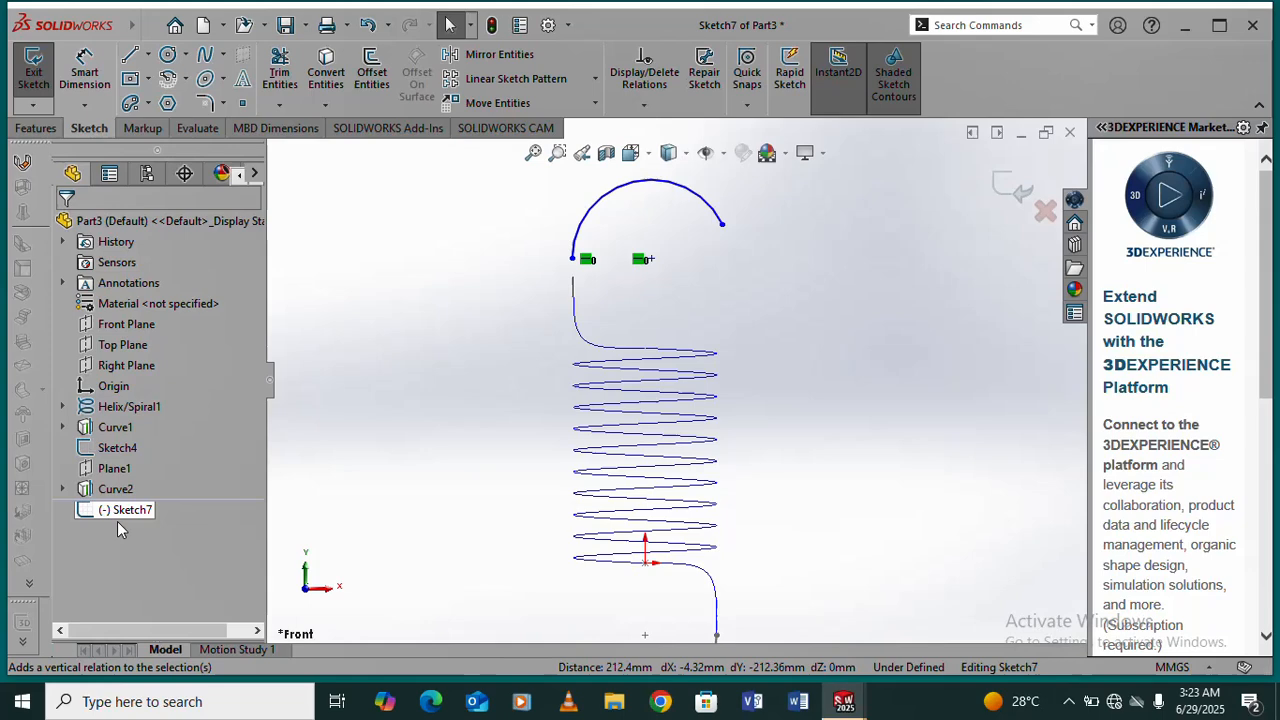
click(114, 468)
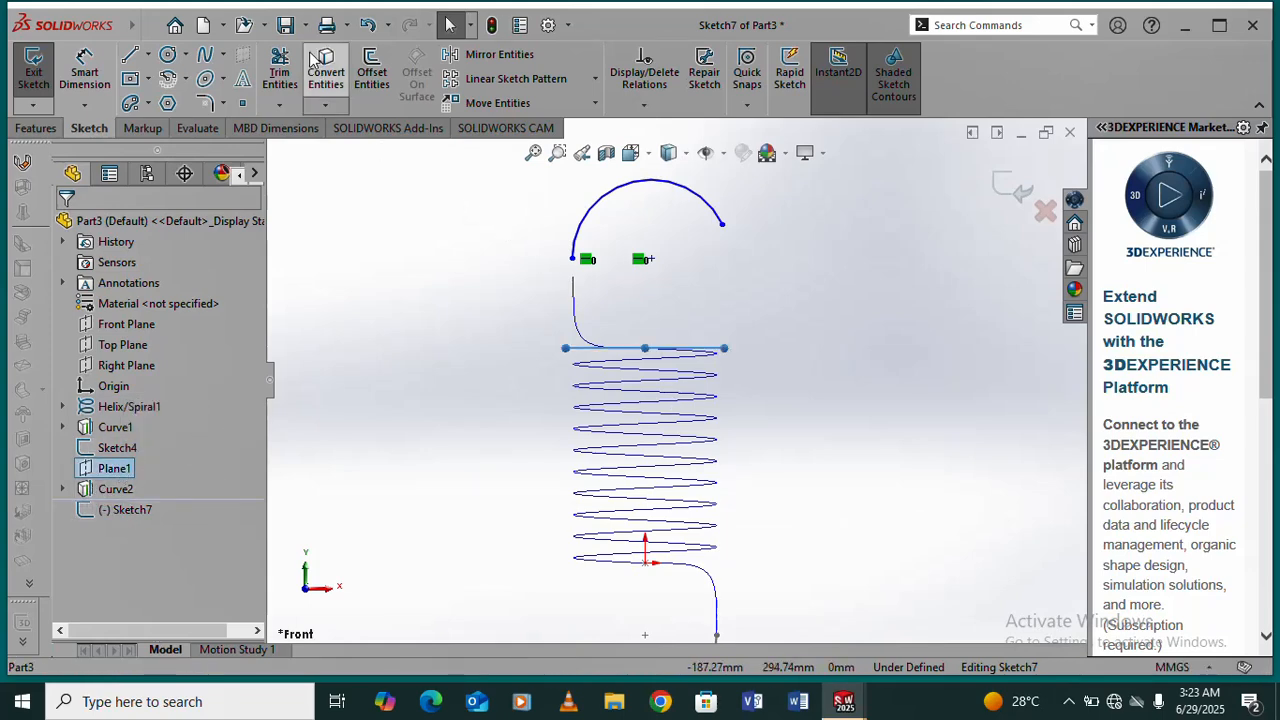
click(84, 75)
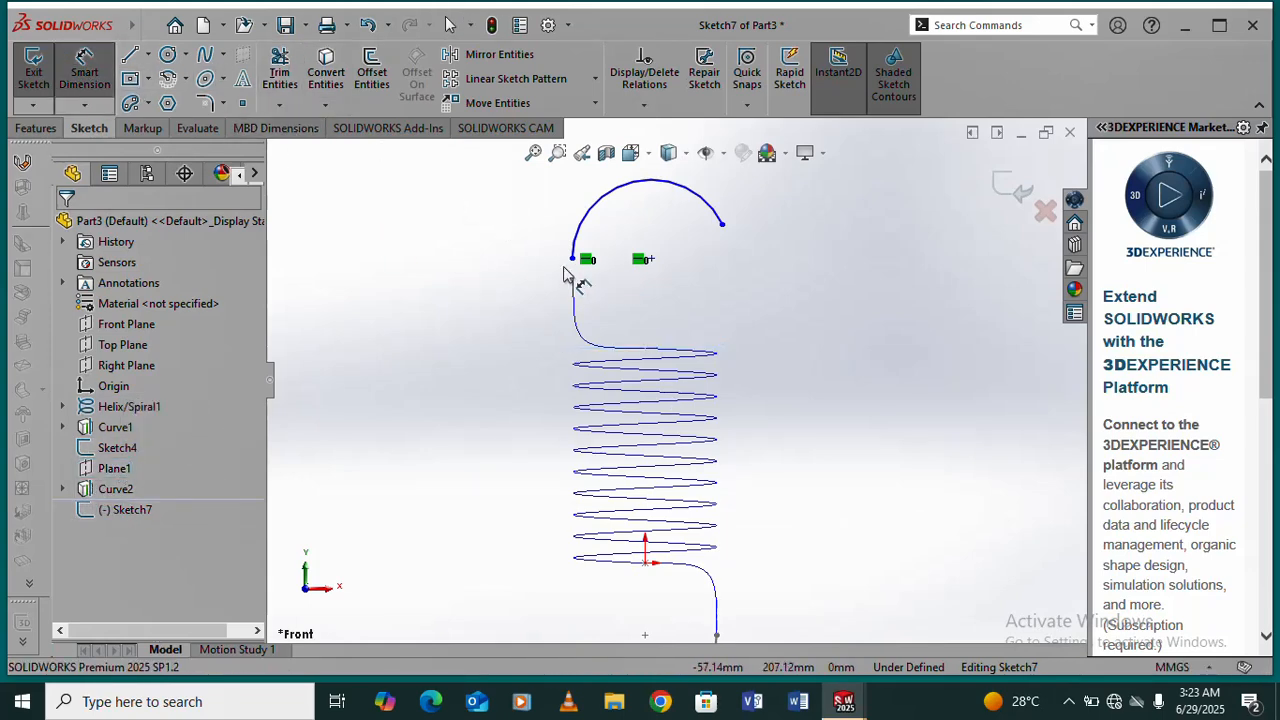
click(572, 260)
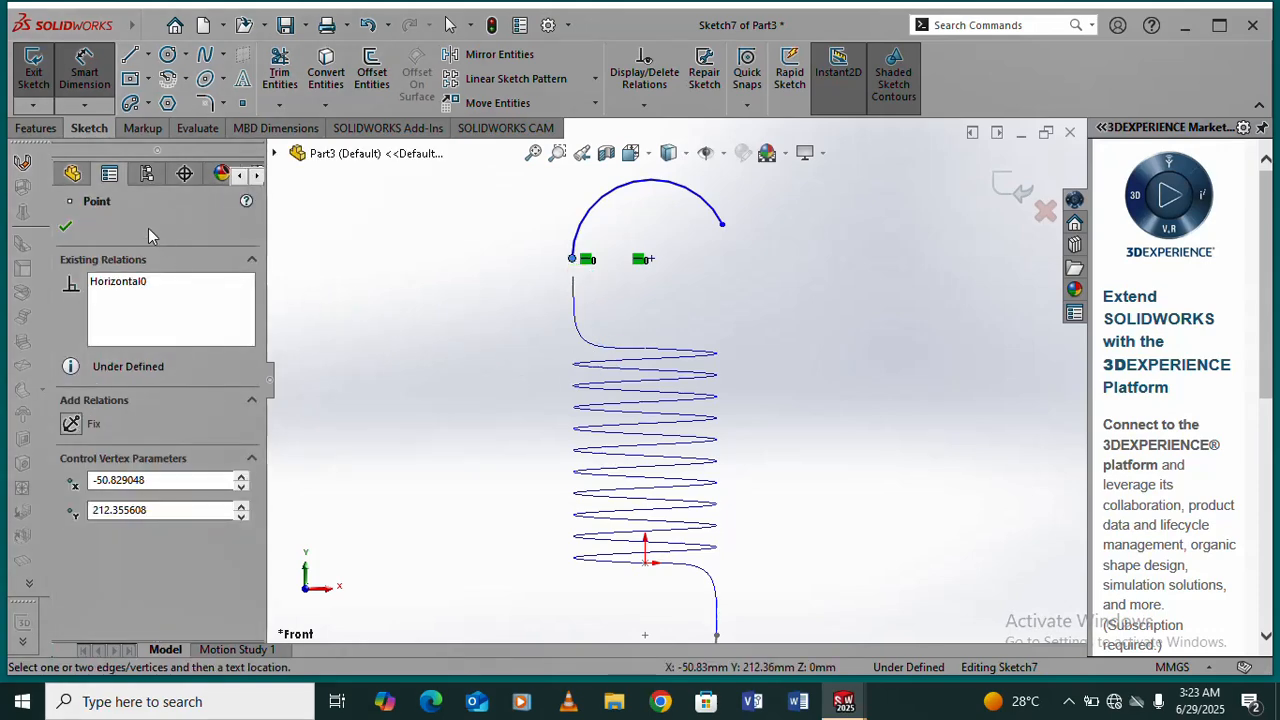
right_click(370, 230)
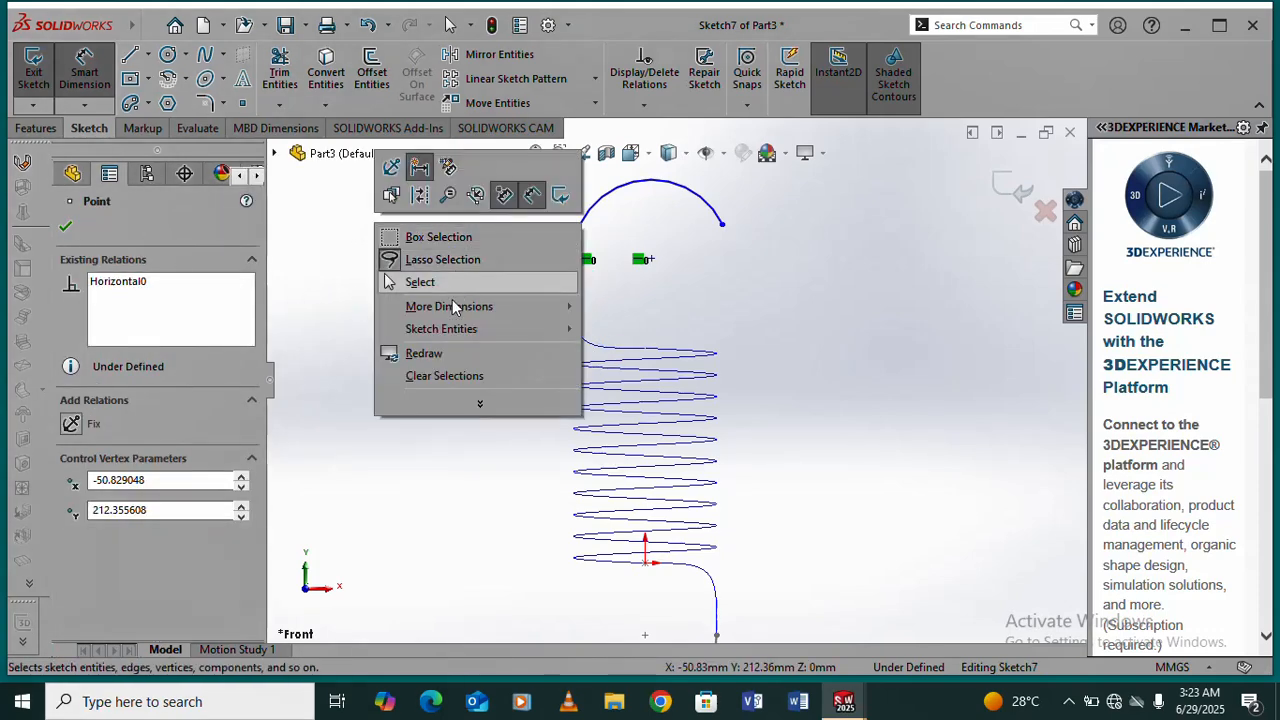
click(420, 283)
- Show Plane1 at the upper end of the helix
click(114, 468)
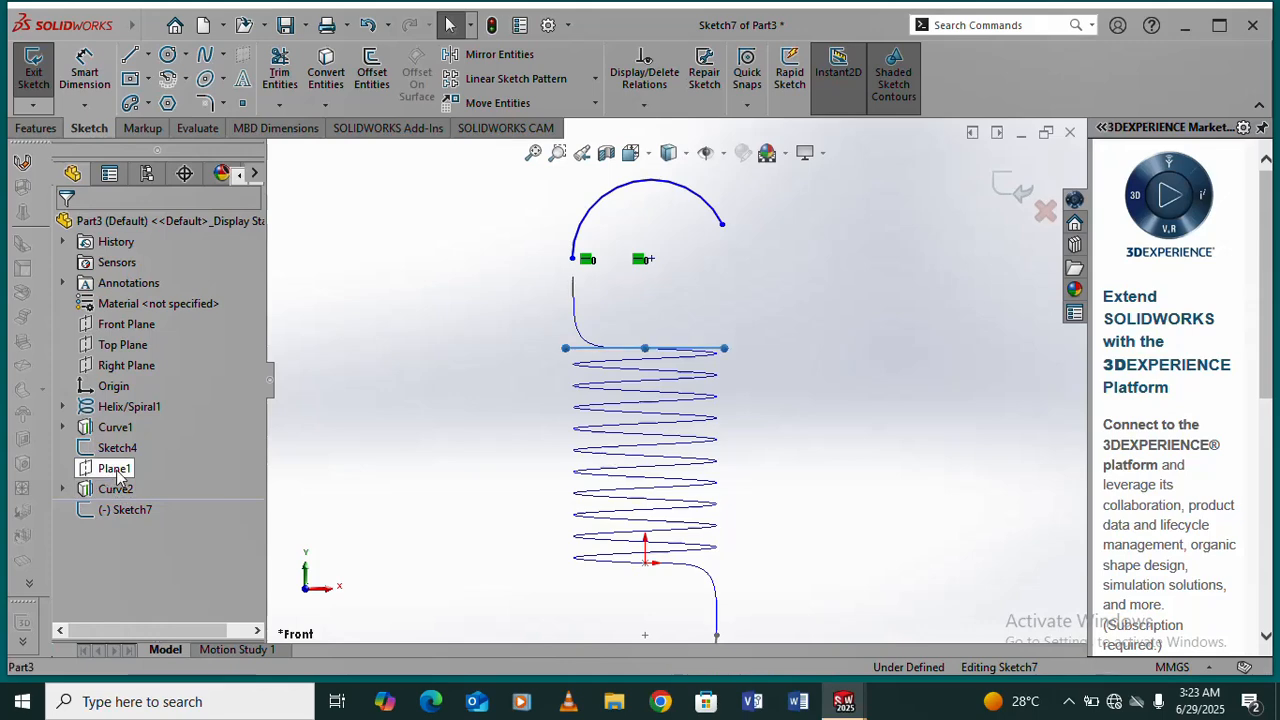
click(167, 445)
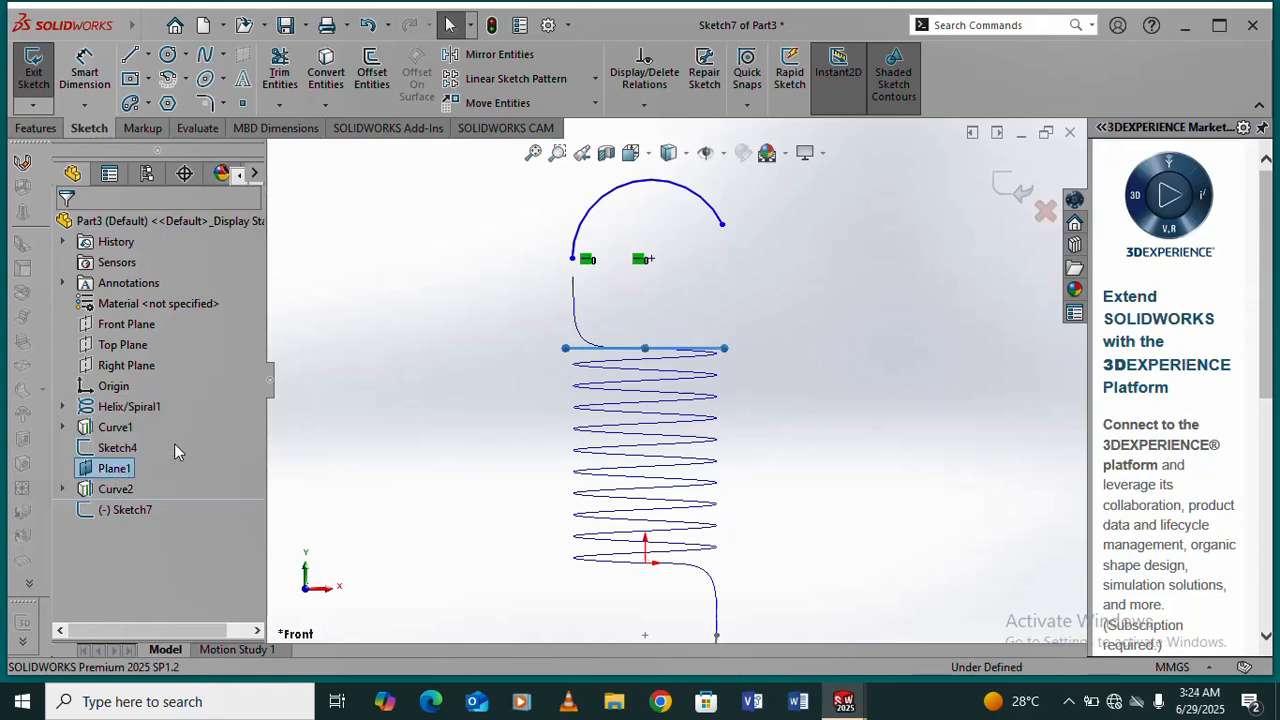
click(414, 397)
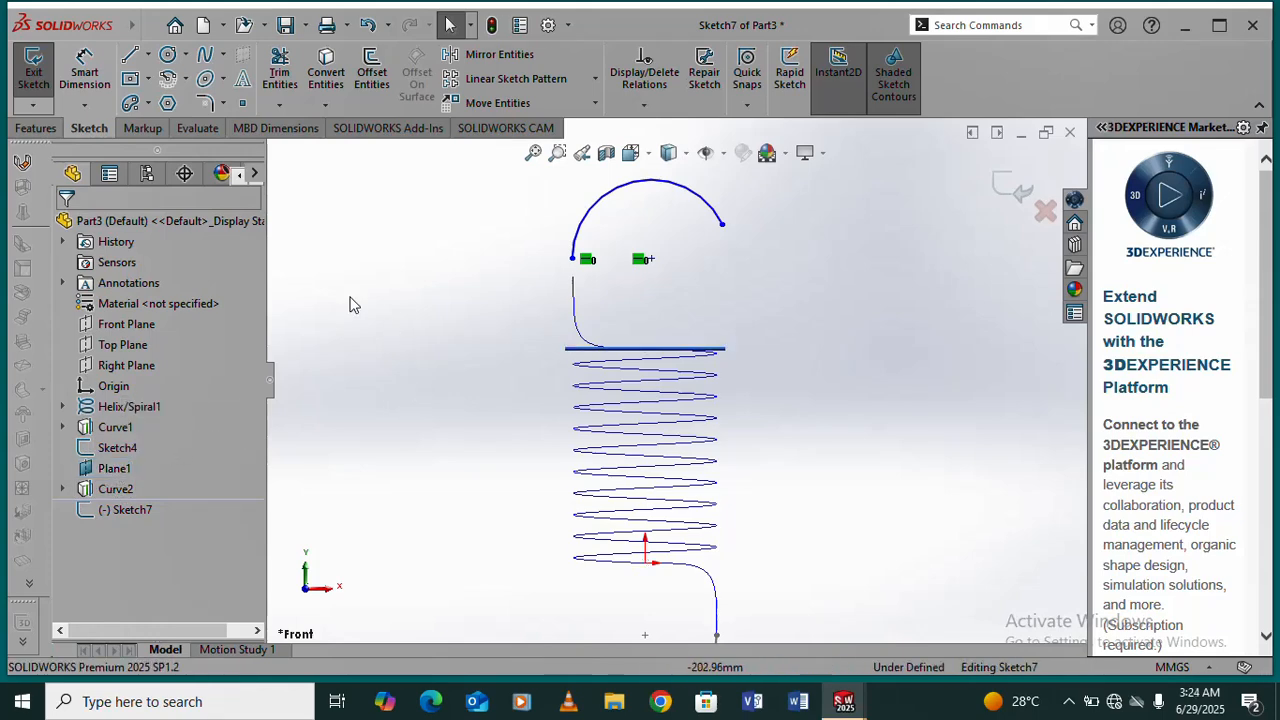
- Dimension the vertical distance from Plane1 to the hook arc's endpoint above the projected curve as 50 mm
click(86, 68)
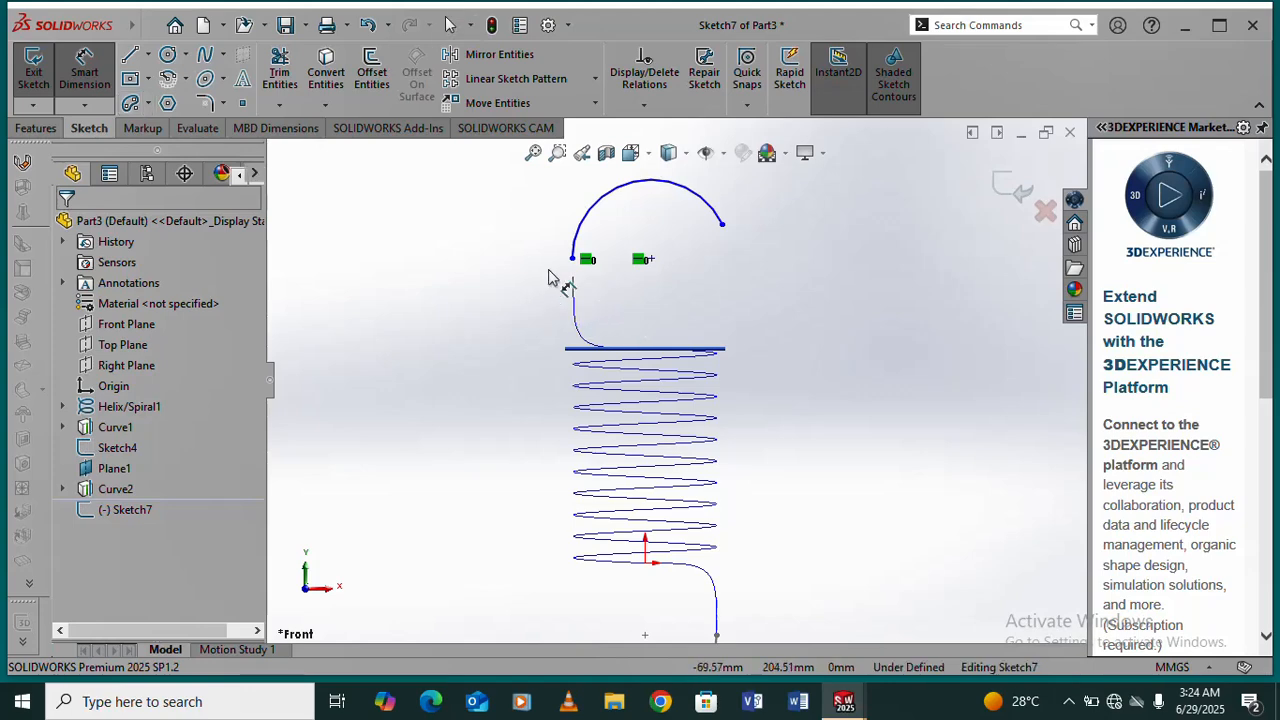
click(572, 259)
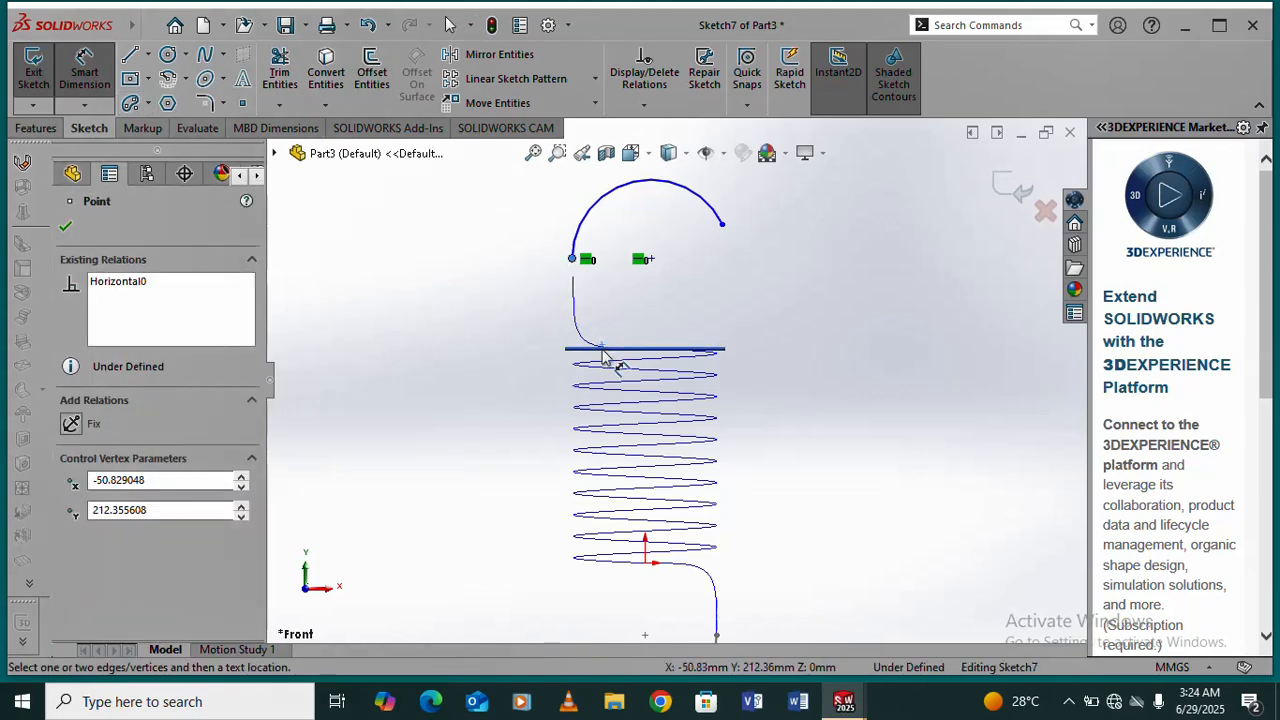
click(604, 355)
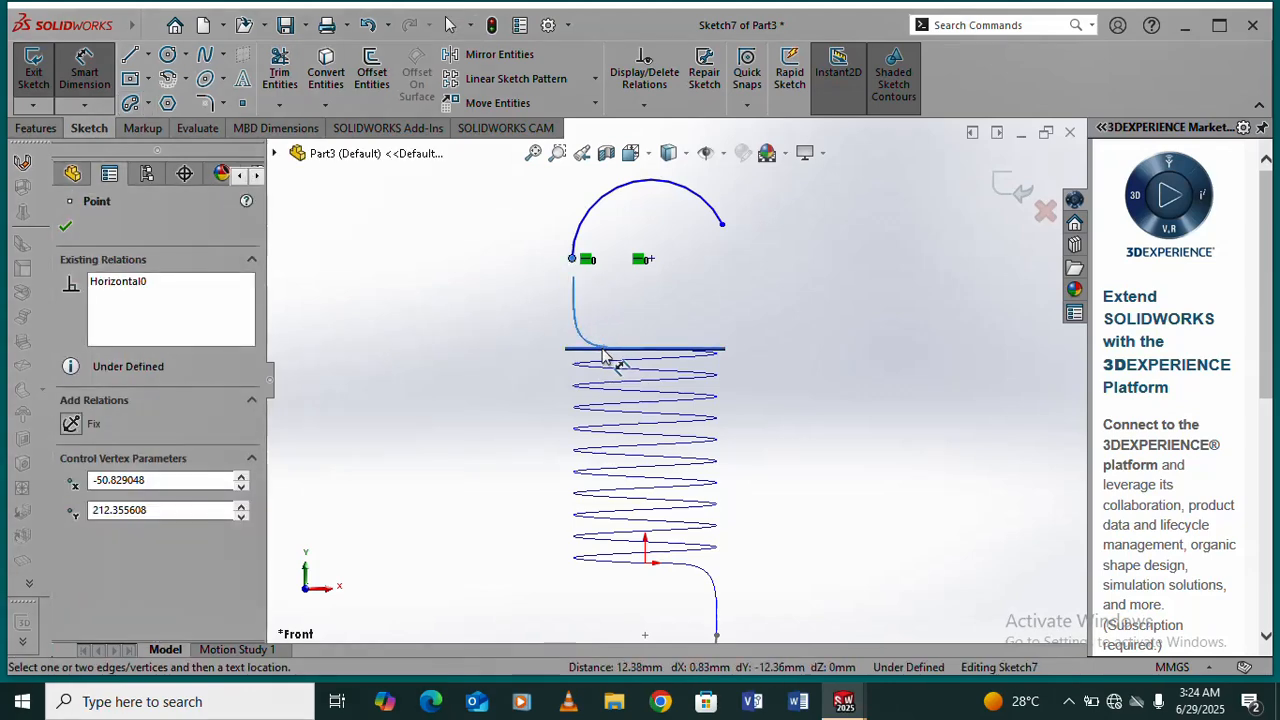
click(608, 352)
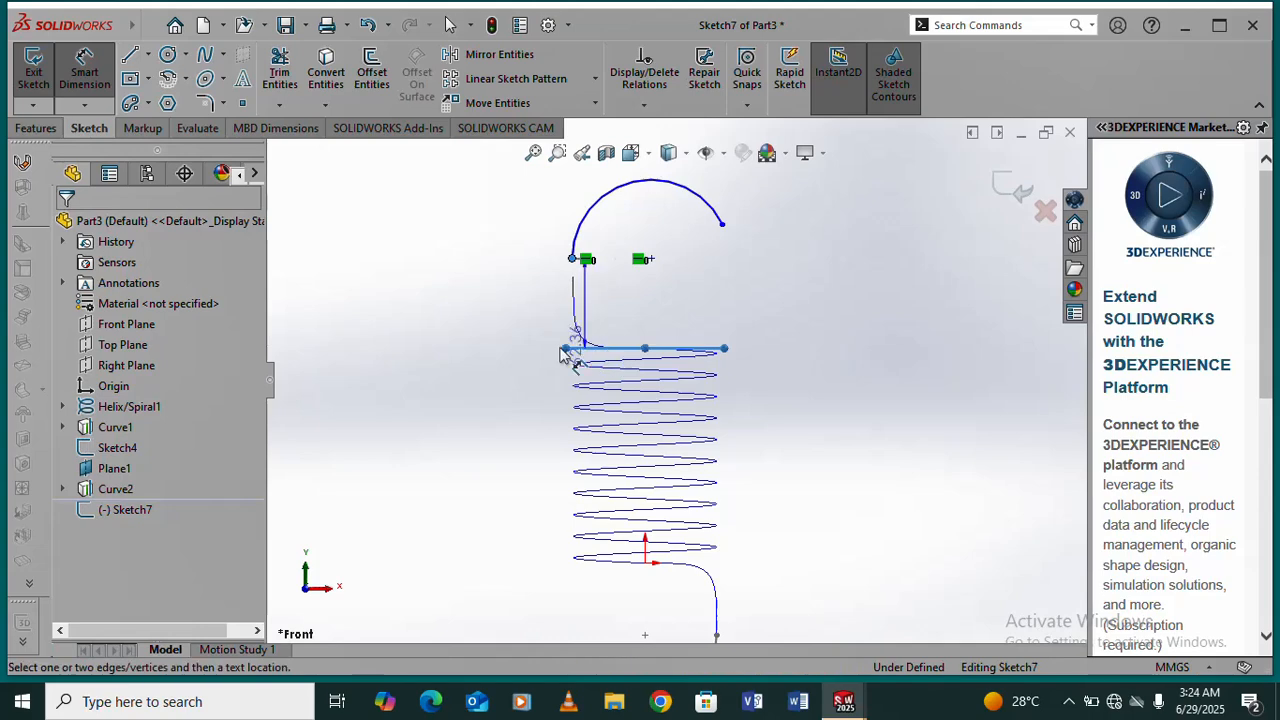
click(468, 361)
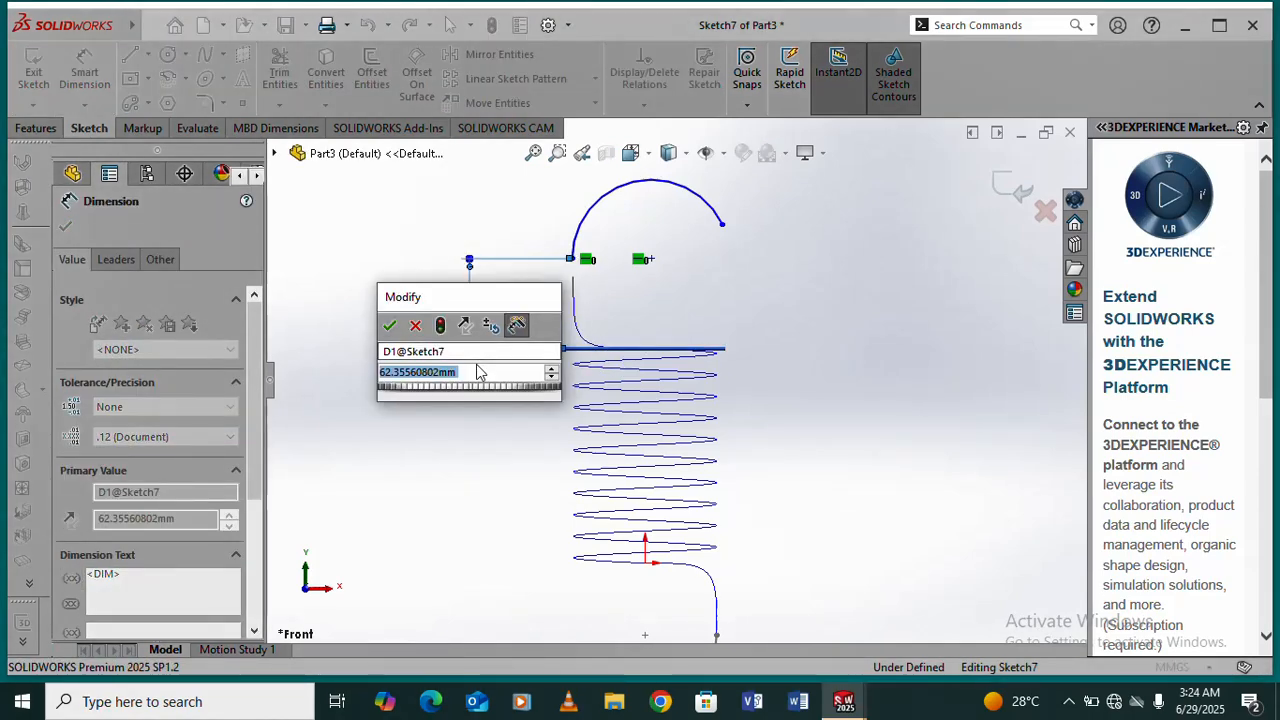
text(50)
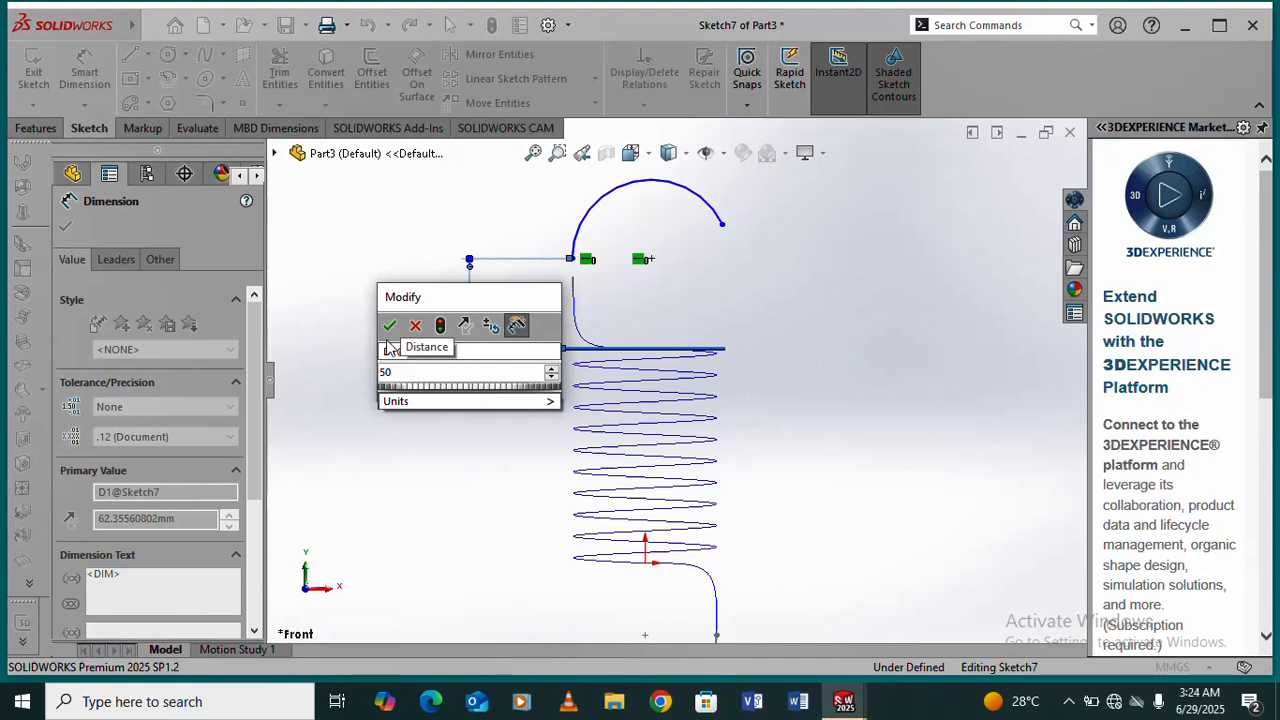
click(390, 325)
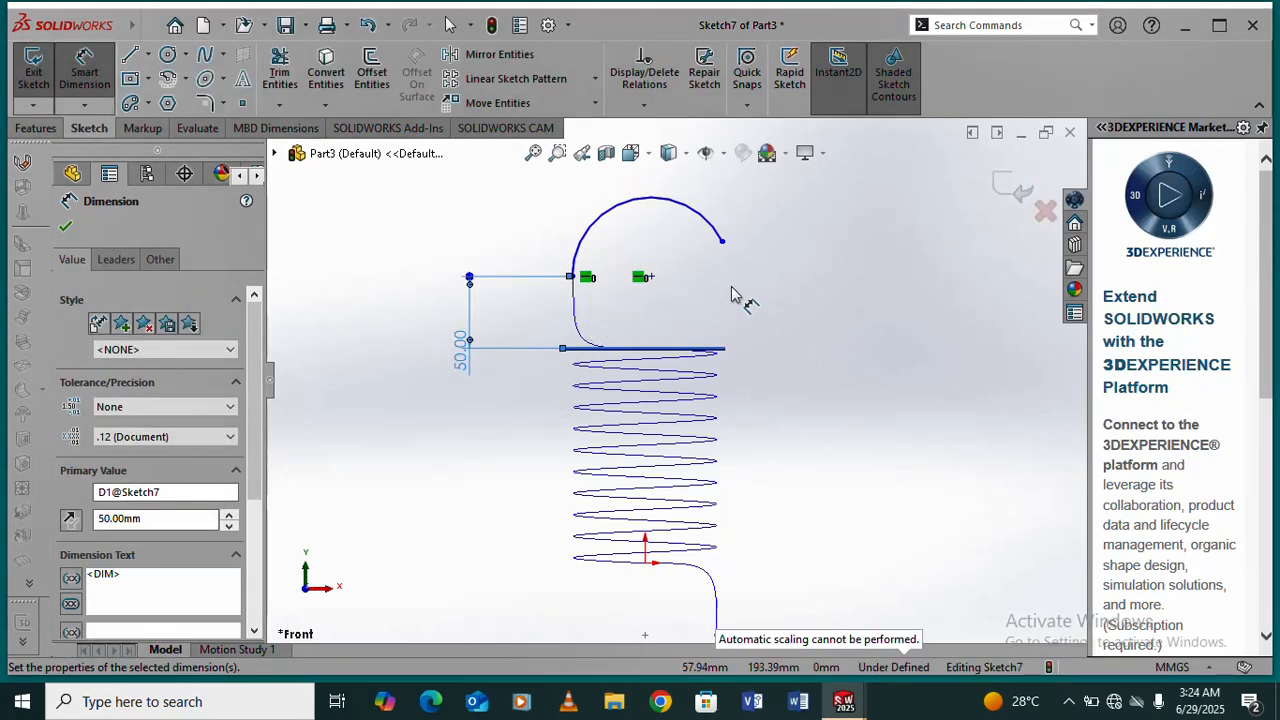
right_click(789, 271)
click(820, 321)
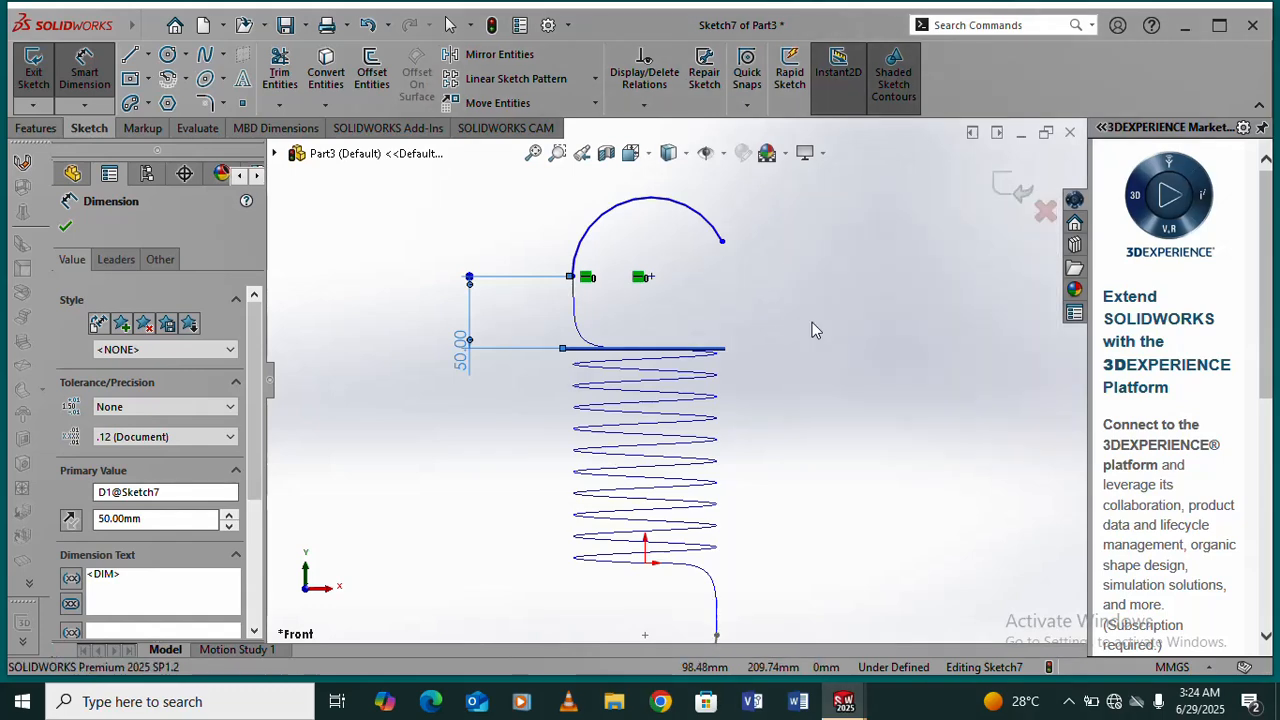
- Try to dimension the distance between the upper projected curve and the hook arc's center
scroll(614, 294, down, 5)
scroll(657, 347, up, 5)
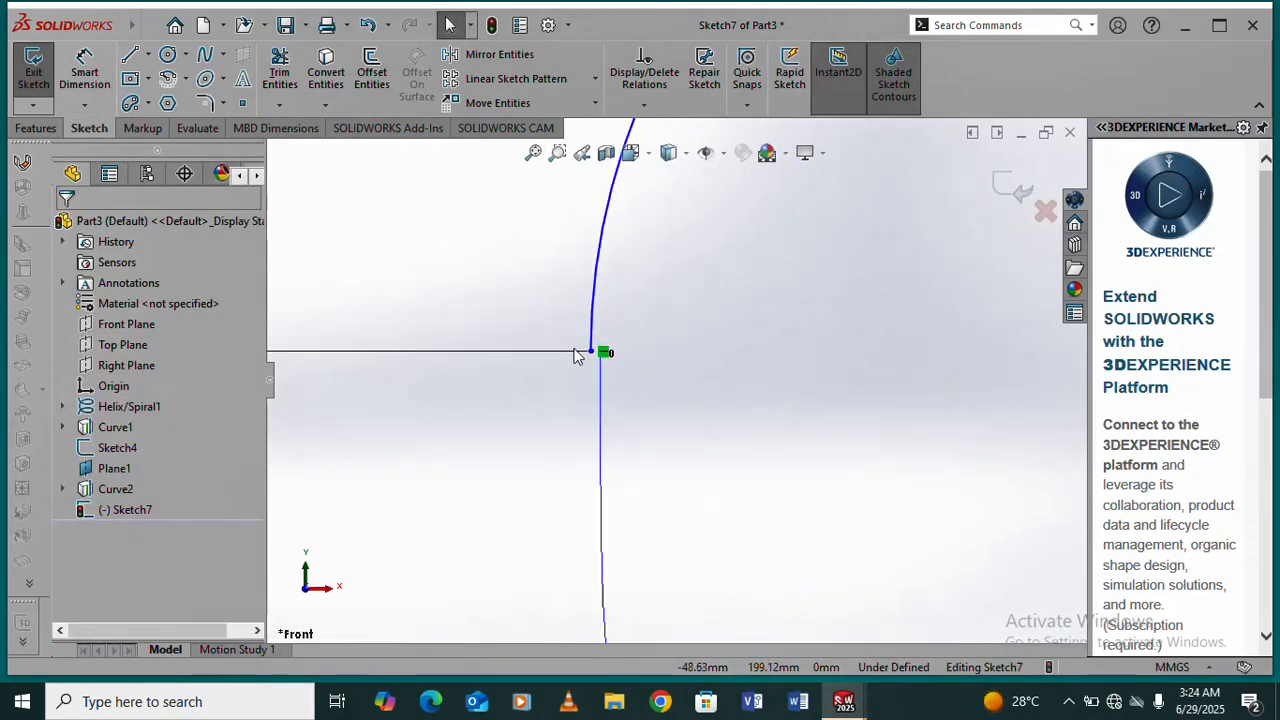
scroll(715, 395, down, 3)
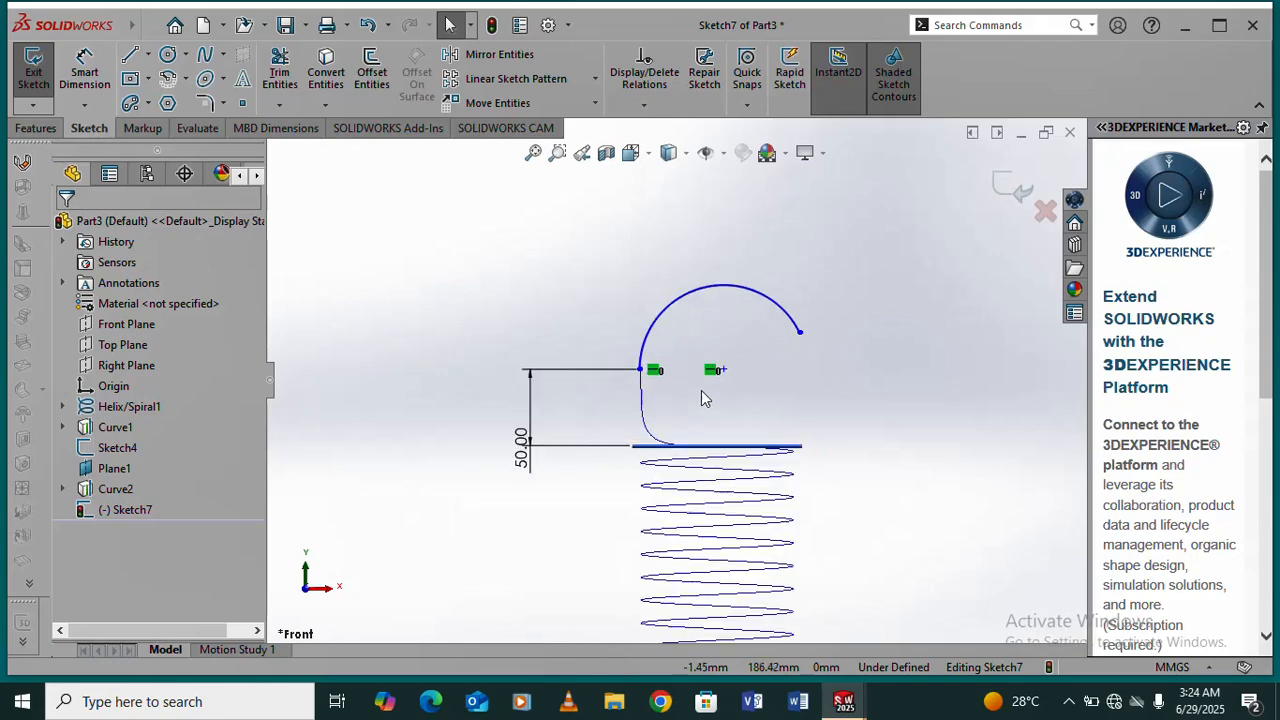
scroll(634, 393, down, 3)
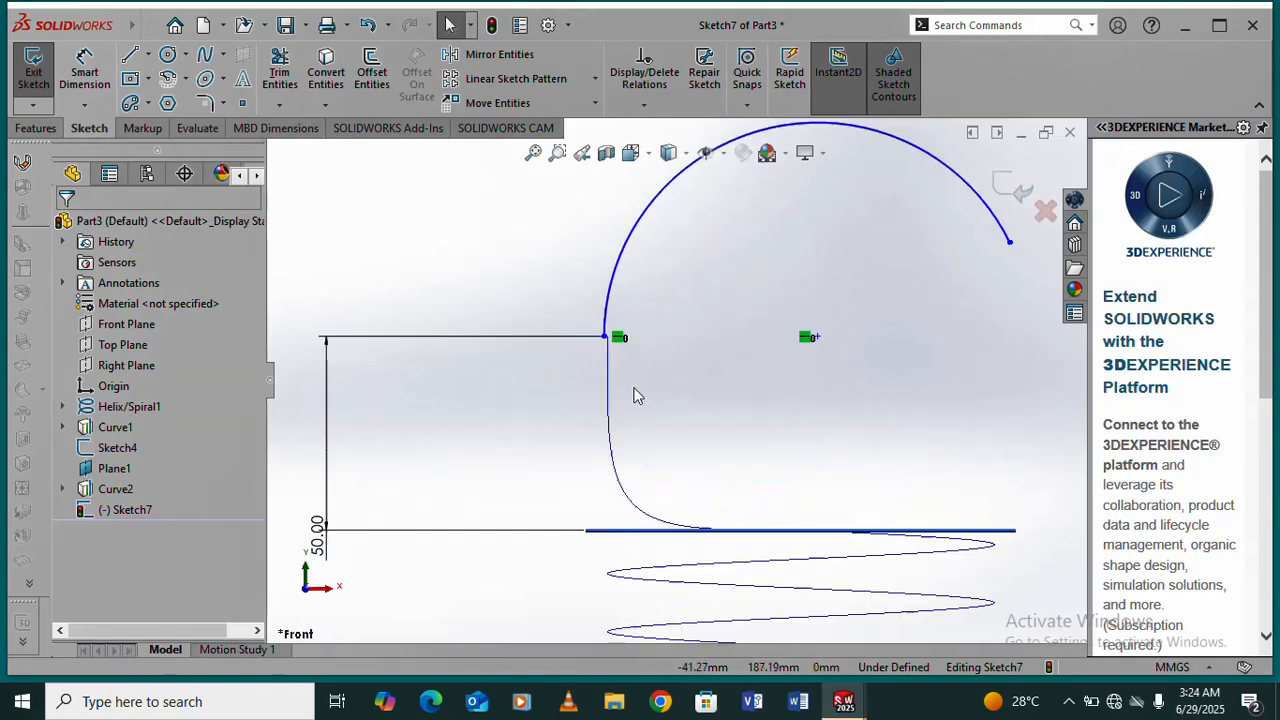
click(68, 86)
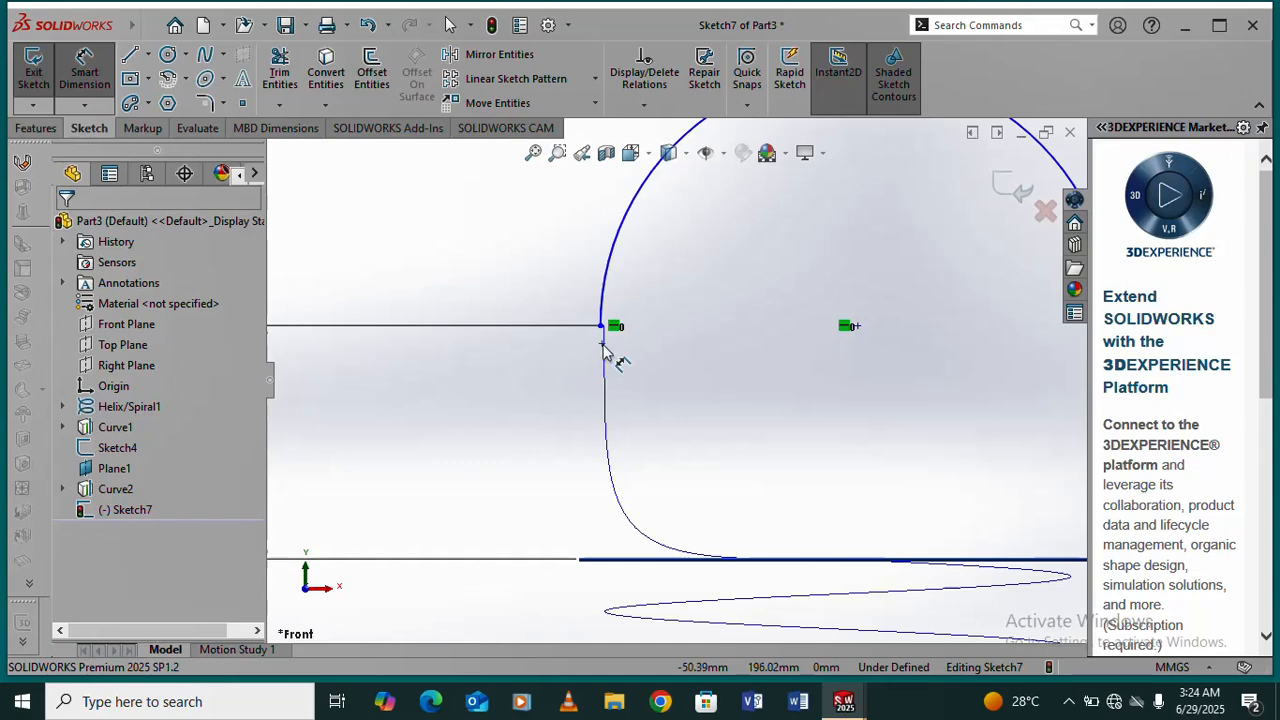
scroll(603, 343, down, 3)
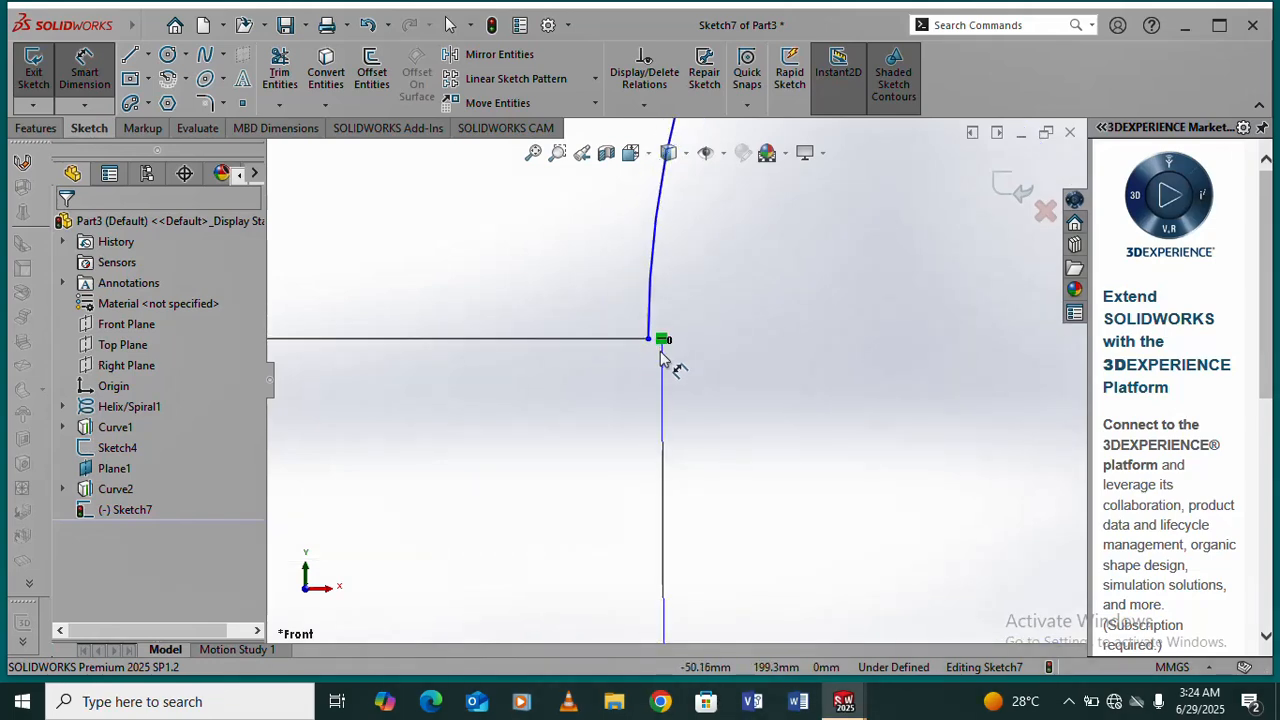
scroll(671, 345, down, 10)
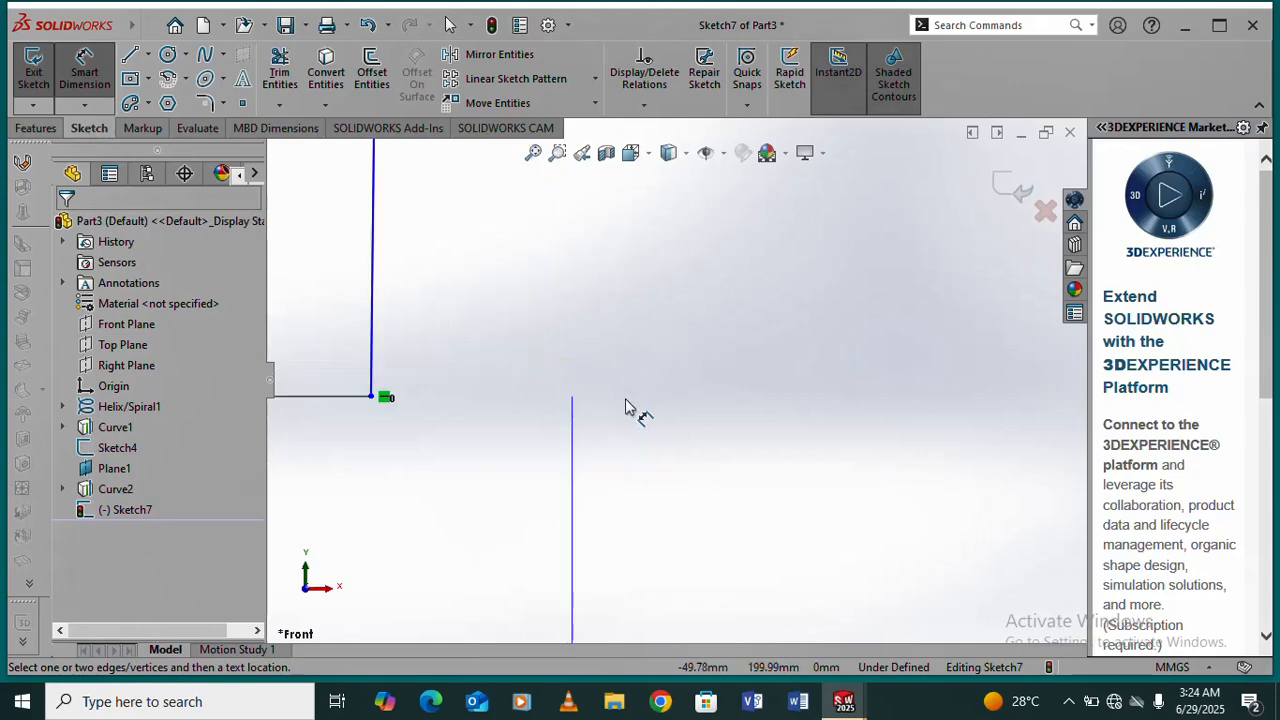
click(572, 404)
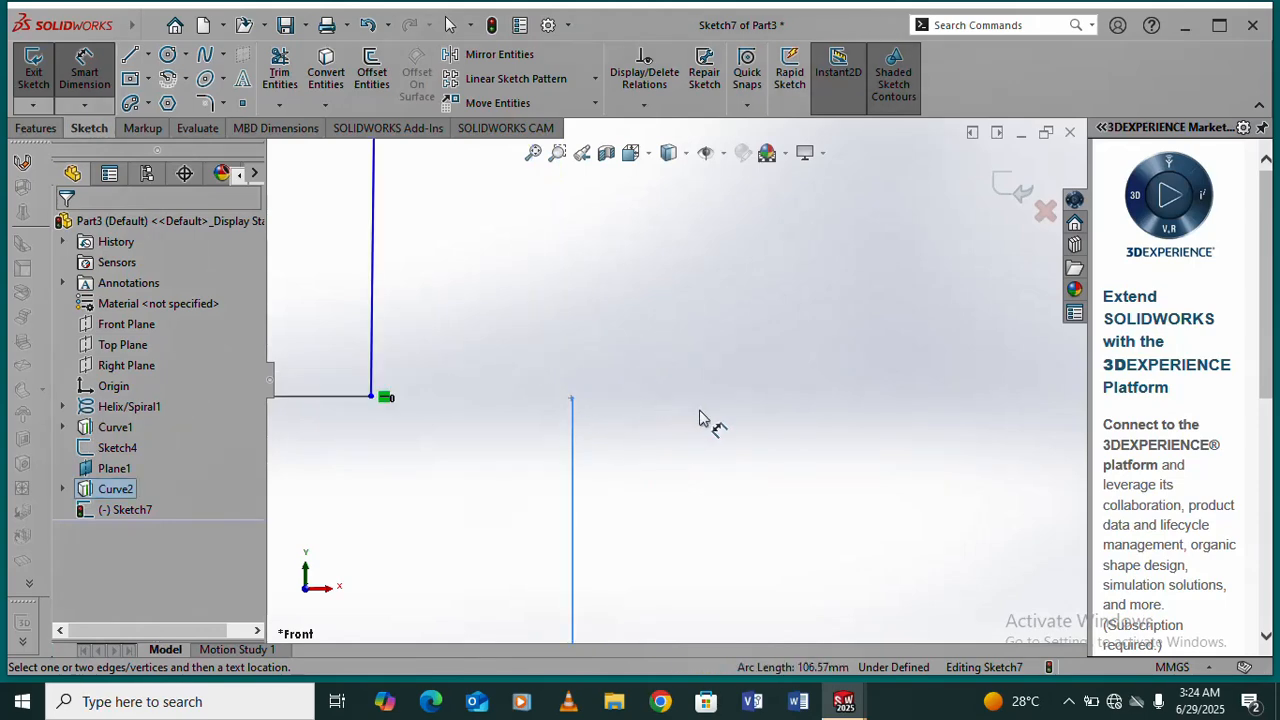
scroll(705, 412, up, 5)
scroll(815, 392, down, 5)
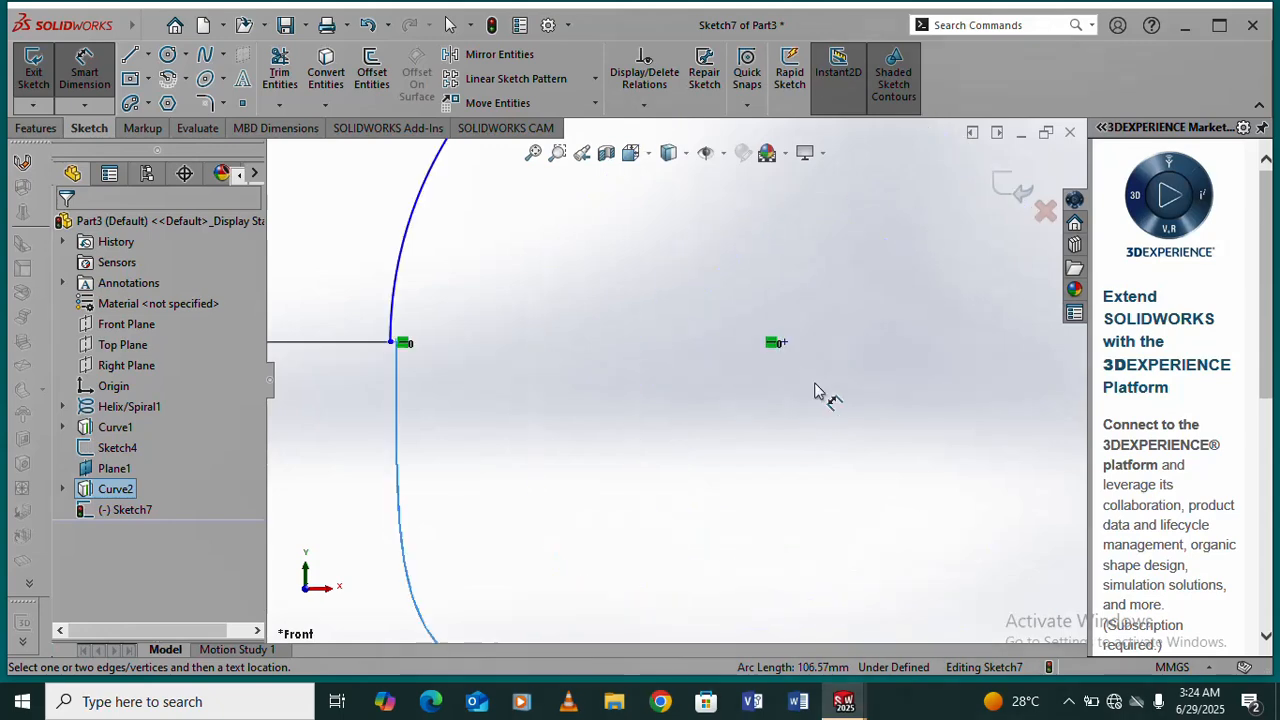
click(776, 344)
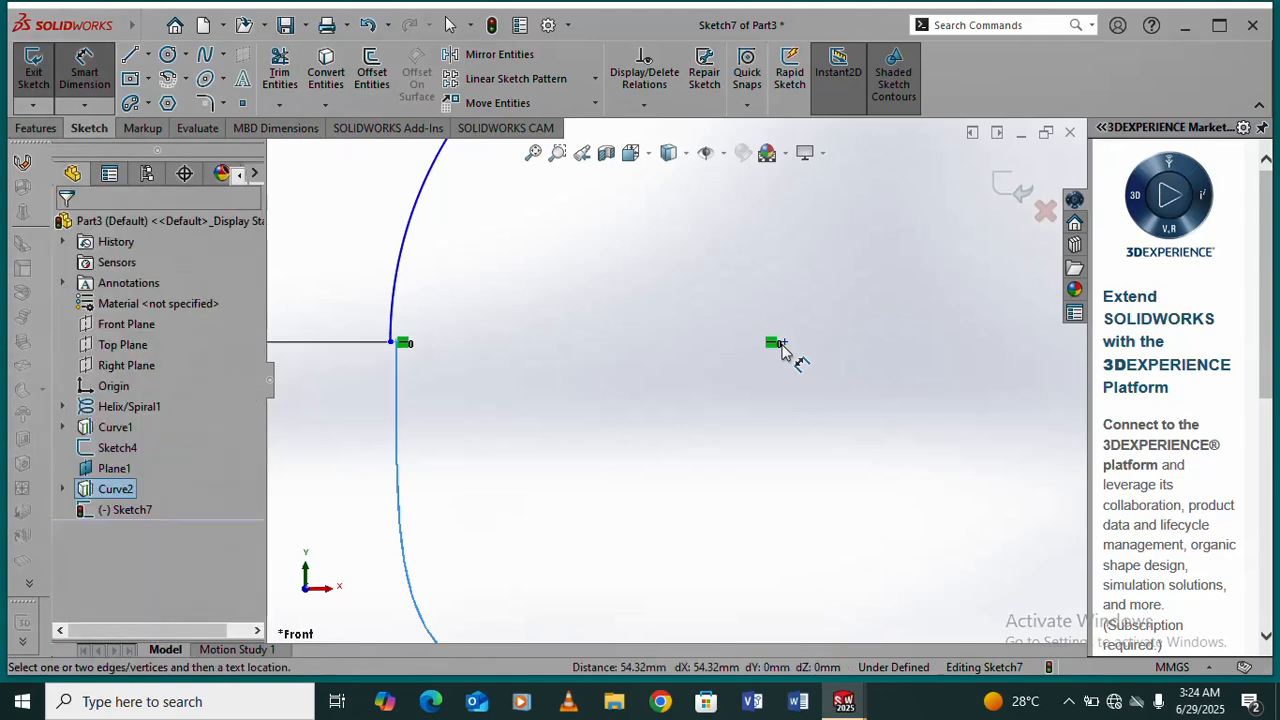
scroll(625, 390, up, 3)
scroll(543, 390, down, 4)
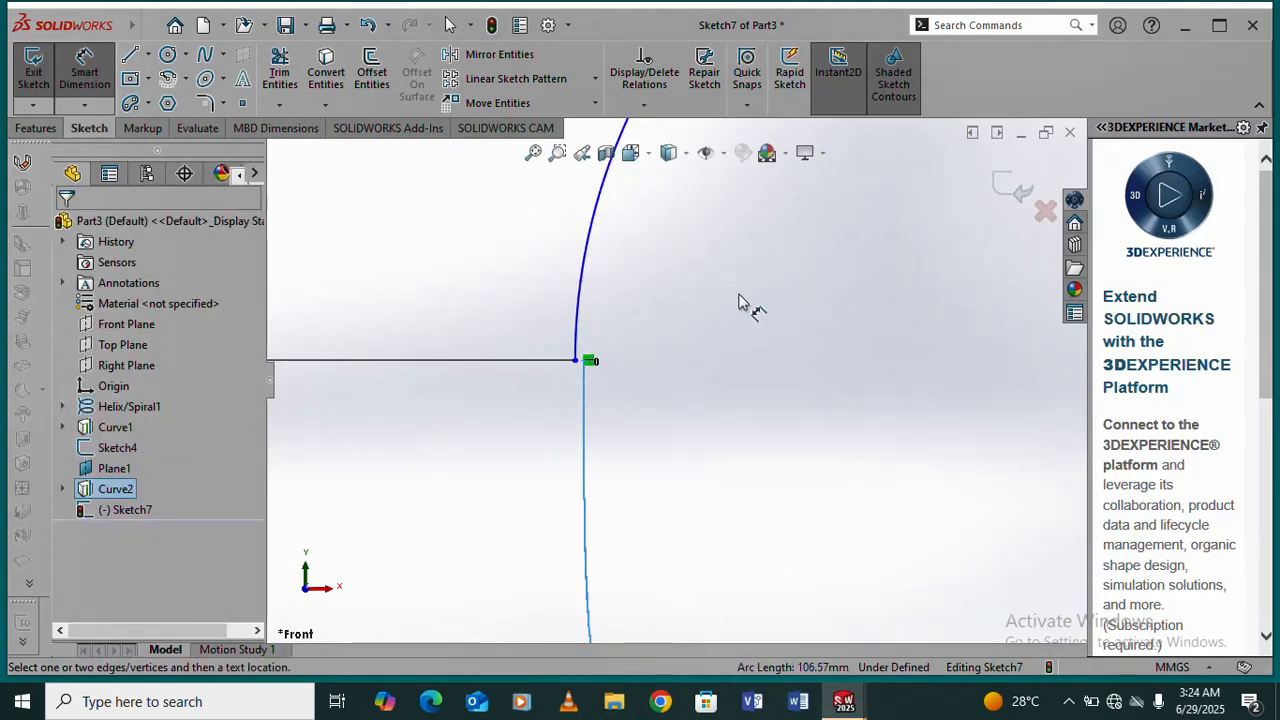
right_click(755, 320)
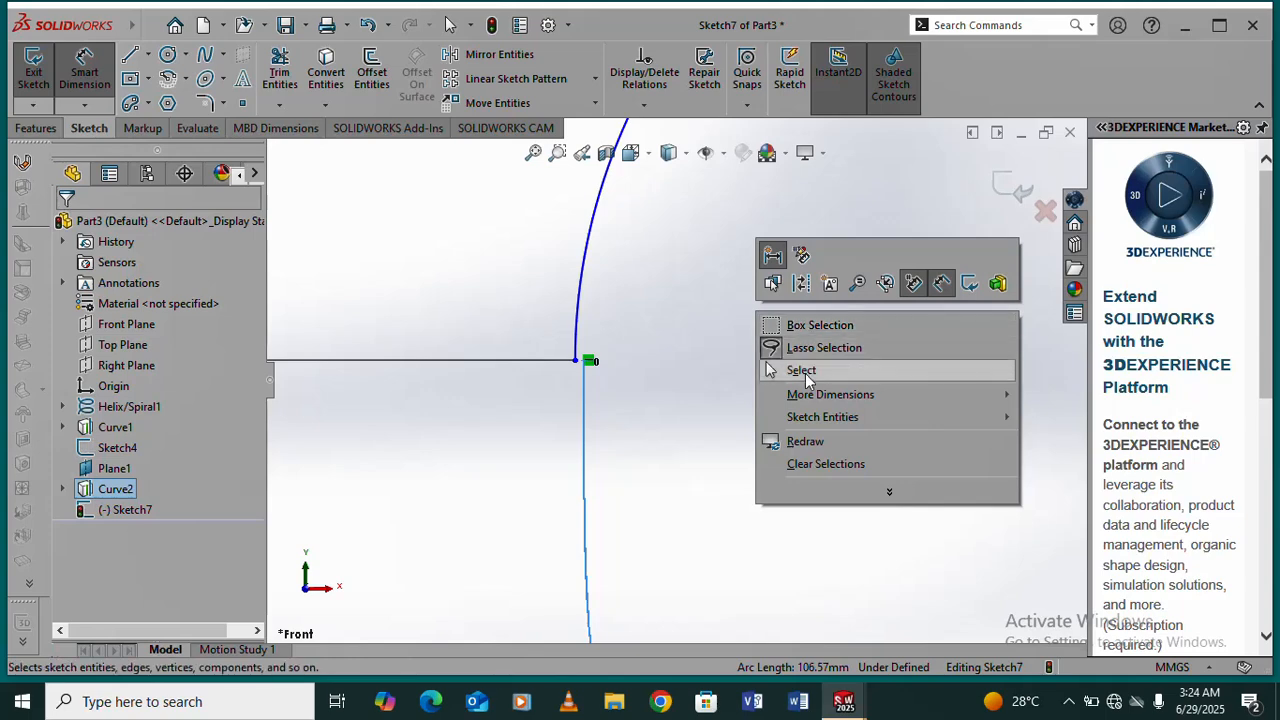
click(806, 369)
- Check the gap between the upper projected curve's end and the hook arc's endpoint
mouse_move(637, 403)
middle_down()
mouse_move(686, 358)
mouse_move(751, 337)
mouse_move(688, 316)
middle_up()
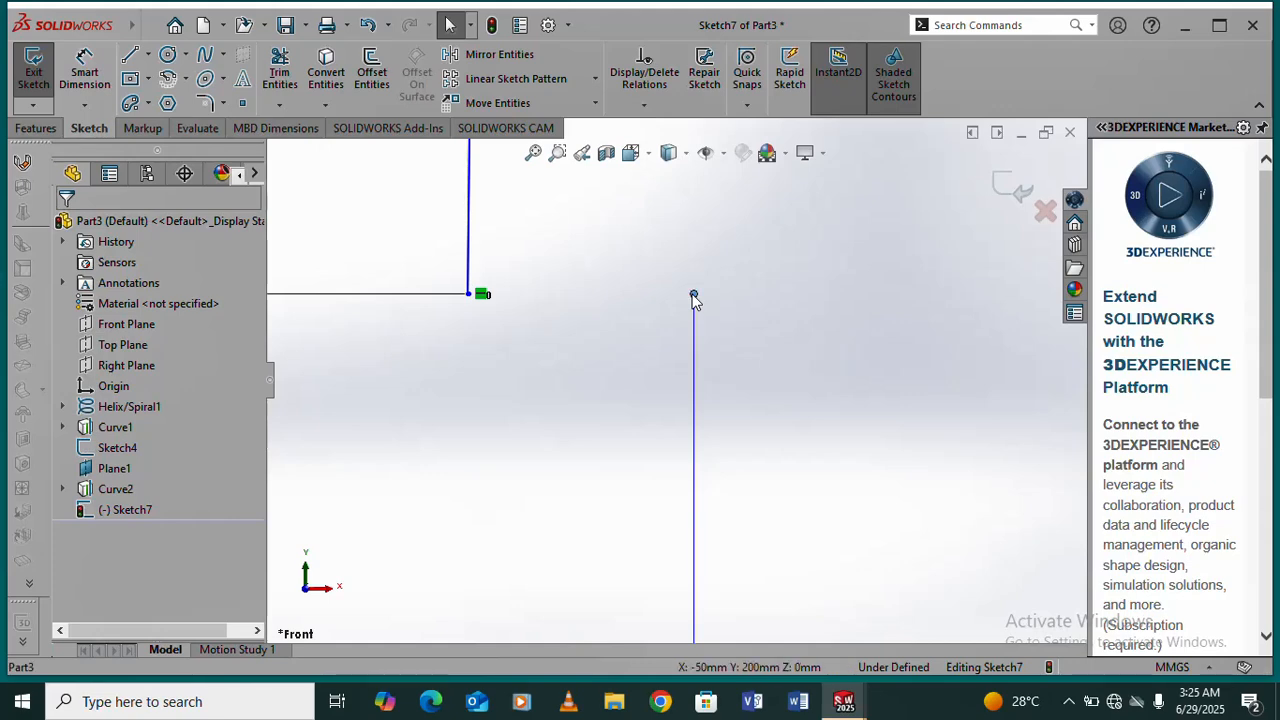
click(469, 295)
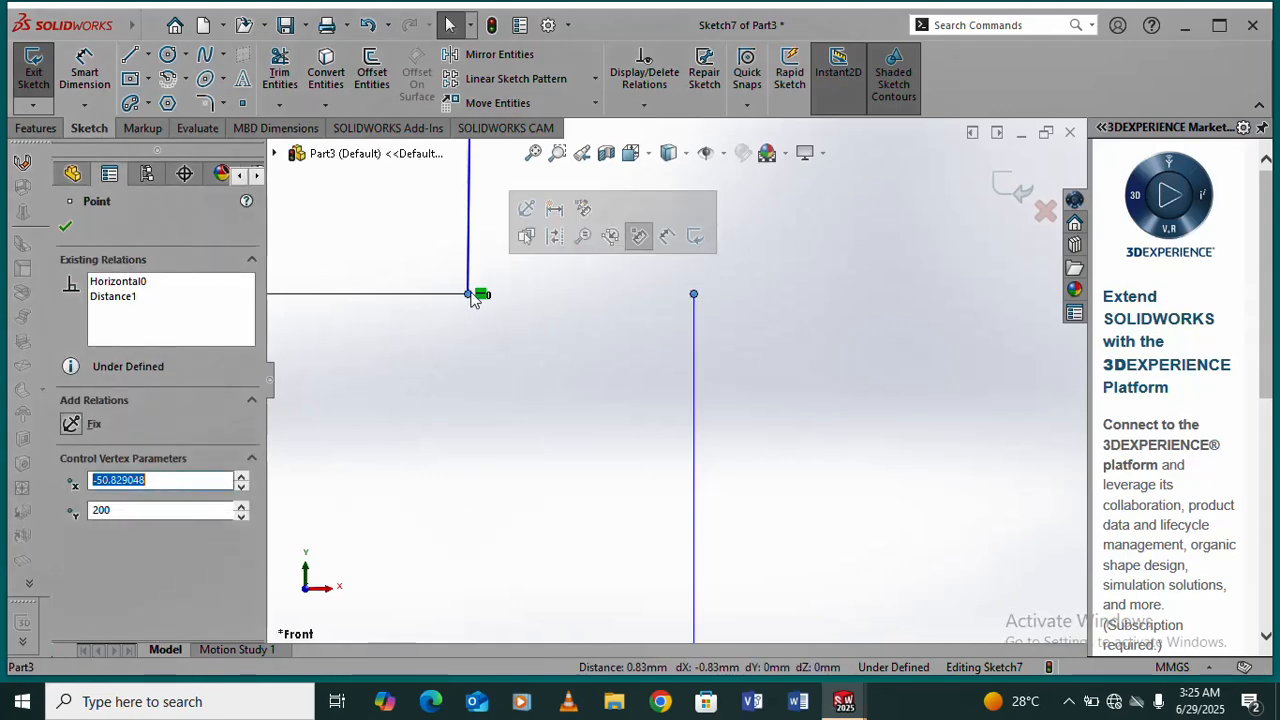
click(565, 367)
scroll(689, 357, up, 10)
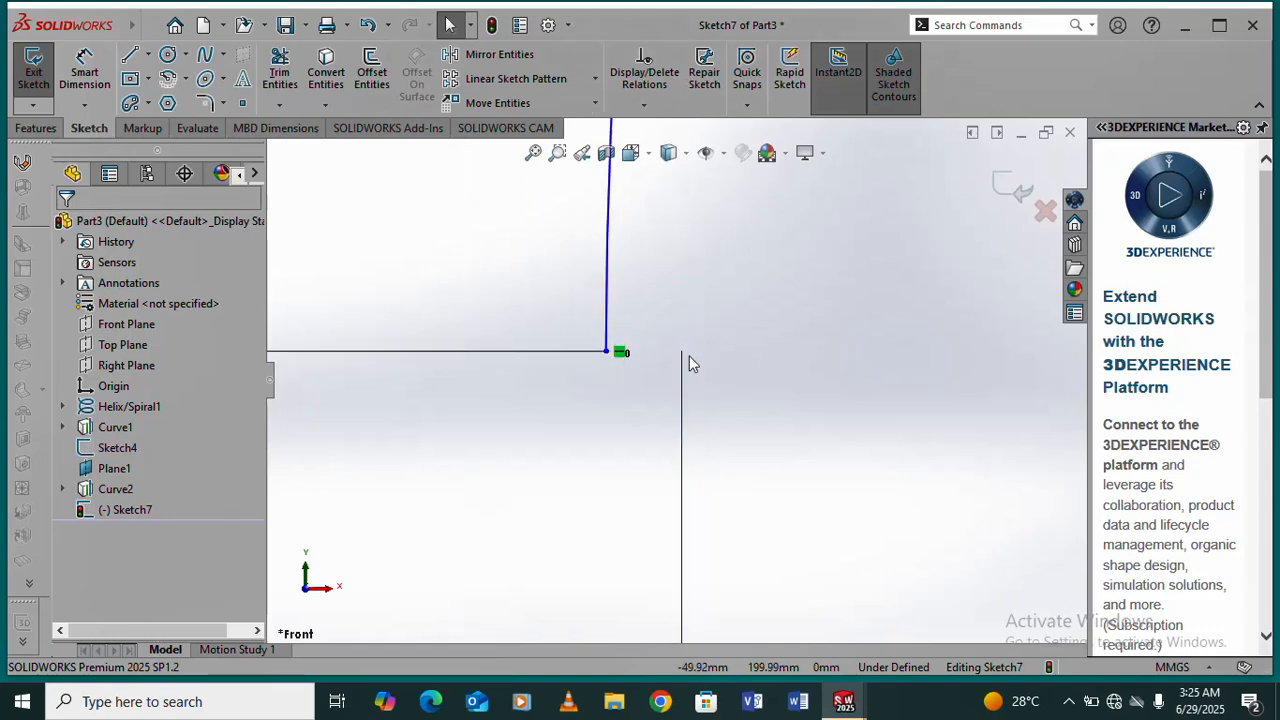
scroll(708, 415, up, 5)
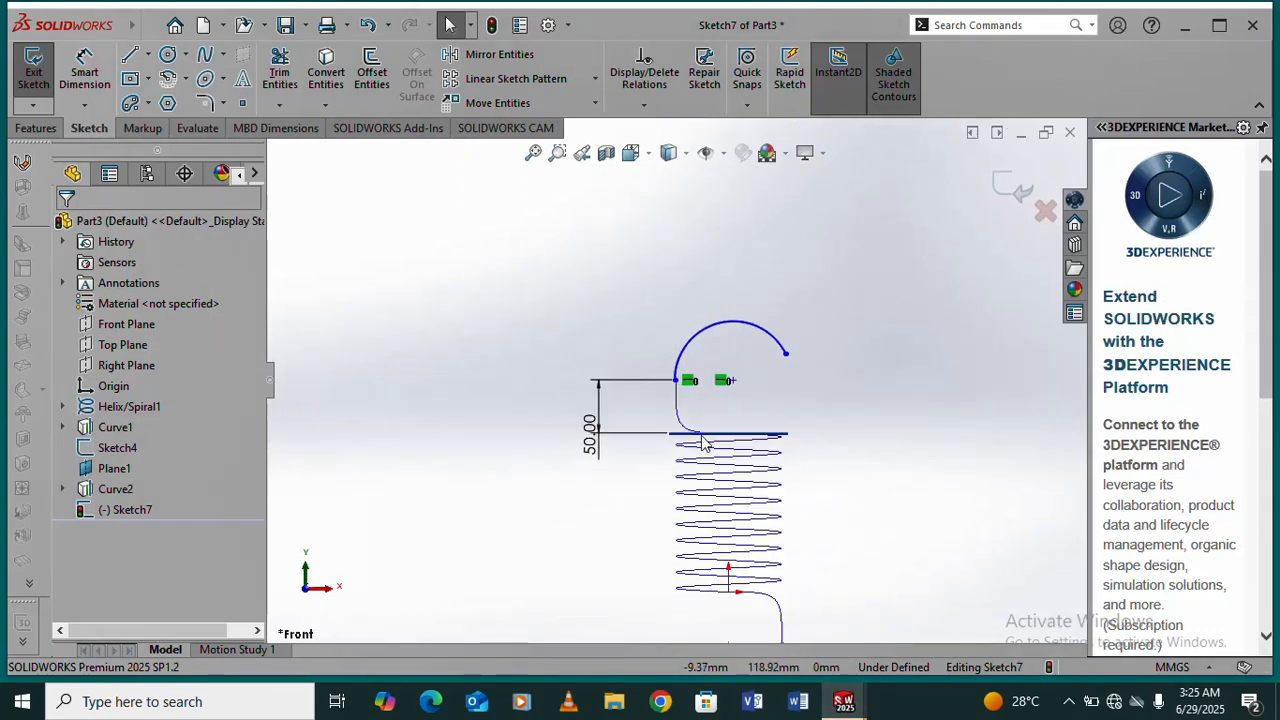
- Dimension the horizontal distance from the upper hook arc's endpoint at the projected curve to the origin as 50 mm
click(84, 72)
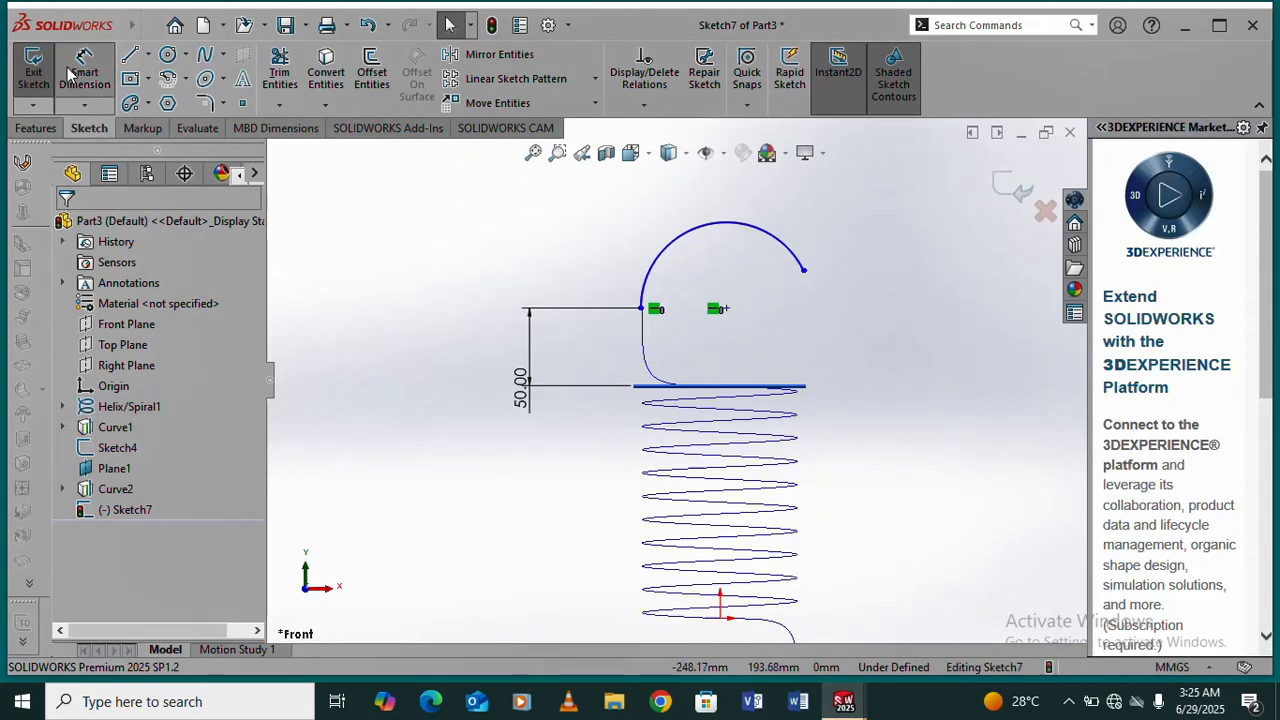
scroll(620, 414, down, 5)
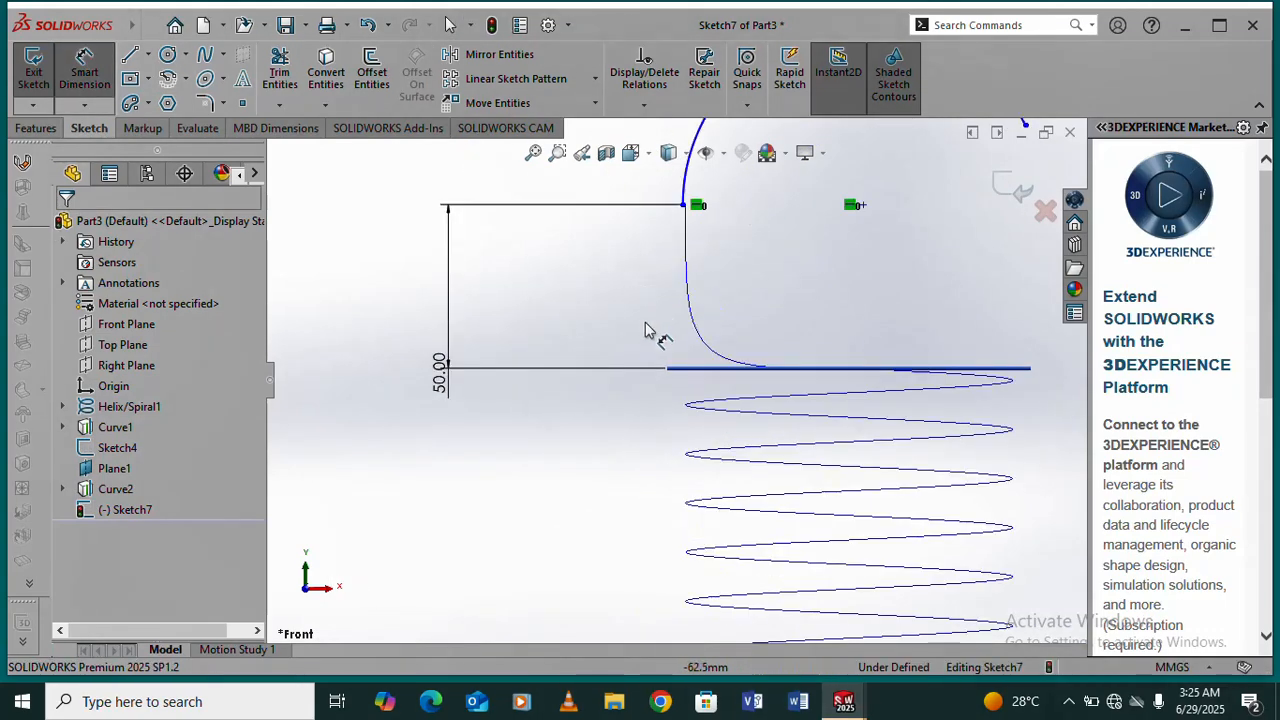
click(685, 207)
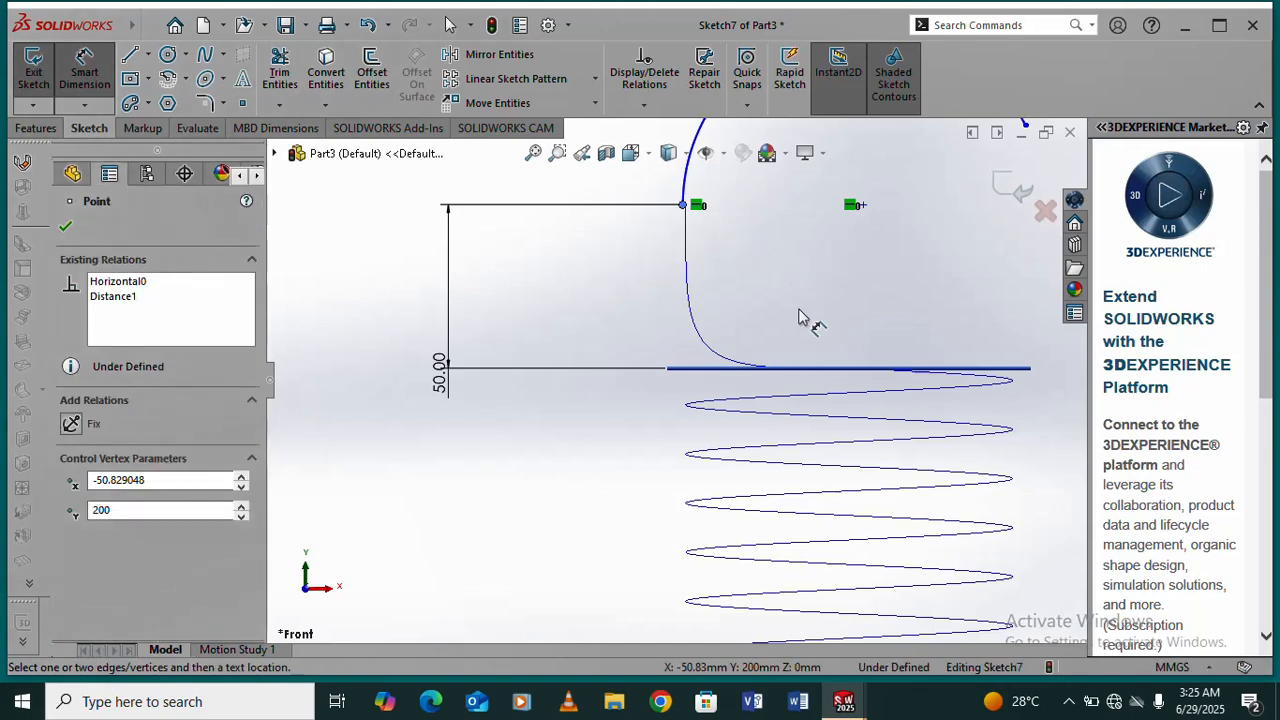
scroll(751, 420, up, 5)
scroll(676, 418, down, 3)
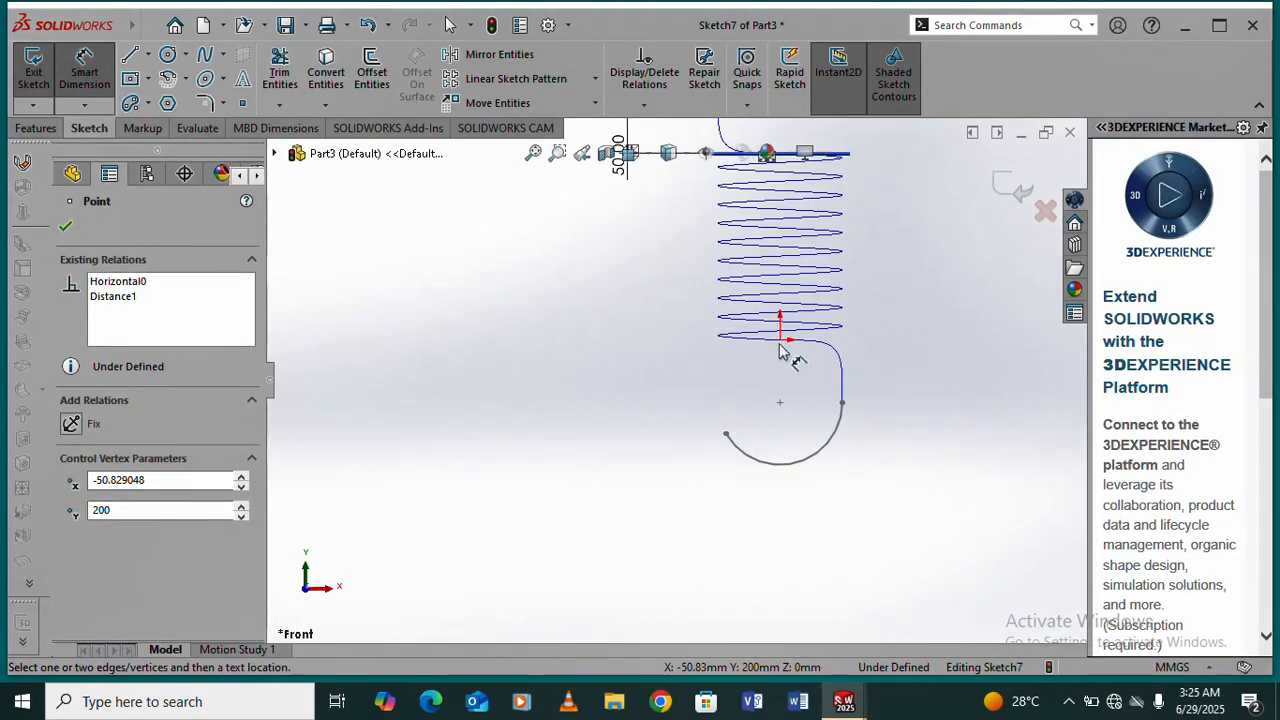
click(781, 342)
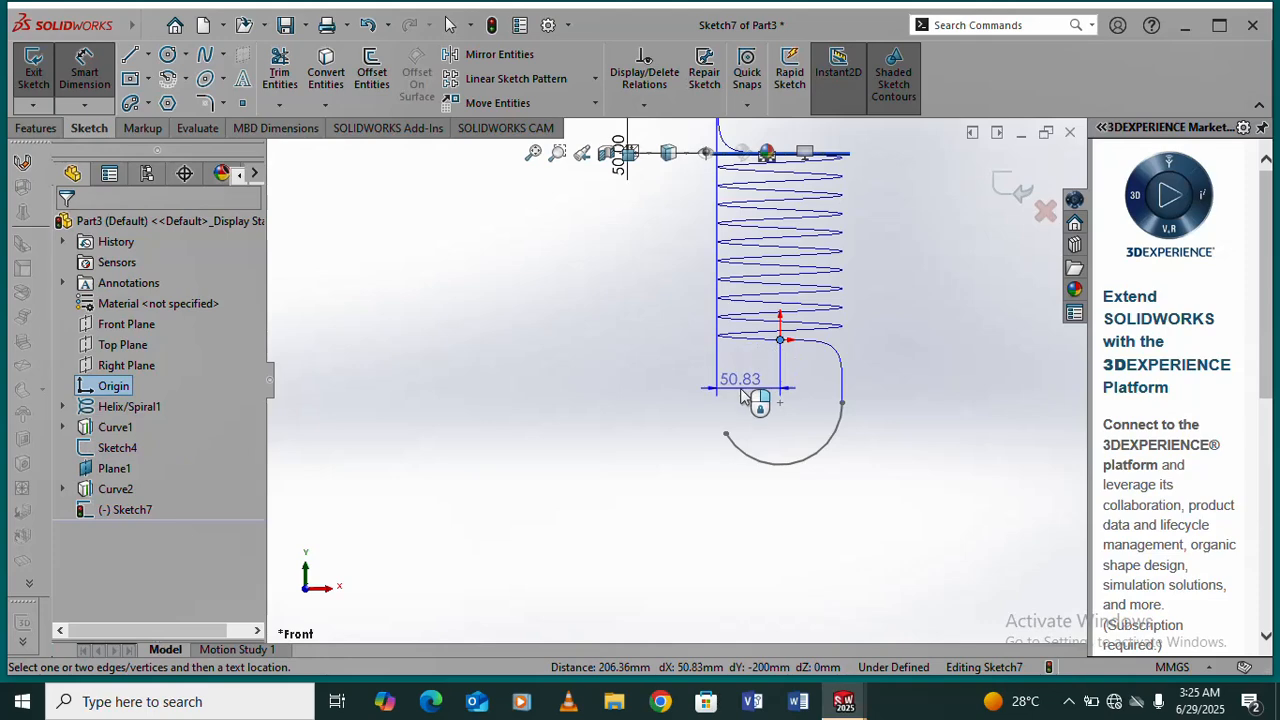
click(758, 390)
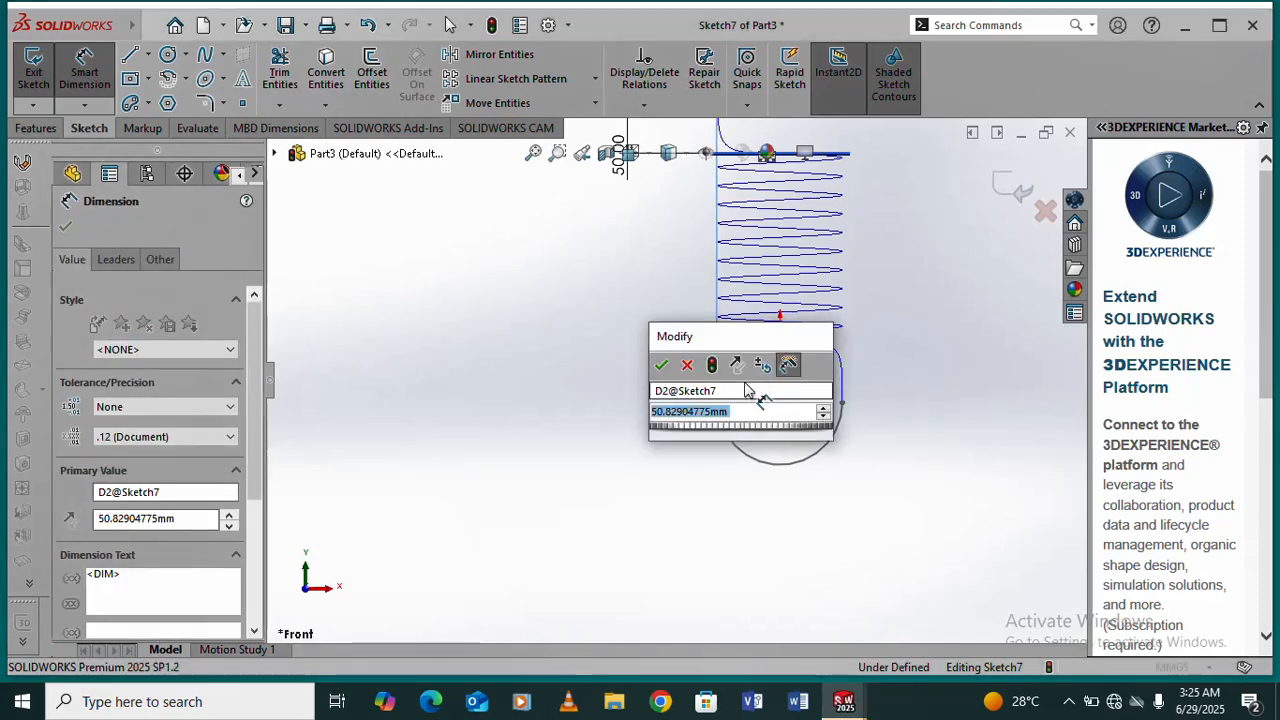
text(50)
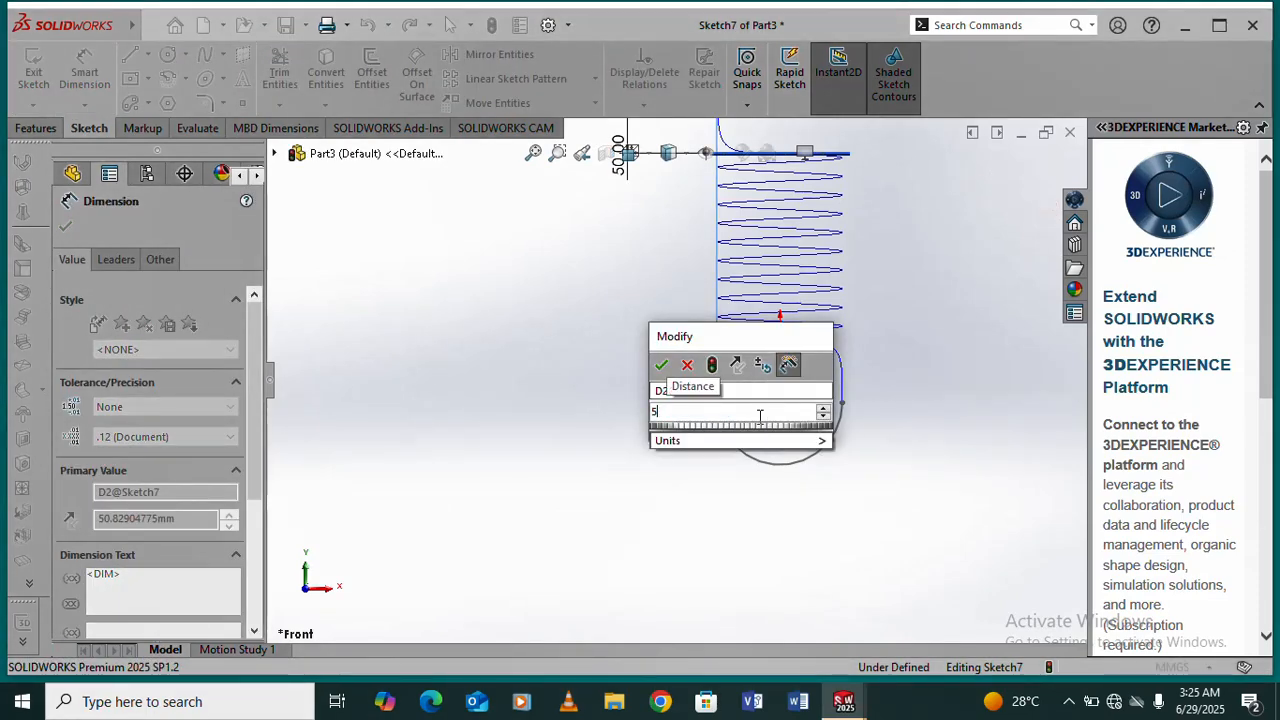
click(667, 372)
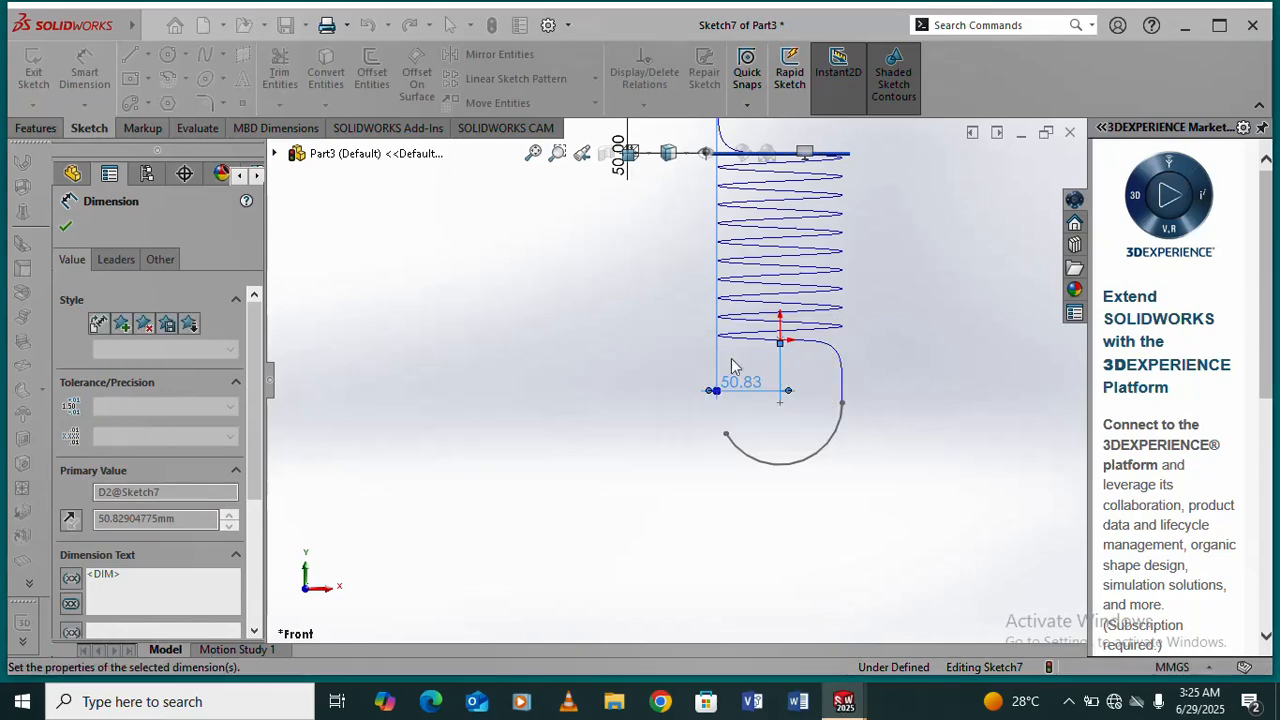
- Examine the junction between the upper hook arc's endpoint and the projected curve
scroll(806, 334, up, 3)
scroll(700, 258, down, 1)
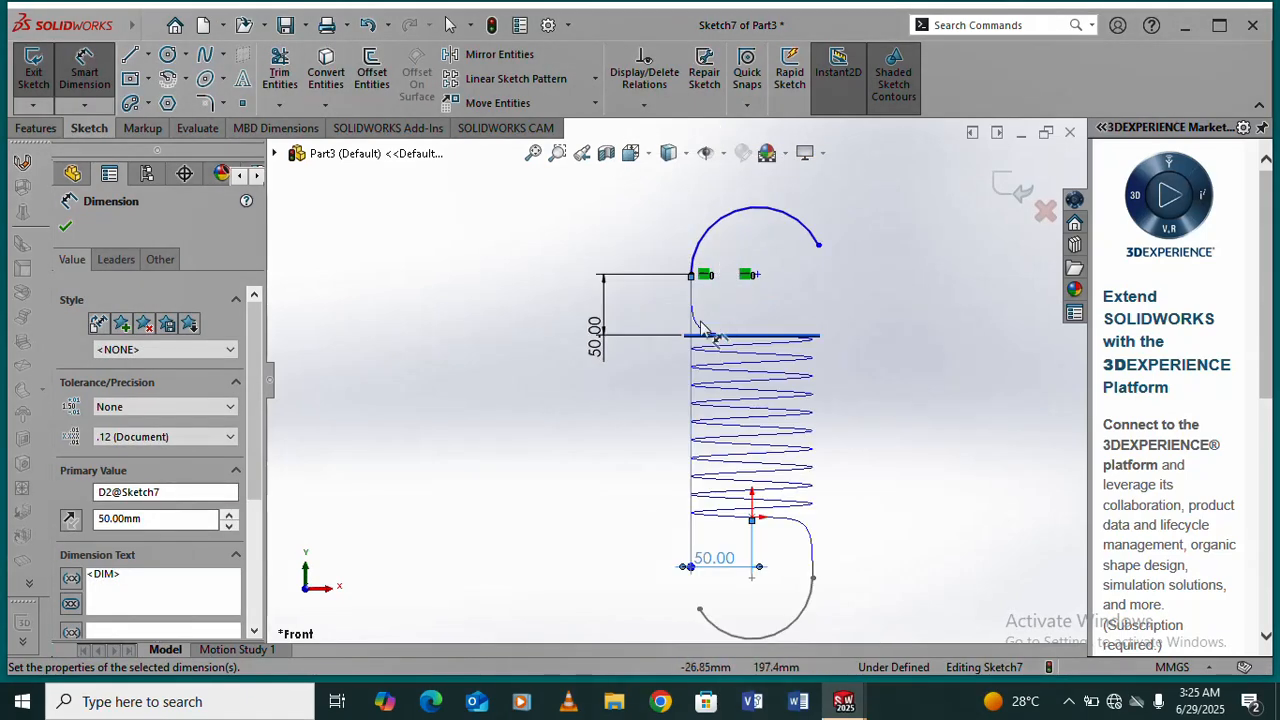
scroll(690, 300, down, 5)
scroll(455, 343, up, 3)
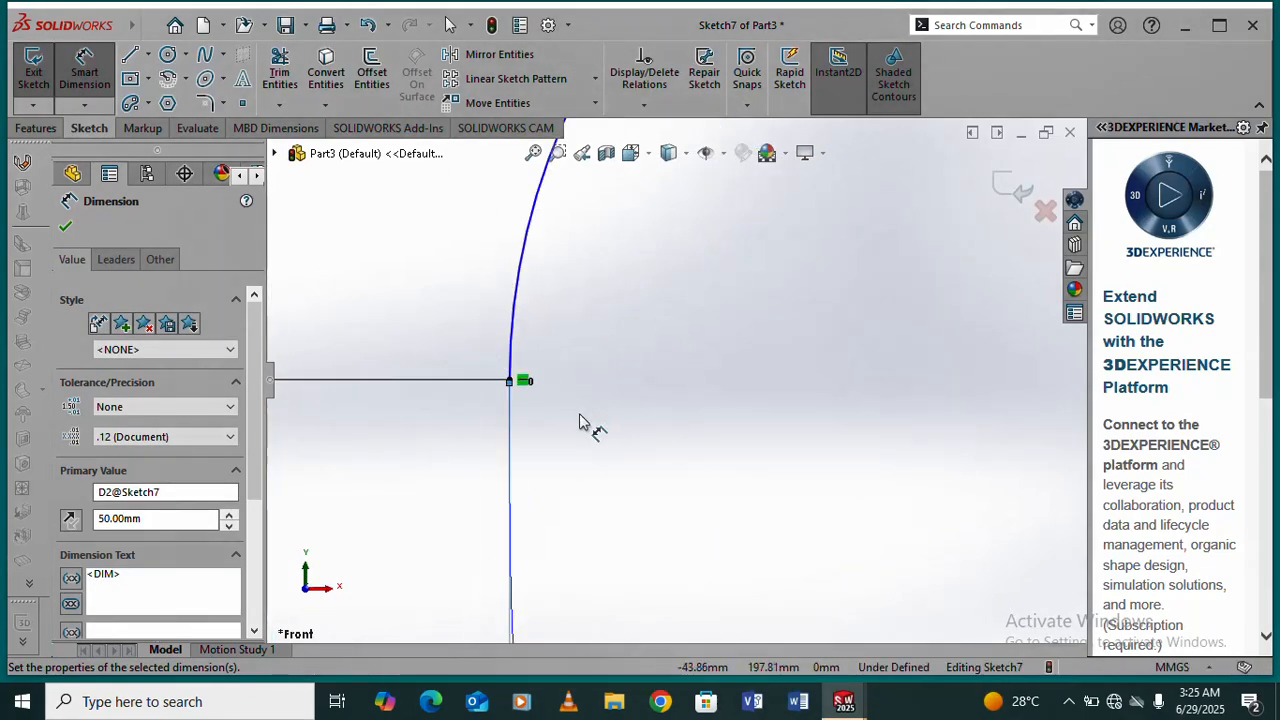
scroll(578, 418, down, 5)
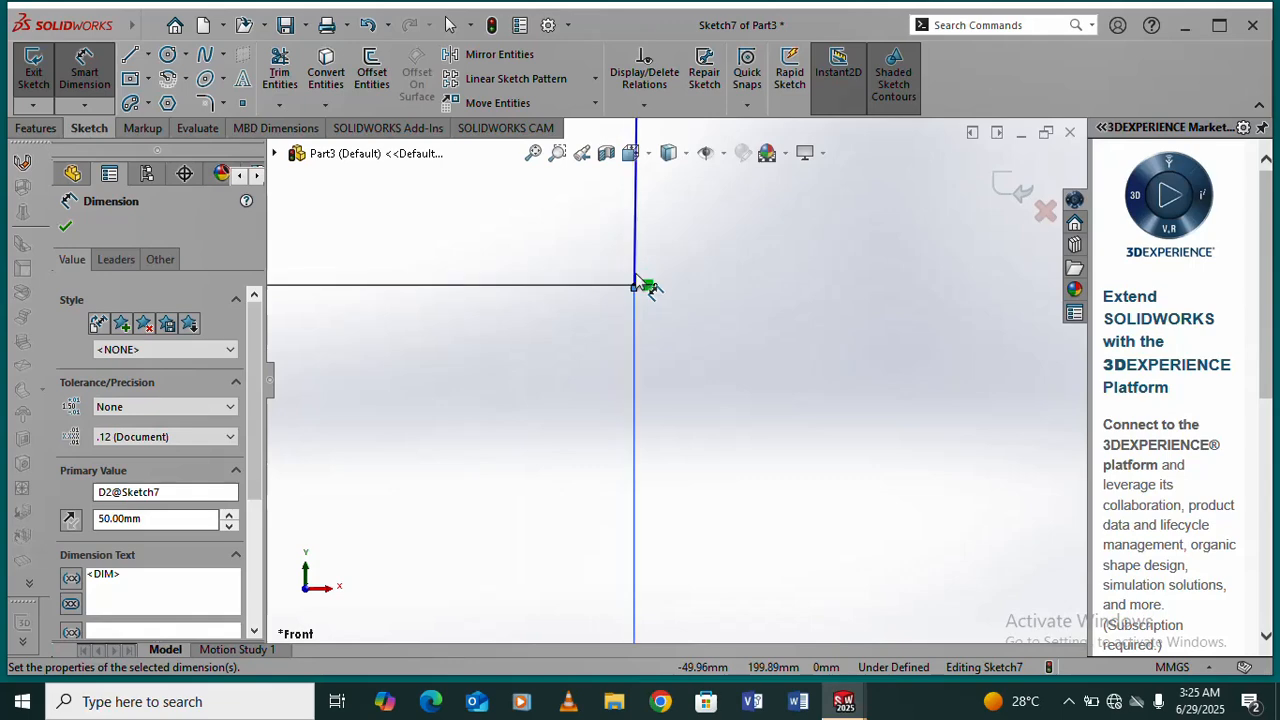
scroll(685, 330, up, 3)
scroll(757, 391, up, 4)
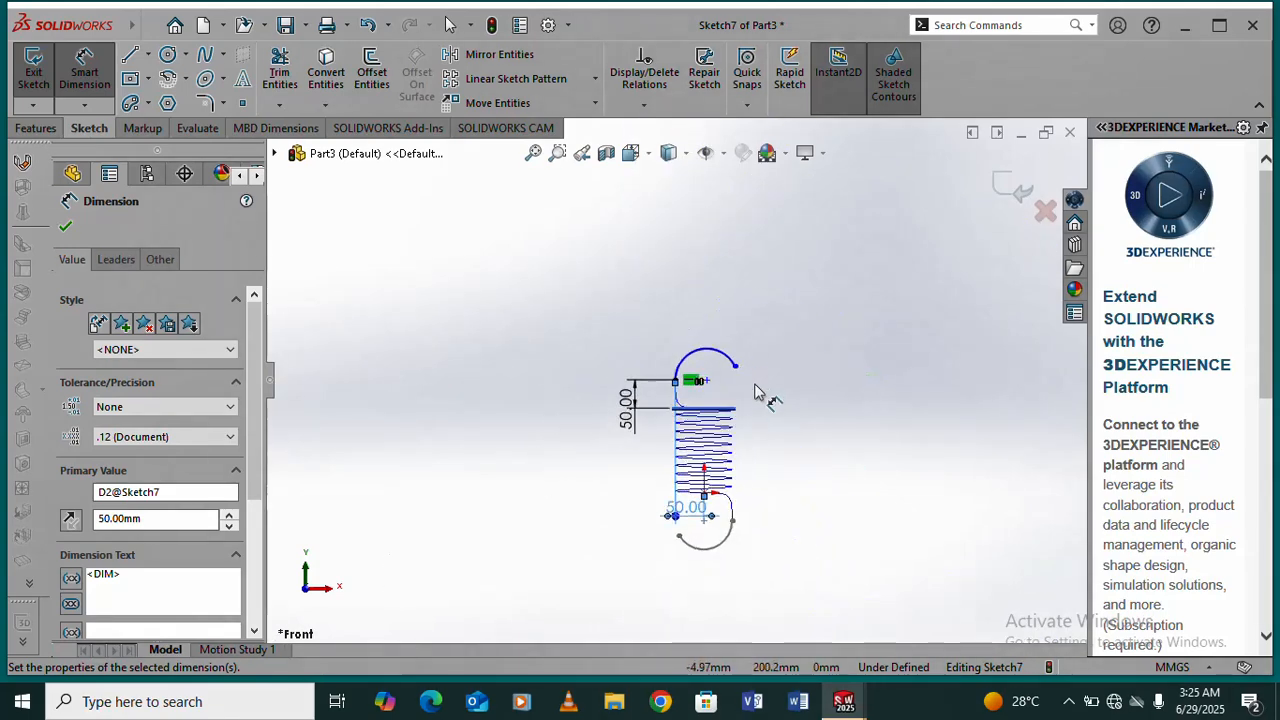
- Dimension the upper hook arc's angle between its two endpoints about its center as 150 degrees
scroll(768, 365, down, 3)
scroll(795, 340, down, 1)
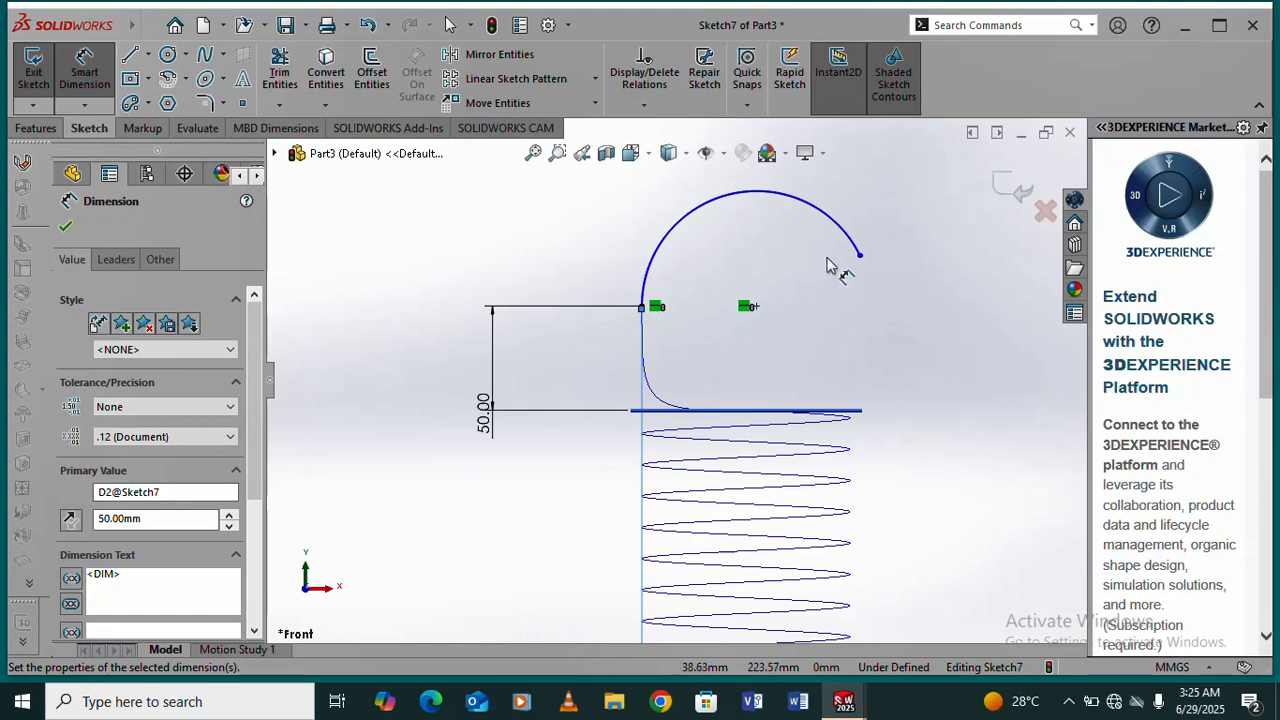
click(861, 258)
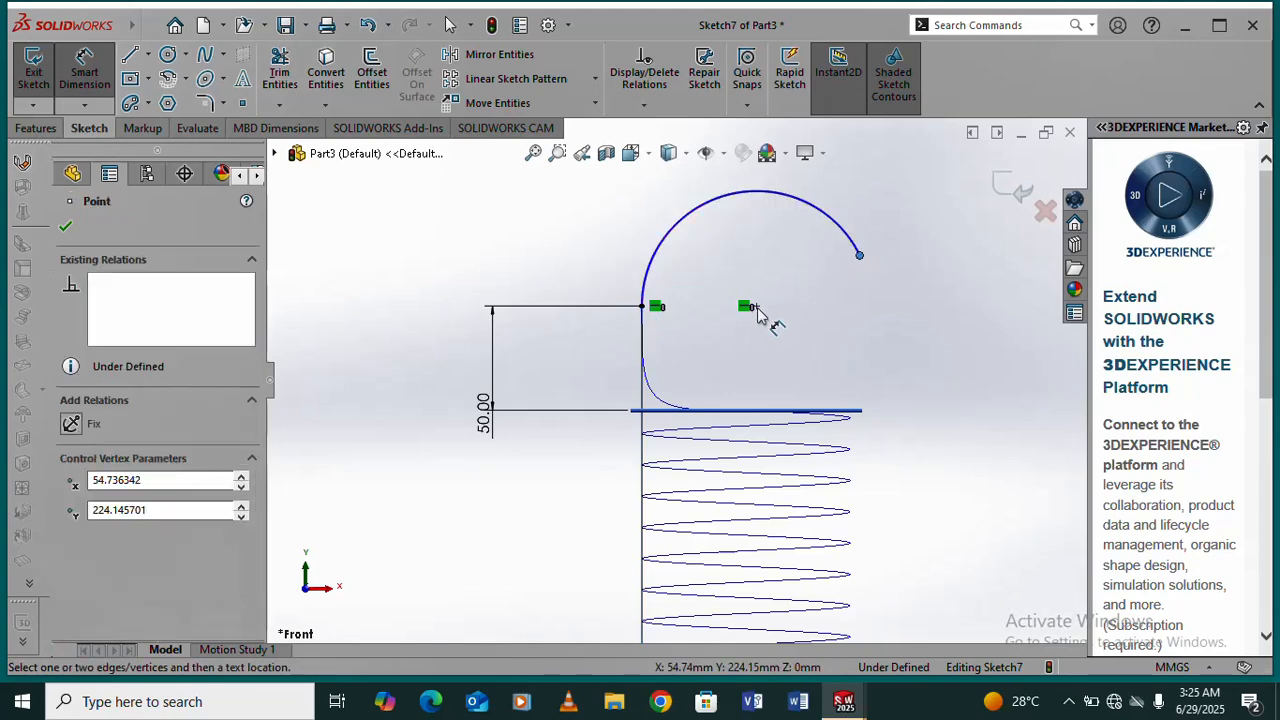
click(753, 307)
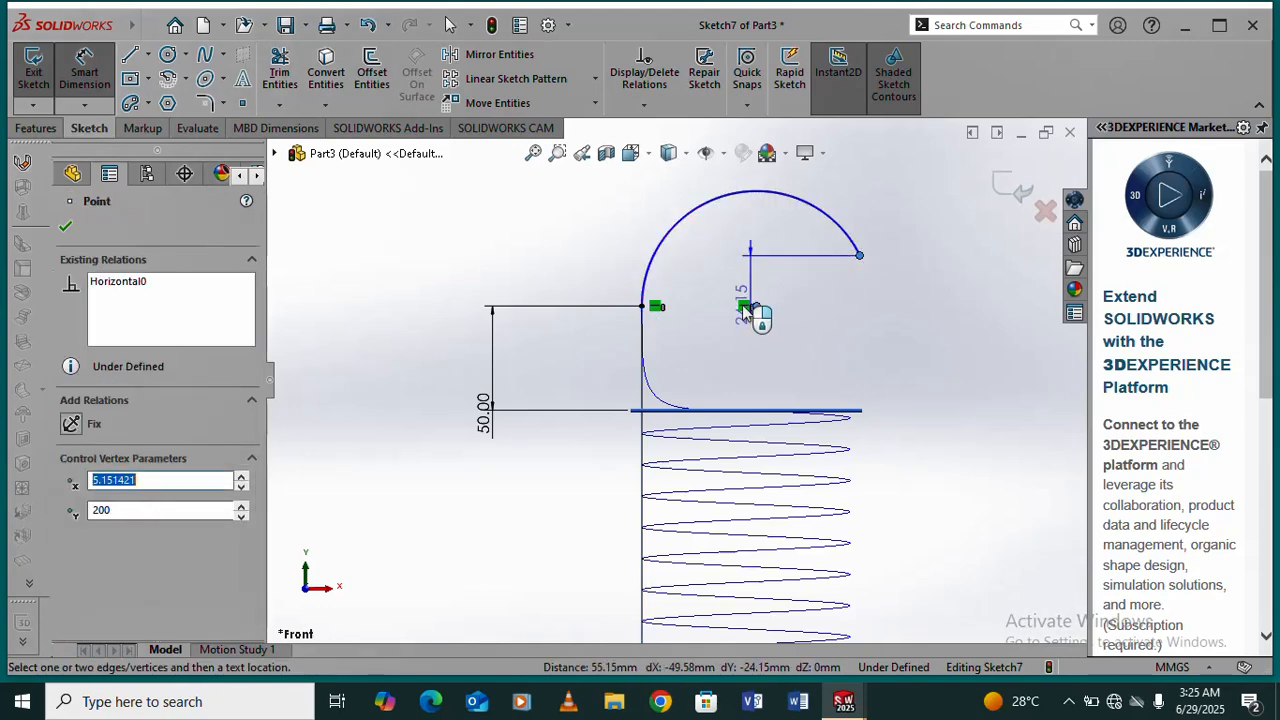
click(645, 287)
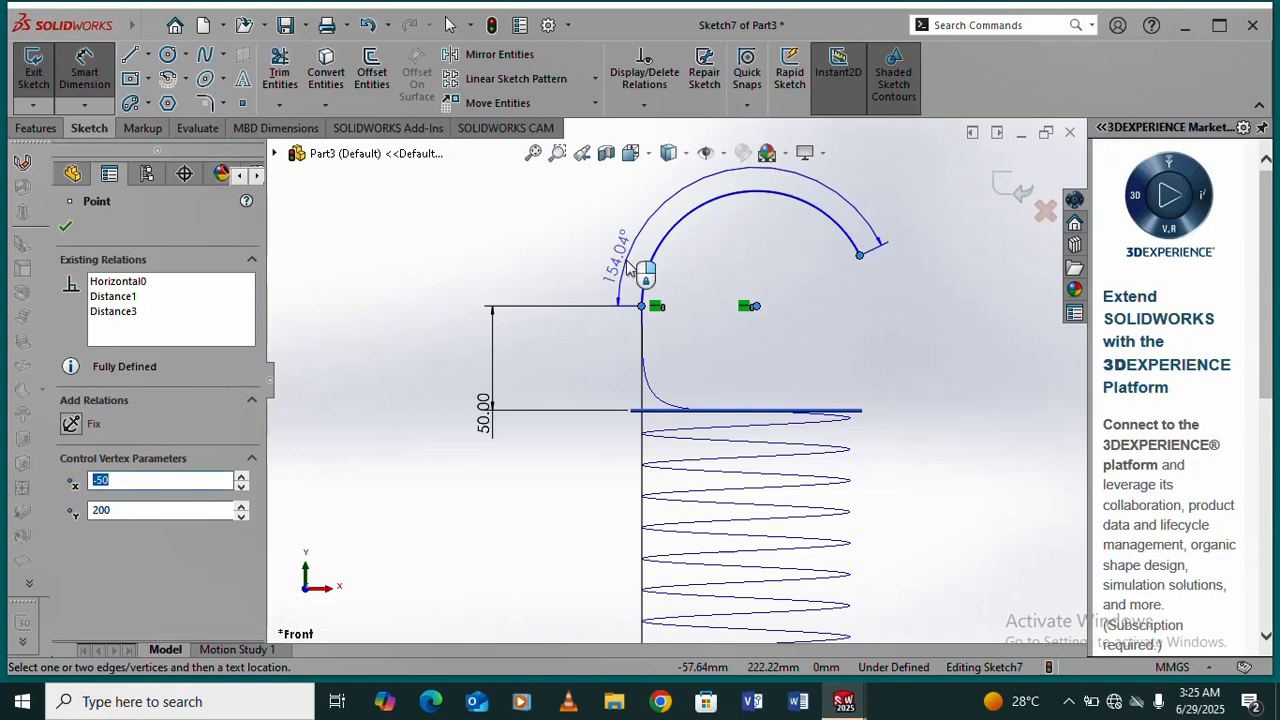
click(651, 294)
text(1)
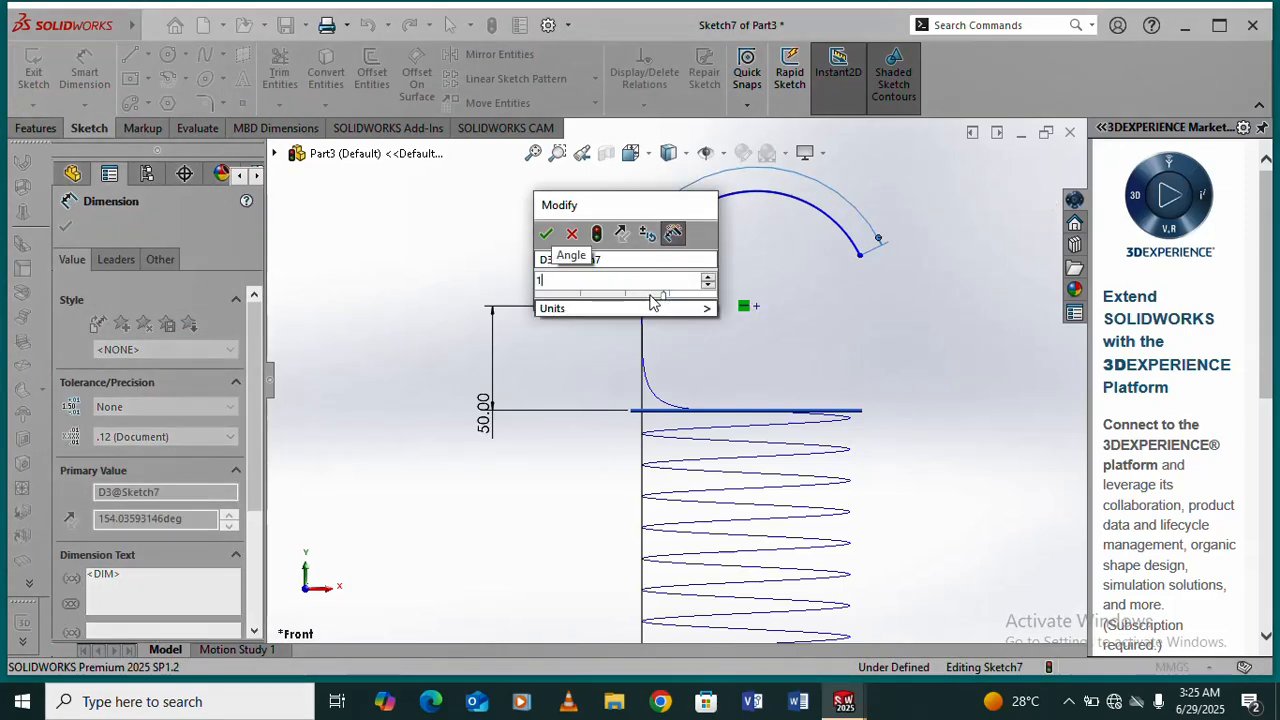
text(50)
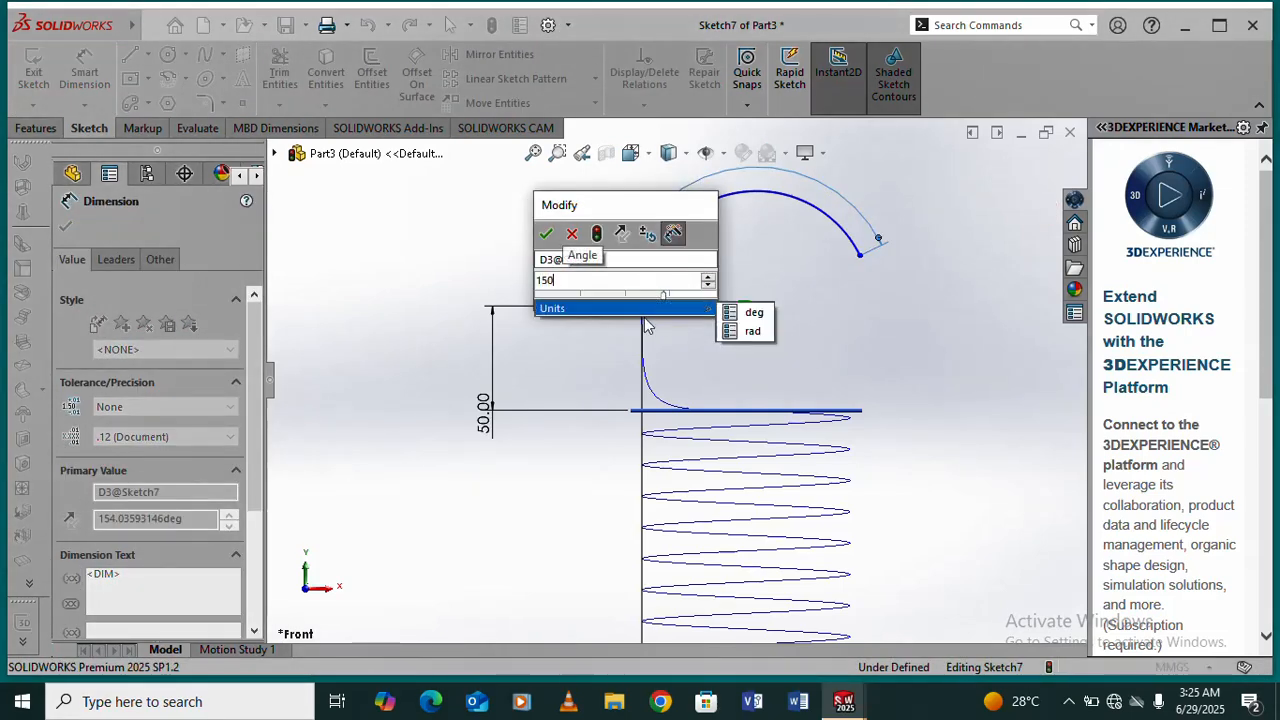
click(544, 236)
- Finish and exit the upper hook arc sketch
scroll(700, 380, up, 5)
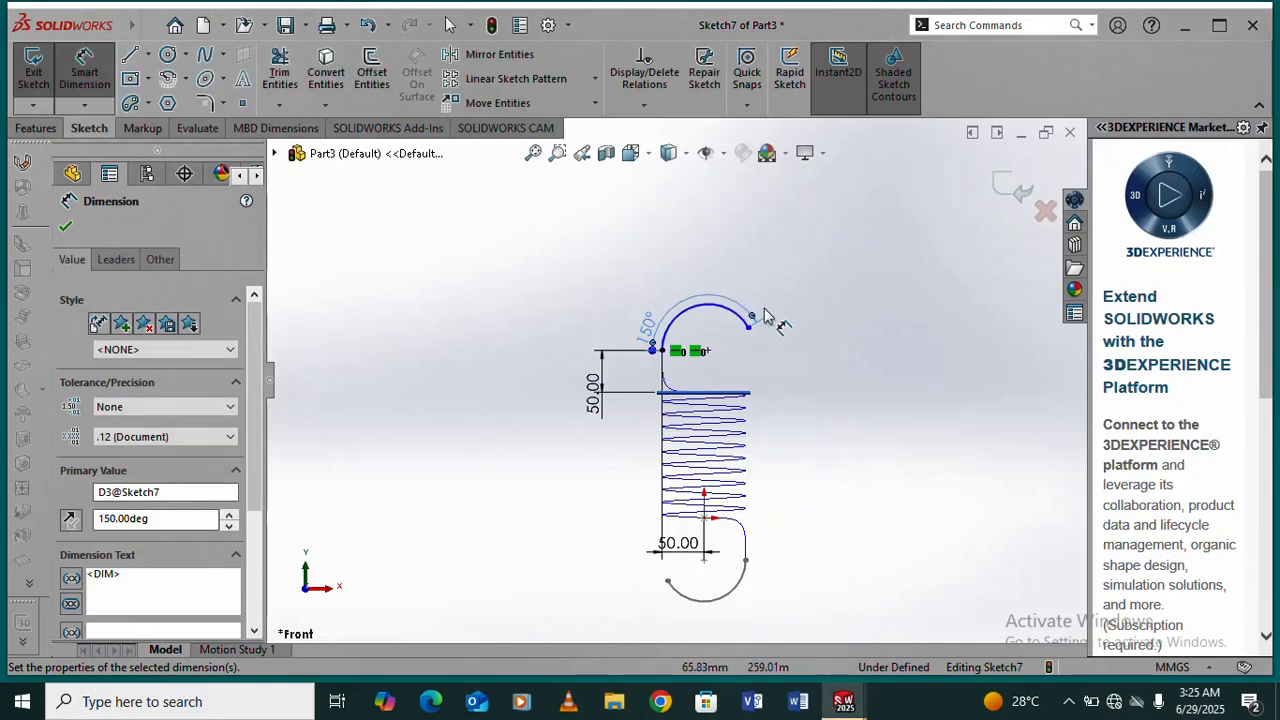
scroll(690, 520, down, 2)
scroll(695, 585, up, 3)
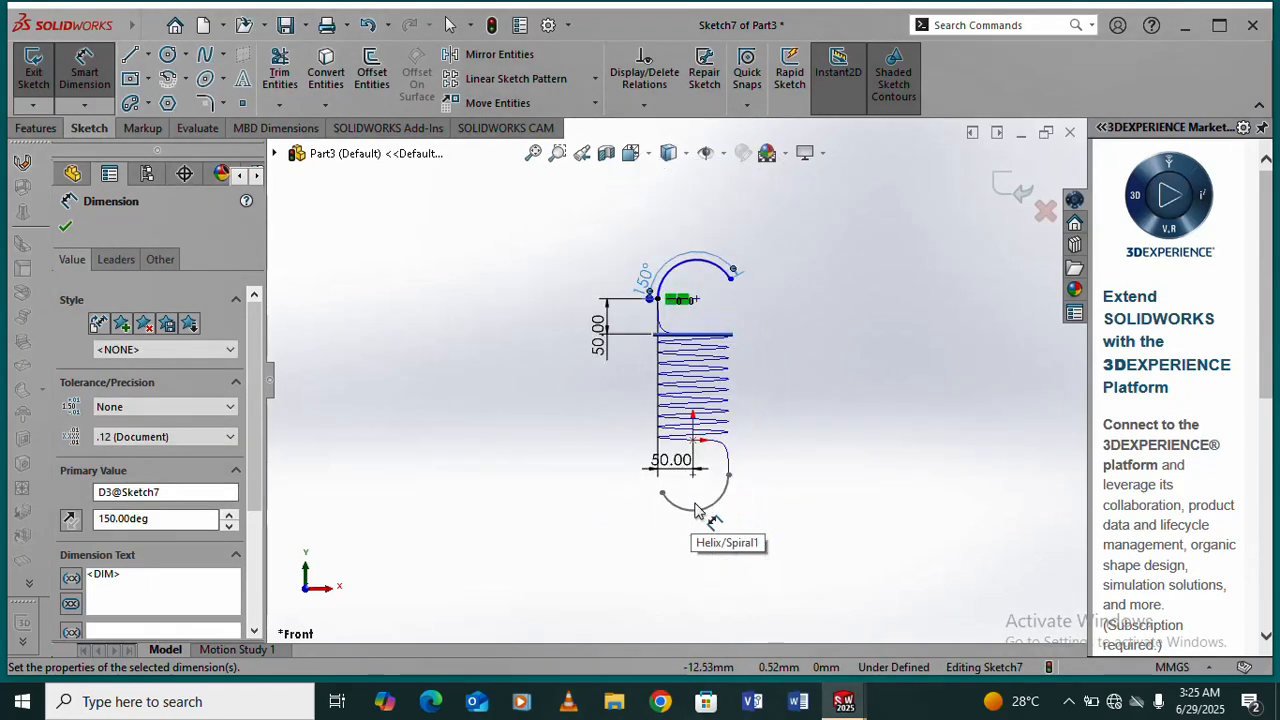
scroll(733, 292, down, 3)
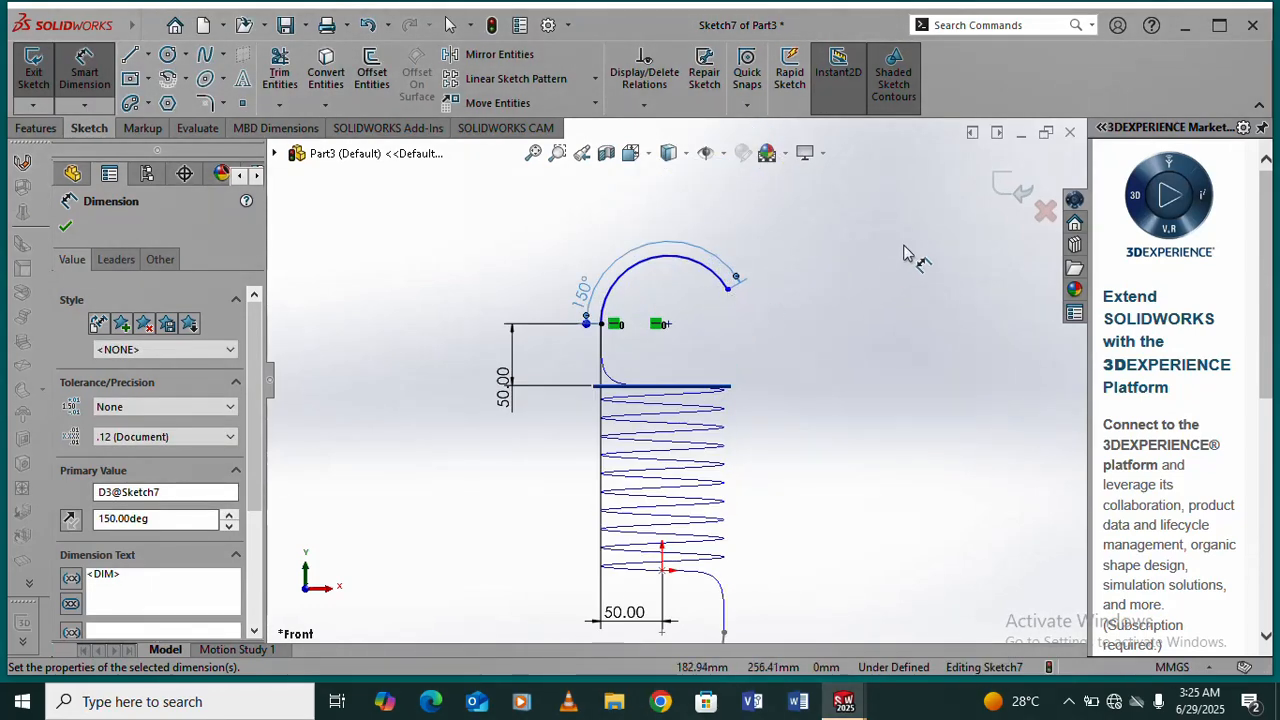
click(1005, 189)
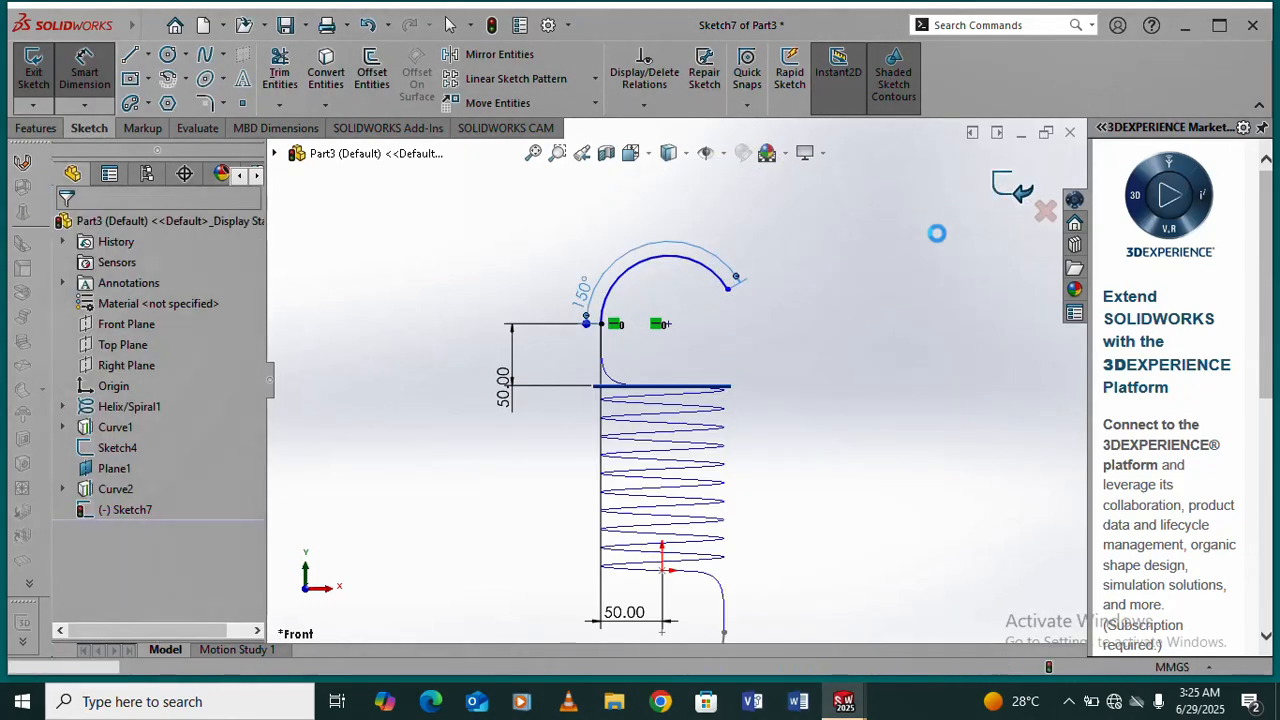
right_click(862, 260)
click(783, 346)
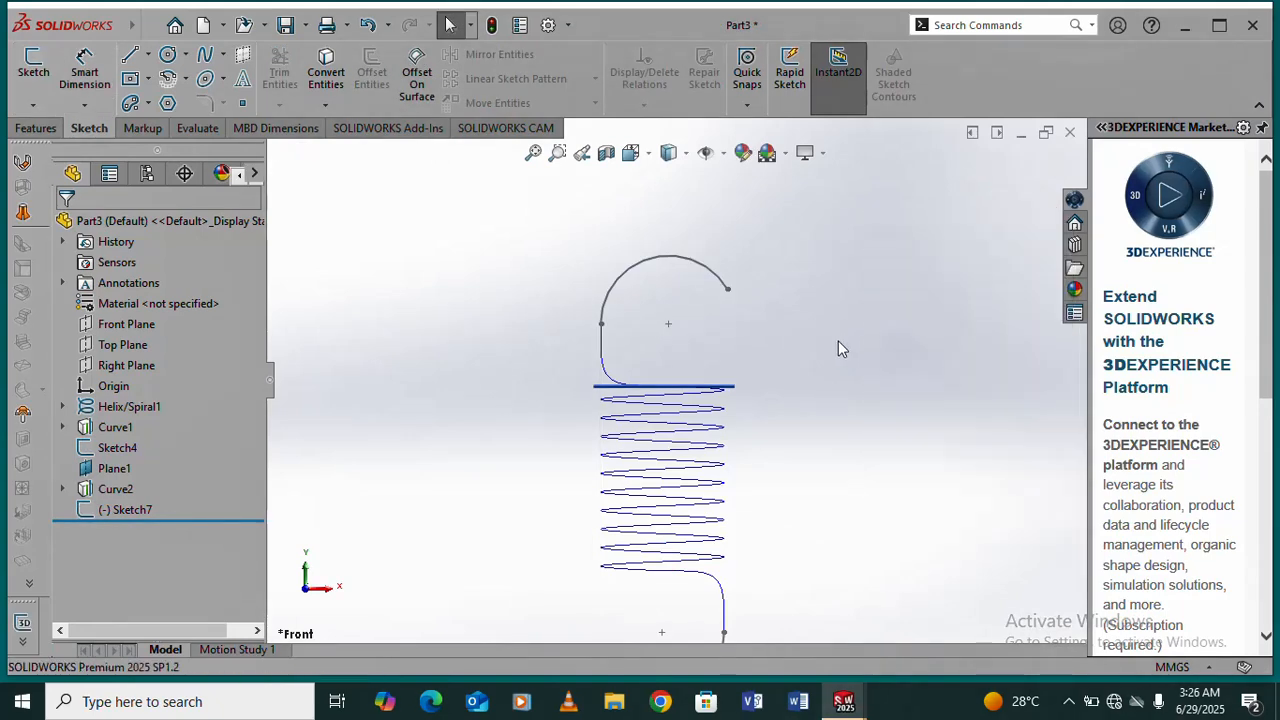
- Hide Plane1 at the upper end of the helix
scroll(755, 405, up, 4)
middle_drag(675, 458, 574, 397)
click(115, 469)
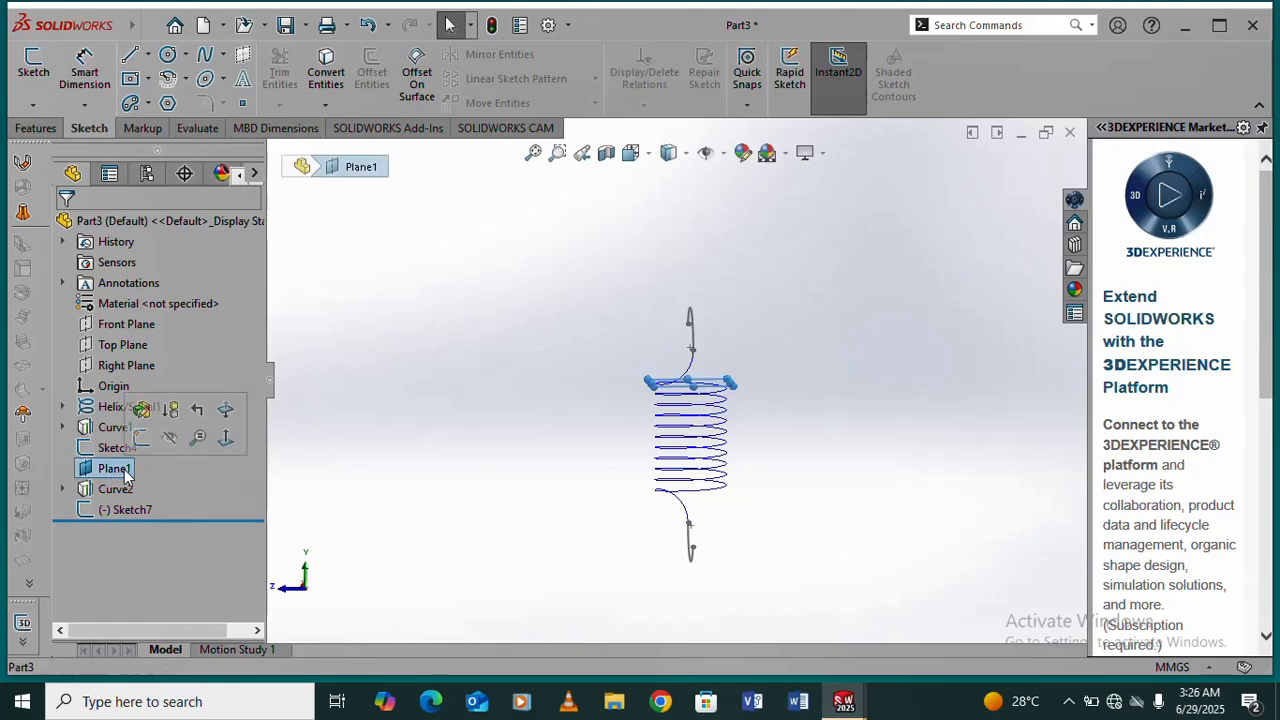
click(169, 438)
scroll(680, 409, up, 3)
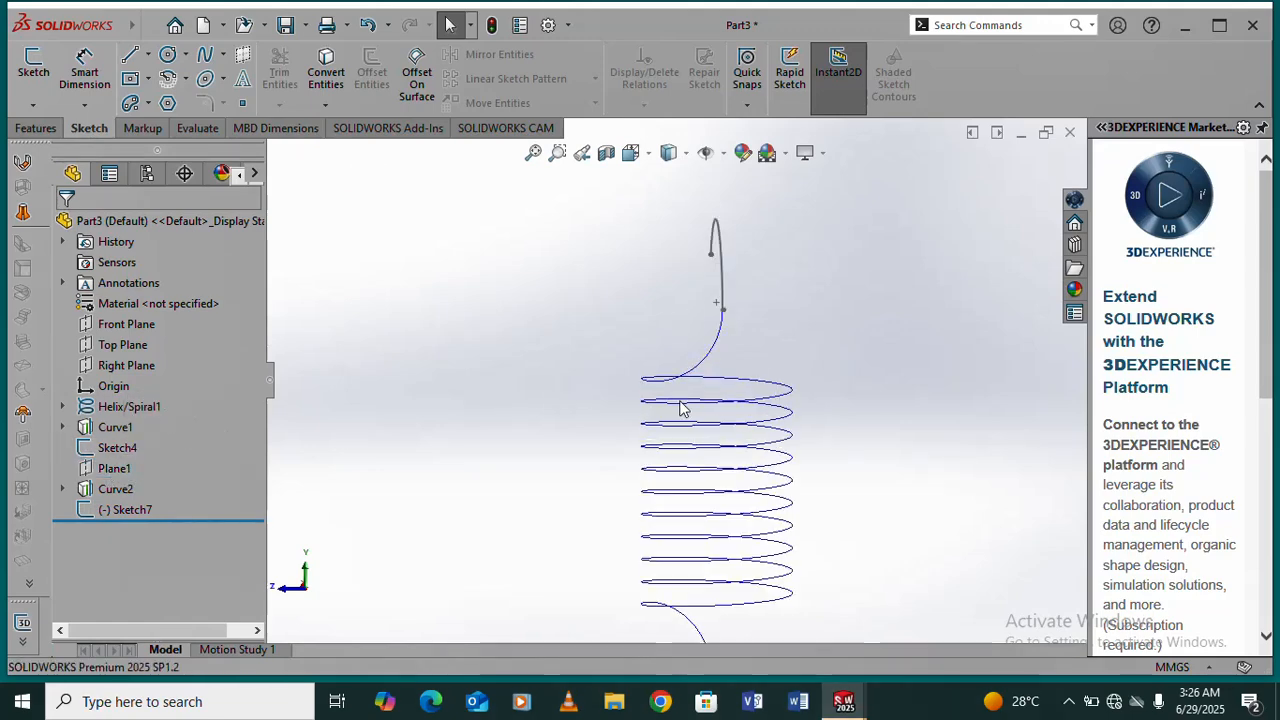
- Start a composite curve and add the upper hook arc and the upper projected curve to the entities to join
middle_drag(680, 409, 711, 397)
scroll(708, 400, up, 5)
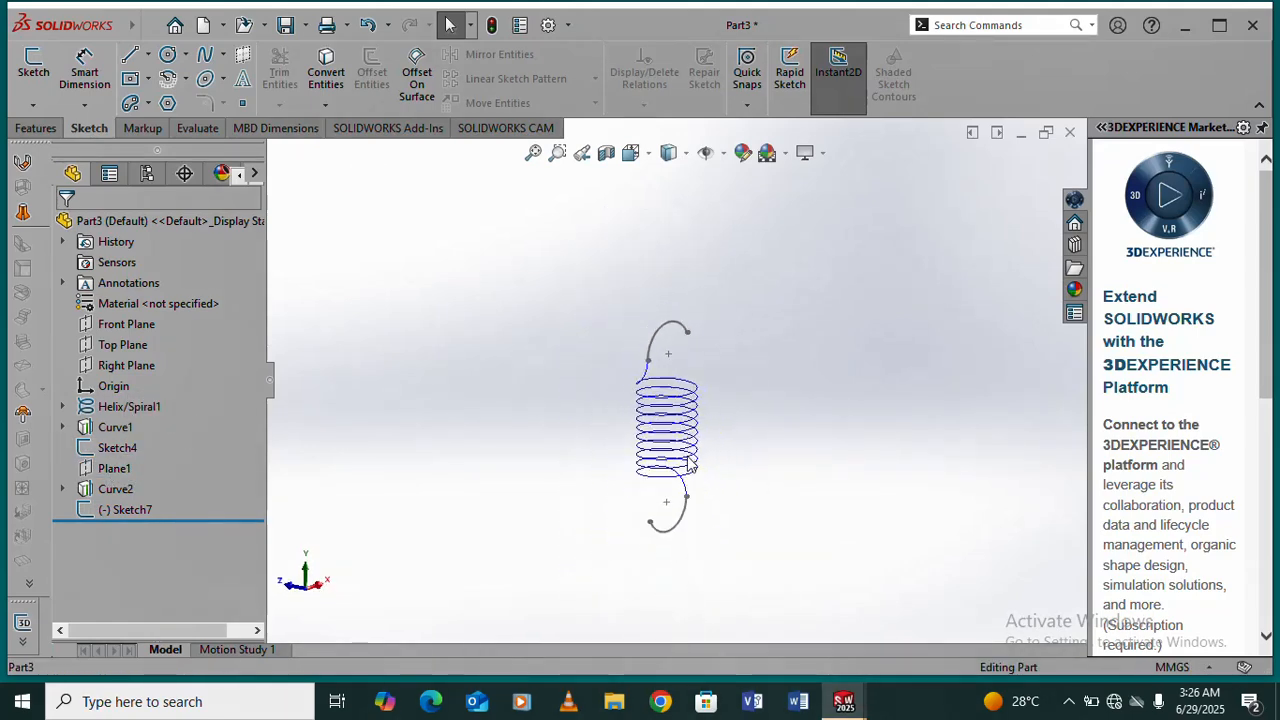
scroll(630, 470, down, 3)
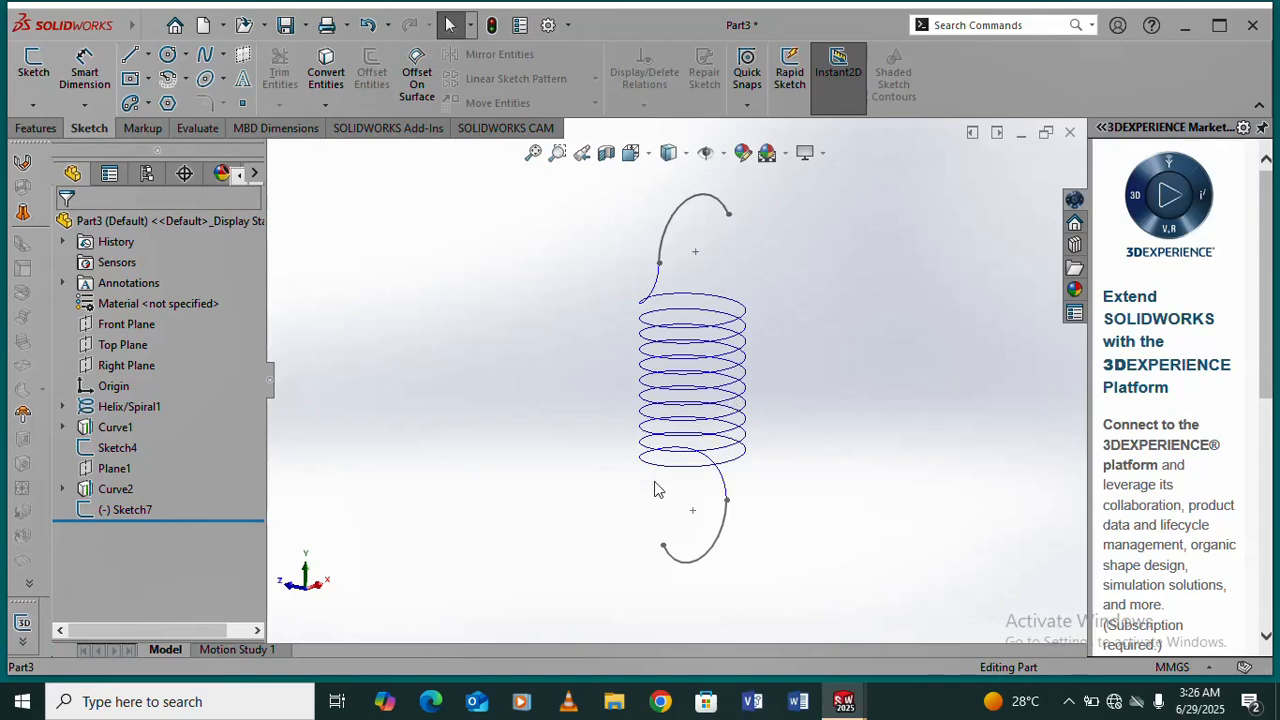
middle_drag(660, 490, 651, 551)
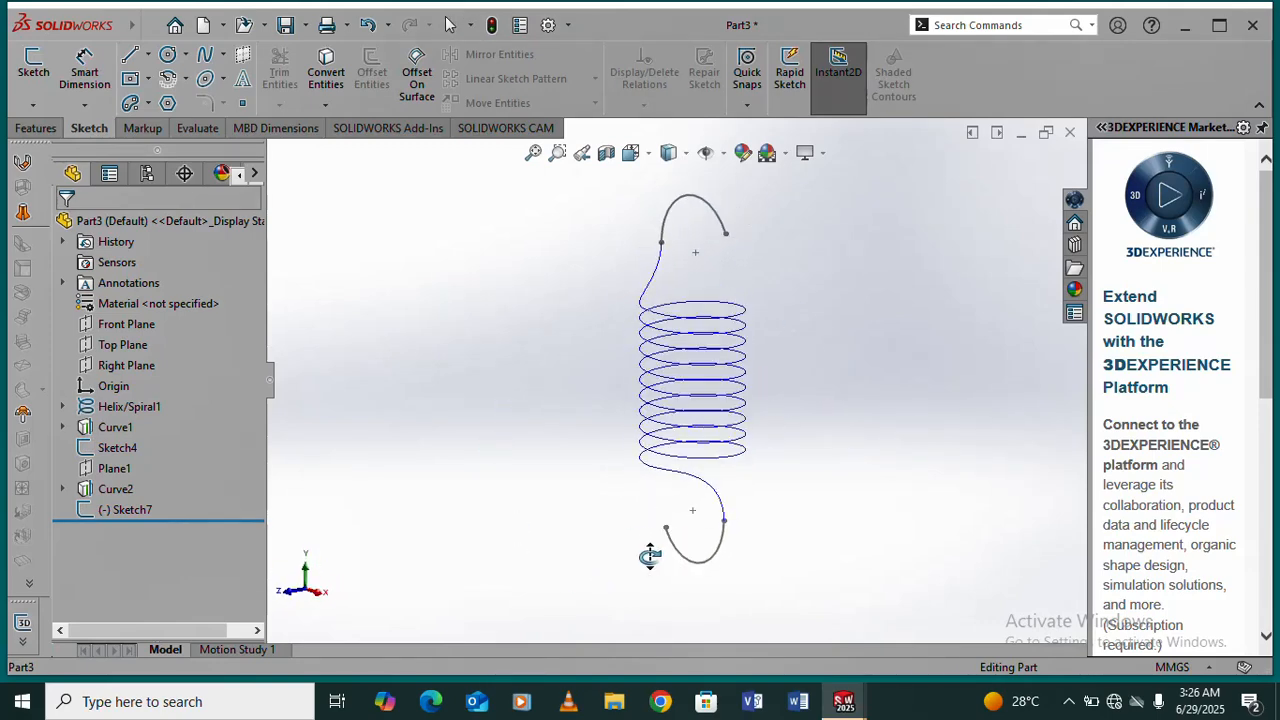
click(35, 128)
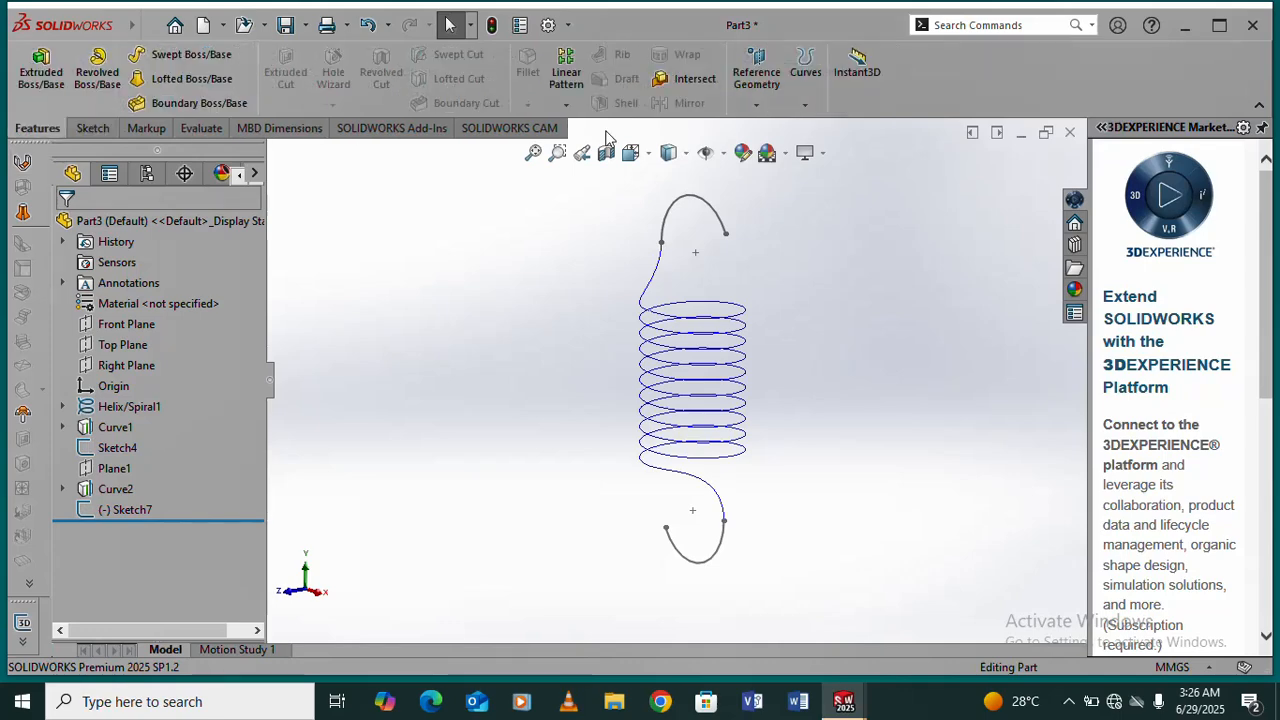
click(803, 107)
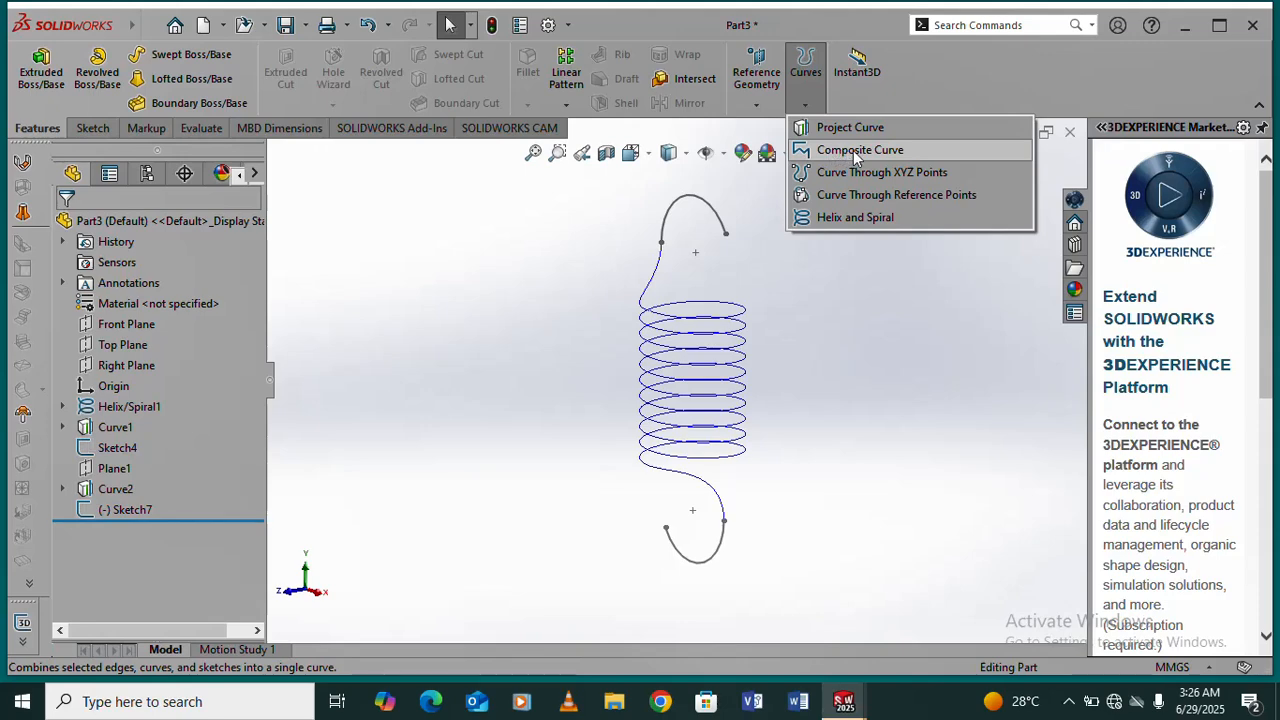
click(858, 150)
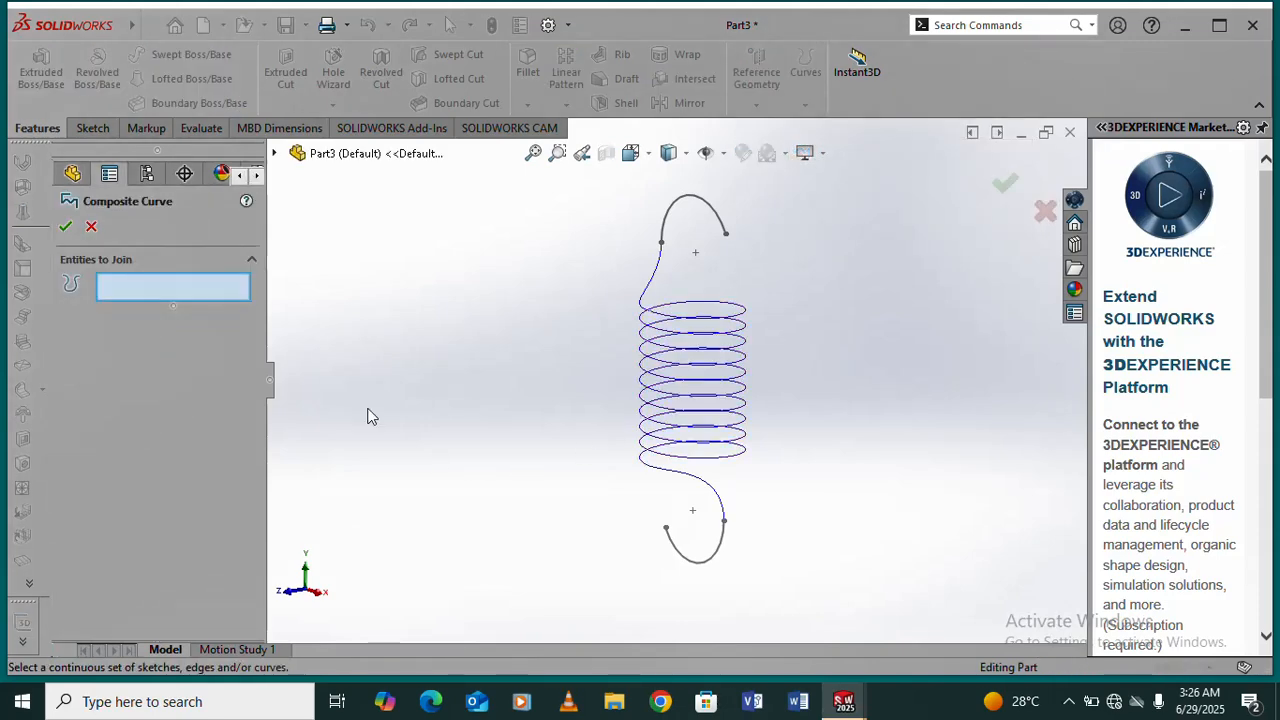
click(720, 226)
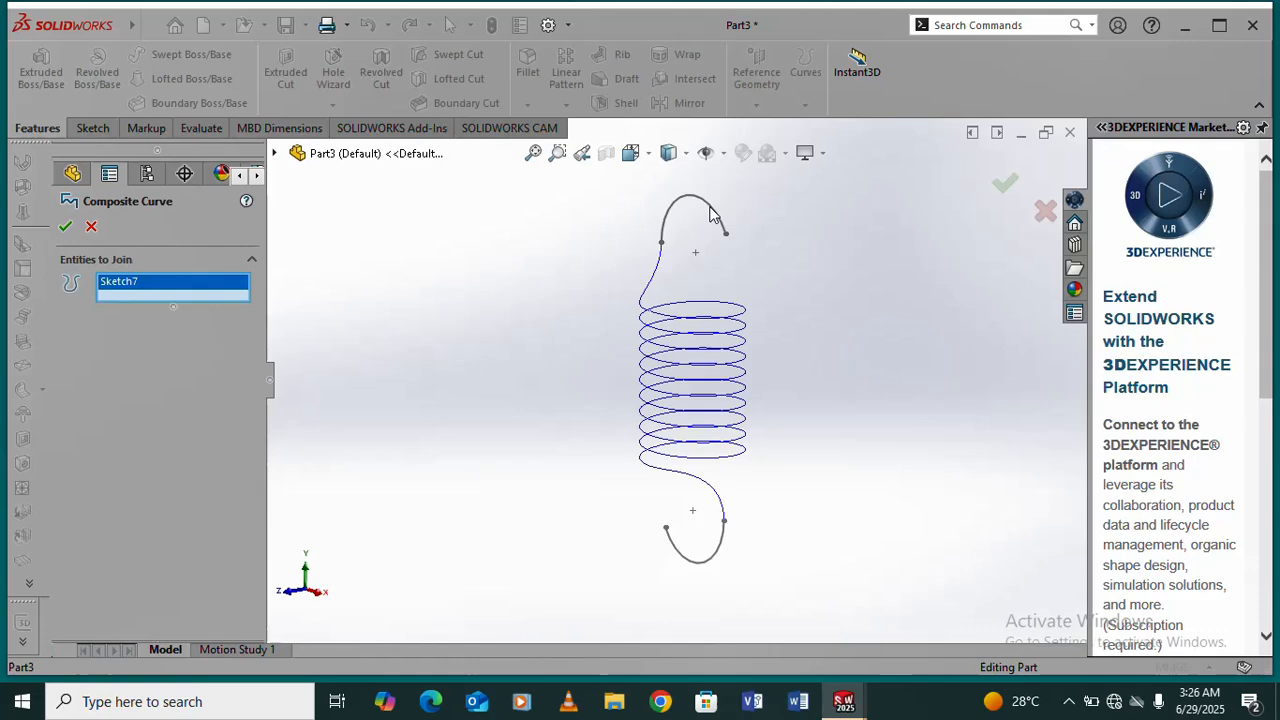
click(659, 266)
- Add the helix, the lower projected curve and the lower hook arc to the joined entities and create the composite curve
scroll(692, 340, down, 2)
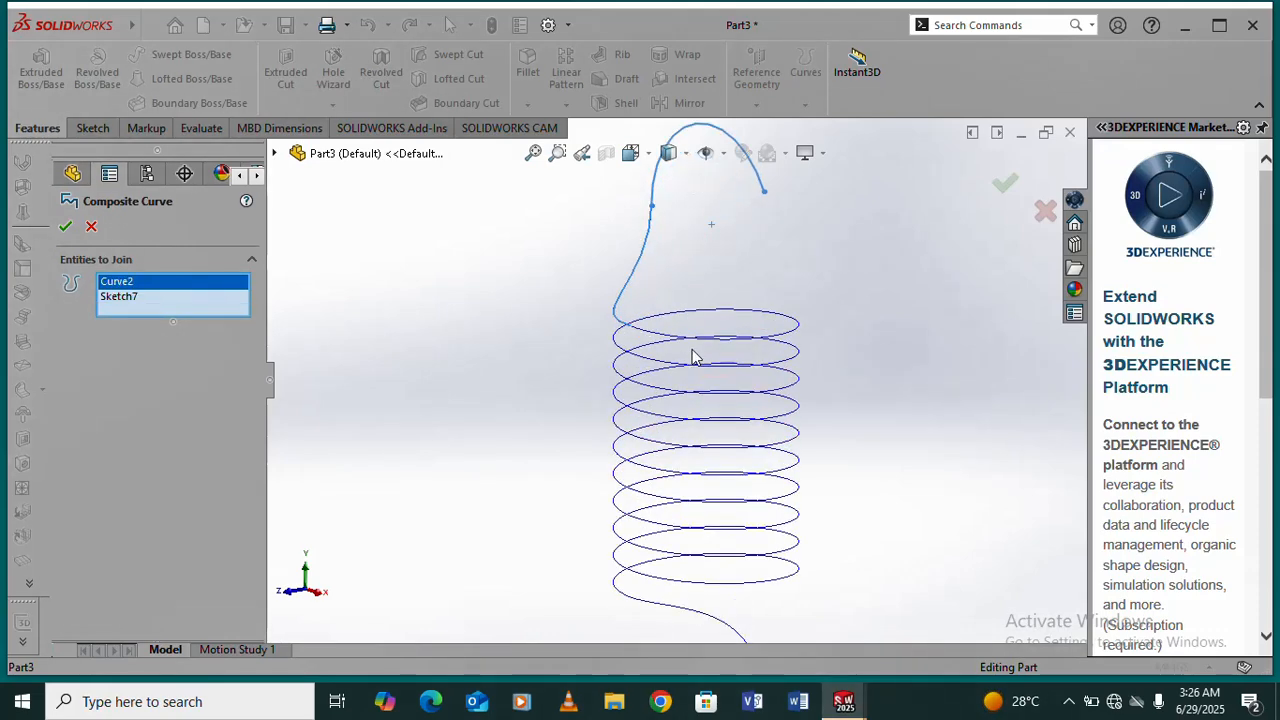
scroll(692, 350, down, 2)
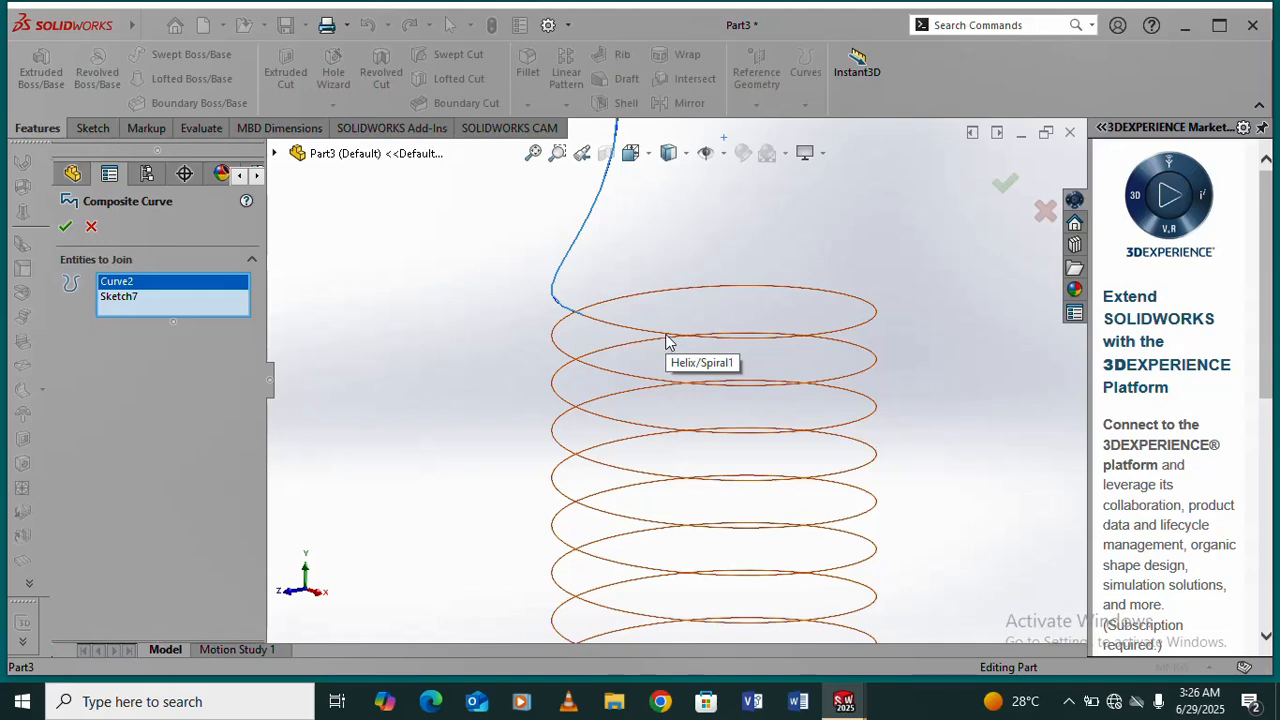
click(668, 342)
scroll(680, 346, up, 5)
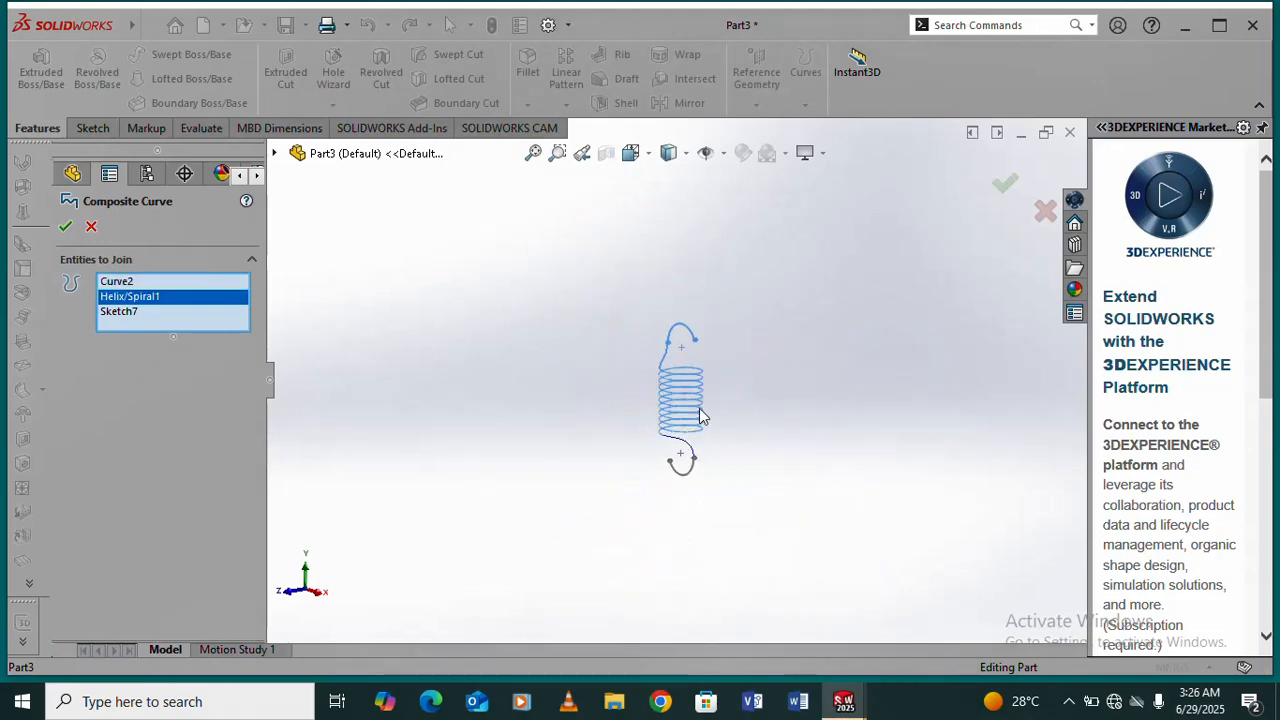
scroll(657, 448, down, 5)
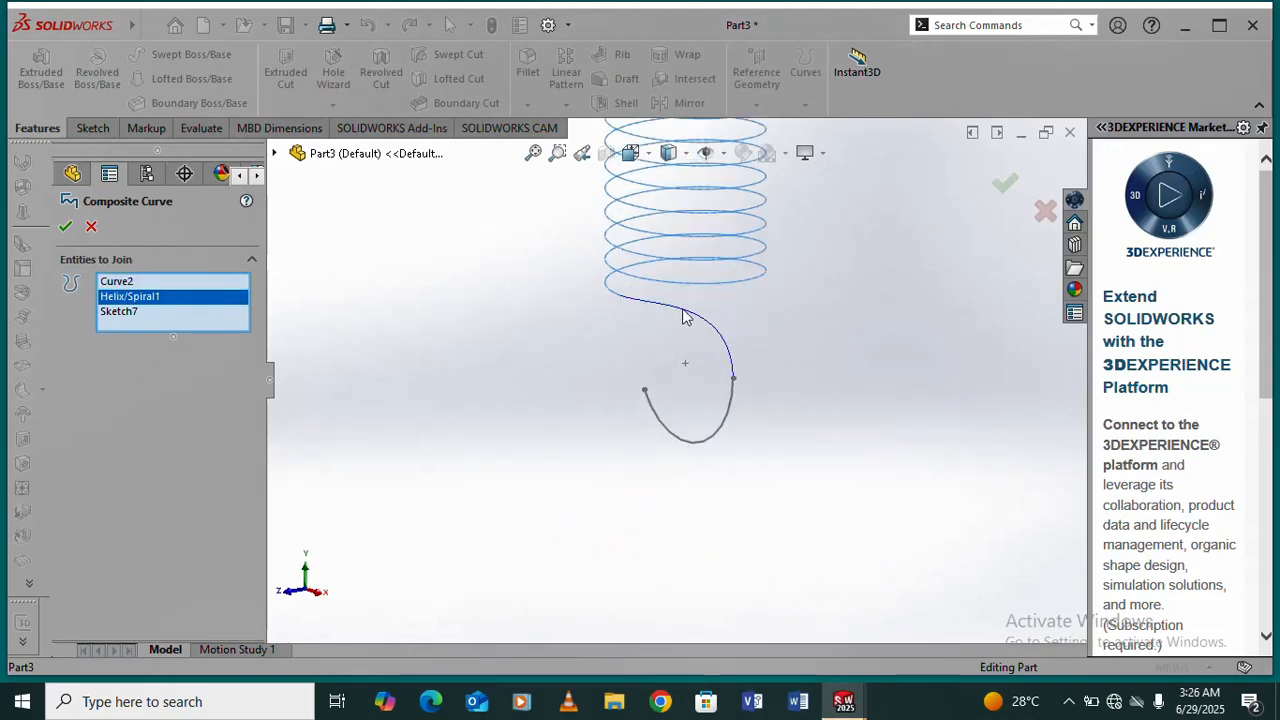
click(685, 317)
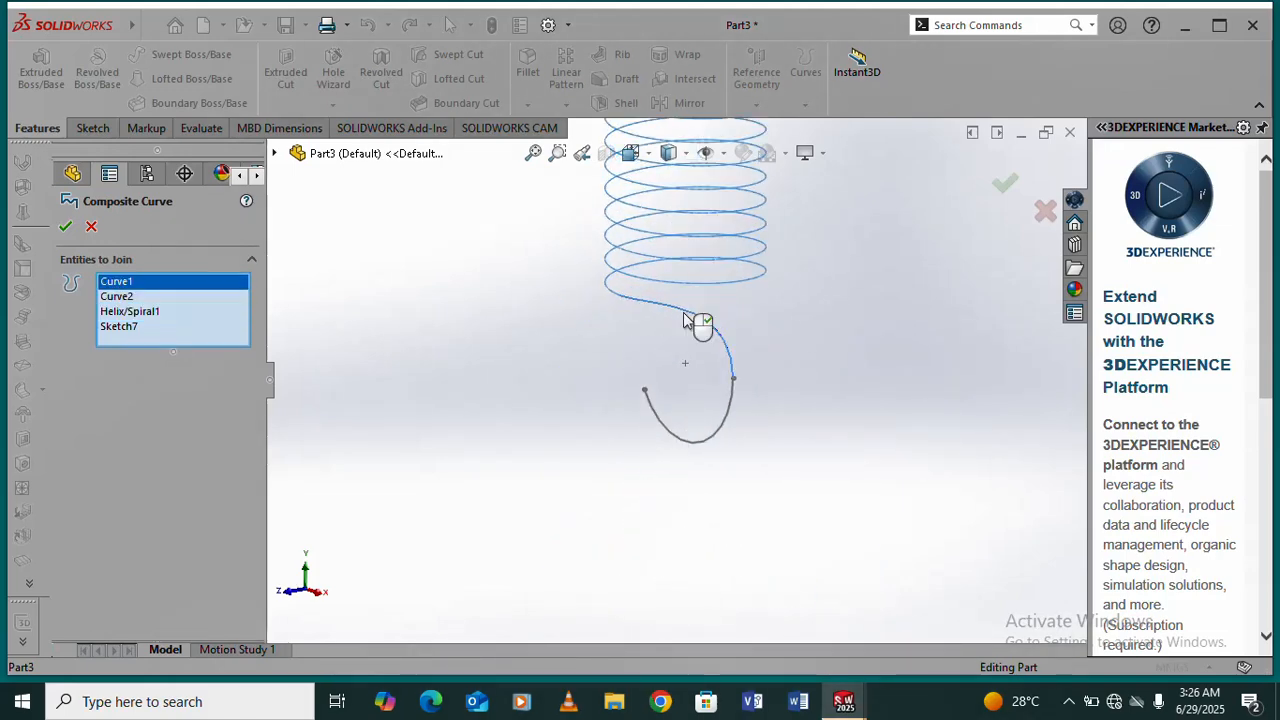
click(731, 423)
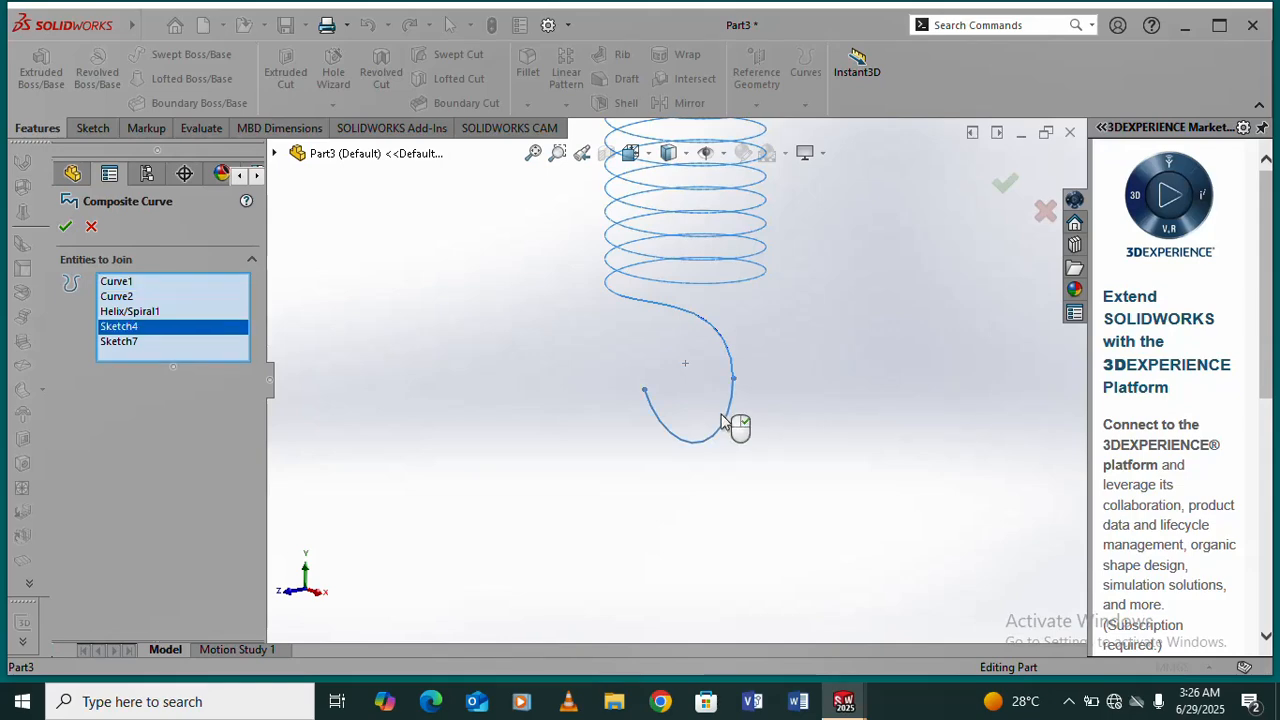
click(65, 229)
- Sweep a circular profile 15 mm in diameter along the composite curve
middle_drag(508, 288, 720, 378)
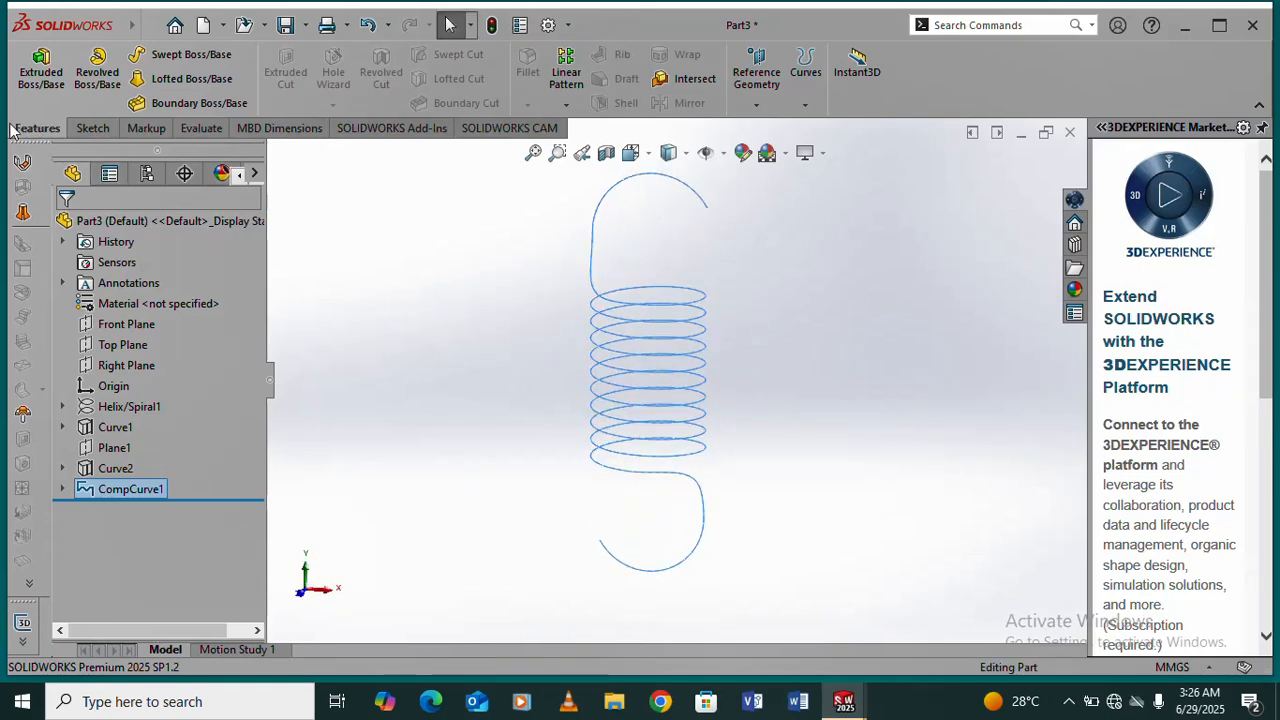
click(176, 62)
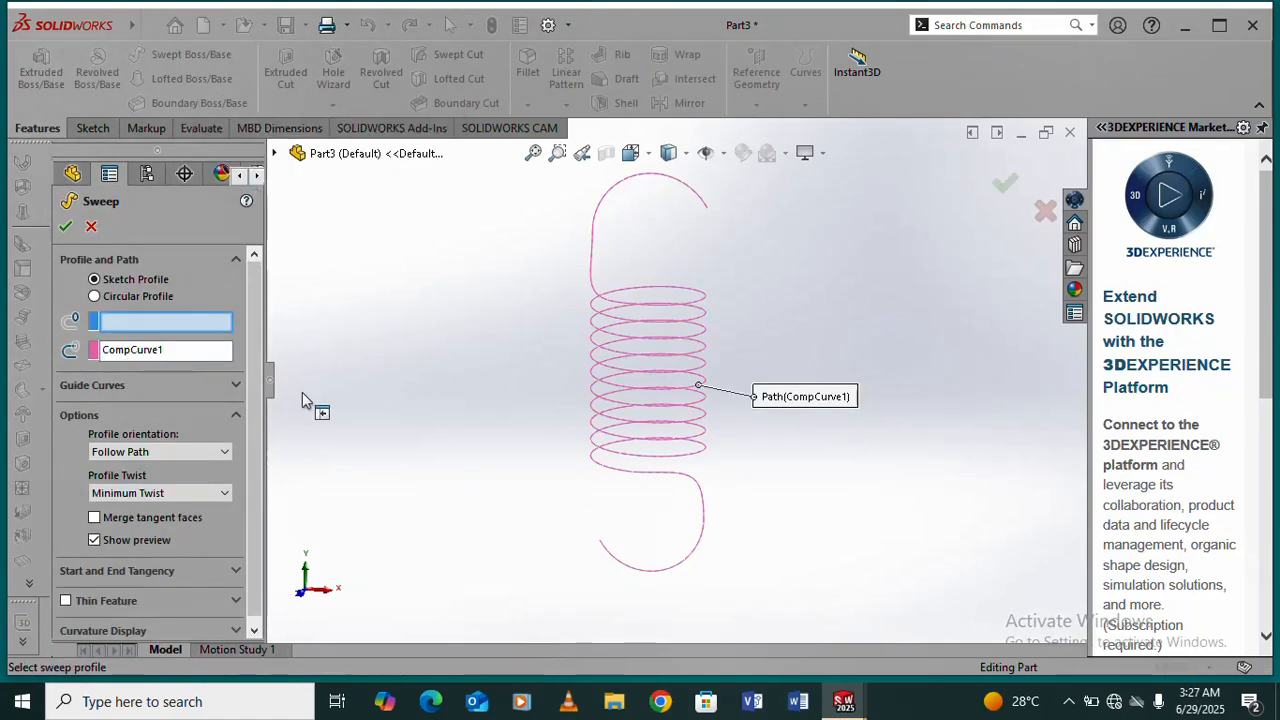
click(94, 297)
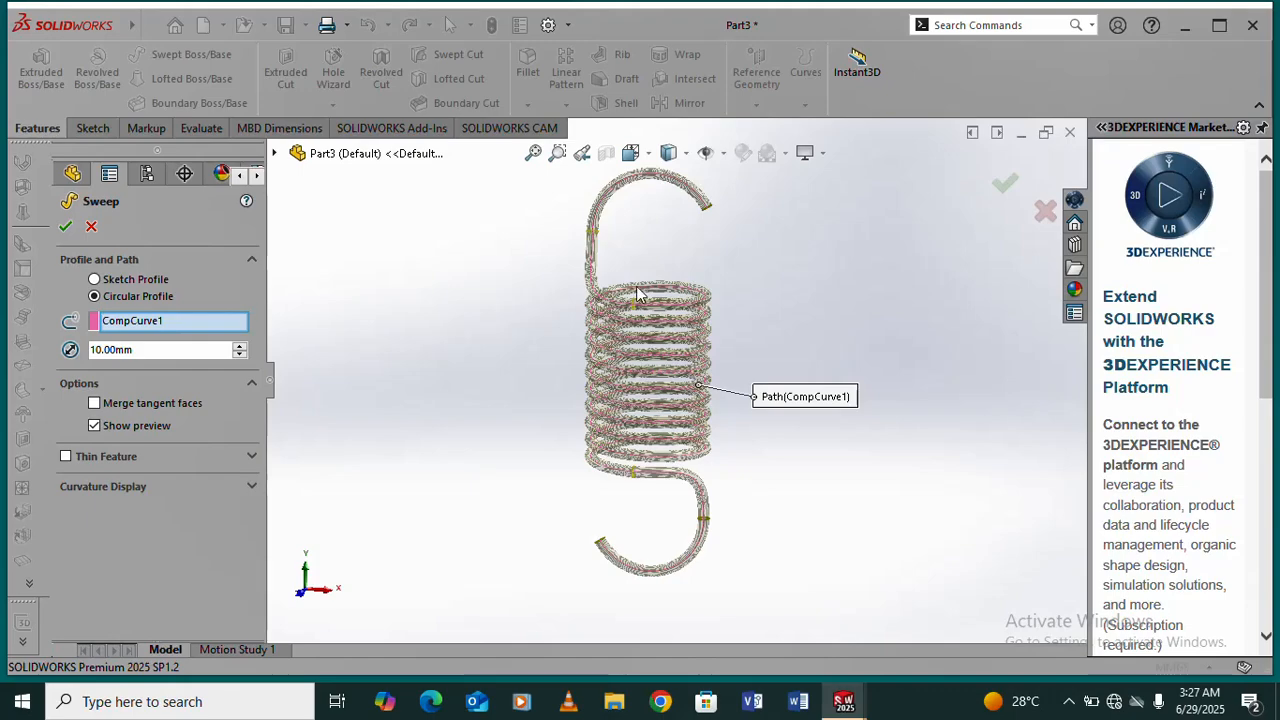
scroll(637, 283, down, 2)
middle_drag(668, 399, 620, 394)
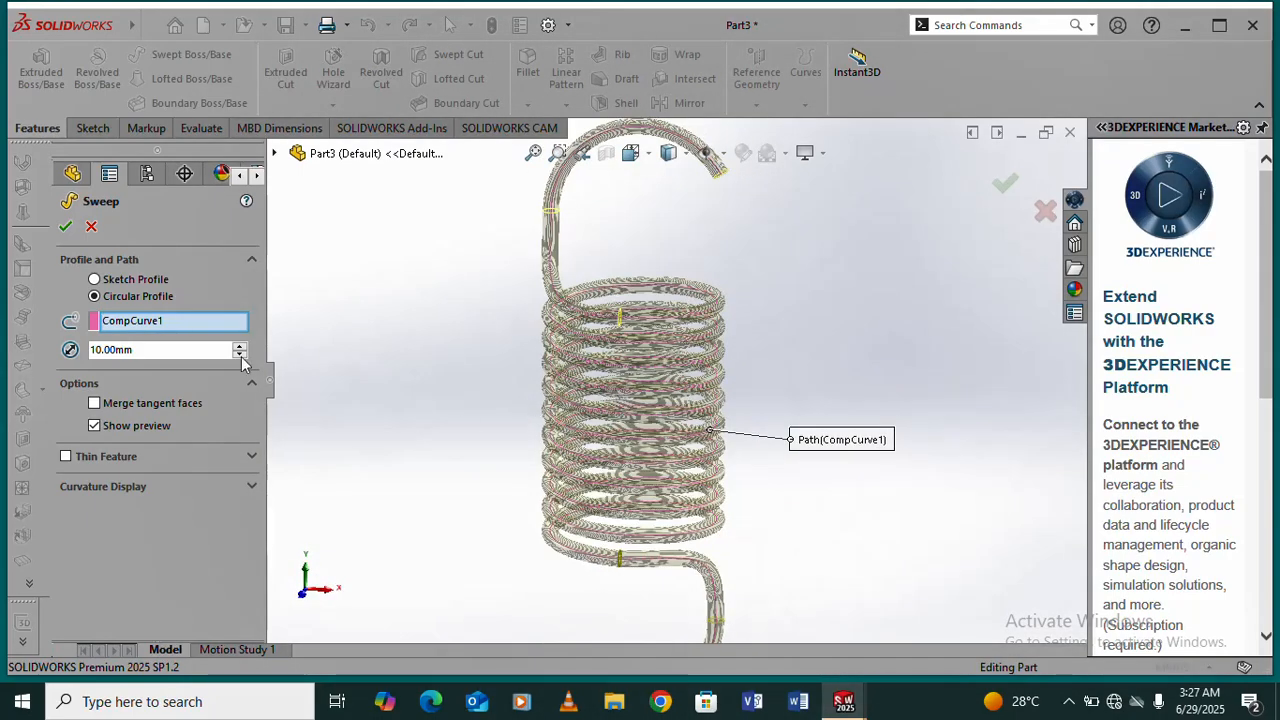
drag(154, 350, 16, 346)
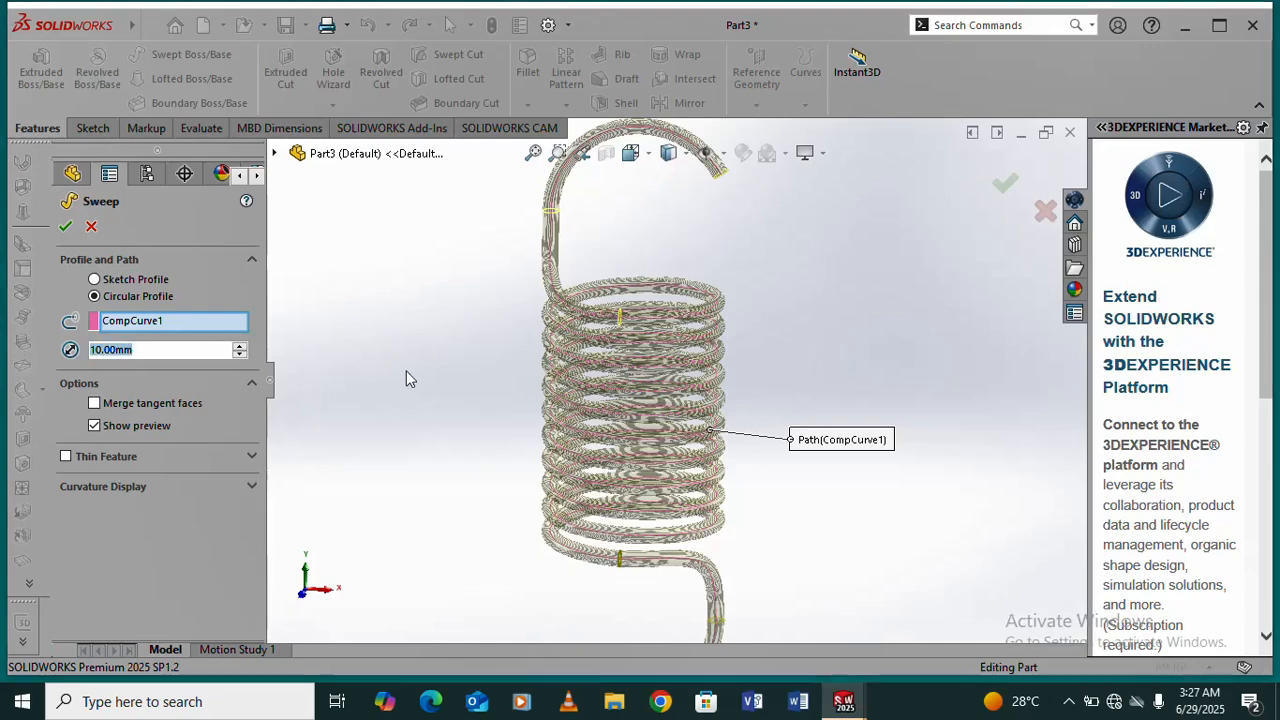
text(15)
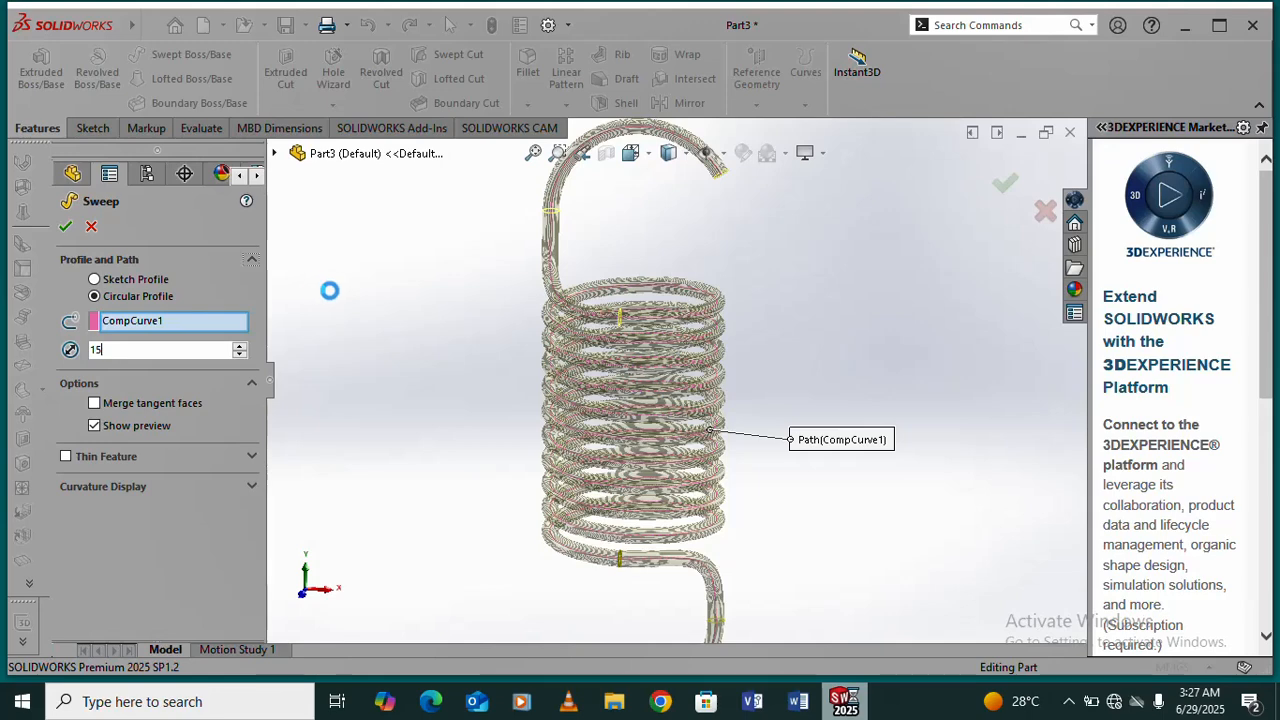
key(Return)
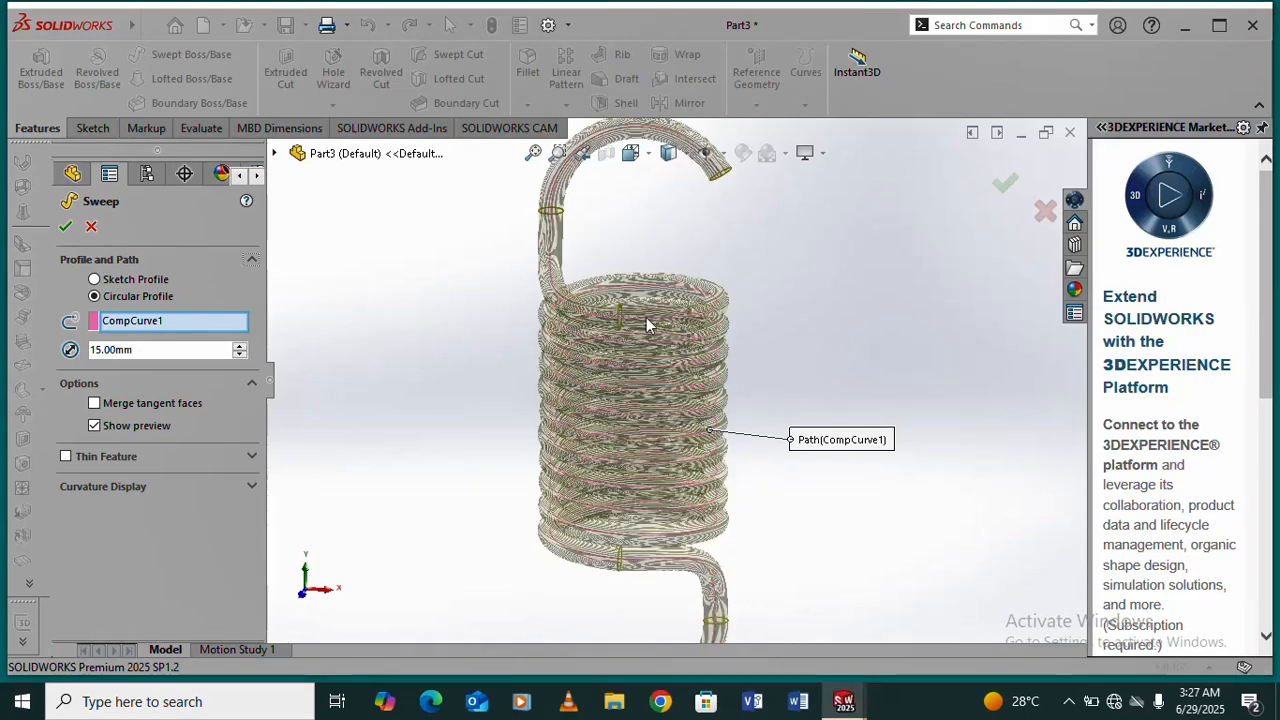
scroll(651, 323, down, 5)
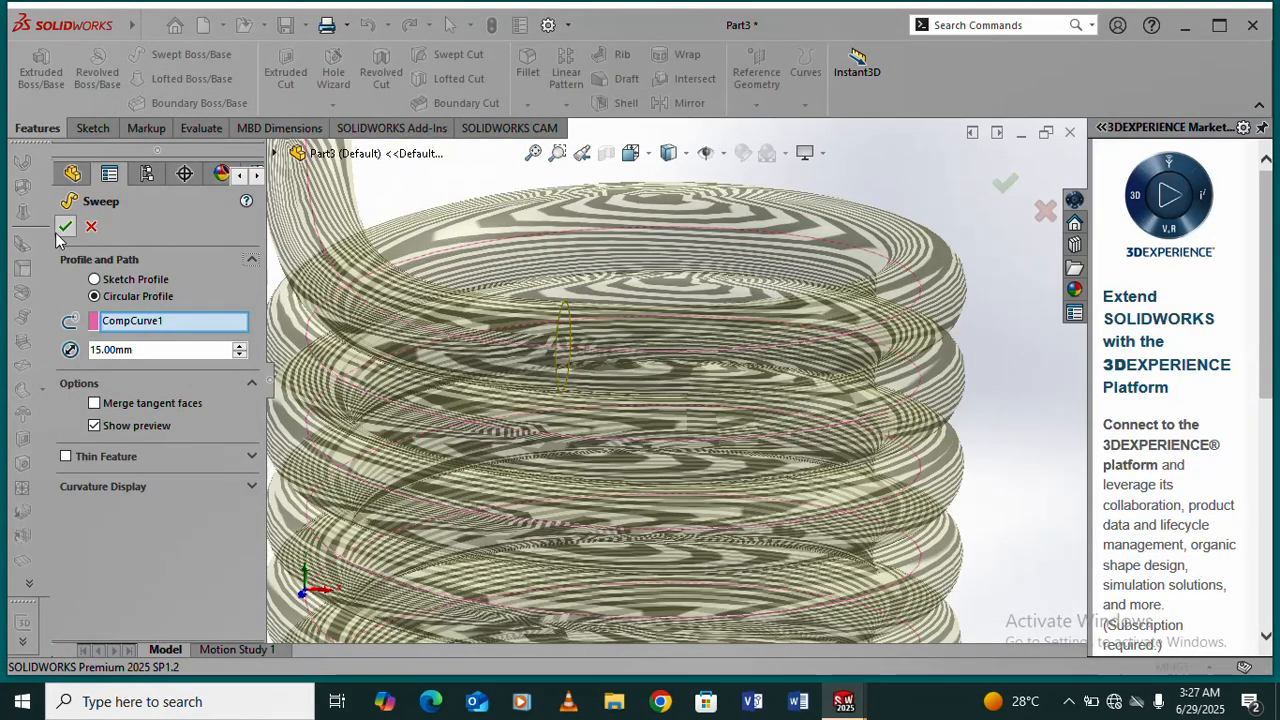
click(66, 229)
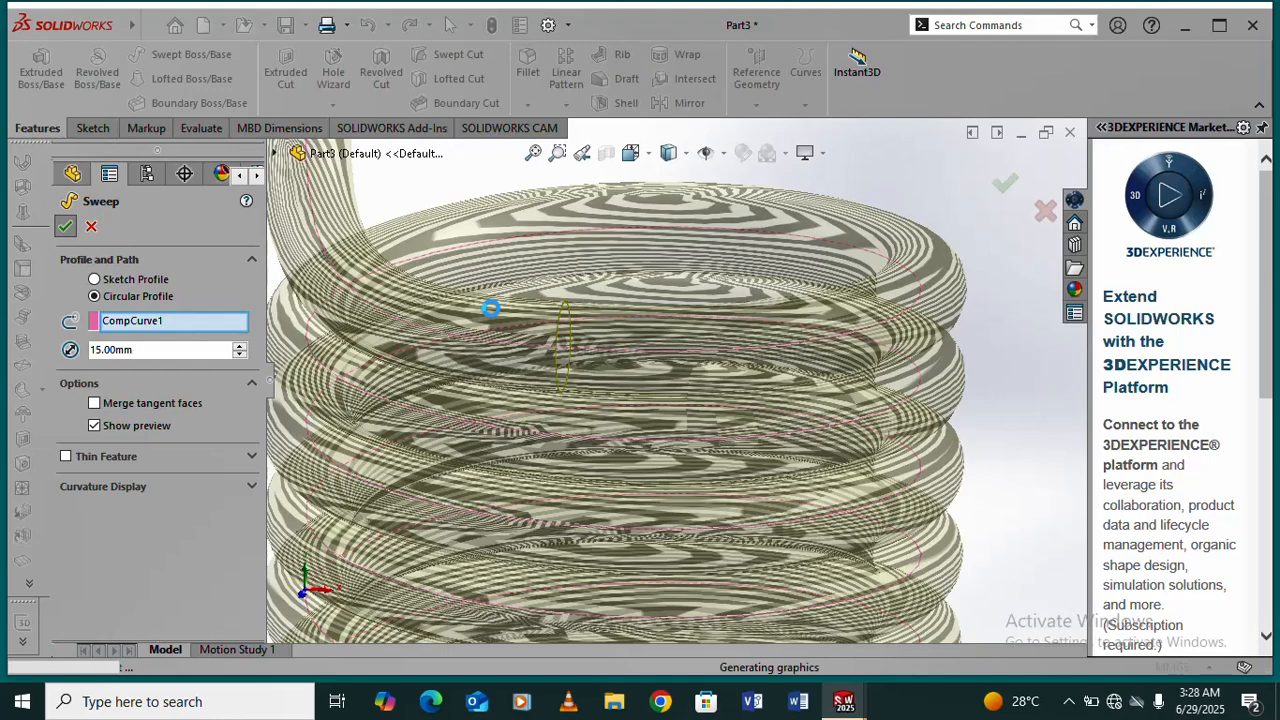
- Examine the swept spring body, its coils and both hooked ends from several angles
scroll(500, 312, up, 6)
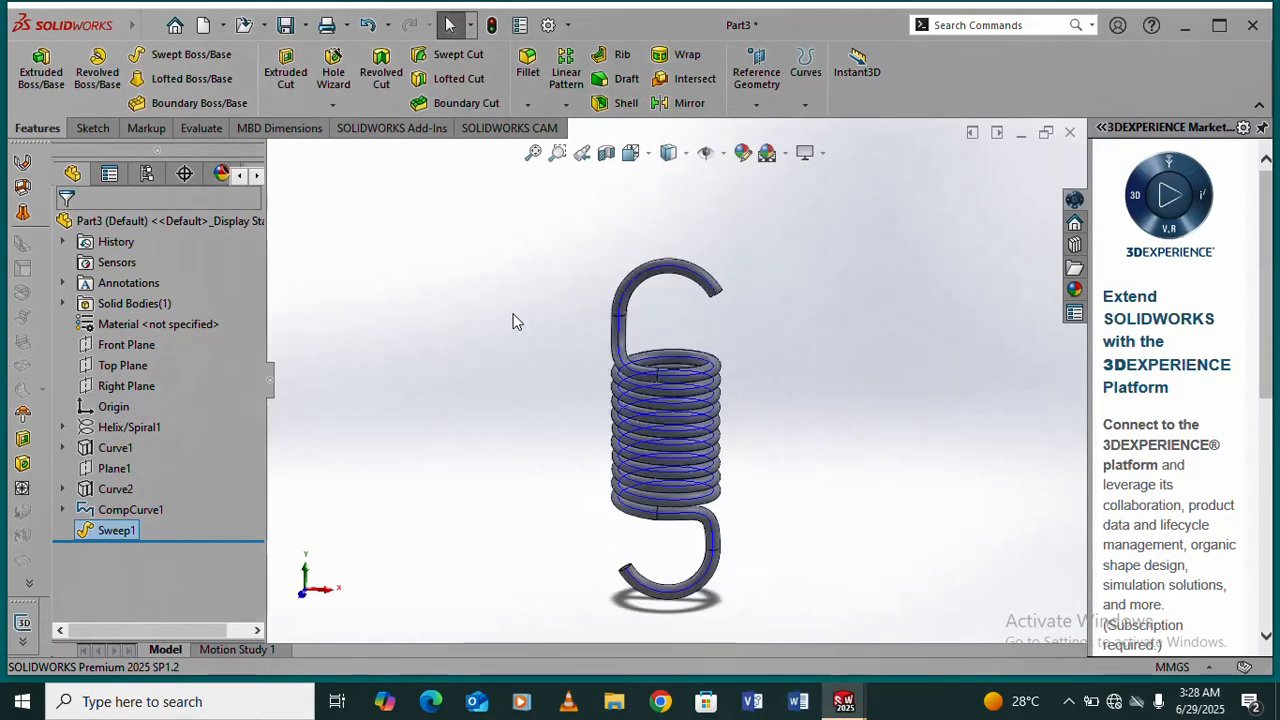
scroll(636, 456, down, 5)
scroll(660, 431, up, 1)
middle_drag(645, 420, 737, 363)
scroll(649, 409, up, 5)
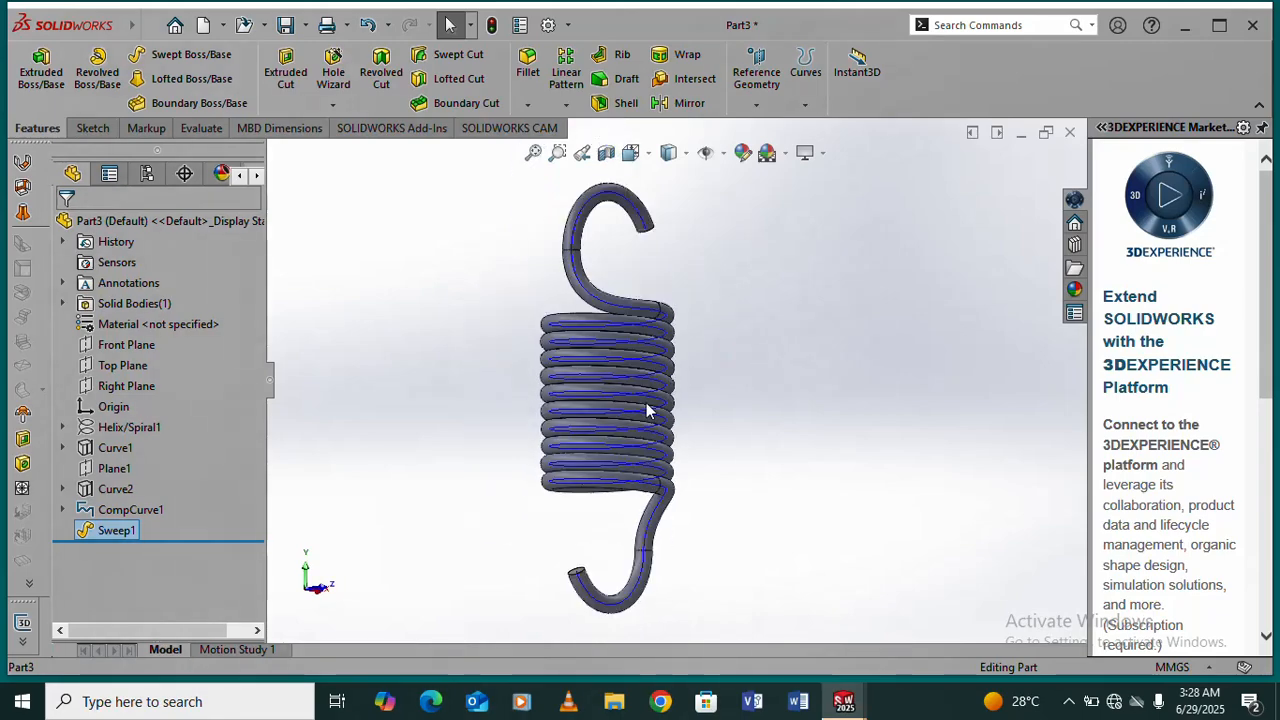
scroll(648, 410, down, 4)
mouse_move(646, 414)
middle_down()
mouse_move(660, 460)
mouse_move(543, 472)
mouse_move(523, 409)
mouse_move(671, 480)
mouse_move(637, 417)
middle_up()
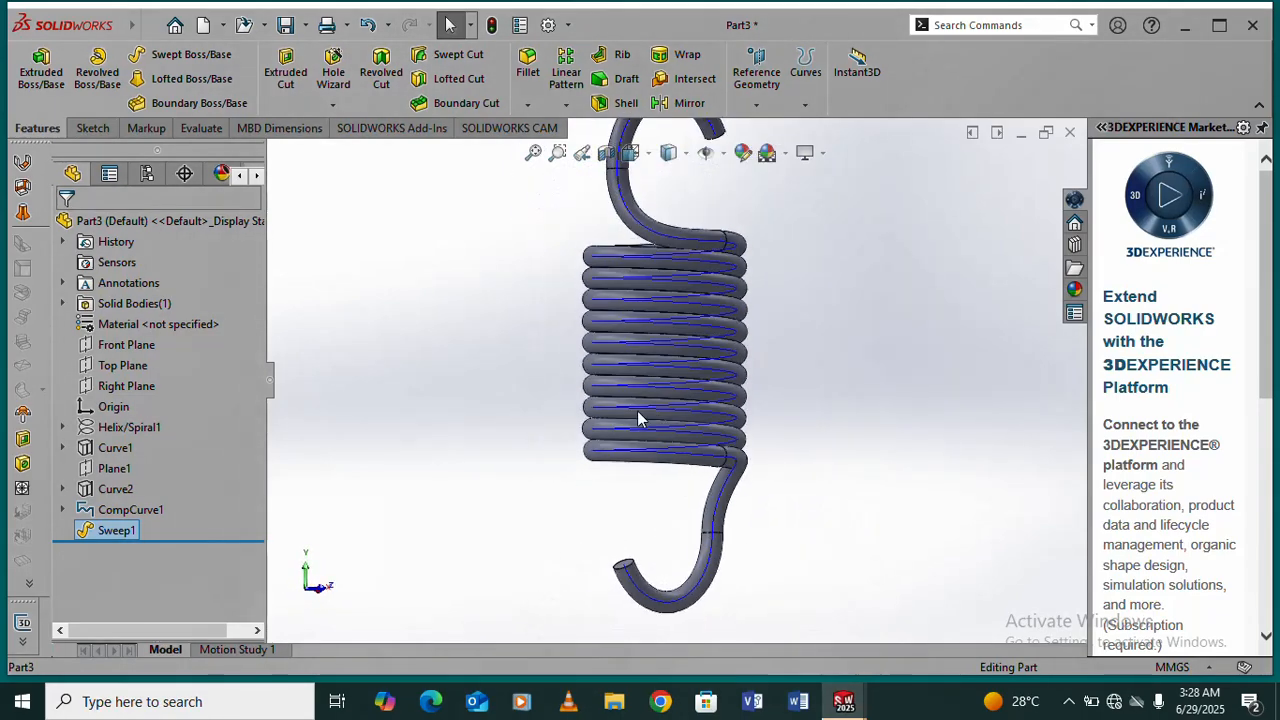
scroll(632, 400, up, 4)
scroll(671, 344, down, 4)
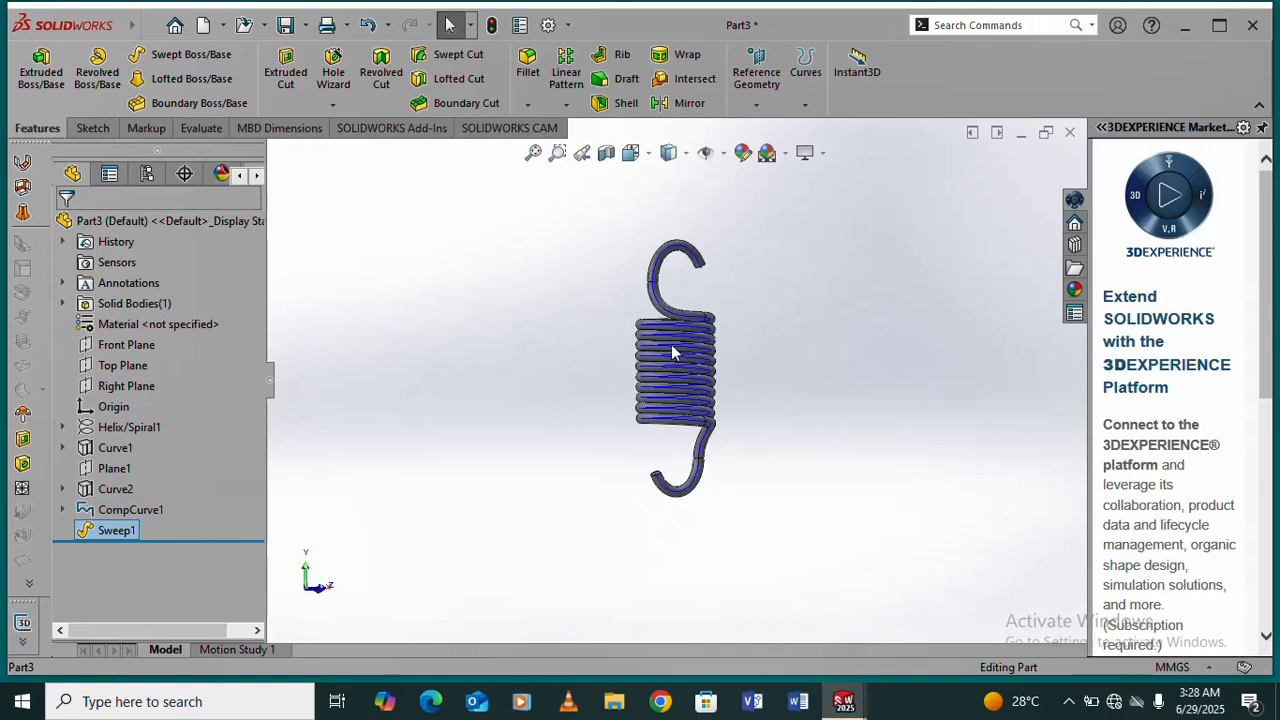
- Undo the circular-profile sweep along the composite curve
click(367, 25)
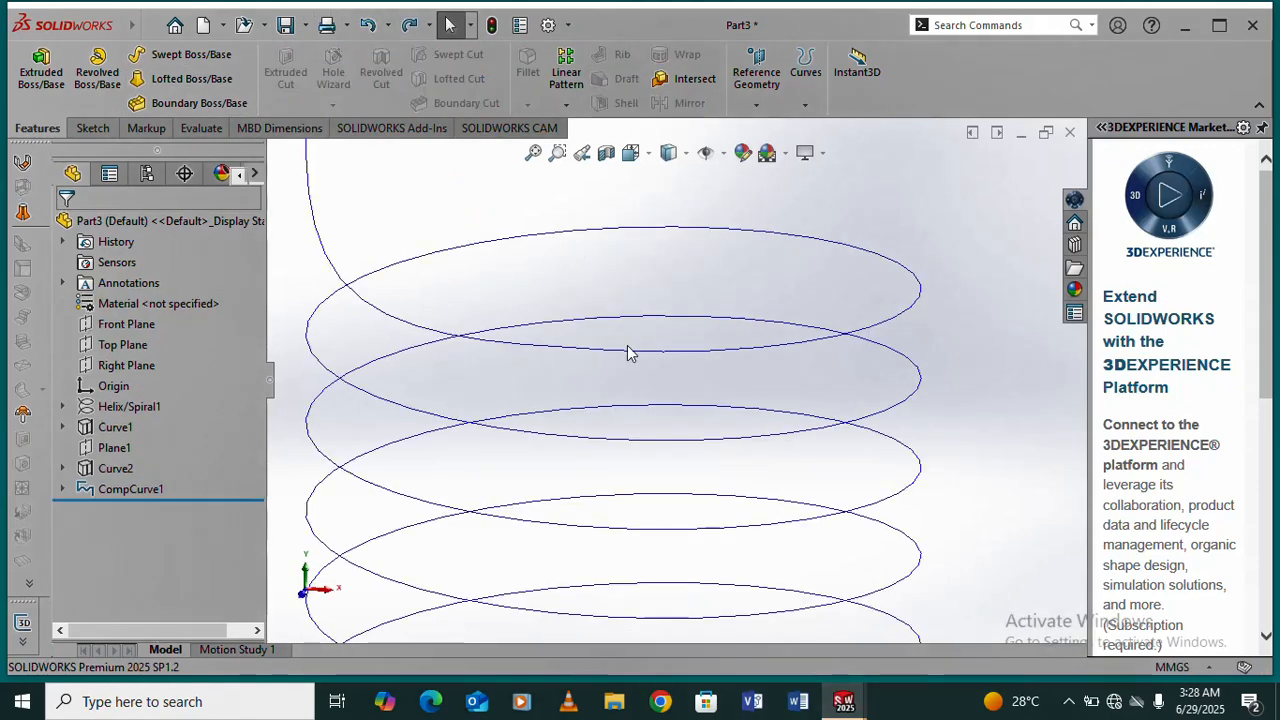
scroll(670, 420, up, 3)
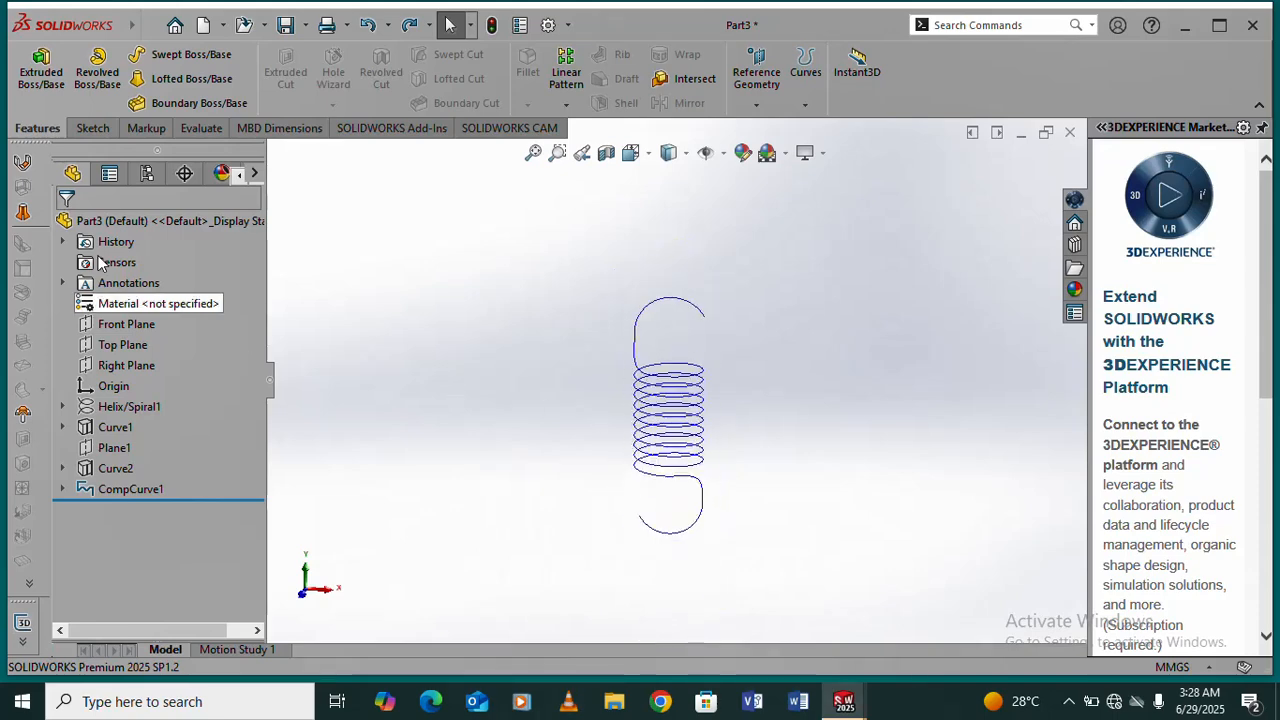
click(186, 55)
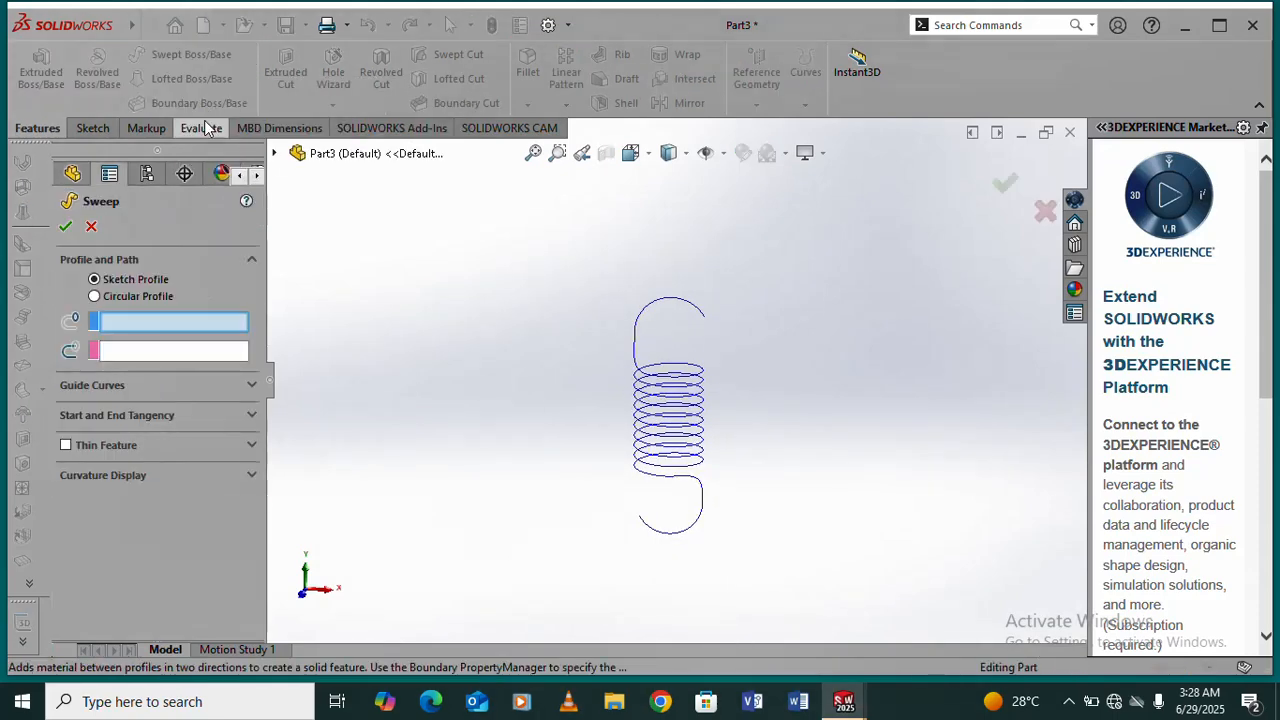
click(91, 226)
- Create a reference plane parallel to the Top Plane and coincident with the free end point of the upper hook
scroll(493, 343, down, 2)
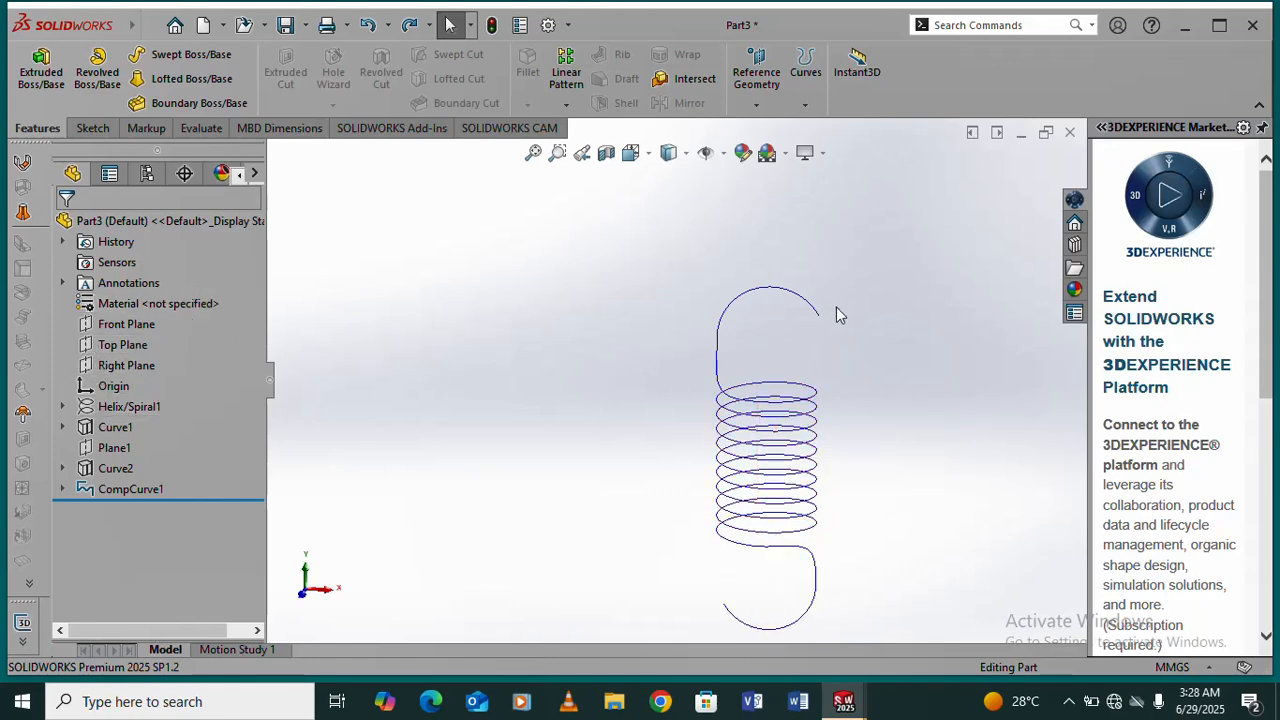
scroll(816, 320, down, 2)
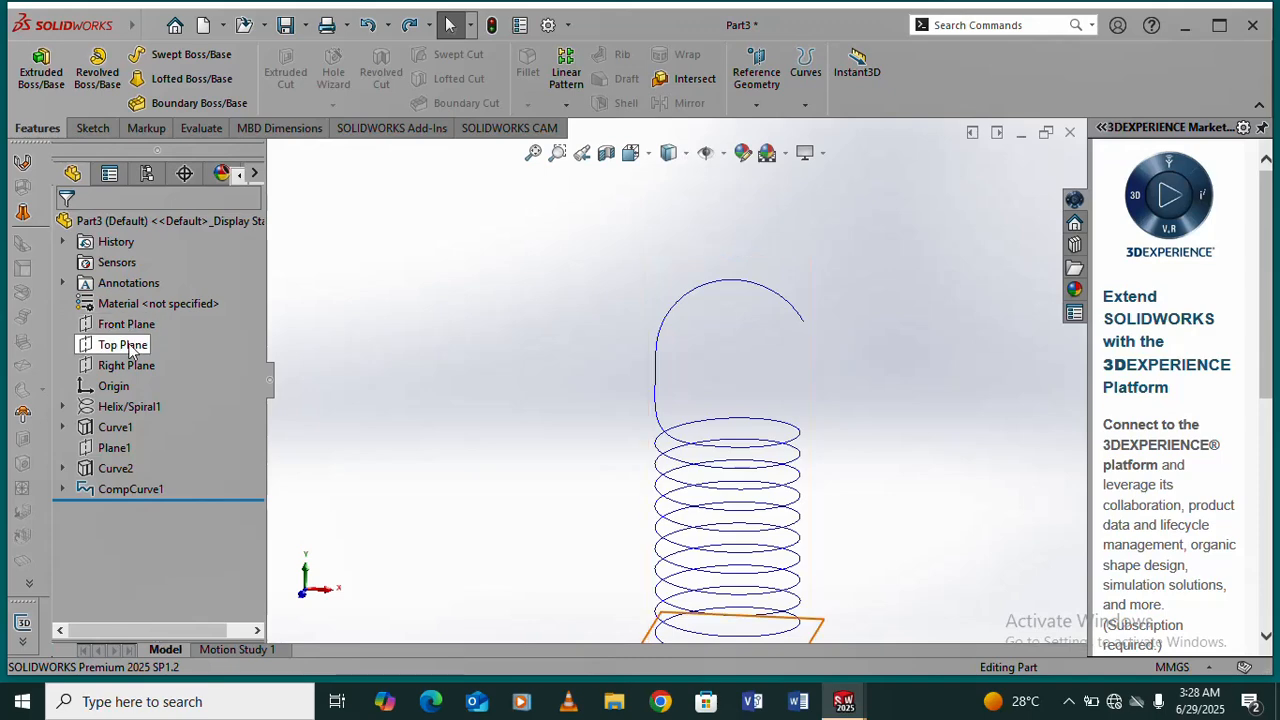
click(128, 345)
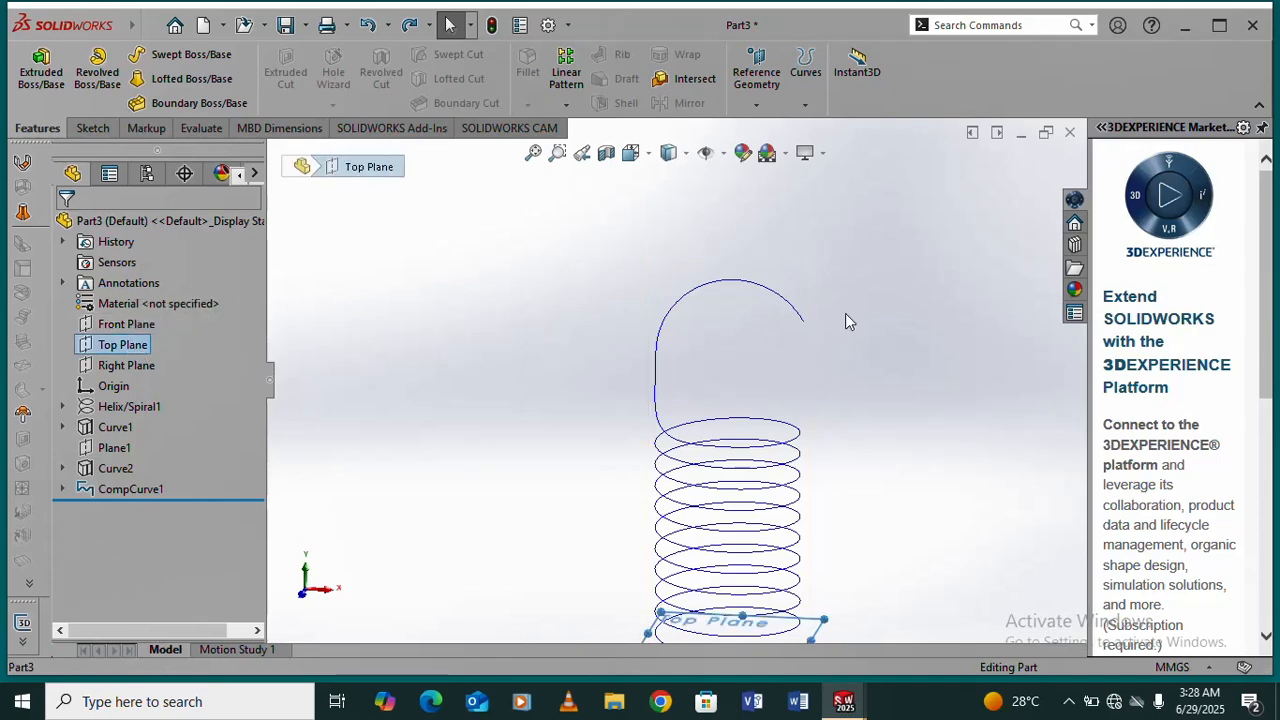
middle_drag(751, 334, 734, 361)
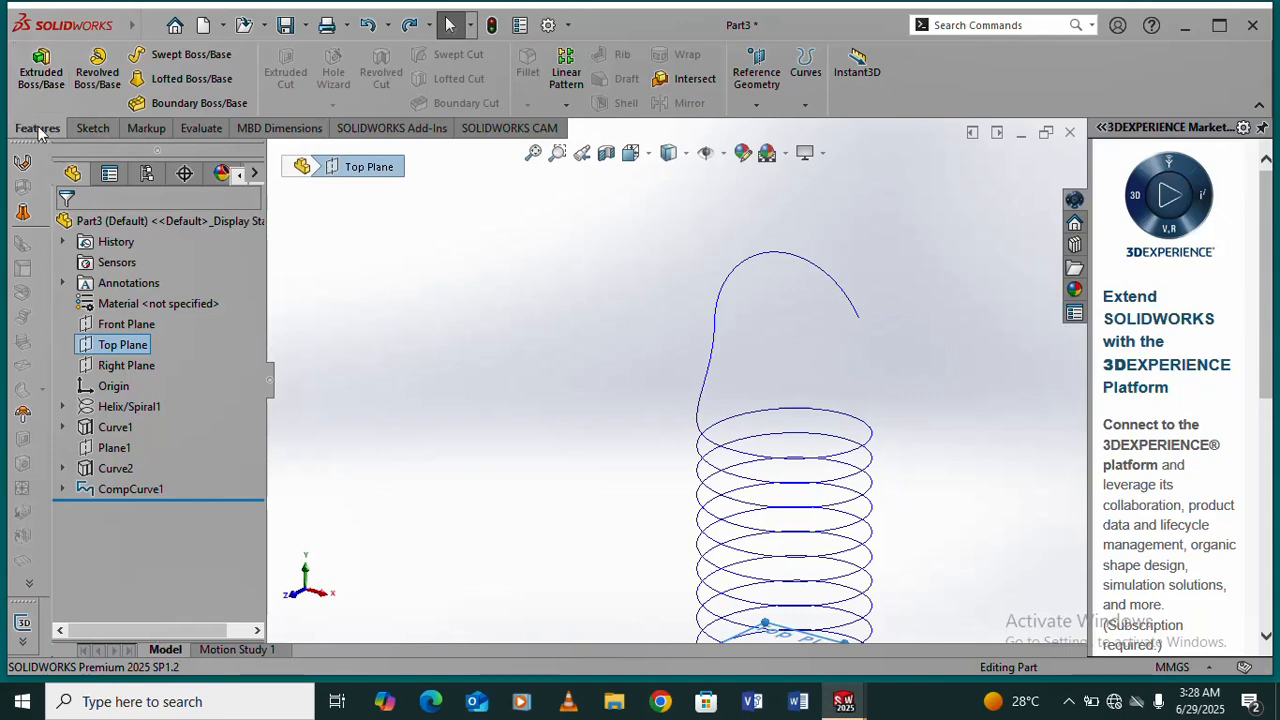
click(757, 104)
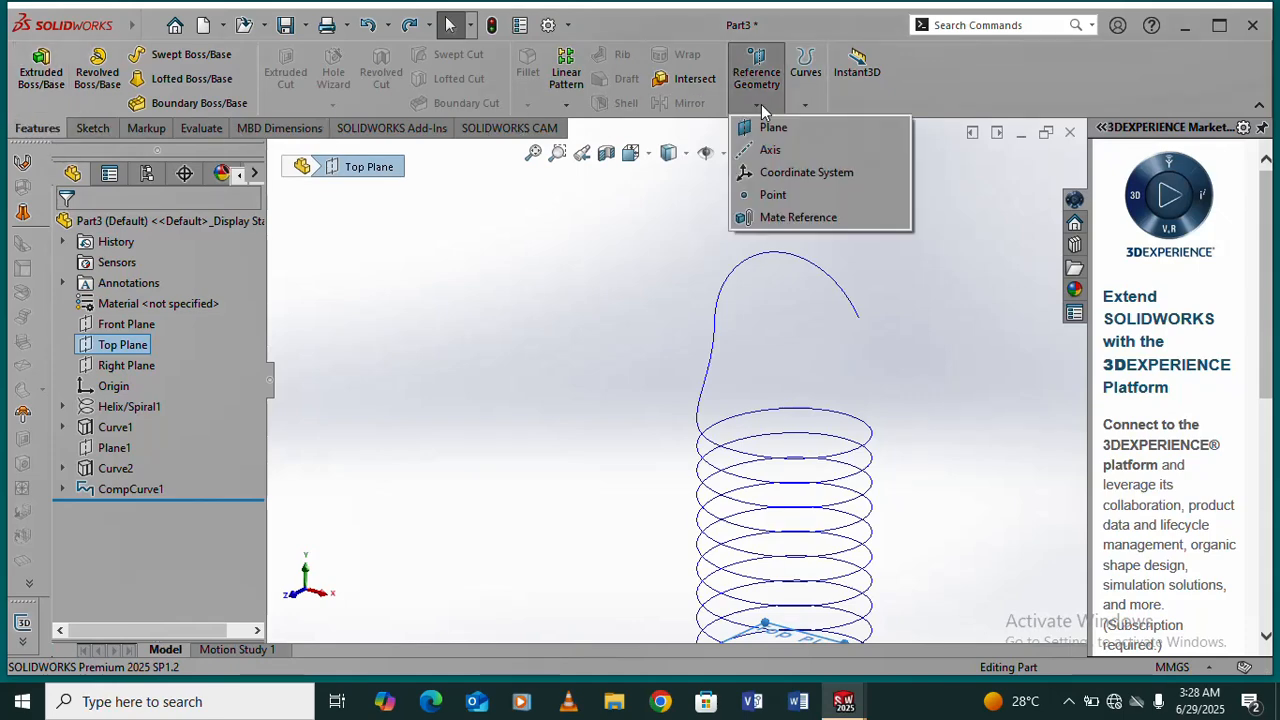
click(773, 128)
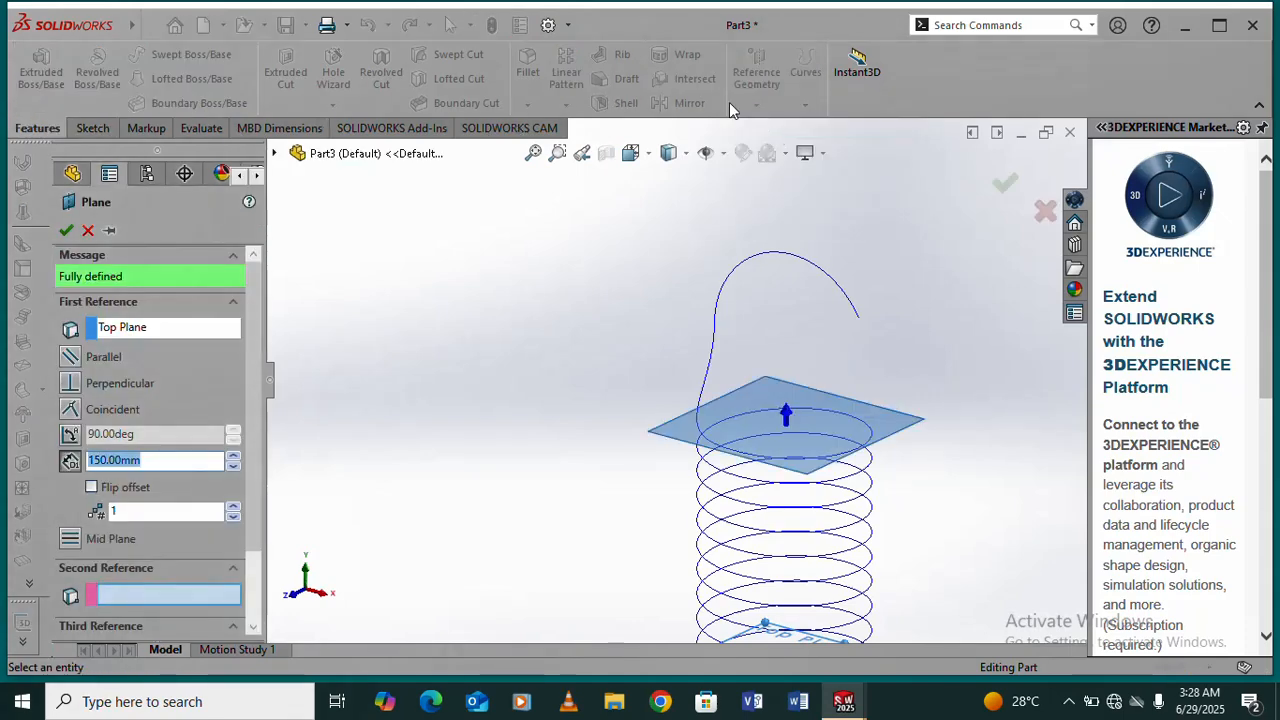
scroll(858, 393, down, 6)
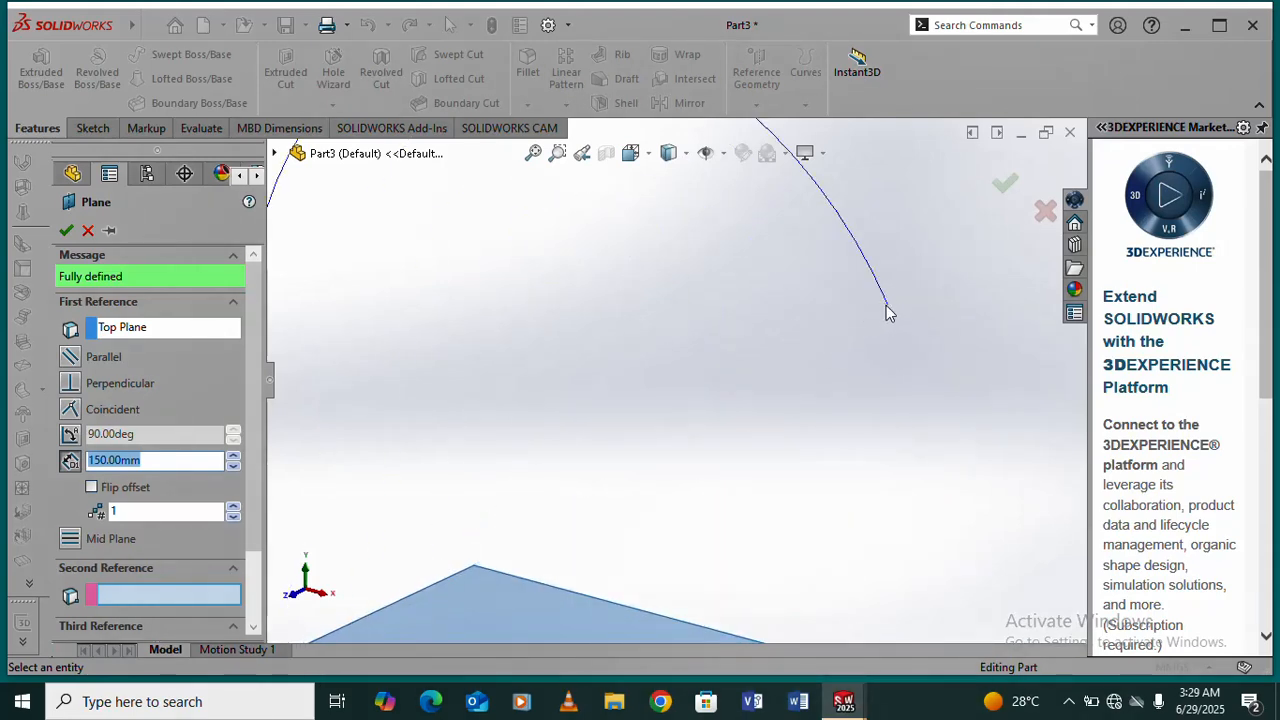
click(887, 305)
scroll(769, 426, up, 6)
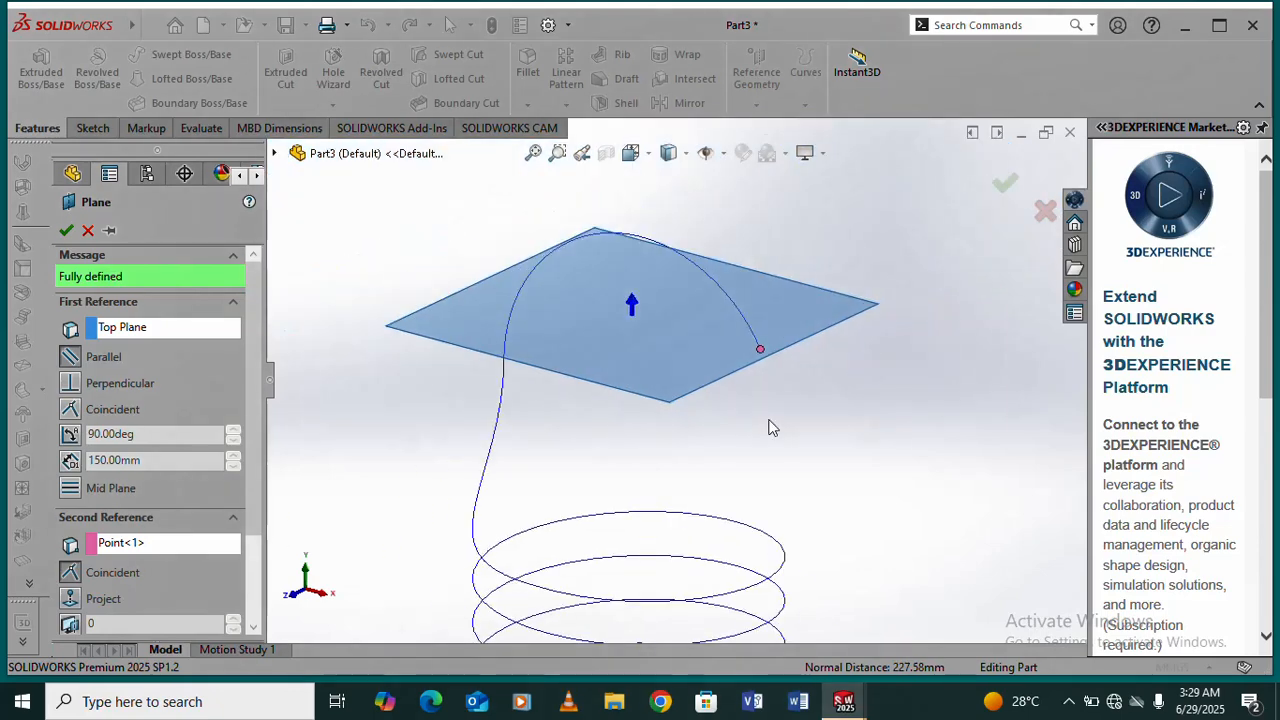
mouse_move(769, 426)
middle_down()
mouse_move(726, 354)
mouse_move(750, 436)
middle_up()
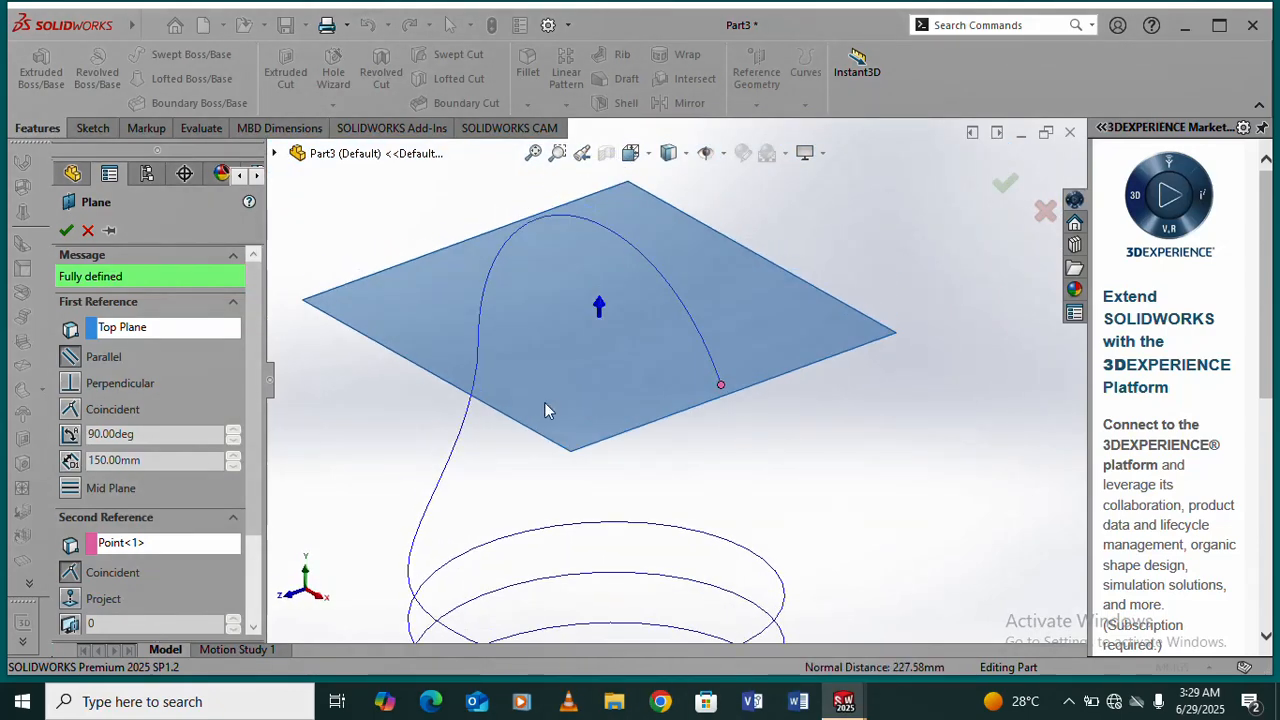
click(66, 231)
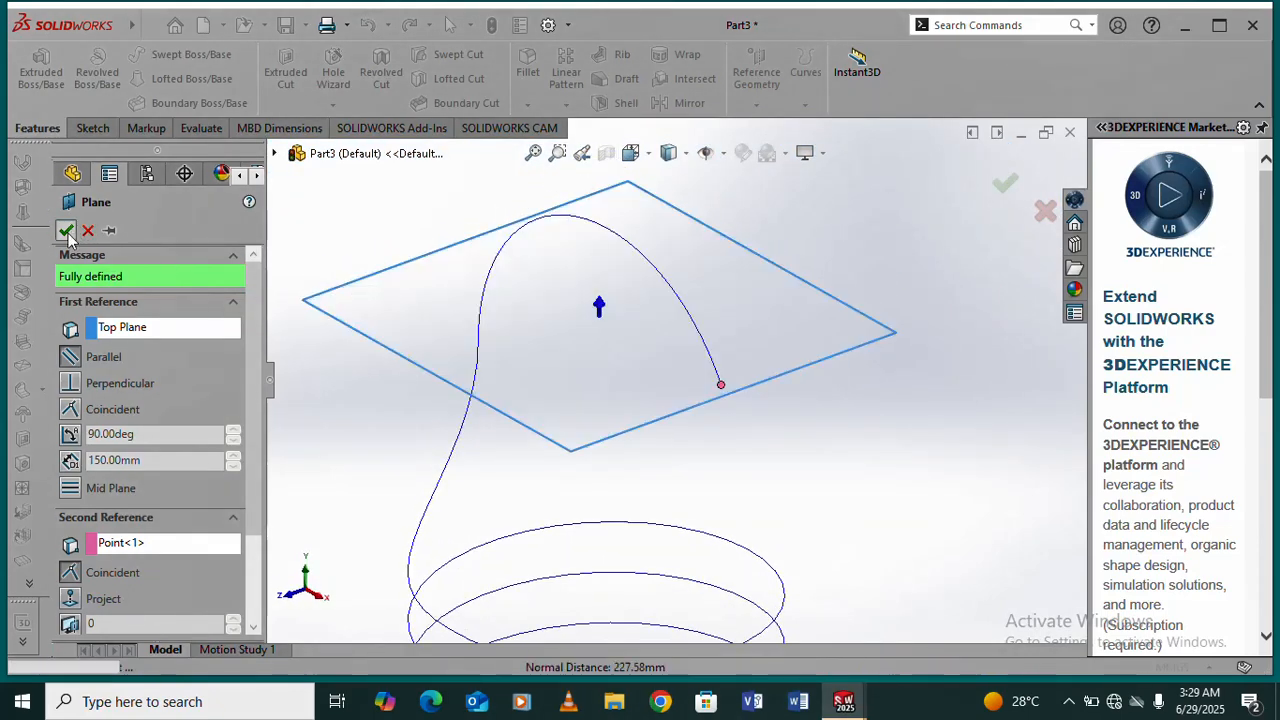
- Sketch a circle about 25 mm in diameter on the new plane, centred at the upper hook's free end
click(652, 364)
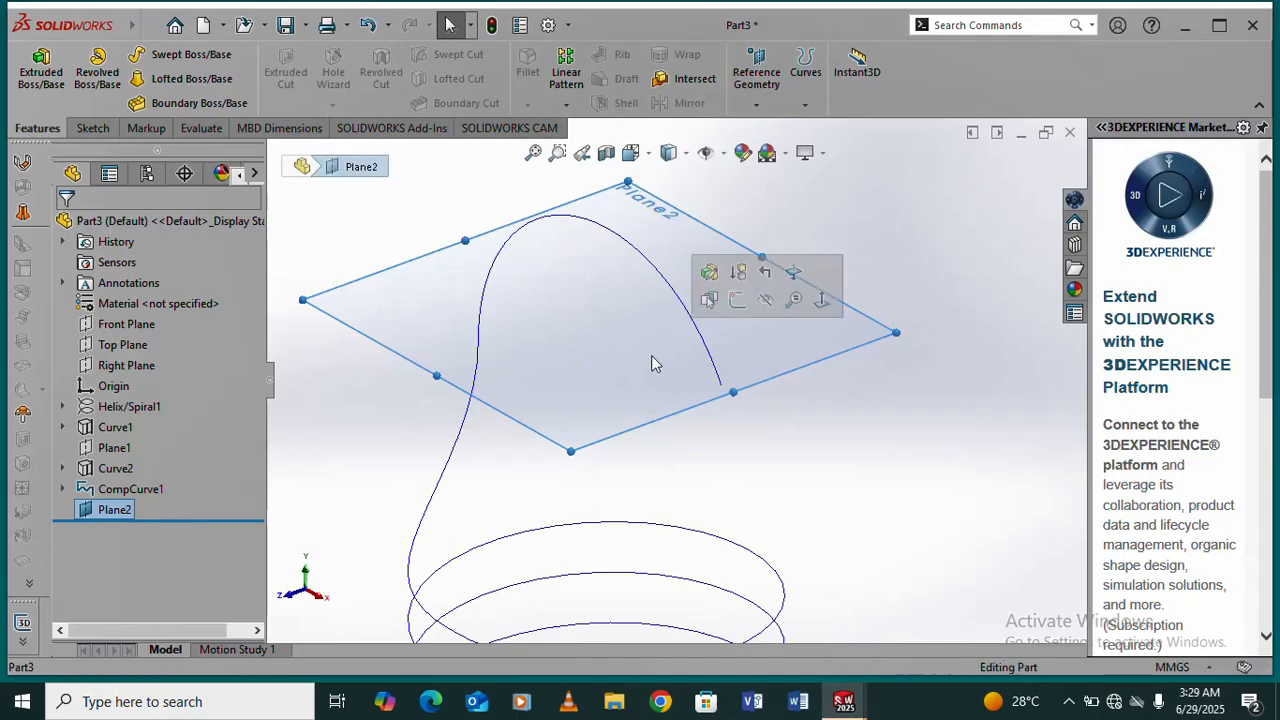
click(820, 302)
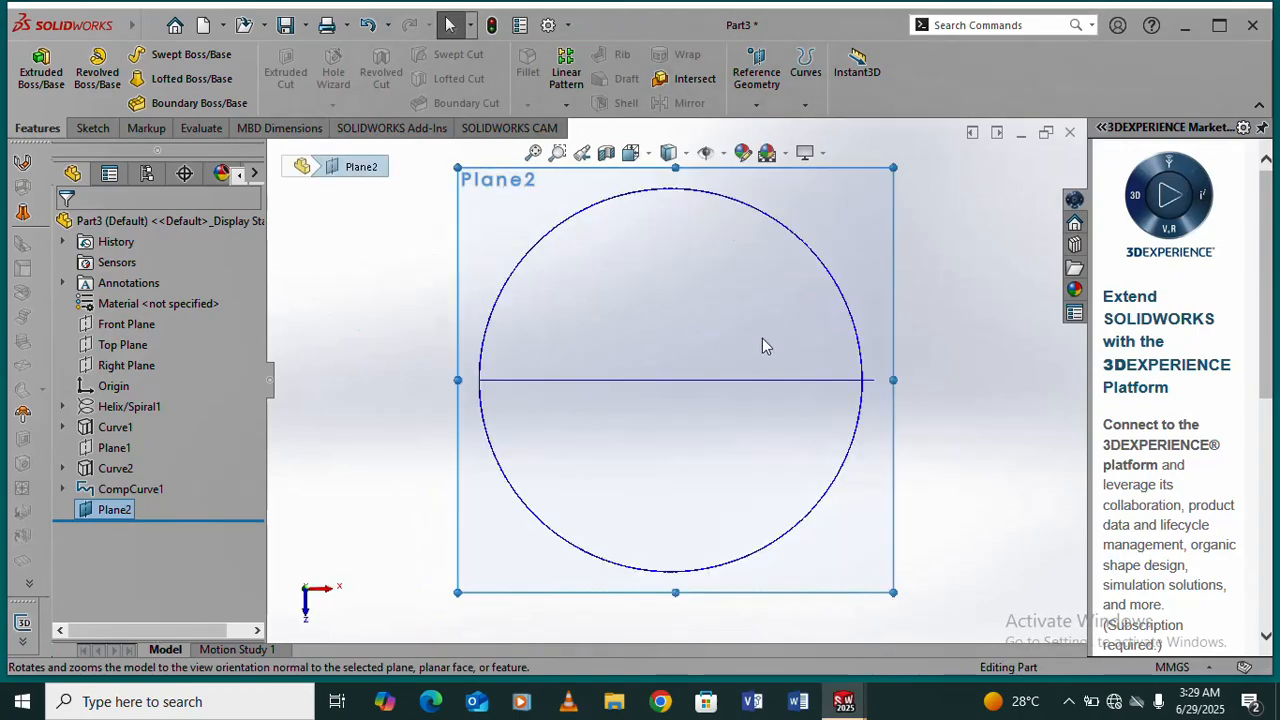
middle_drag(843, 397, 826, 310)
scroll(826, 310, up, 7)
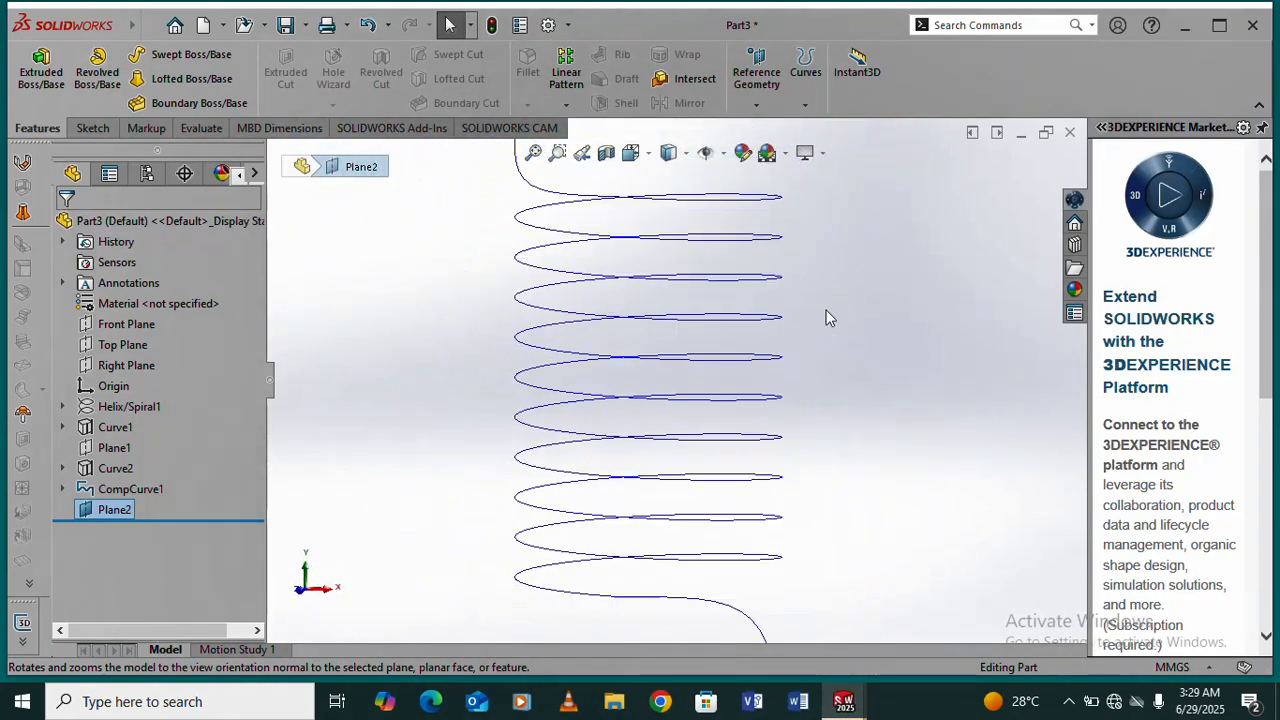
mouse_move(726, 340)
middle_down()
mouse_move(751, 420)
mouse_move(654, 417)
middle_up()
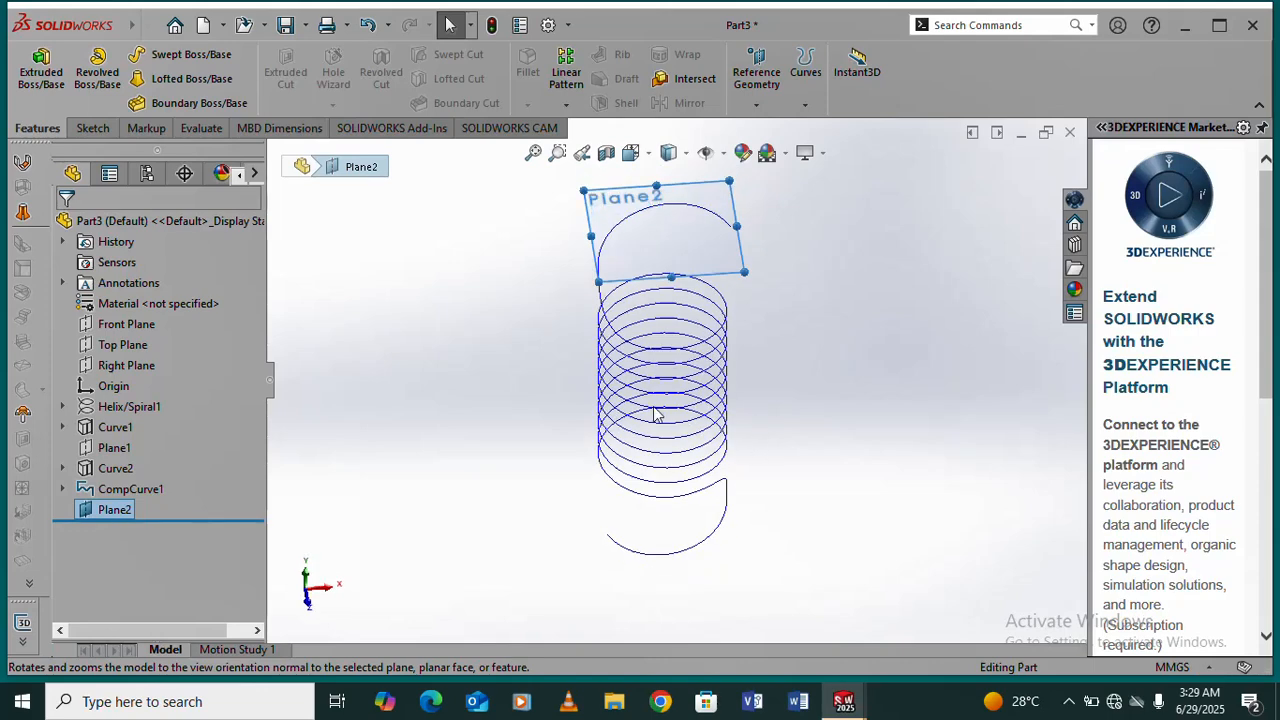
click(90, 128)
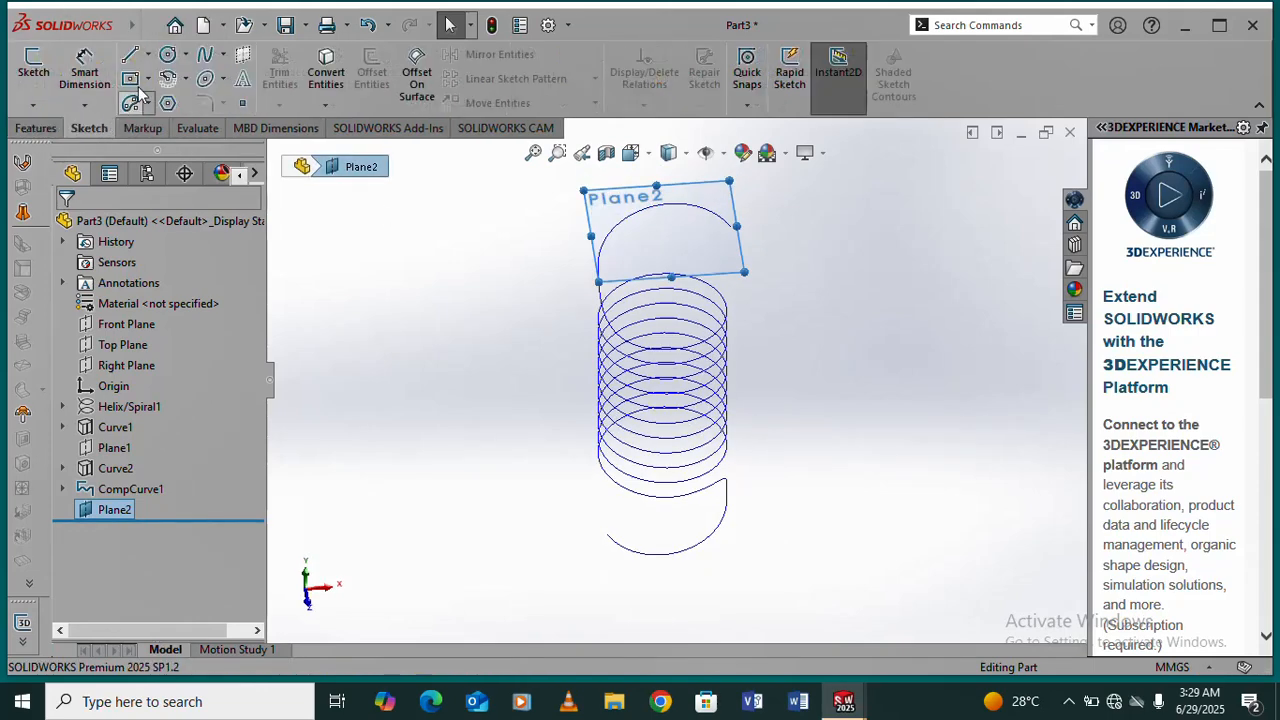
click(168, 56)
scroll(766, 240, down, 5)
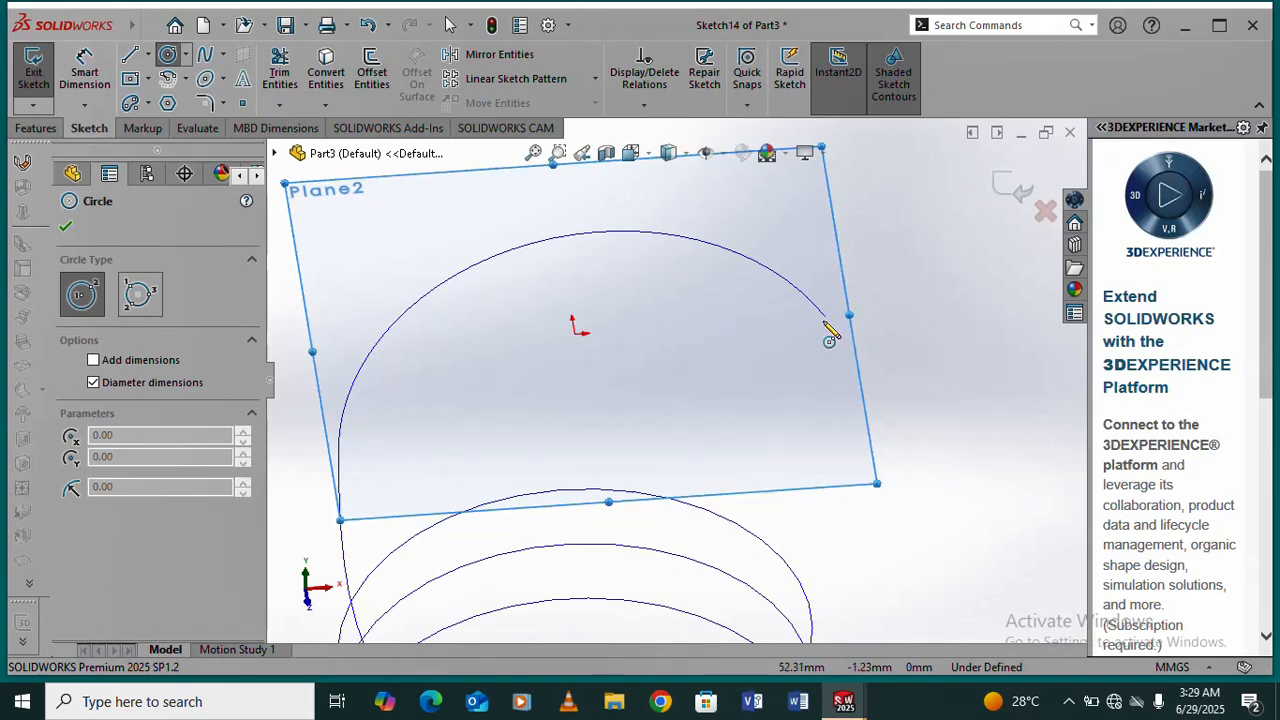
click(825, 316)
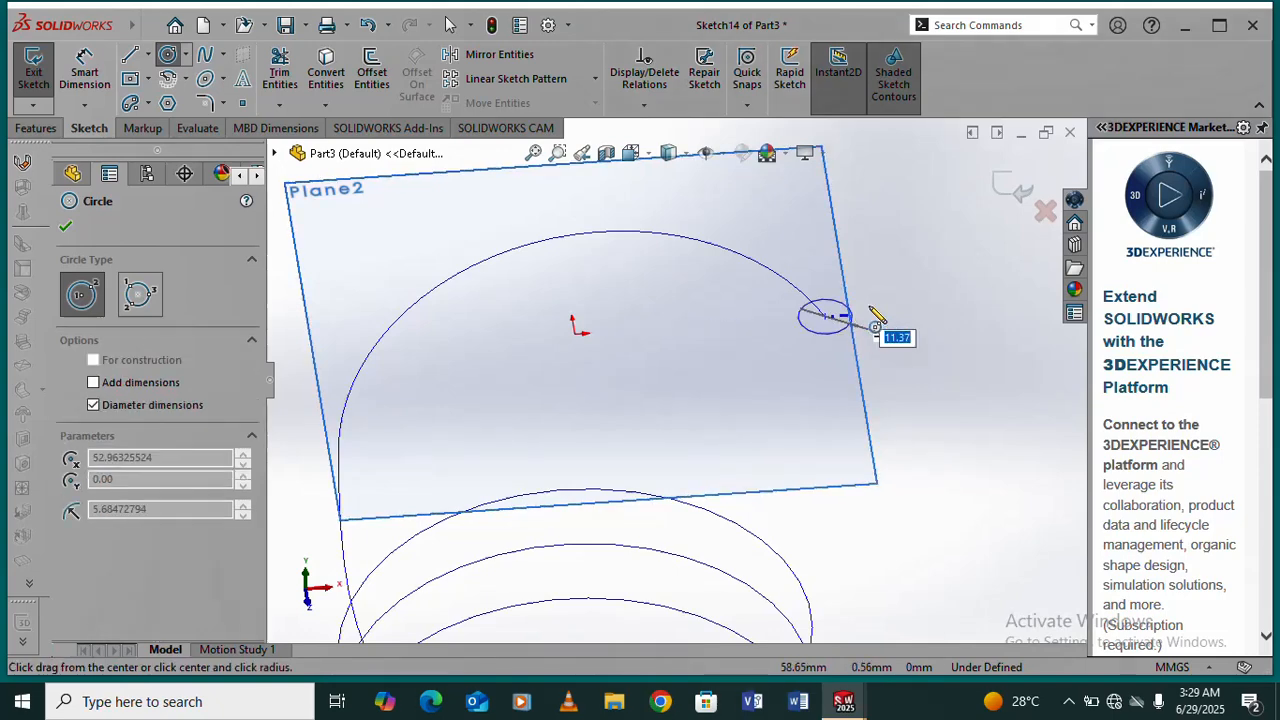
click(885, 314)
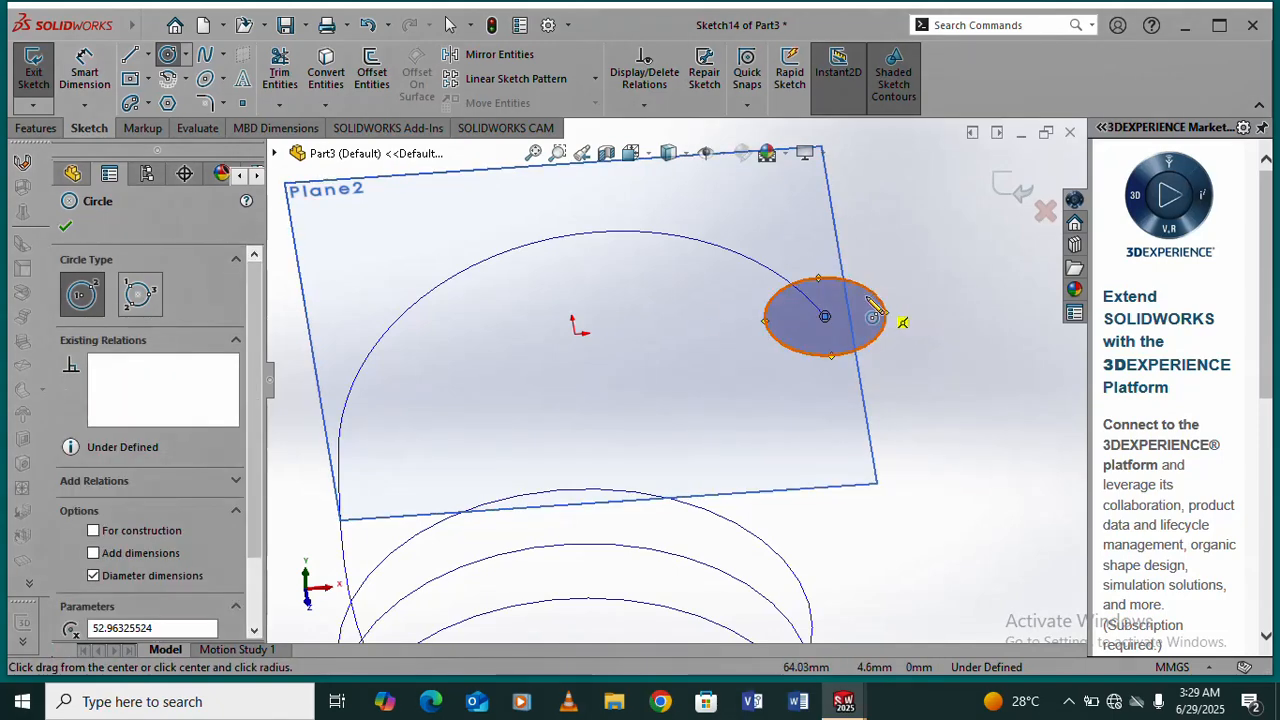
- Dimension the profile circle's diameter as 15 mm
click(85, 72)
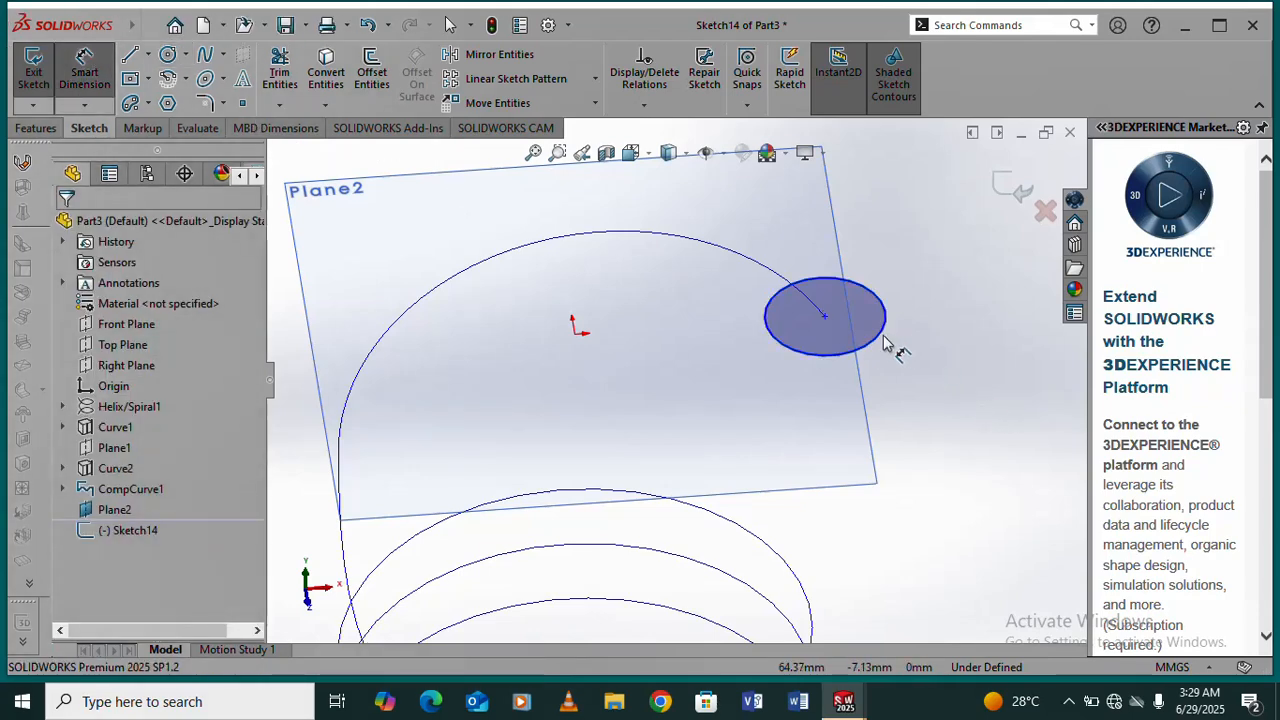
click(883, 338)
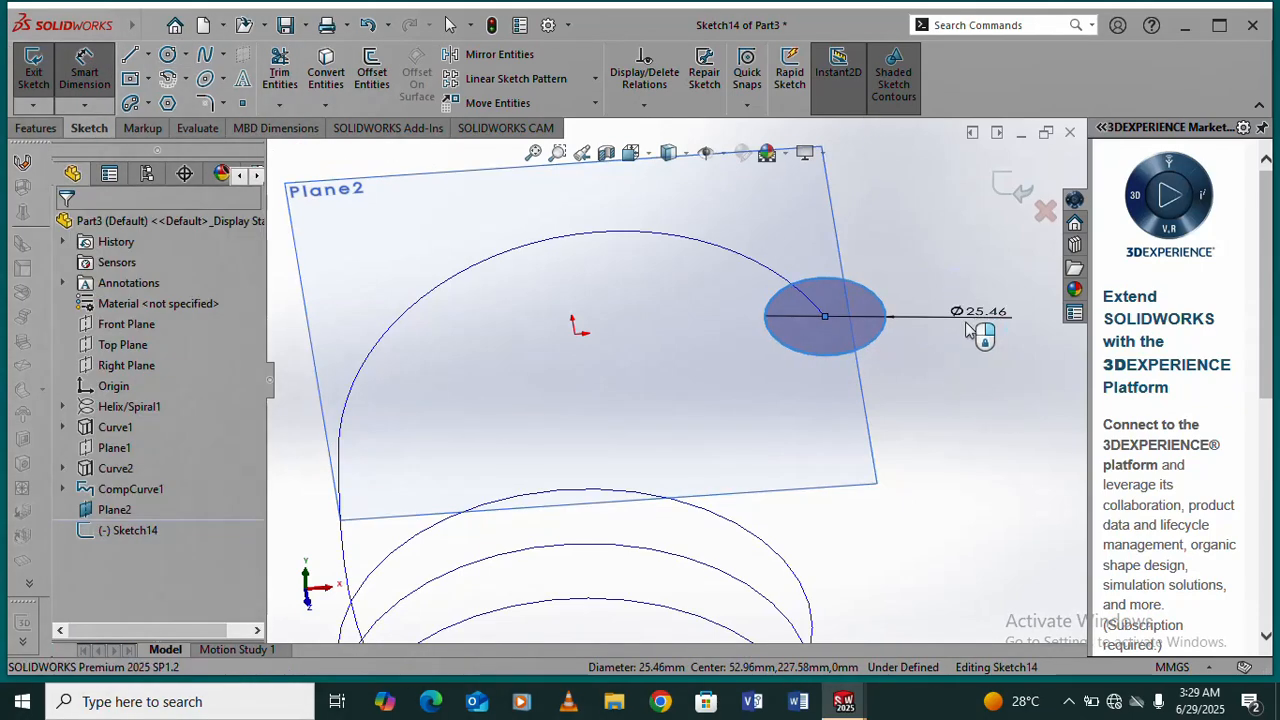
click(962, 330)
text(15)
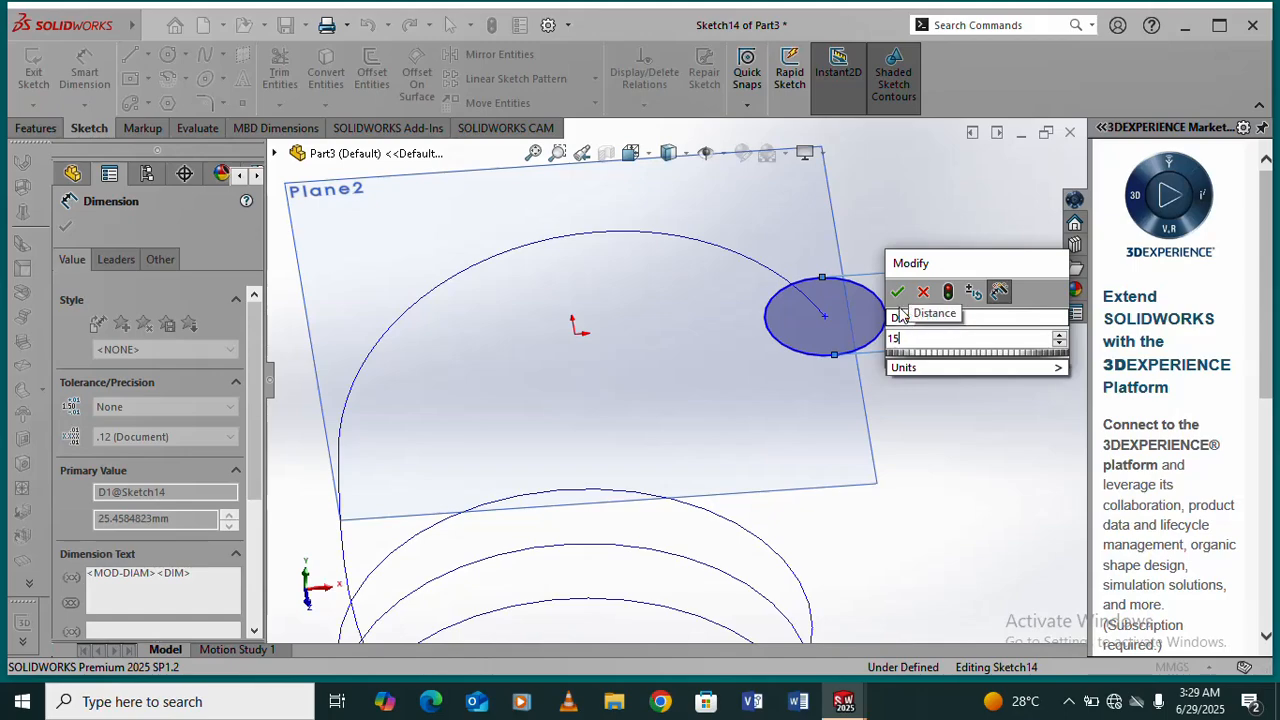
click(898, 299)
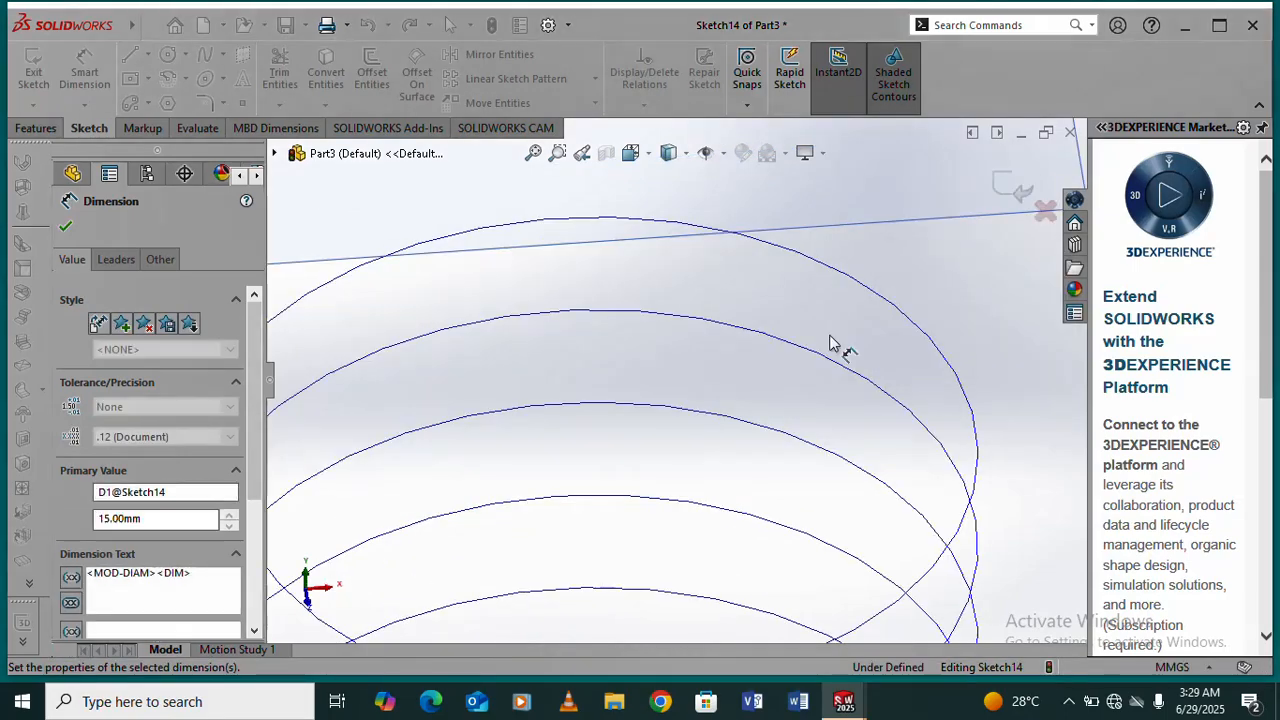
scroll(826, 337, up, 5)
scroll(710, 320, down, 5)
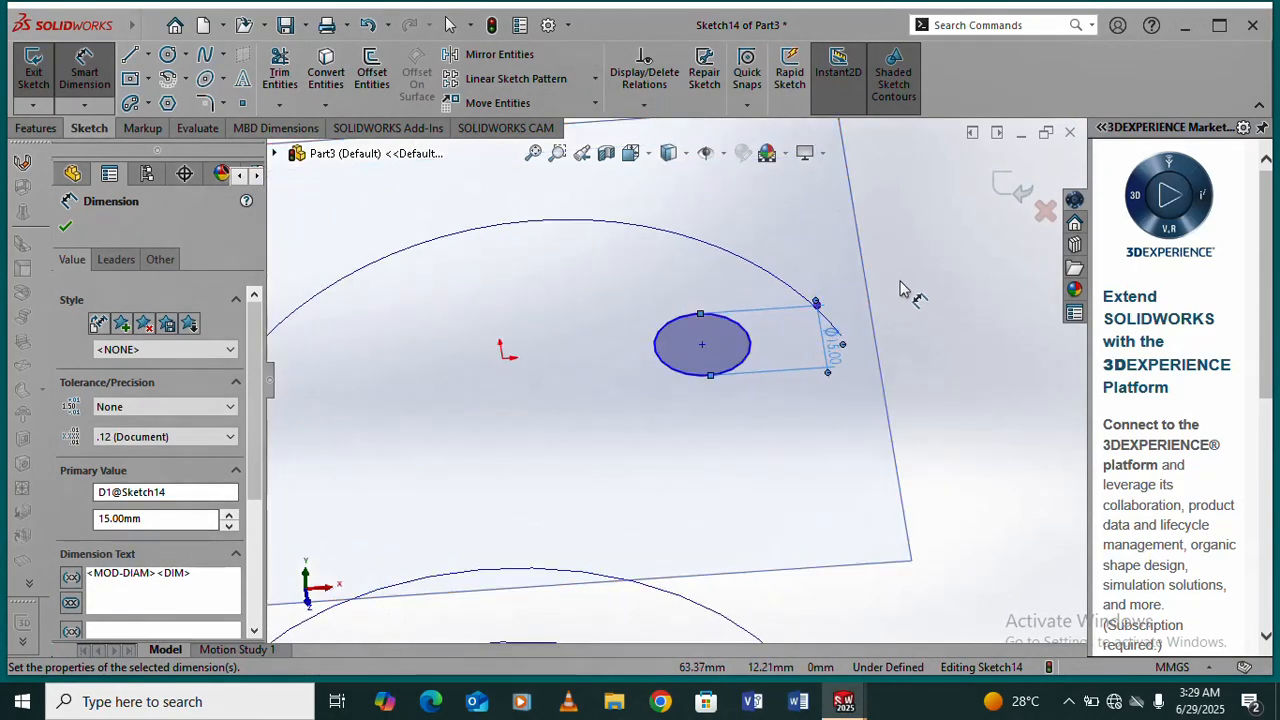
right_click(909, 289)
click(950, 340)
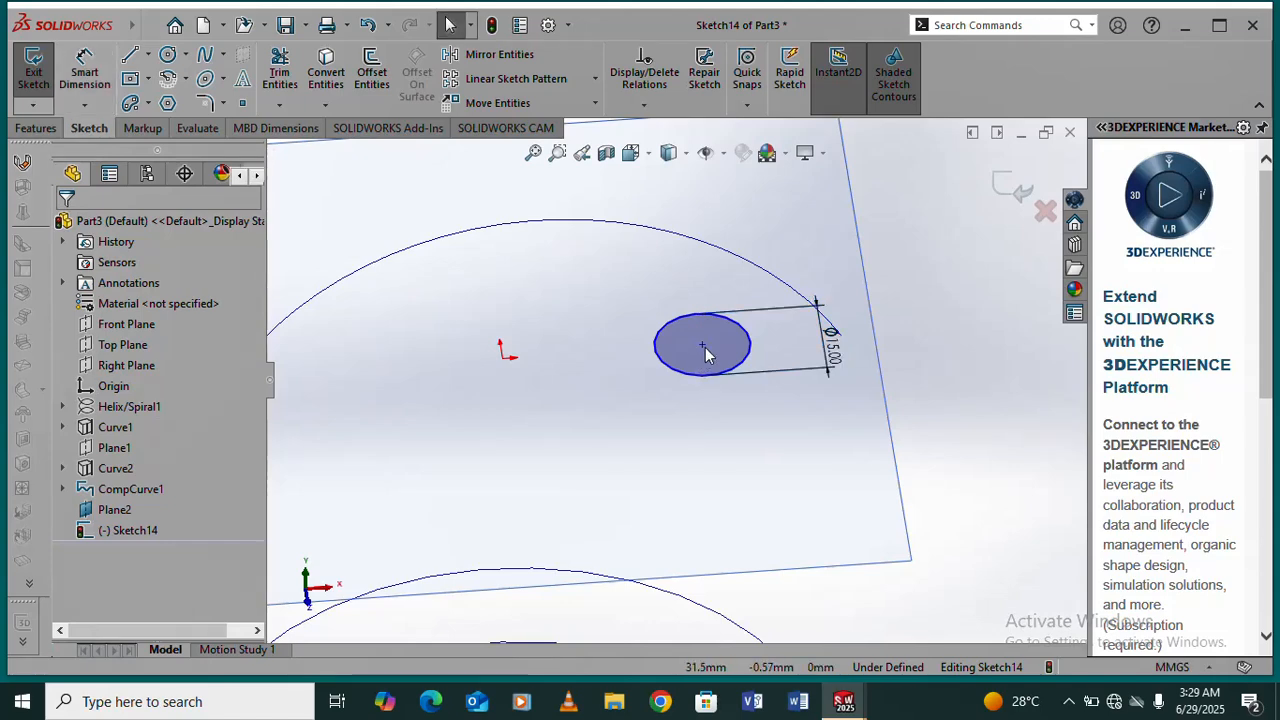
- Move the 15 mm circle's centre to the upper hook's free end and exit the sketch
click(703, 347)
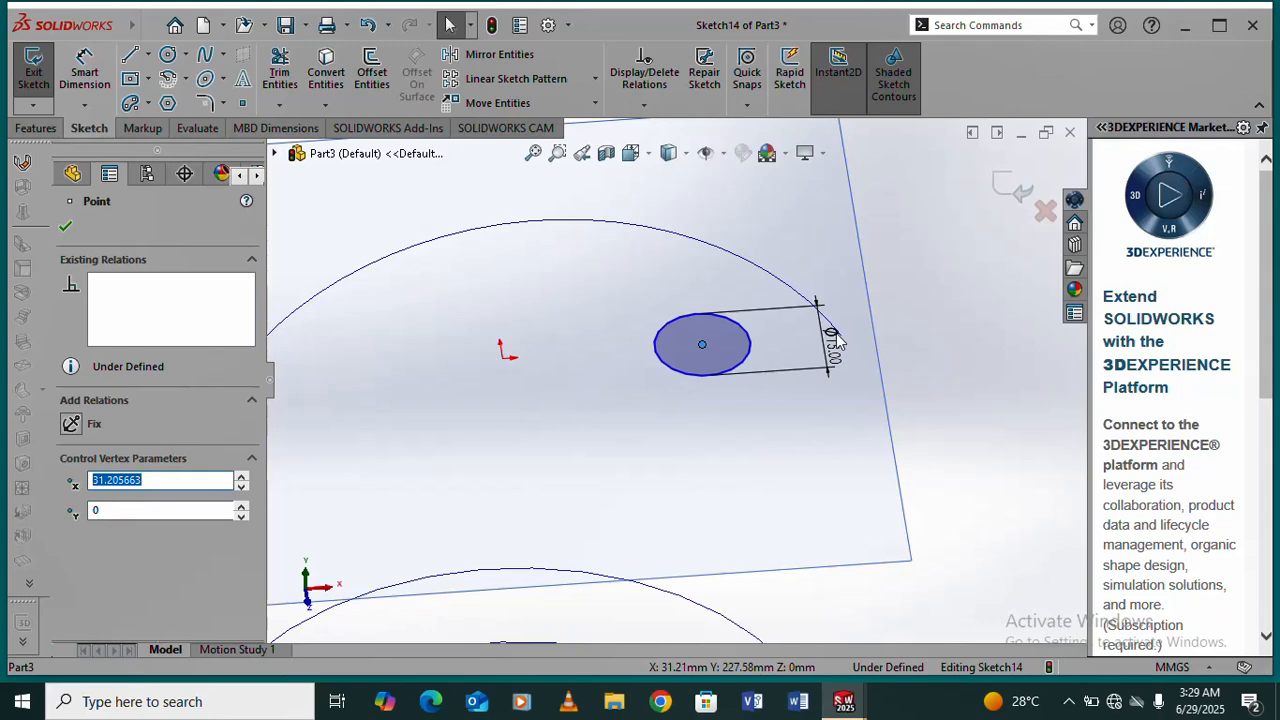
scroll(836, 342, down, 5)
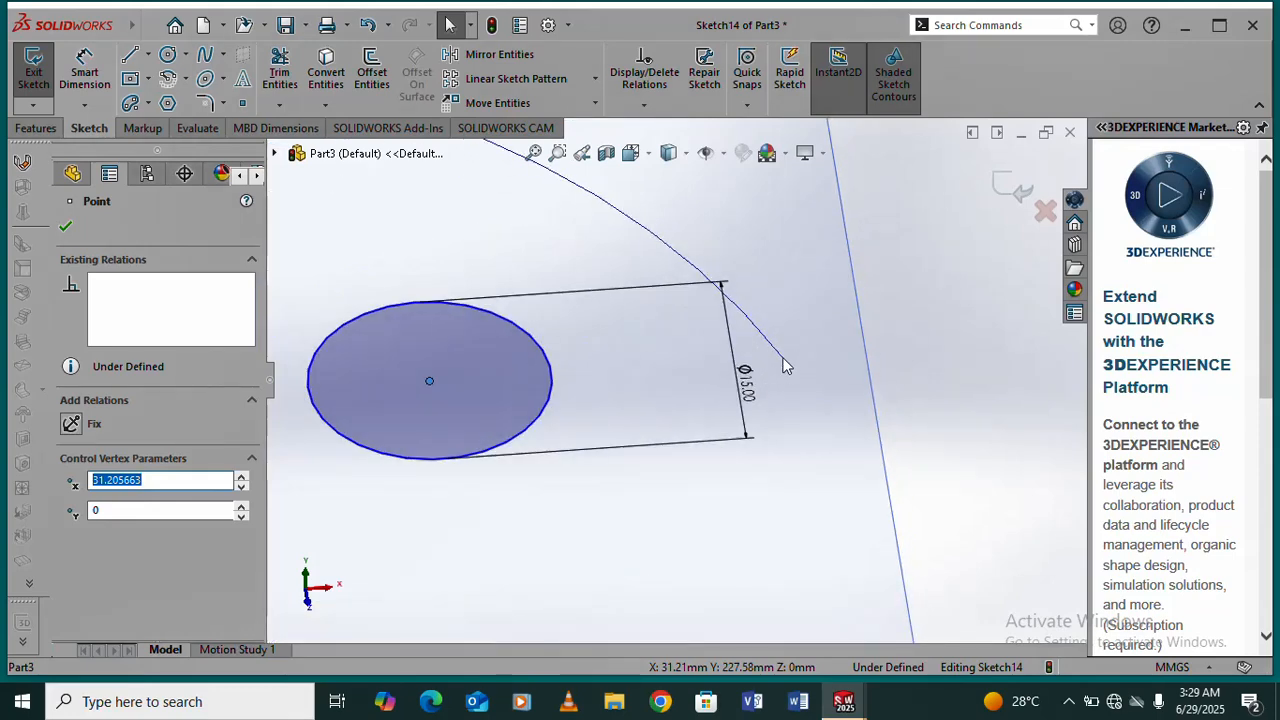
click(782, 356)
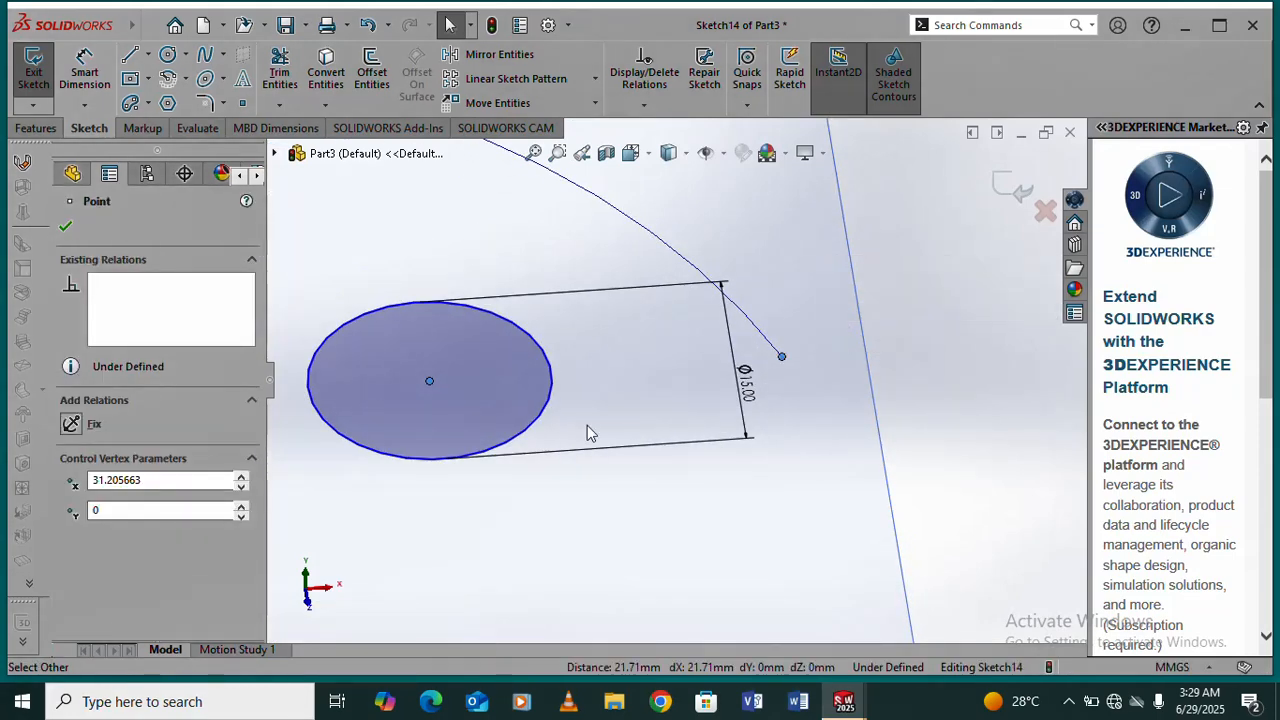
drag(427, 382, 782, 357)
click(975, 383)
scroll(920, 388, up, 4)
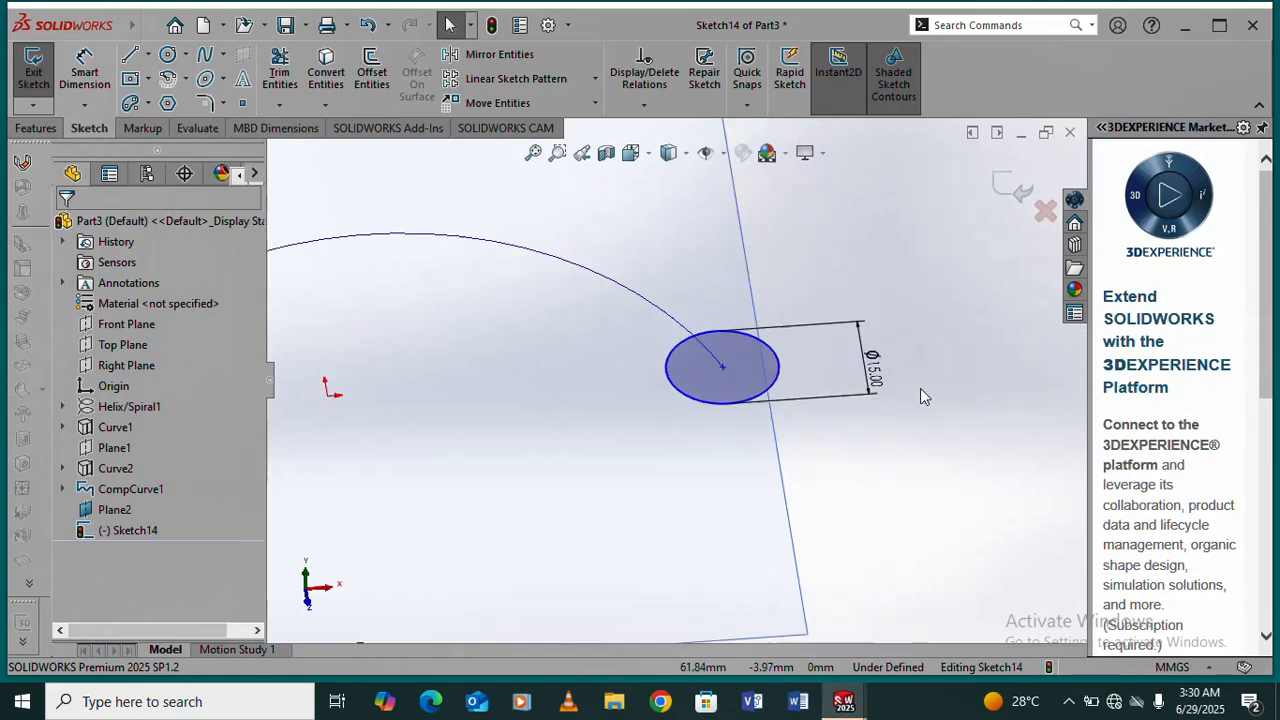
scroll(757, 455, down, 1)
mouse_move(752, 455)
middle_down()
mouse_move(707, 334)
mouse_move(757, 414)
mouse_move(672, 343)
middle_up()
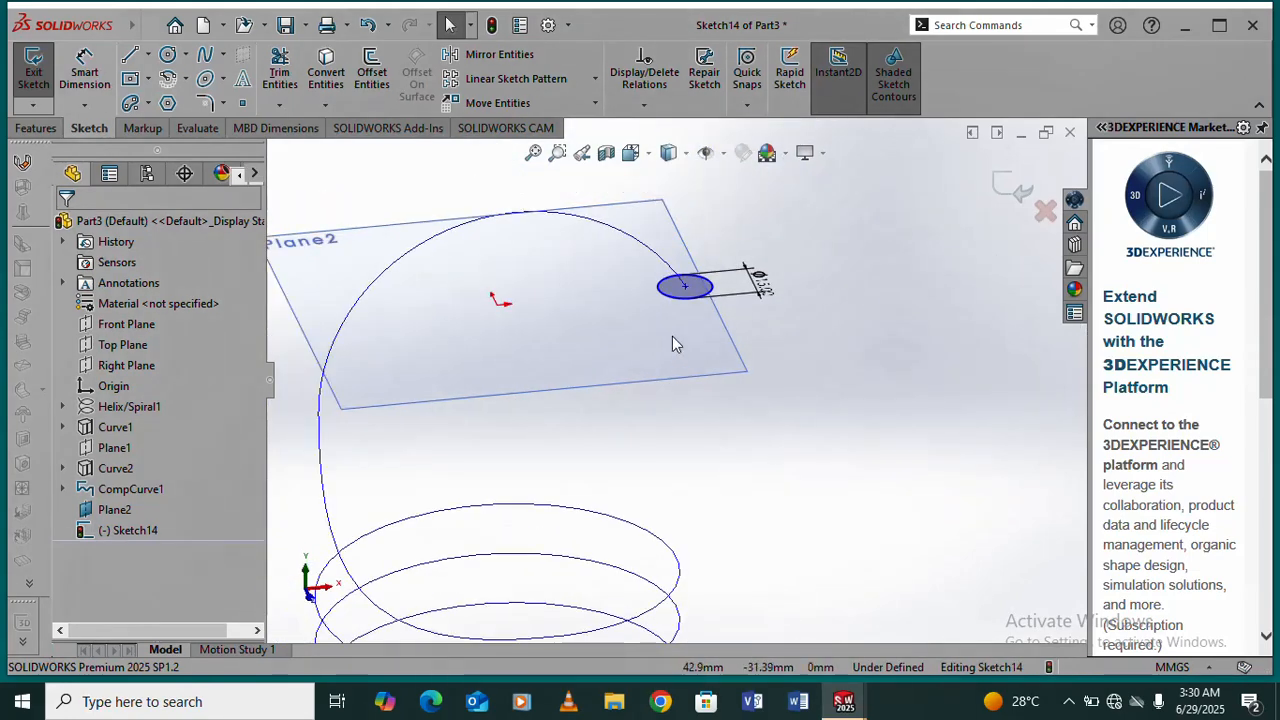
click(1000, 185)
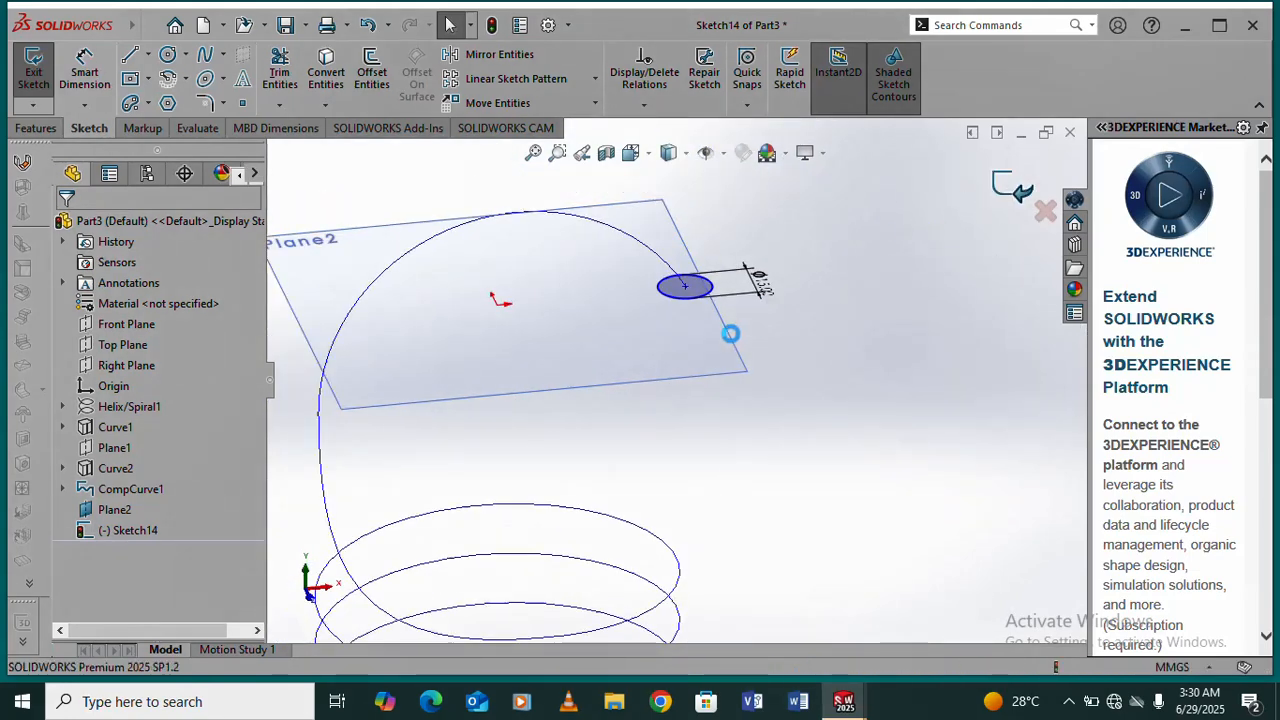
- Reopen the circle sketch and shift the circle's centre onto the exact end point of the hook curve
scroll(690, 300, down, 3)
scroll(700, 300, up, 1)
scroll(704, 300, down, 5)
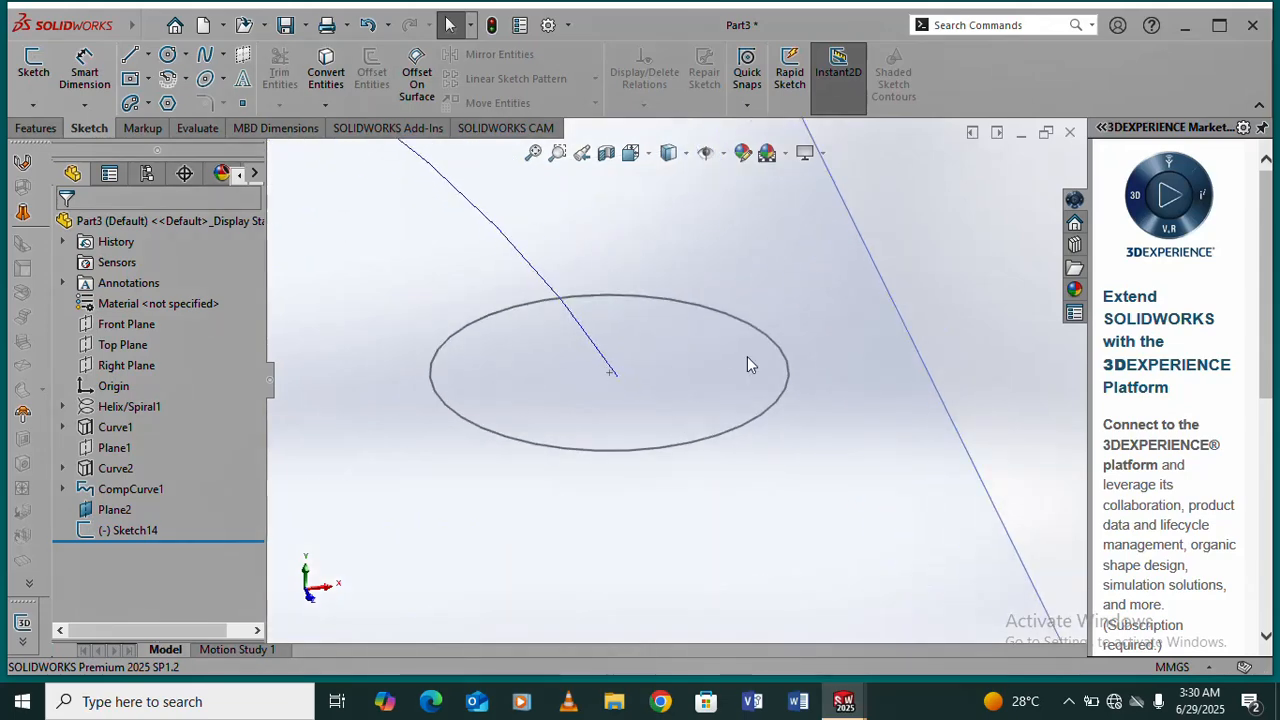
click(715, 438)
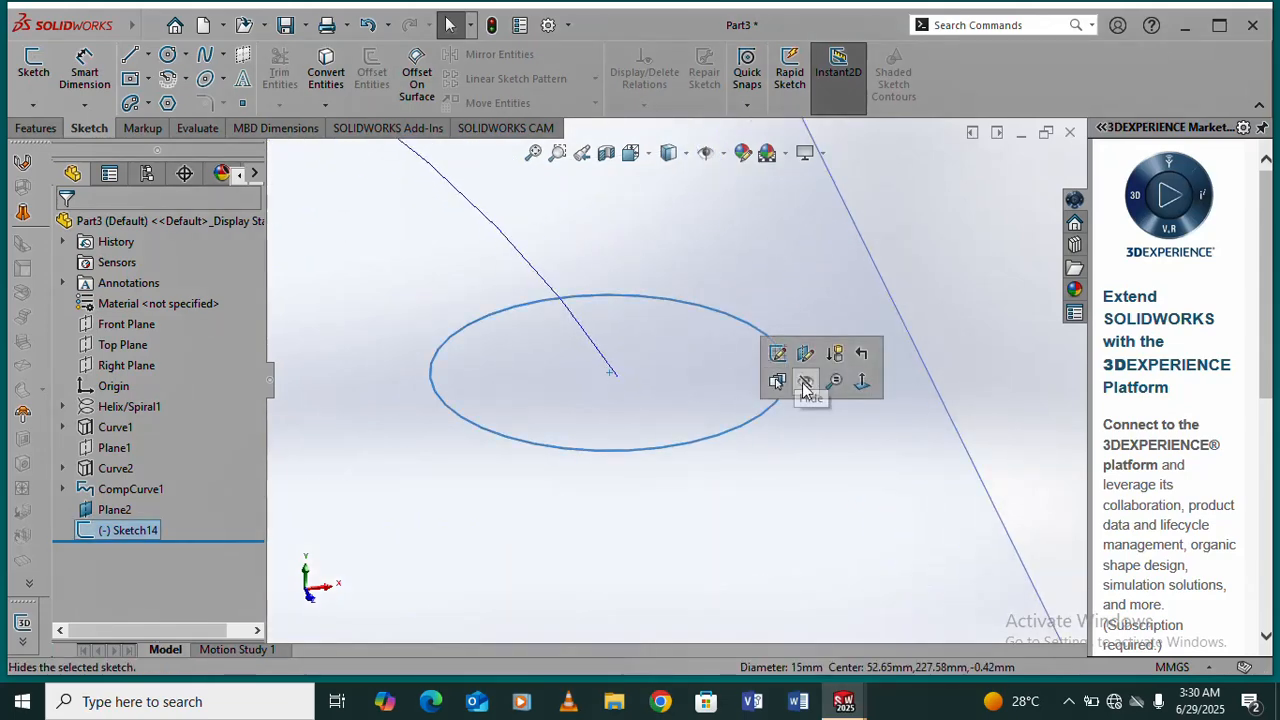
click(778, 356)
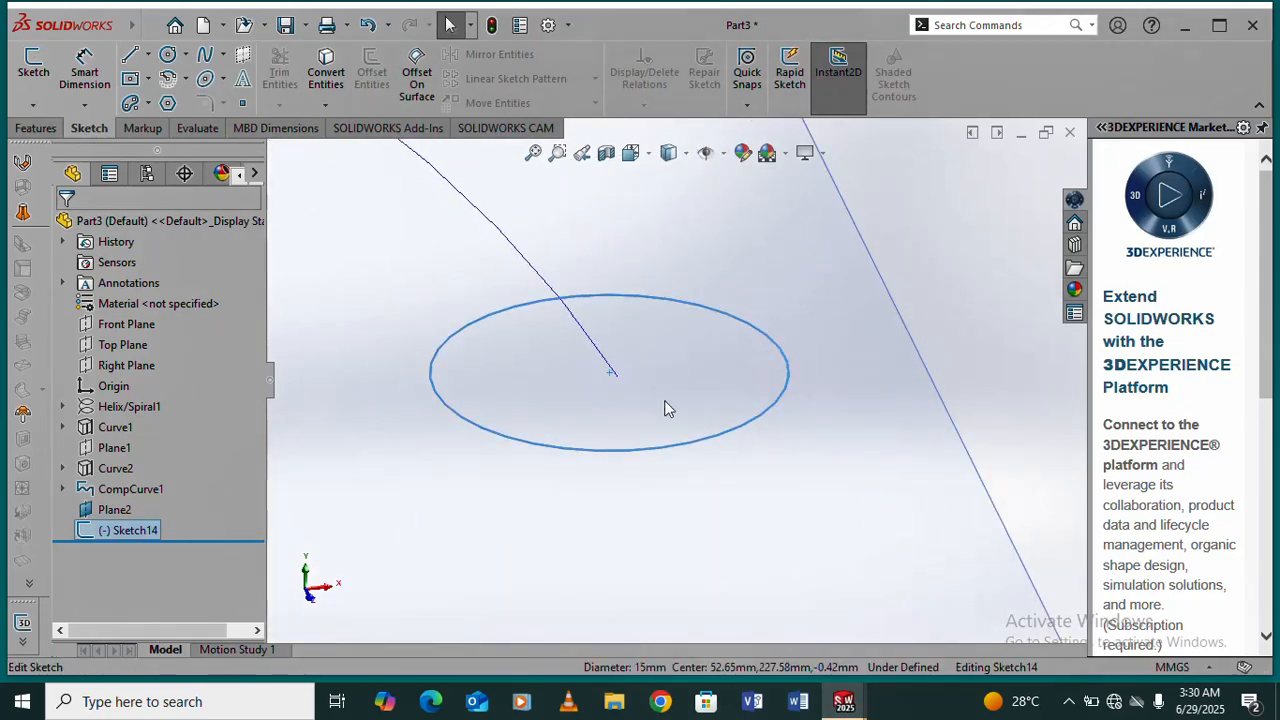
scroll(614, 370, down, 3)
click(614, 368)
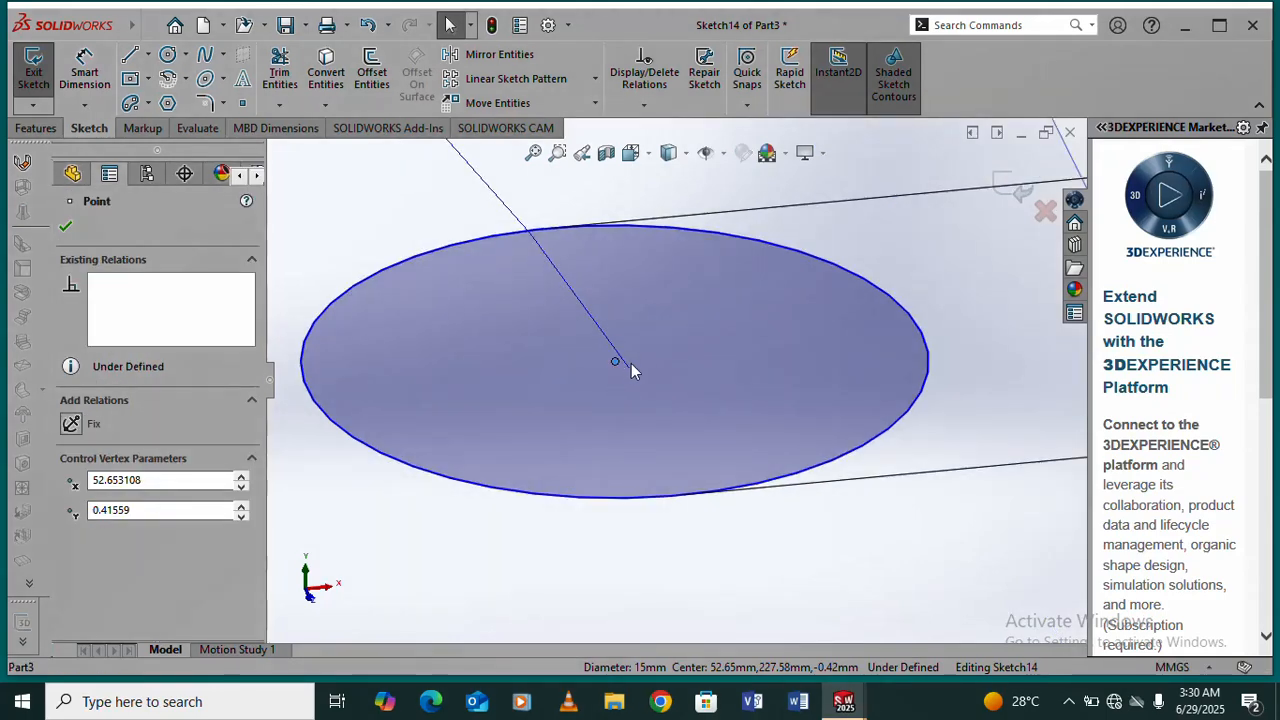
mouse_move(631, 363)
mouse_down()
mouse_move(634, 378)
mouse_move(628, 366)
mouse_up()
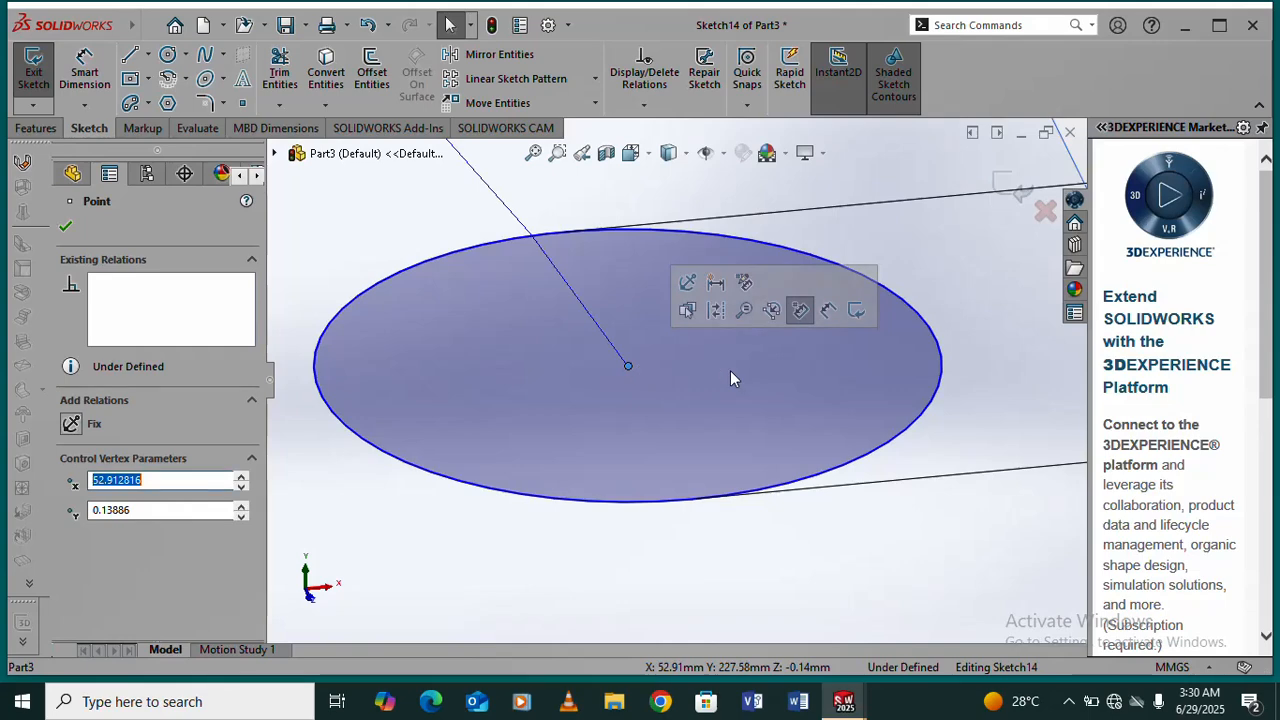
- Check the circle's centre against the upper hook's end point and exit the profile sketch
click(711, 392)
scroll(674, 384, down, 3)
scroll(675, 381, up, 8)
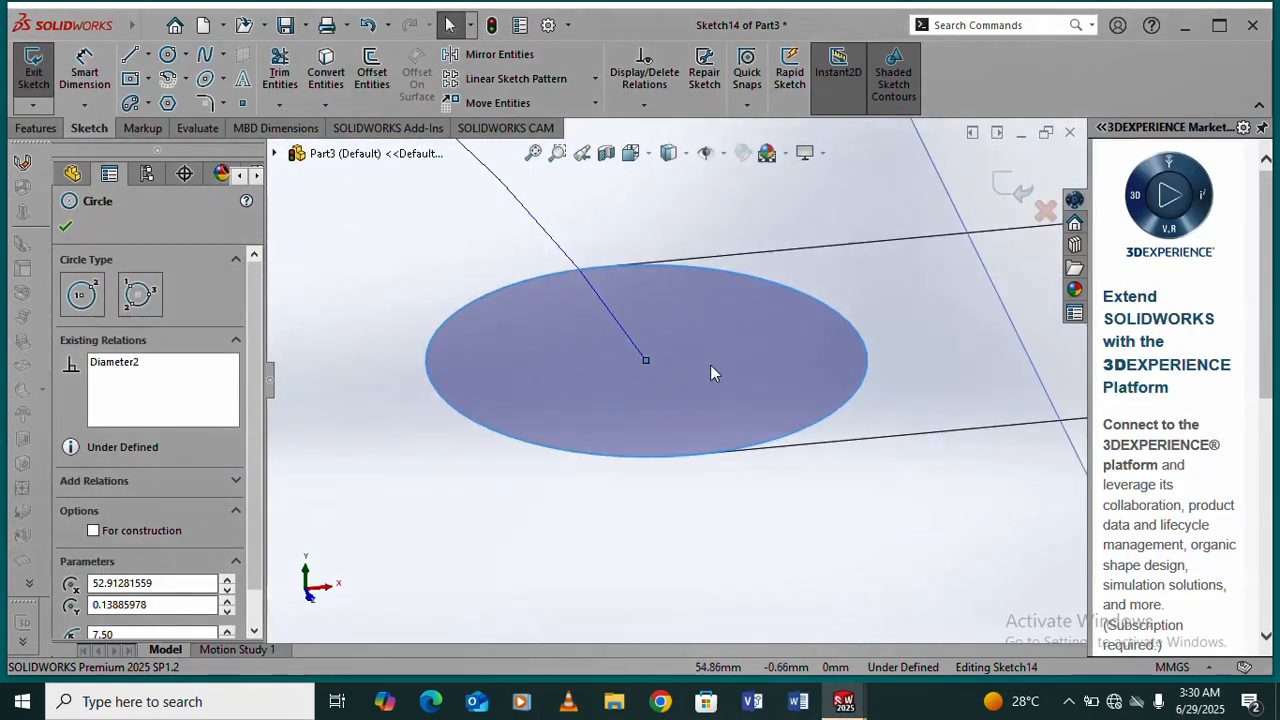
click(1018, 189)
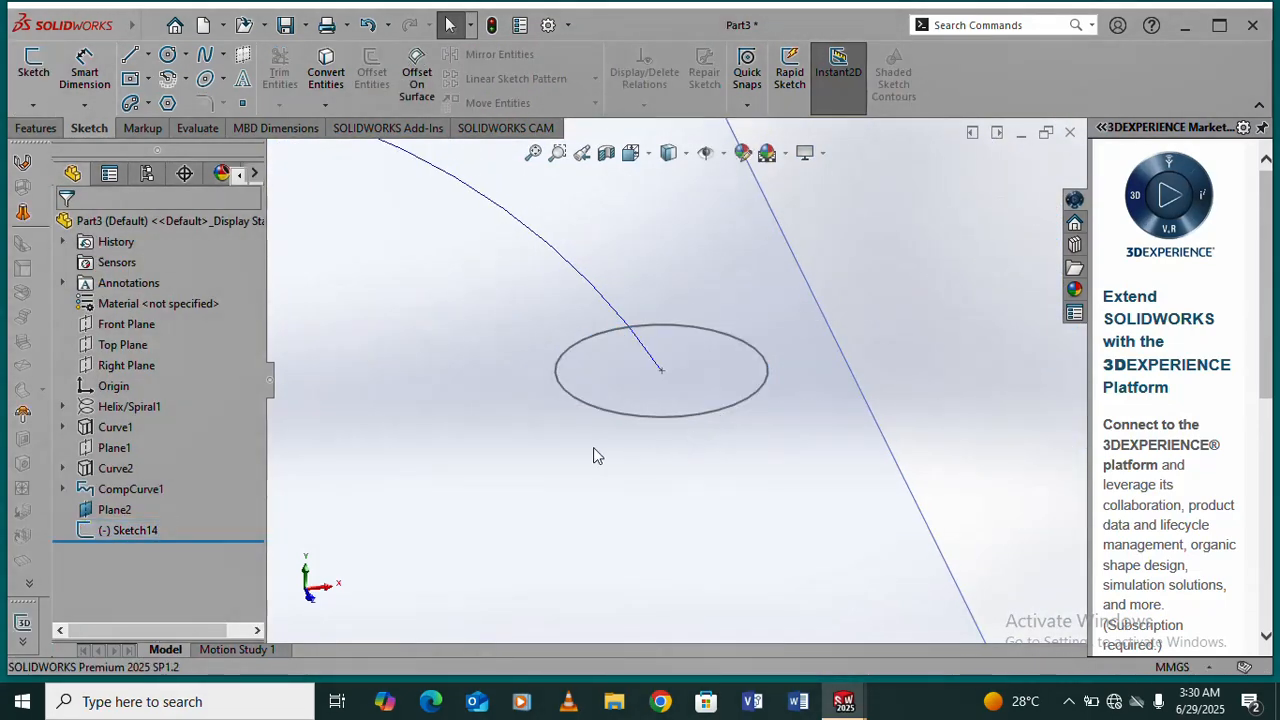
- Create a Swept Boss/Base using the 15 mm circle sketch as profile and the composite curve as path
scroll(600, 445, up, 8)
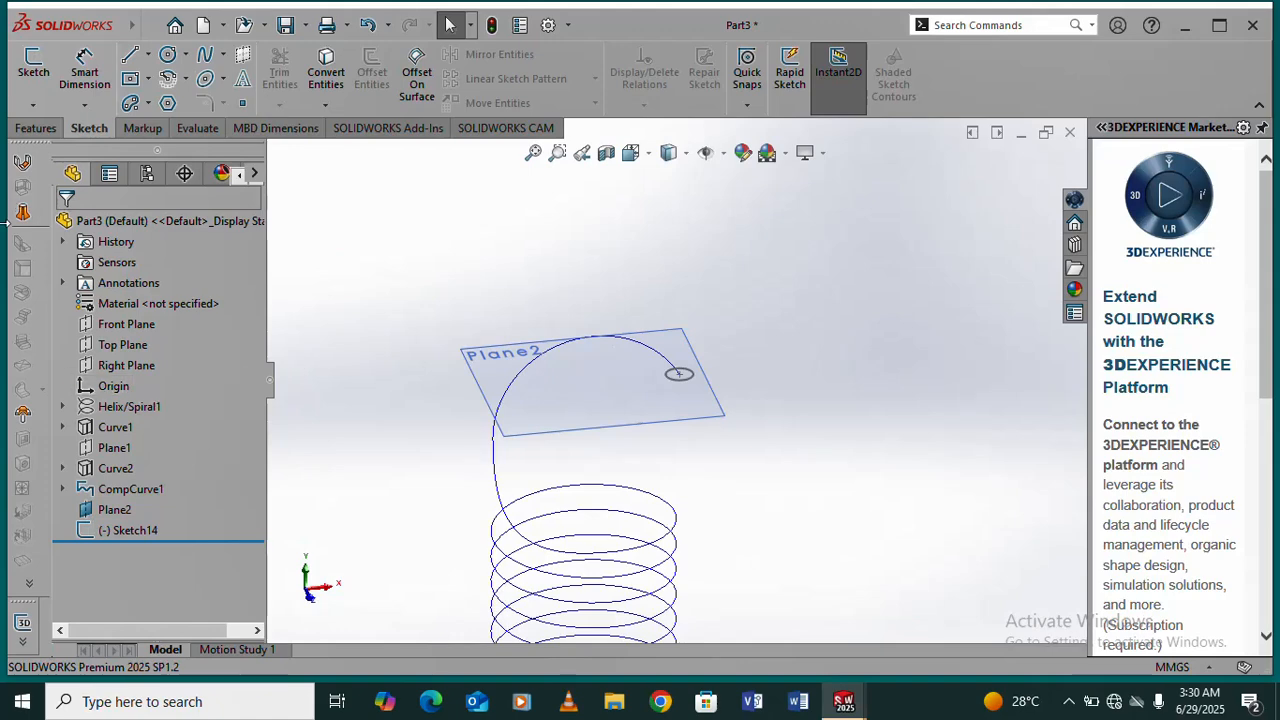
click(30, 128)
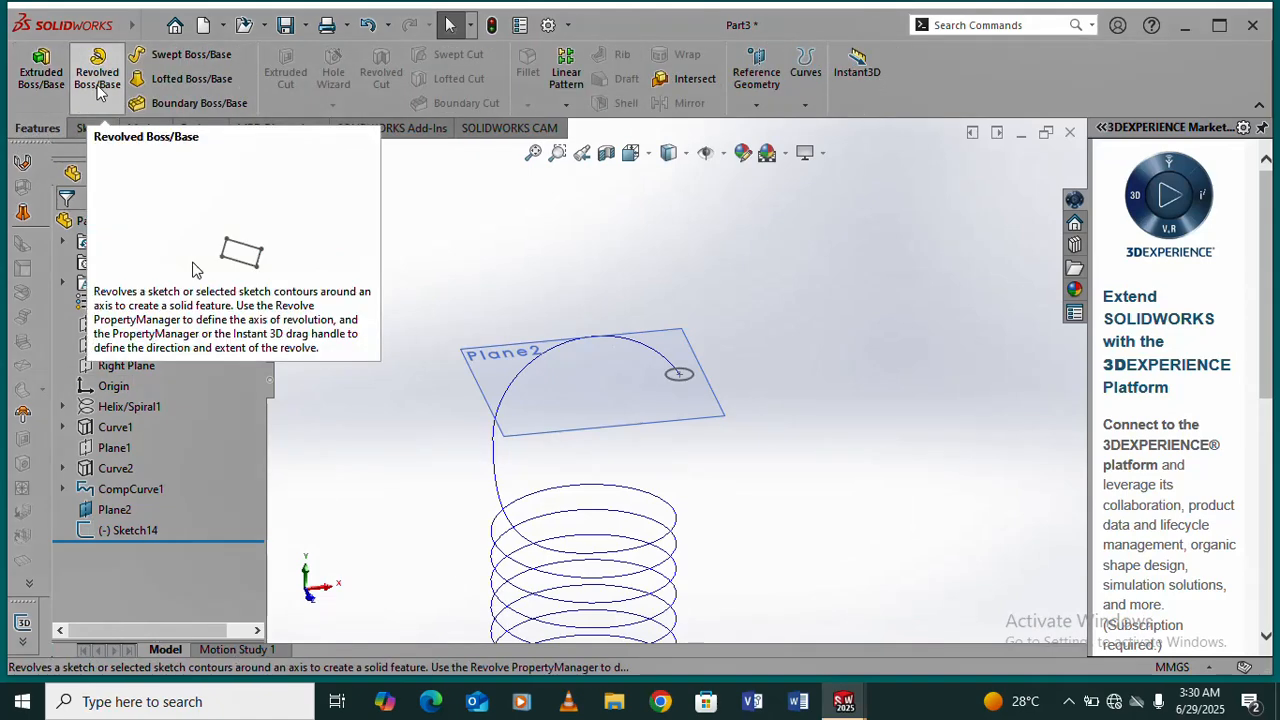
click(166, 58)
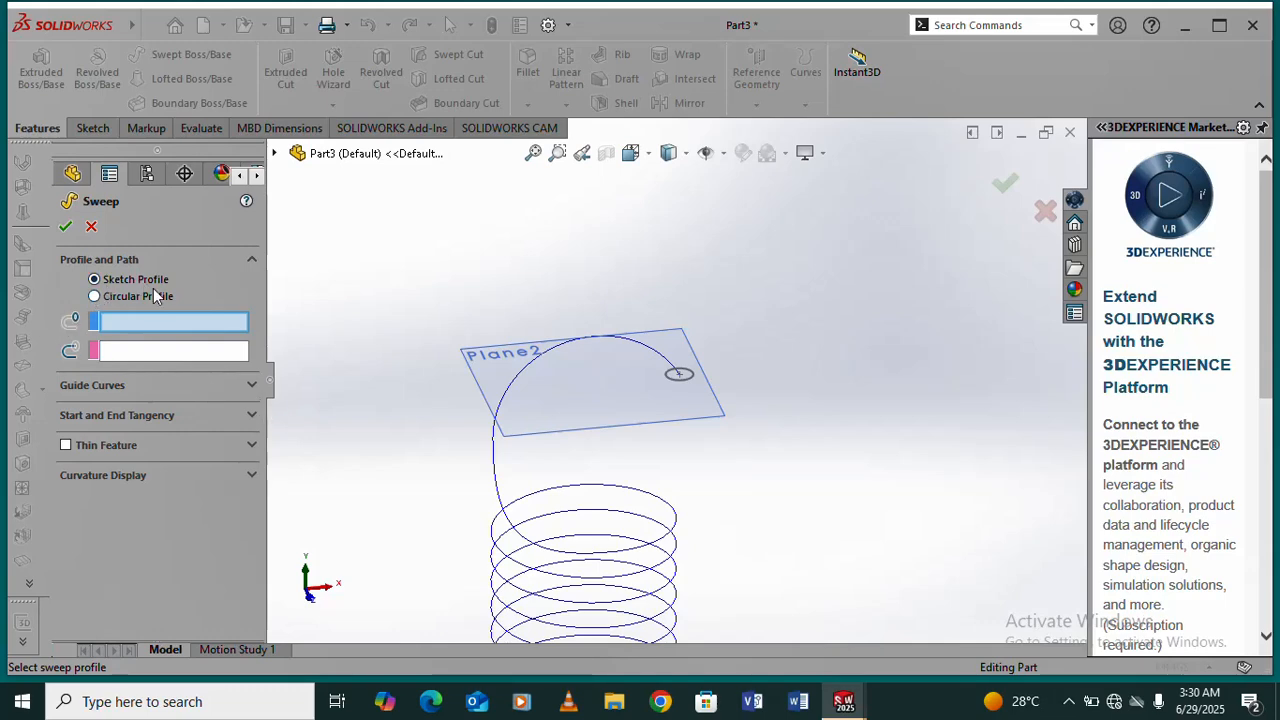
click(690, 379)
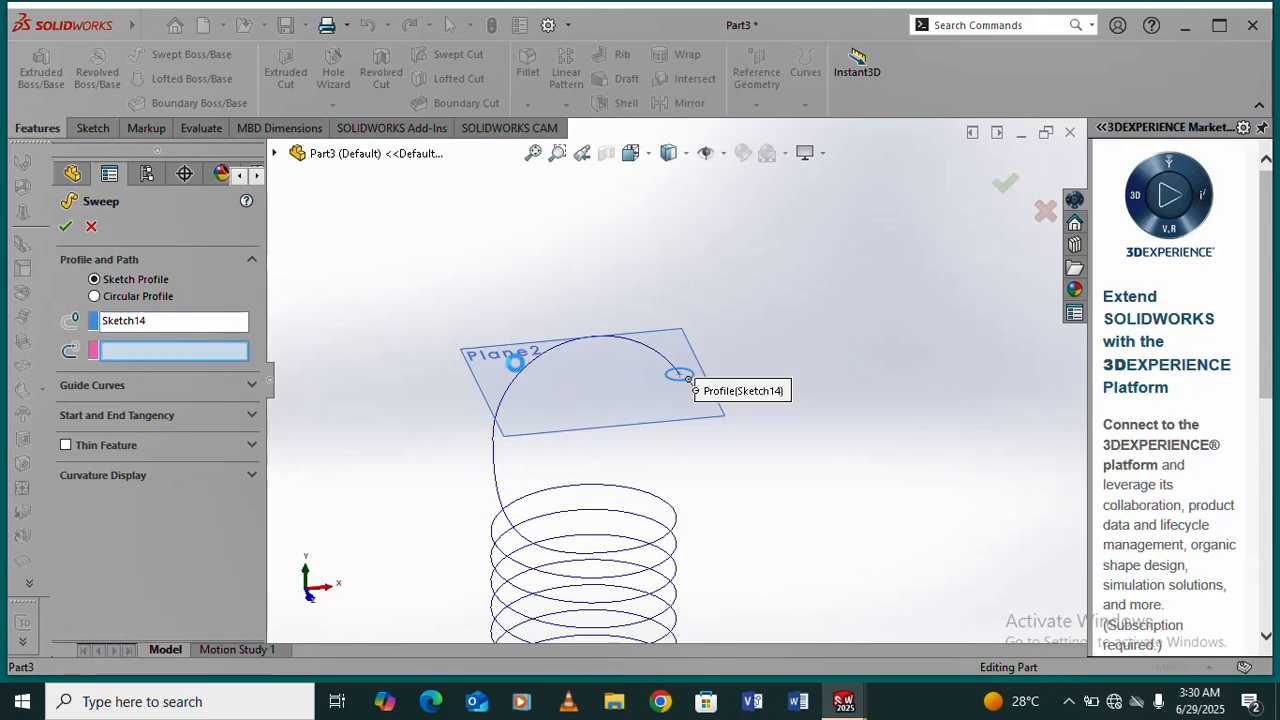
scroll(642, 518, up, 6)
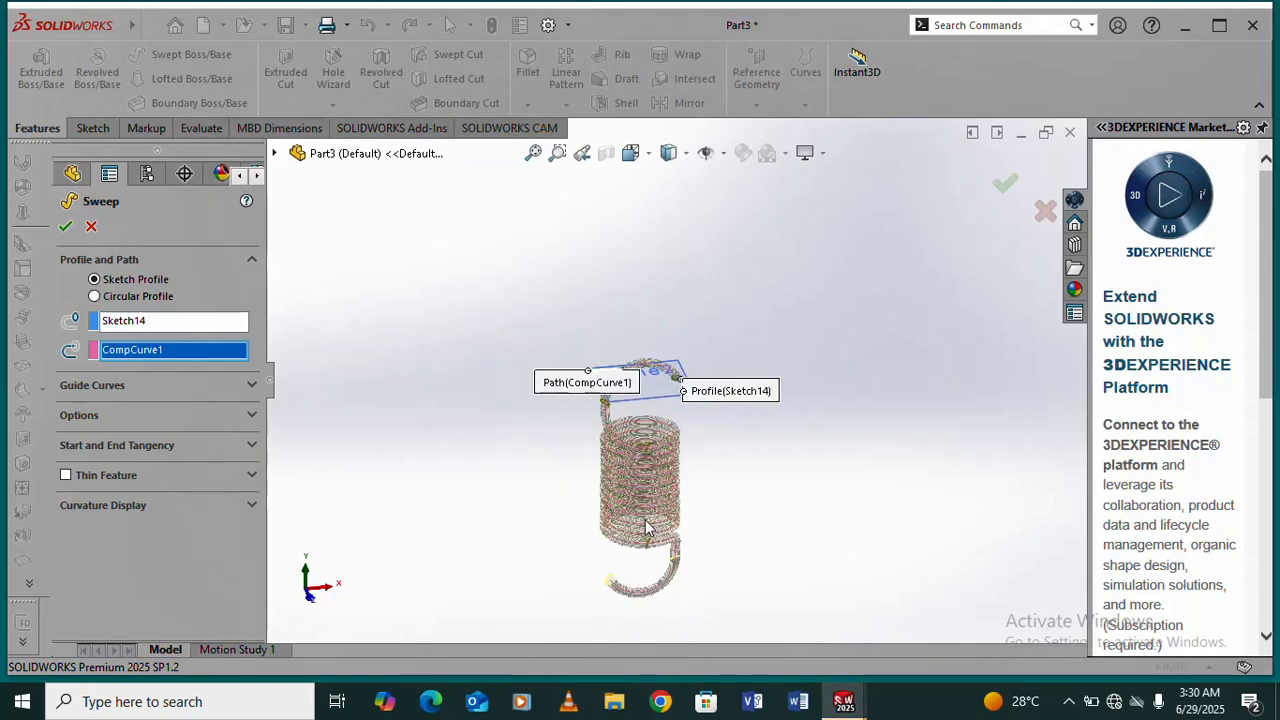
scroll(641, 516, down, 4)
scroll(642, 521, down, 2)
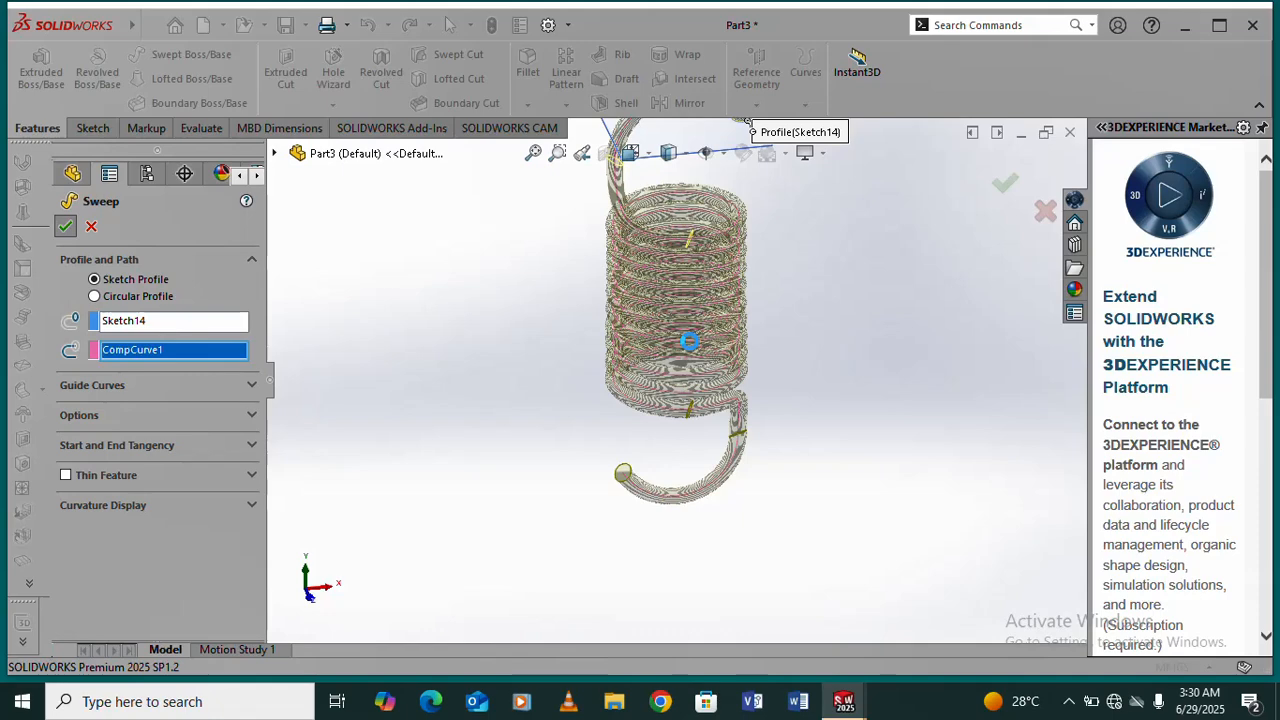
key(Return)
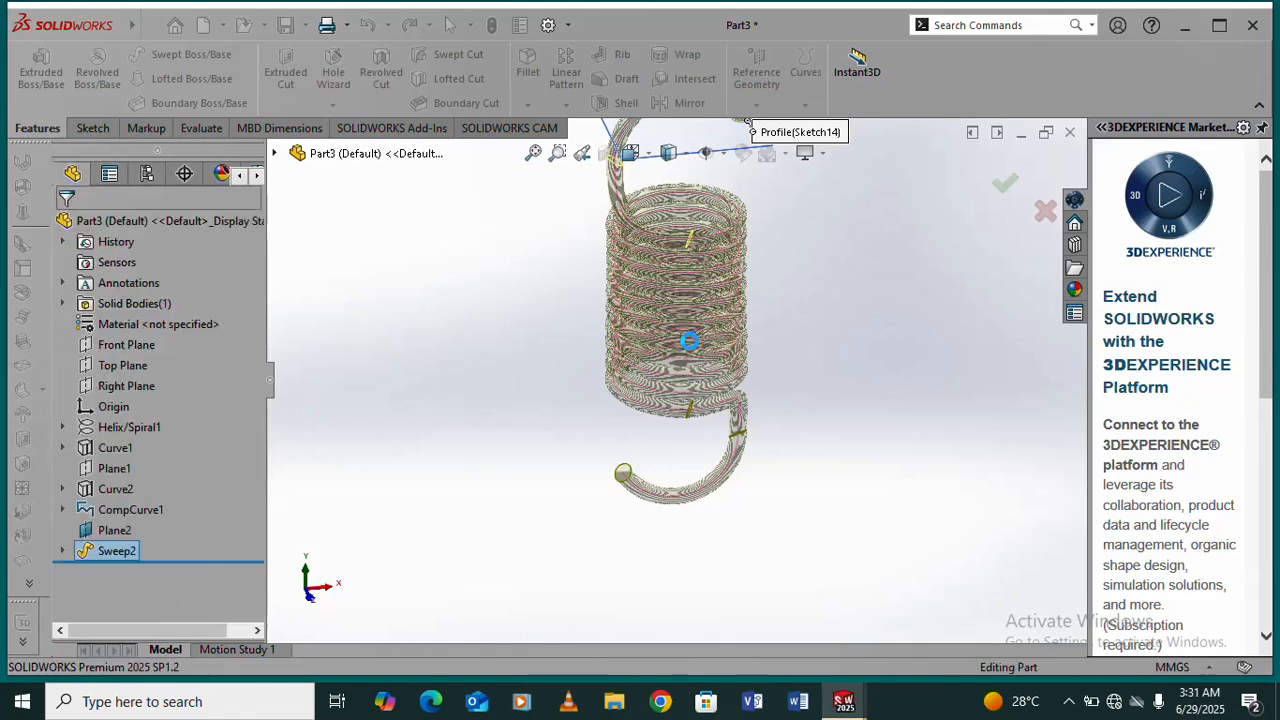
- Hide the reference plane at the upper hook and the composite curve running through the spring
scroll(688, 309, down, 3)
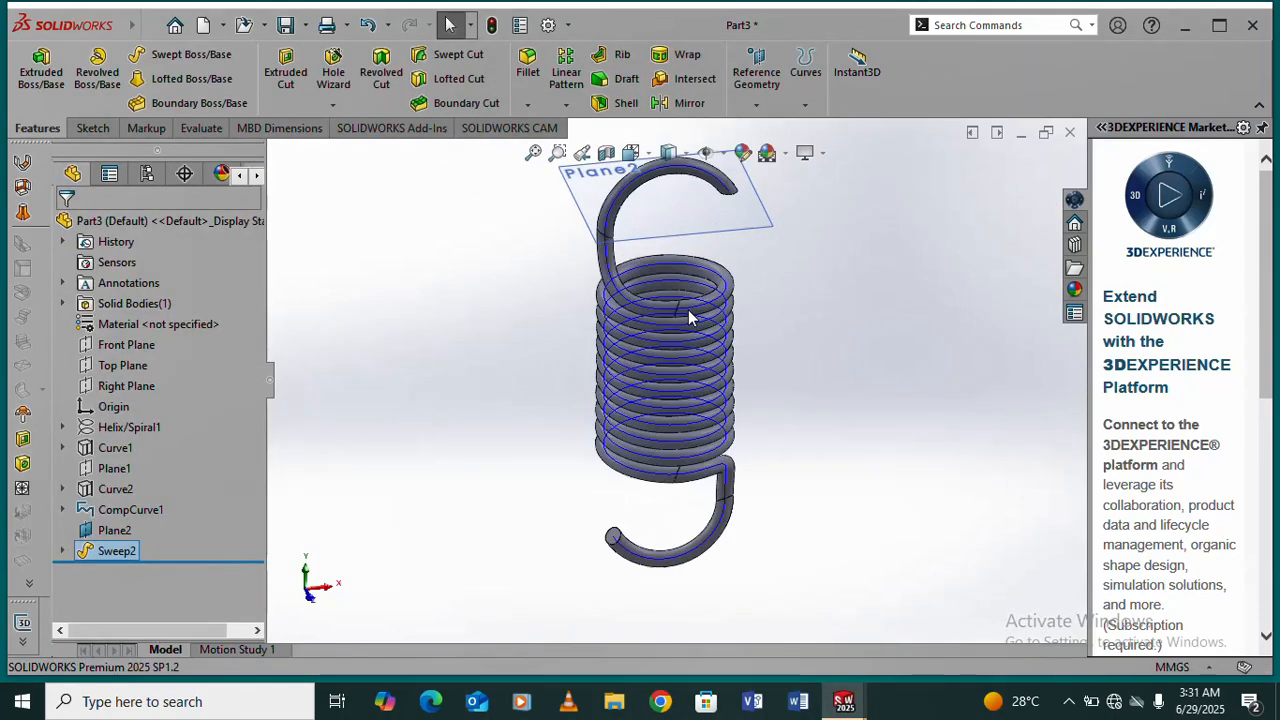
middle_drag(688, 309, 725, 240)
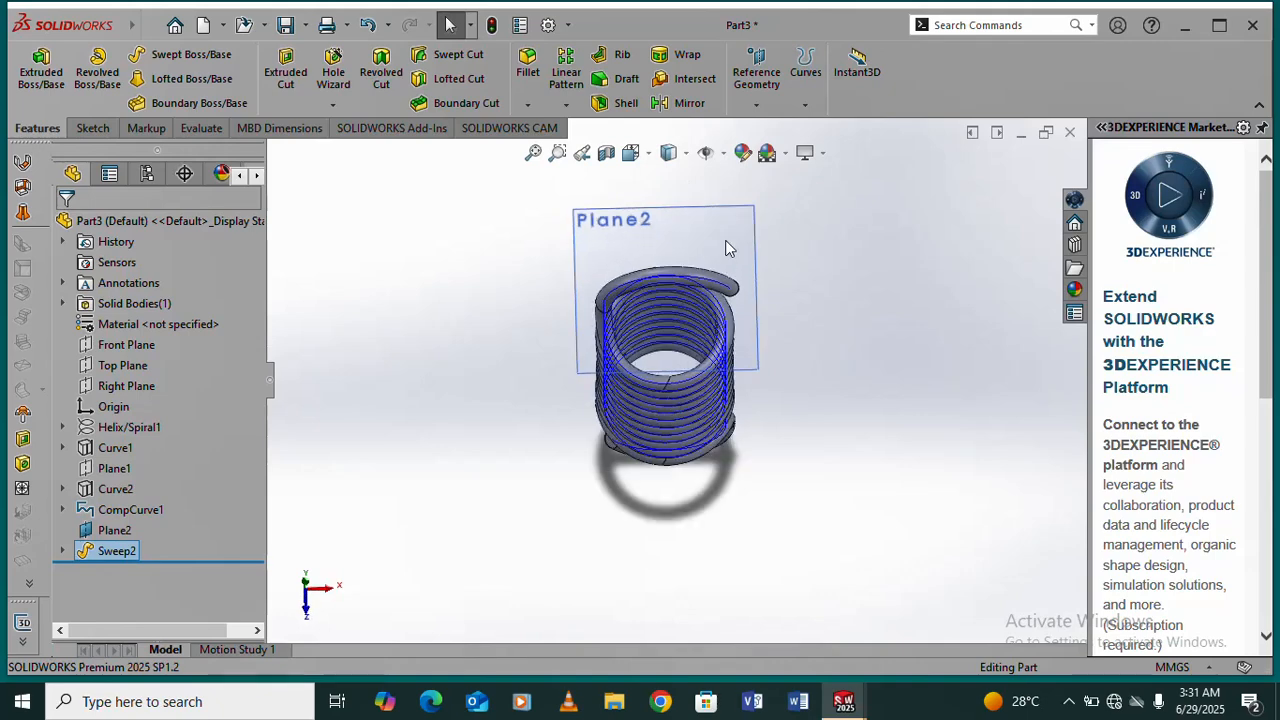
click(728, 242)
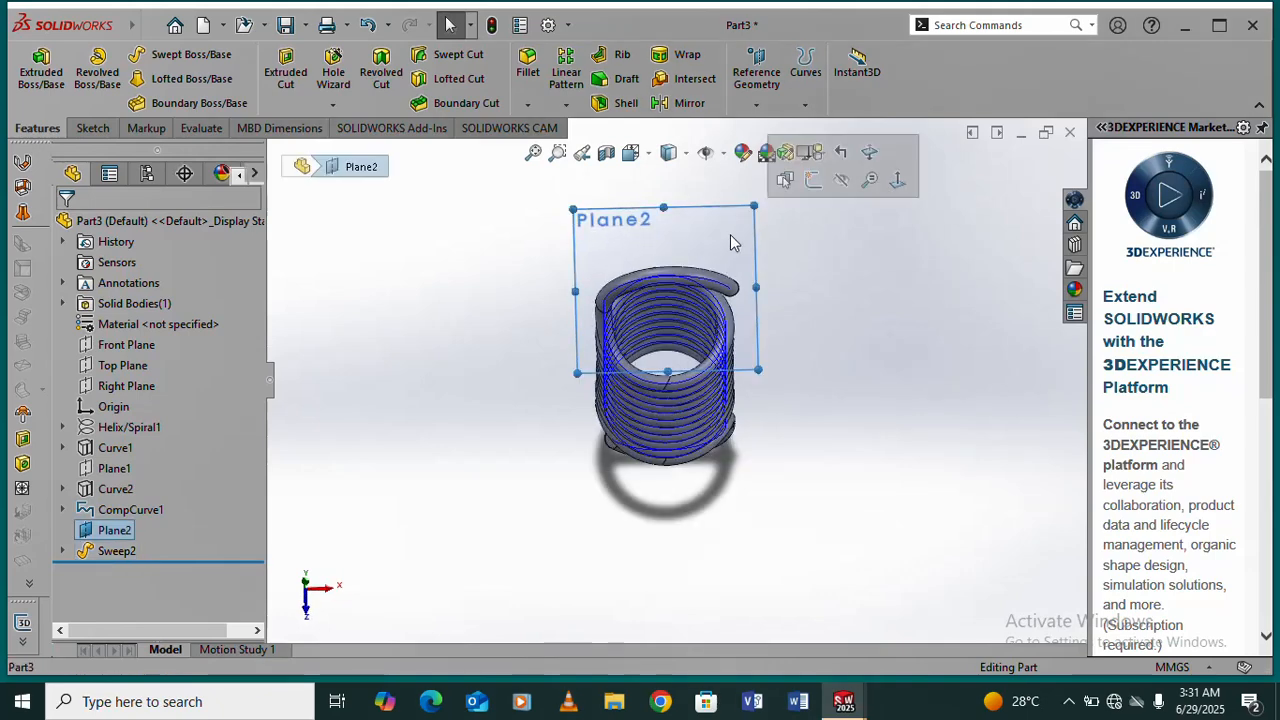
click(842, 181)
middle_drag(679, 402, 690, 305)
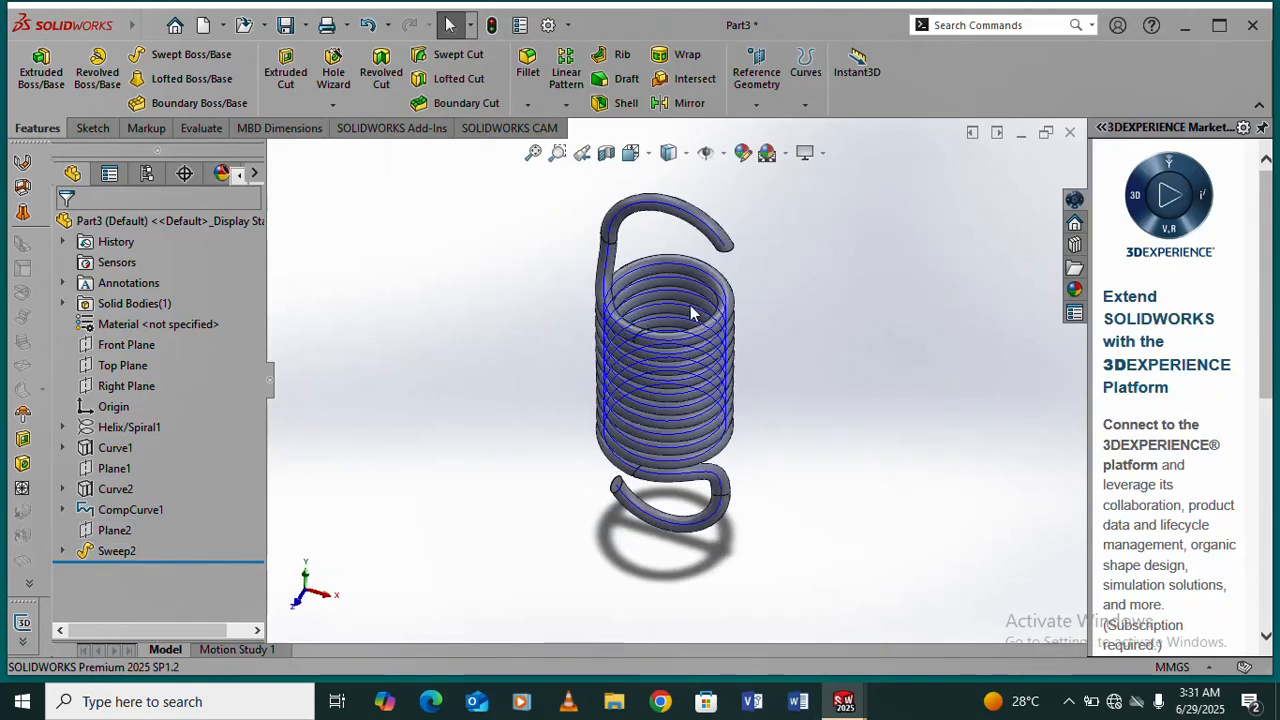
scroll(690, 305, down, 3)
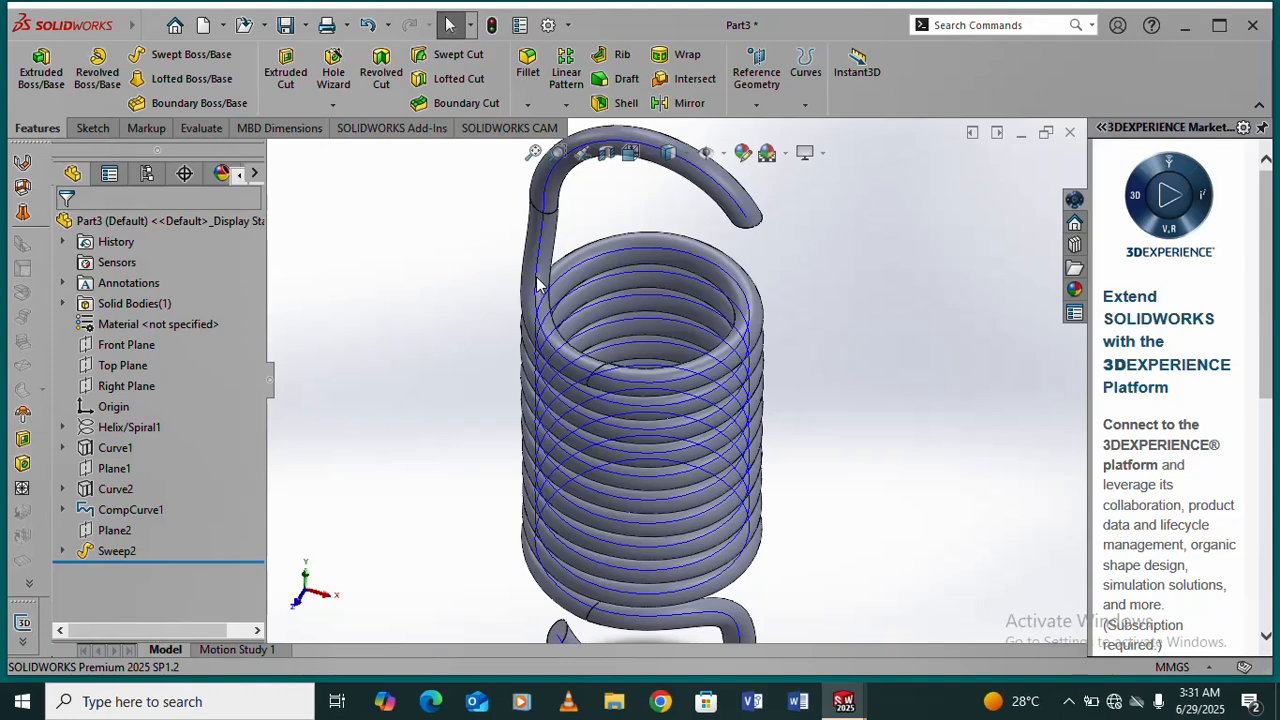
click(537, 283)
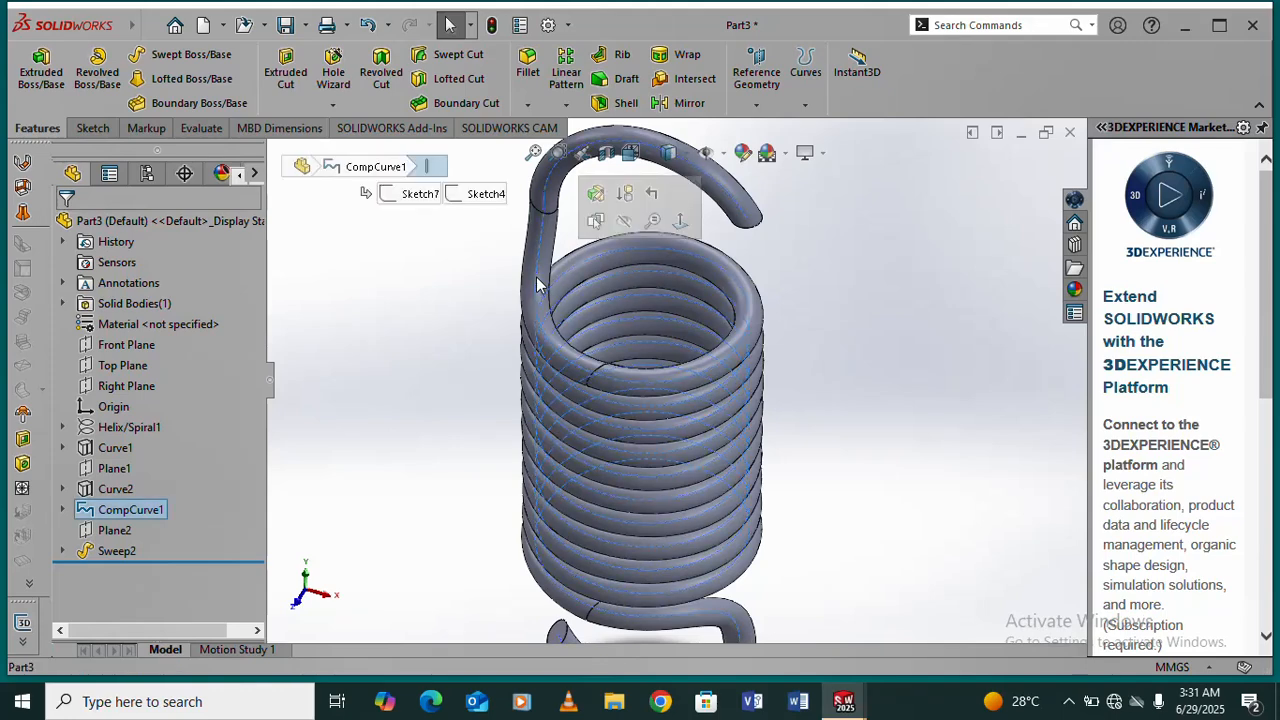
click(623, 220)
- Examine the swept spring's coils and both hook ends from several angles
scroll(650, 330, up, 5)
middle_drag(665, 389, 705, 393)
scroll(663, 453, down, 3)
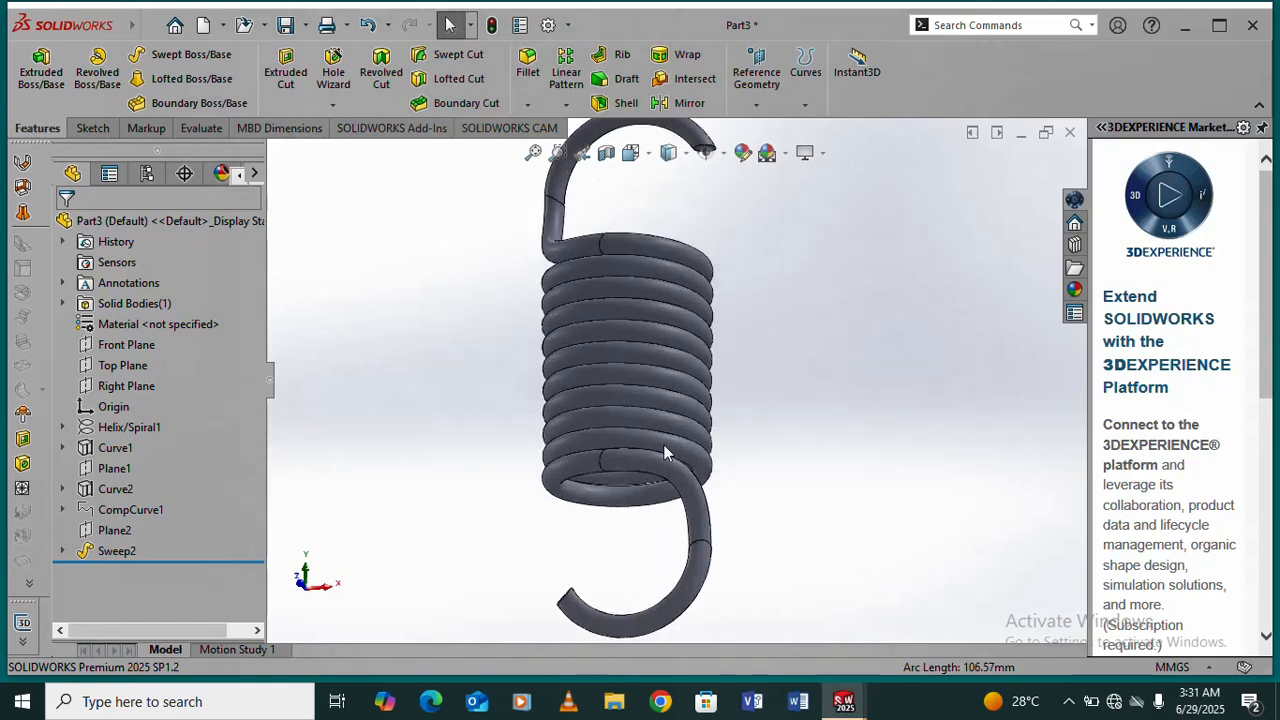
mouse_move(663, 453)
middle_down()
mouse_move(646, 266)
mouse_move(723, 351)
mouse_move(663, 445)
mouse_move(669, 461)
mouse_move(618, 411)
mouse_move(714, 546)
mouse_move(660, 477)
middle_up()
scroll(618, 411, up, 3)
scroll(593, 487, down, 5)
scroll(593, 487, down, 2)
scroll(731, 305, up, 8)
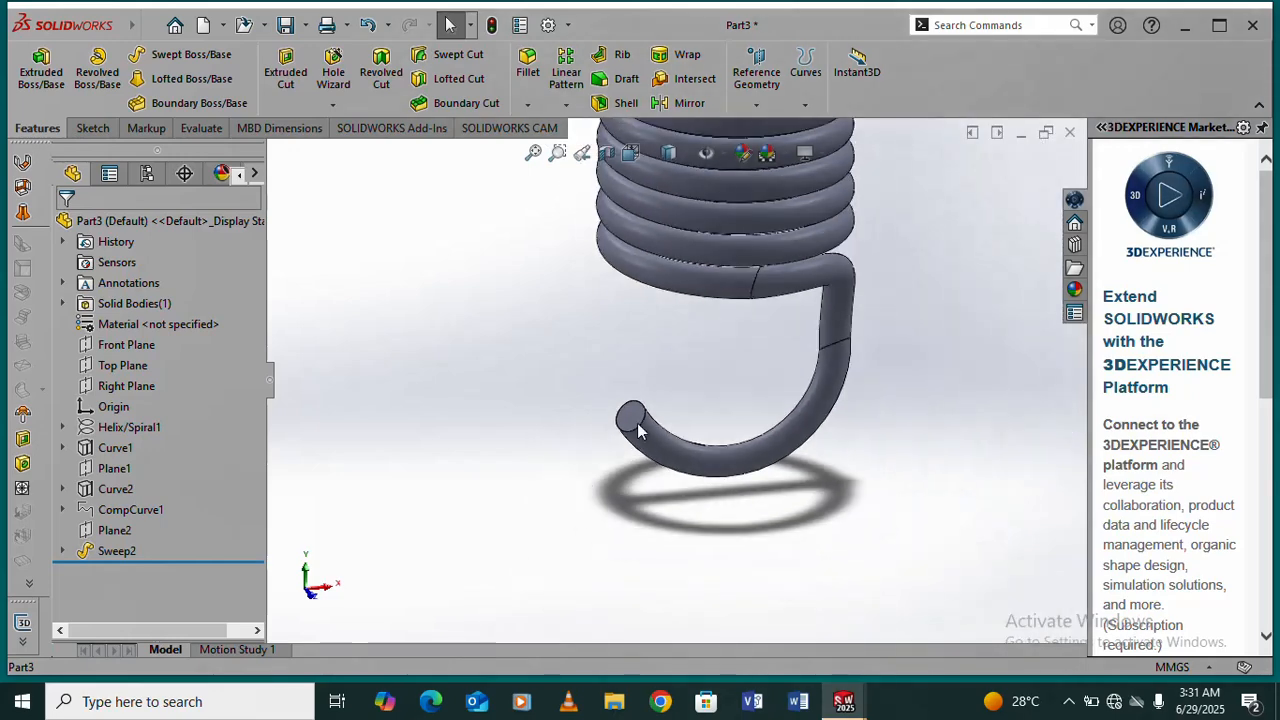
middle_drag(731, 305, 725, 210)
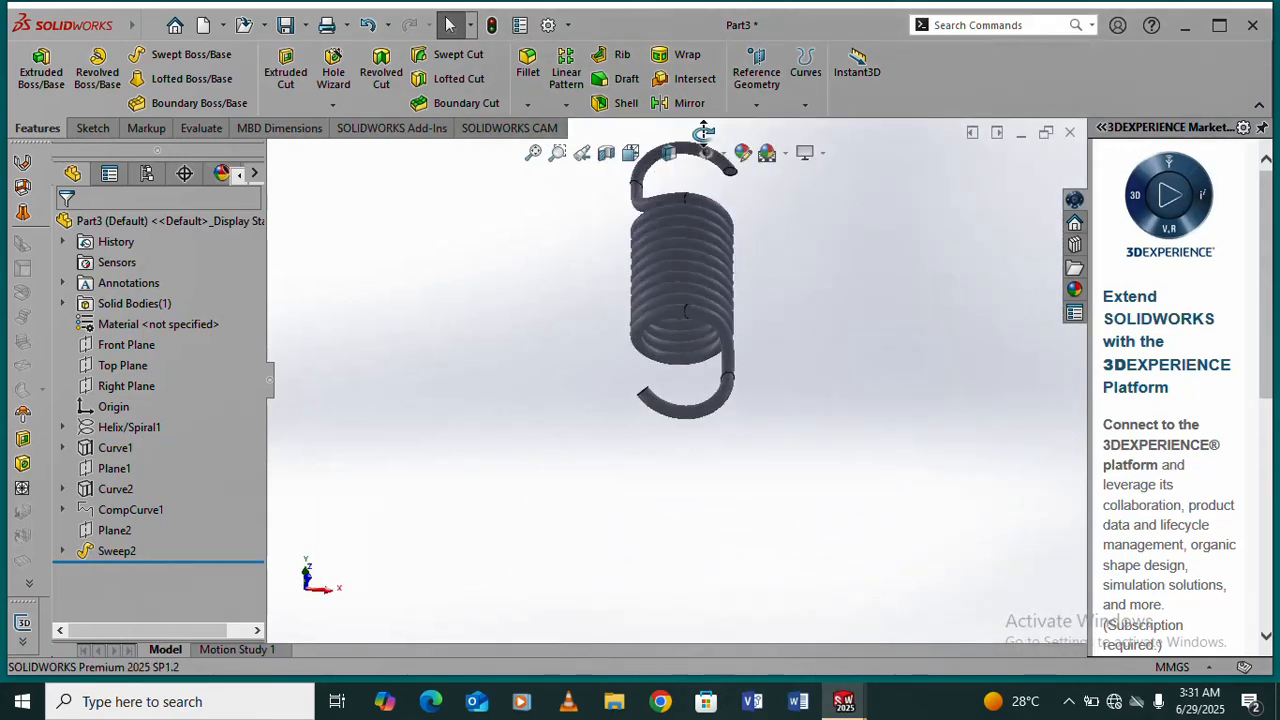
- Add a Dome feature 5 mm high to the flat end face of the upper hook
scroll(743, 200, down, 5)
scroll(658, 236, down, 2)
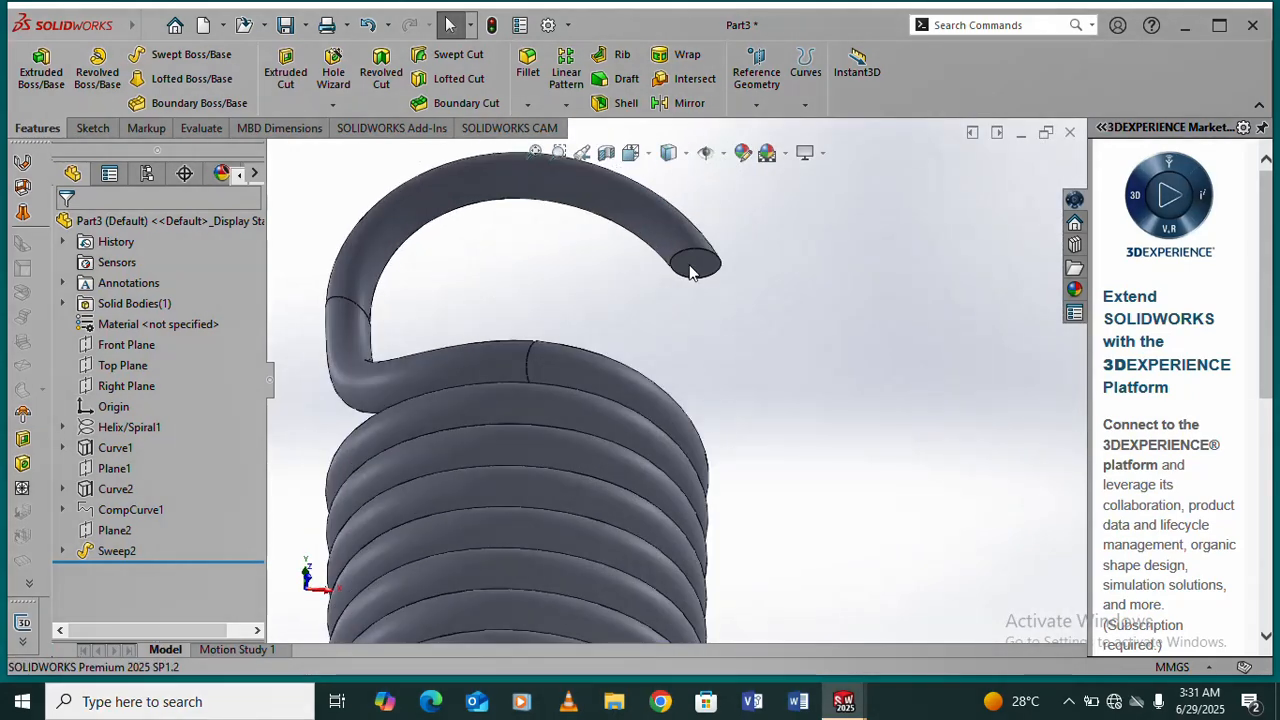
click(695, 265)
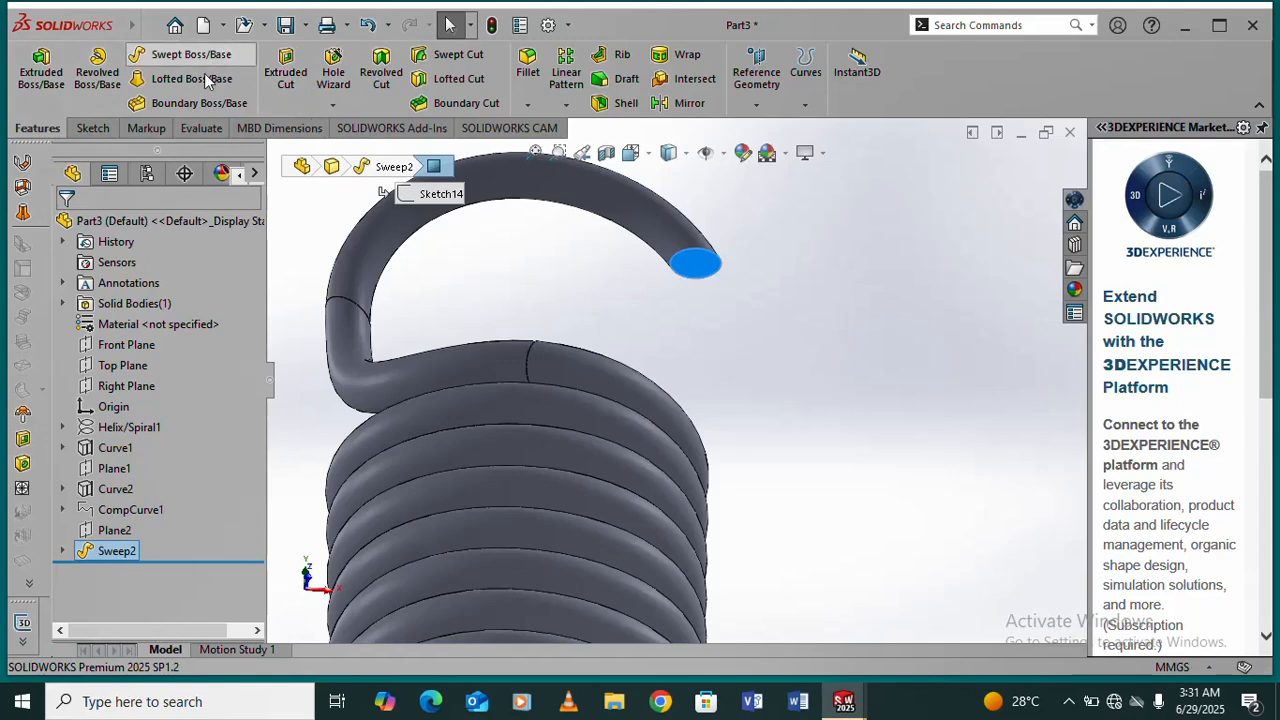
mouse_move(60, 24)
click(149, 25)
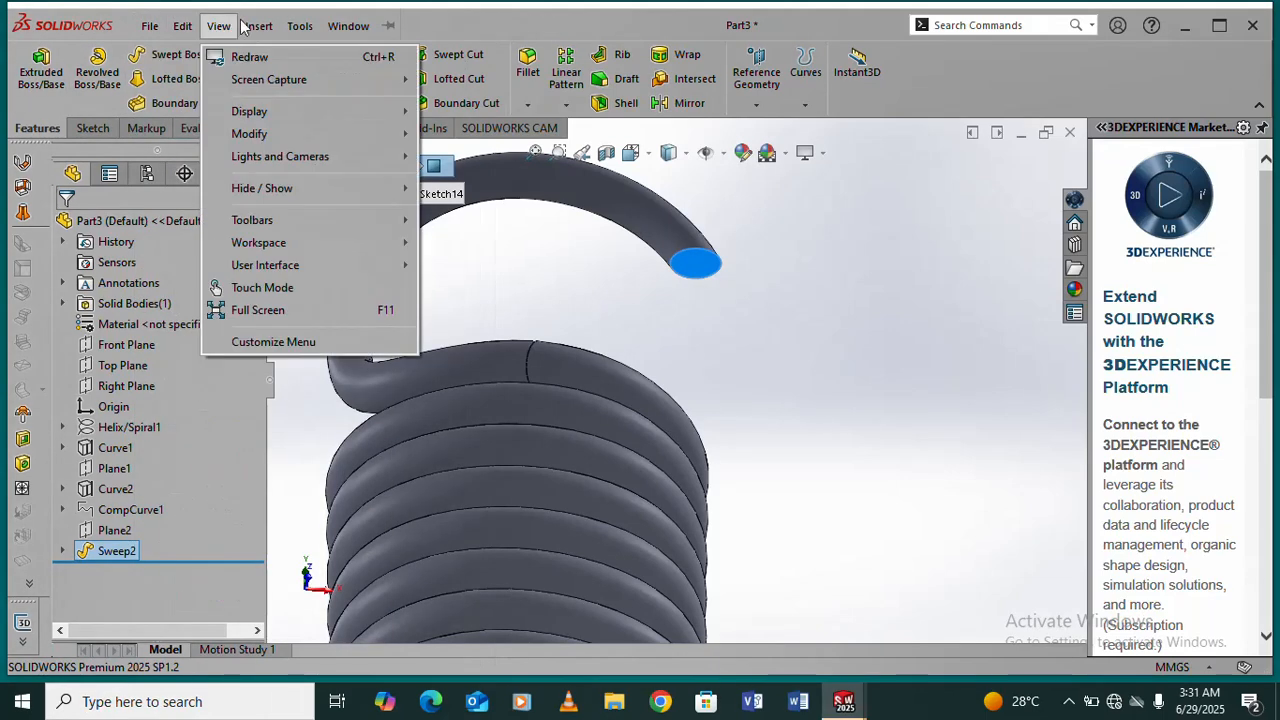
mouse_move(257, 26)
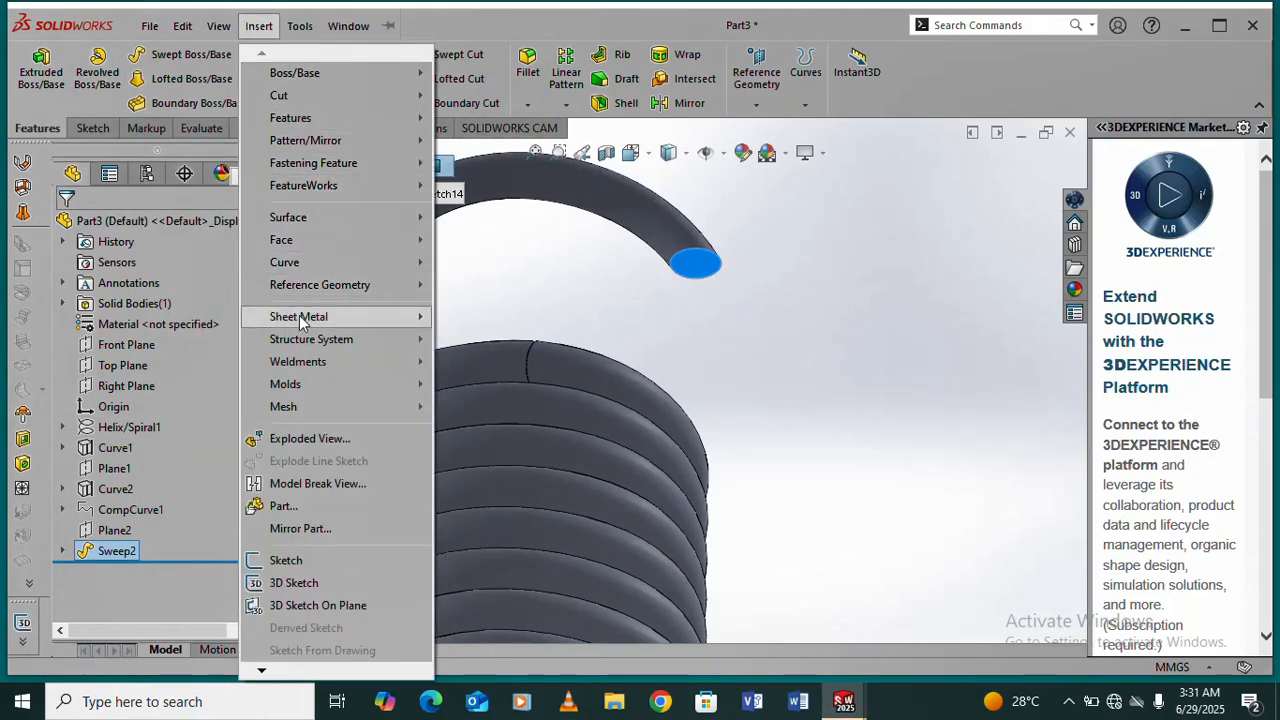
mouse_move(302, 121)
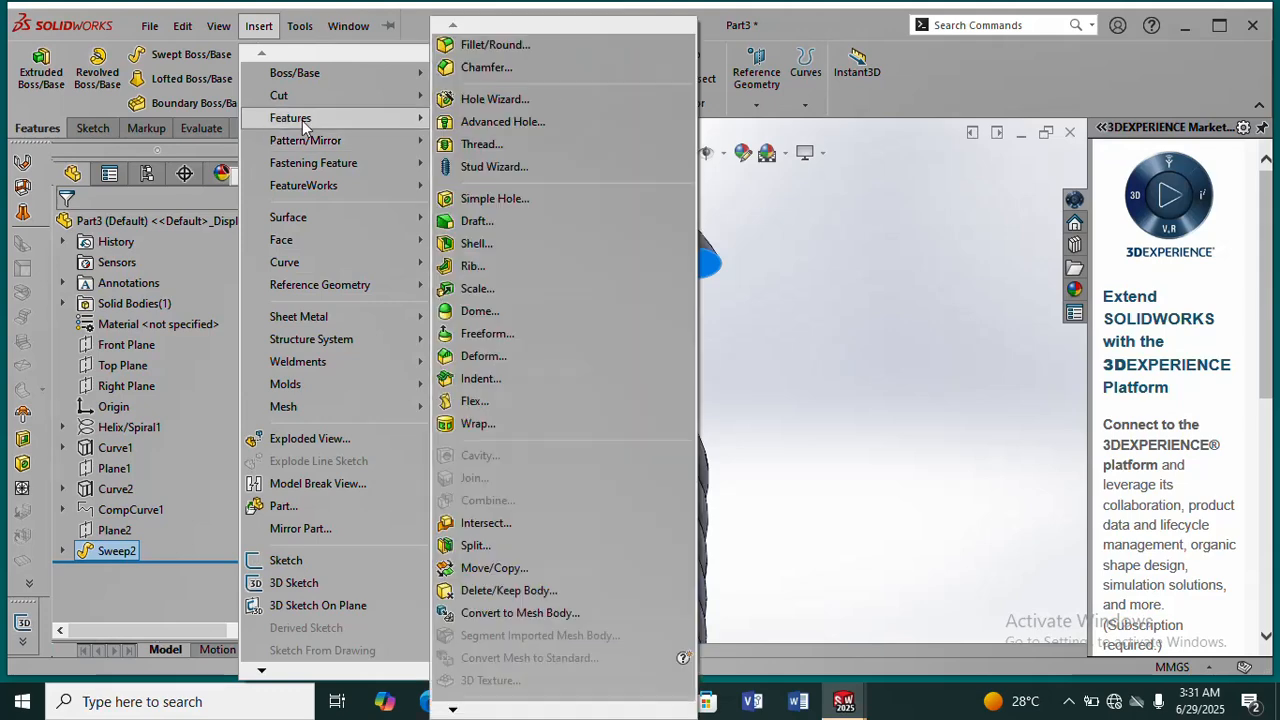
click(472, 312)
scroll(625, 262, down, 4)
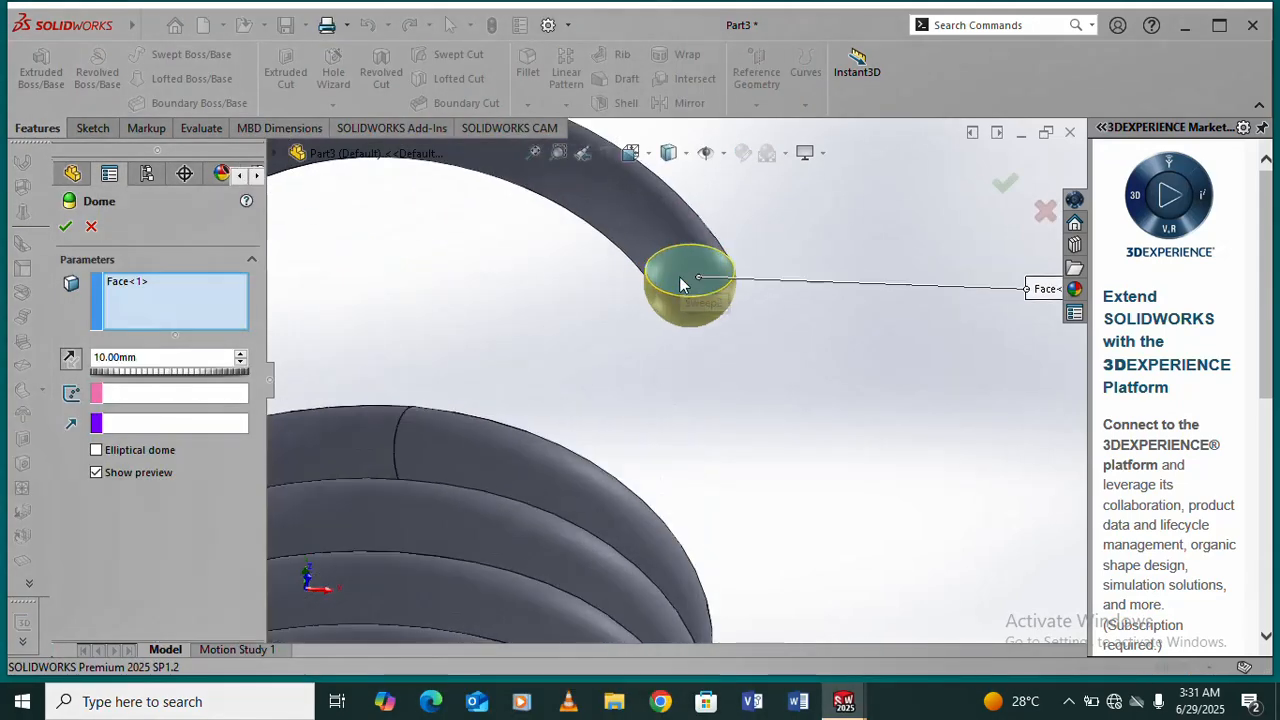
middle_drag(625, 262, 639, 394)
middle_drag(663, 301, 694, 287)
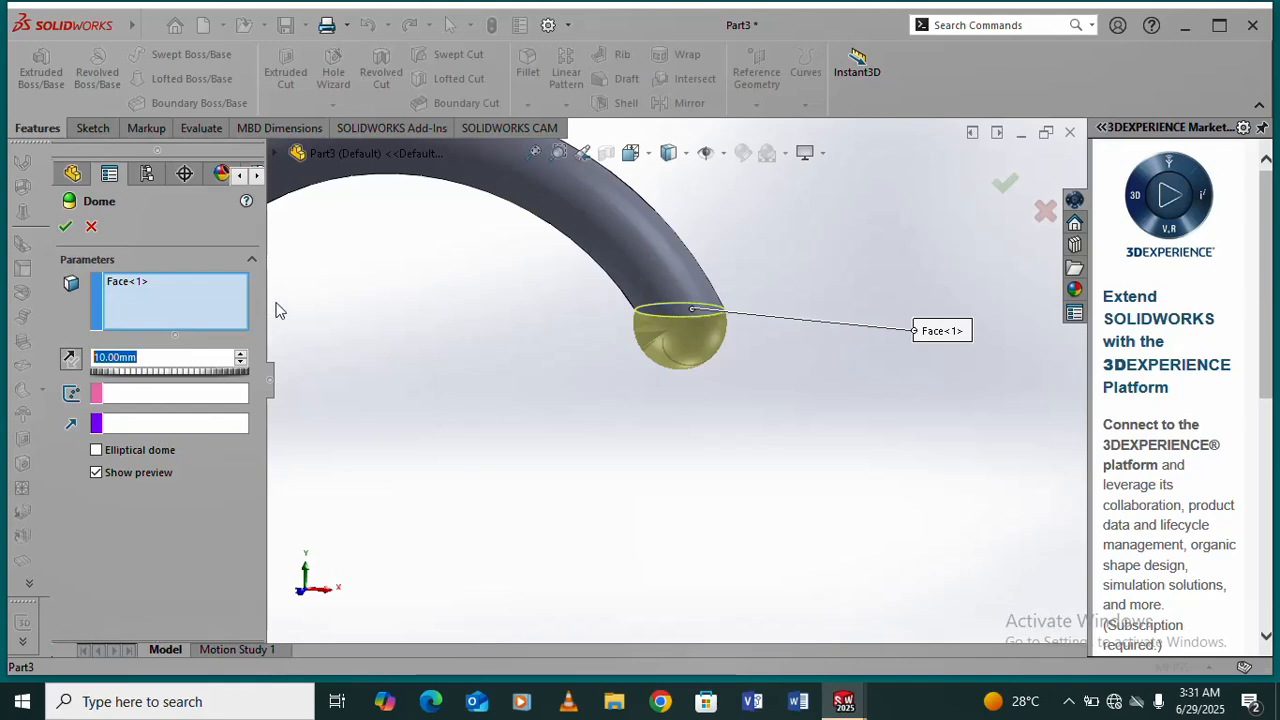
key(Return)
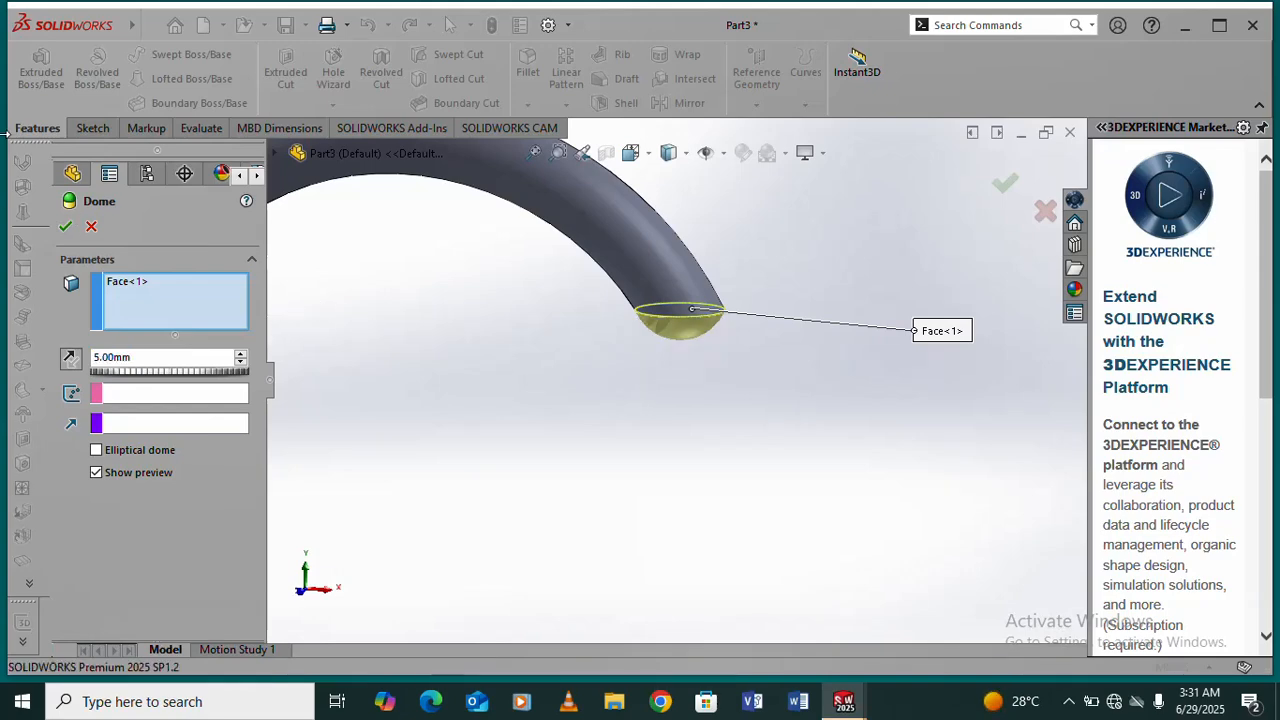
click(66, 227)
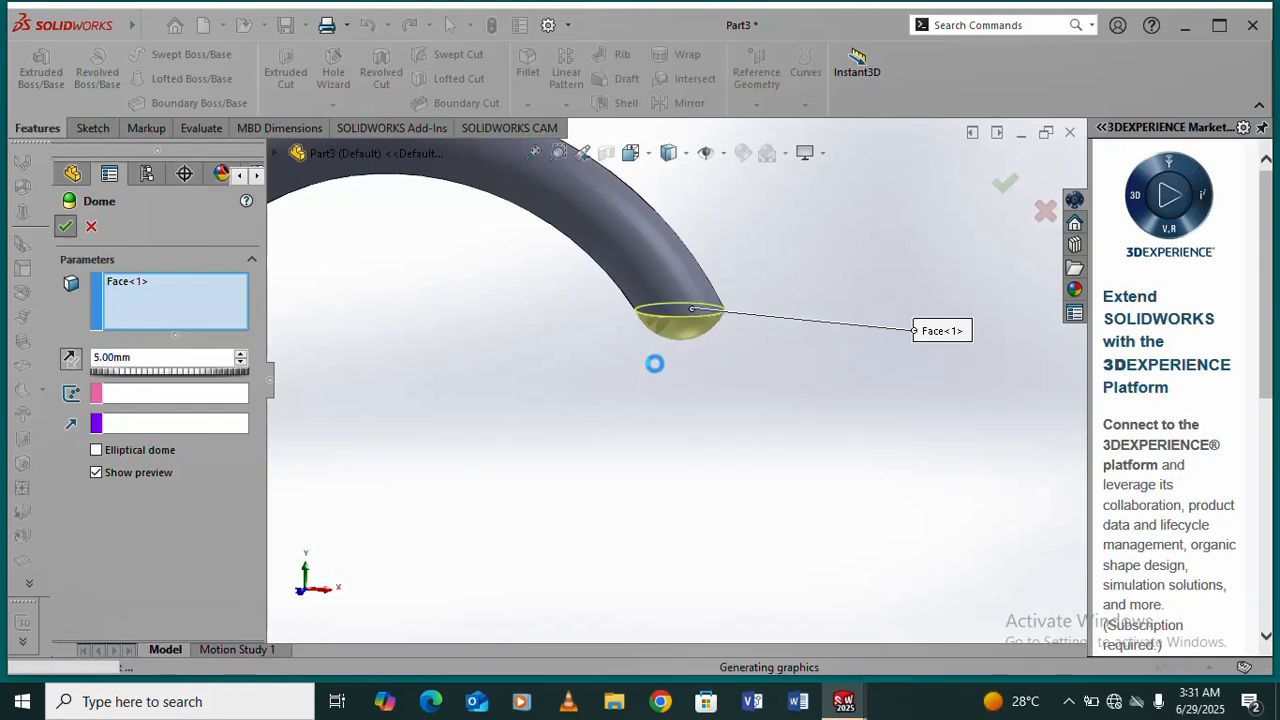
- Add a Dome feature 5 mm high to the flat end face of the lower hook
scroll(650, 371, up, 8)
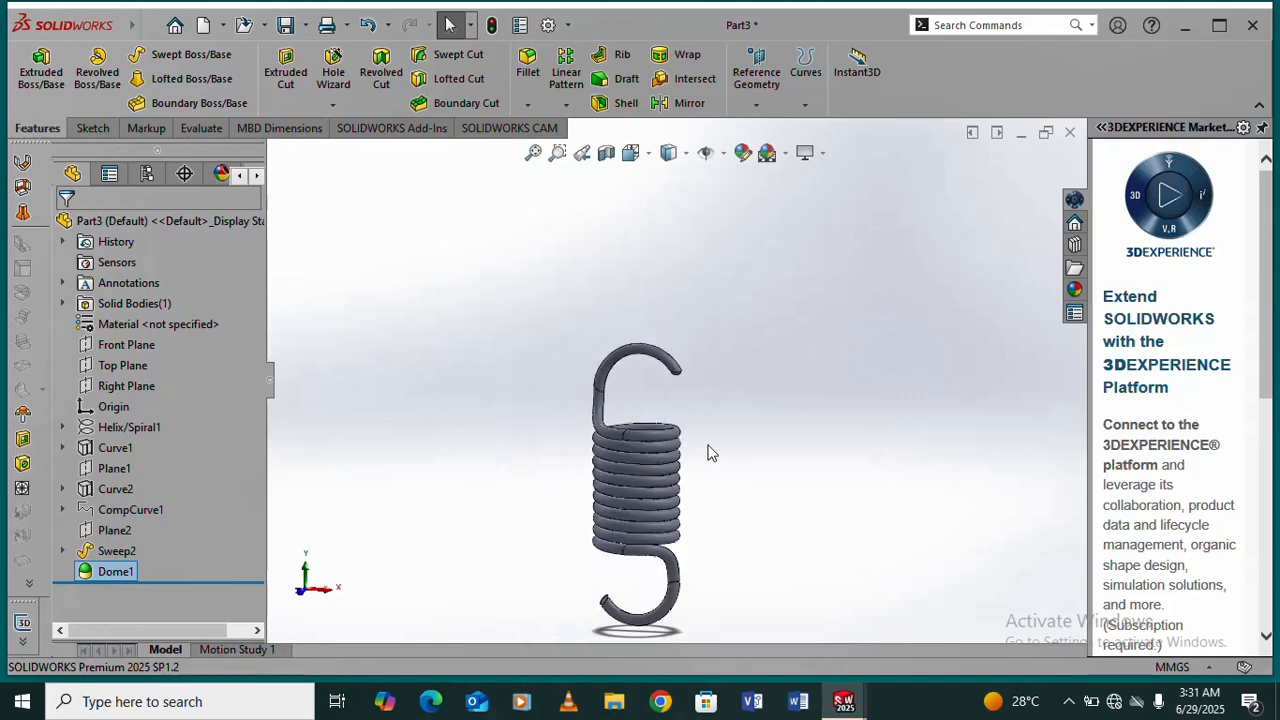
scroll(612, 478, down, 10)
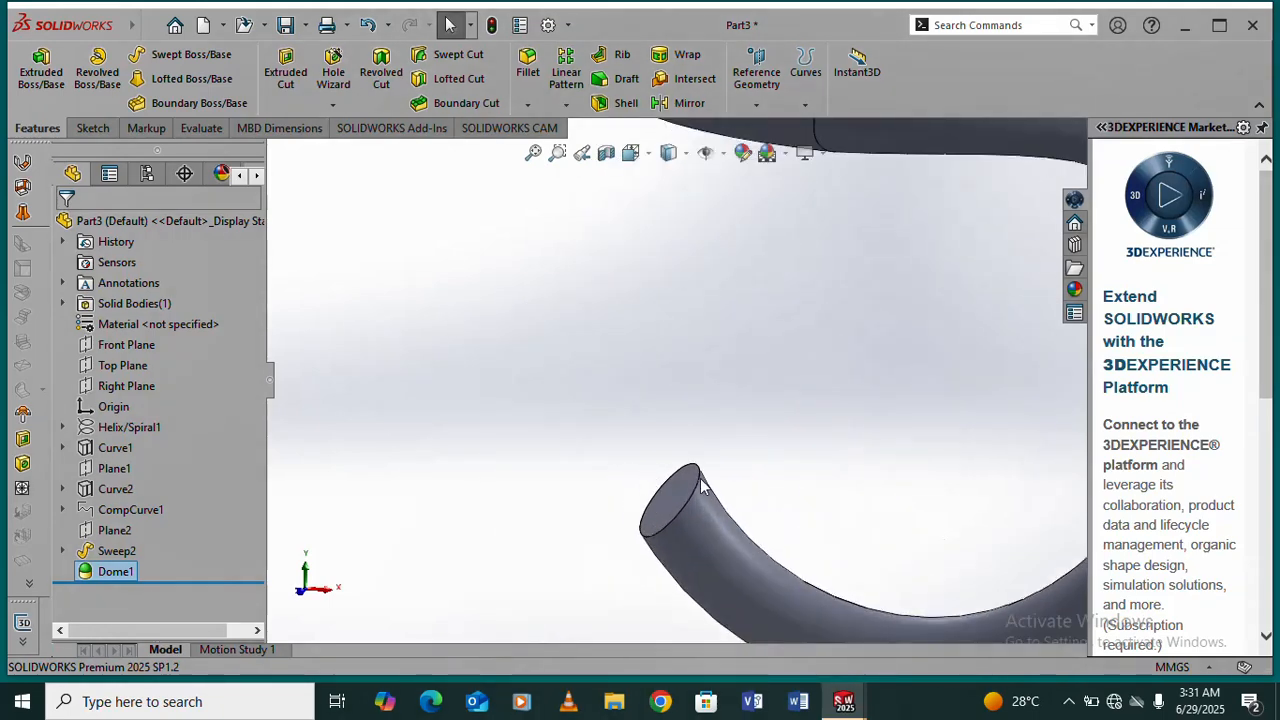
click(676, 497)
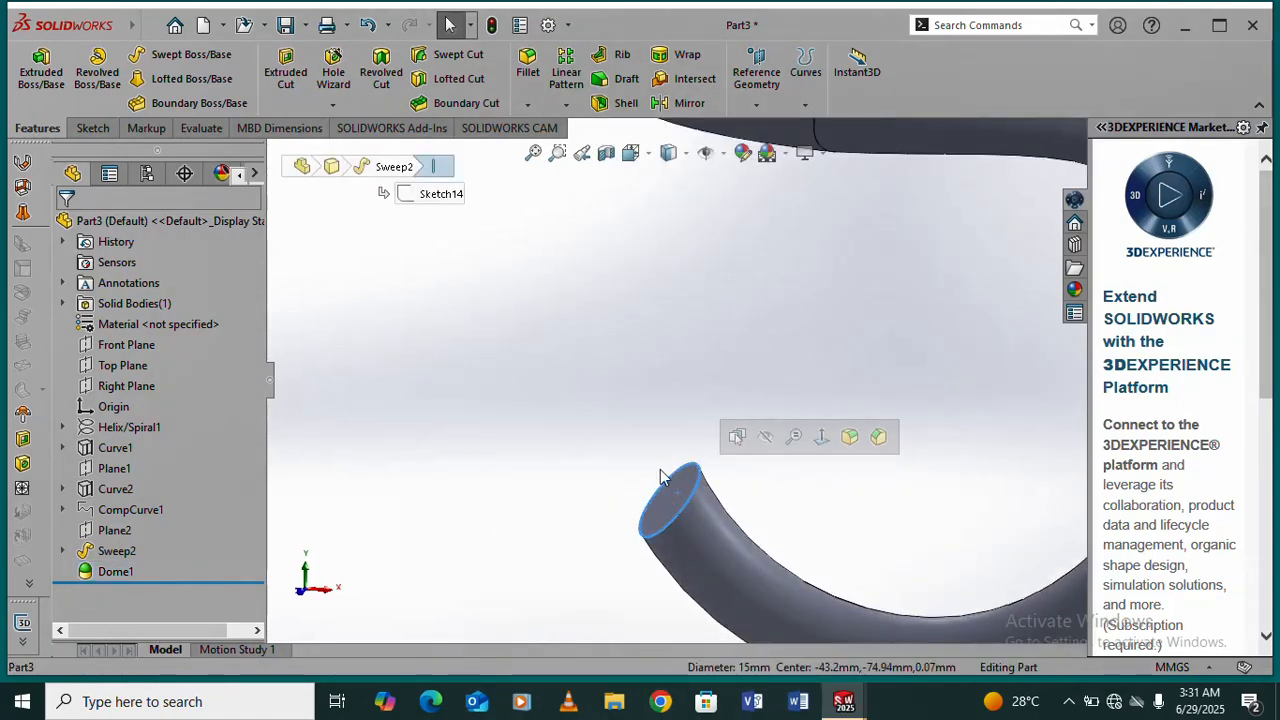
scroll(685, 447, down, 2)
middle_drag(685, 447, 708, 504)
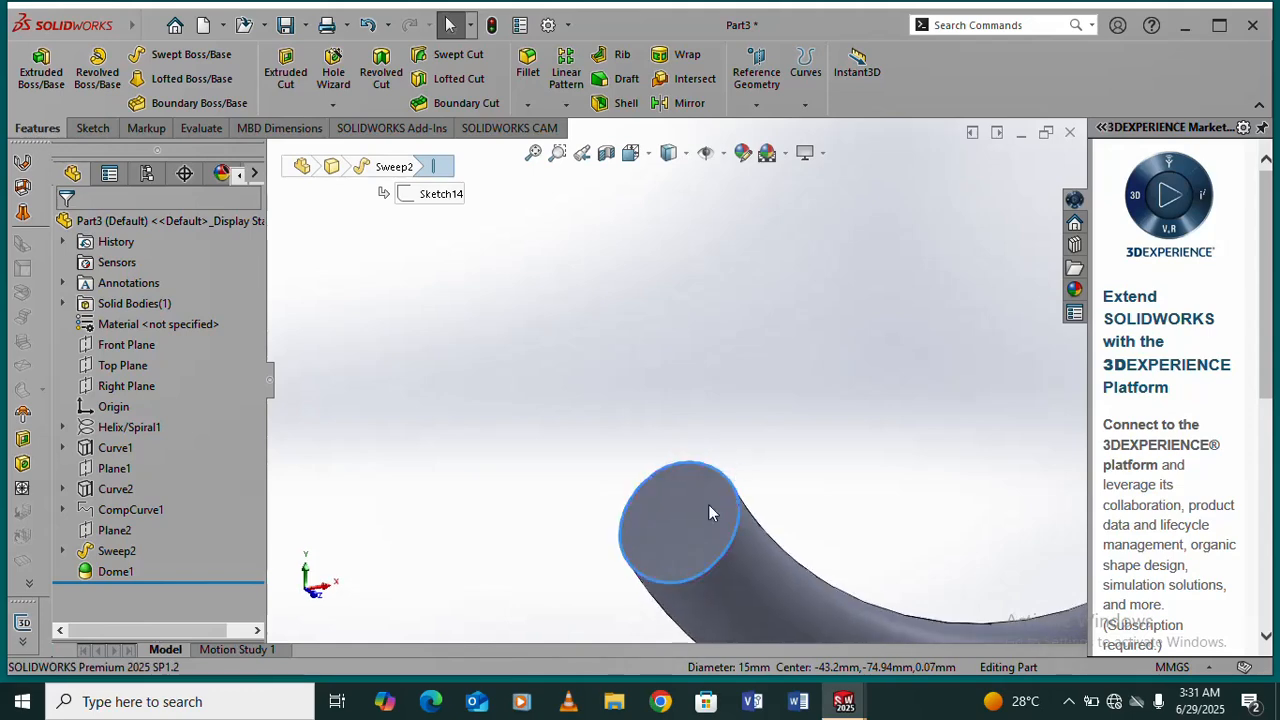
scroll(668, 497, up, 1)
click(664, 498)
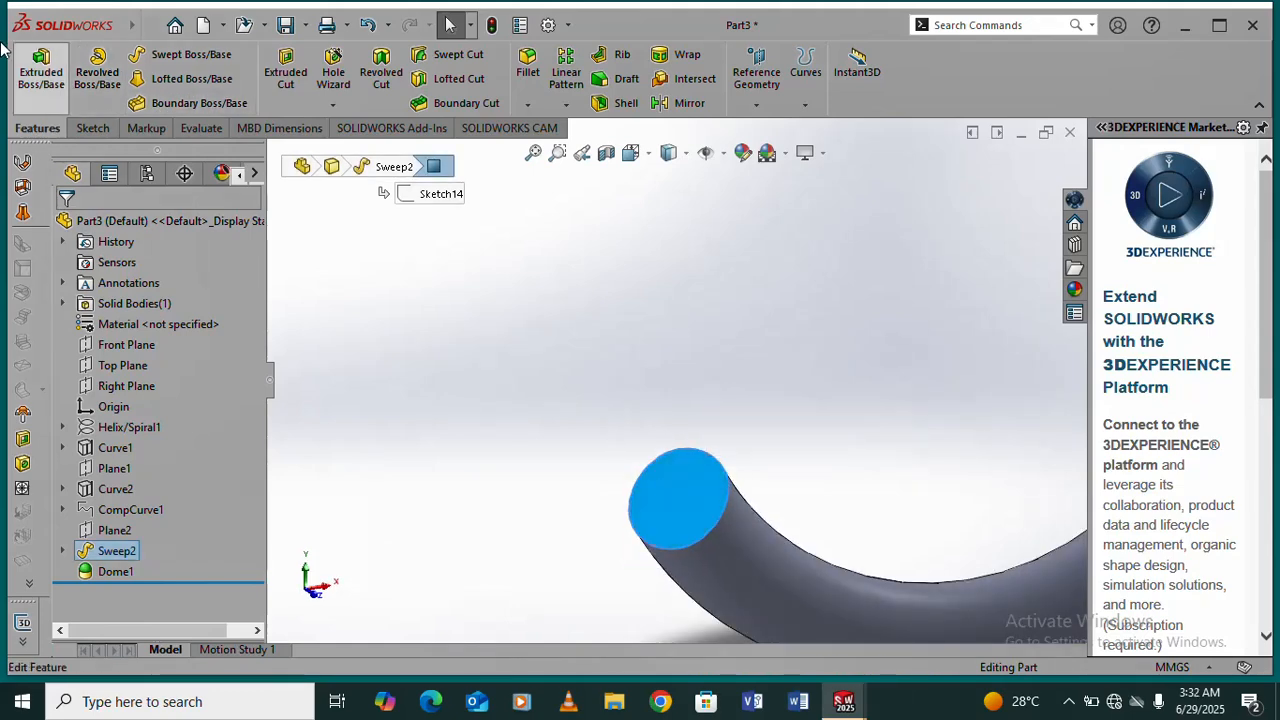
mouse_move(83, 25)
click(258, 25)
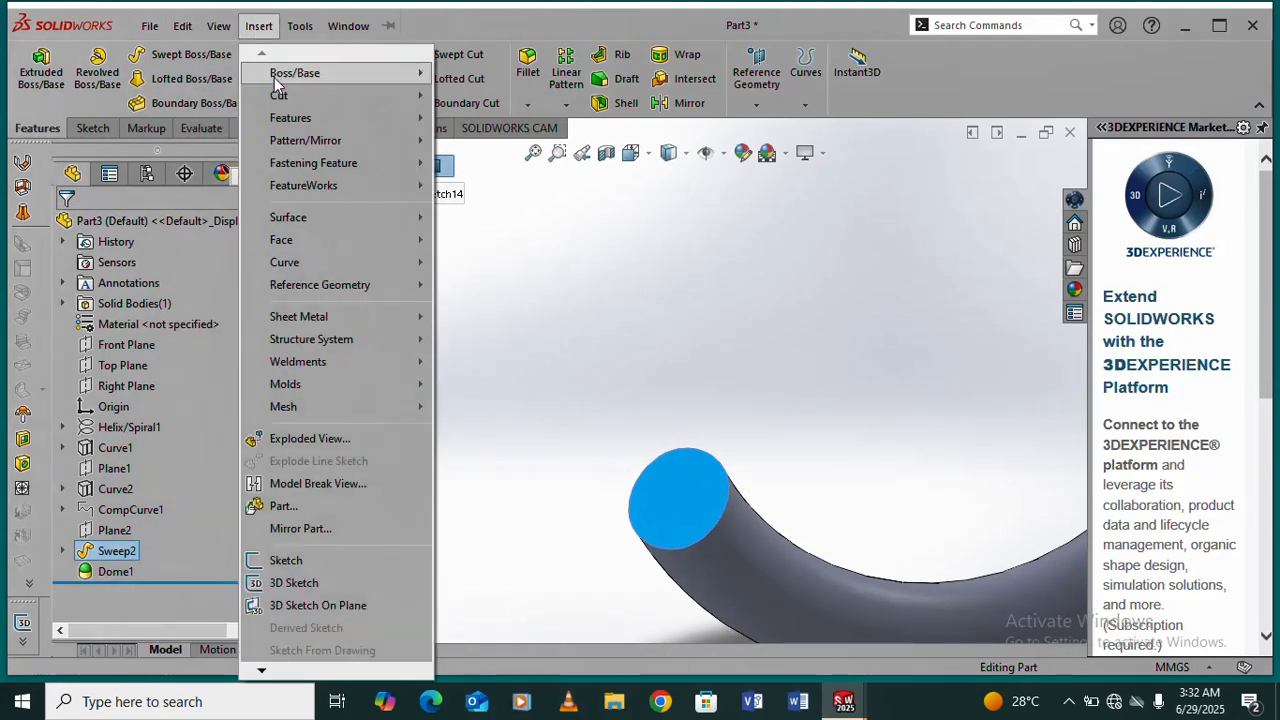
mouse_move(300, 118)
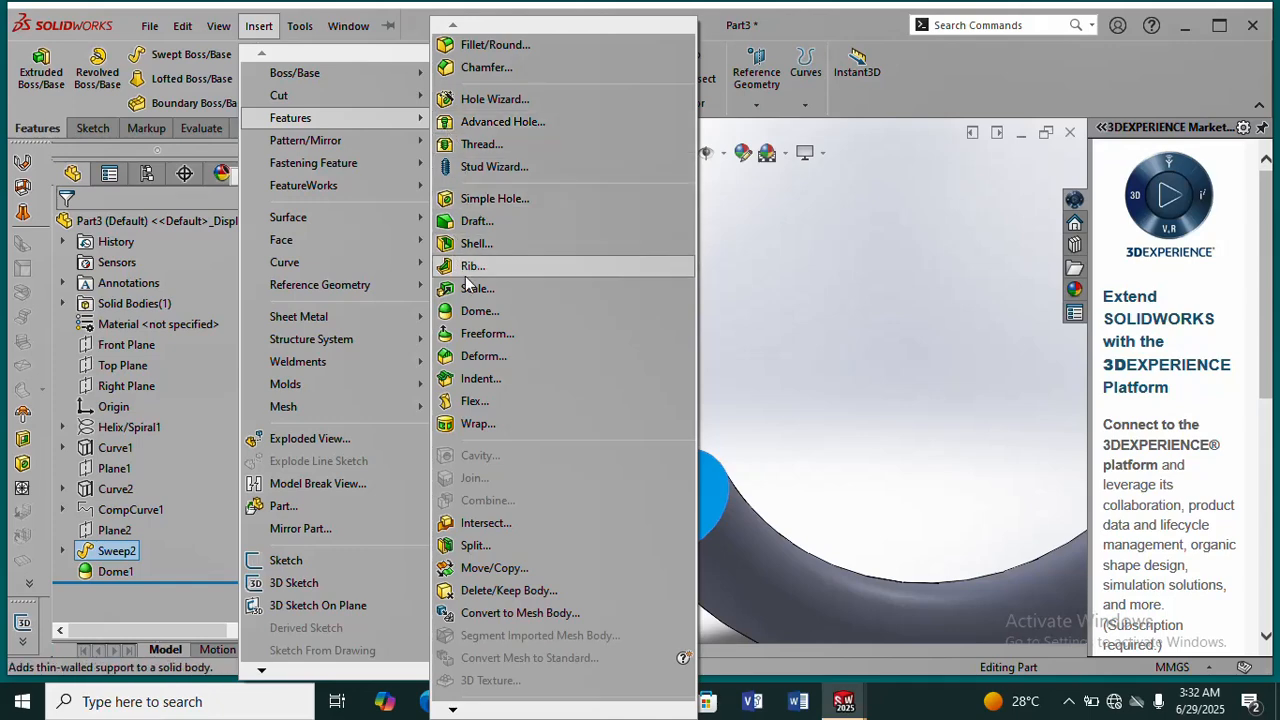
click(480, 311)
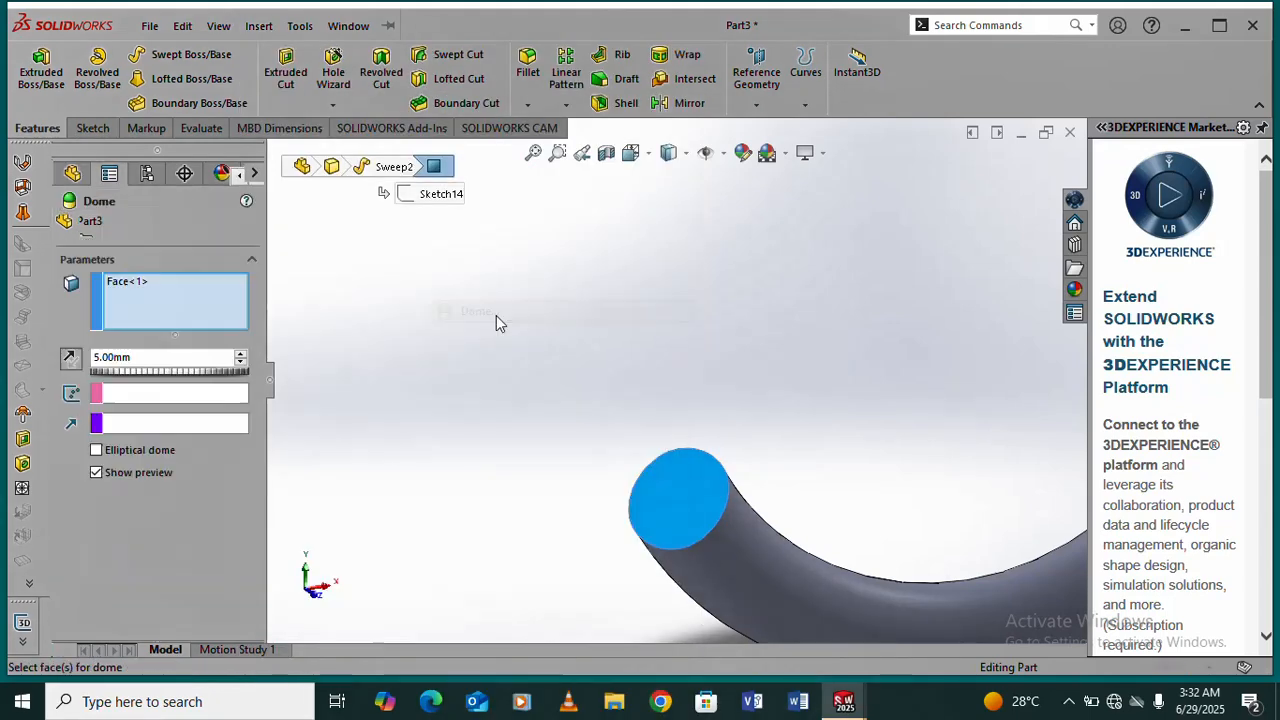
middle_drag(660, 450, 598, 356)
click(66, 227)
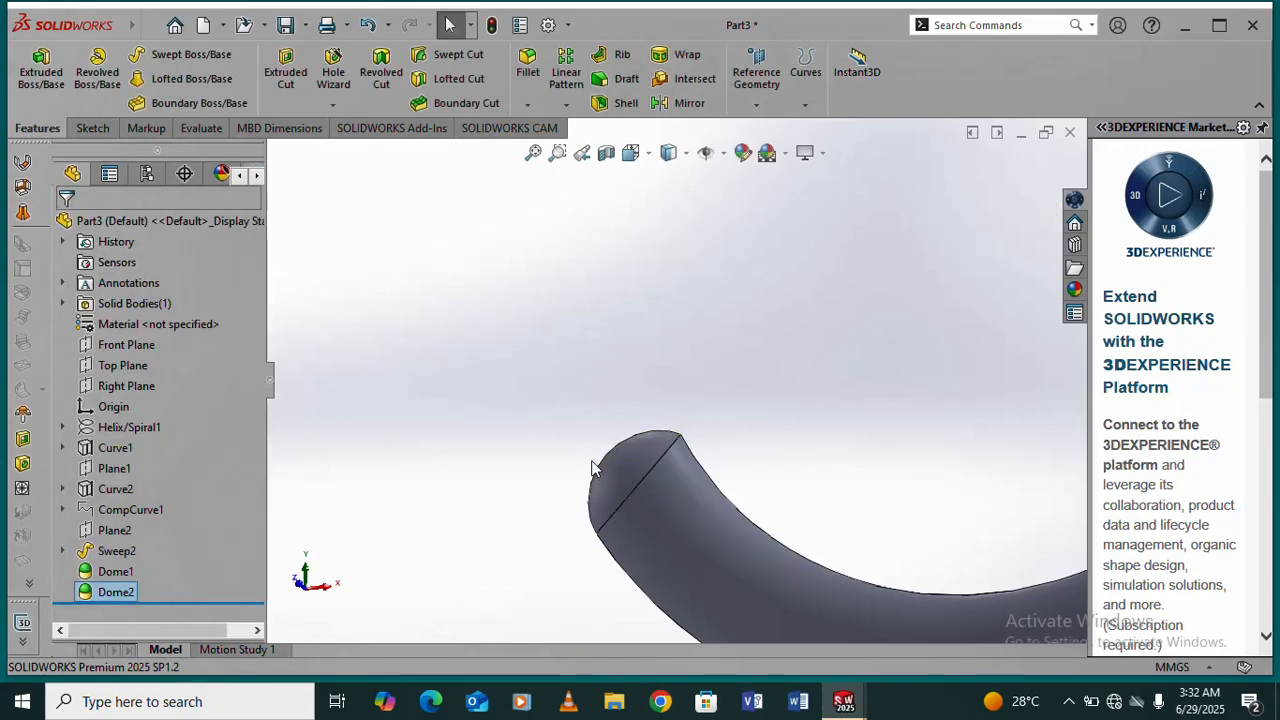
- Change the scene behind the spring to a plain white background
scroll(733, 372, up, 4)
scroll(731, 372, up, 5)
scroll(710, 280, down, 3)
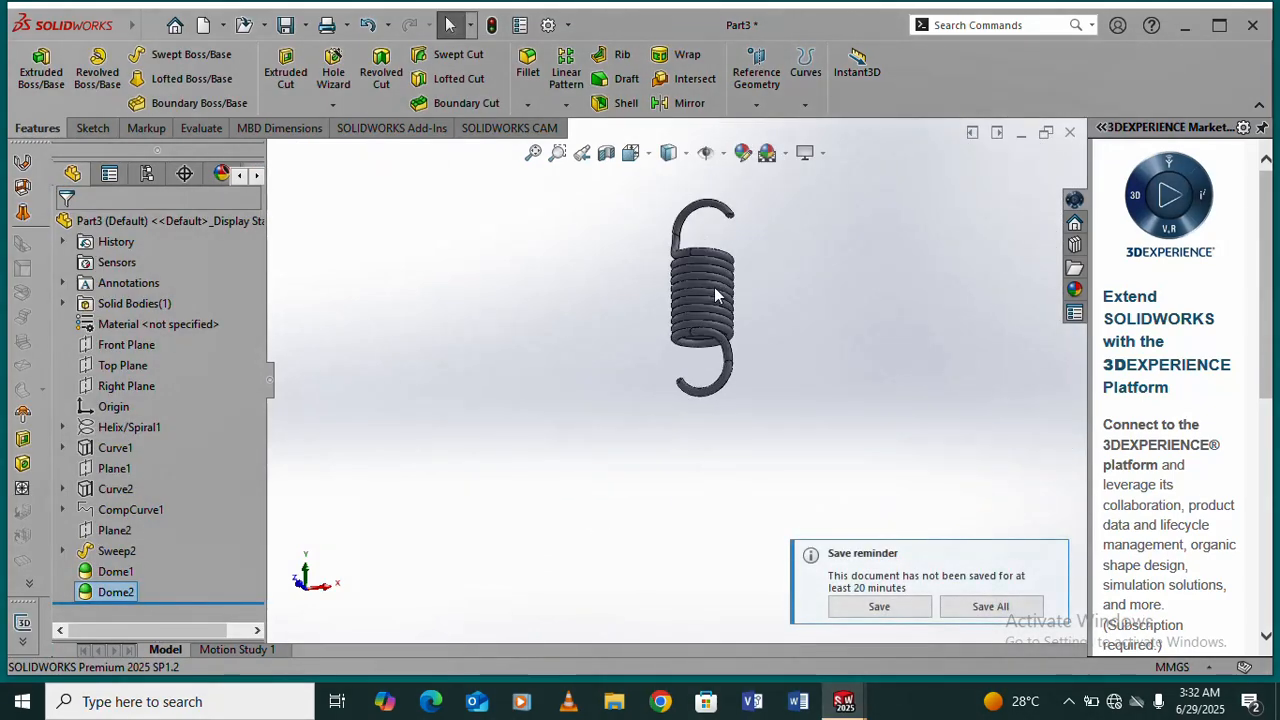
click(784, 153)
click(797, 204)
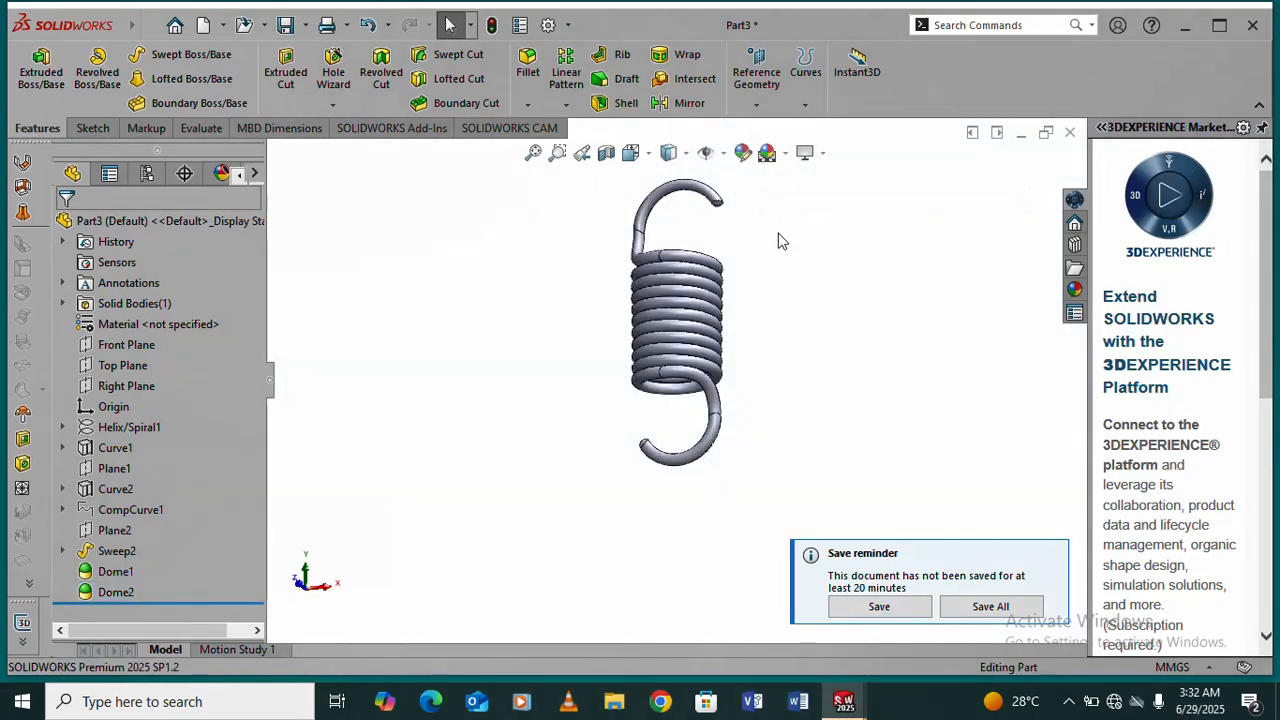
- Examine the domed spring's coils and hooks from the front and the side
scroll(663, 280, up, 3)
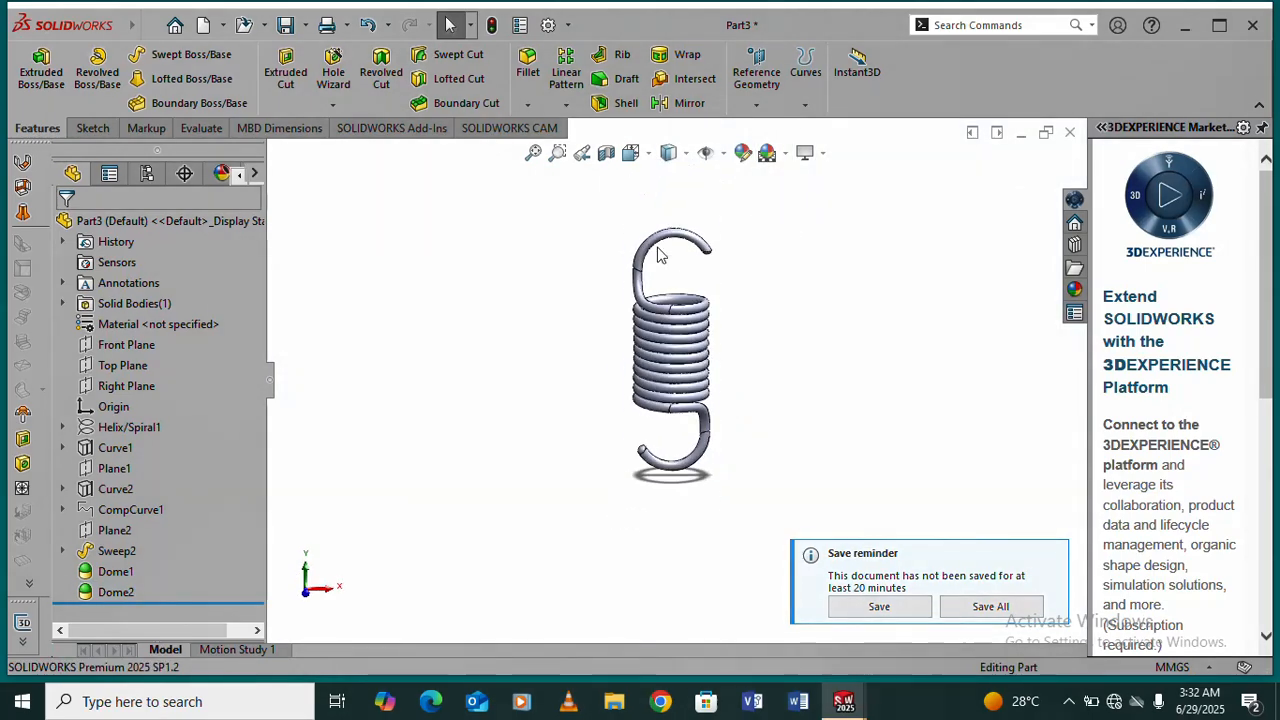
scroll(667, 370, down, 4)
middle_drag(667, 370, 757, 354)
scroll(757, 354, down, 1)
scroll(620, 373, down, 1)
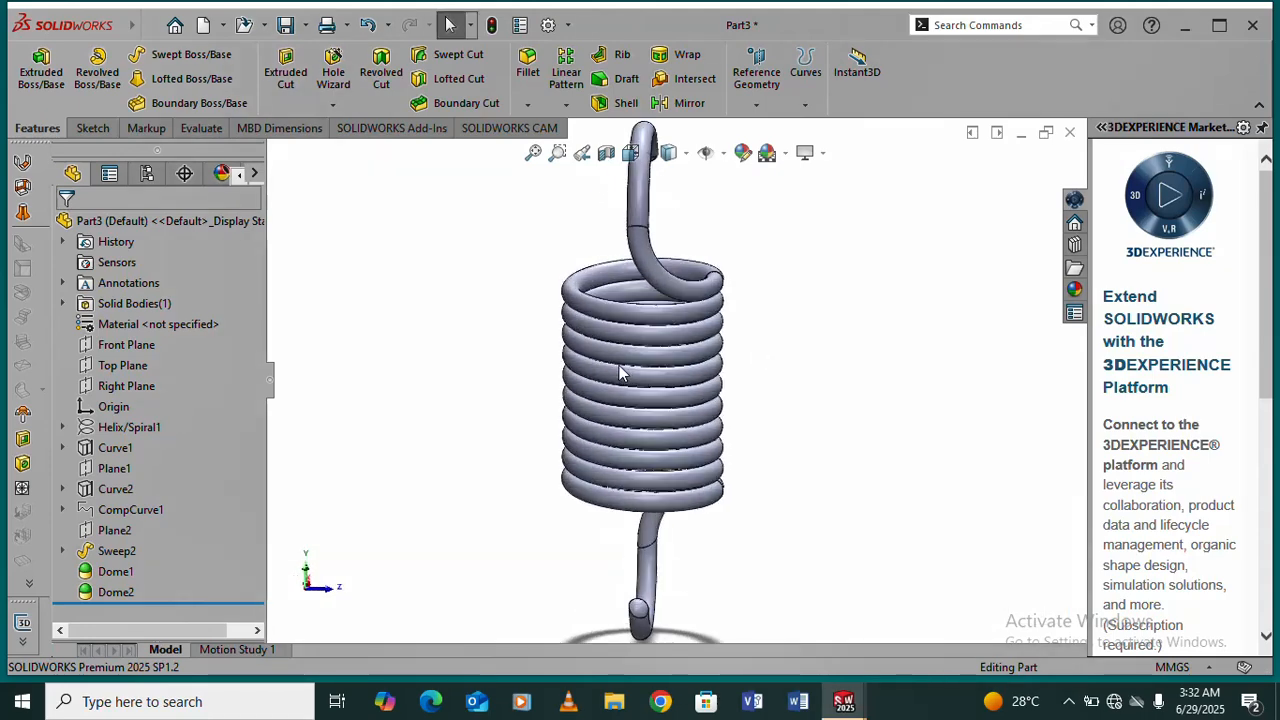
scroll(614, 339, down, 1)
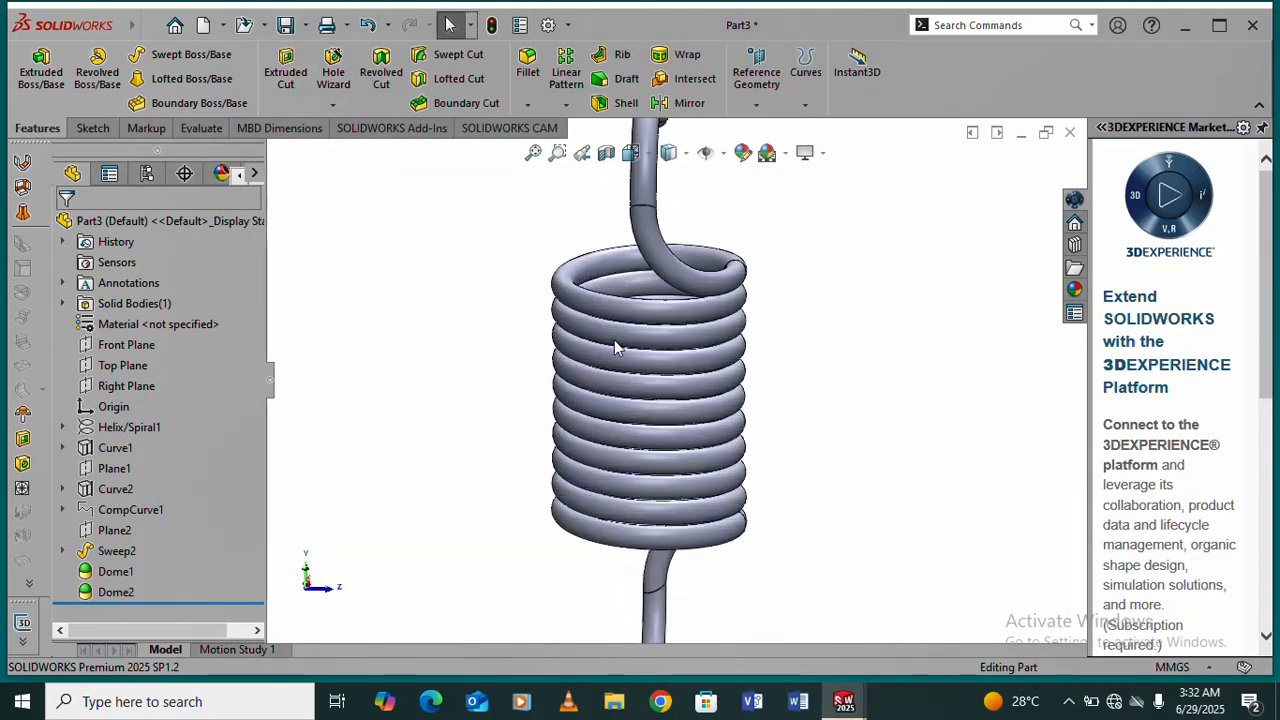
middle_drag(614, 339, 545, 345)
scroll(602, 362, up, 3)
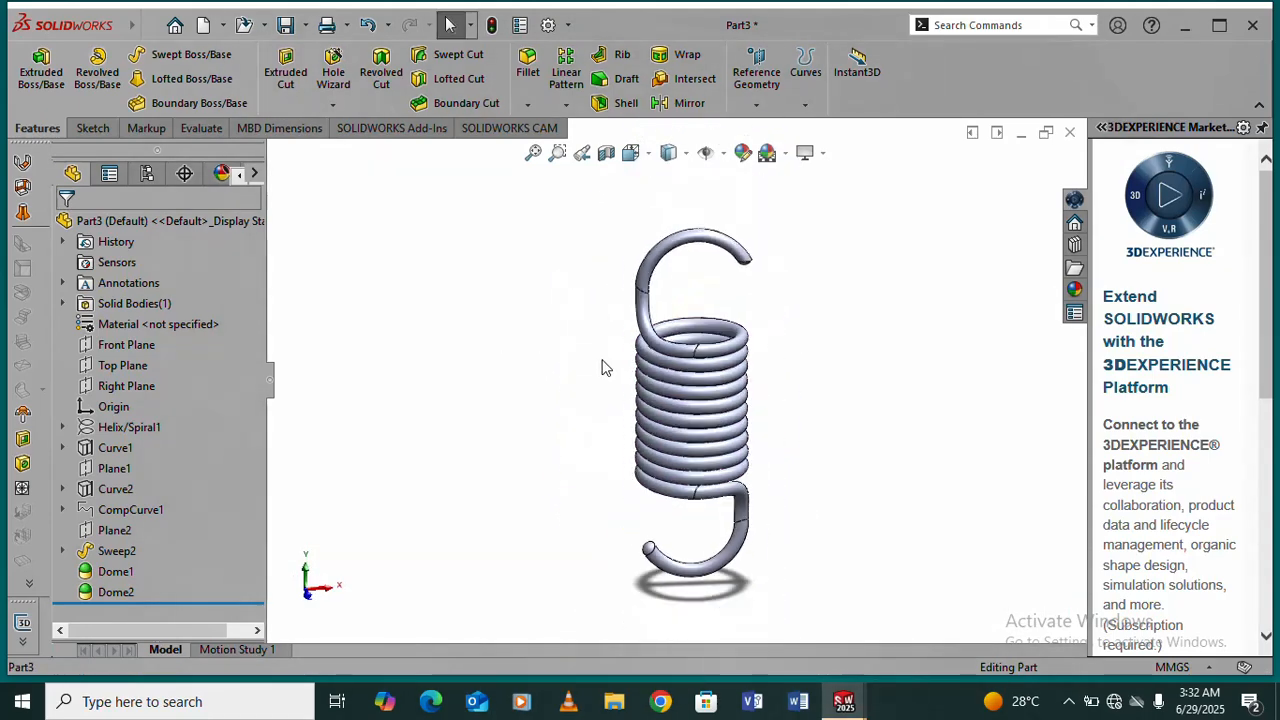
- Apply a light yellow color appearance to the entire spring body
click(710, 390)
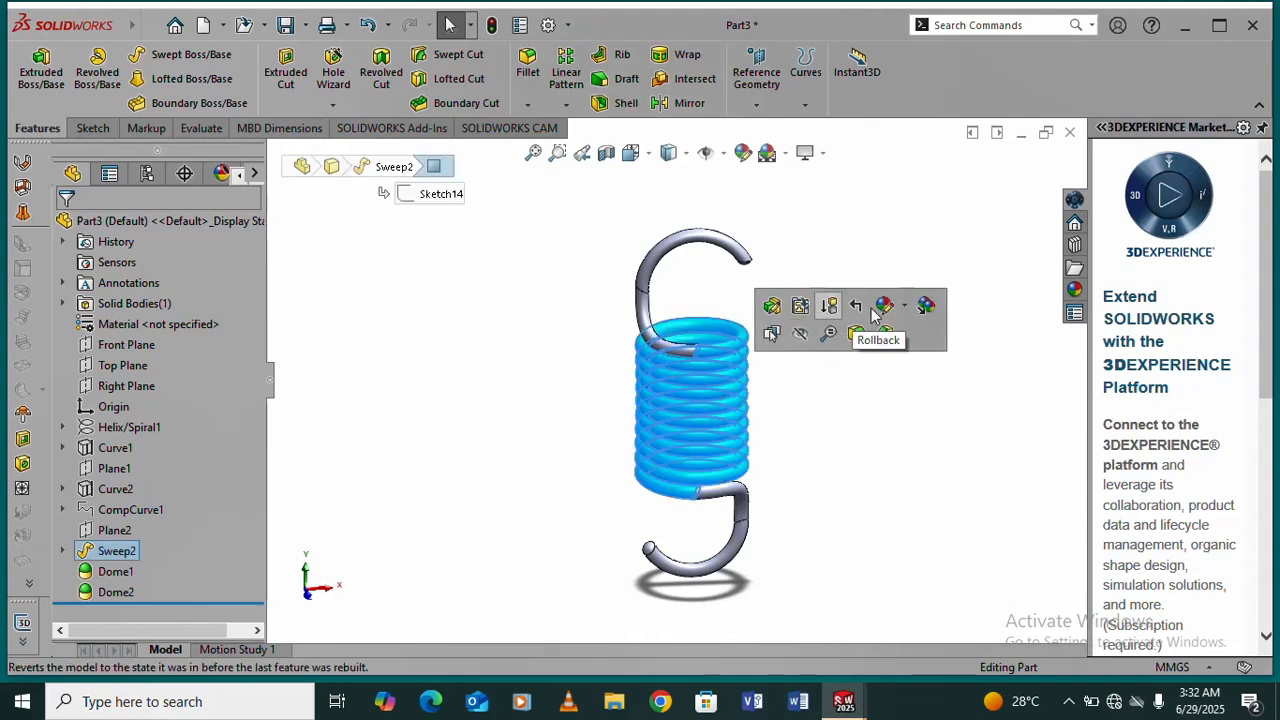
click(905, 306)
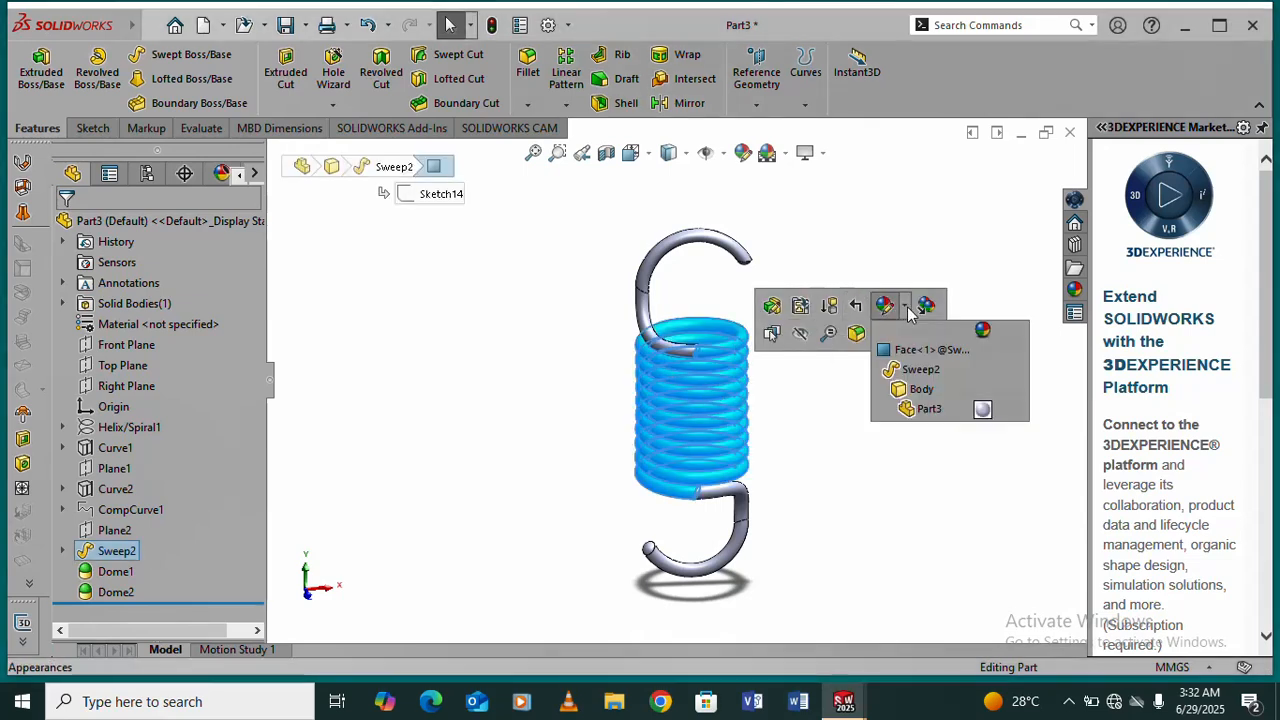
click(905, 306)
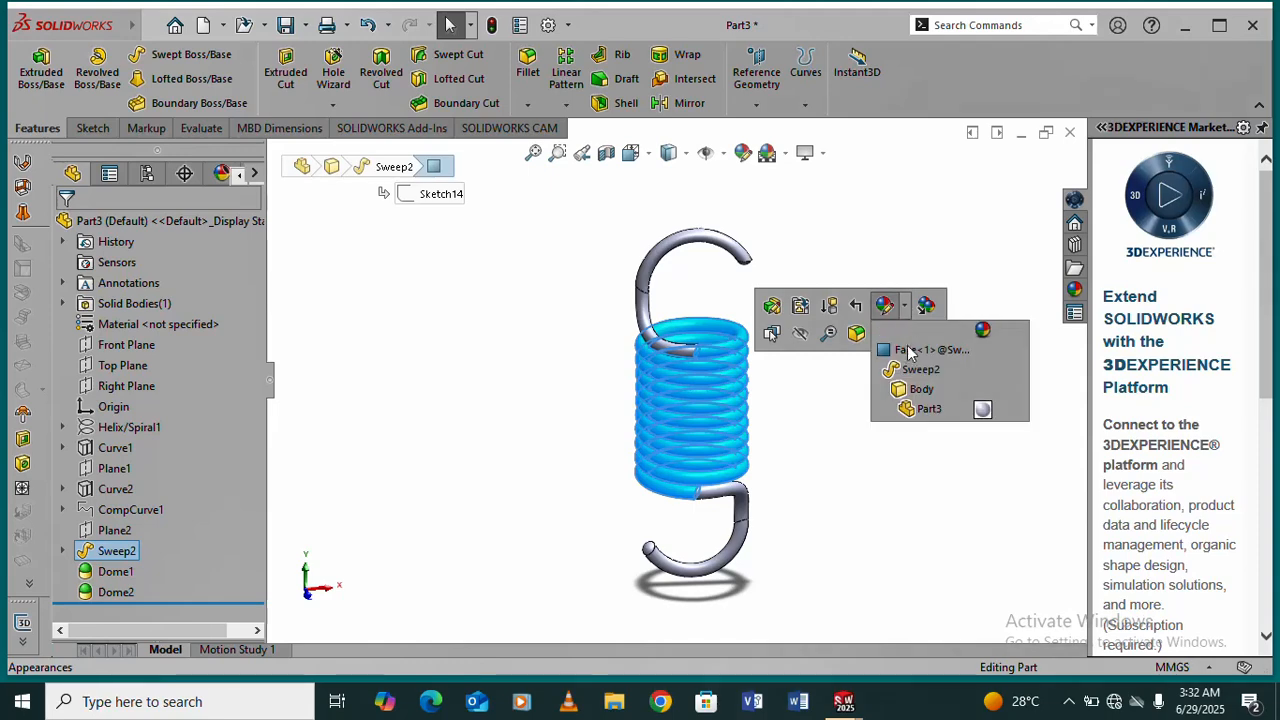
click(905, 385)
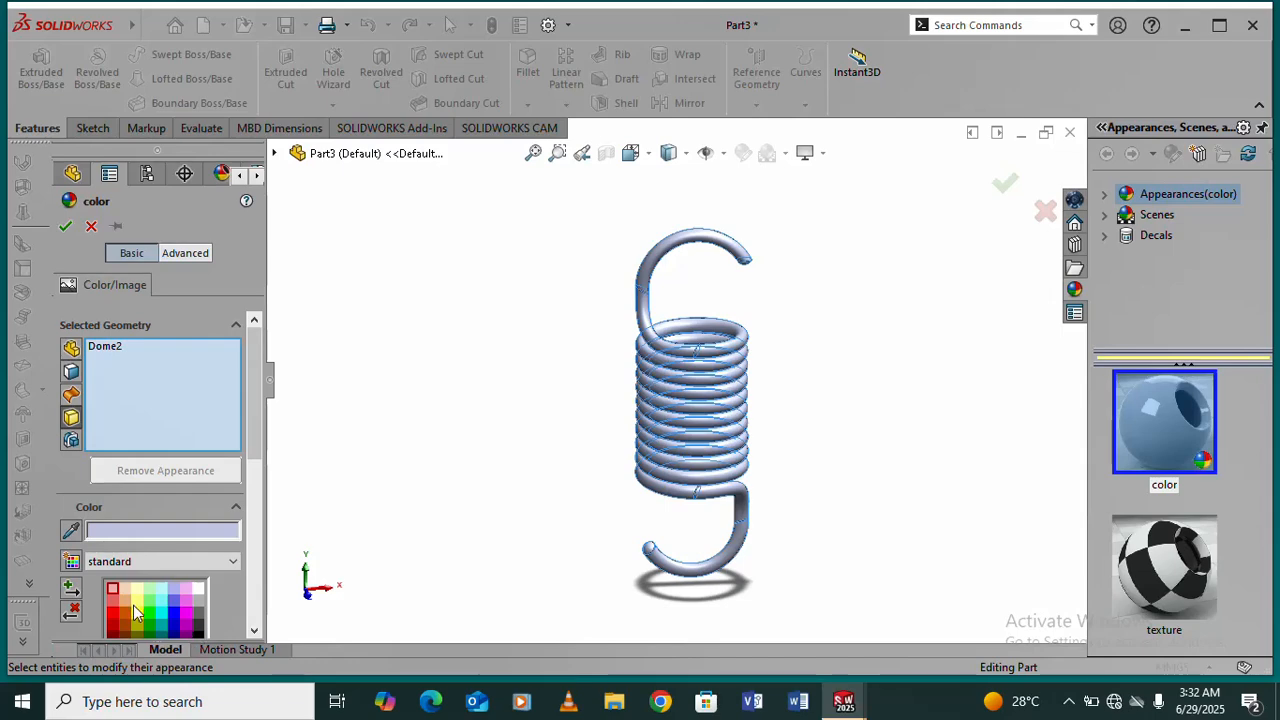
click(136, 601)
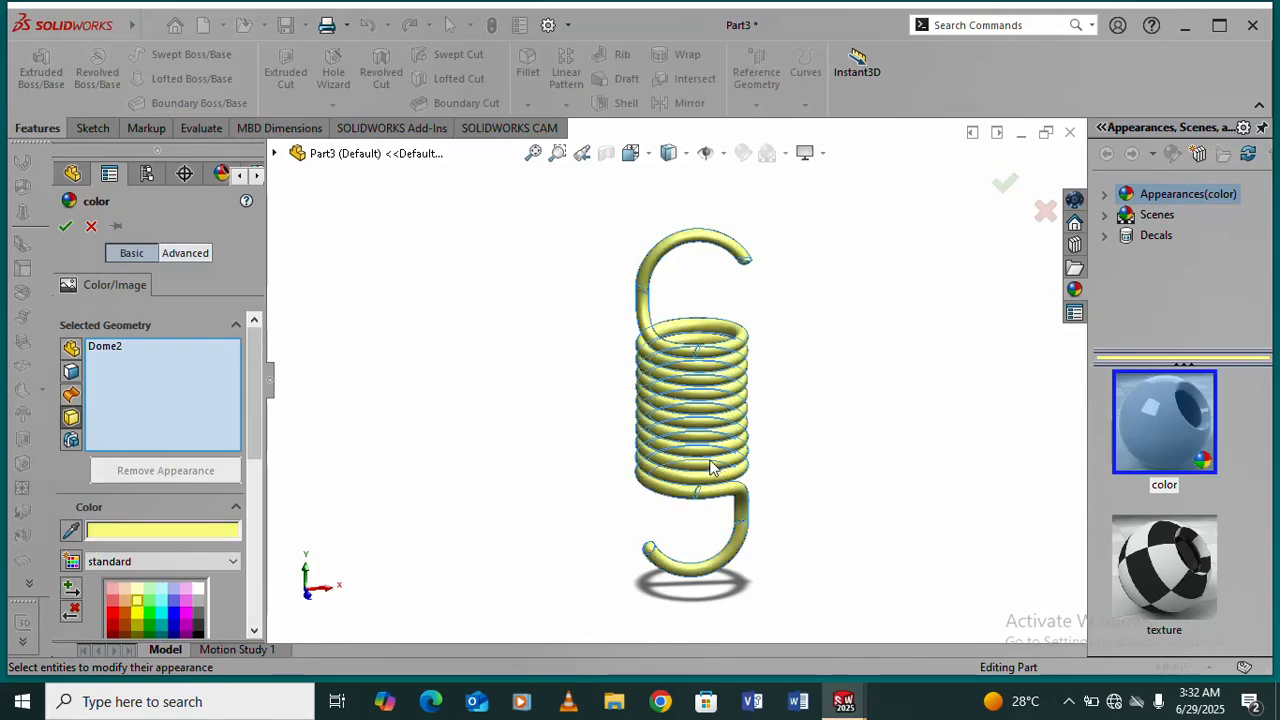
scroll(710, 467, down, 2)
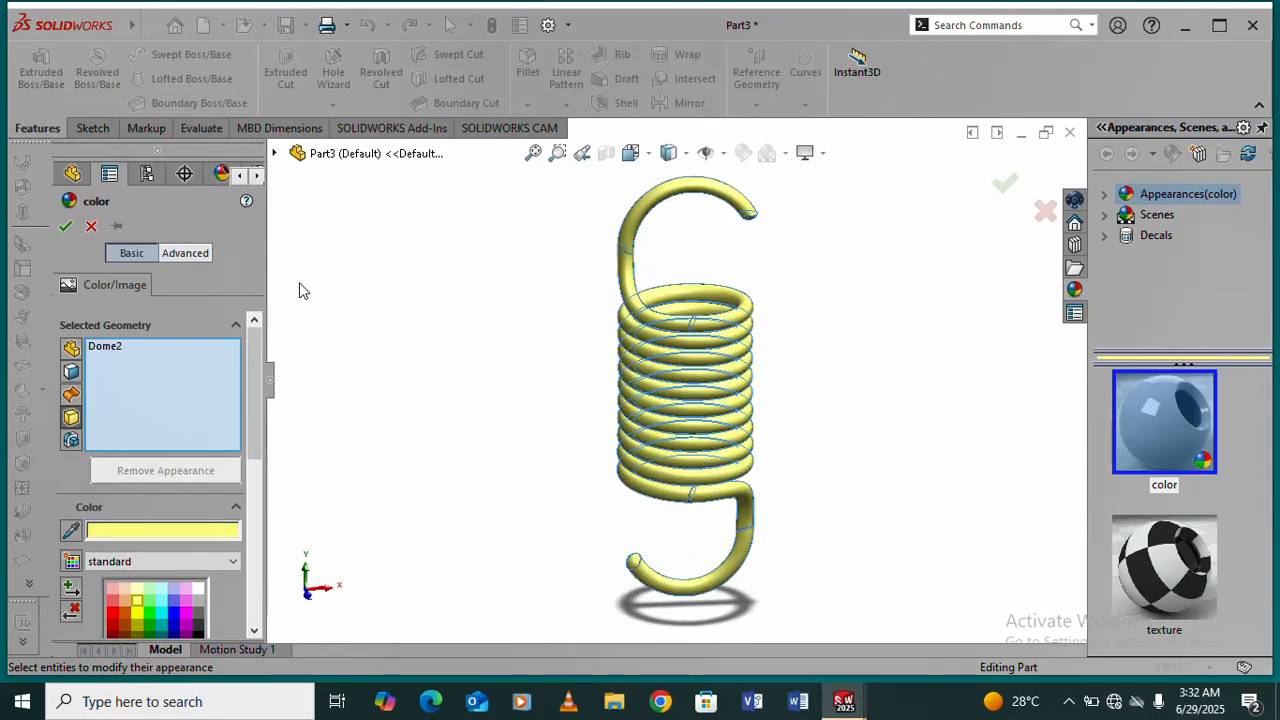
click(64, 228)
- Save the part as SPRING1 in the chain folder, basing the name on the existing SPRING file without replacing that file
middle_drag(700, 400, 636, 343)
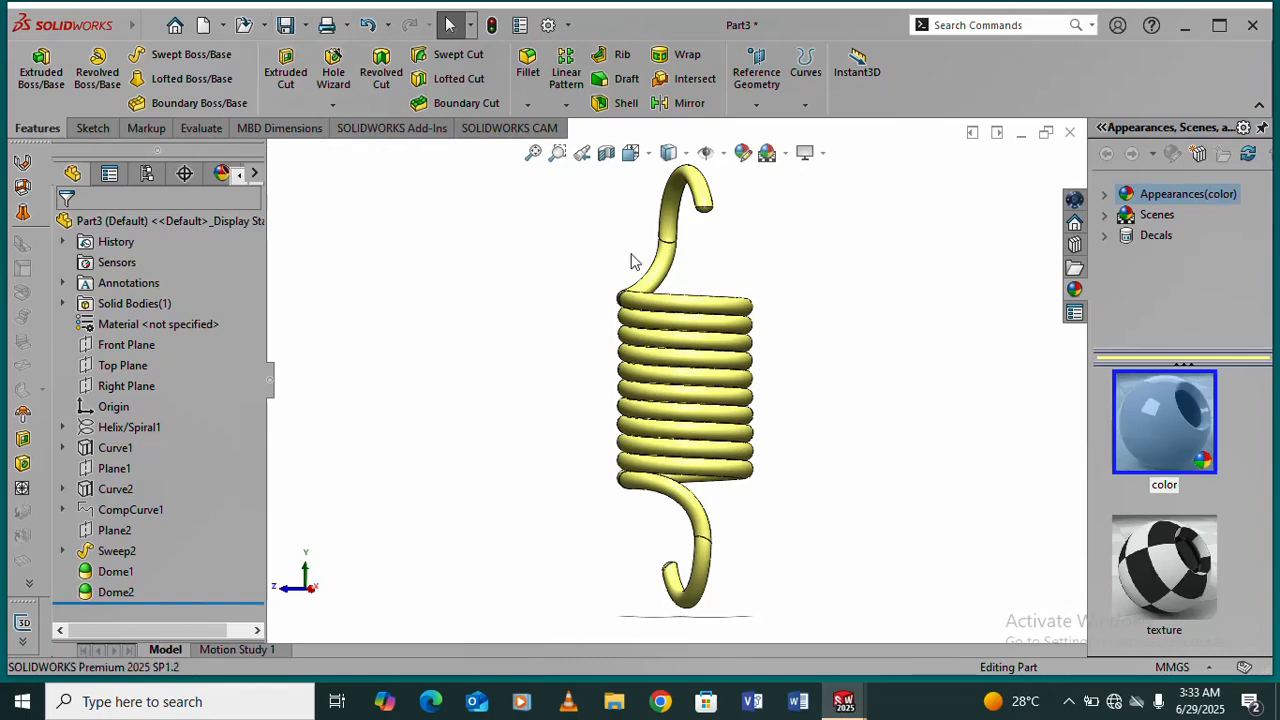
scroll(786, 286, down, 2)
middle_drag(786, 286, 640, 431)
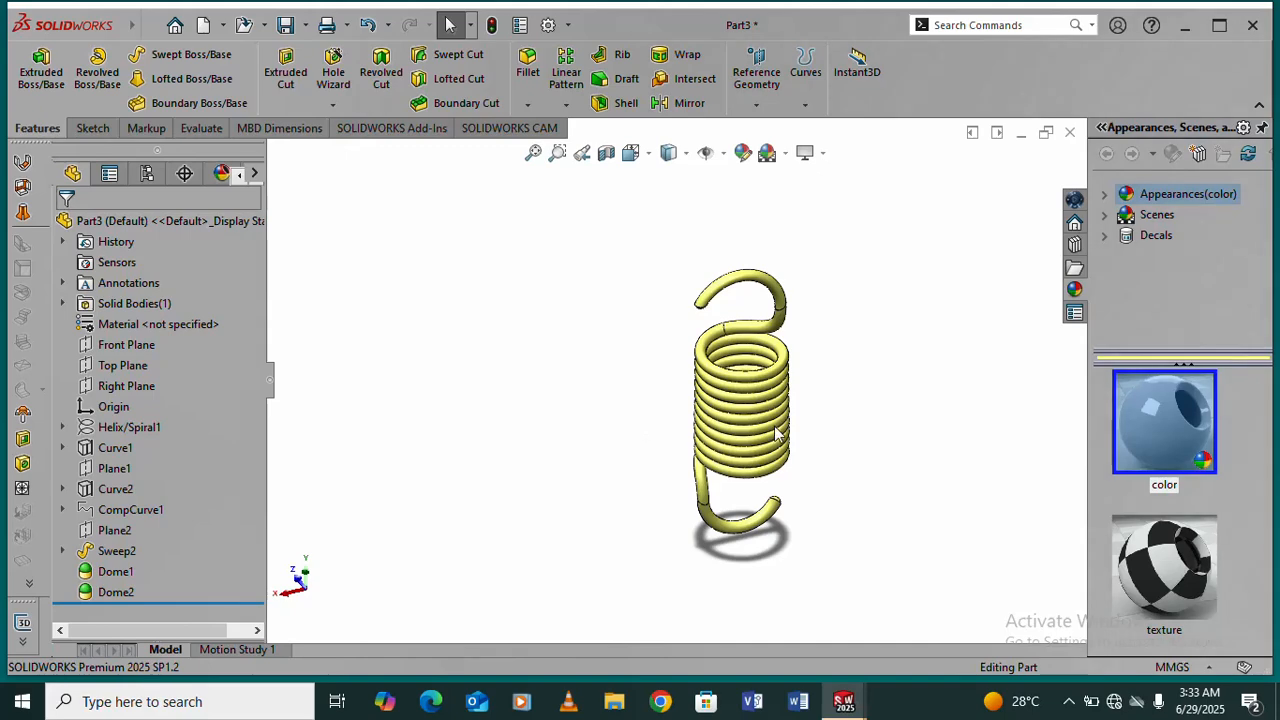
middle_drag(778, 432, 609, 334)
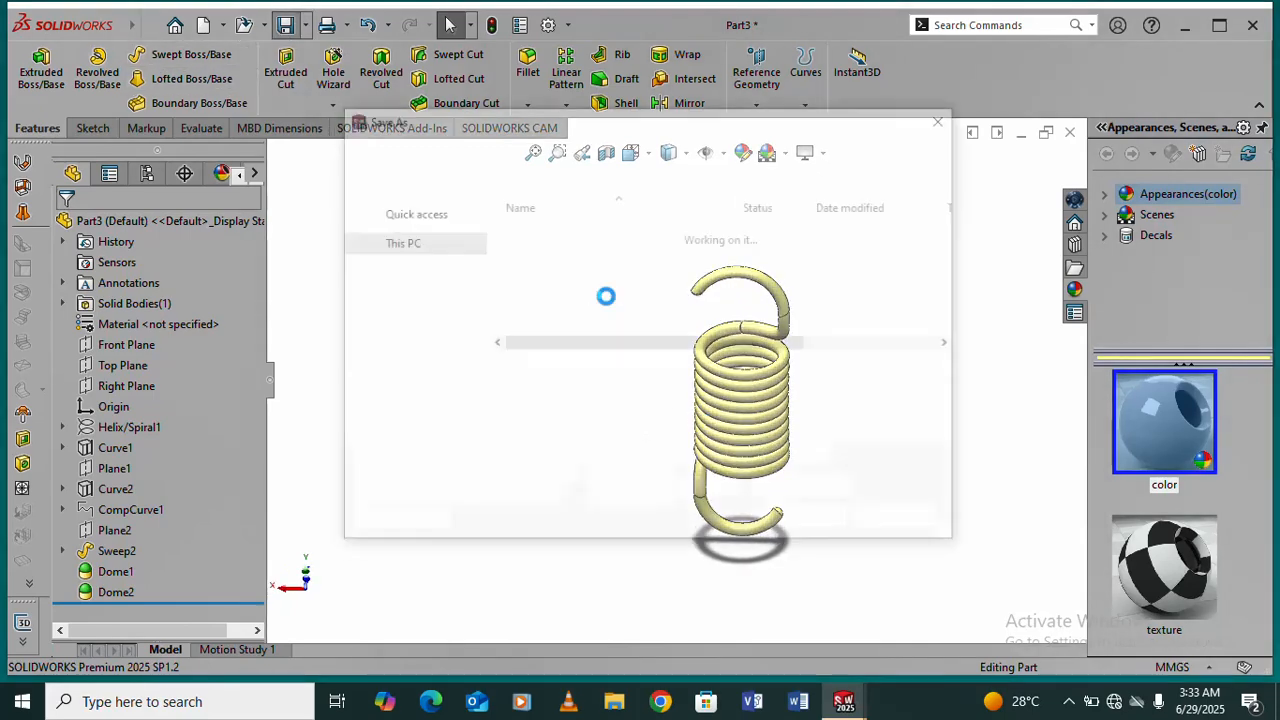
scroll(558, 300, down, 1)
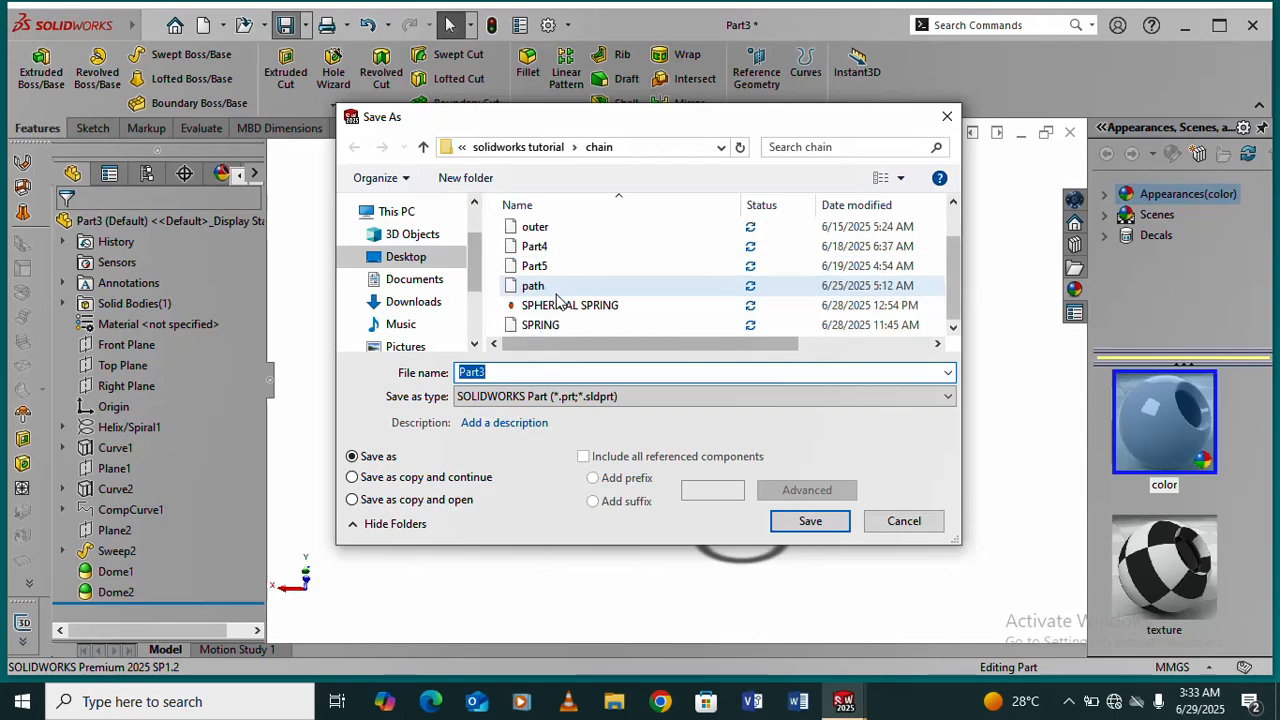
click(541, 328)
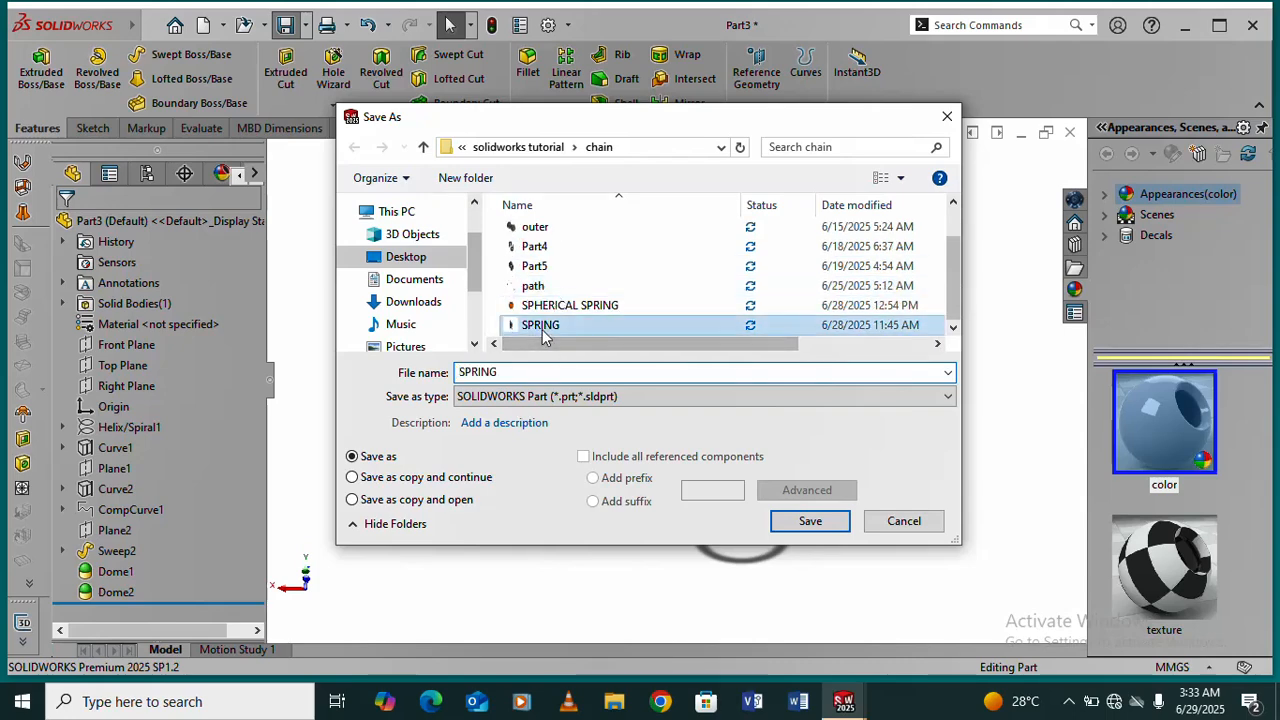
click(810, 522)
click(689, 349)
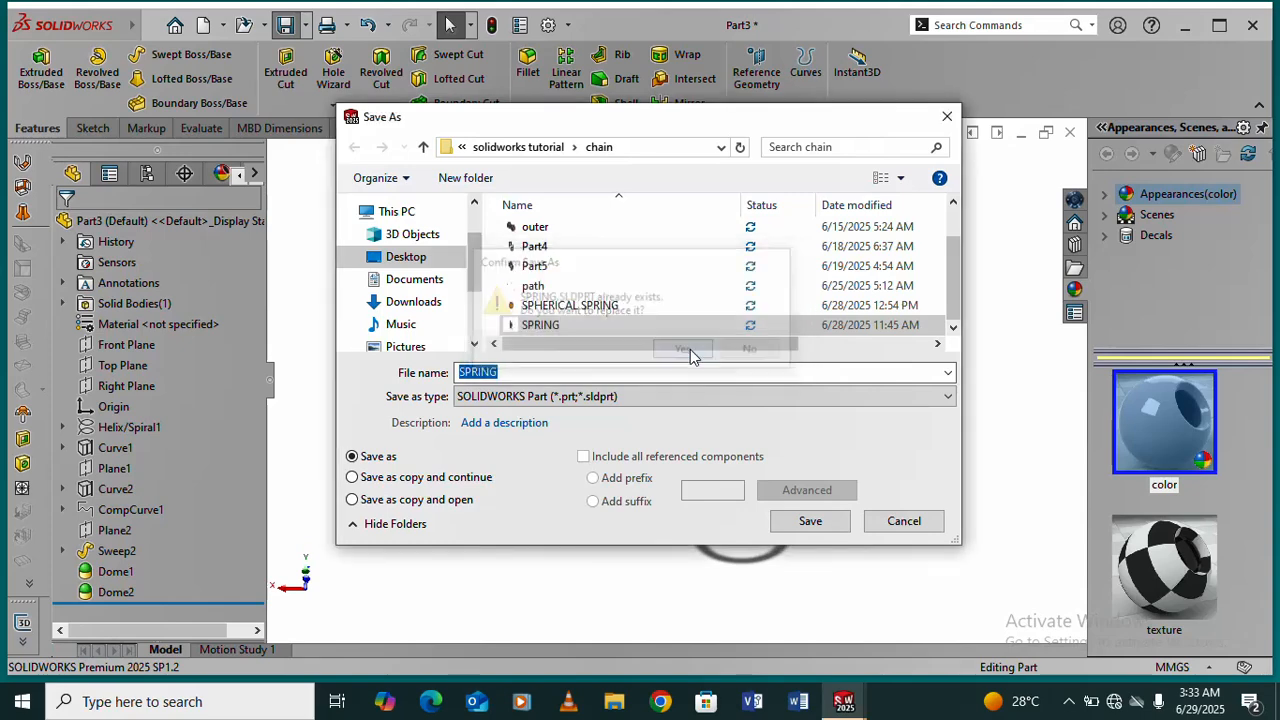
click(749, 349)
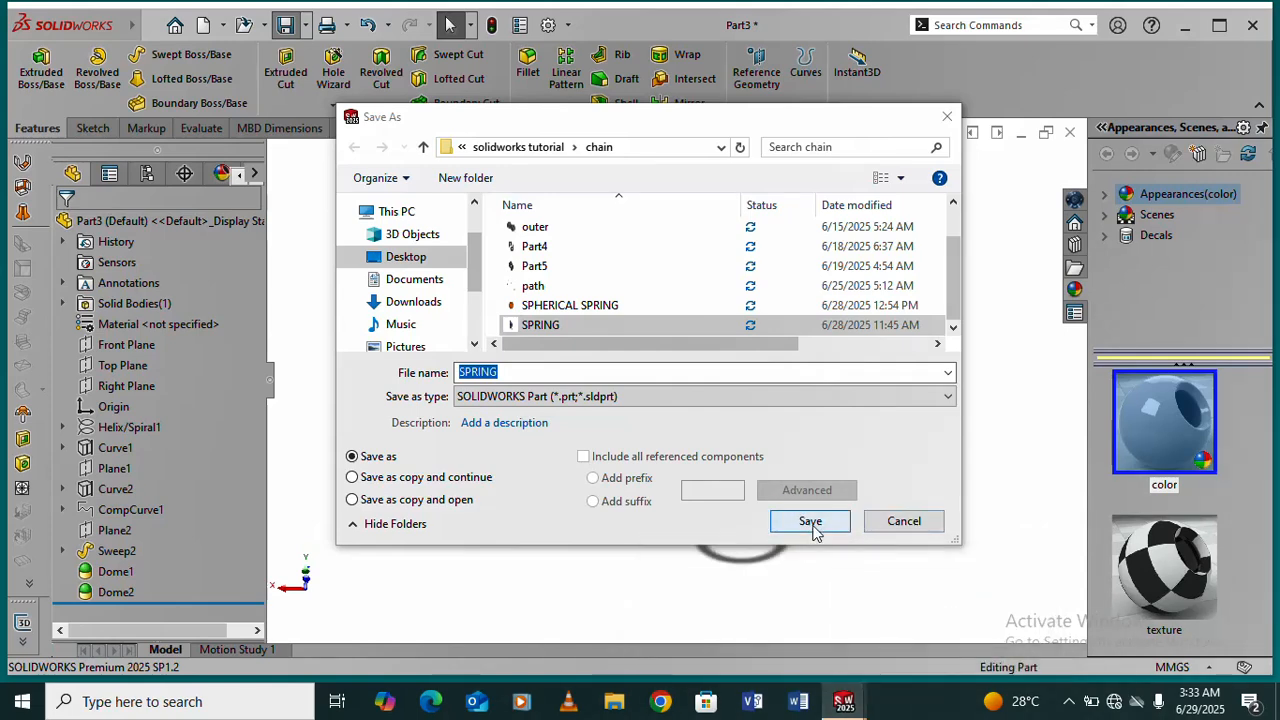
click(529, 374)
text(1)
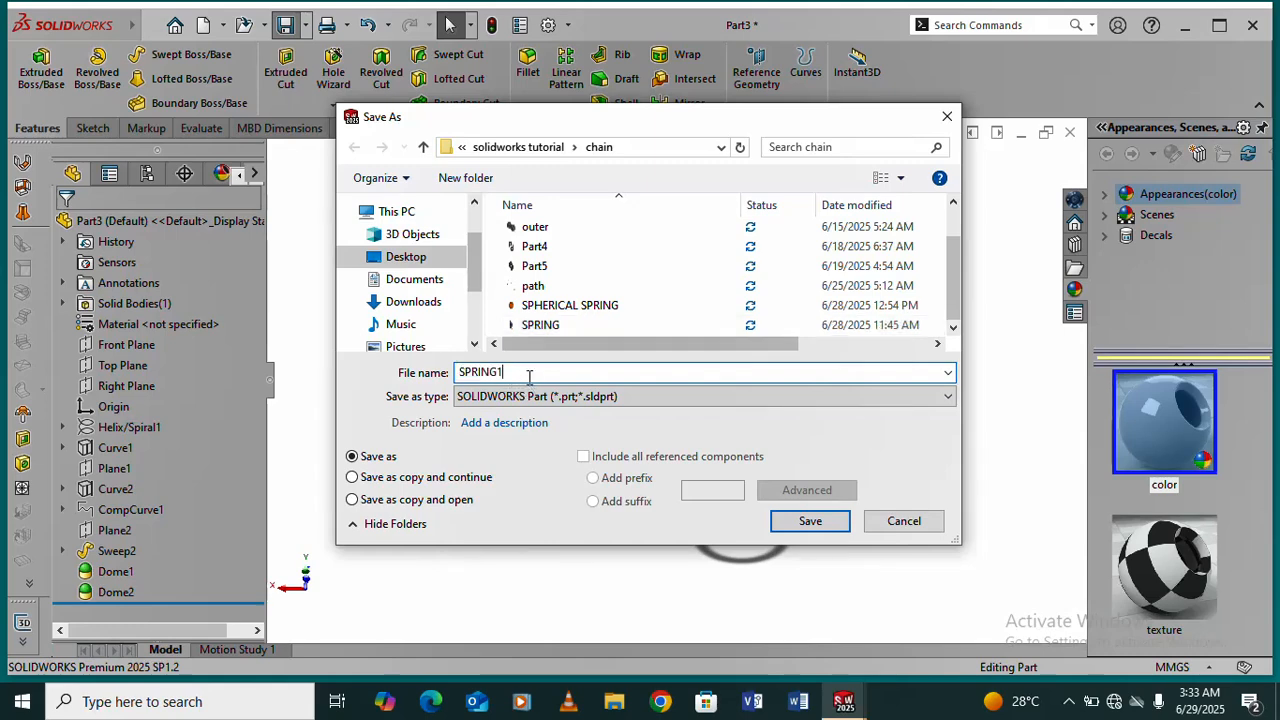
click(810, 521)
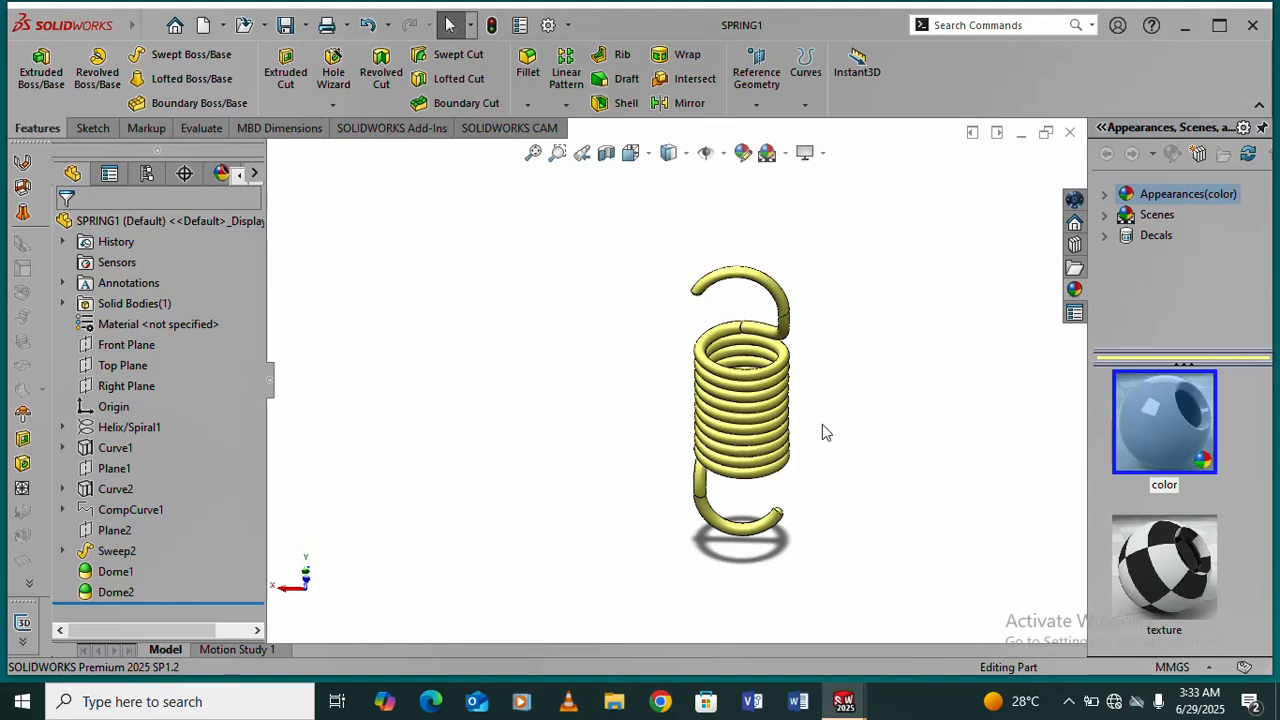
scroll(769, 378, down, 2)
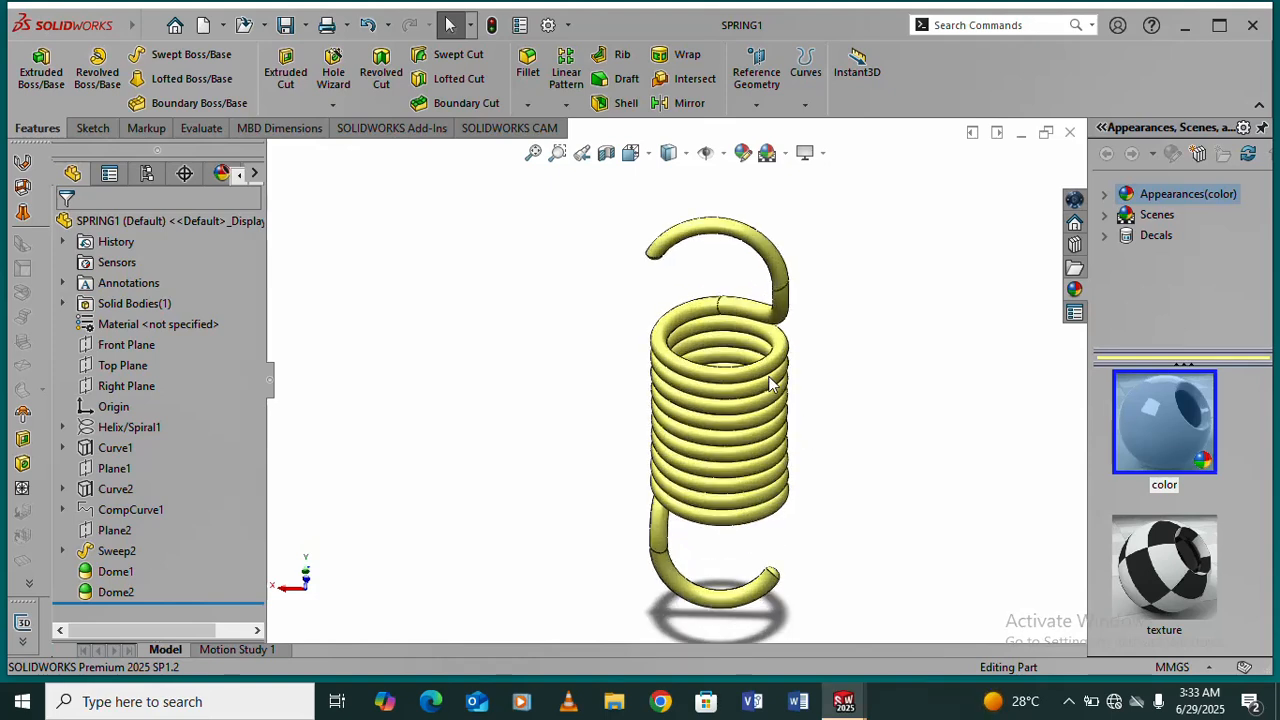
scroll(770, 383, up, 3)
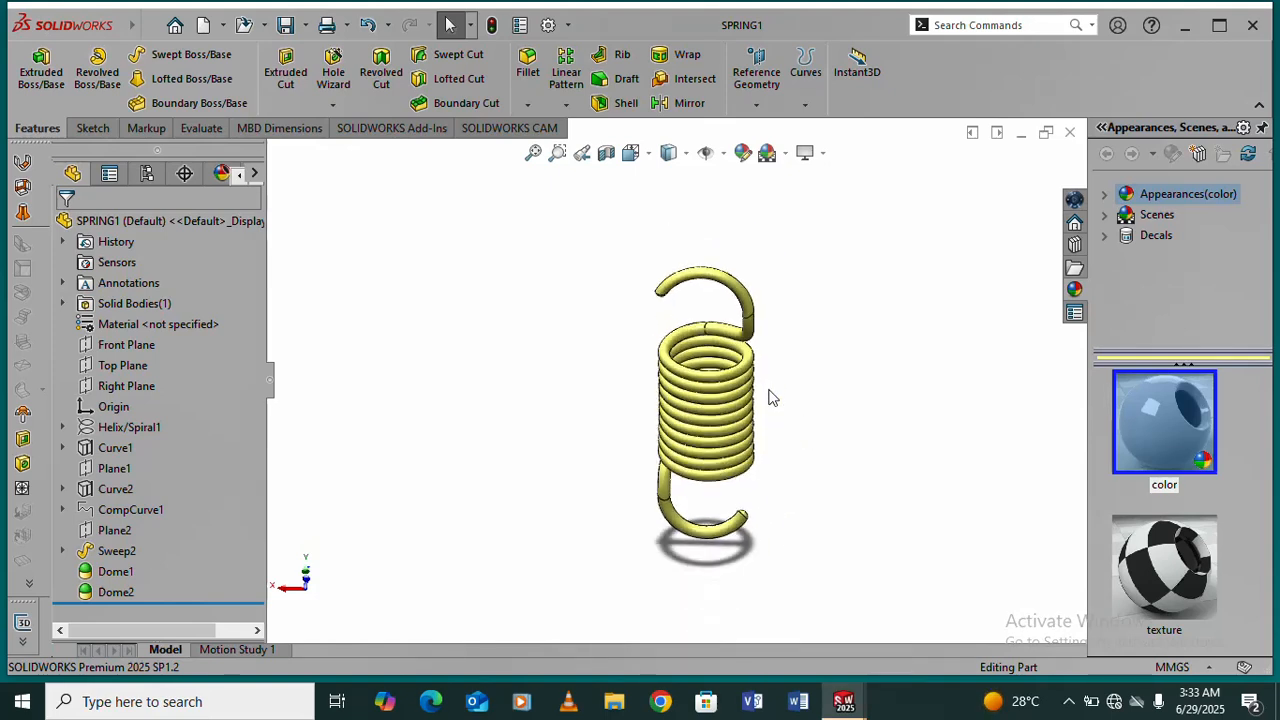